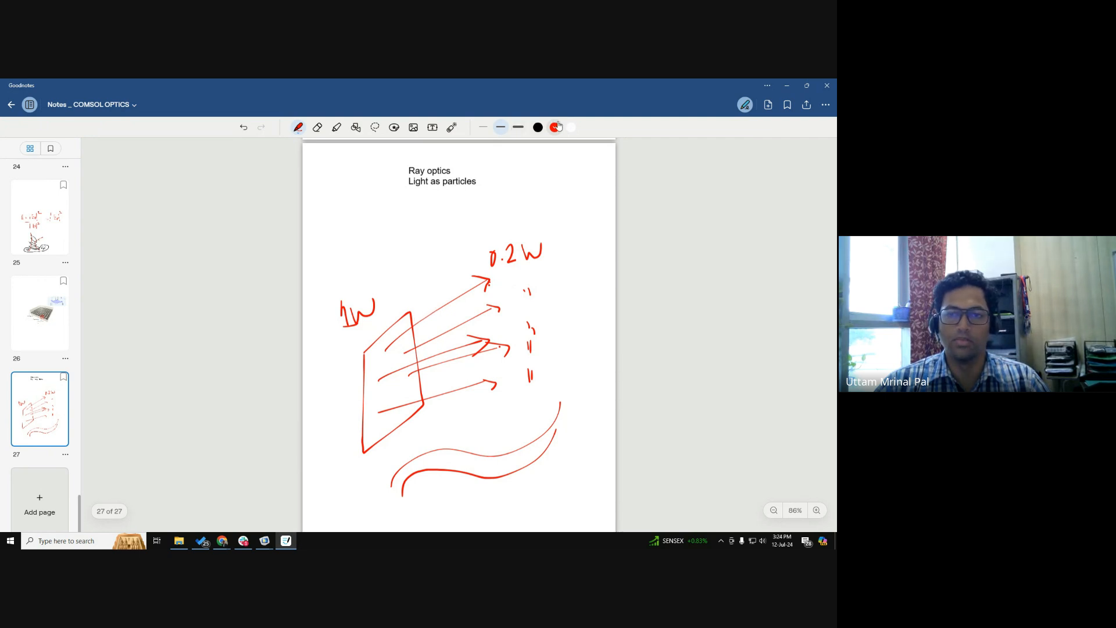
Set the pen color to yellow, then outline and shade the region spanned by the ray arrows leaving the 1W surface.
click(538, 128)
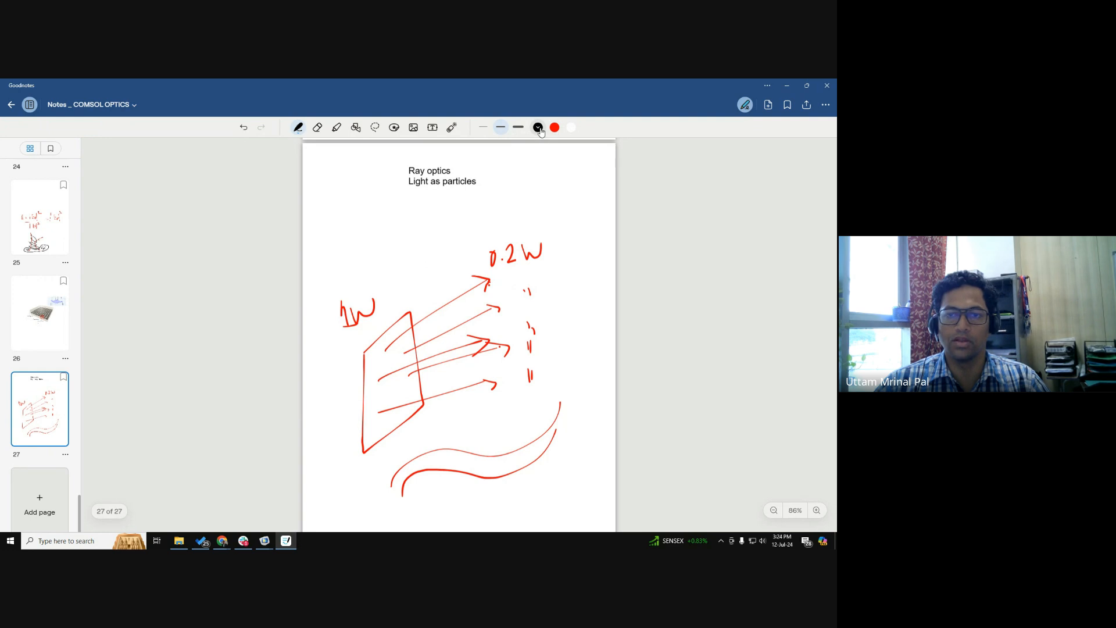
click(538, 128)
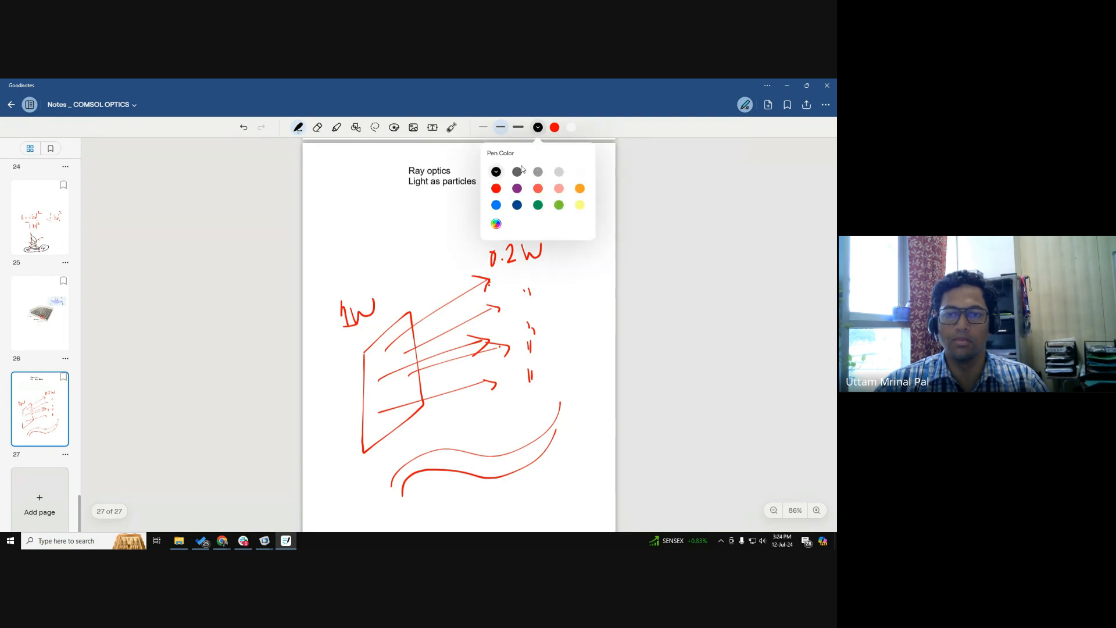
click(579, 205)
mouse_move(398, 329)
mouse_down()
mouse_move(397, 420)
mouse_move(485, 285)
mouse_up()
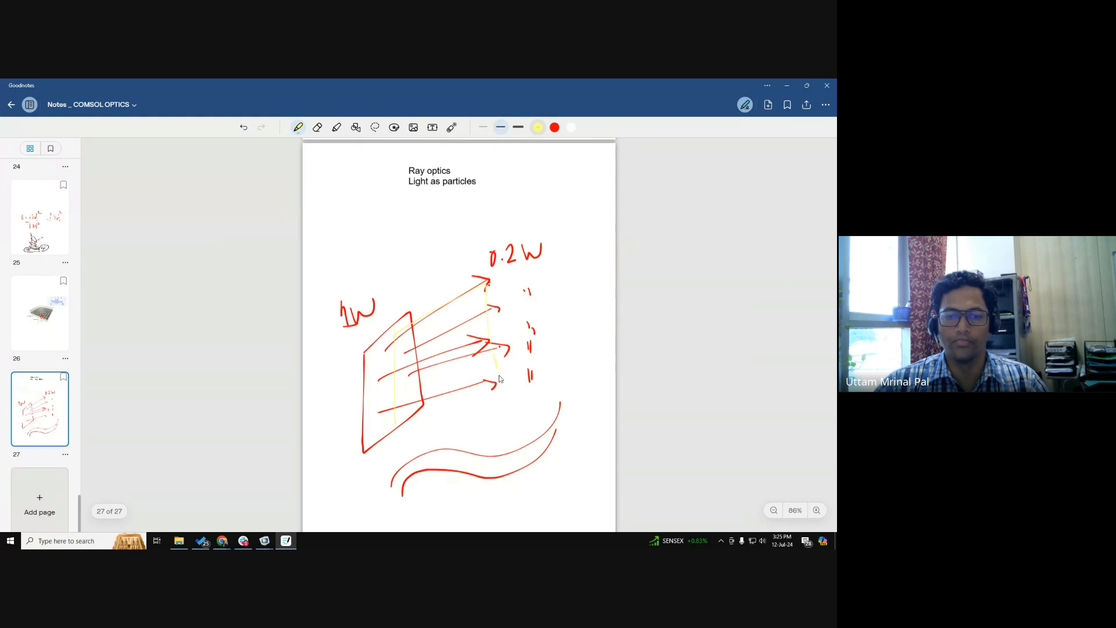
drag(500, 379, 422, 411)
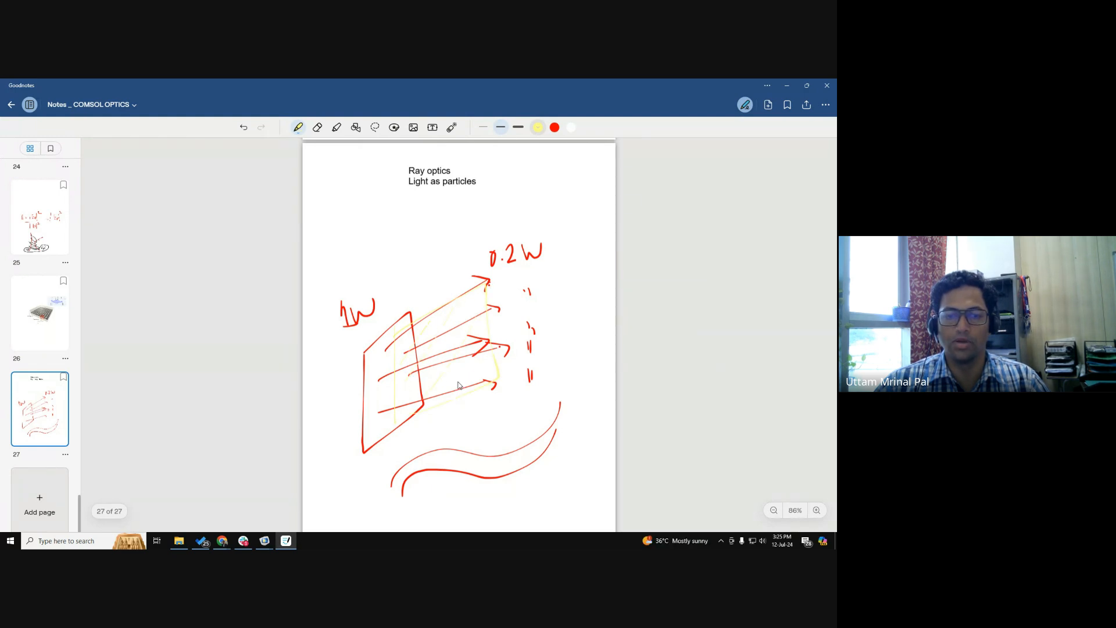
drag(487, 364, 422, 406)
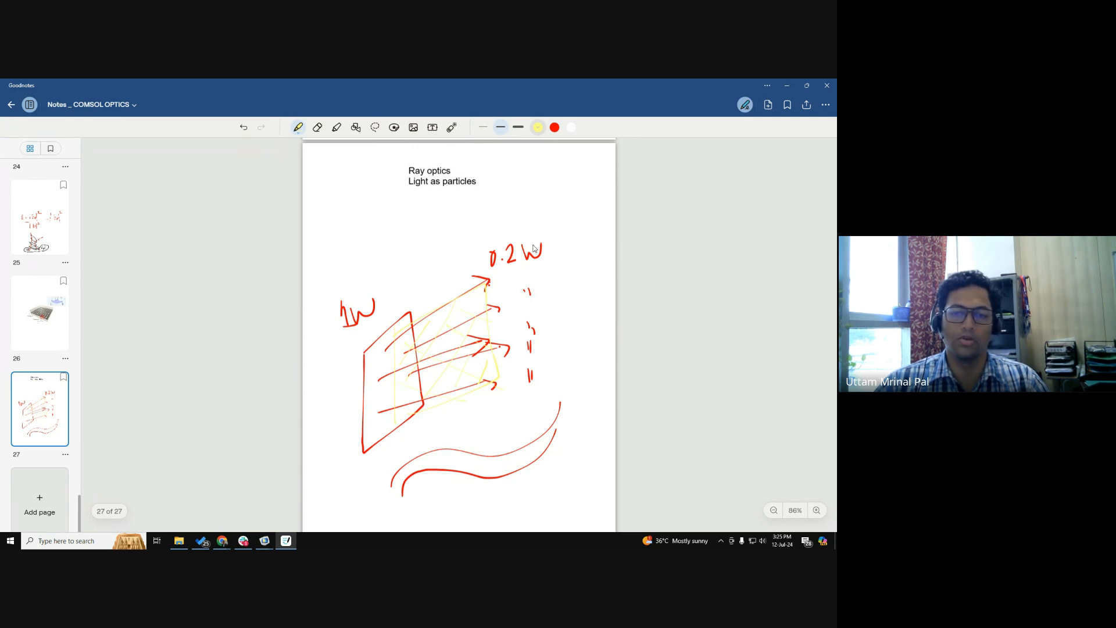
Draw the curved guide's end faces, a zigzag ray labelled "T=", and a normal line with angle θ in green.
click(538, 127)
click(559, 204)
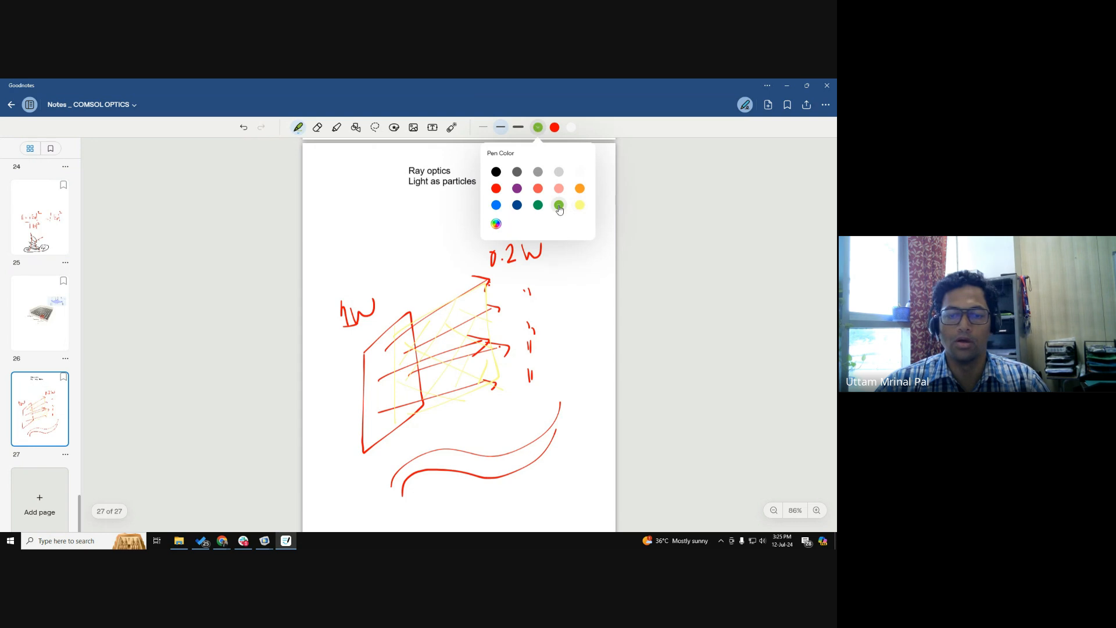
mouse_move(392, 488)
mouse_down()
mouse_move(393, 475)
mouse_move(397, 493)
mouse_move(406, 484)
mouse_up()
mouse_move(558, 408)
mouse_down()
mouse_move(569, 420)
mouse_move(551, 402)
mouse_up()
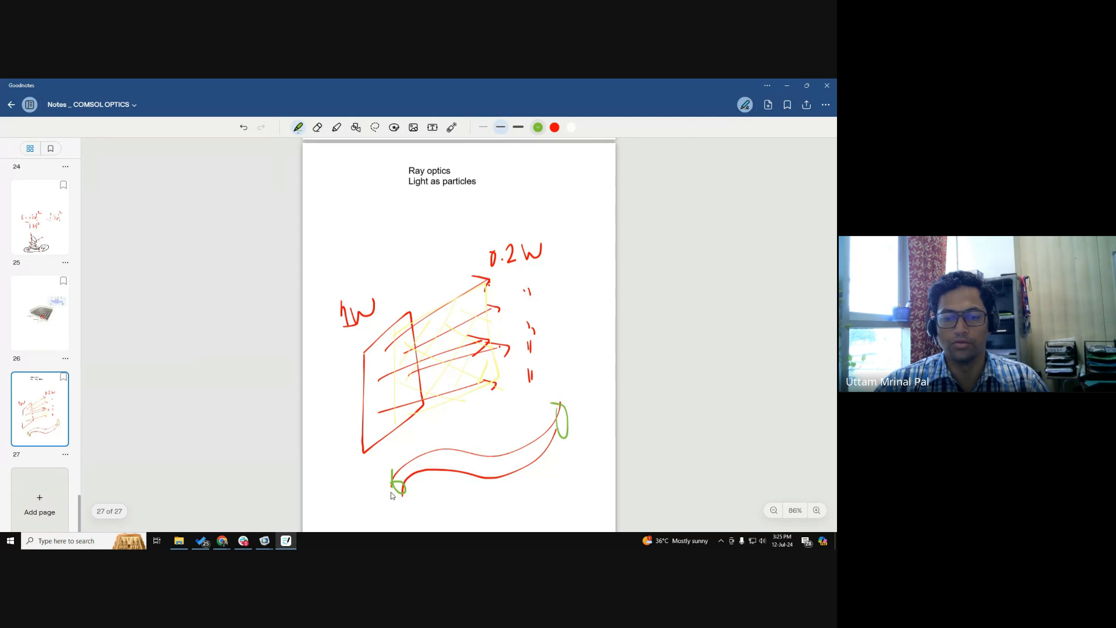
mouse_move(399, 490)
mouse_down()
mouse_move(457, 458)
mouse_move(493, 475)
mouse_move(553, 452)
mouse_move(572, 384)
mouse_move(586, 387)
mouse_up()
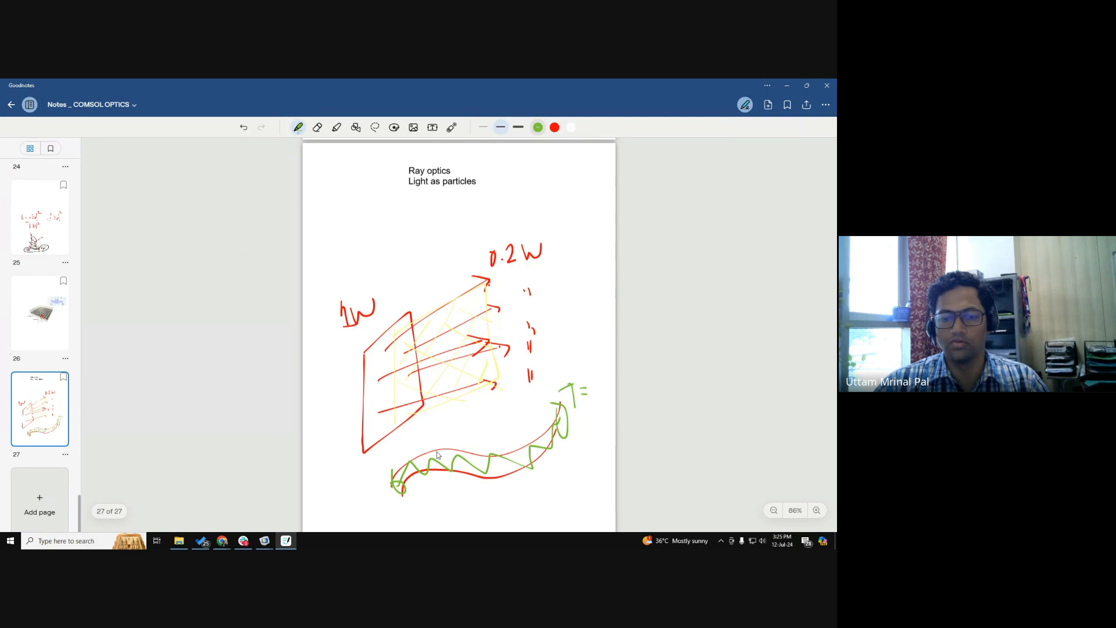
drag(446, 442, 445, 482)
drag(465, 445, 468, 449)
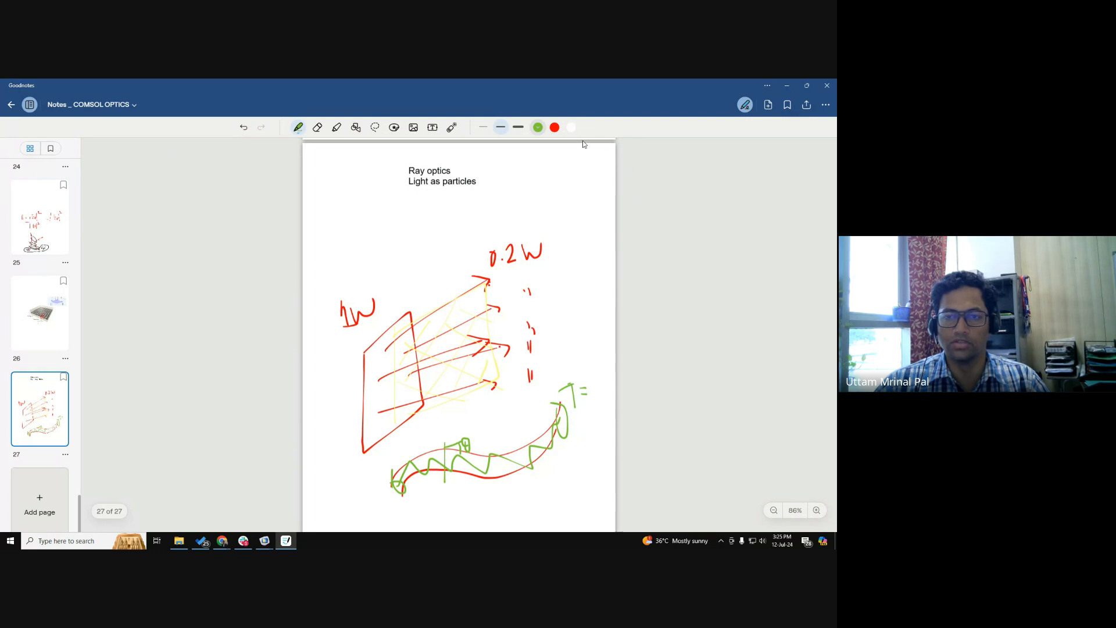
Change the red pen to dark grey and draw scattering arrows from the ray's reflection point on the guide's upper wall.
click(555, 127)
click(555, 127)
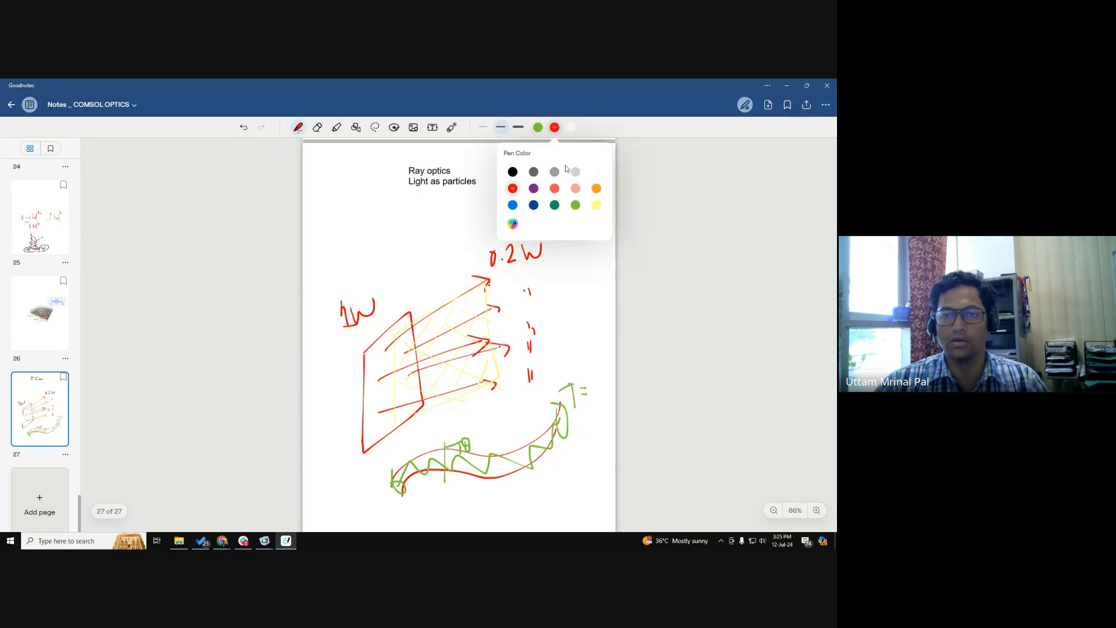
click(534, 172)
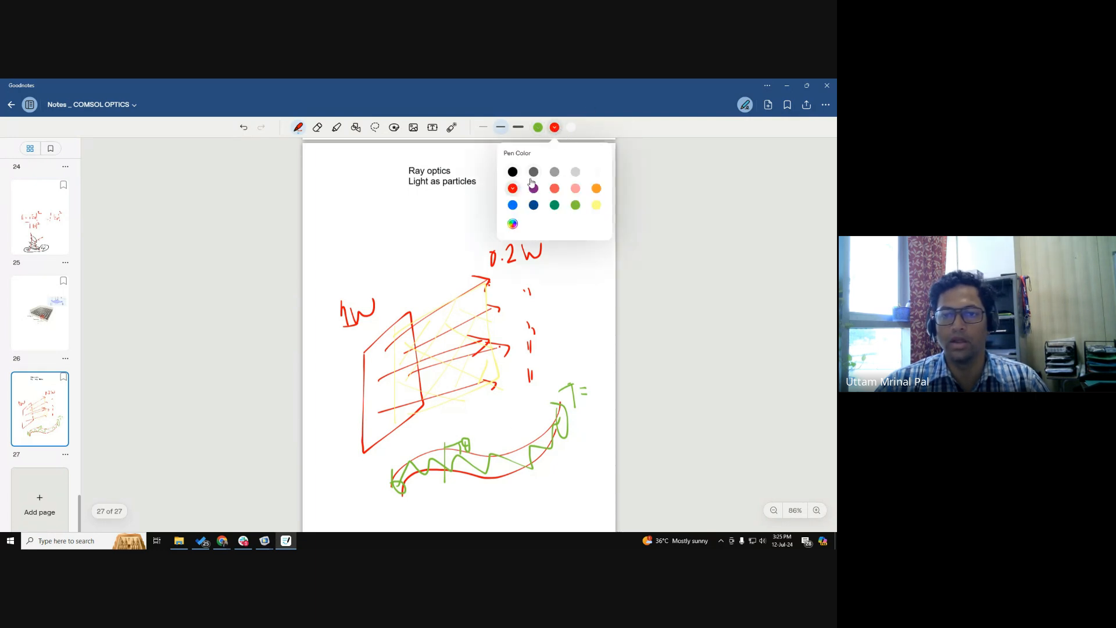
click(448, 446)
mouse_move(445, 447)
mouse_down()
mouse_move(442, 428)
mouse_move(487, 437)
mouse_move(426, 432)
mouse_move(436, 437)
mouse_up()
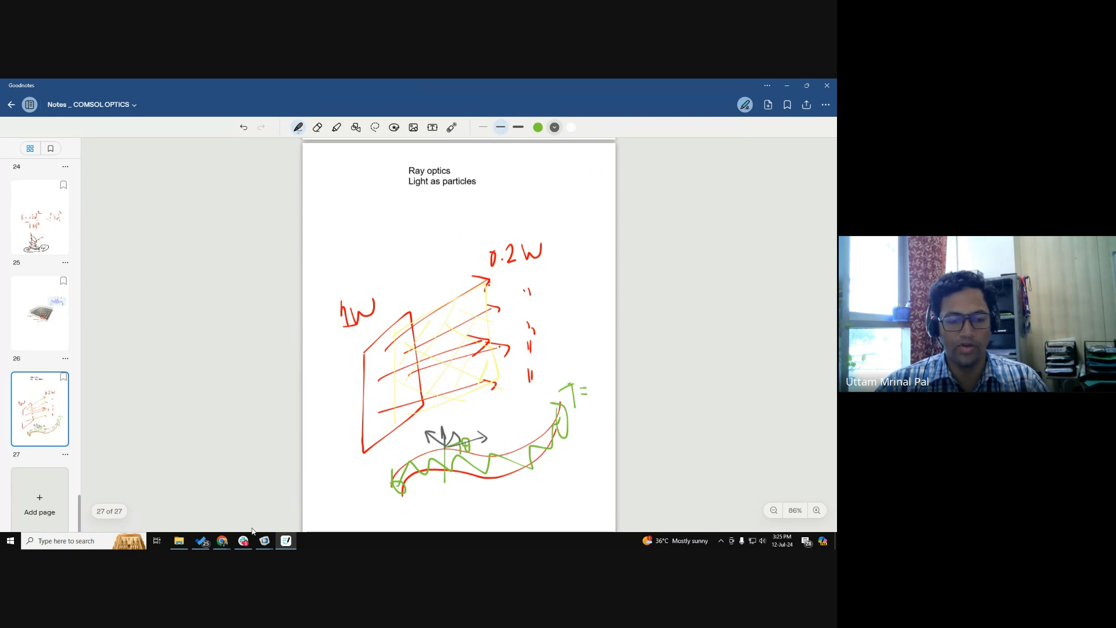
Switch to the Google Meet call and admit the participant waiting to join.
click(223, 541)
click(221, 501)
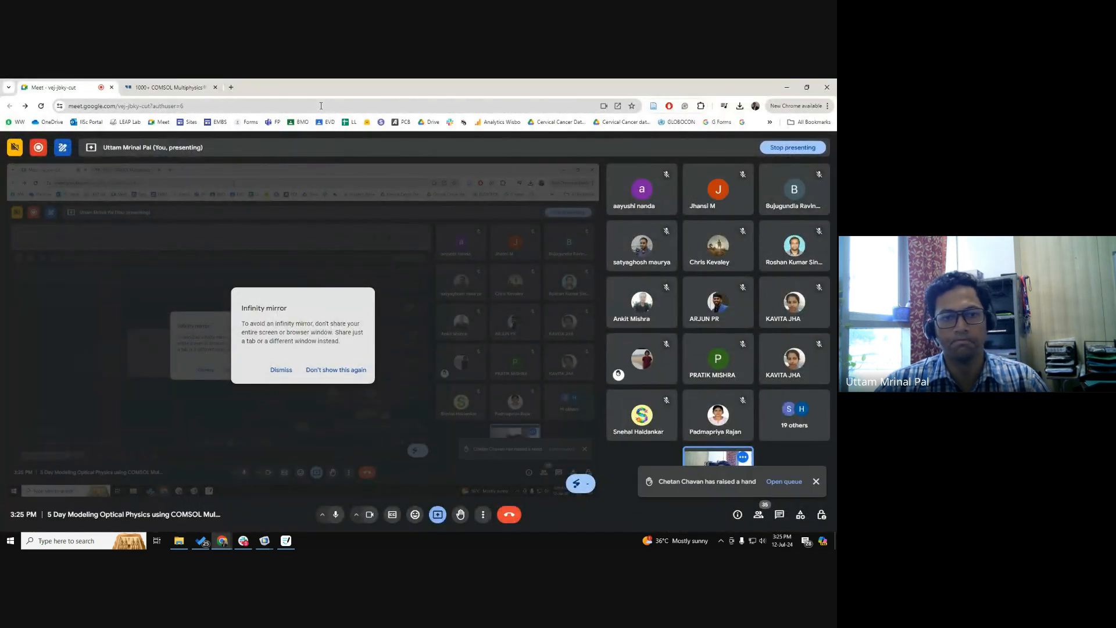
click(223, 540)
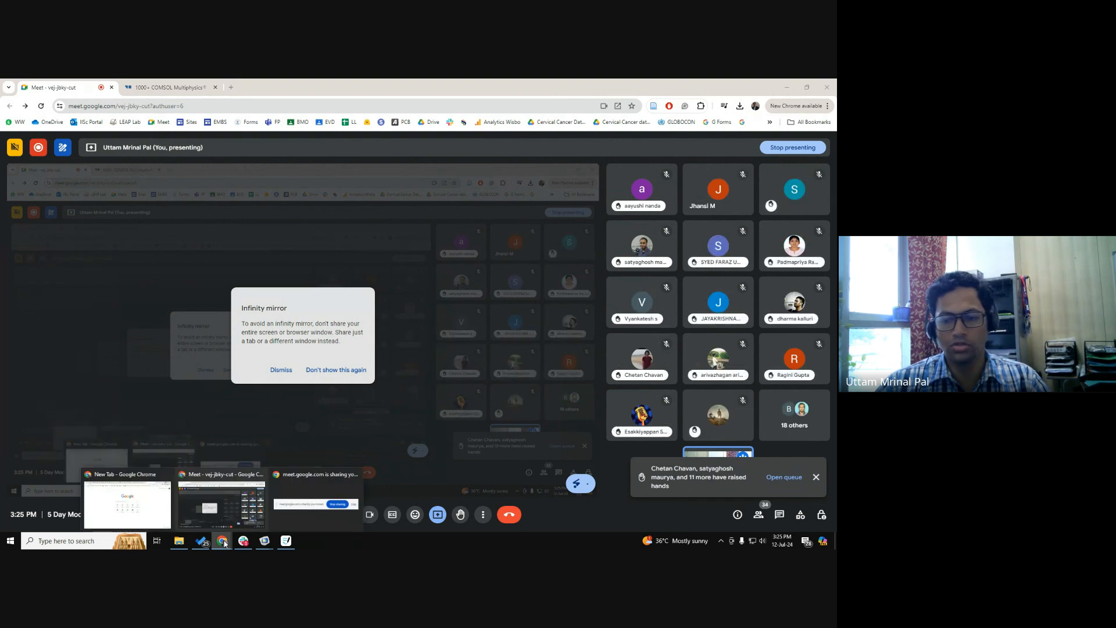
click(439, 515)
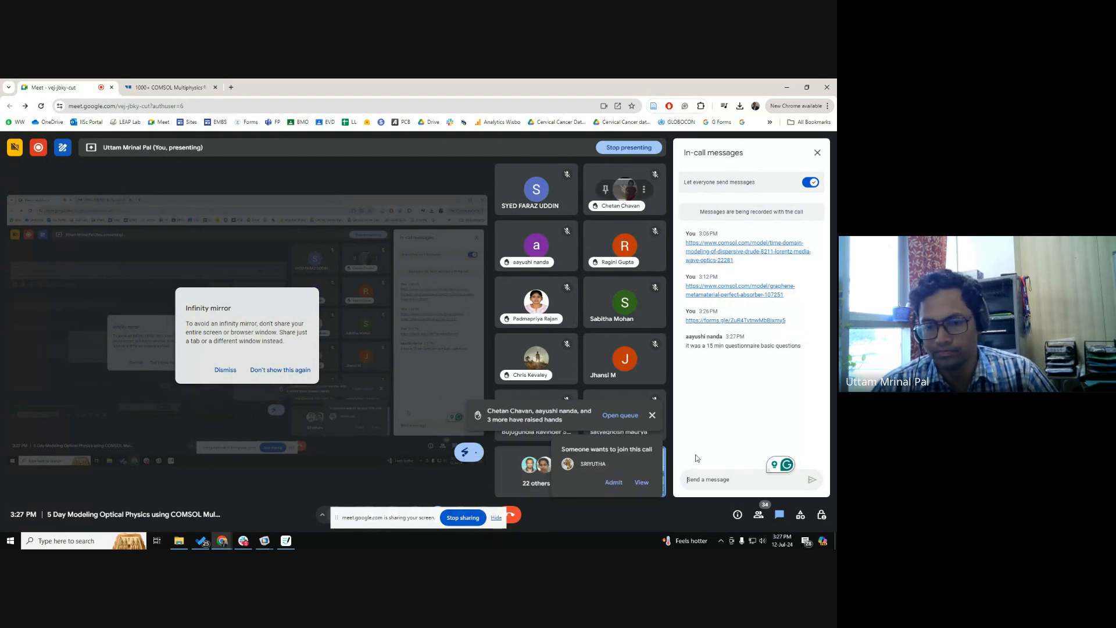
click(614, 481)
click(654, 481)
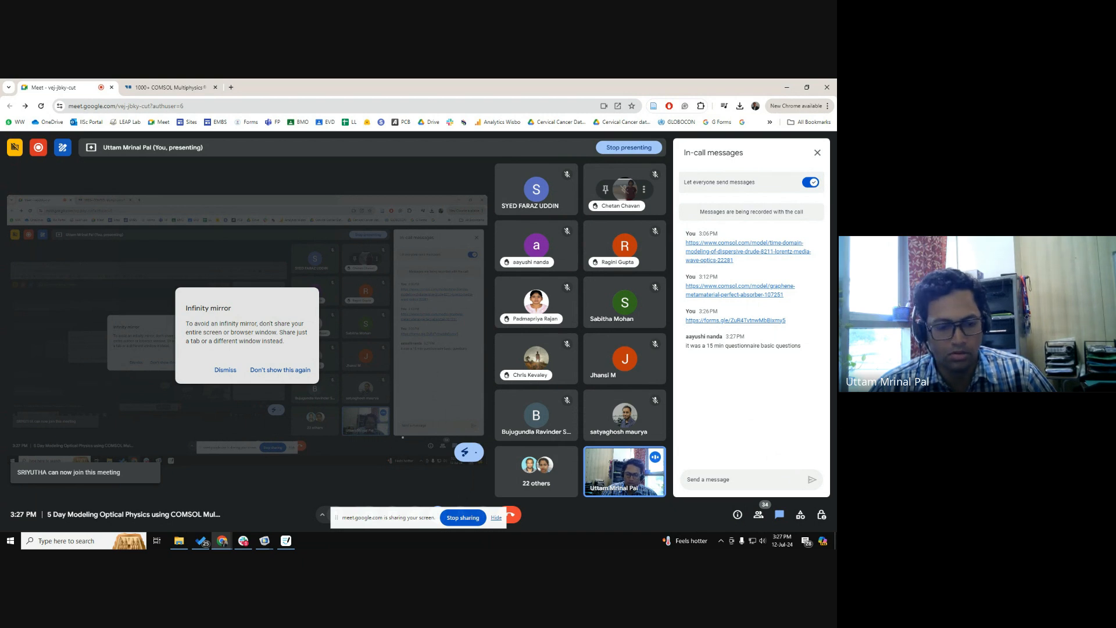
Switch to the graphene metamaterial model in COMSOL Multiphysics and start a new 3D model with the Model Wizard.
mouse_move(267, 545)
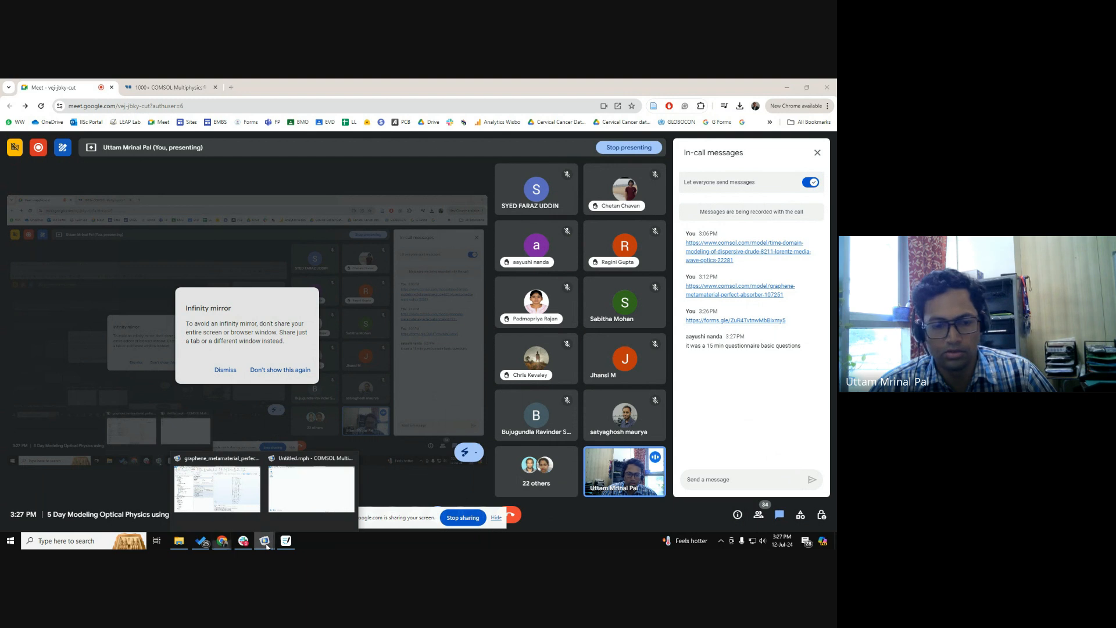
click(245, 497)
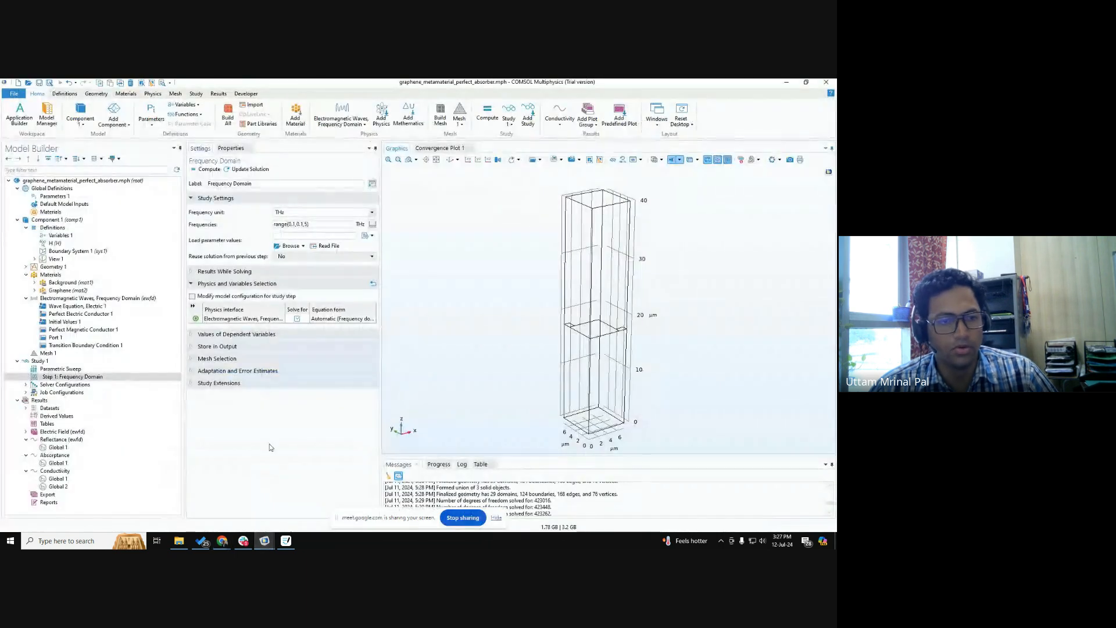
click(13, 94)
click(21, 108)
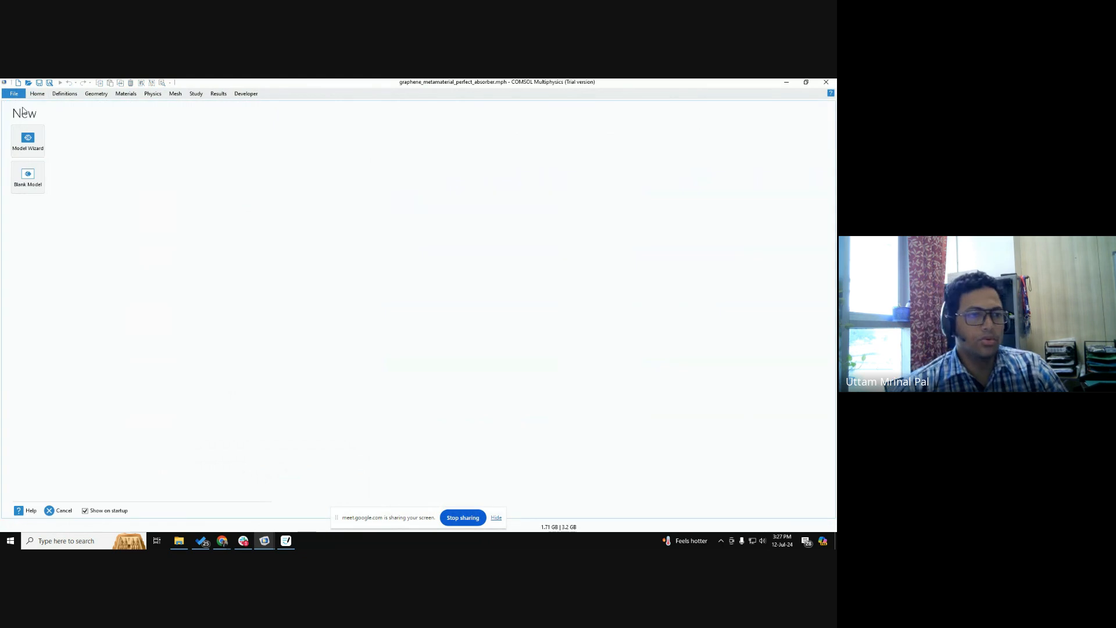
click(35, 143)
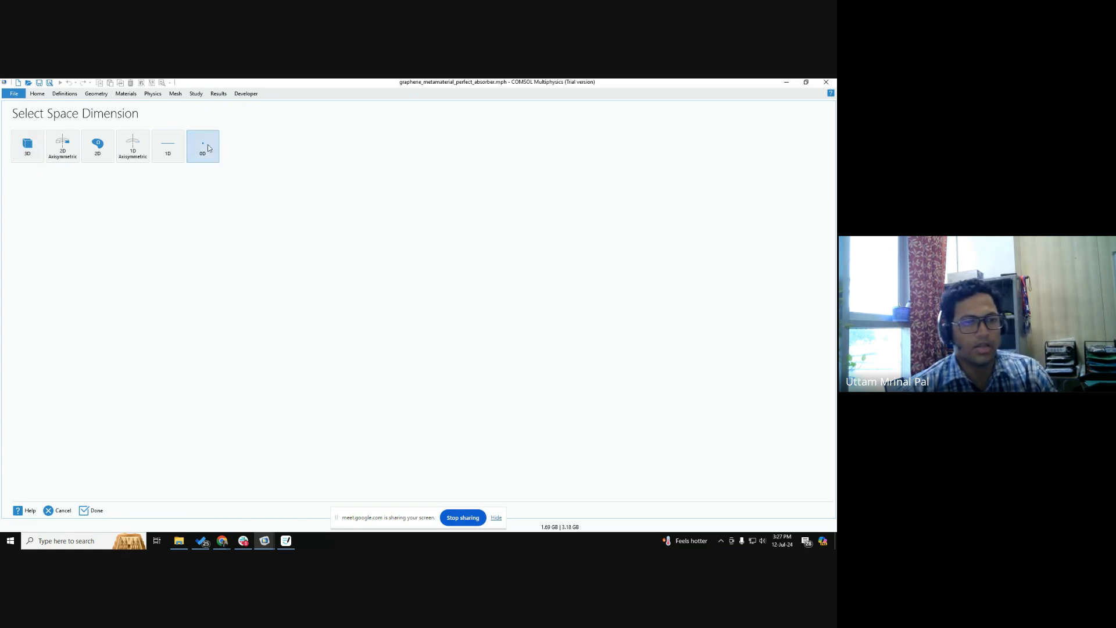
click(41, 155)
key(ctrl)
key(ctrl)
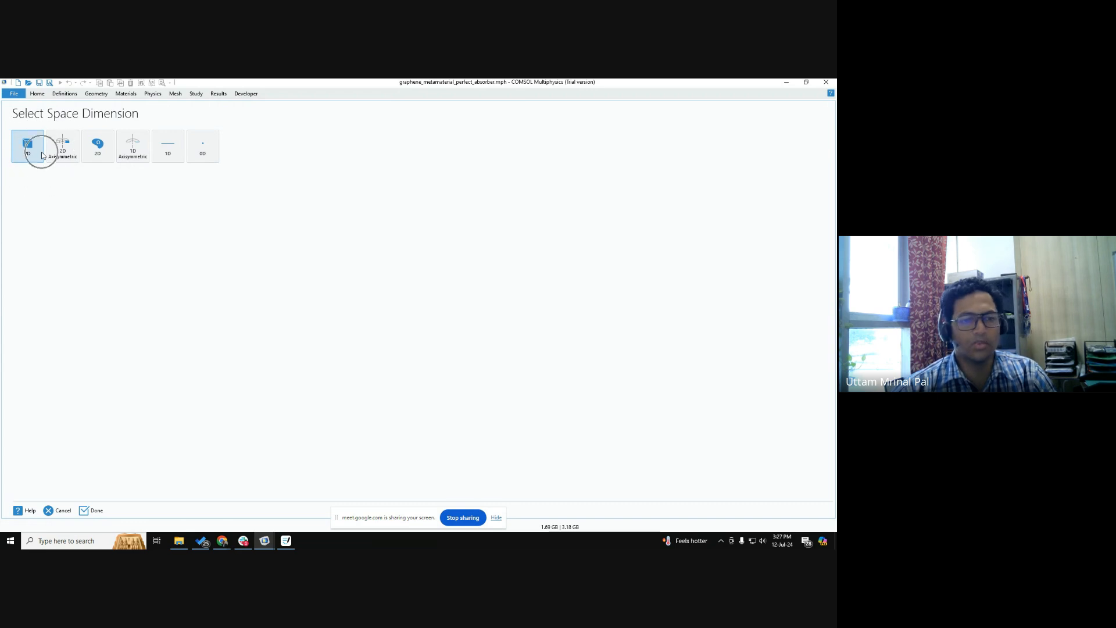
click(41, 155)
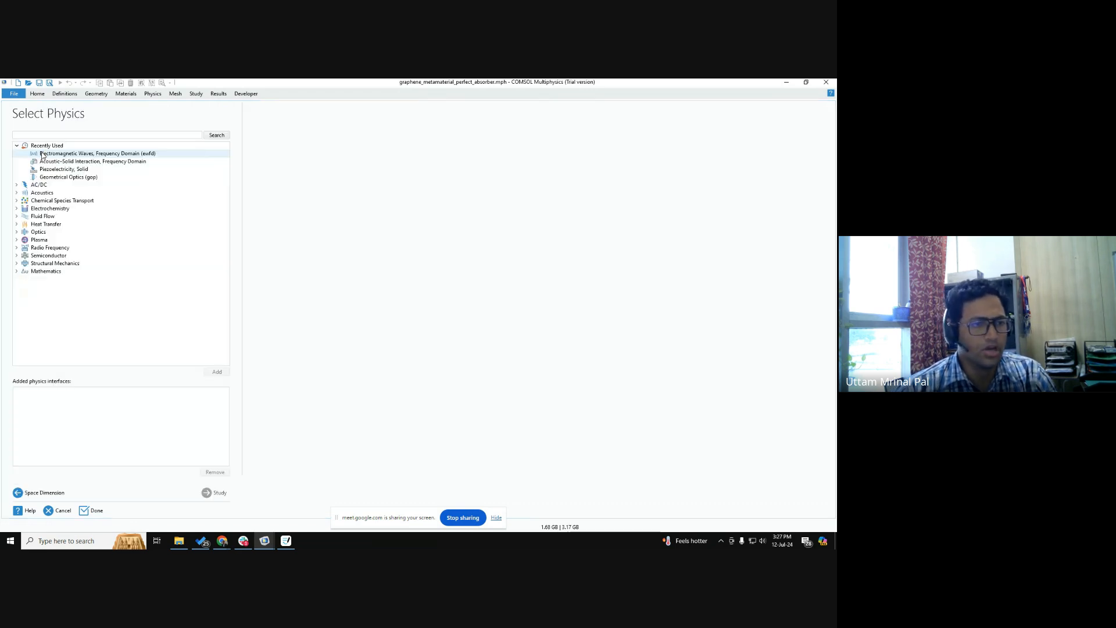
Add the Geometrical Optics (gop) physics interface from Ray Optics and review its dependent variables.
click(17, 232)
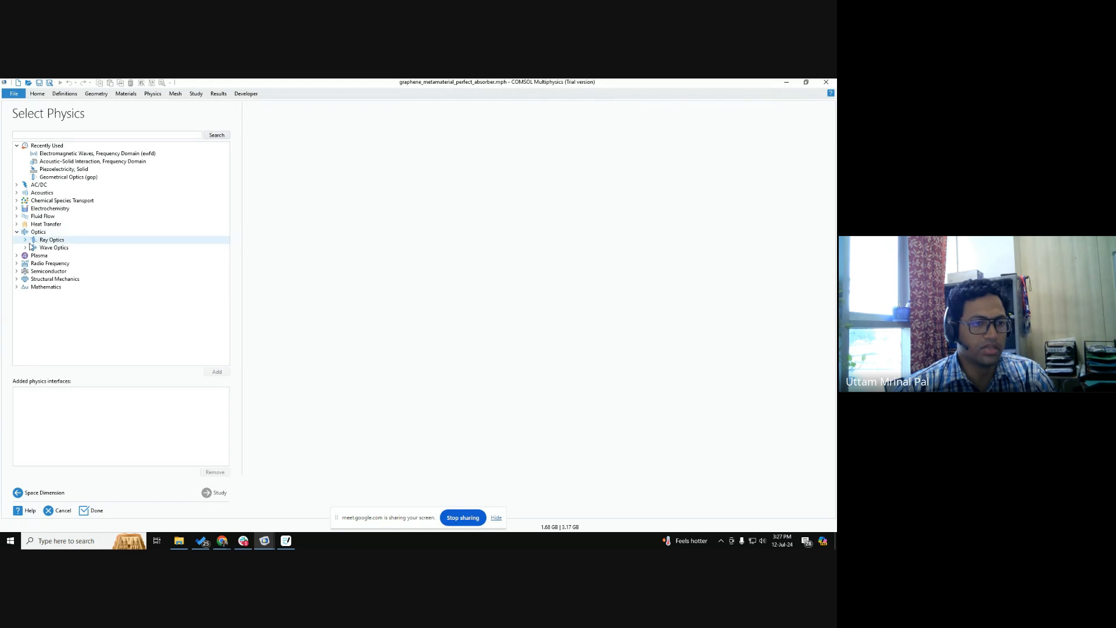
click(25, 240)
click(81, 248)
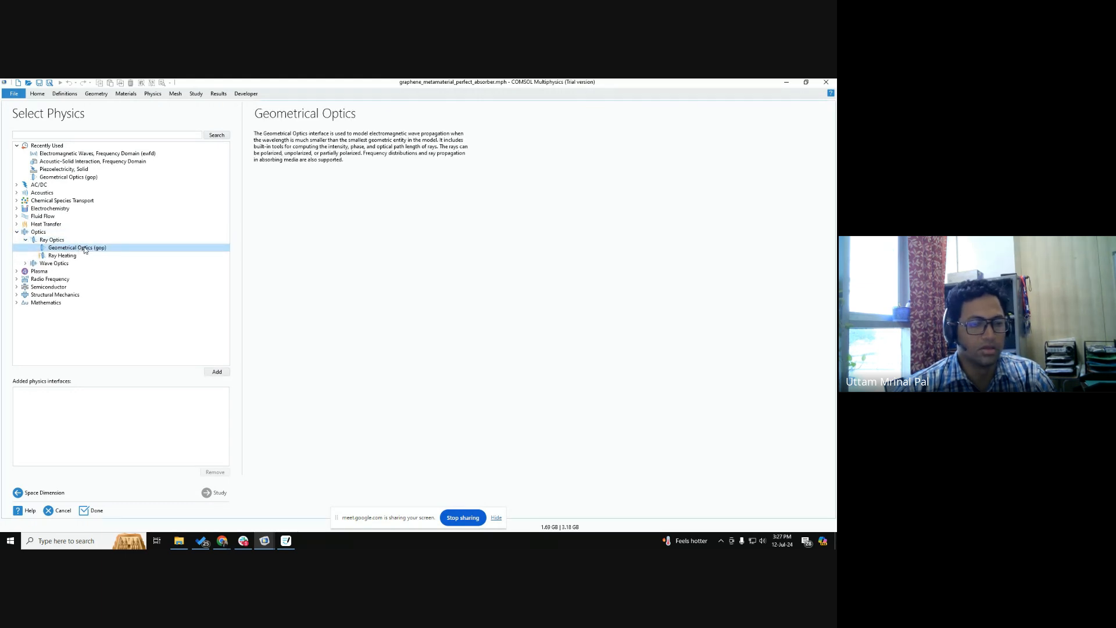
click(115, 251)
click(215, 372)
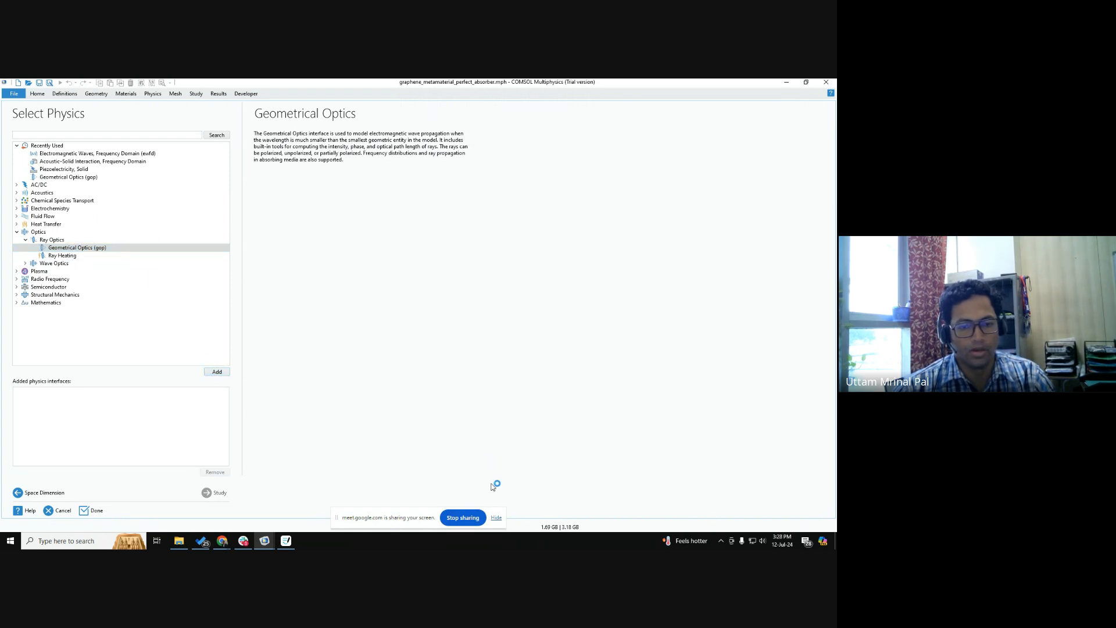
click(496, 518)
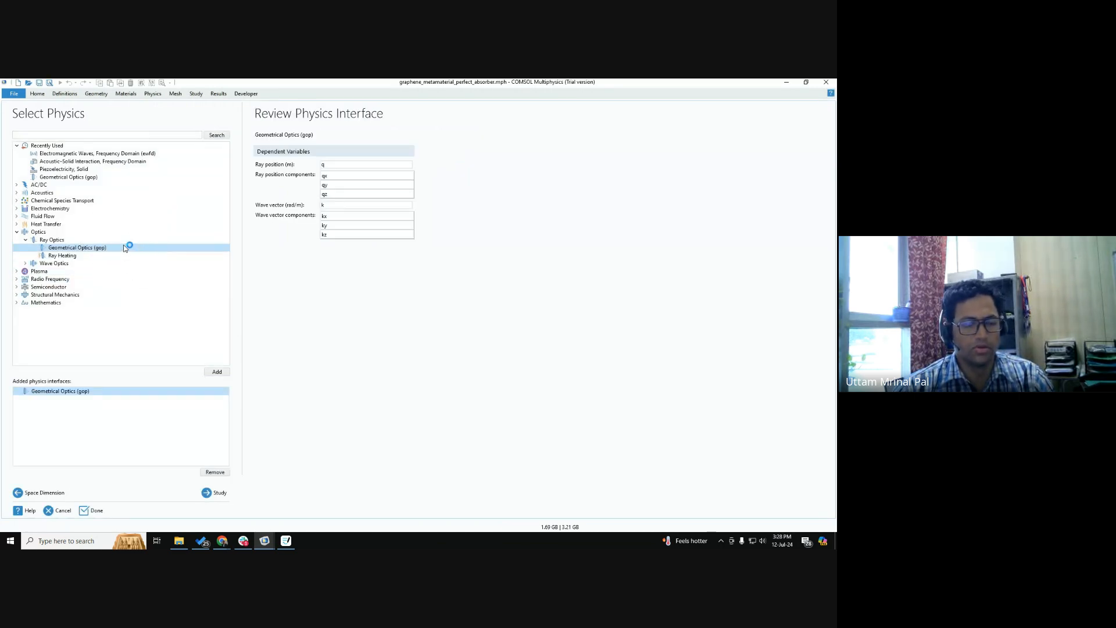
click(124, 248)
click(124, 248)
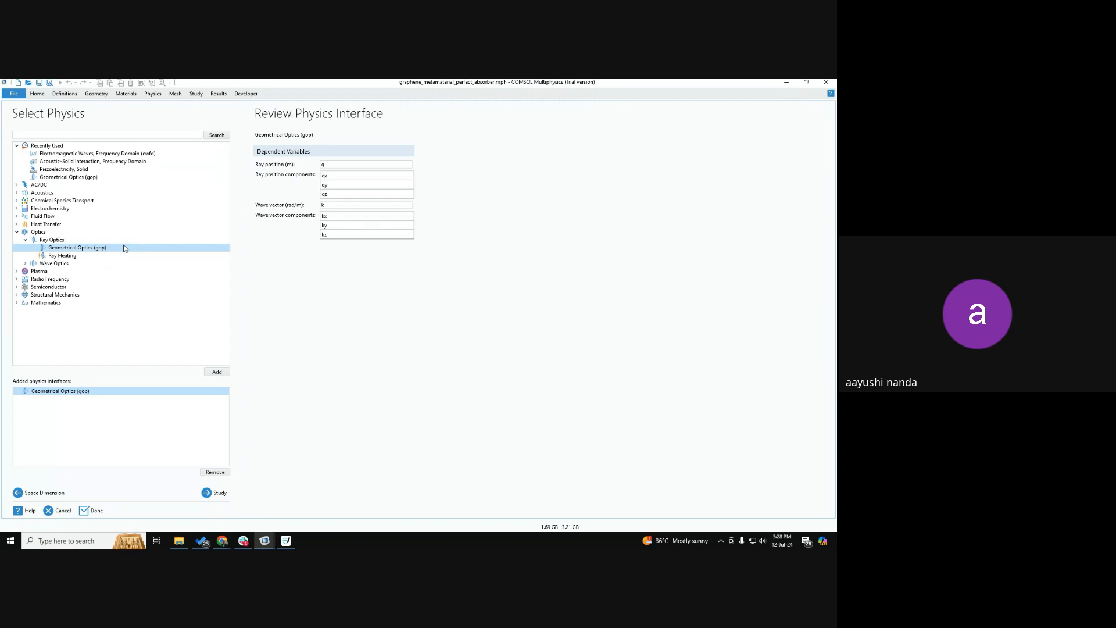
click(351, 164)
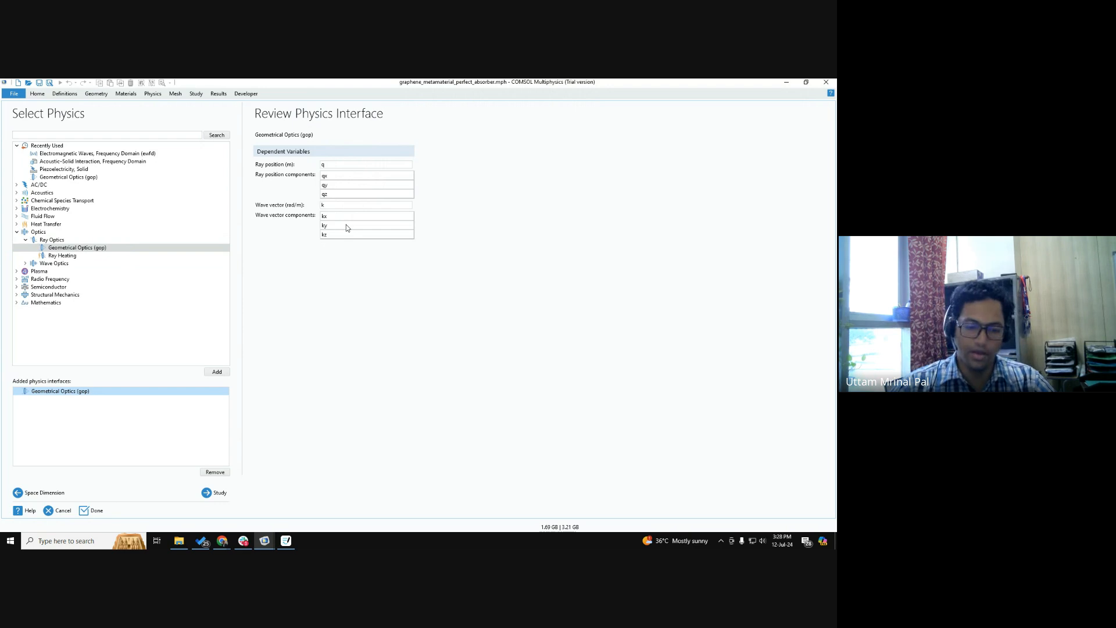
Switch to Goodnotes, add a blank page, and draw a grey arrow with a green dot at its tip, consulting COMSOL's ray position components.
click(285, 541)
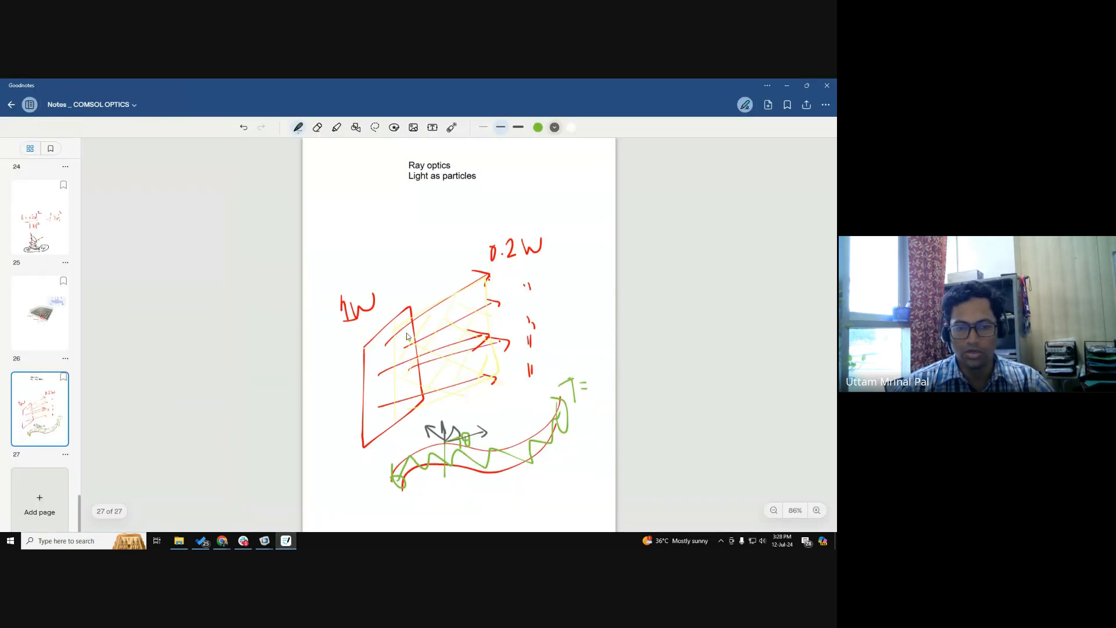
click(39, 500)
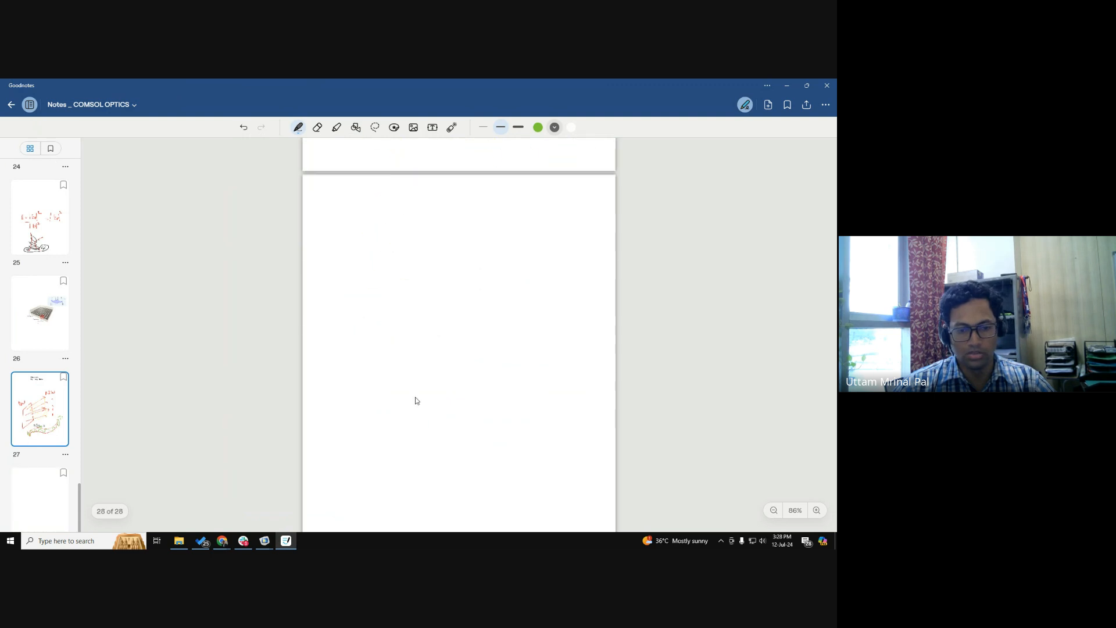
click(387, 325)
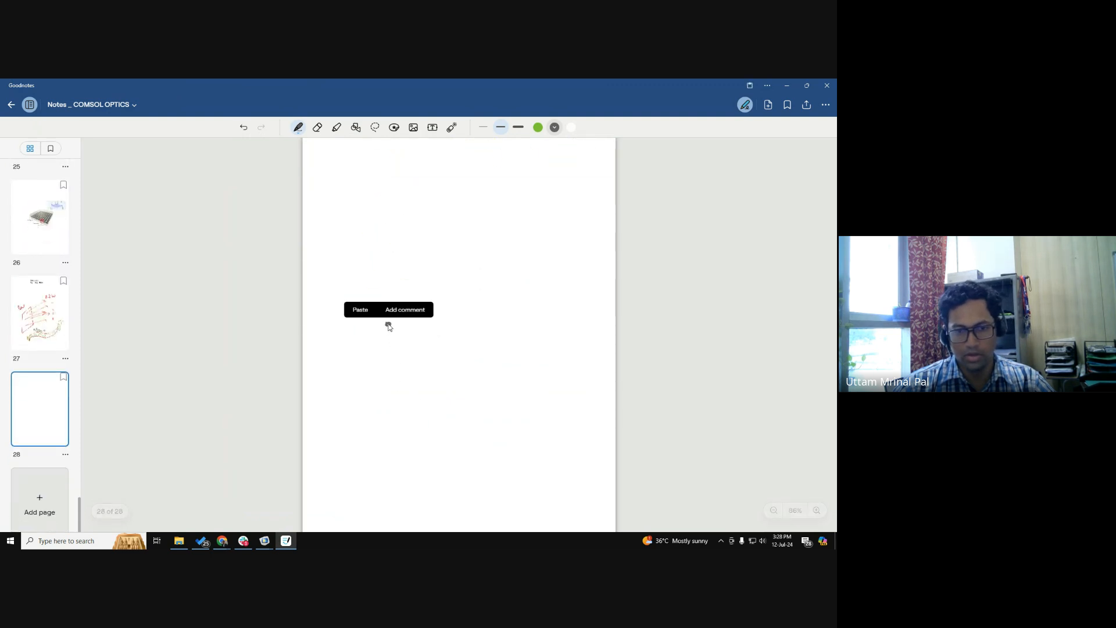
mouse_move(387, 325)
mouse_down()
mouse_move(482, 243)
mouse_move(472, 243)
mouse_move(479, 263)
mouse_up()
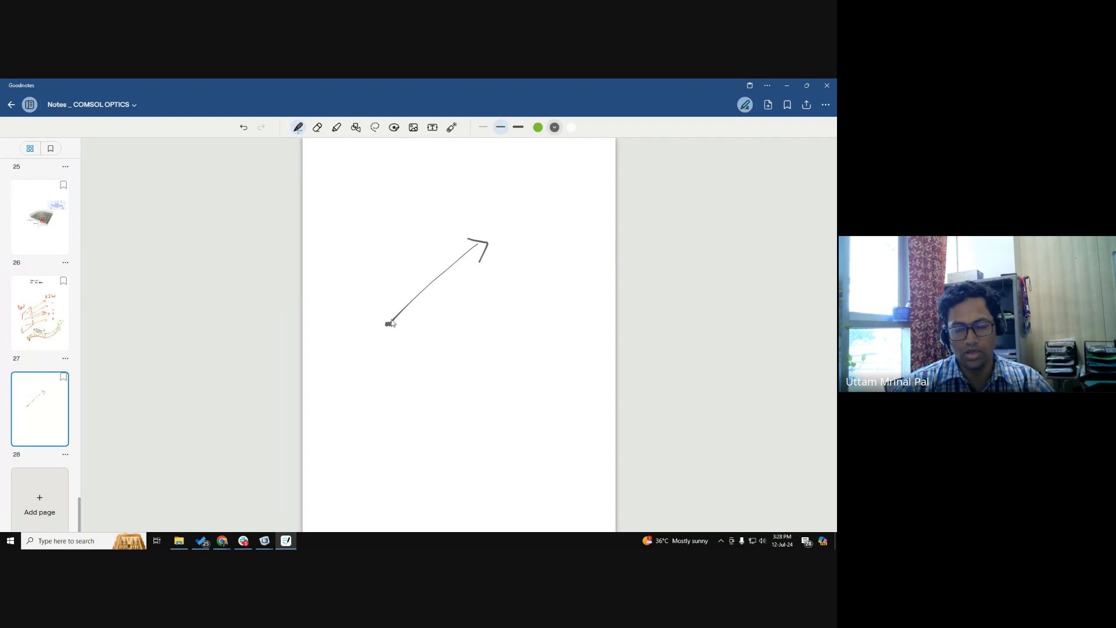
click(538, 128)
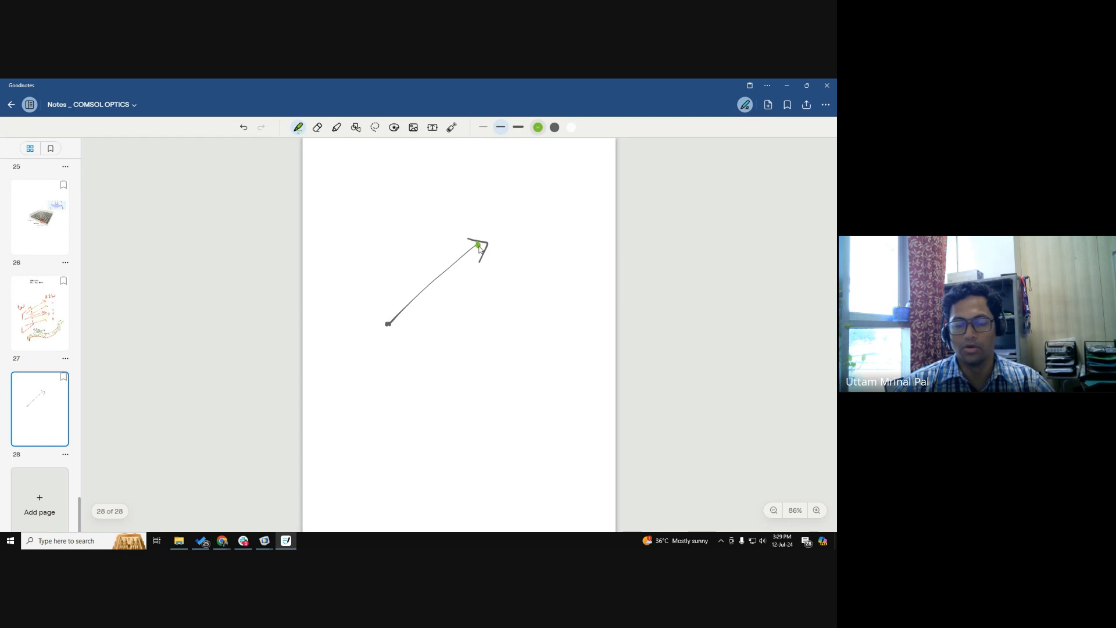
key(alt+Tab)
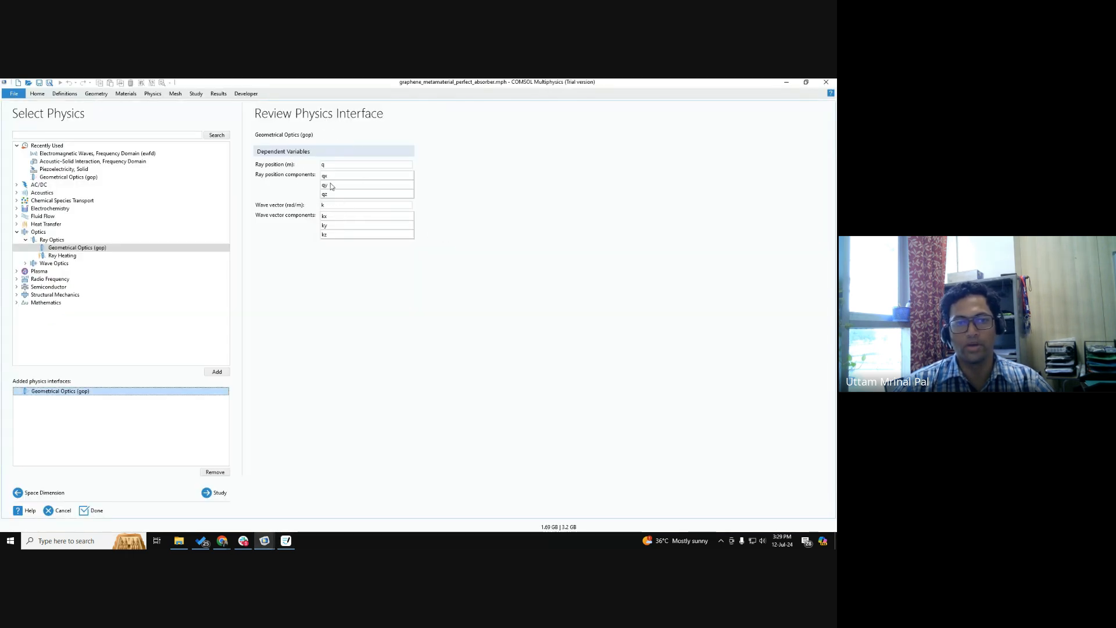
key(alt+Tab)
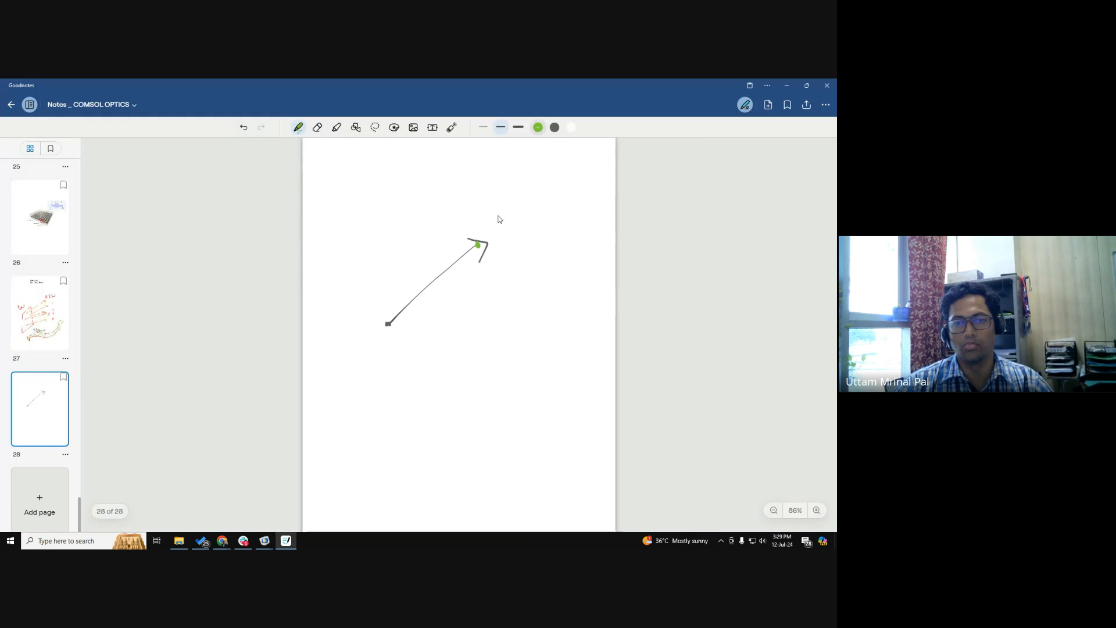
Handwrite the ray position components (qx, qy, qz) in green above the arrow's tip.
drag(481, 204, 478, 232)
mouse_move(488, 214)
mouse_down()
mouse_move(488, 223)
mouse_move(512, 216)
mouse_move(510, 231)
mouse_up()
mouse_move(520, 215)
mouse_down()
mouse_move(528, 242)
mouse_move(549, 205)
mouse_move(547, 230)
mouse_move(561, 232)
mouse_up()
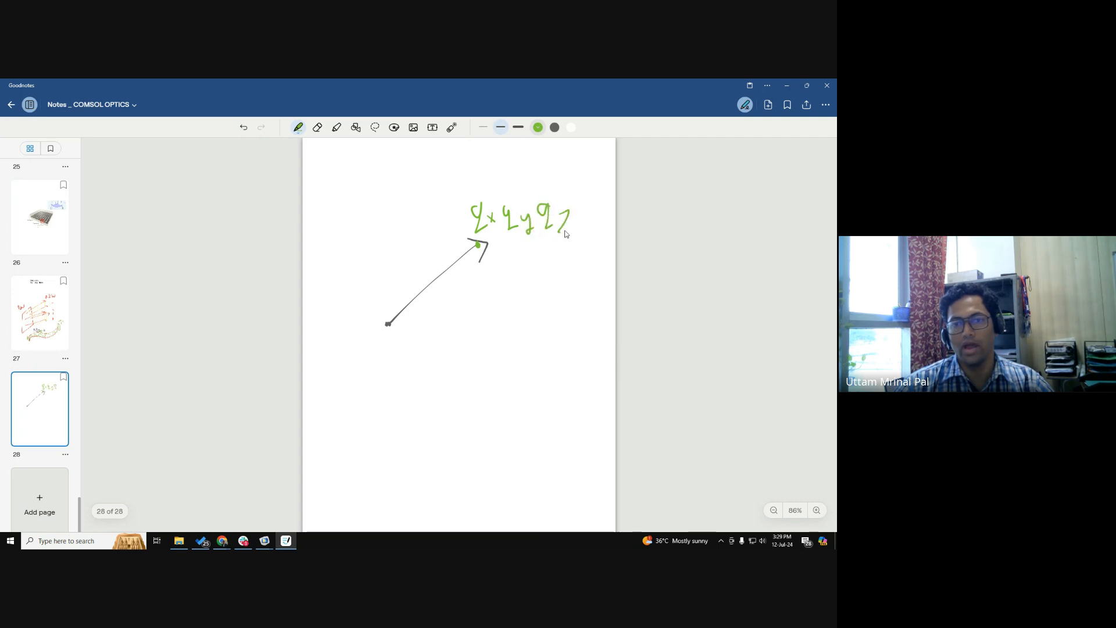
drag(469, 197, 469, 232)
drag(577, 199, 572, 246)
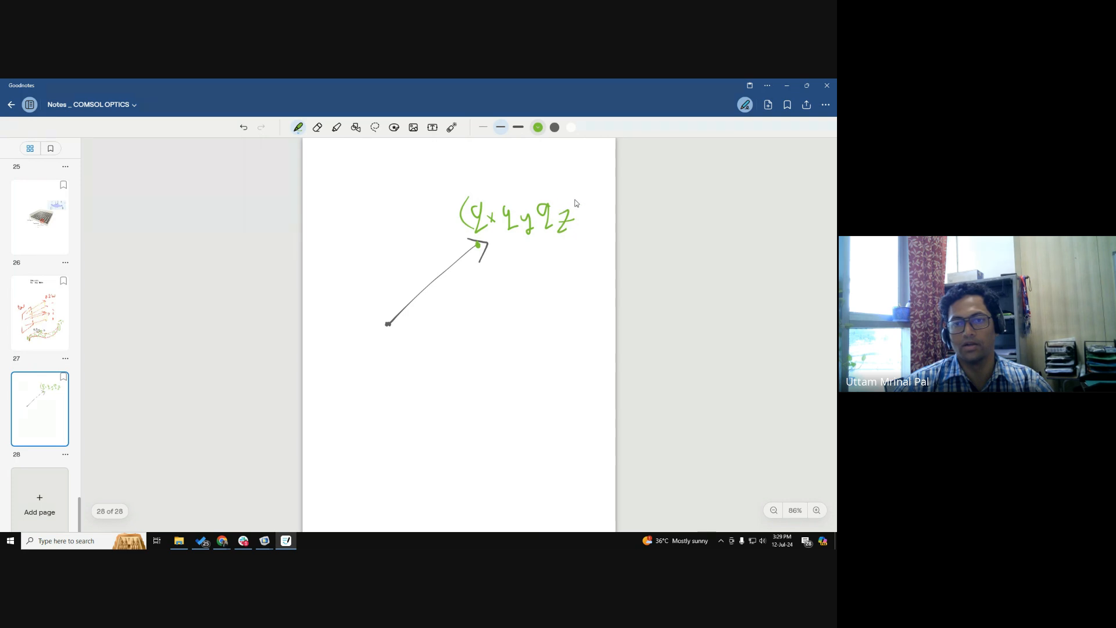
mouse_move(501, 215)
mouse_down()
mouse_move(500, 227)
mouse_move(534, 227)
mouse_up()
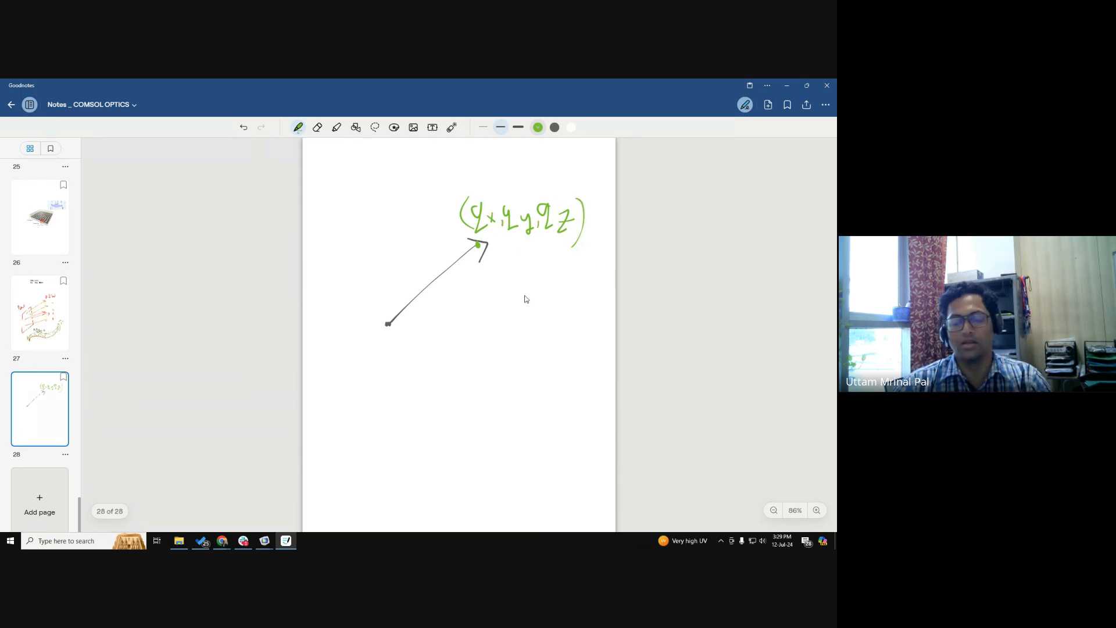
Consult the wave vector components in COMSOL Multiphysics and handwrite (kx, ky, kz) in green below the position components in Goodnotes.
key(alt+Tab)
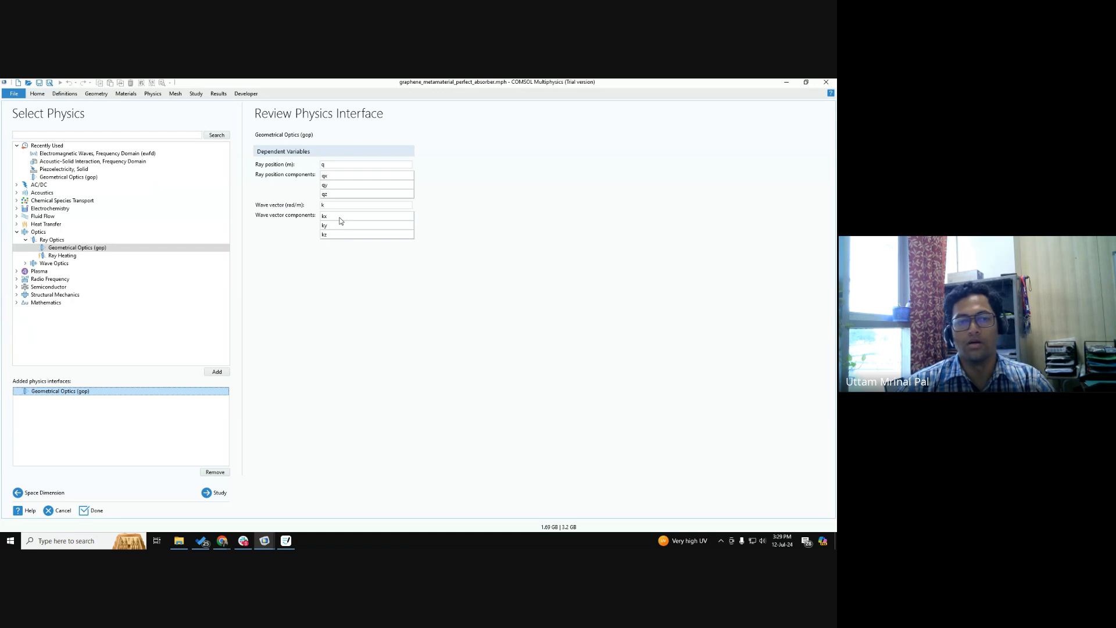
key(alt+Tab)
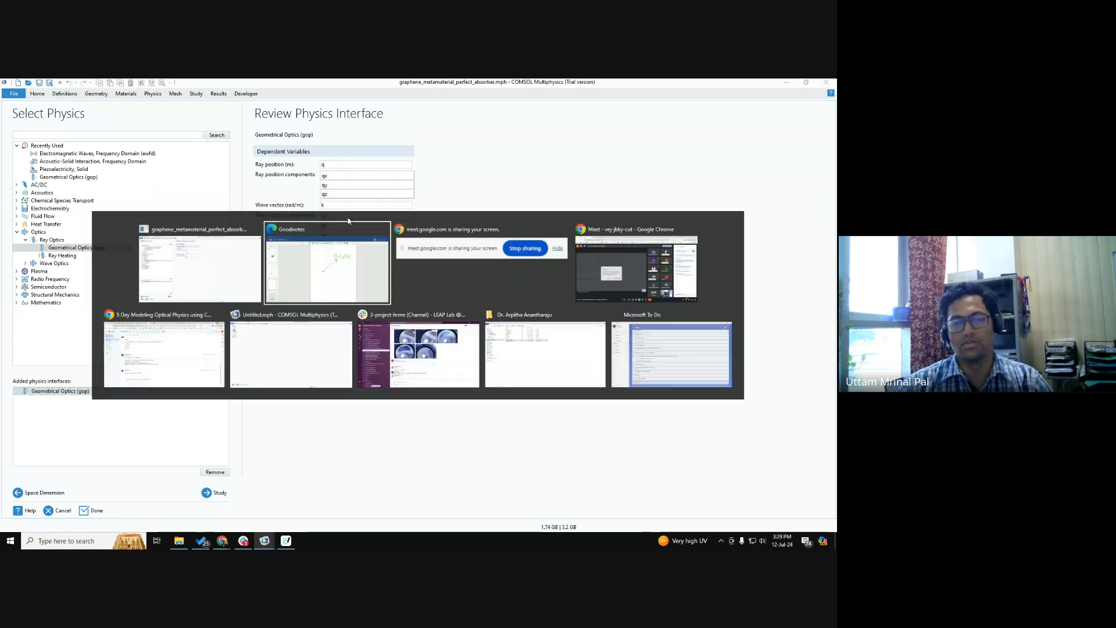
mouse_move(485, 260)
mouse_down()
mouse_move(482, 286)
mouse_move(544, 282)
mouse_up()
mouse_move(549, 271)
mouse_down()
mouse_move(540, 295)
mouse_move(567, 281)
mouse_move(575, 301)
mouse_move(541, 262)
mouse_up()
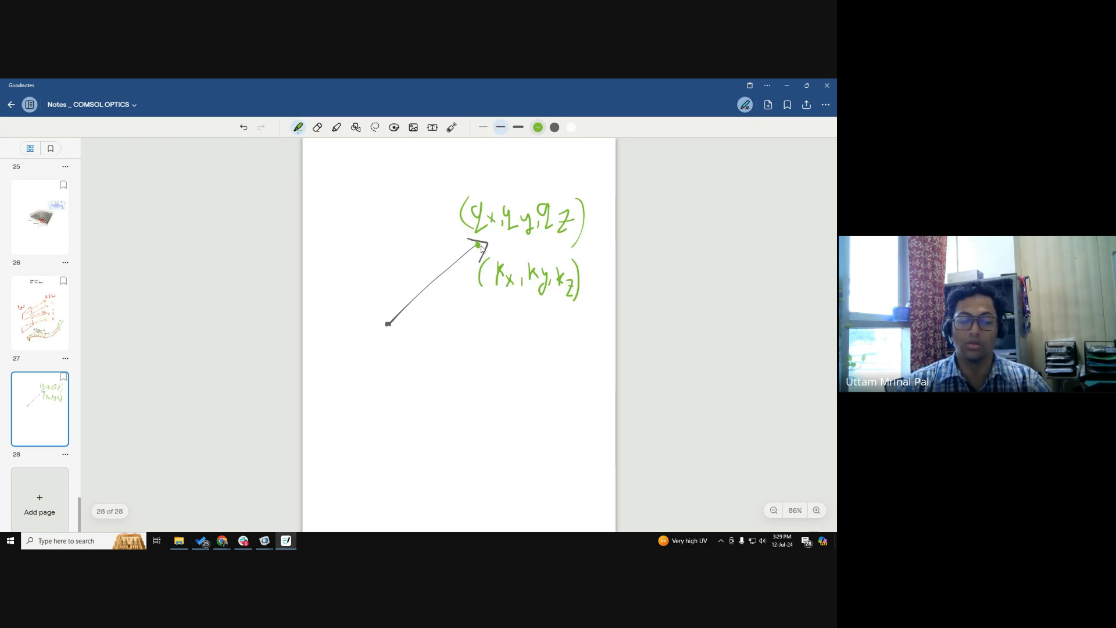
Add the text "1000 Rays x 6 = 6000 DOF" below the arrow sketch.
click(432, 127)
click(421, 357)
text(1)
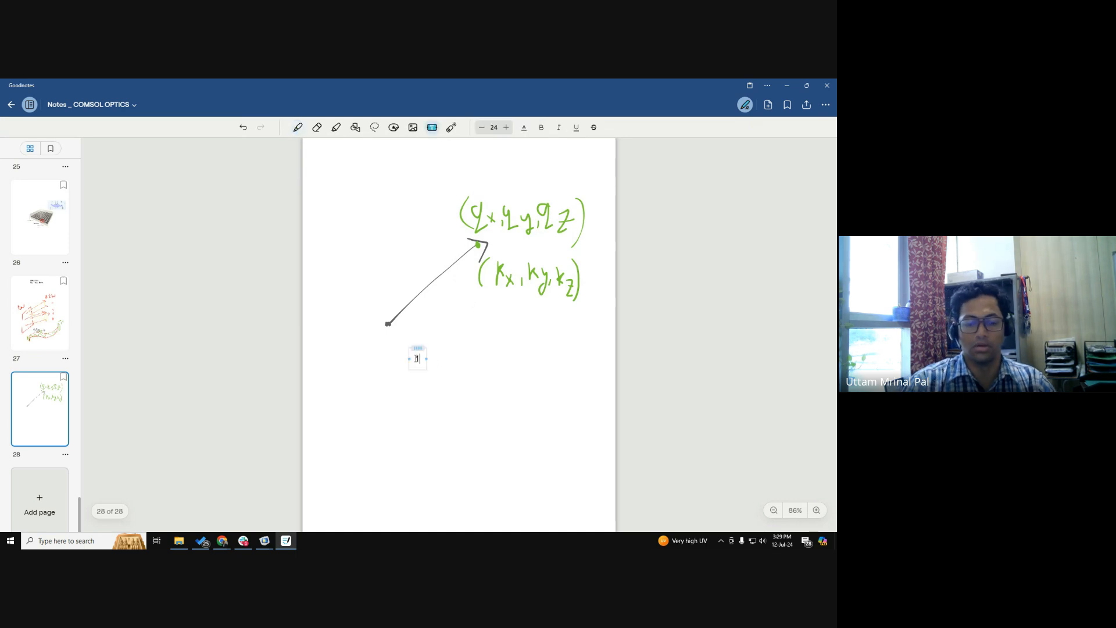
text(000 Rays)
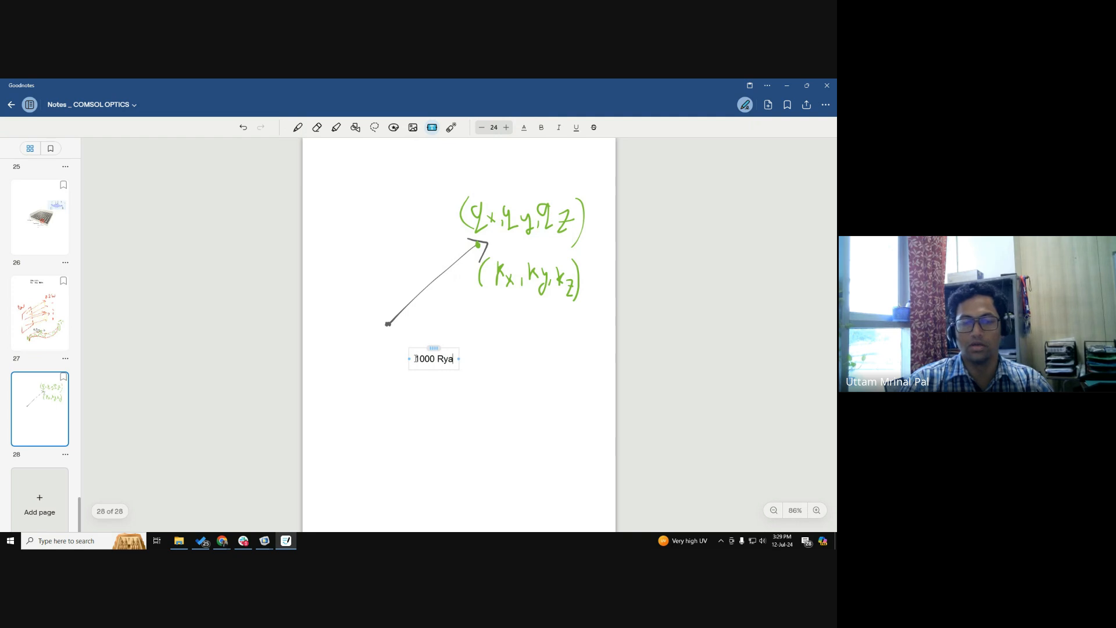
text( x)
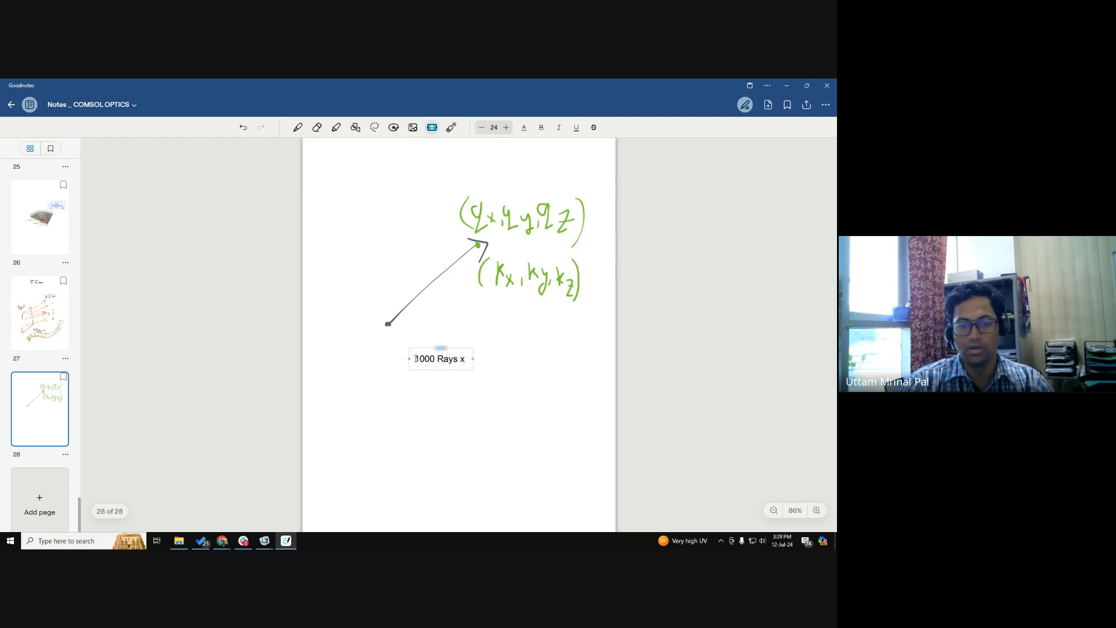
text( 6)
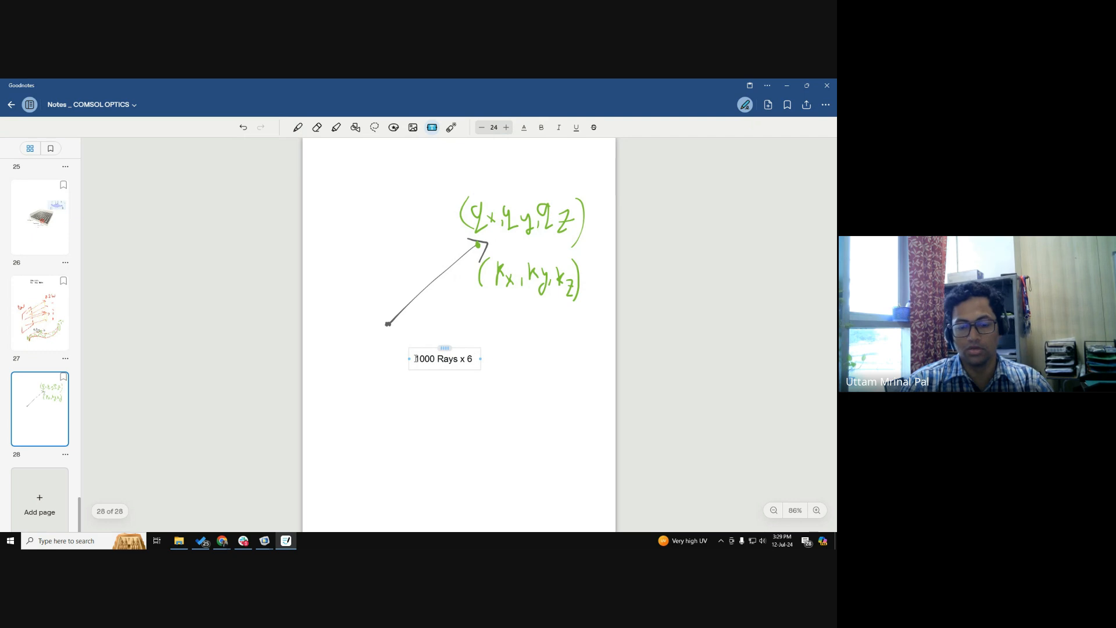
text( = 6000 DOF)
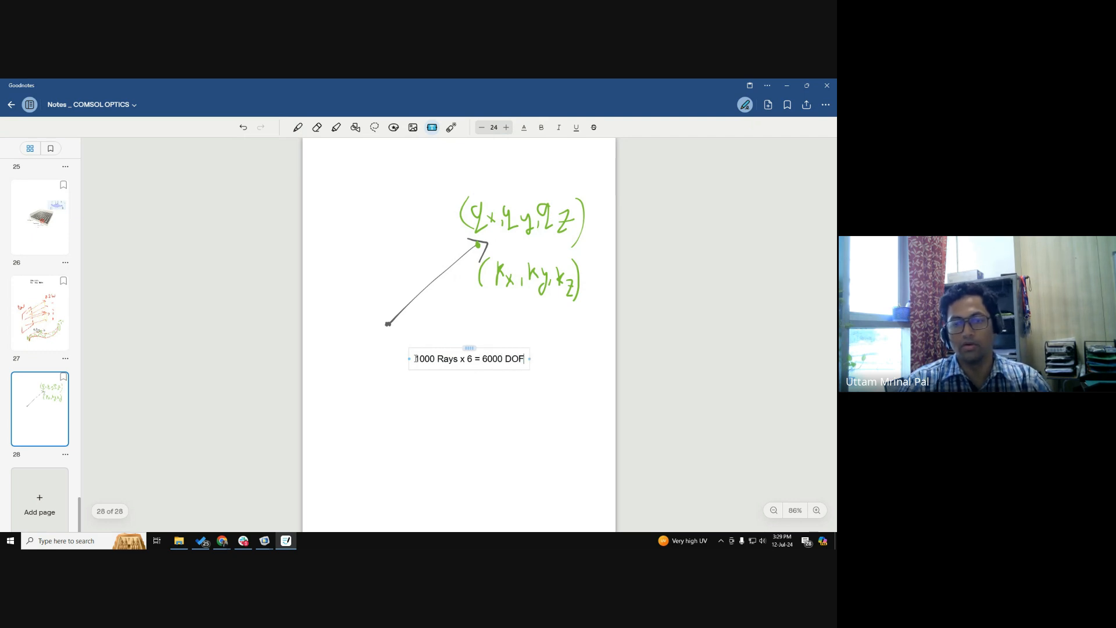
click(512, 434)
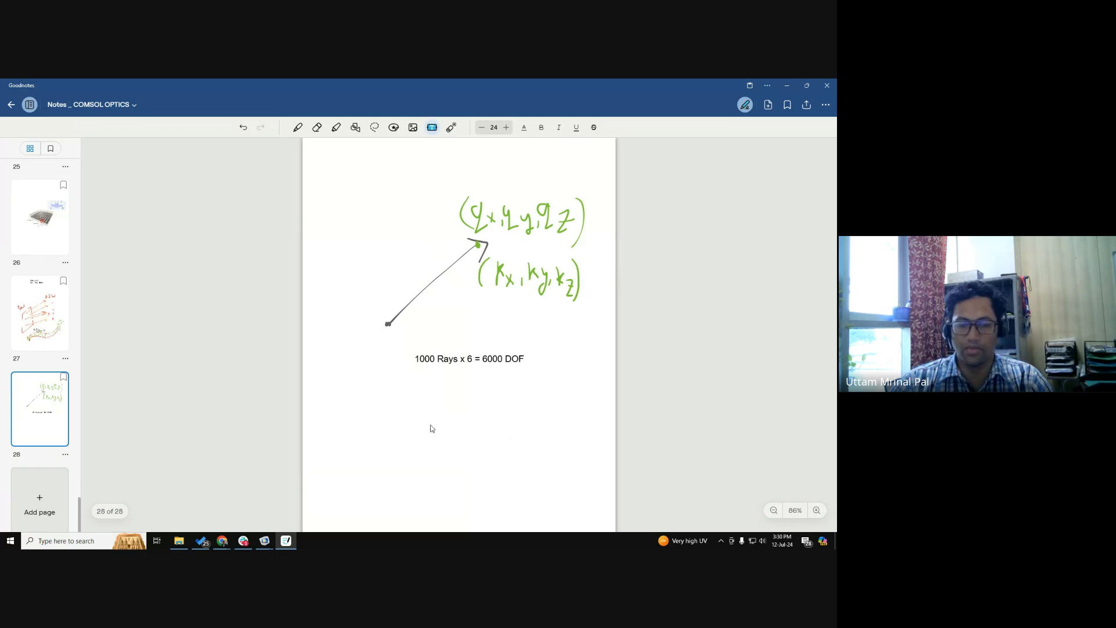
Sketch in green a source plane emitting several rays through a lens that converge to a focus, below the DOF text.
click(362, 442)
click(298, 127)
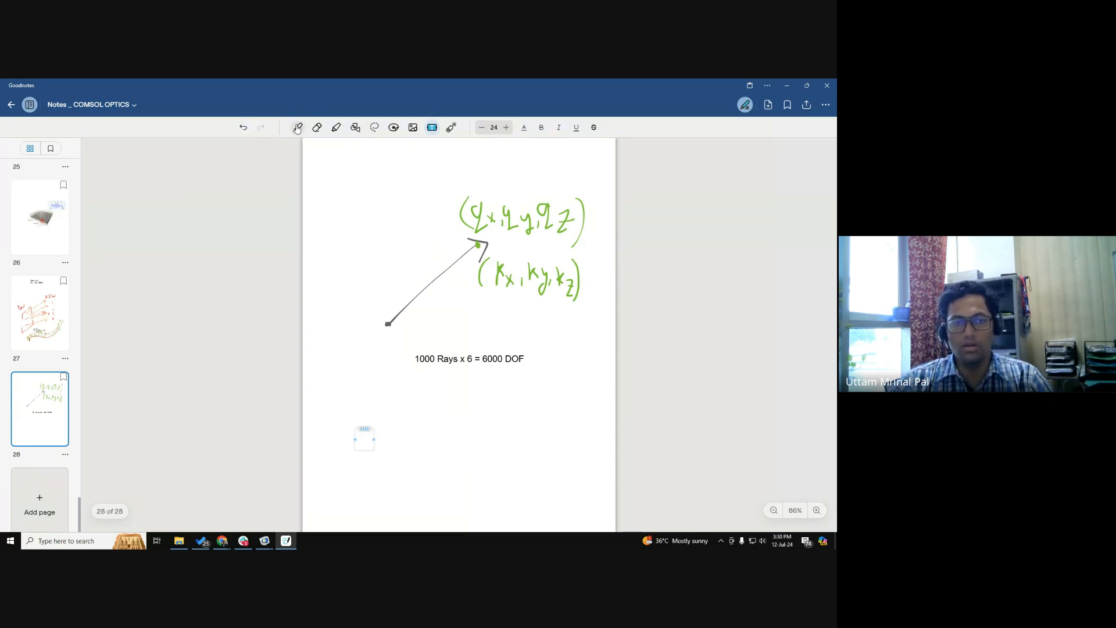
mouse_move(354, 447)
mouse_down()
mouse_move(381, 422)
mouse_move(375, 505)
mouse_move(356, 519)
mouse_move(375, 504)
mouse_up()
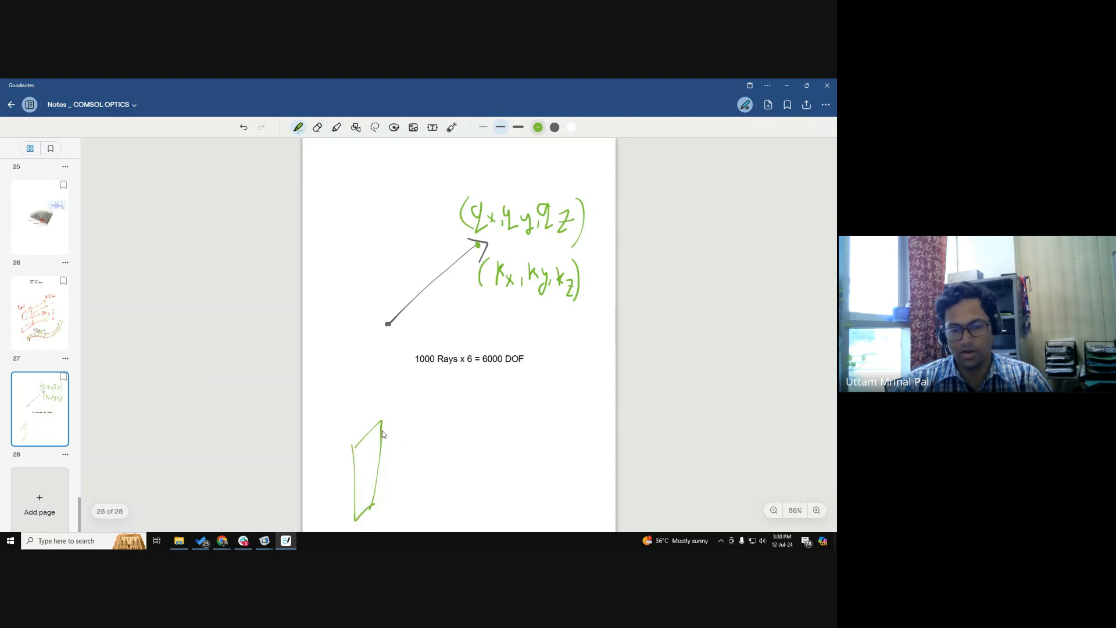
mouse_move(383, 423)
mouse_down()
mouse_move(387, 498)
mouse_move(373, 506)
mouse_up()
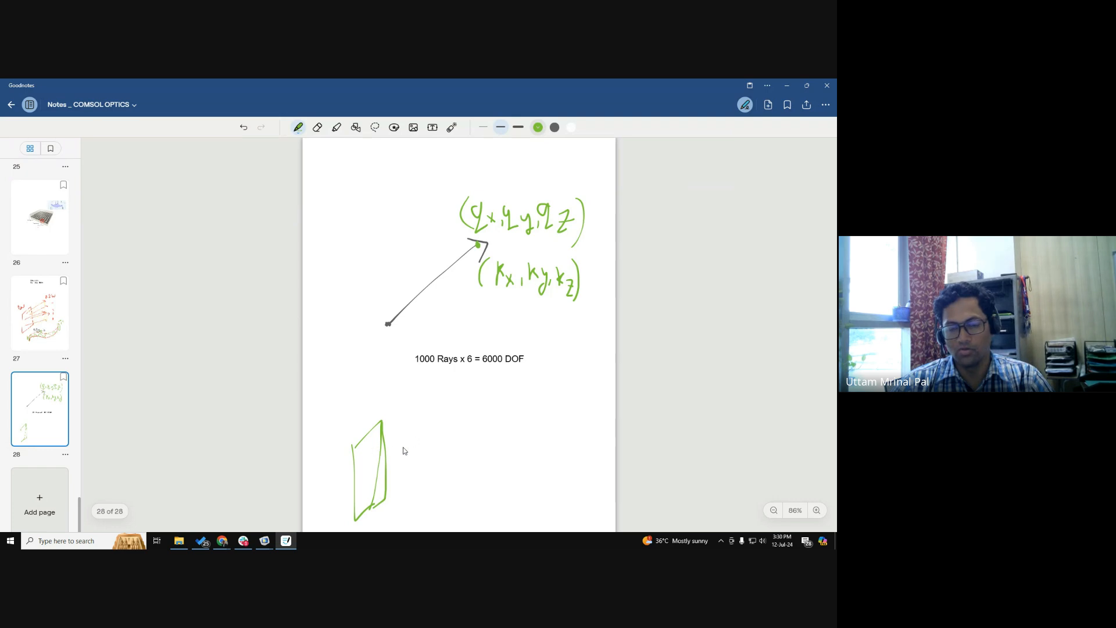
drag(490, 417, 488, 497)
drag(492, 415, 497, 501)
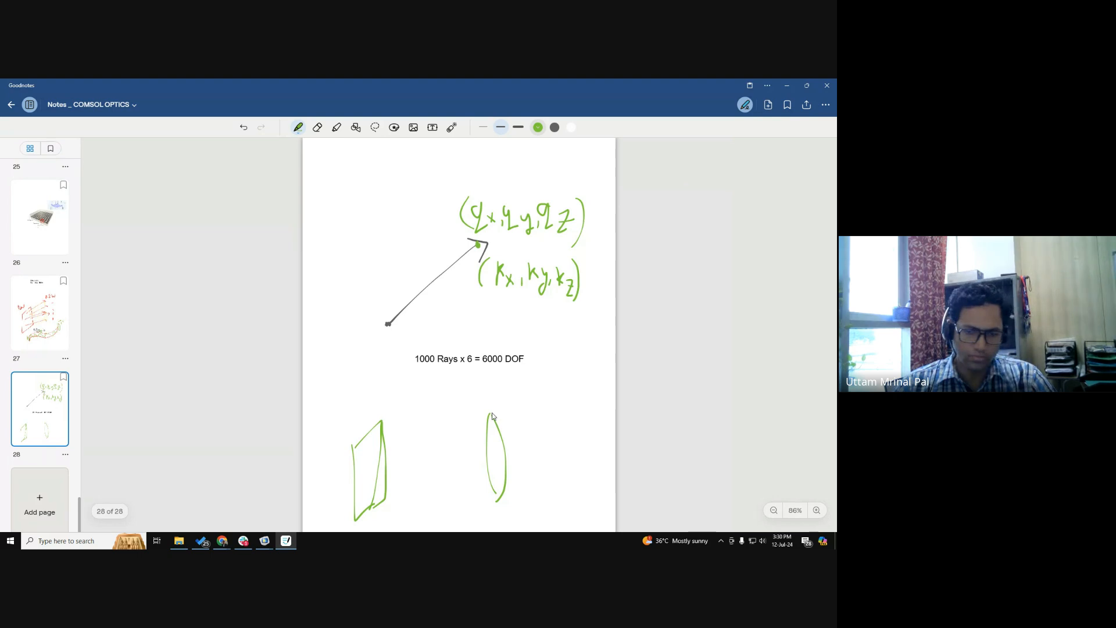
mouse_move(374, 434)
mouse_down()
mouse_move(494, 434)
mouse_move(579, 457)
mouse_up()
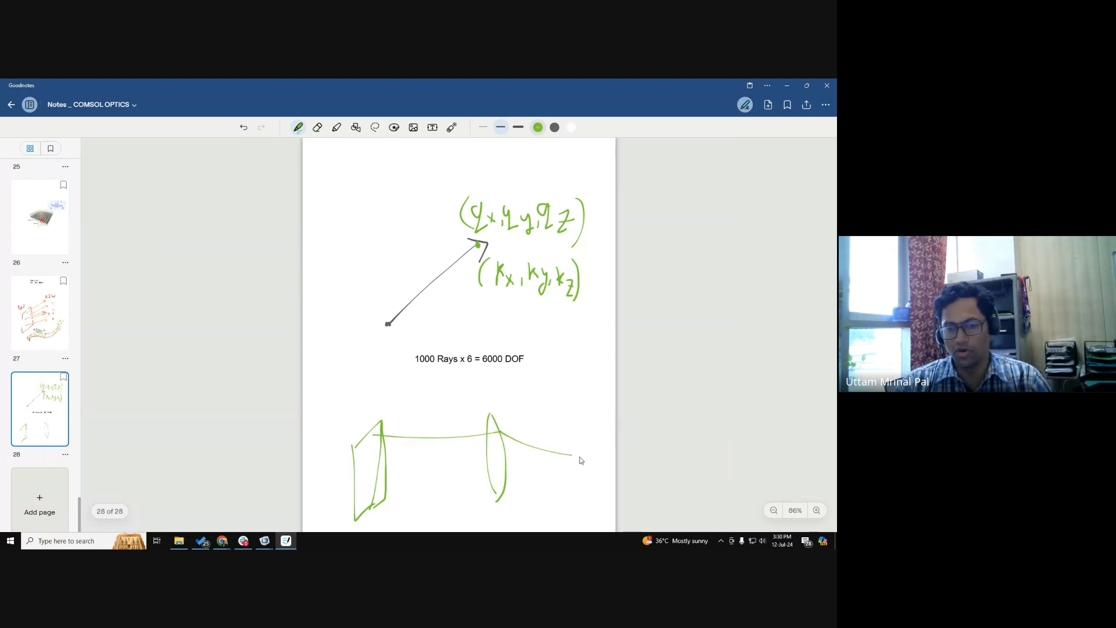
mouse_move(368, 496)
mouse_down()
mouse_move(495, 499)
mouse_move(561, 454)
mouse_up()
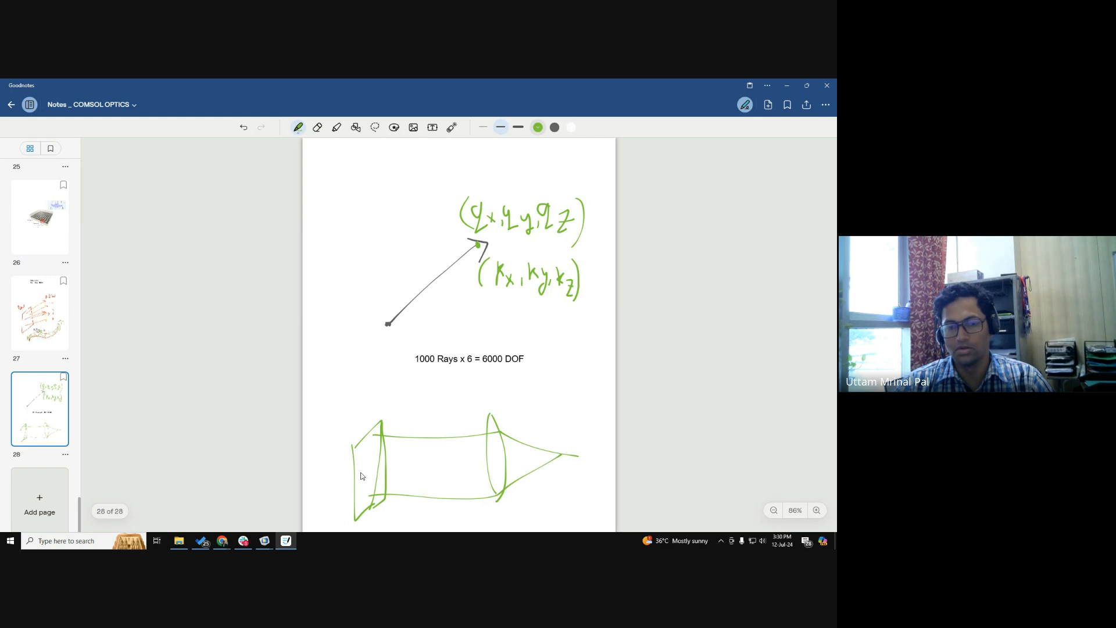
mouse_move(369, 459)
mouse_down()
mouse_move(488, 445)
mouse_move(578, 456)
mouse_up()
mouse_move(370, 478)
mouse_down()
mouse_move(495, 477)
mouse_move(545, 461)
mouse_move(494, 464)
mouse_move(544, 459)
mouse_up()
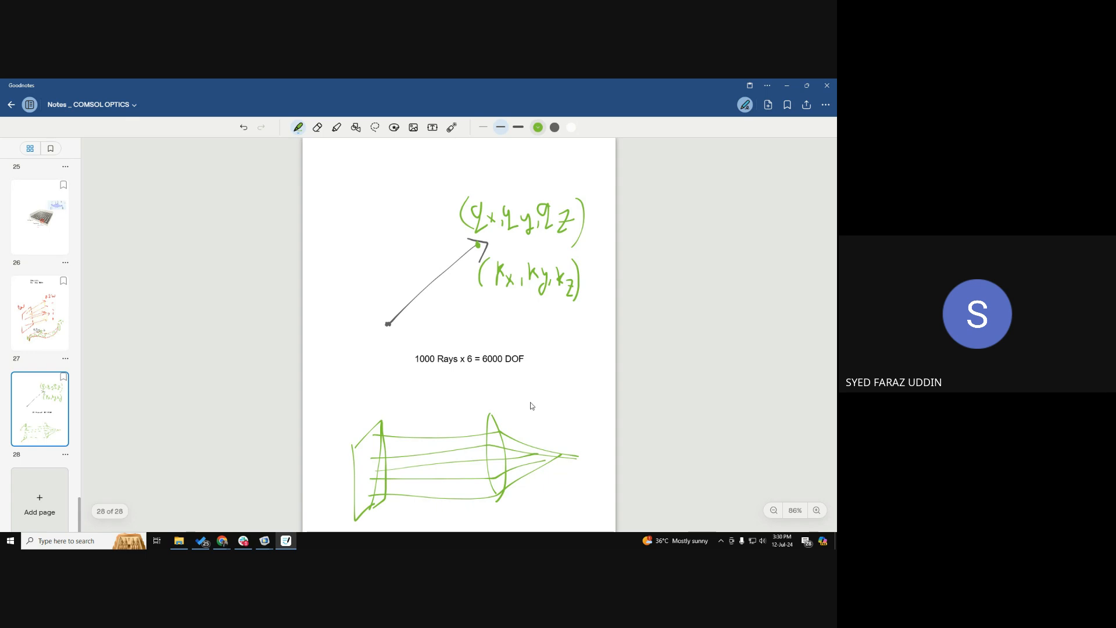
Handwrite "=3" after both the (qx, qy, qz) and (kx, ky, kz) component sets.
drag(587, 216, 593, 215)
drag(588, 222, 596, 231)
drag(585, 273, 593, 272)
drag(586, 279, 598, 283)
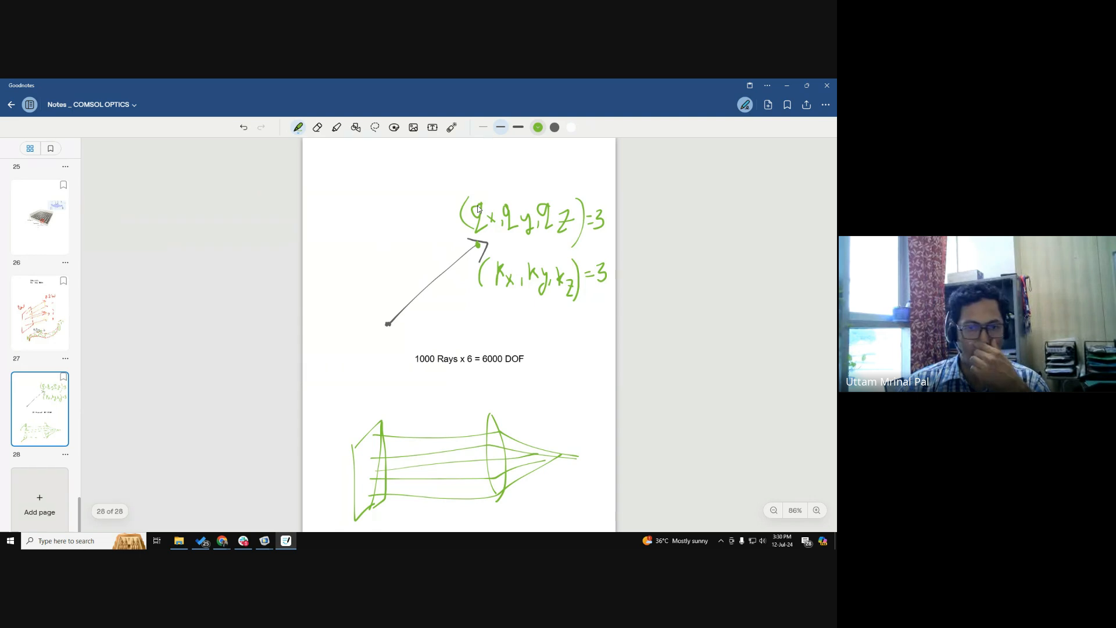
right_click(479, 208)
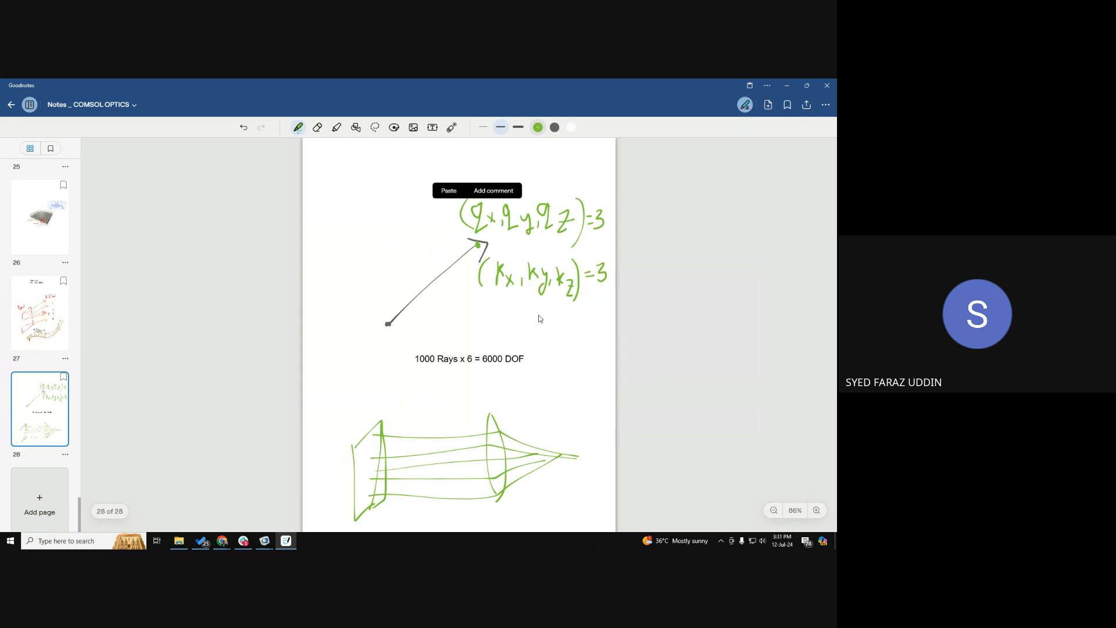
Switch to COMSOL Multiphysics and review the ray position and wave vector variables of Geometrical Optics (gop).
key(alt+Tab)
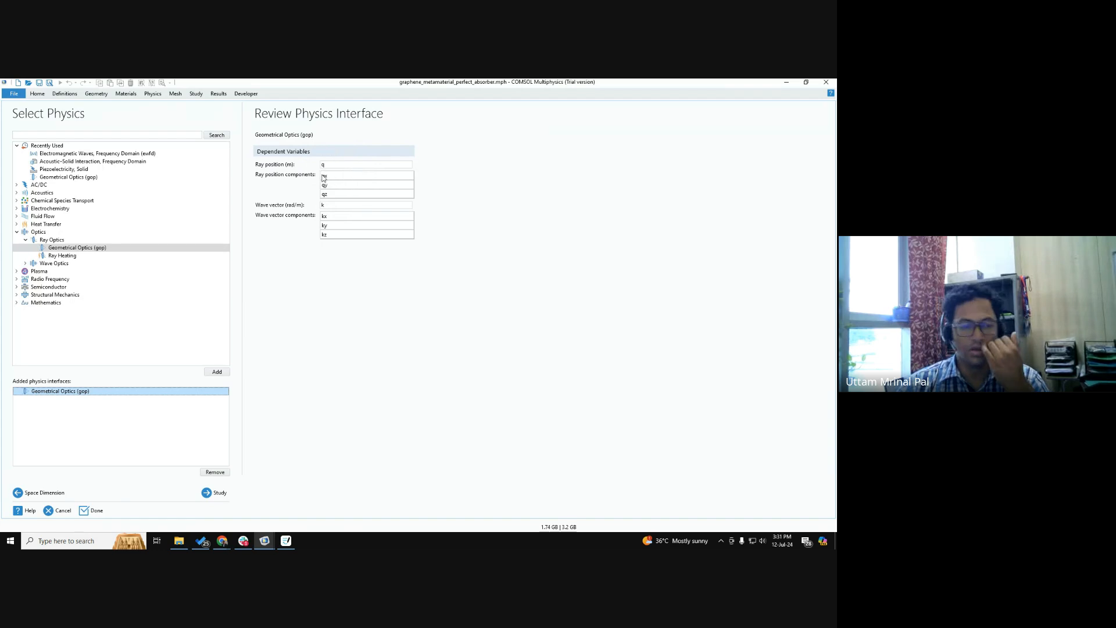
click(101, 250)
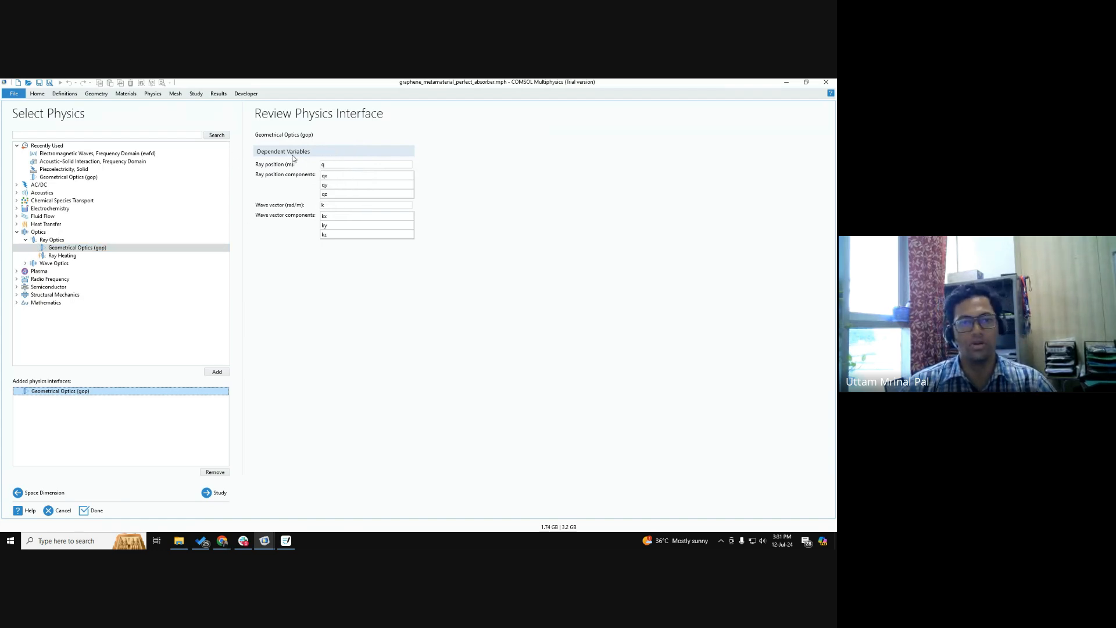
click(344, 206)
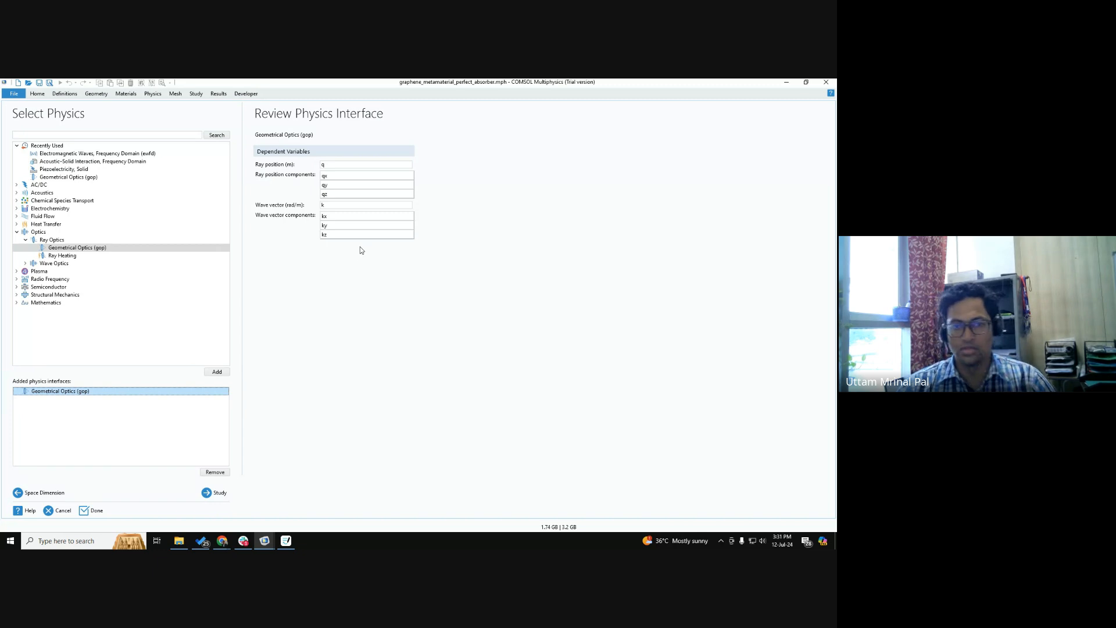
click(335, 232)
click(335, 234)
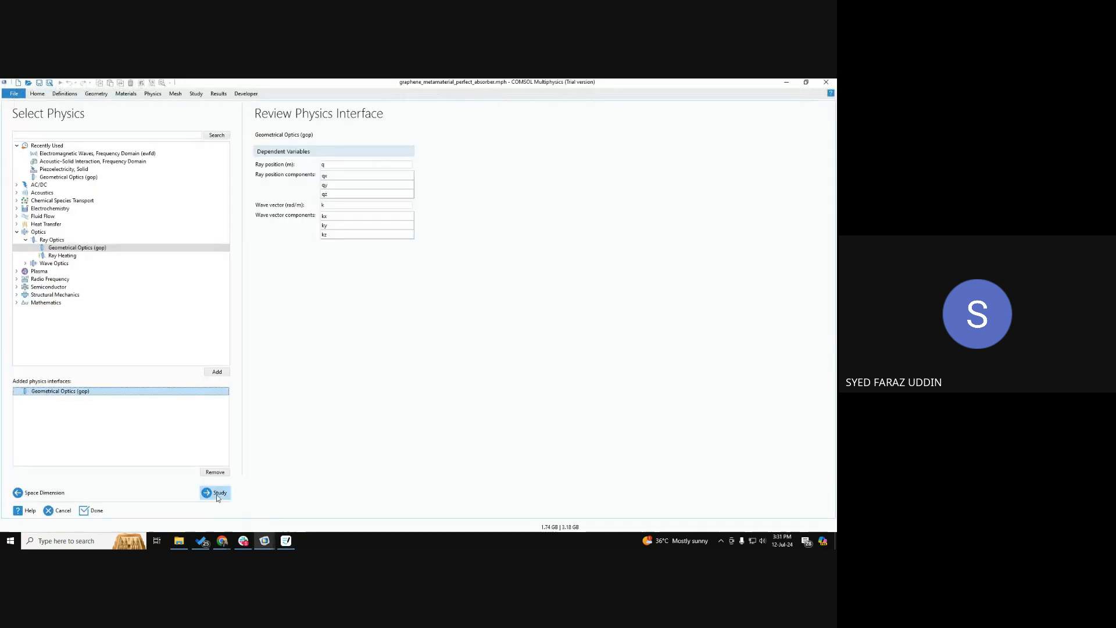
Add the preset Ray Tracing study and finish the Model Wizard without saving changes to the graphene metamaterial model.
click(218, 496)
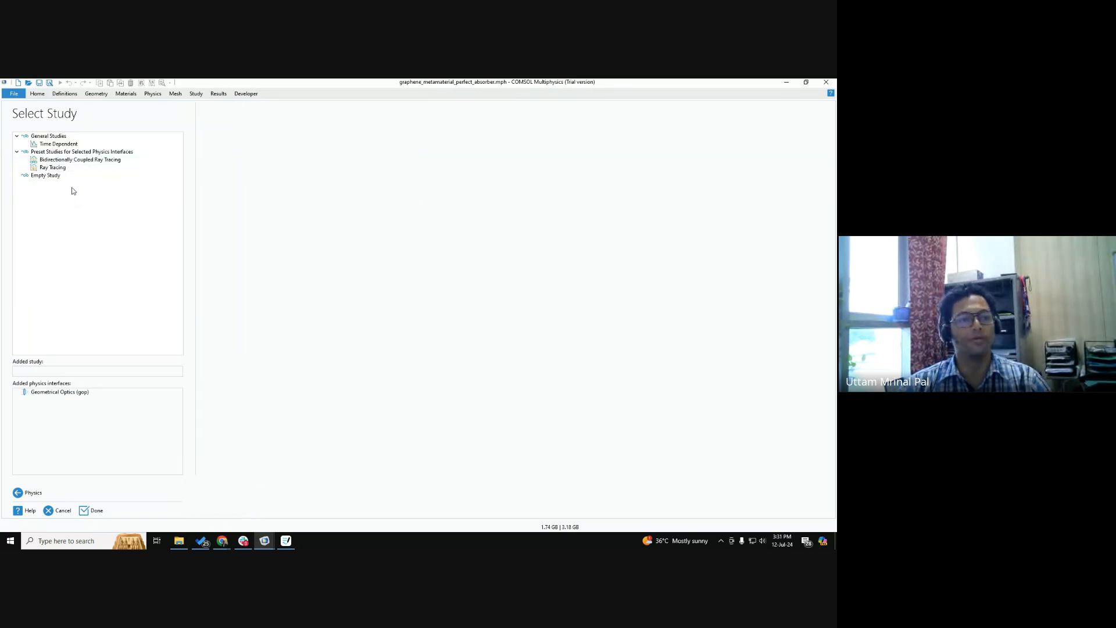
click(66, 167)
click(66, 168)
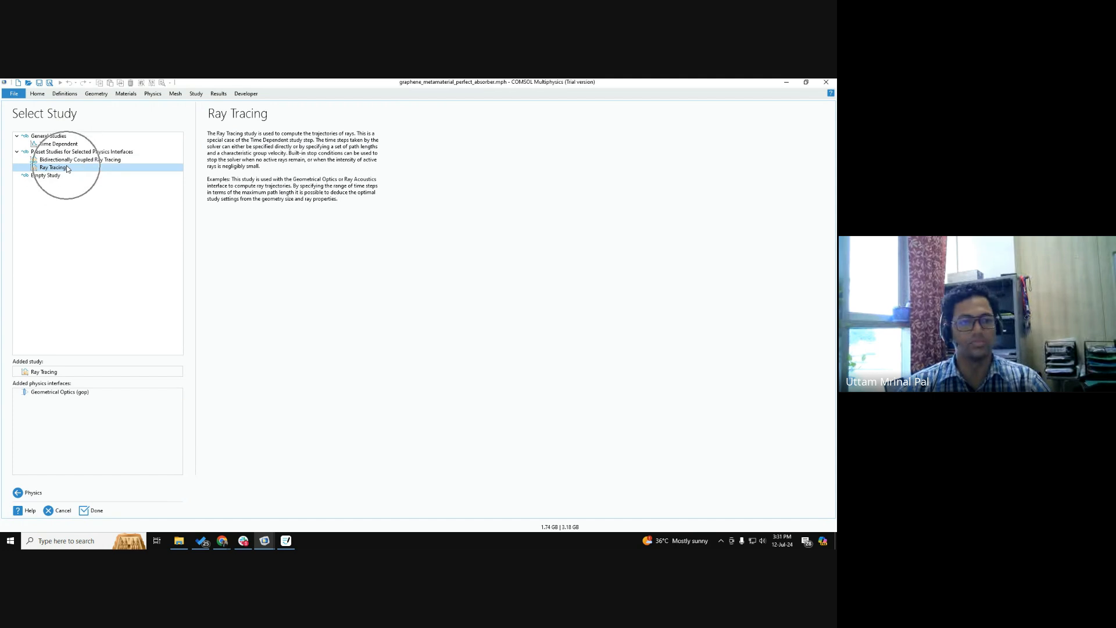
click(67, 168)
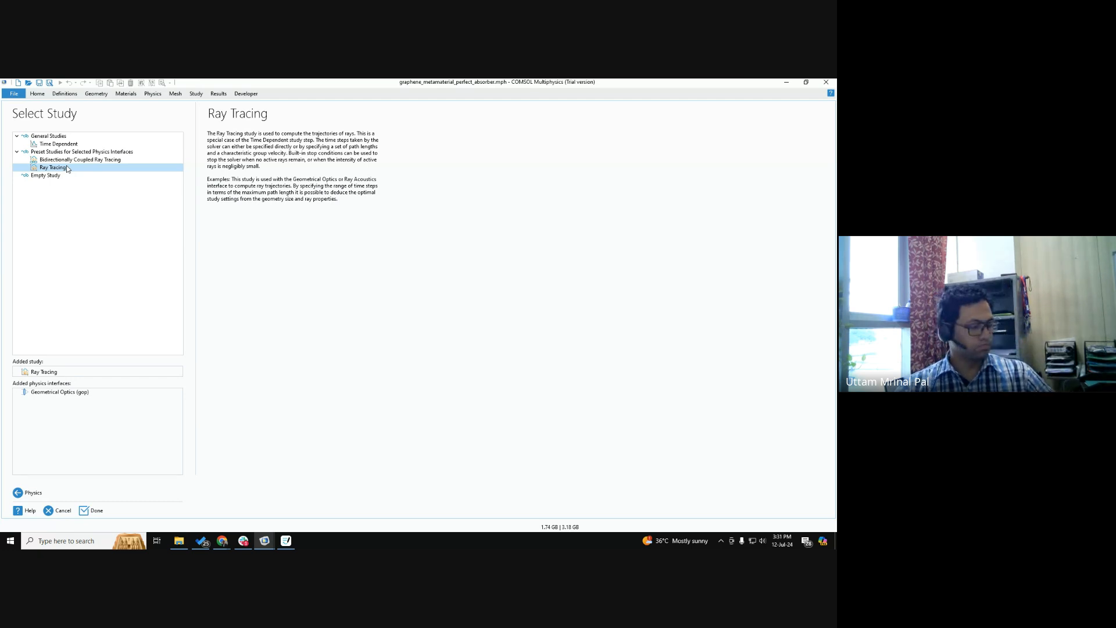
click(67, 168)
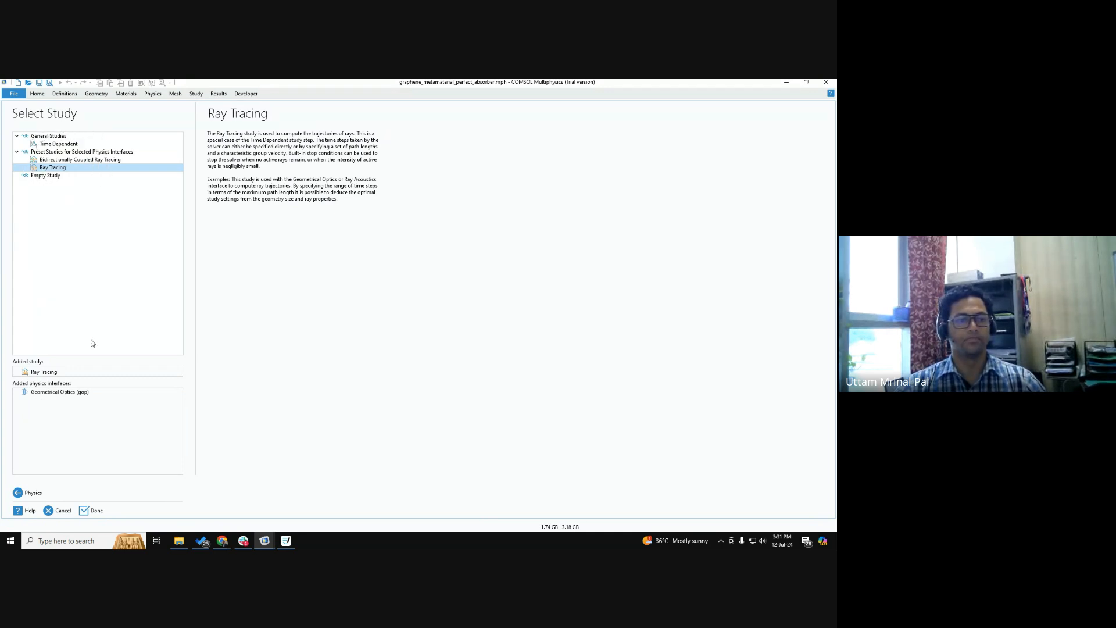
click(84, 511)
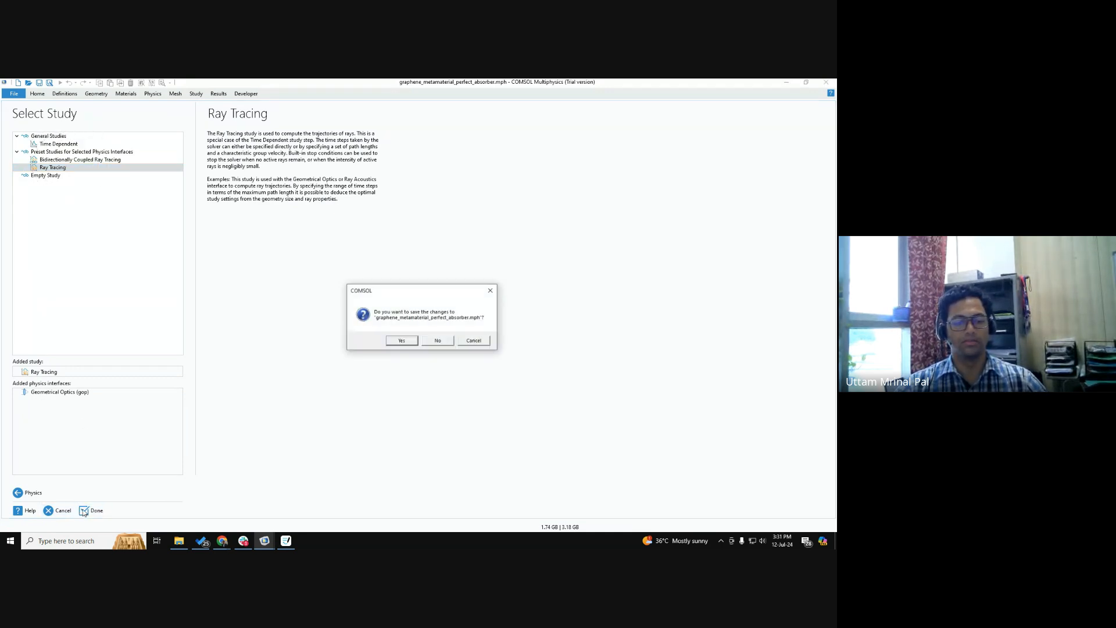
click(439, 341)
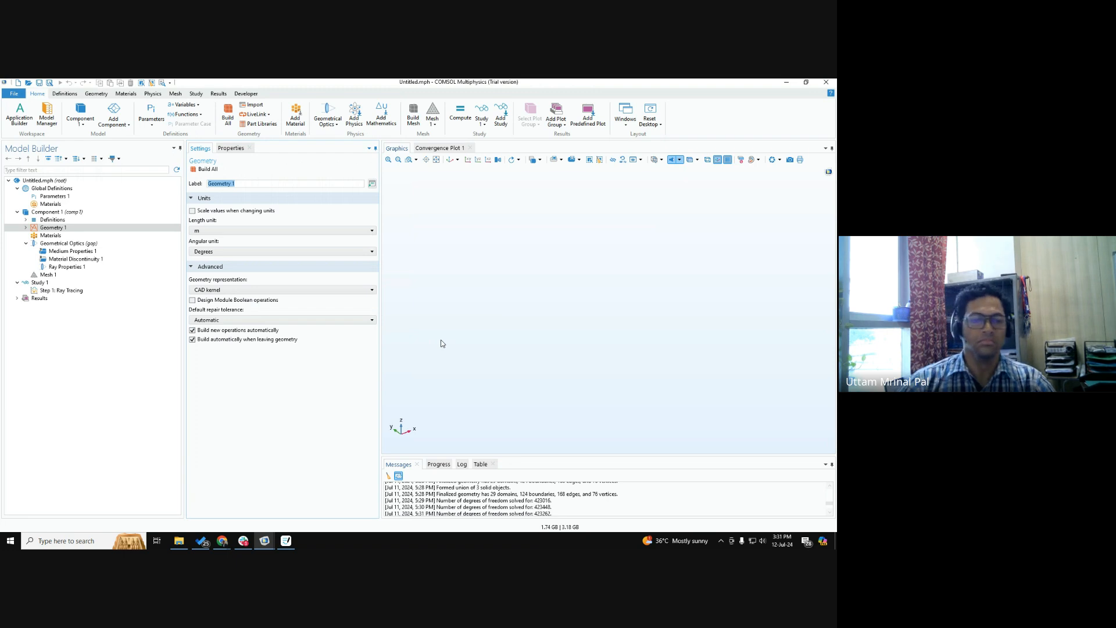
Select the Geometry 1 node and examine its length unit setting.
click(74, 229)
click(74, 228)
key(ctrl)
key(ctrl)
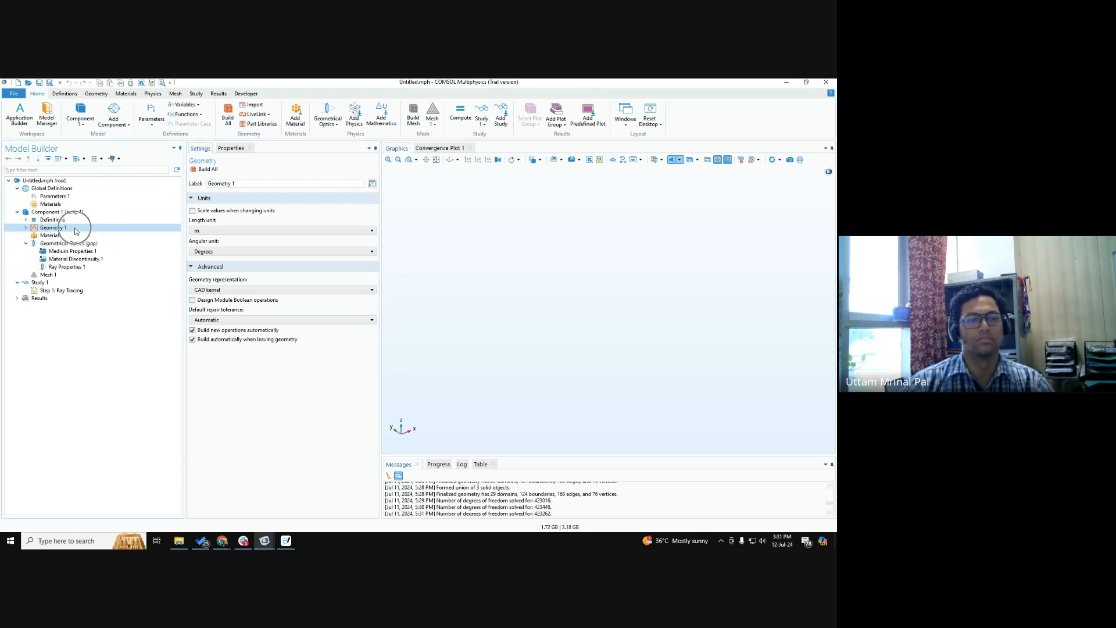
key(ctrl)
key(ctrl)
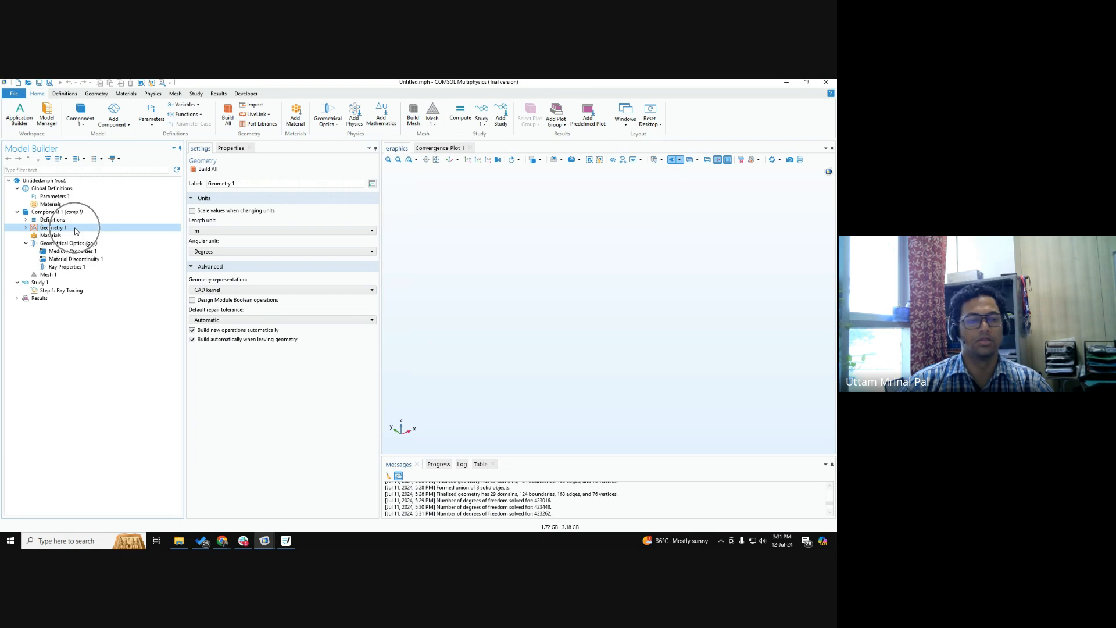
key(ctrl)
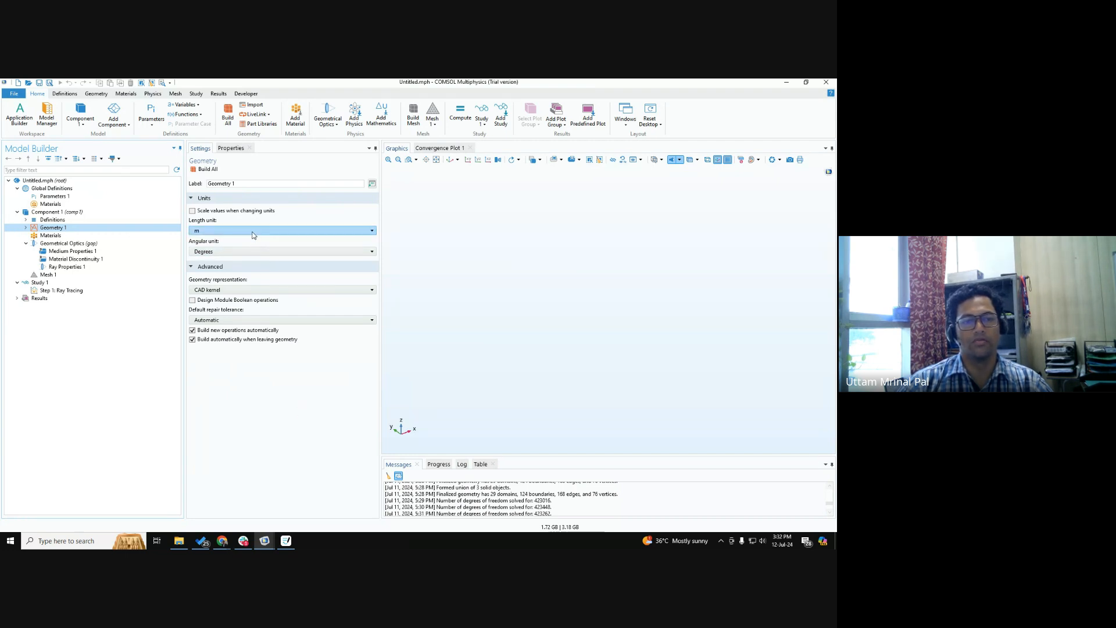
key(ctrl)
key(ctrl)
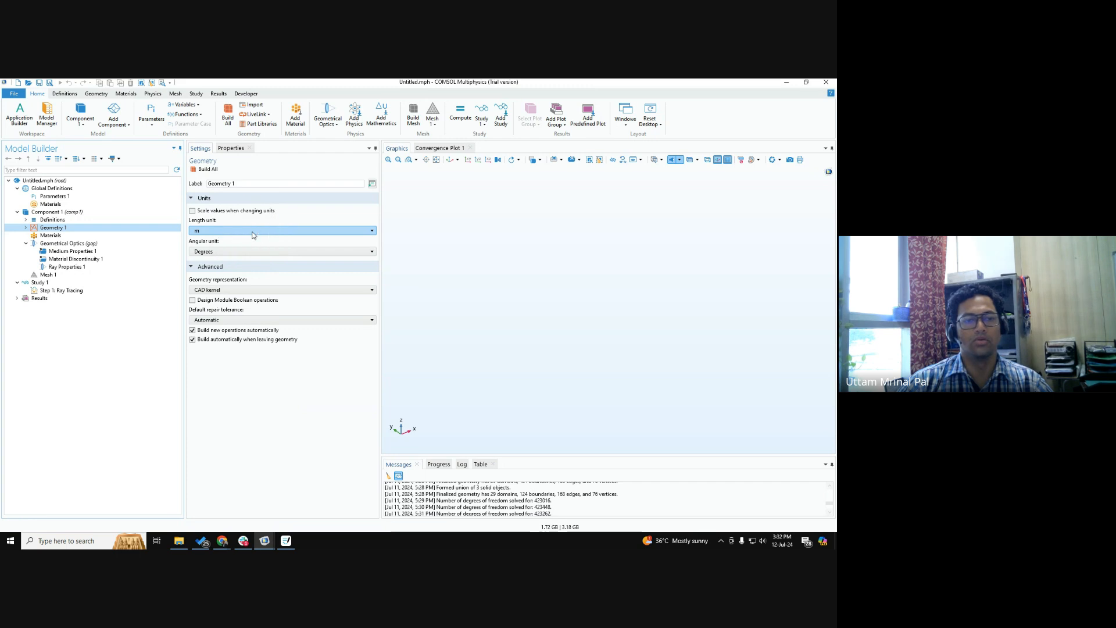
Set the length unit of Geometry 1 to mm.
click(253, 233)
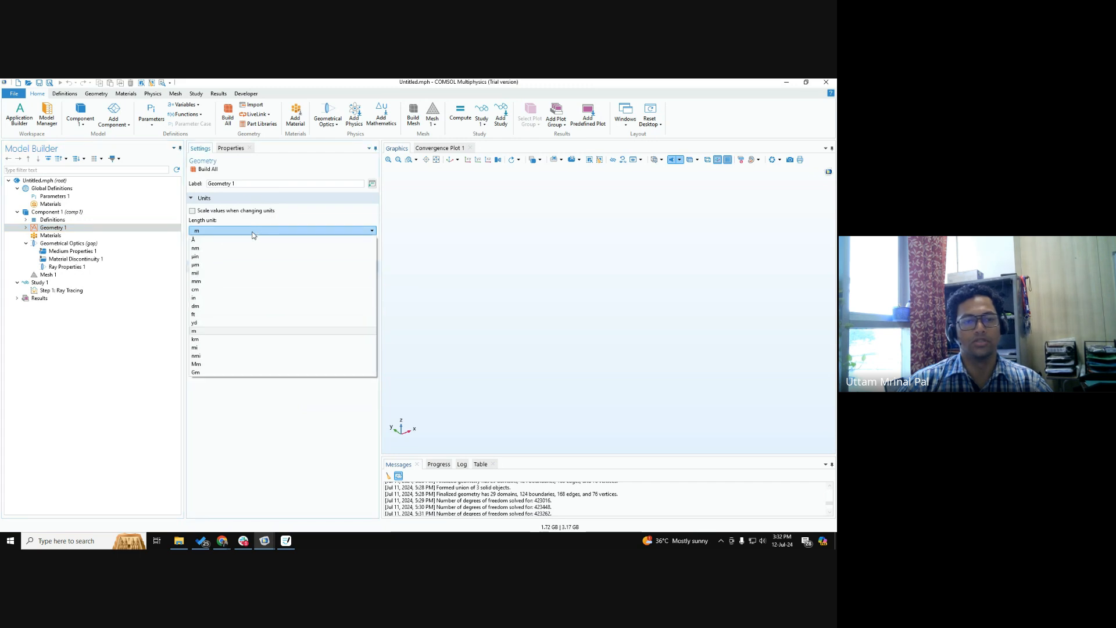
click(236, 281)
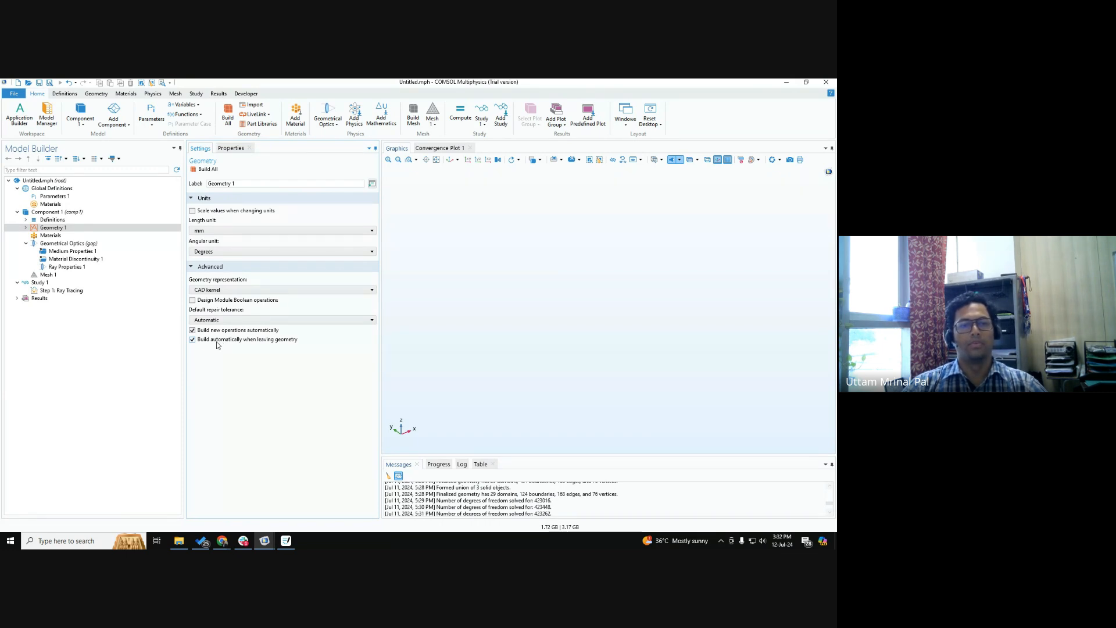
click(80, 230)
key(ctrl)
key(ctrl)
key(ctrl)
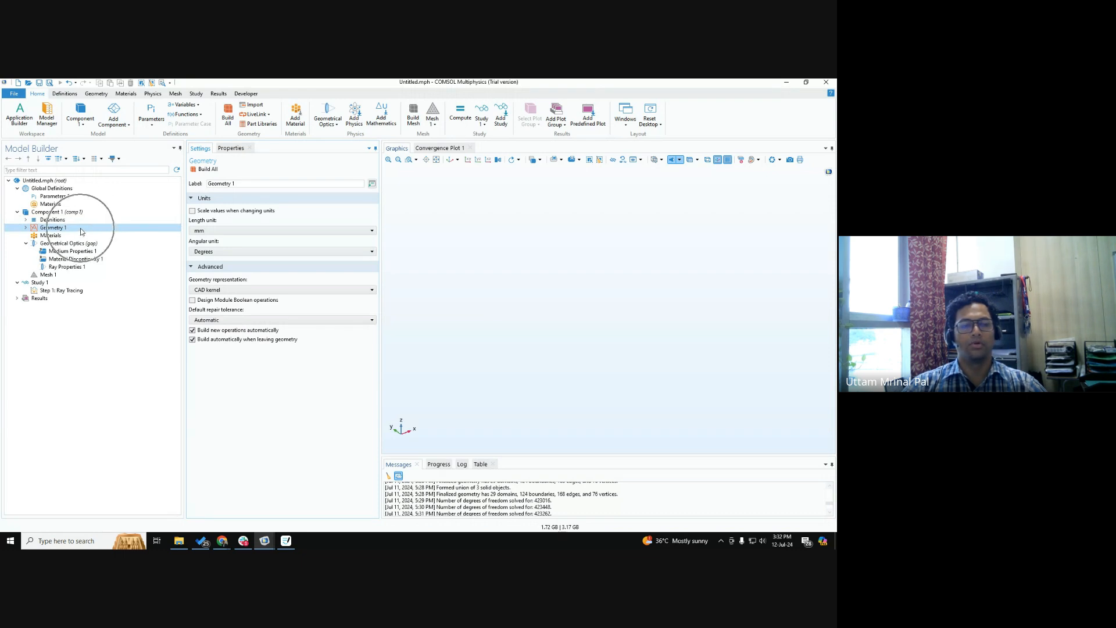
Switch to Goodnotes to review the sketch of rays passing from the source plane through the lens, and return to COMSOL Multiphysics.
click(286, 541)
key(ctrl)
key(ctrl)
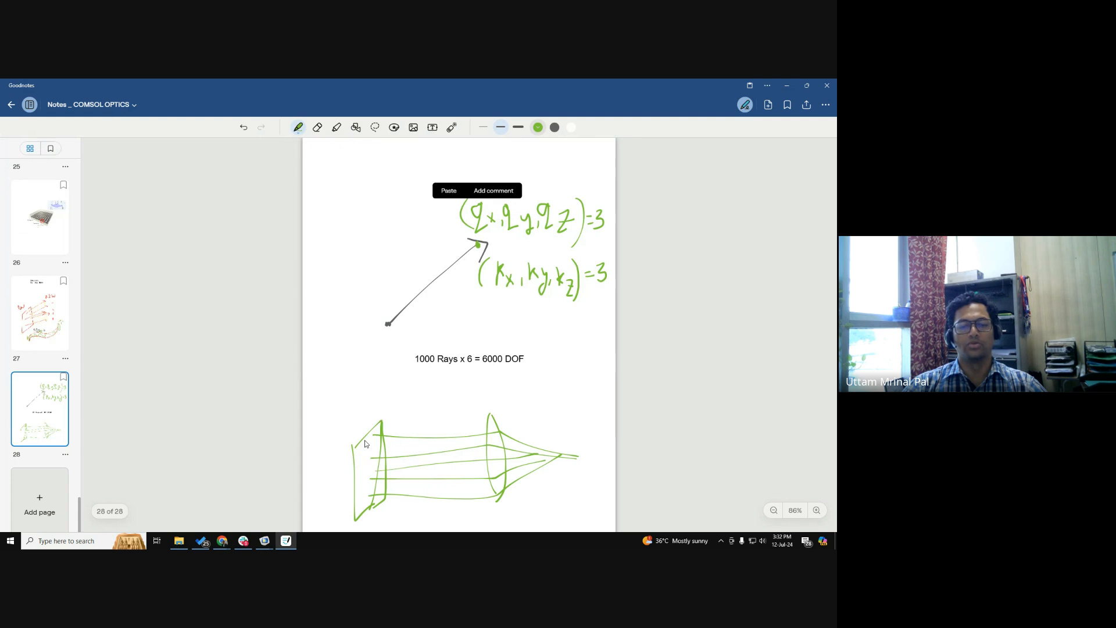
key(ctrl)
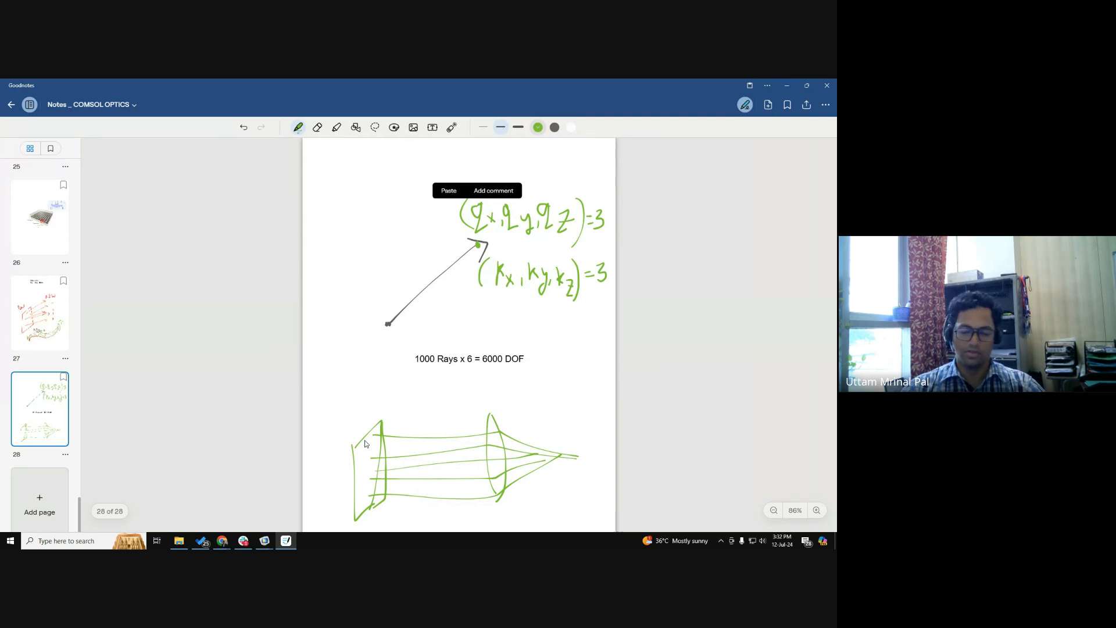
key(alt+Tab)
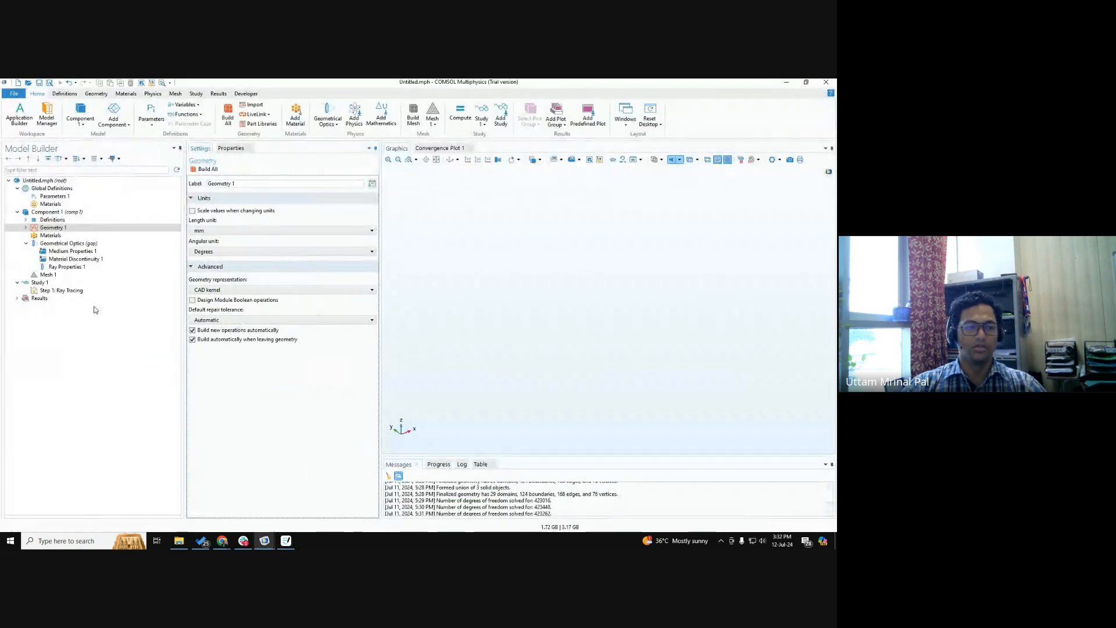
Switch to the Google Meet call, close its in-call messages, and return to COMSOL Multiphysics.
right_click(63, 229)
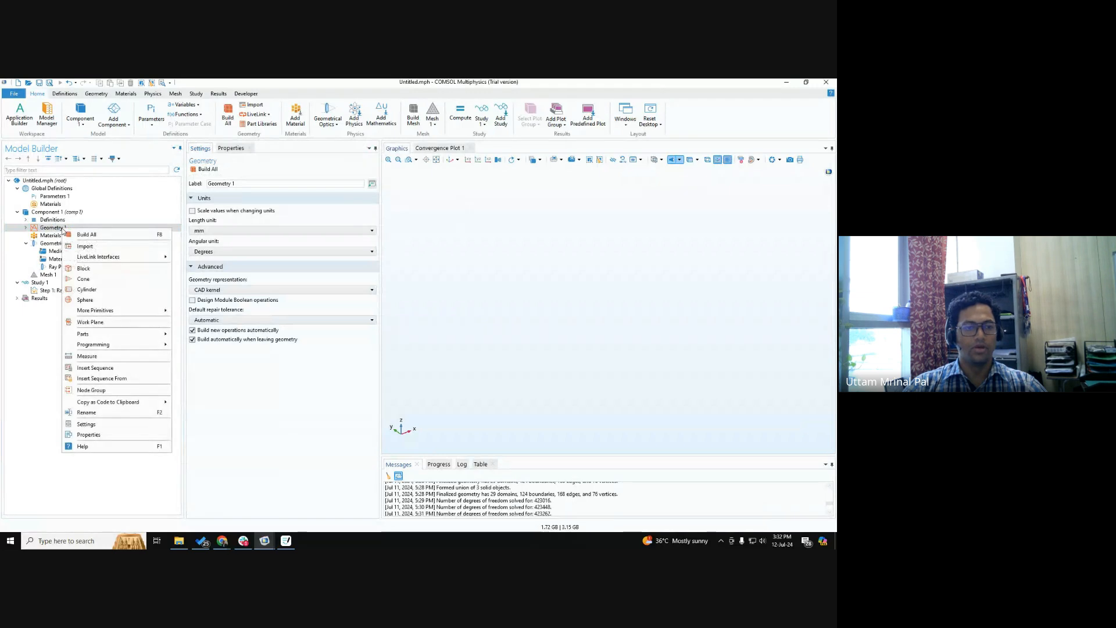
click(220, 356)
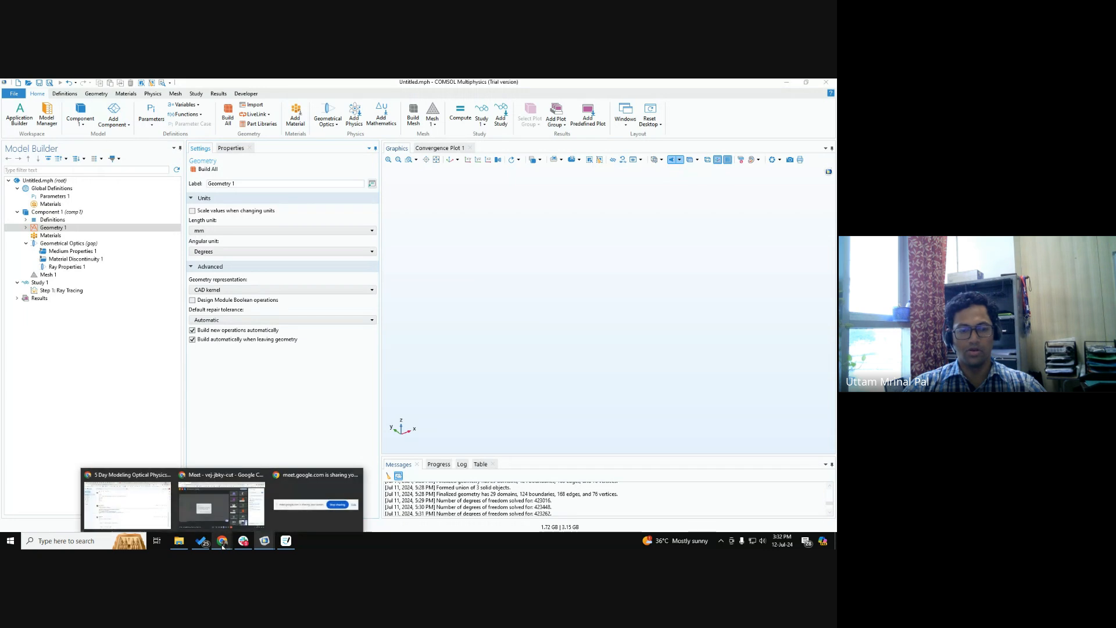
click(223, 523)
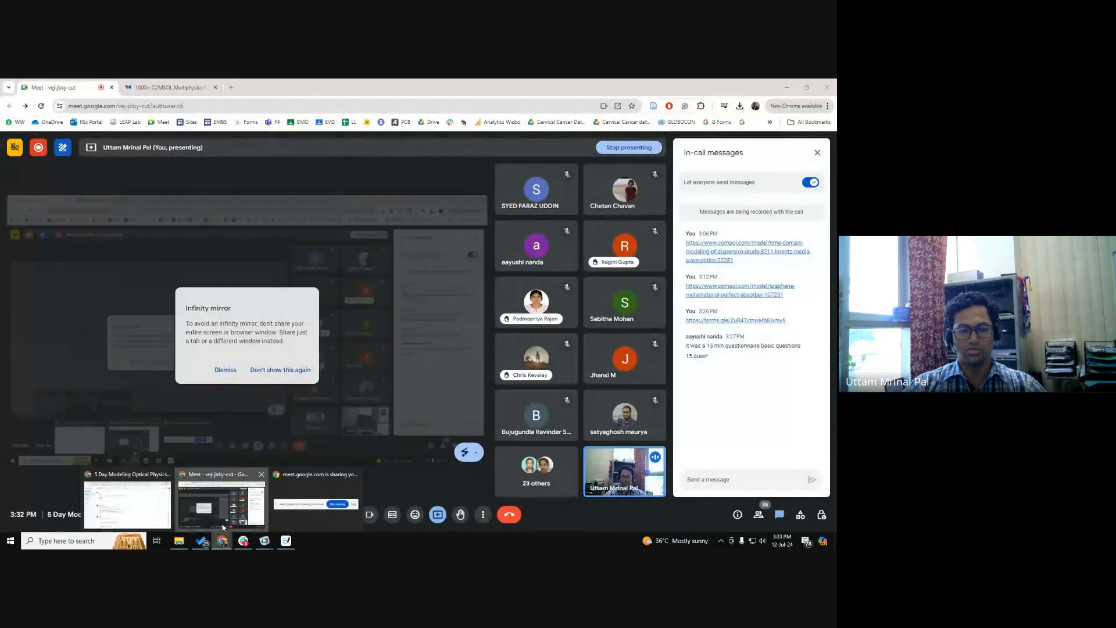
click(817, 154)
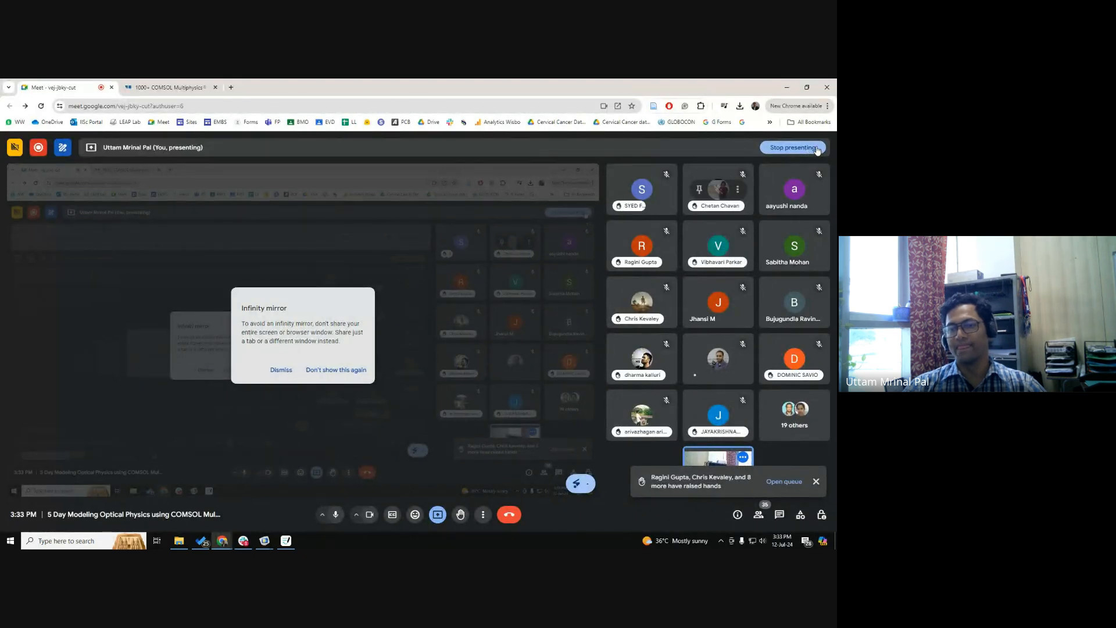
click(788, 88)
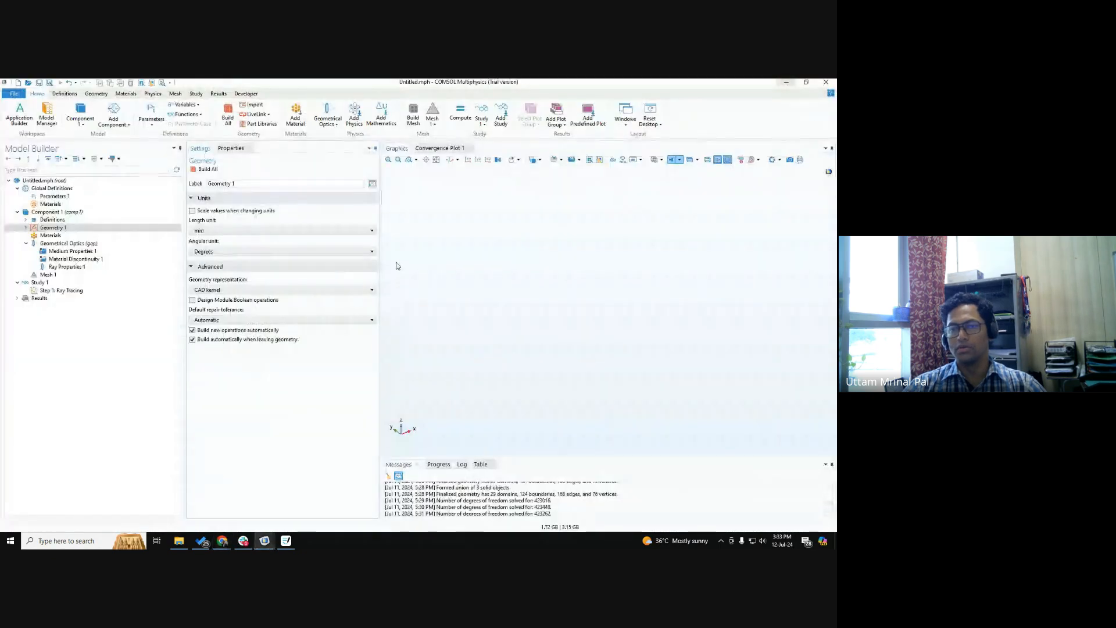
Add a work plane to Geometry 1.
right_click(61, 229)
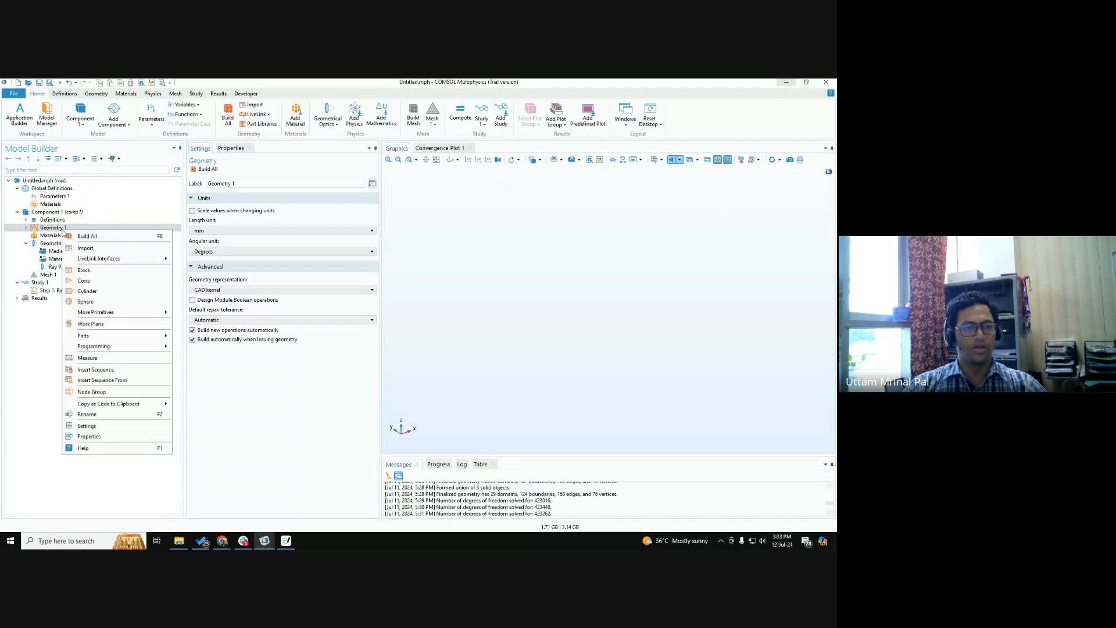
key(ctrl)
key(ctrl)
key(ctrl)
key(ctrl)
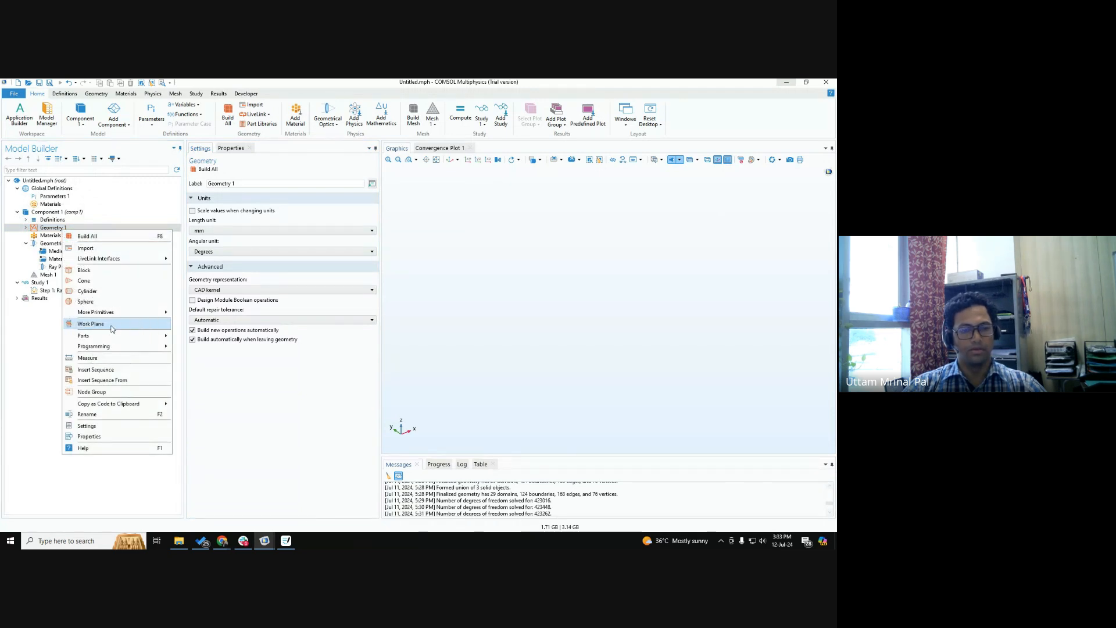
key(ctrl)
key(ctrl)
key(ctrl)
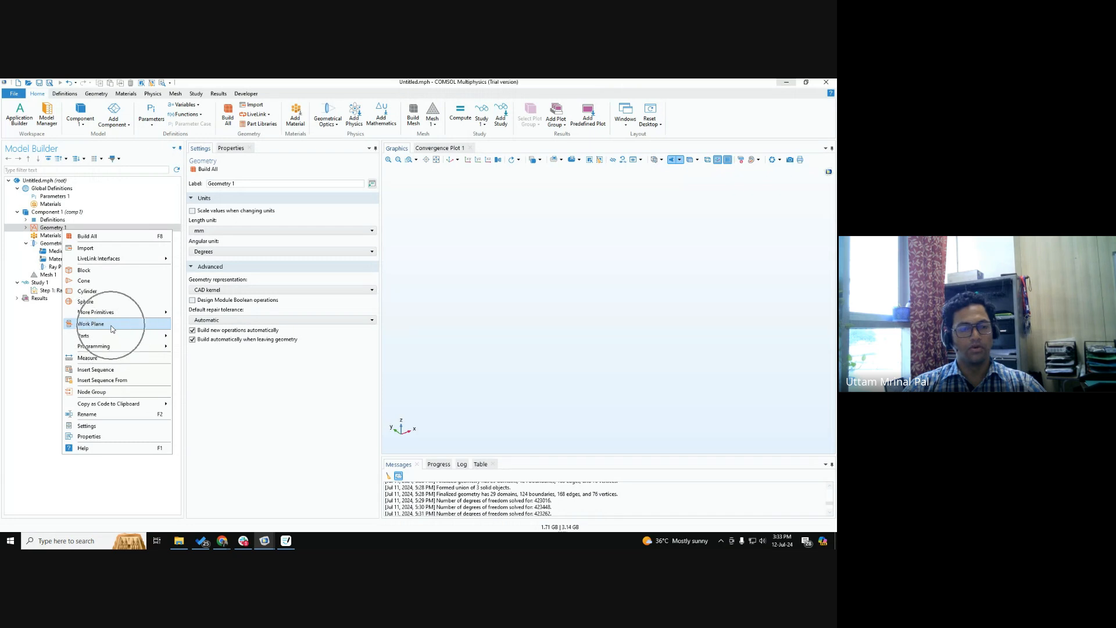
click(111, 325)
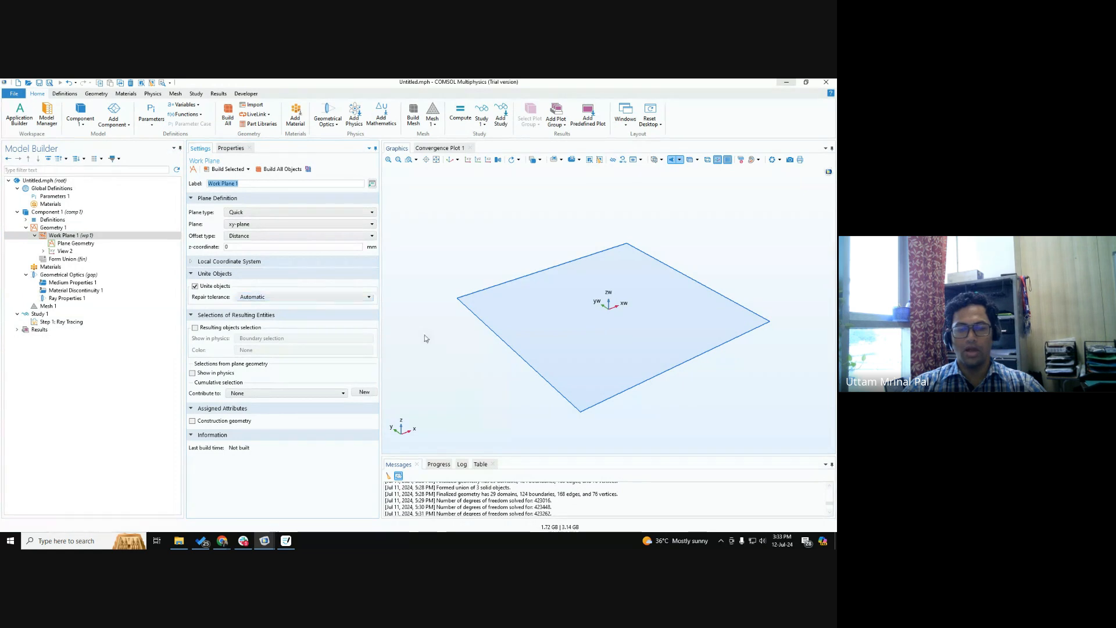
Set the work plane's orientation to yz-plane and build all objects.
key(ctrl)
key(ctrl)
key(ctrl)
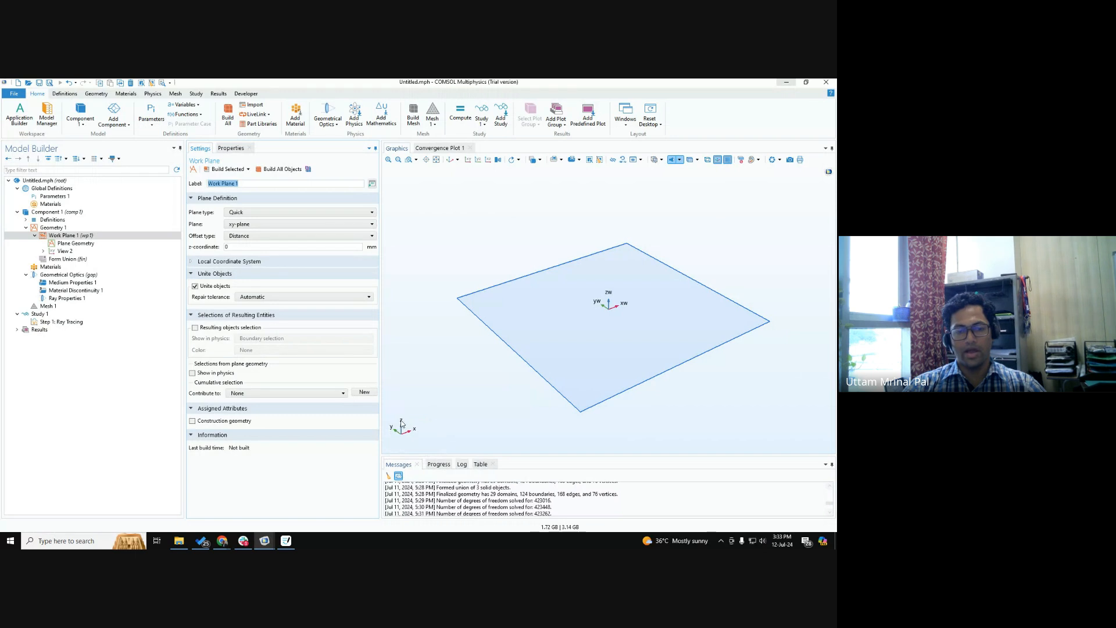
key(ctrl)
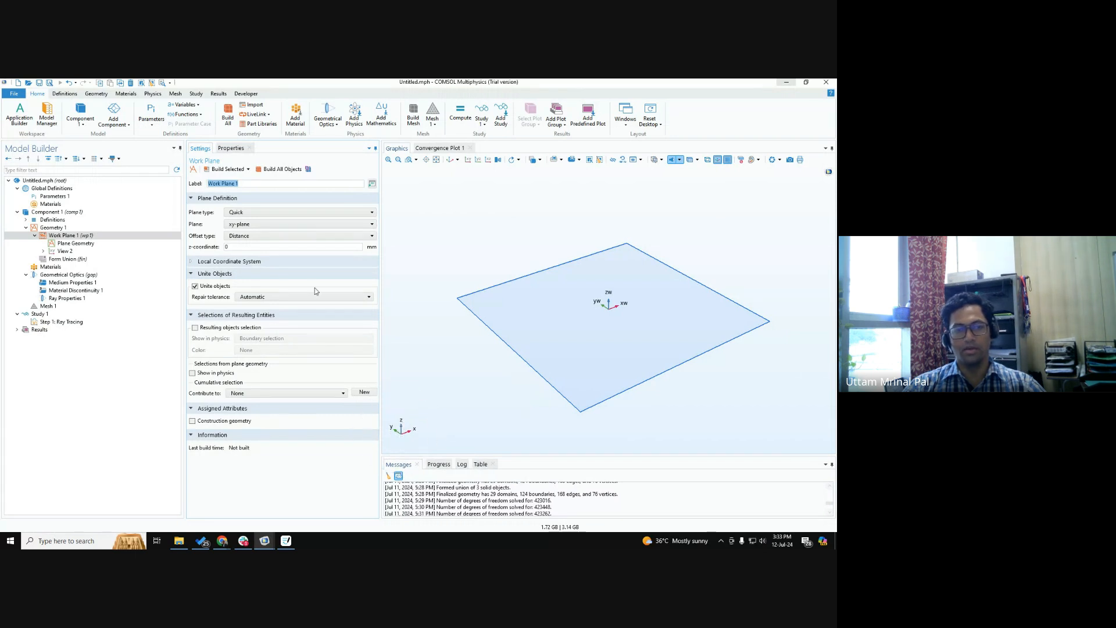
key(ctrl)
click(250, 228)
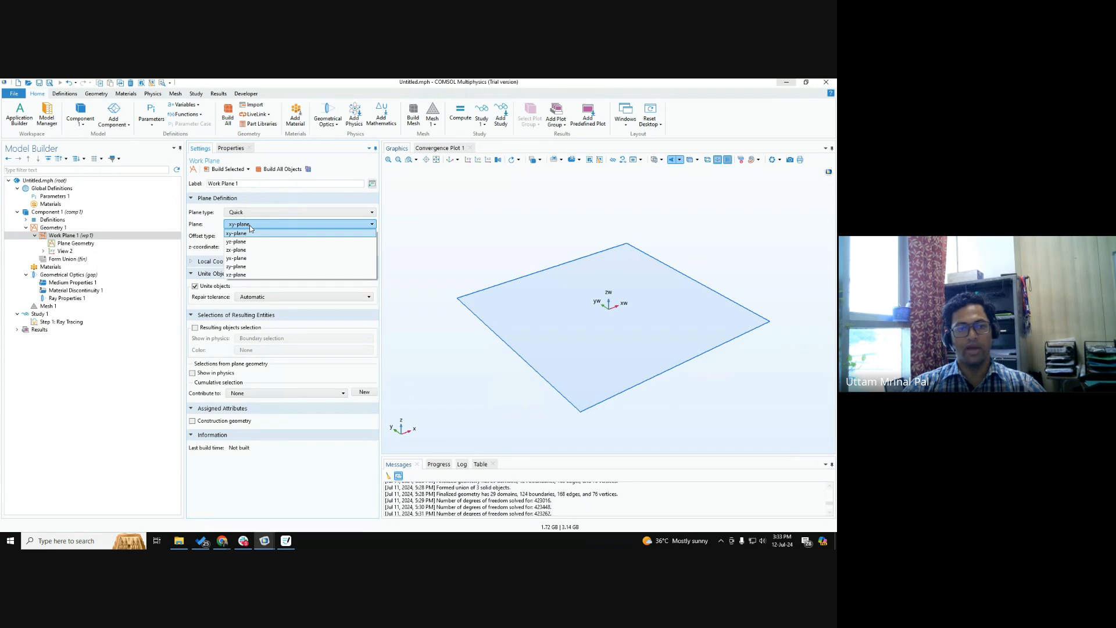
click(244, 239)
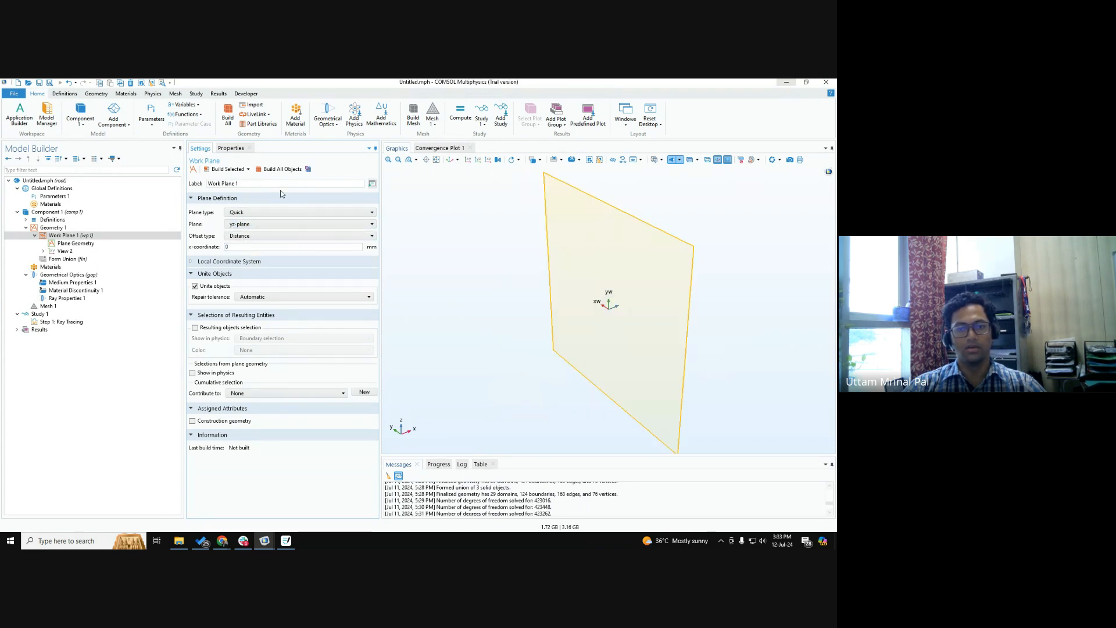
click(279, 170)
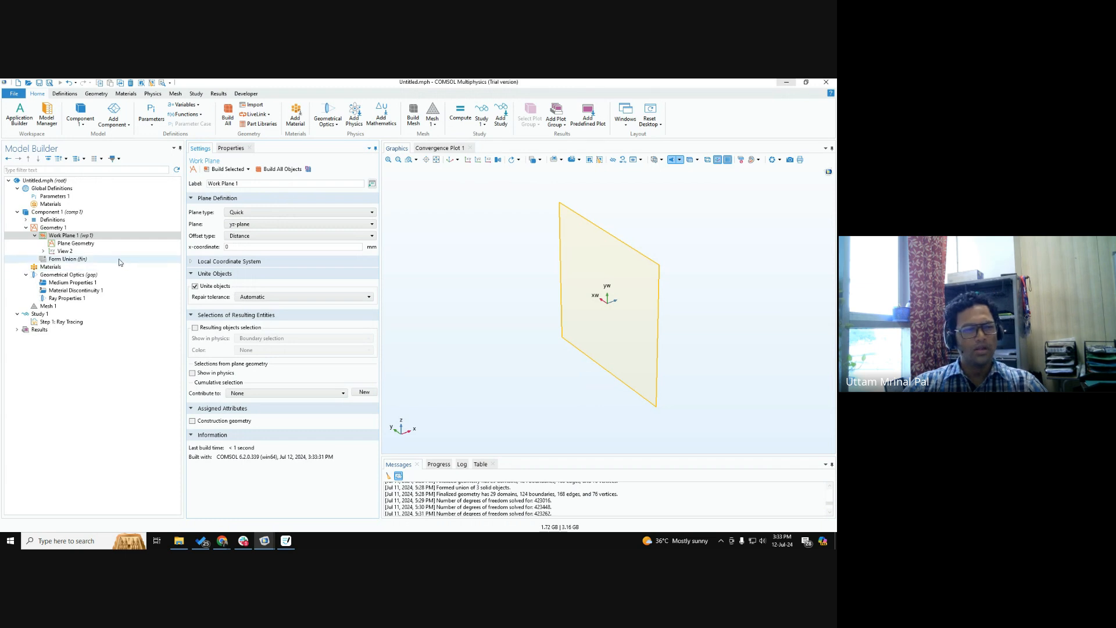
Examine the Work Plane 1 node, its Plane Geometry subnode and its plane setting.
click(96, 239)
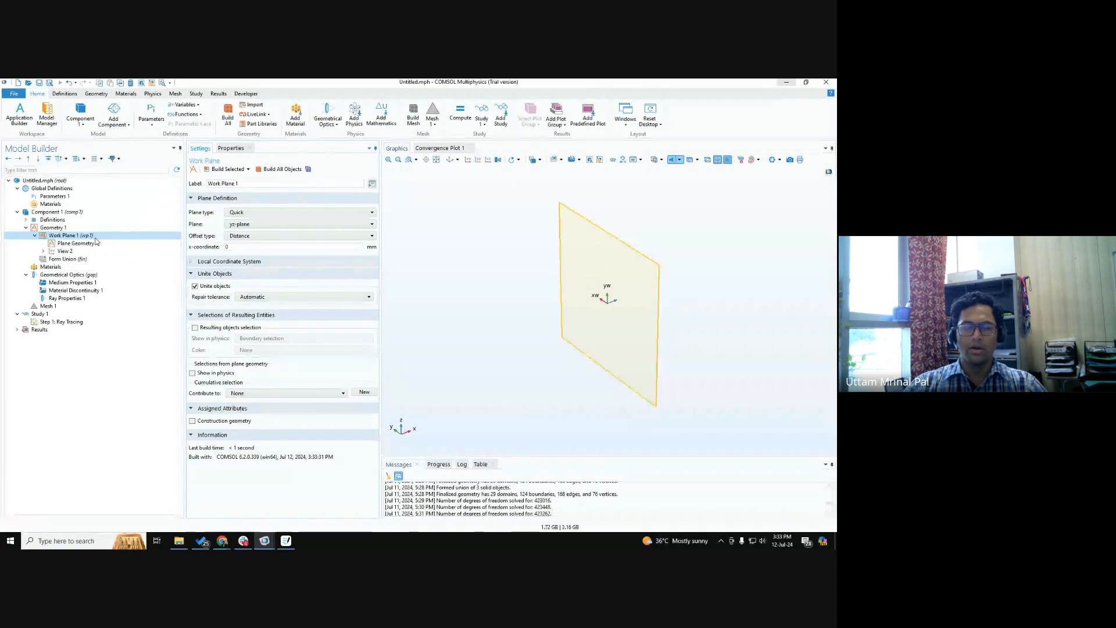
click(97, 243)
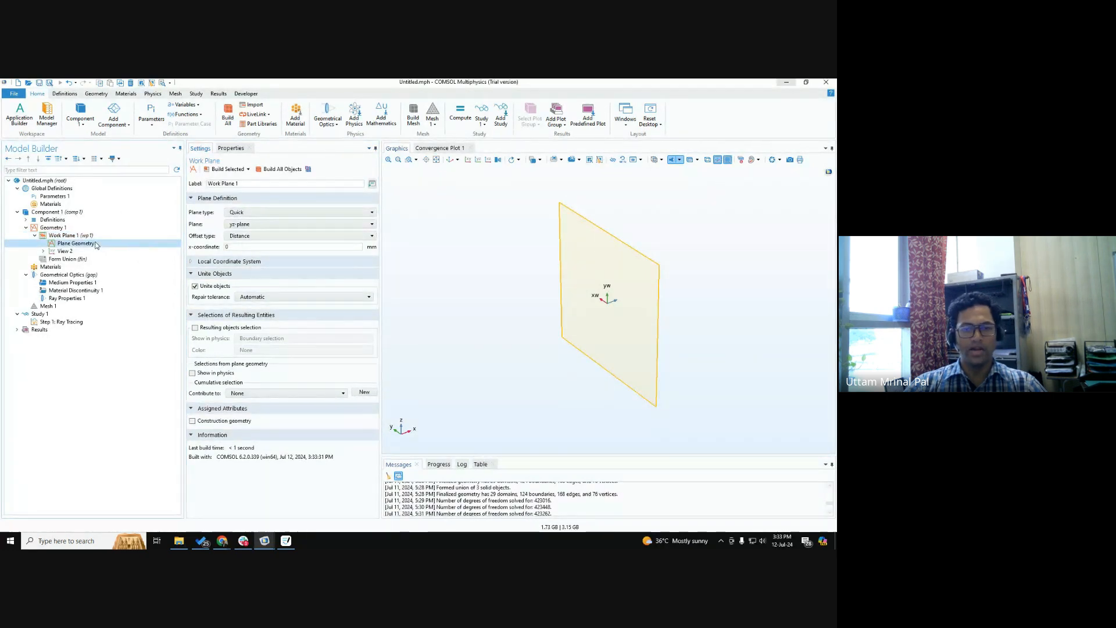
key(ctrl)
key(ctrl)
key(ctrl)
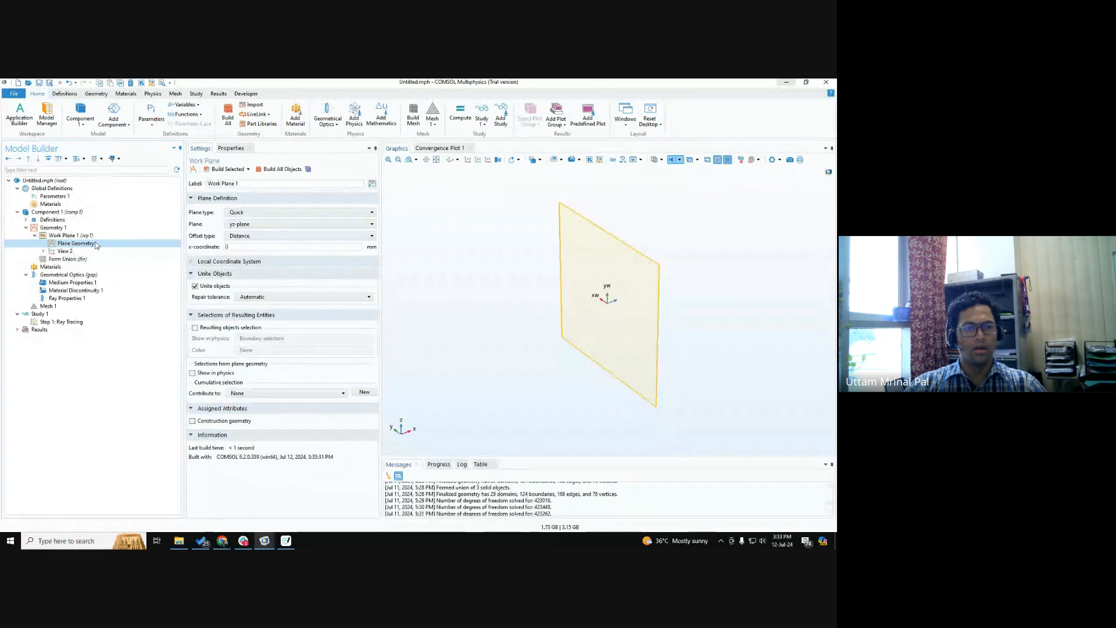
click(102, 233)
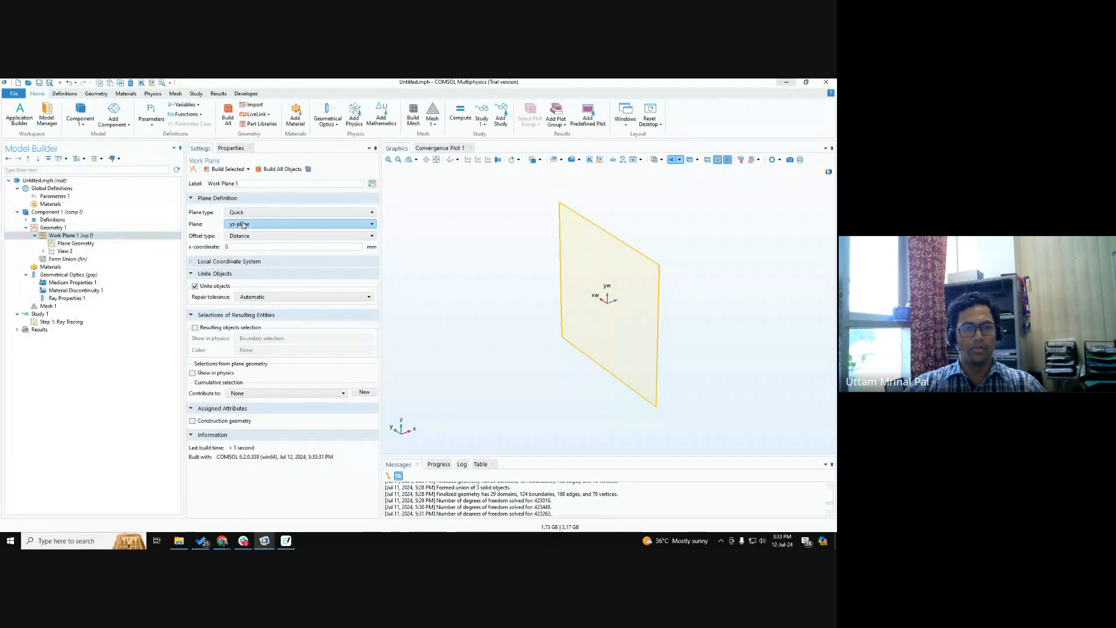
key(ctrl)
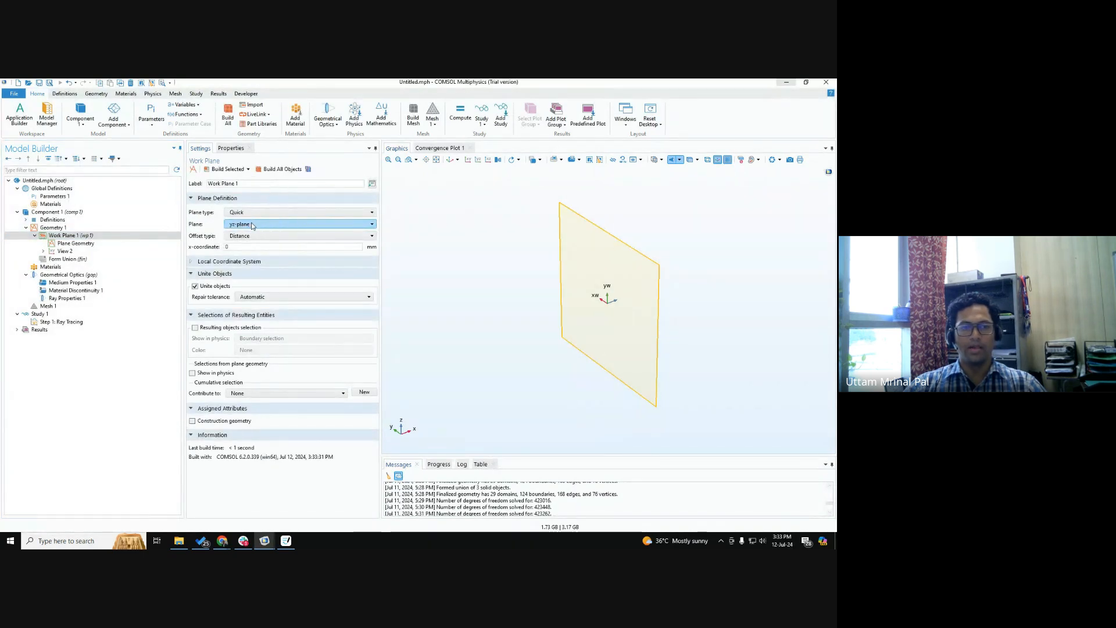
key(ctrl)
key(ctrl)
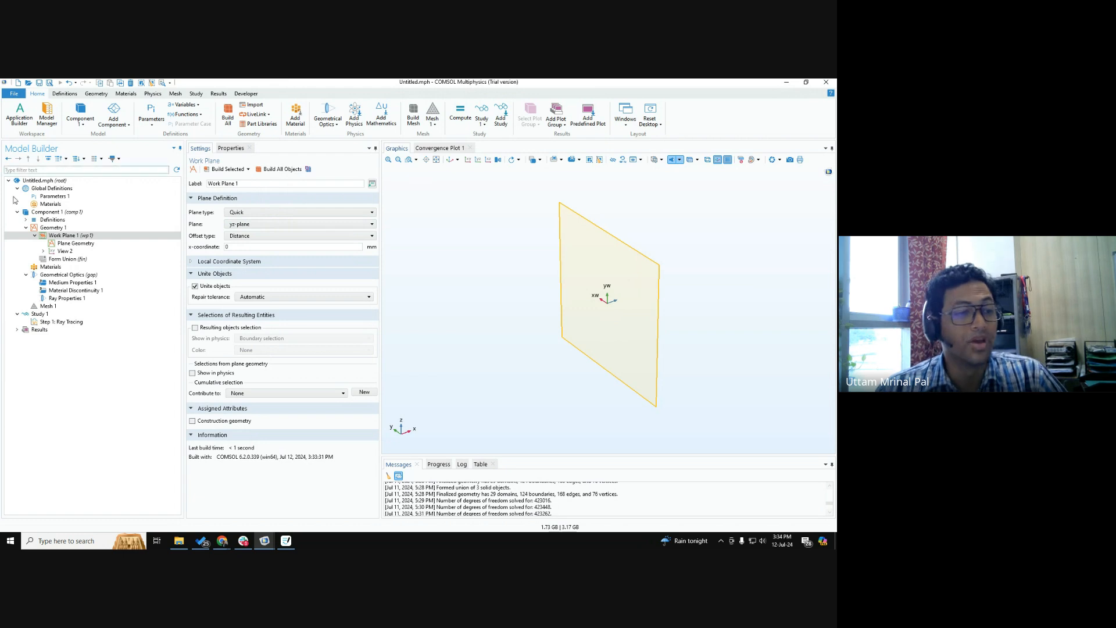
Add a solid circle with a 10 mm radius to the work plane's Plane Geometry and build it.
click(67, 244)
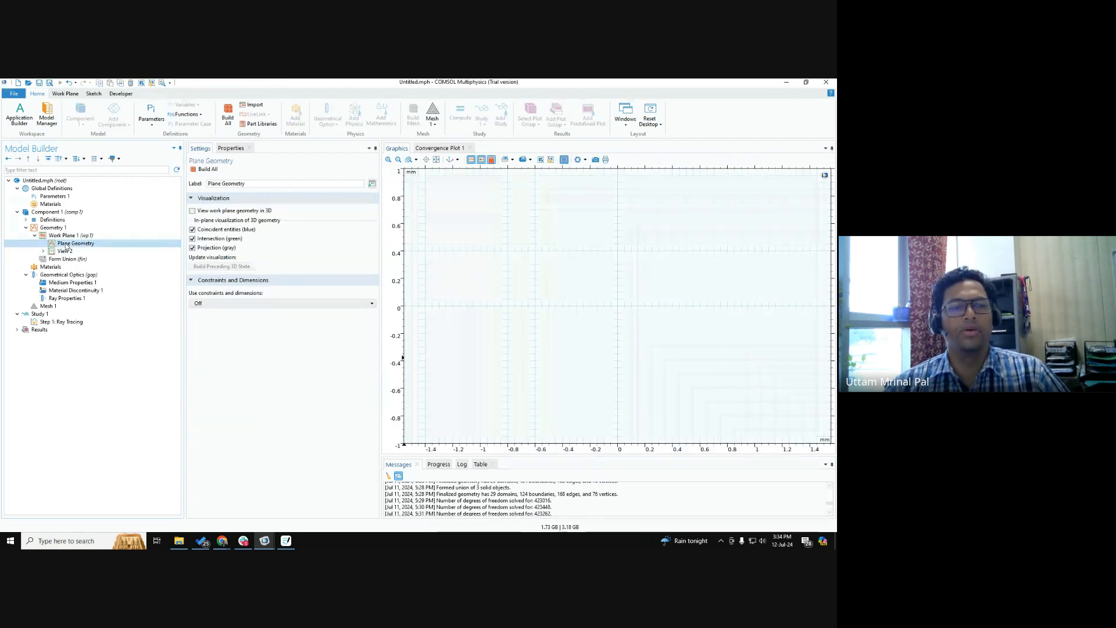
right_click(66, 247)
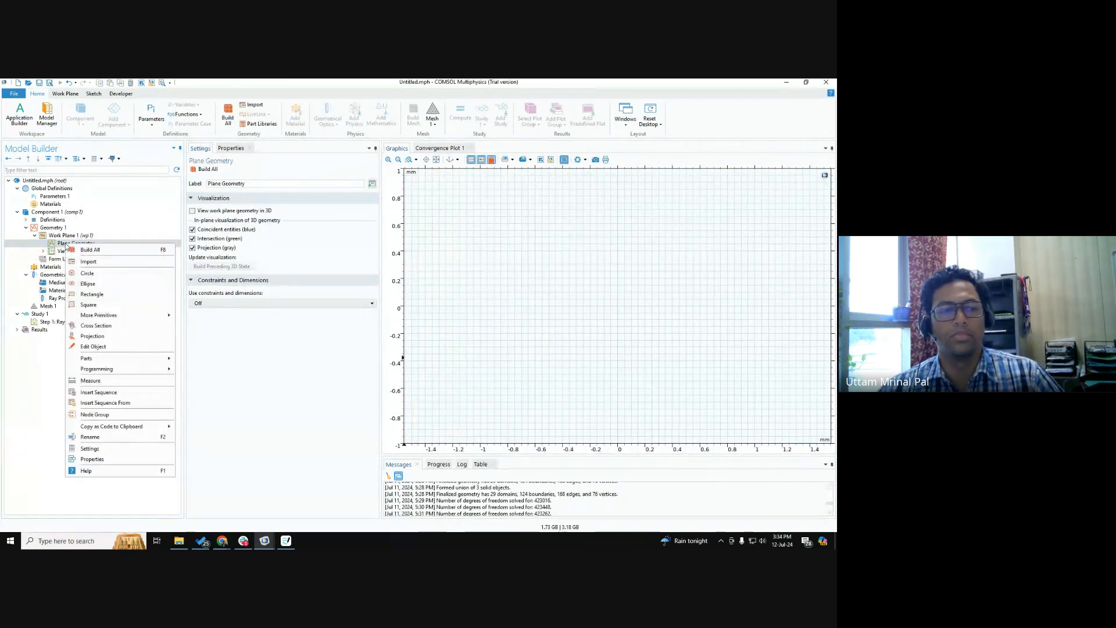
click(95, 275)
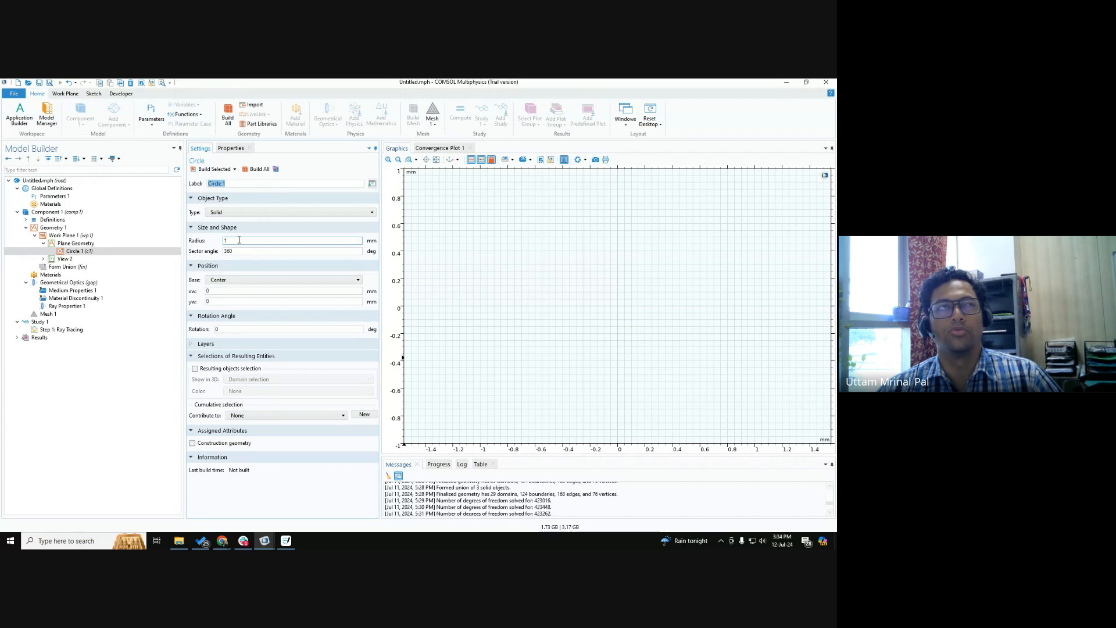
drag(239, 240, 148, 238)
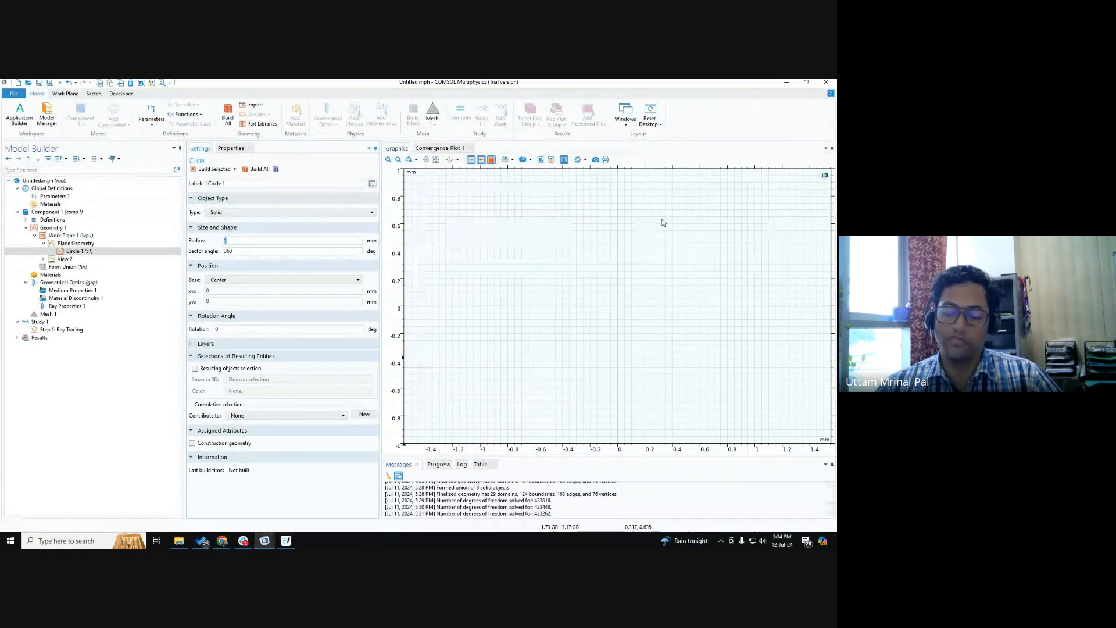
text(10)
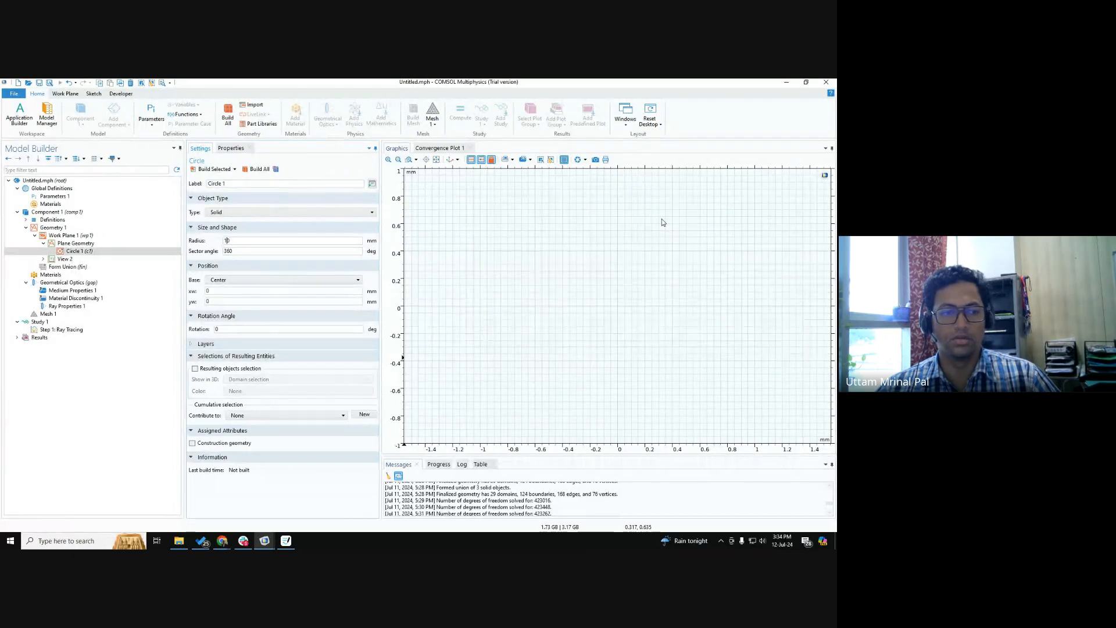
click(258, 169)
scroll(639, 273, down, 3)
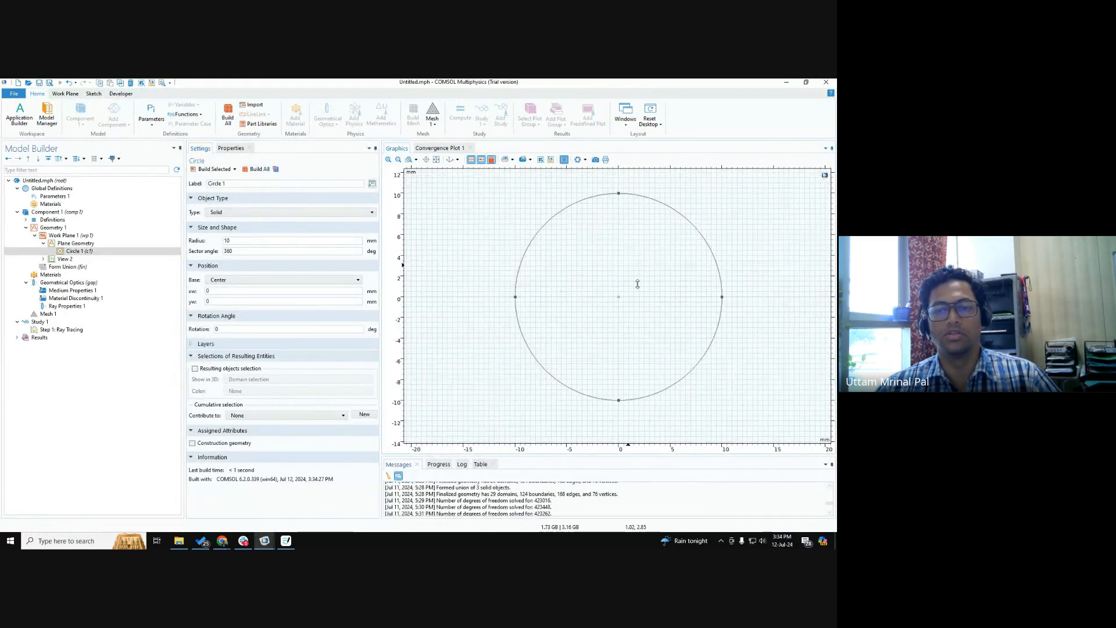
scroll(634, 268, down, 2)
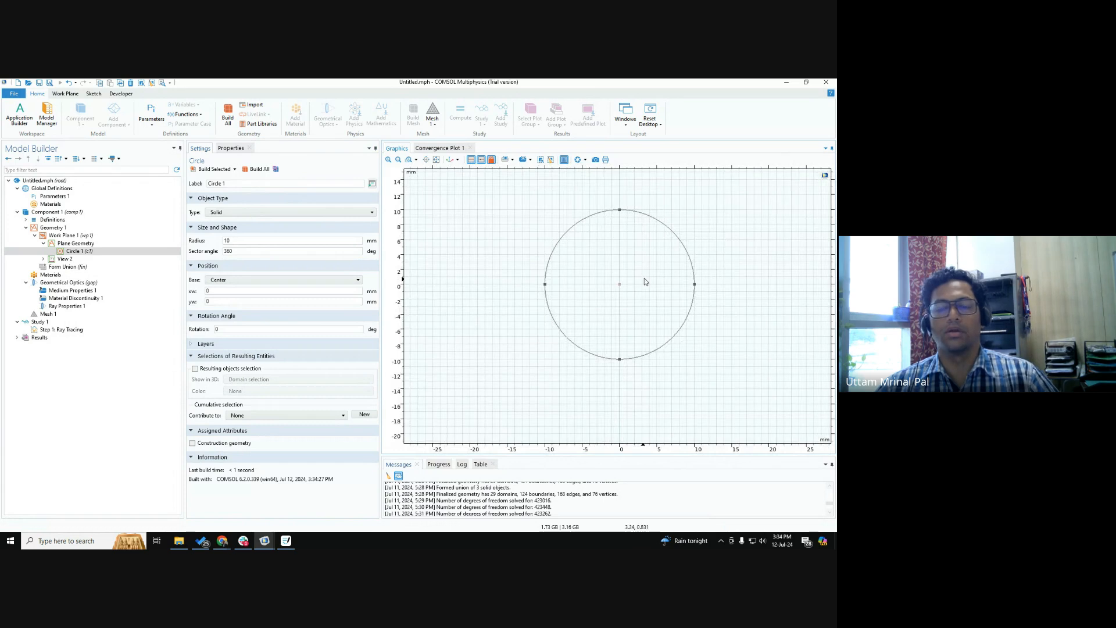
click(239, 239)
click(239, 239)
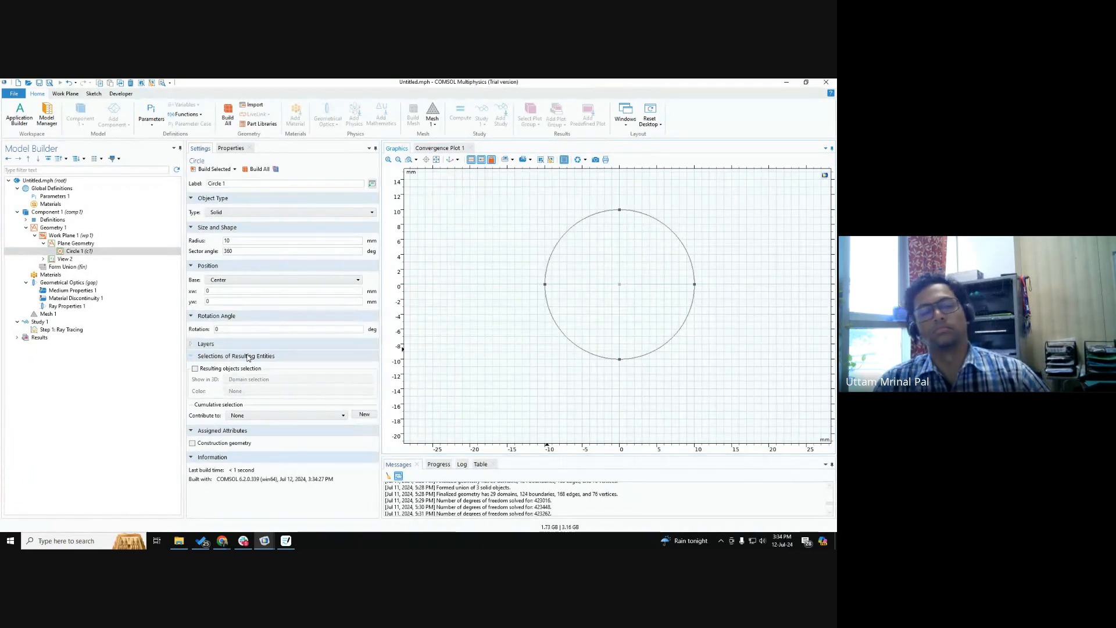
click(88, 252)
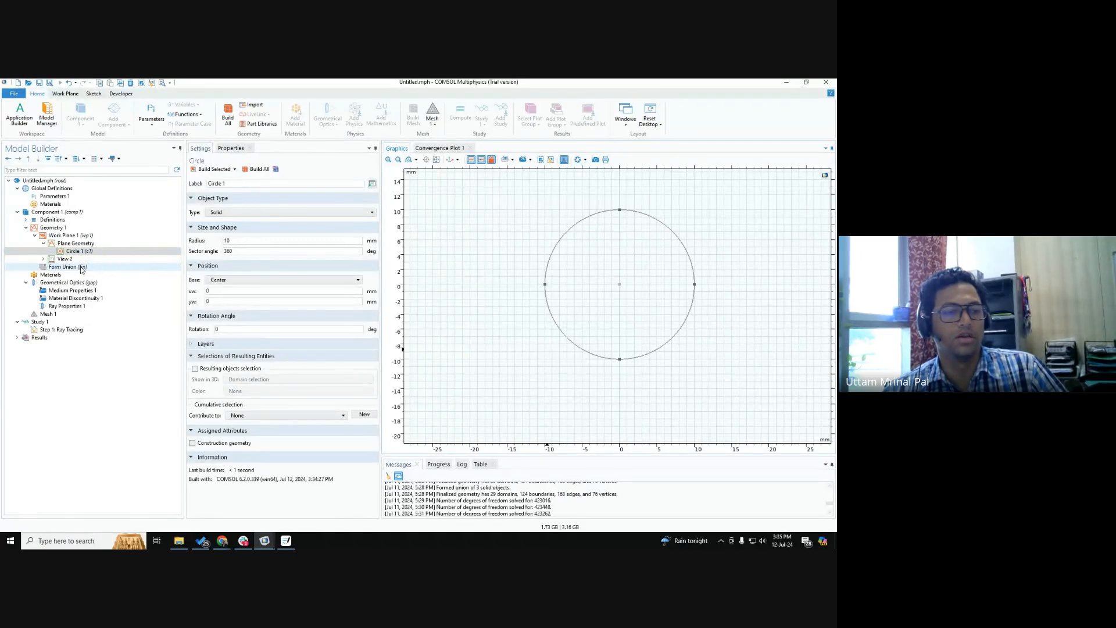
Build the Form Union of Geometry 1 and display the circular disc in the default 3D view.
click(82, 268)
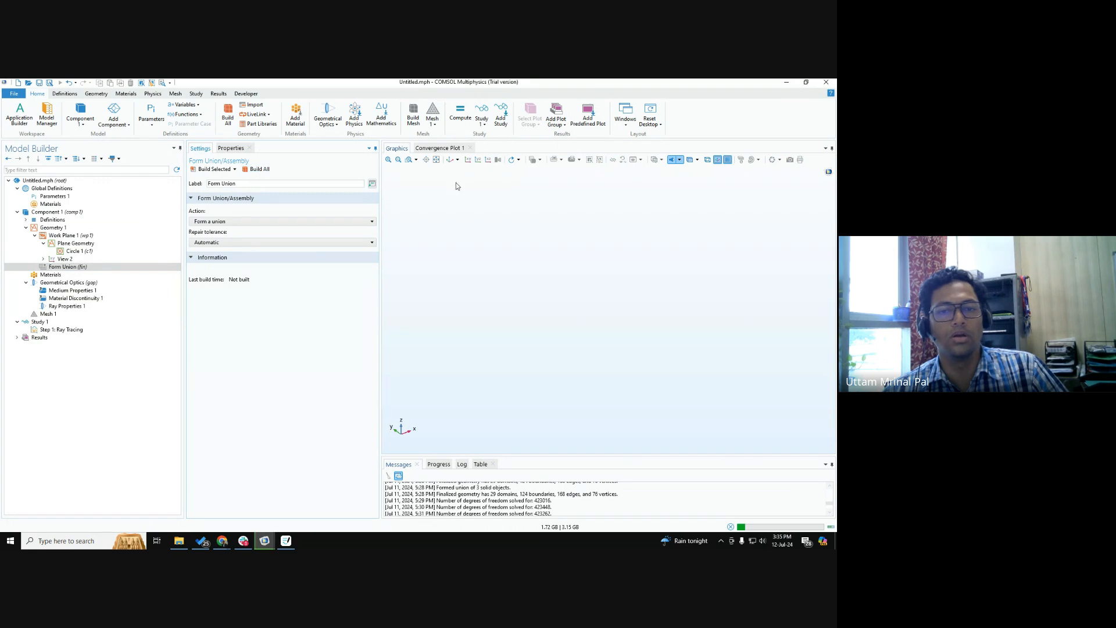
key(F8)
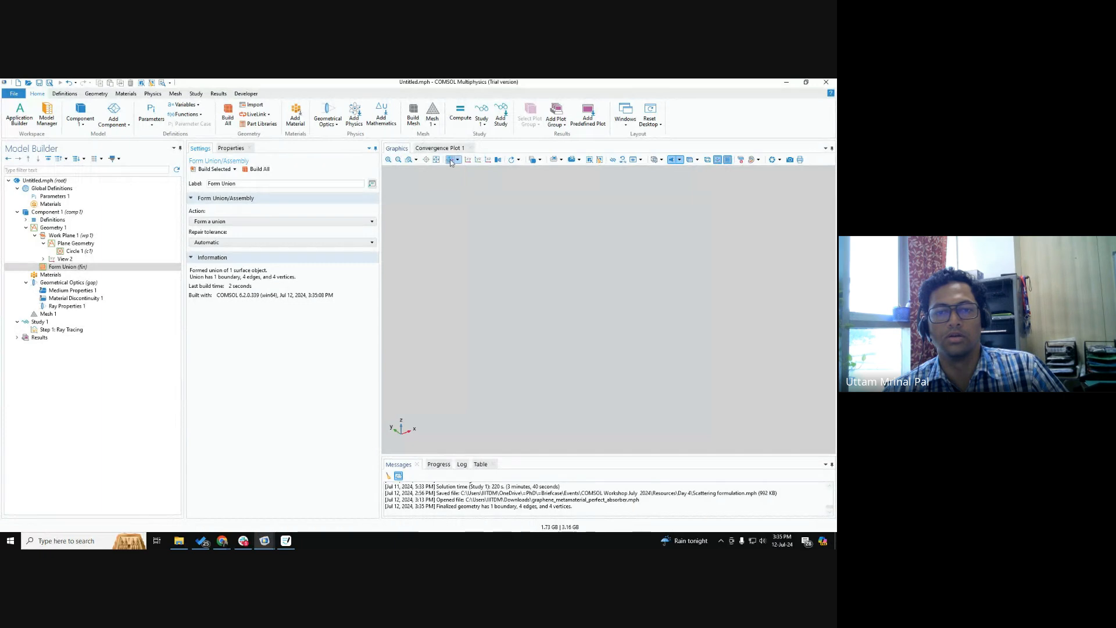
click(451, 161)
click(448, 160)
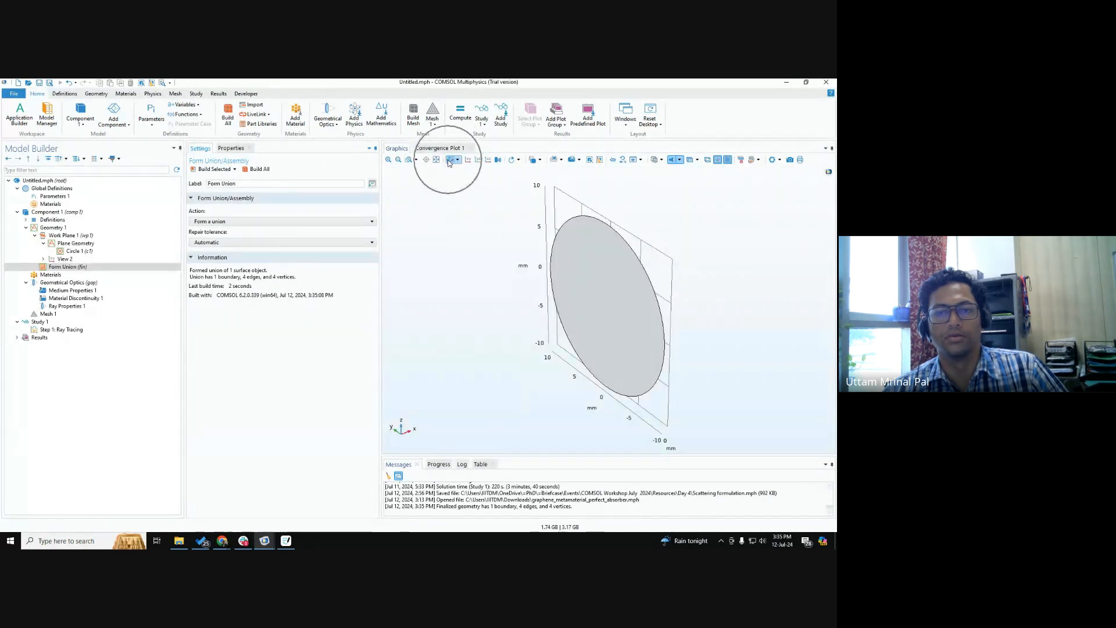
click(449, 161)
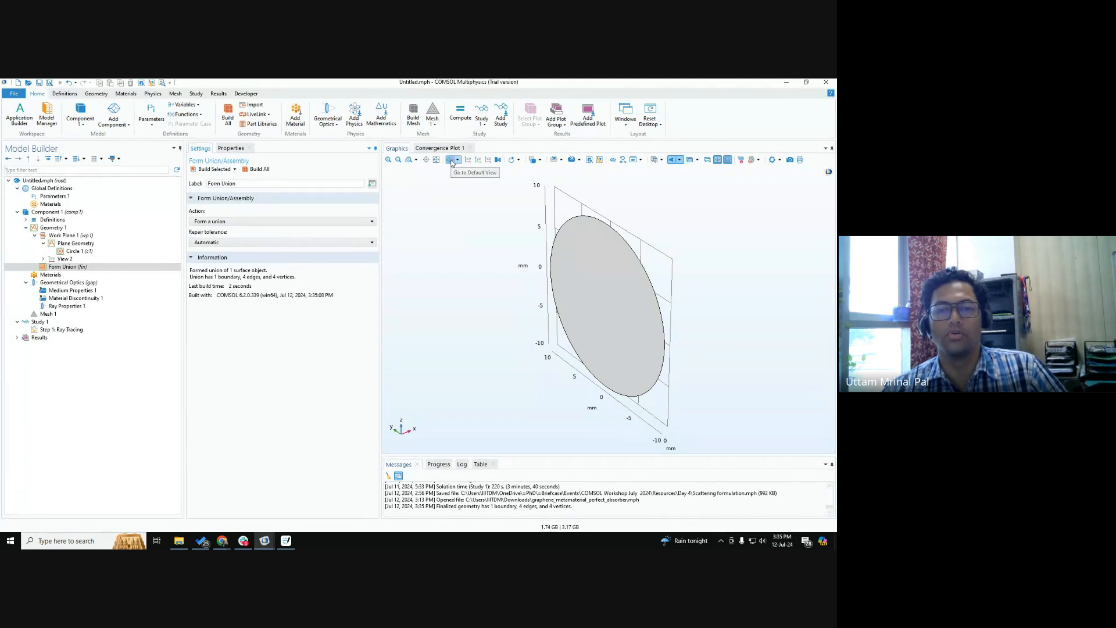
click(616, 298)
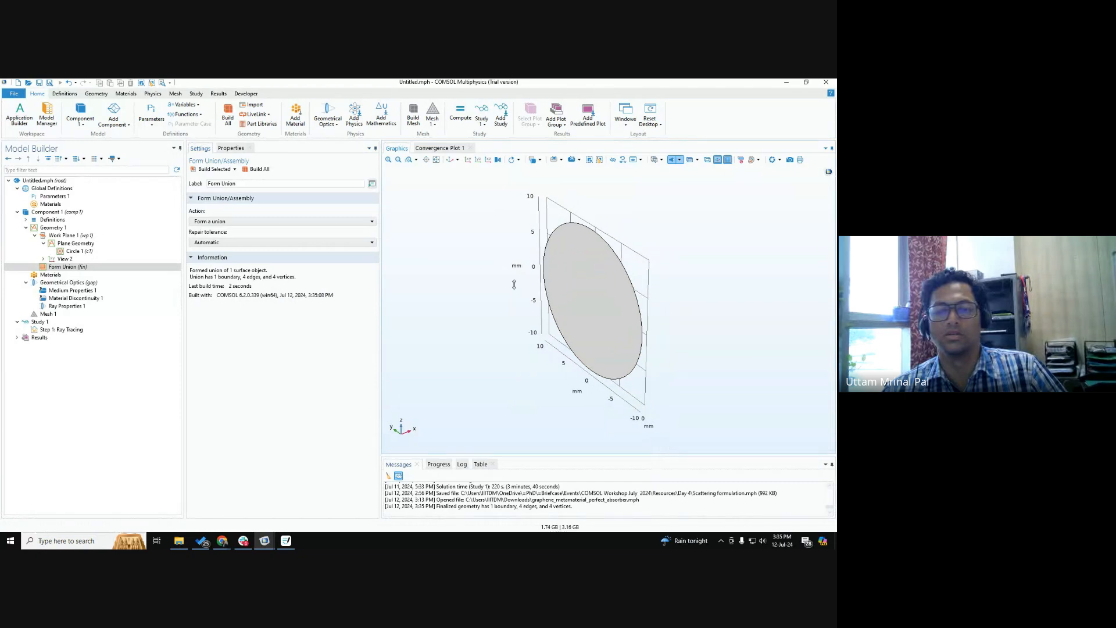
scroll(499, 267, down, 4)
scroll(511, 268, up, 2)
scroll(527, 273, down, 3)
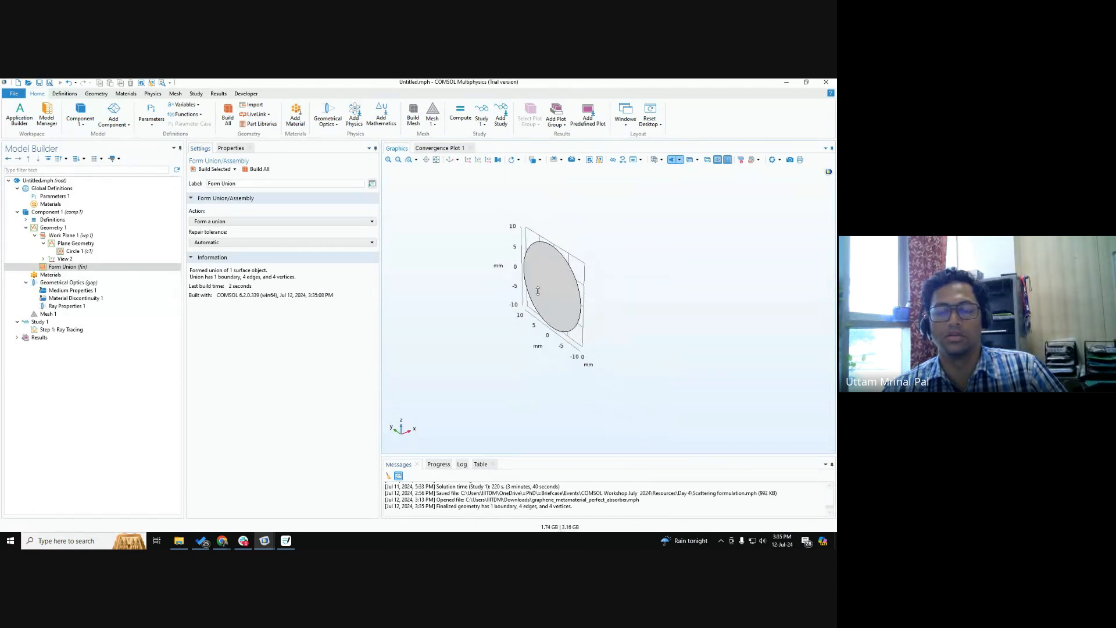
right_drag(544, 302, 507, 319)
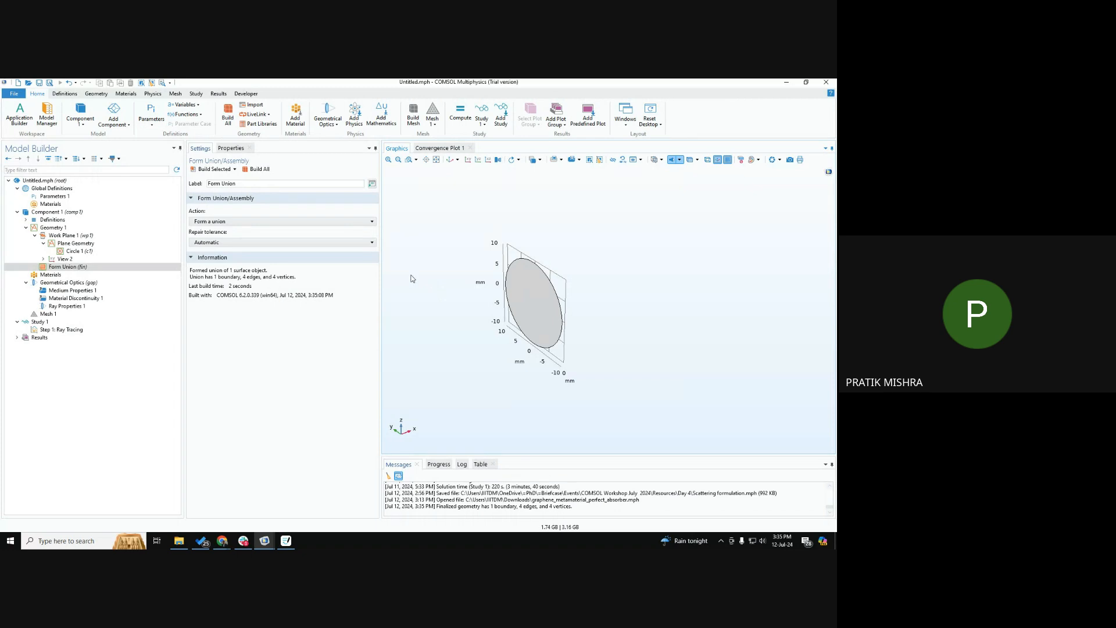
Review Circle 1's size and position settings, the Form Union geometry, and the lens ray sketch in Goodnotes.
click(78, 251)
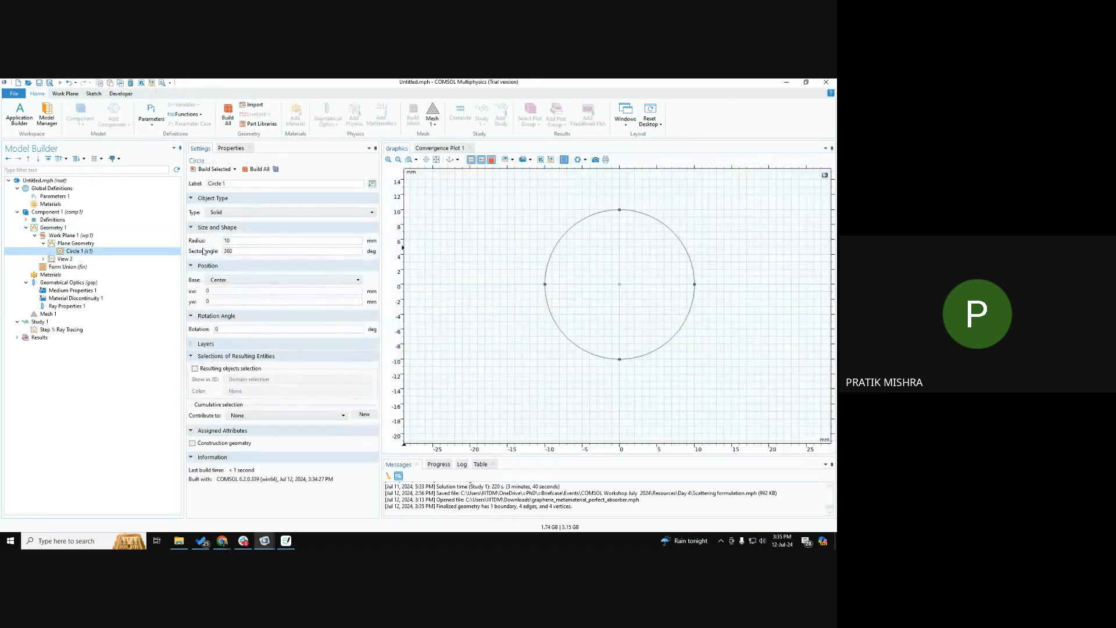
click(236, 242)
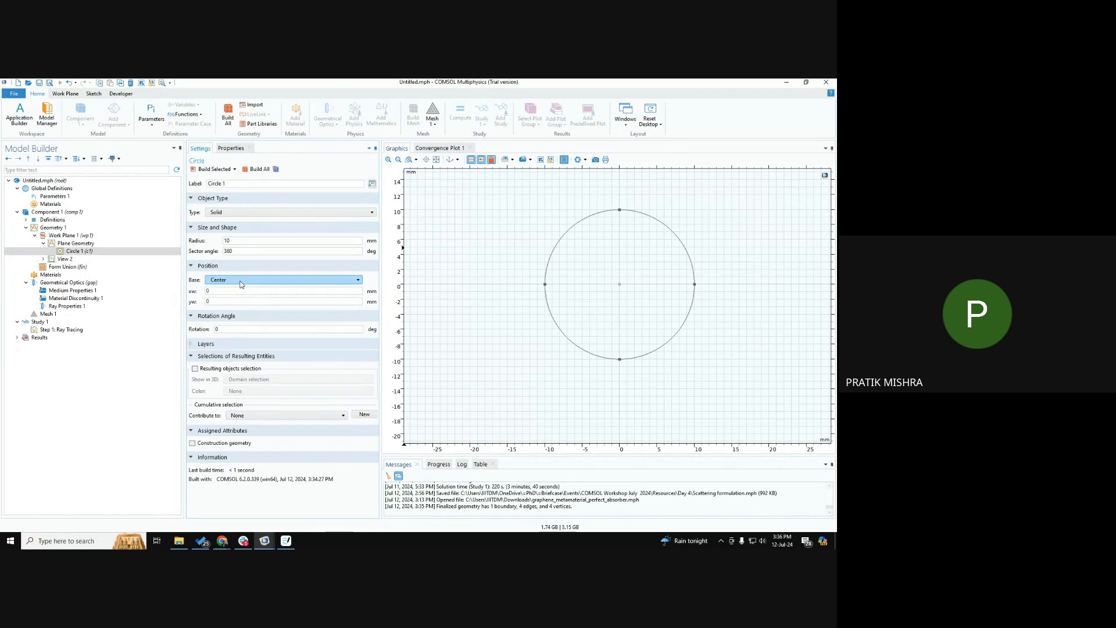
click(65, 266)
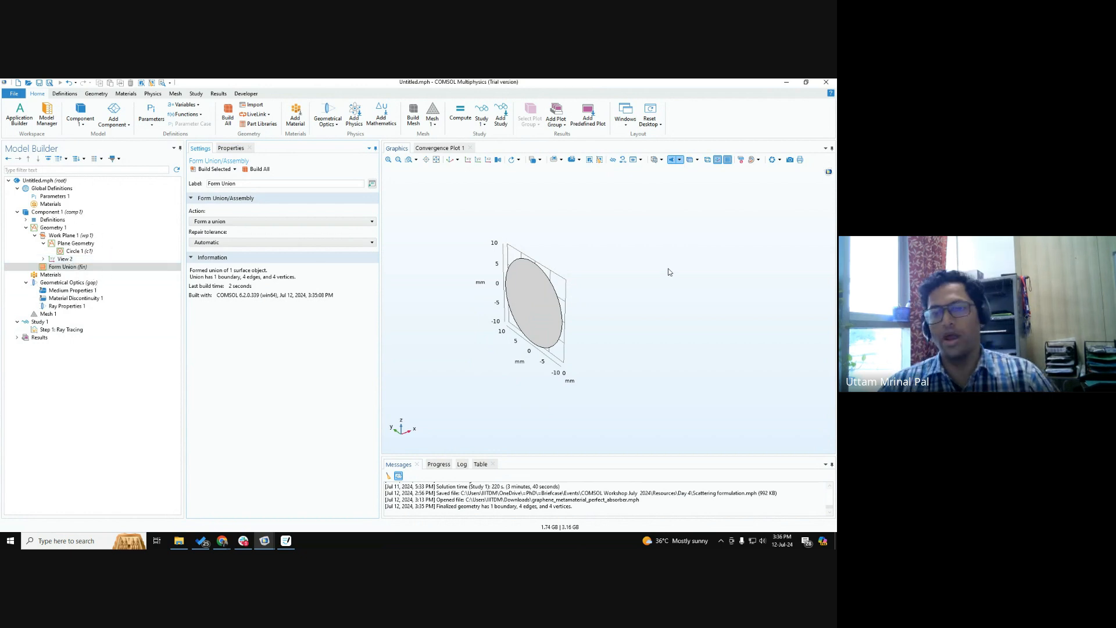
click(285, 540)
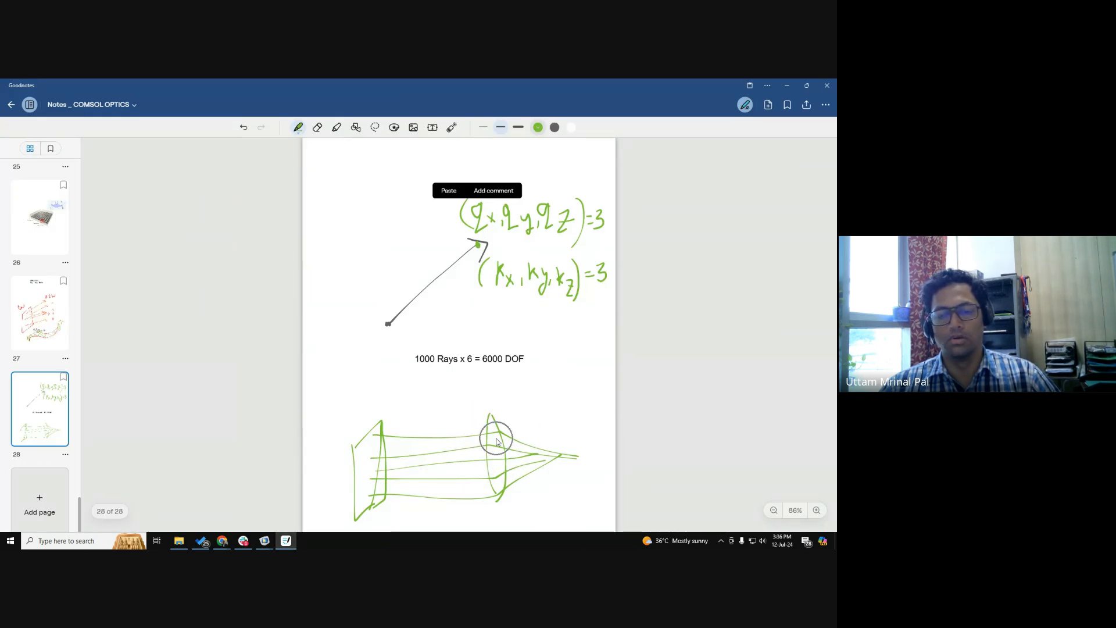
key(alt+Tab)
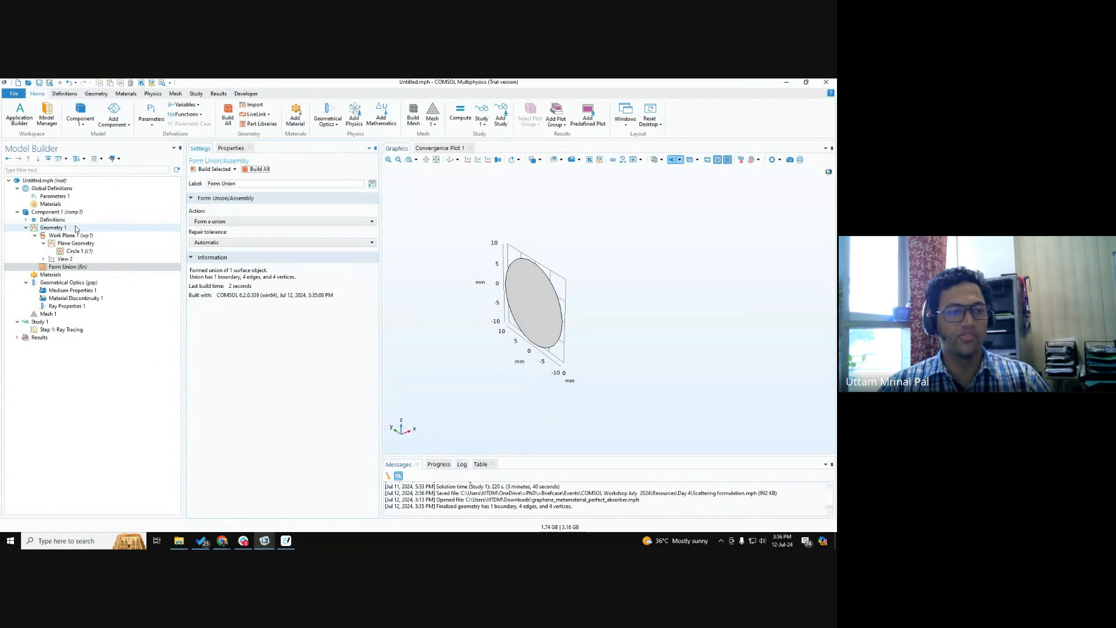
Open the Part Libraries for Geometry 1.
click(52, 228)
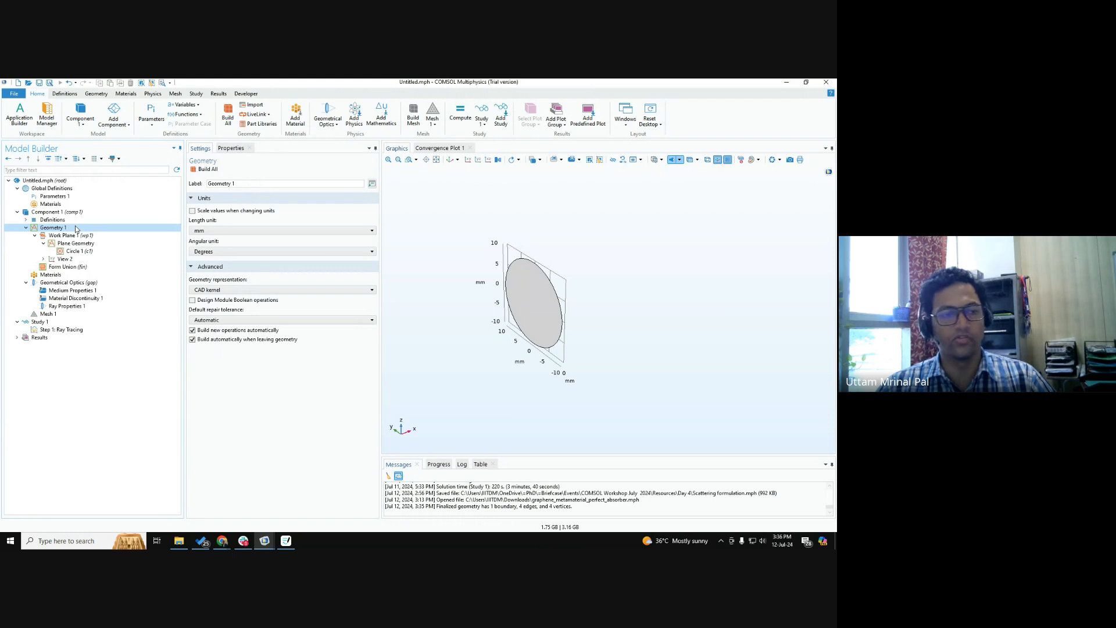
right_click(76, 228)
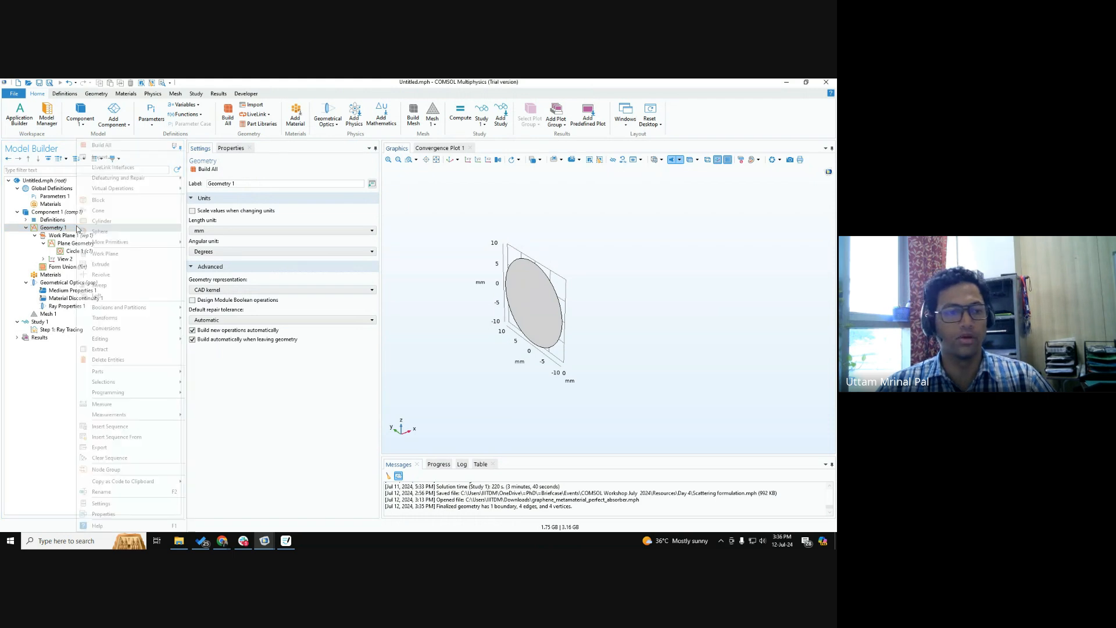
click(320, 398)
key(ctrl)
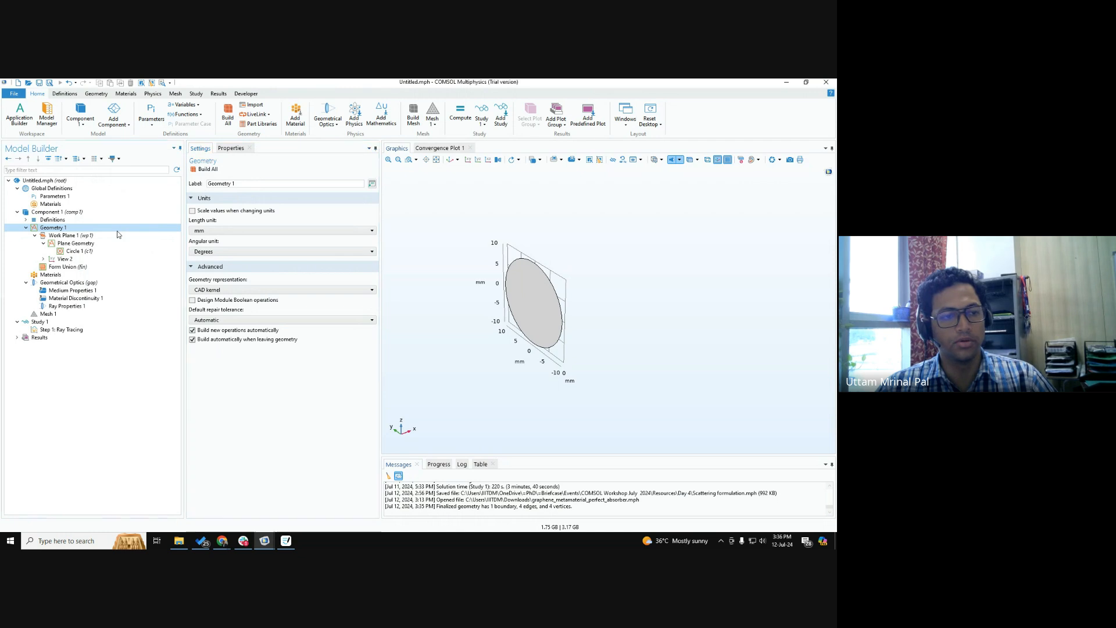
right_click(116, 232)
mouse_move(201, 369)
key(ctrl)
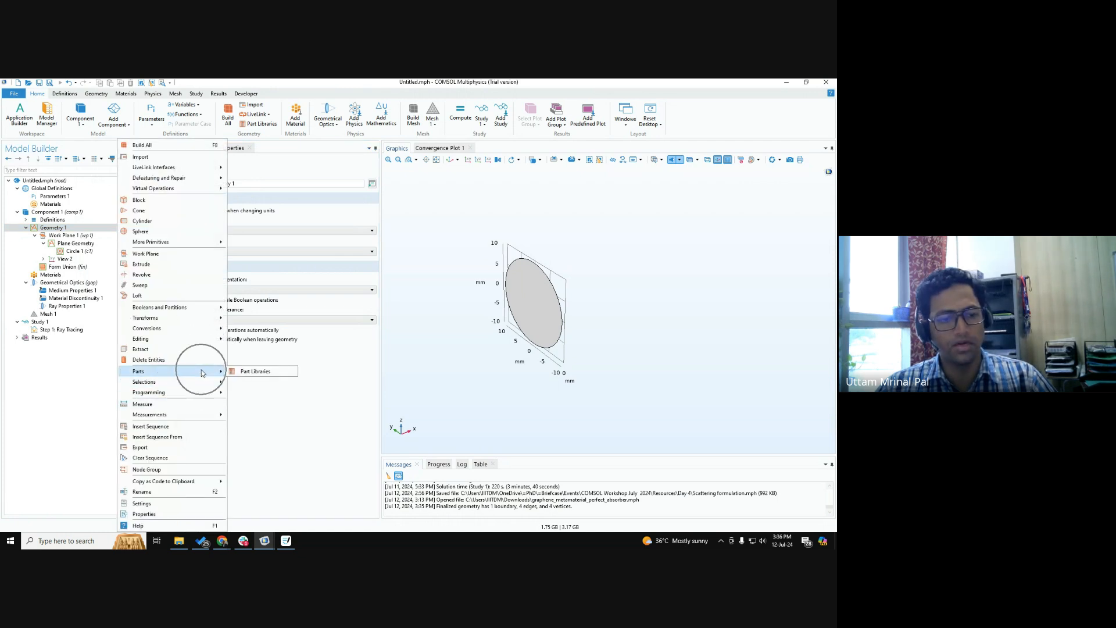
key(ctrl)
key(ctrl)
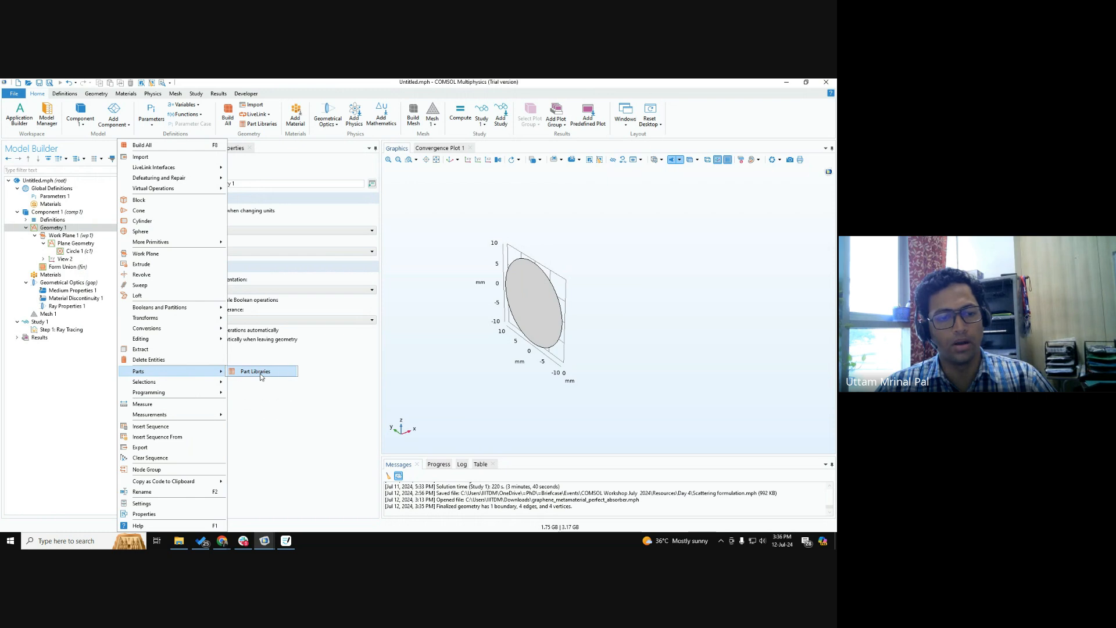
key(ctrl)
key(ctrl)
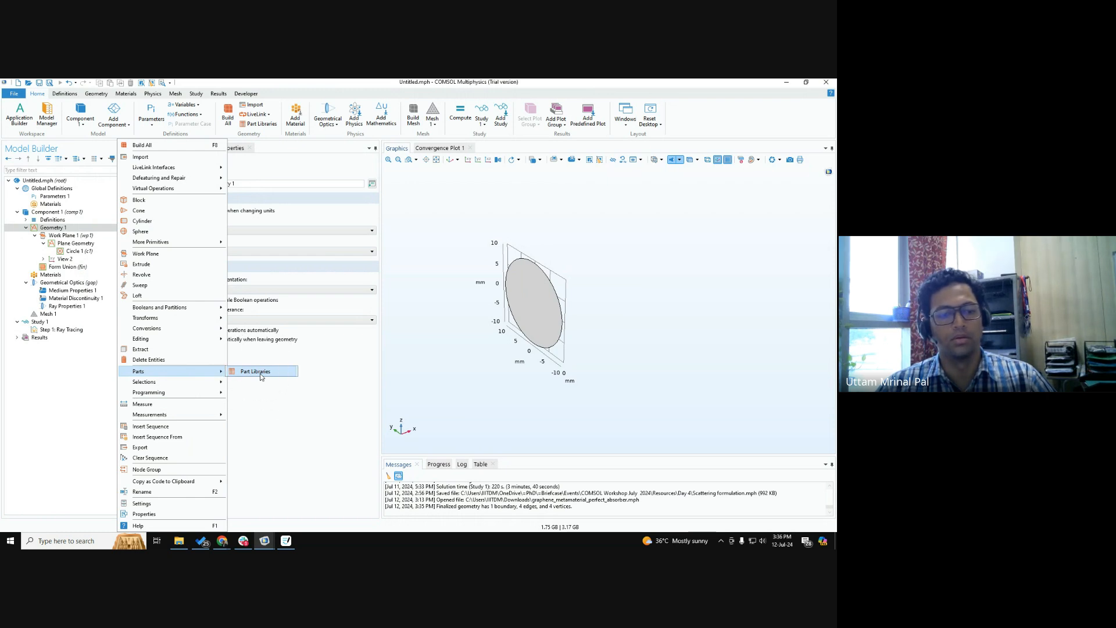
key(ctrl)
key(ctrl)
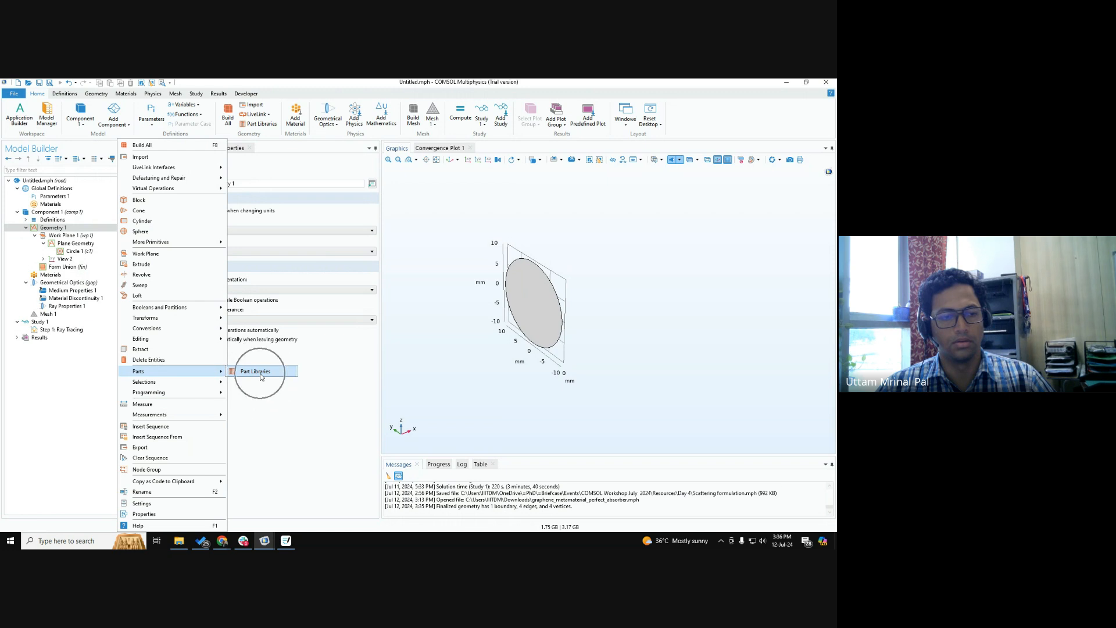
key(ctrl)
key(ctrl)
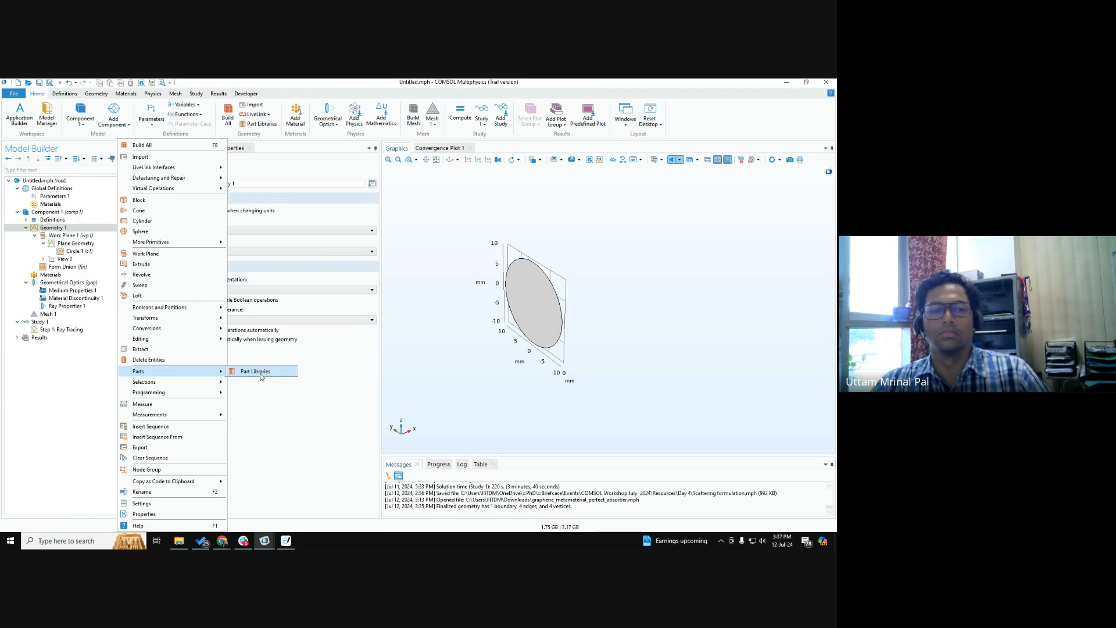
click(260, 373)
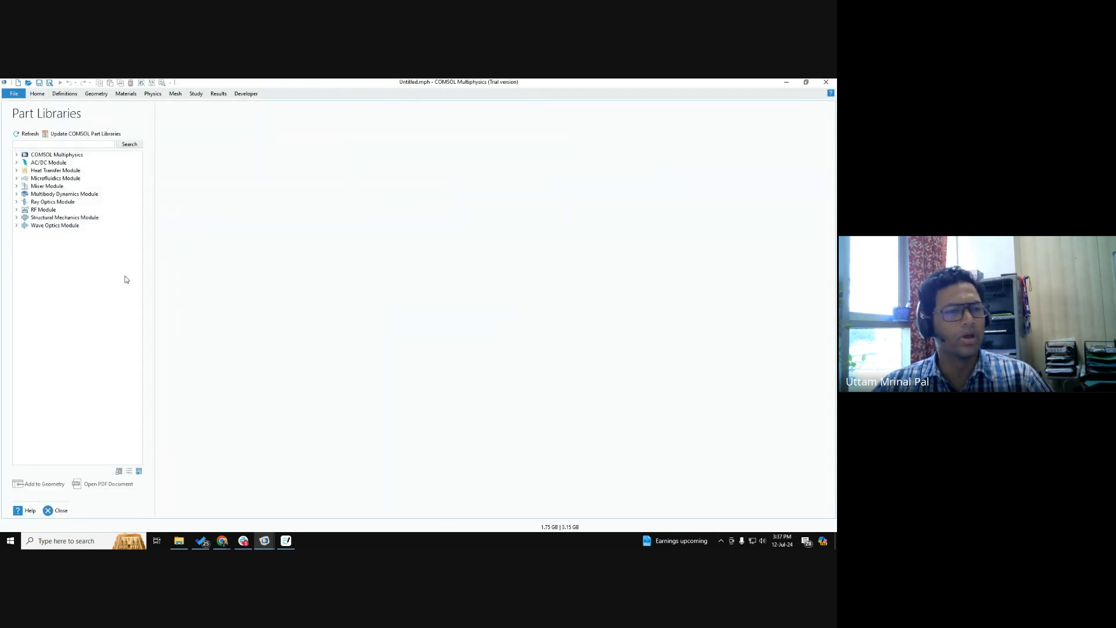
Examine the Ray Optics Module's 3D parts, previewing the cylindrical plano-concave and plano-convex lenses and the spherical doublet and triplet lenses.
click(17, 203)
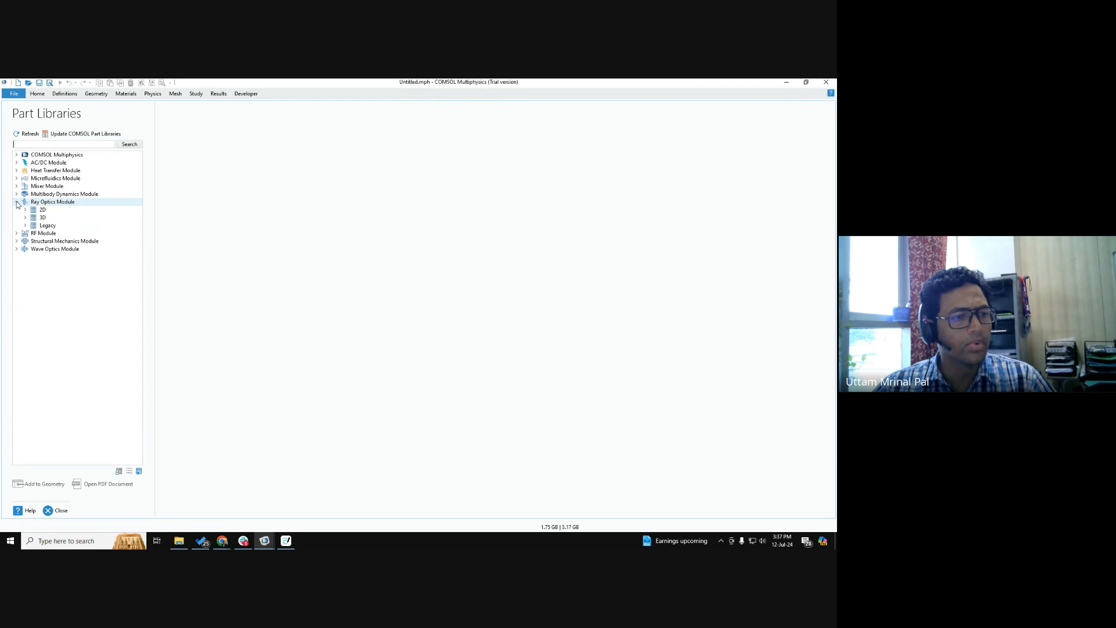
click(25, 218)
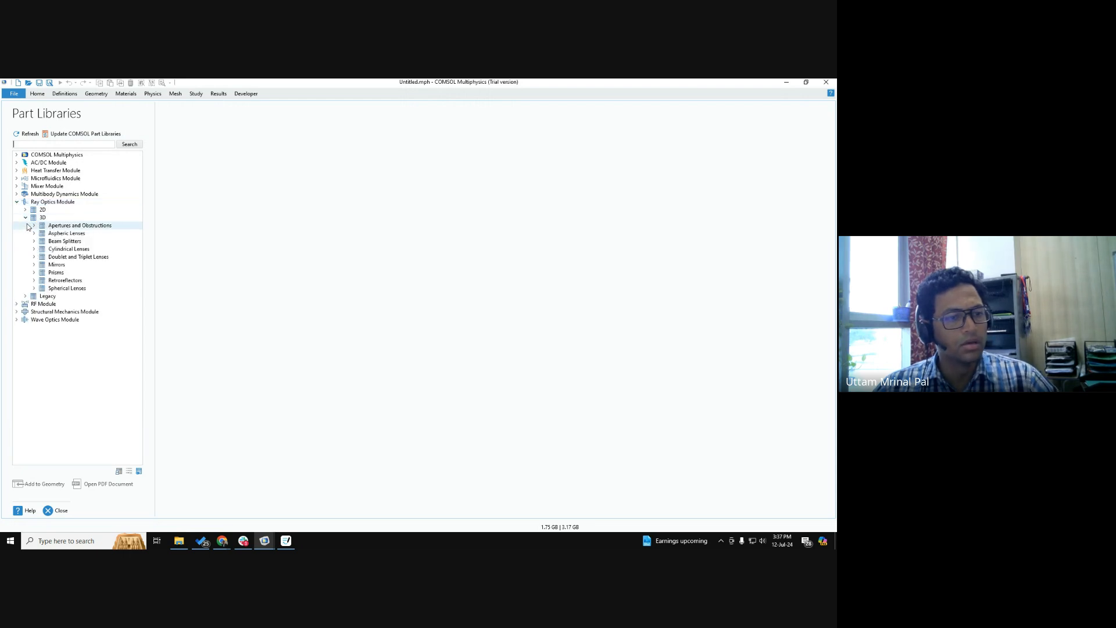
click(34, 226)
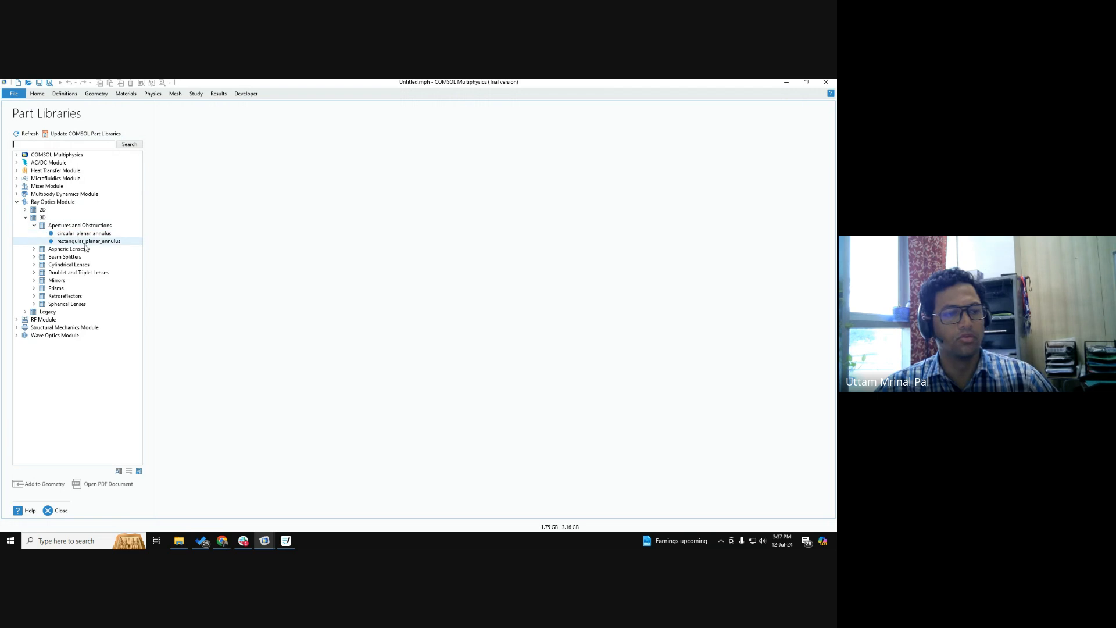
click(34, 264)
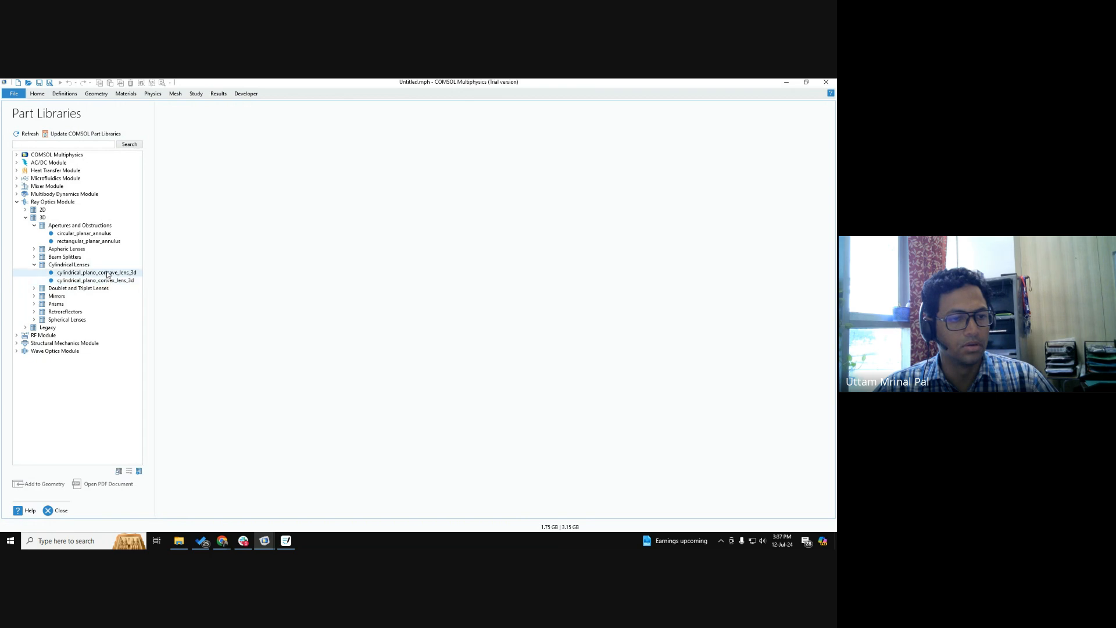
click(85, 273)
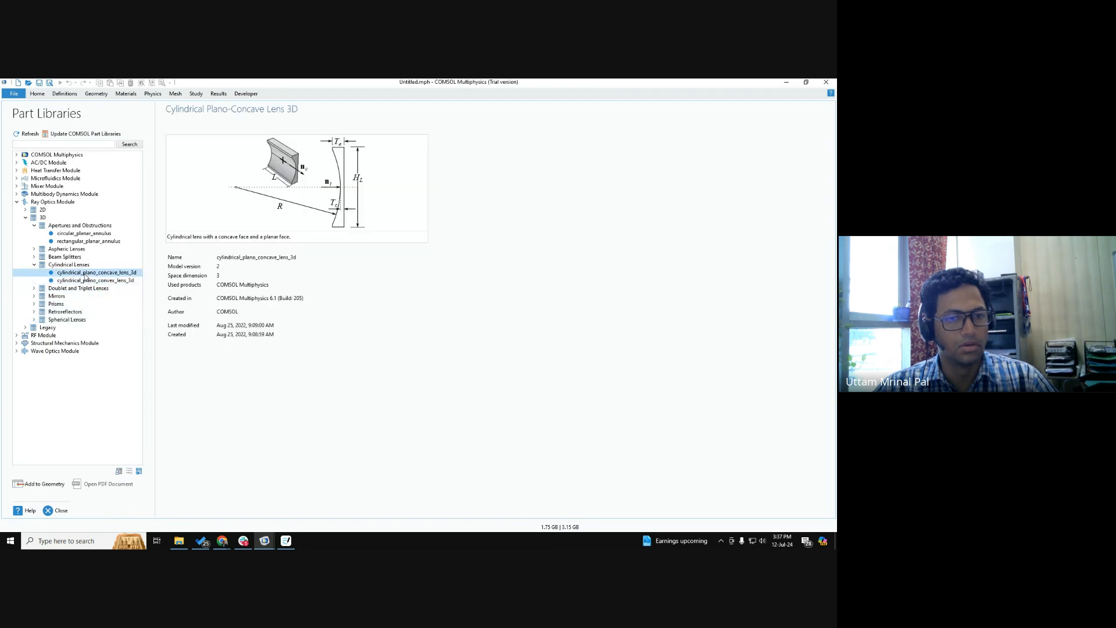
click(84, 281)
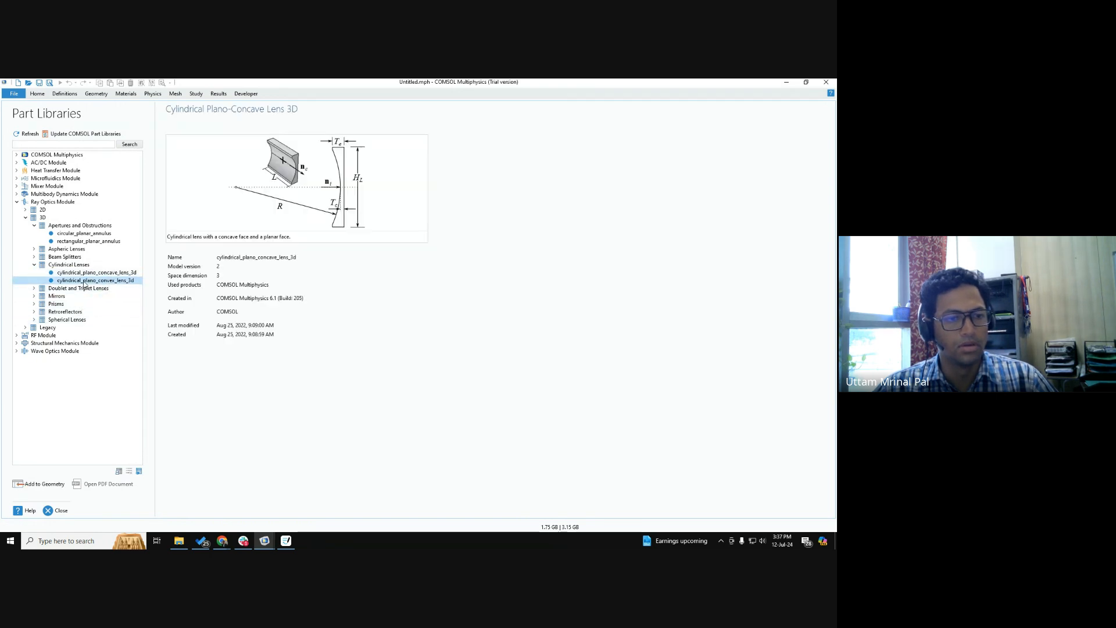
click(33, 288)
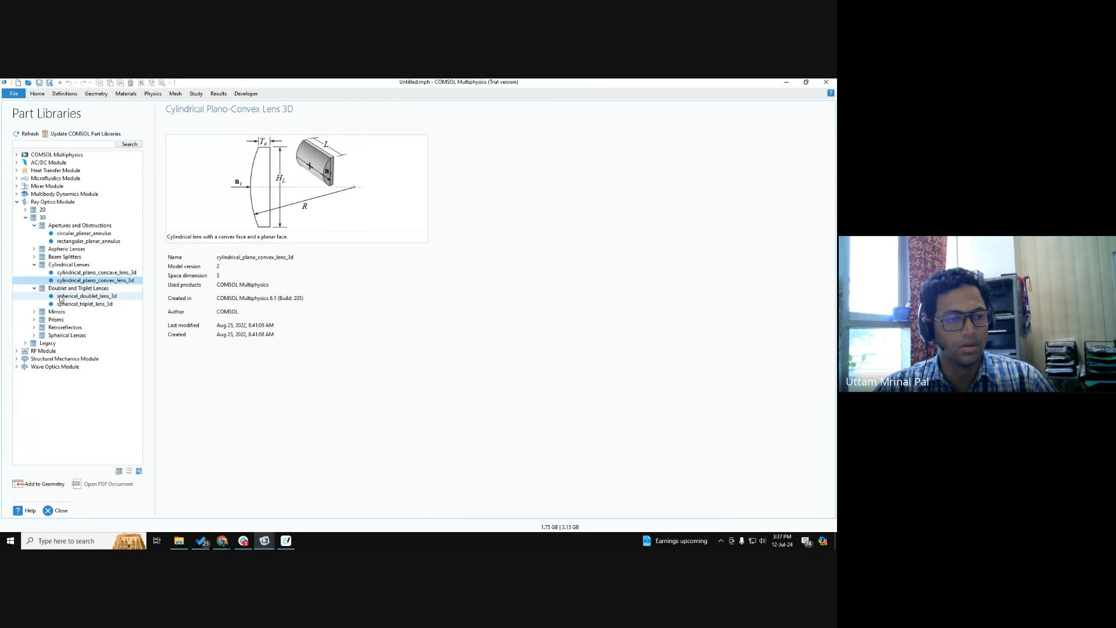
click(73, 296)
click(72, 304)
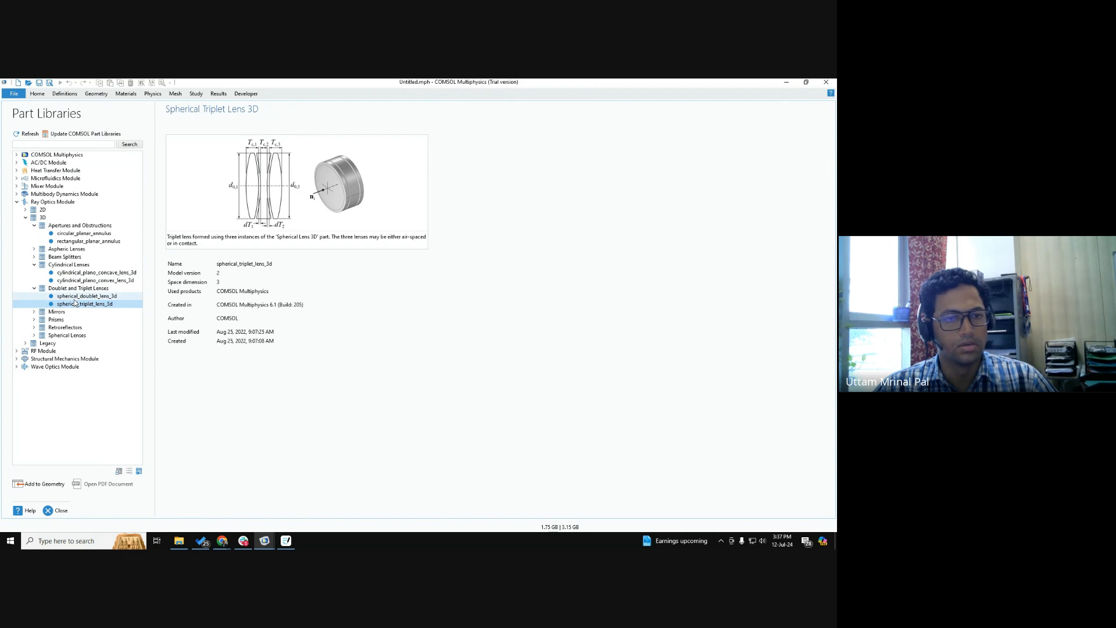
click(75, 299)
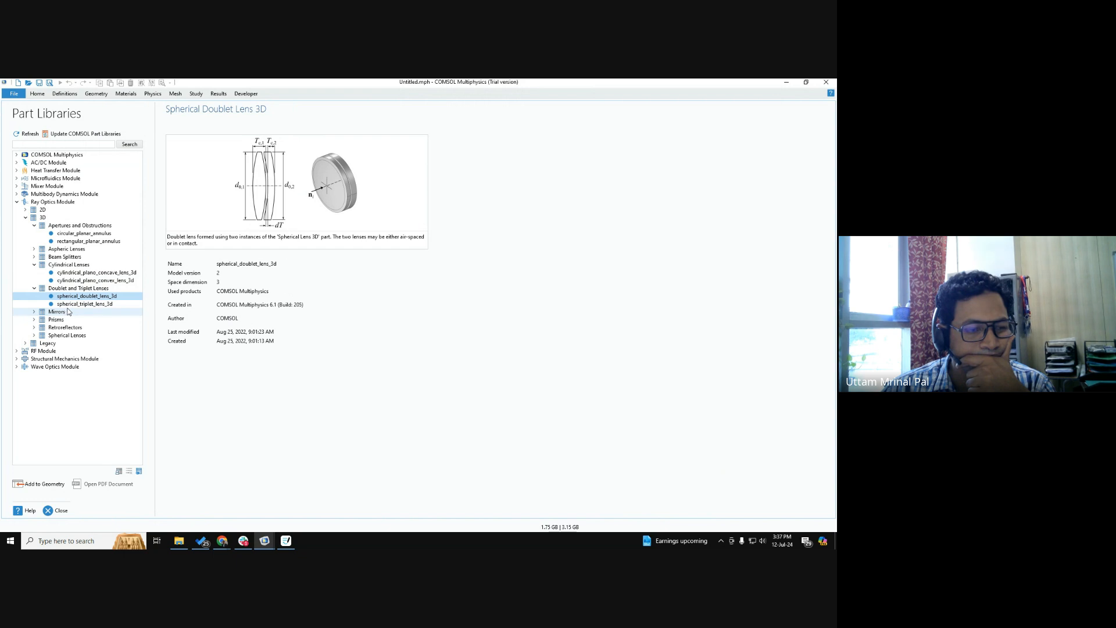
Compare the legacy spherical equi-concave, equi-convex, plano-concave and plano-convex lenses, and preview the circular and rectangular planar annulus parts.
click(25, 344)
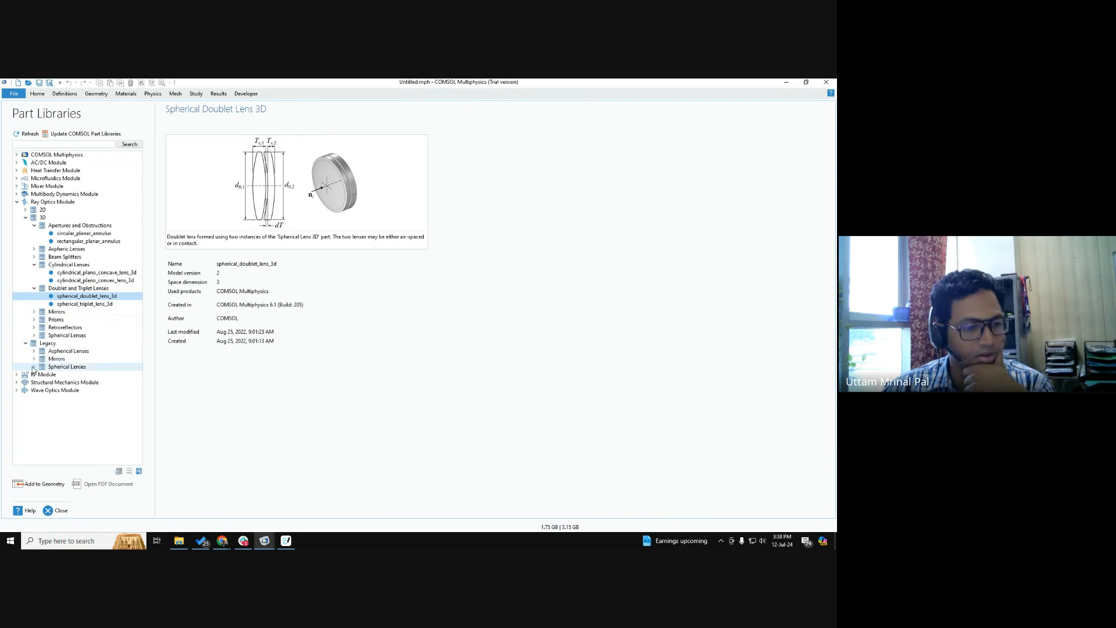
click(34, 368)
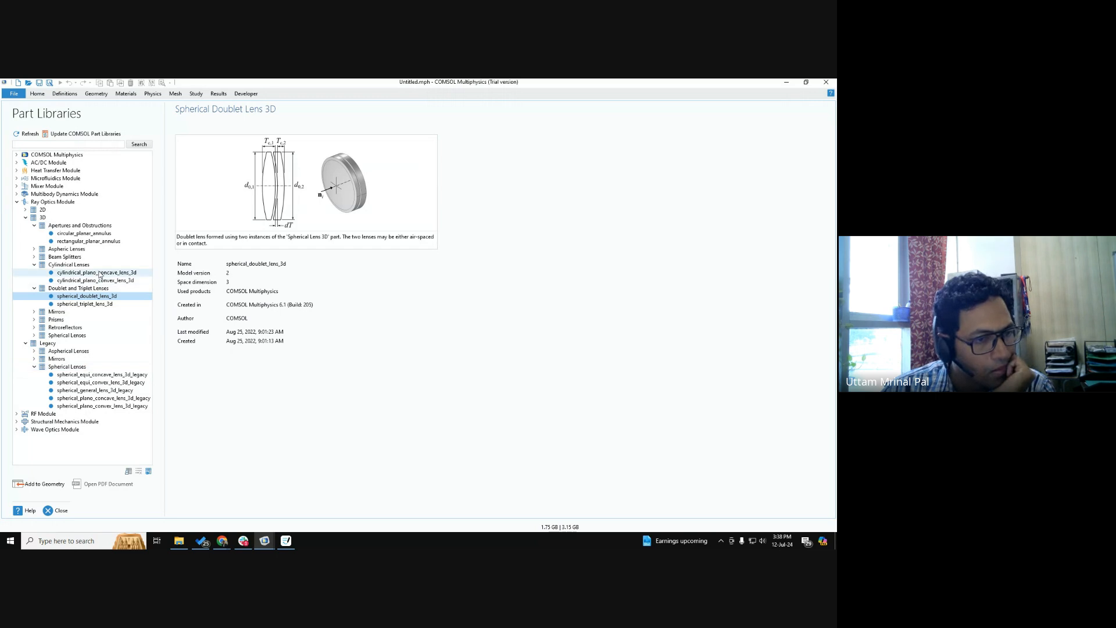
click(86, 233)
click(88, 240)
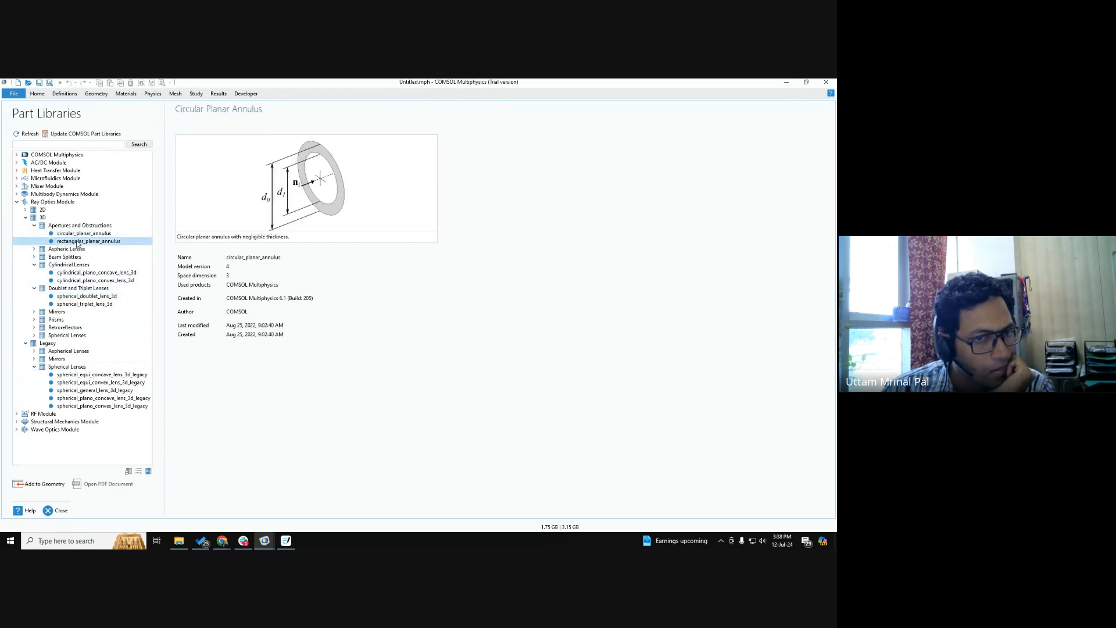
click(97, 375)
click(100, 382)
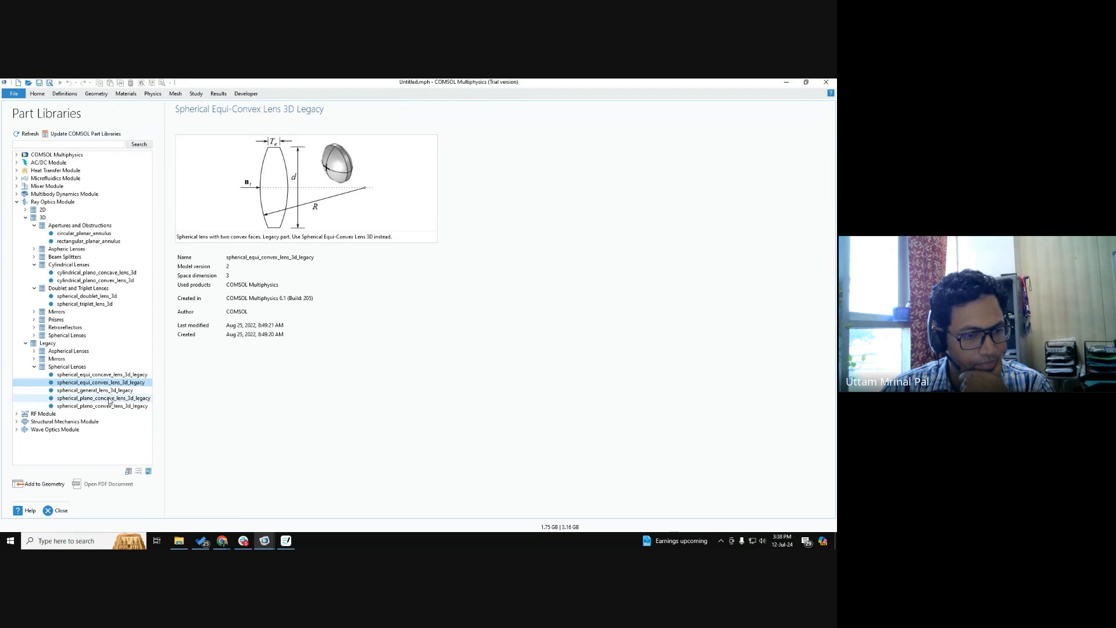
click(107, 398)
click(111, 406)
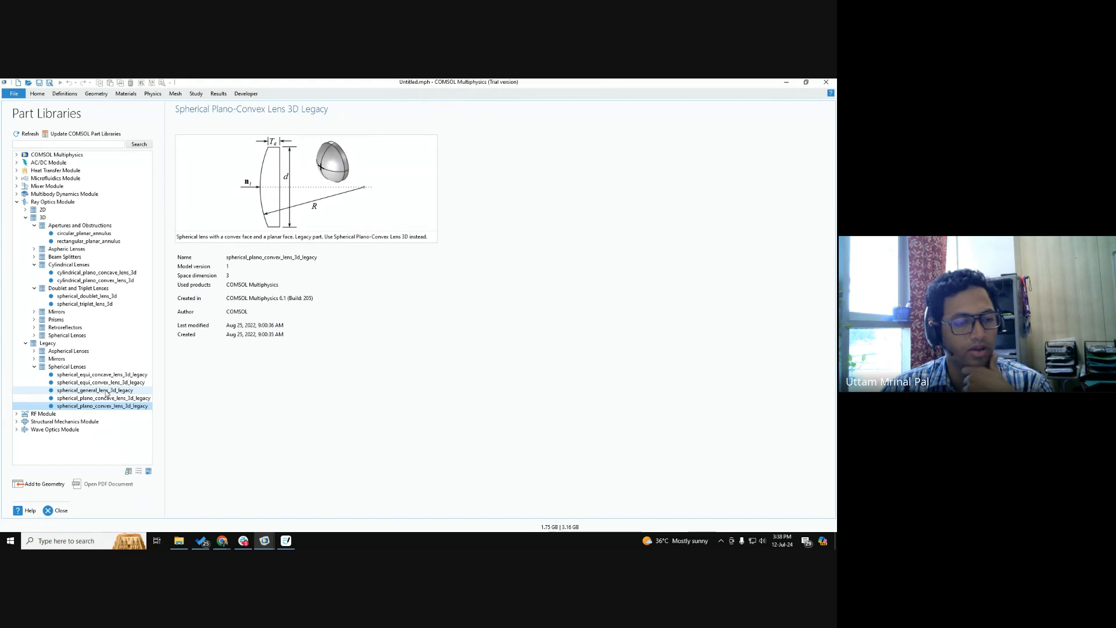
Select the legacy spherical equi-convex 3D lens in the Ray Optics Module library and collapse the 3D parts group.
click(100, 383)
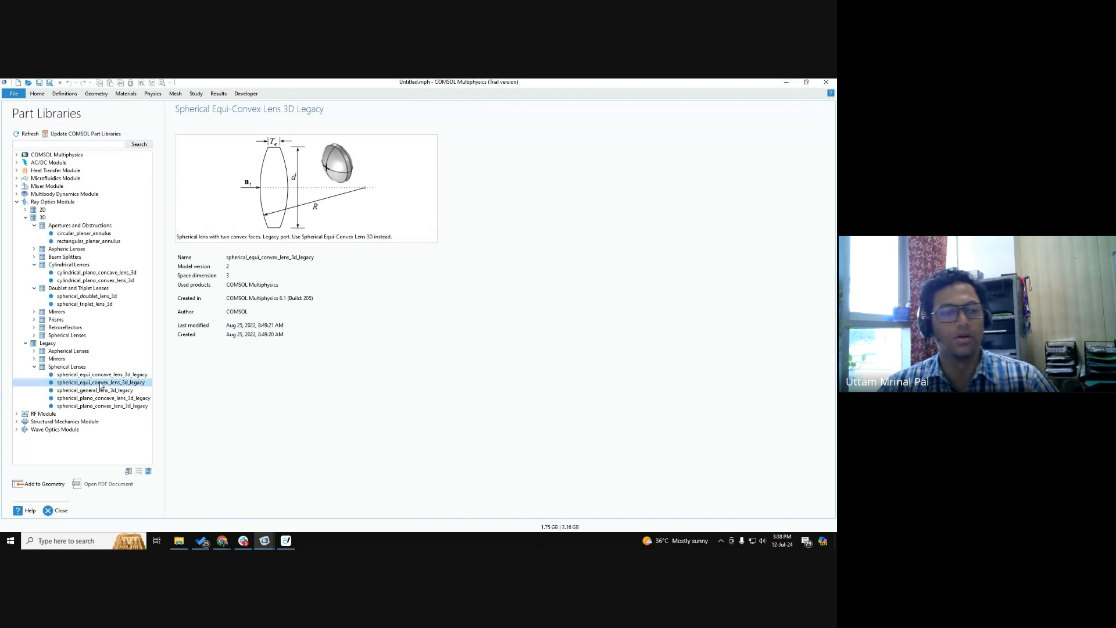
key(ctrl)
key(ctrl)
key(ctrl)
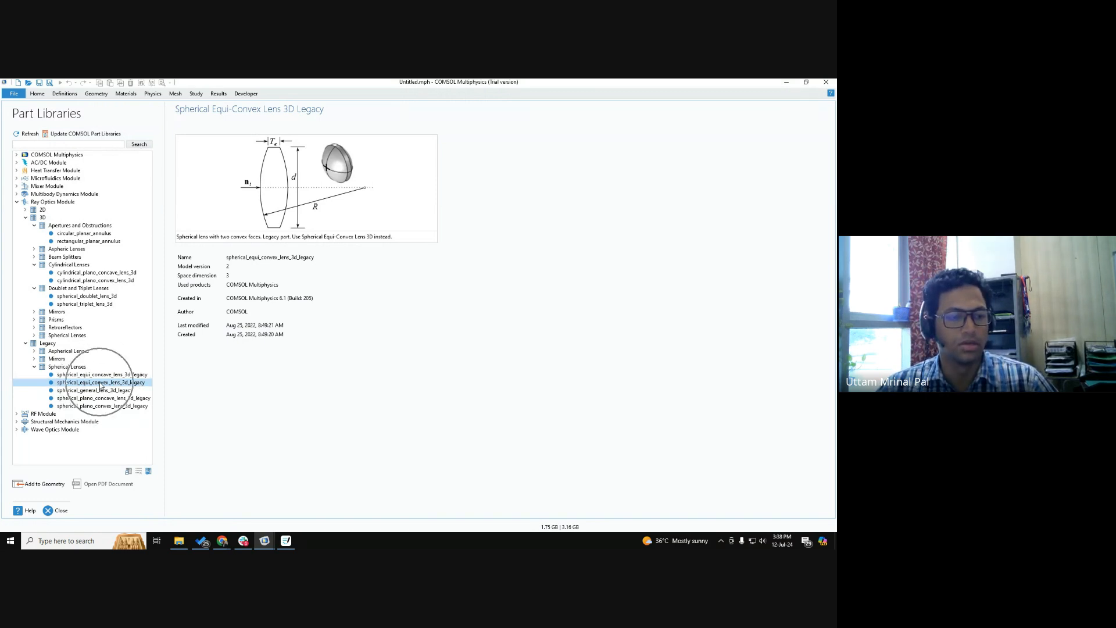
key(ctrl)
key(ctrl)
key(ctrl)
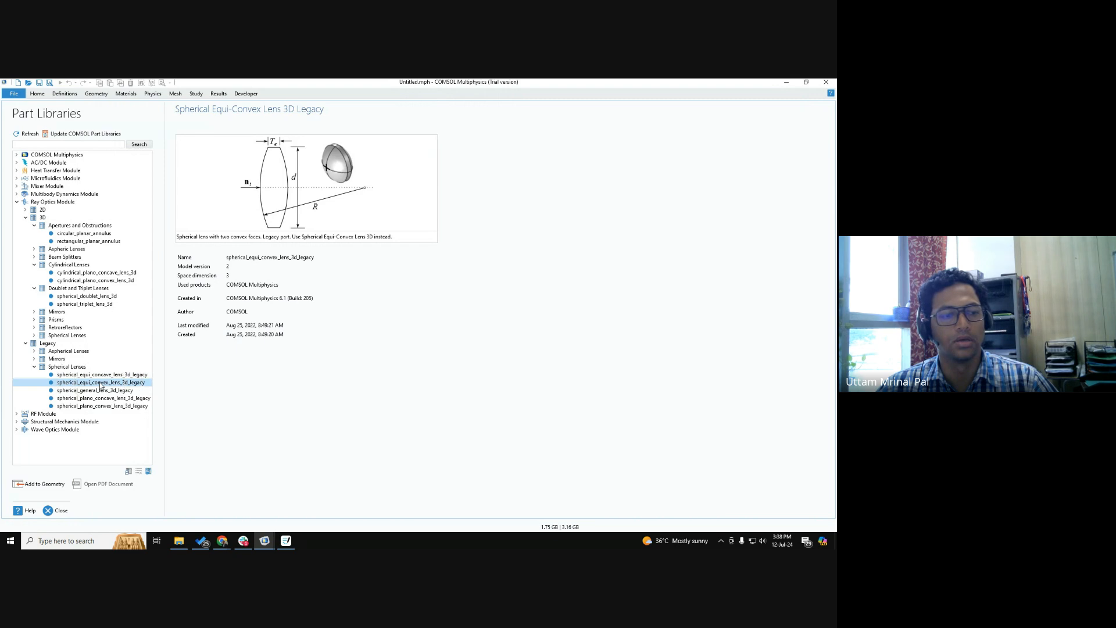
click(34, 225)
click(25, 217)
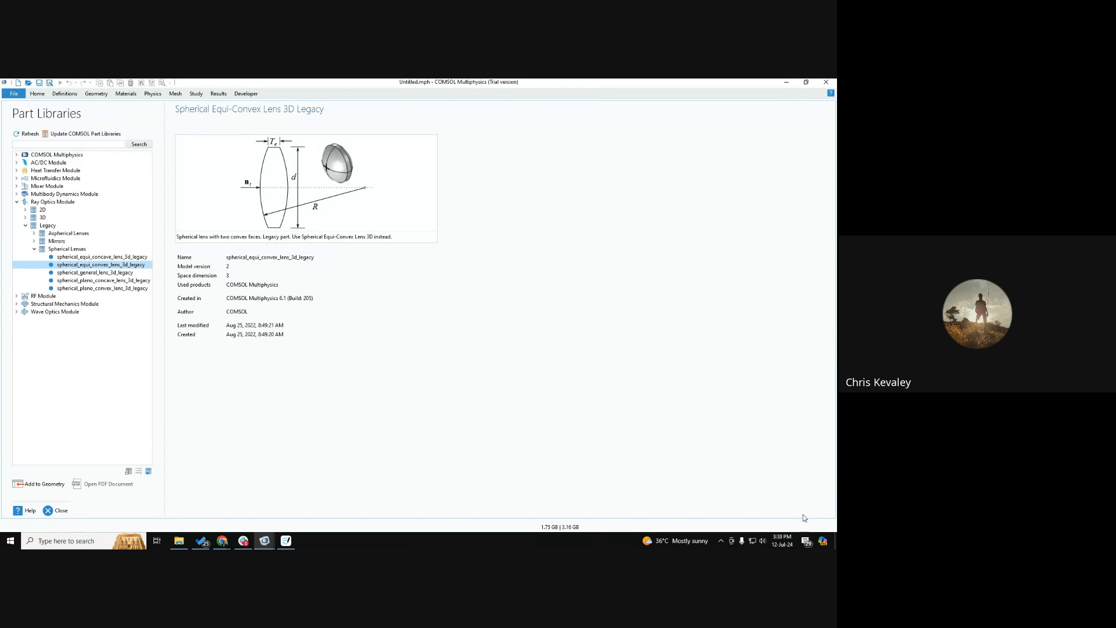
Reopen the Part Libraries for Geometry 1.
click(762, 541)
click(443, 413)
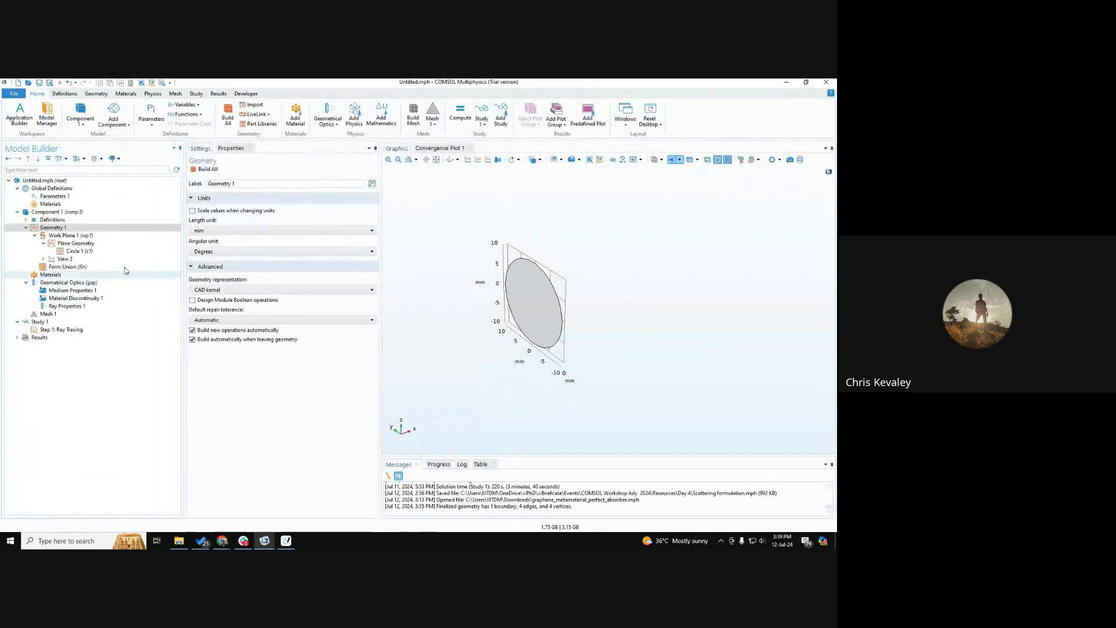
click(58, 227)
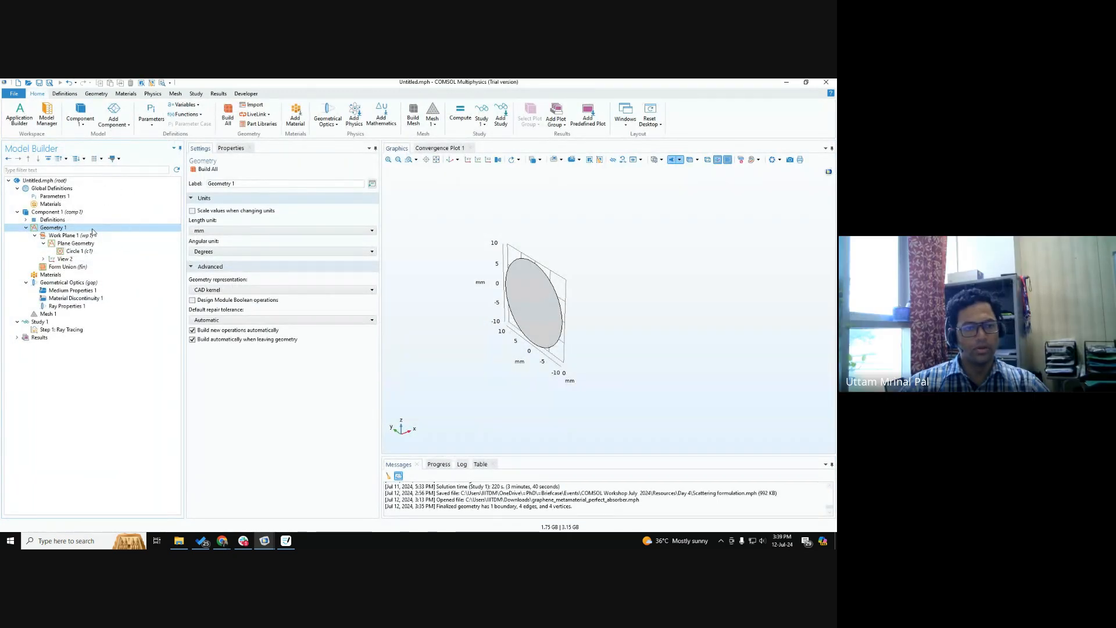
right_click(92, 232)
mouse_move(184, 368)
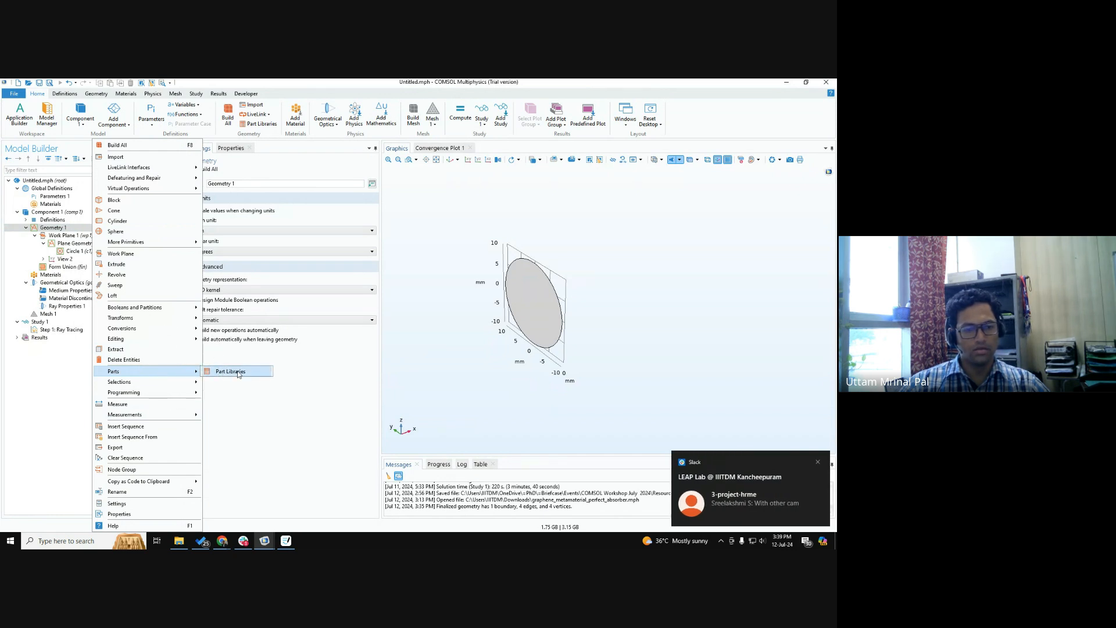
key(ctrl)
key(ctrl)
key(ctrl)
key(ctrl)
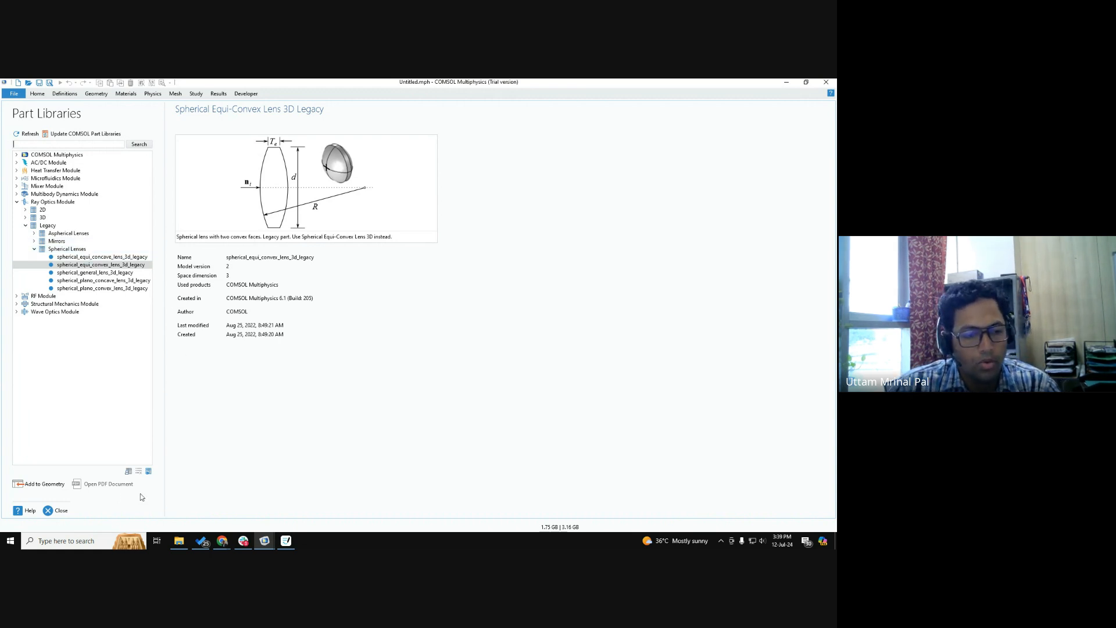
Add the legacy spherical equi-convex lens using the effective focal length and center thickness variant, and build all objects.
click(44, 486)
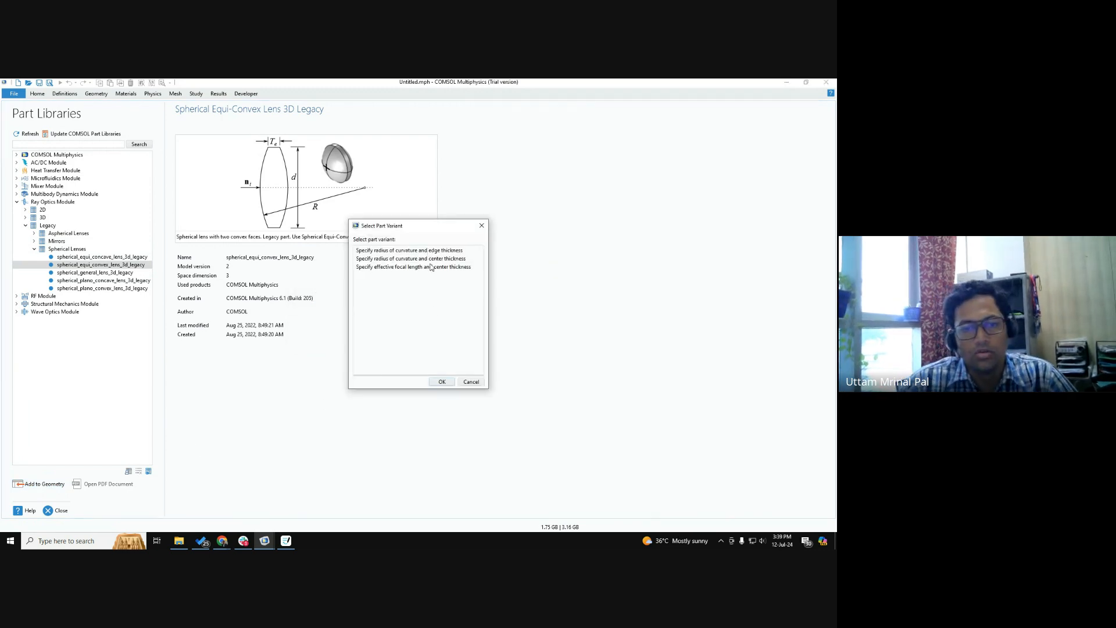
click(433, 268)
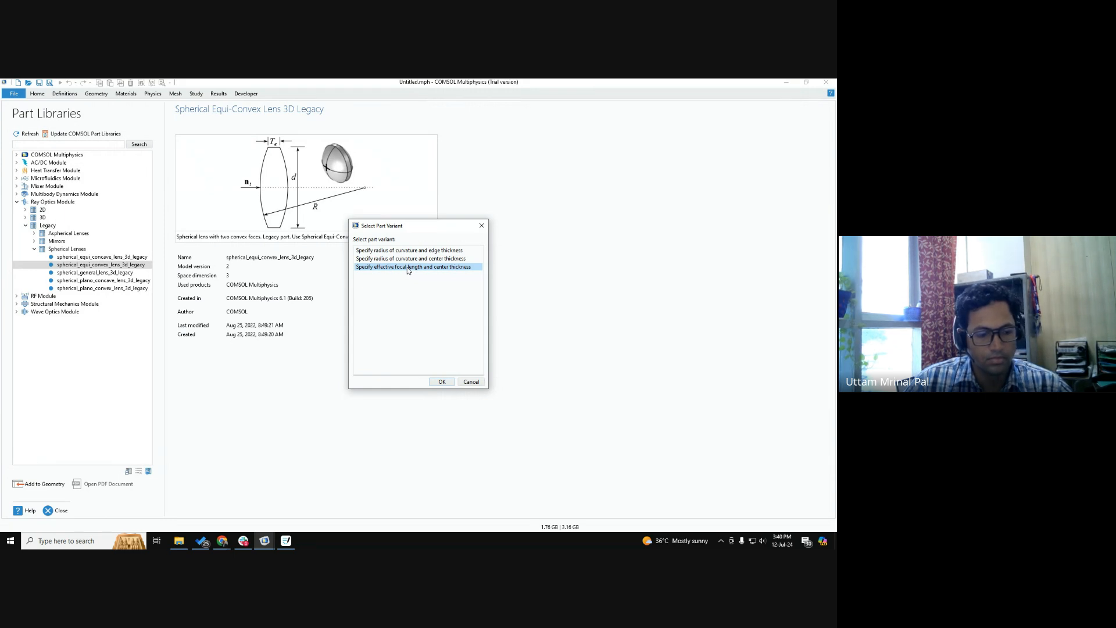
click(448, 383)
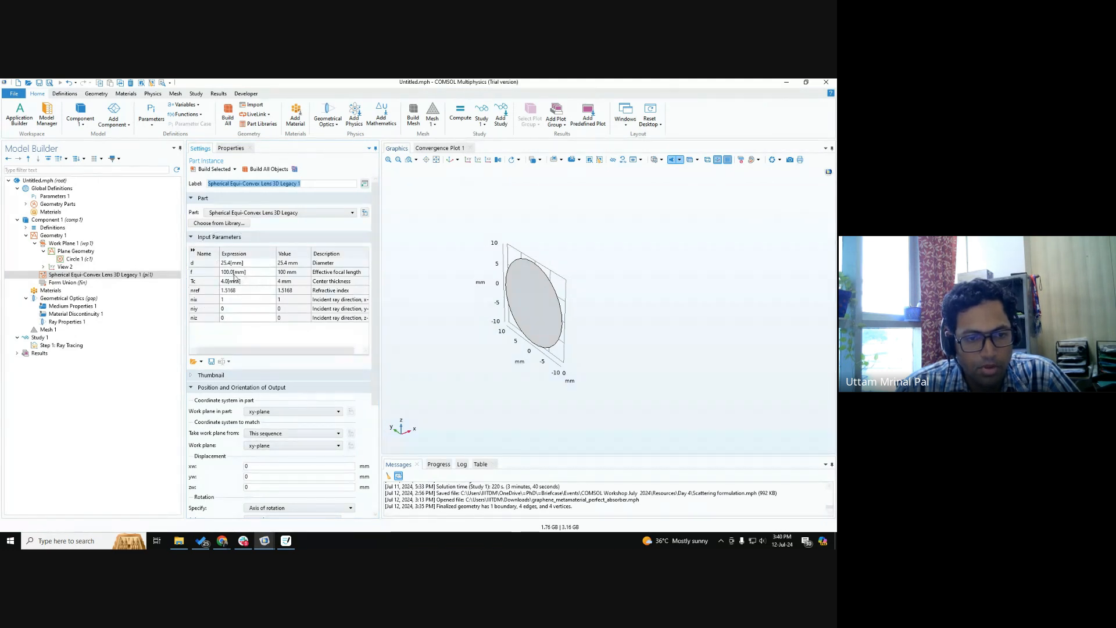
click(247, 345)
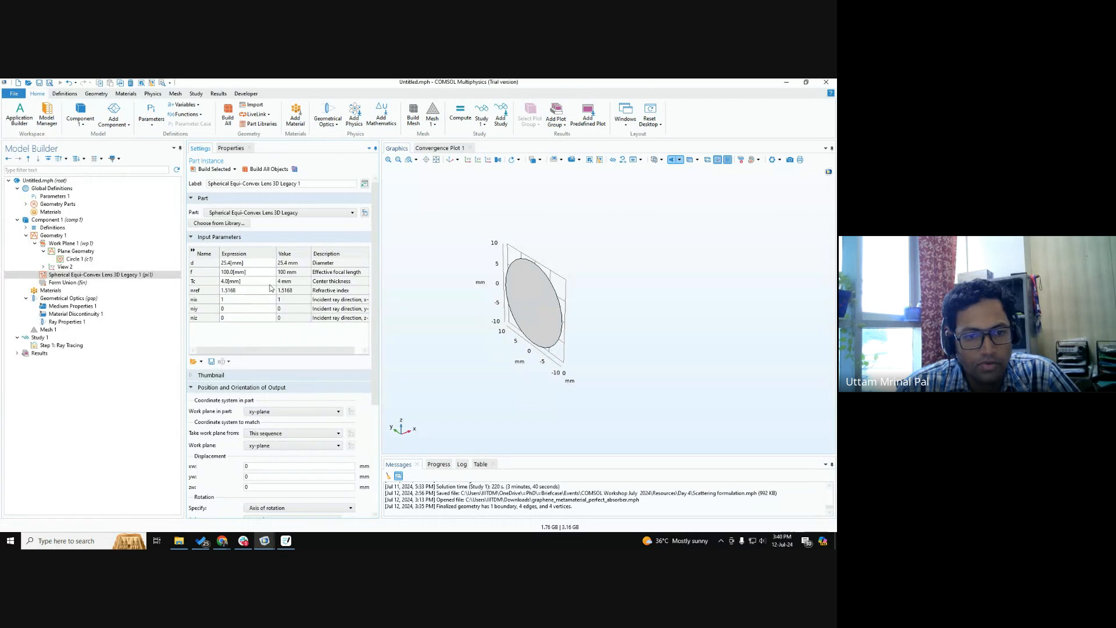
click(269, 169)
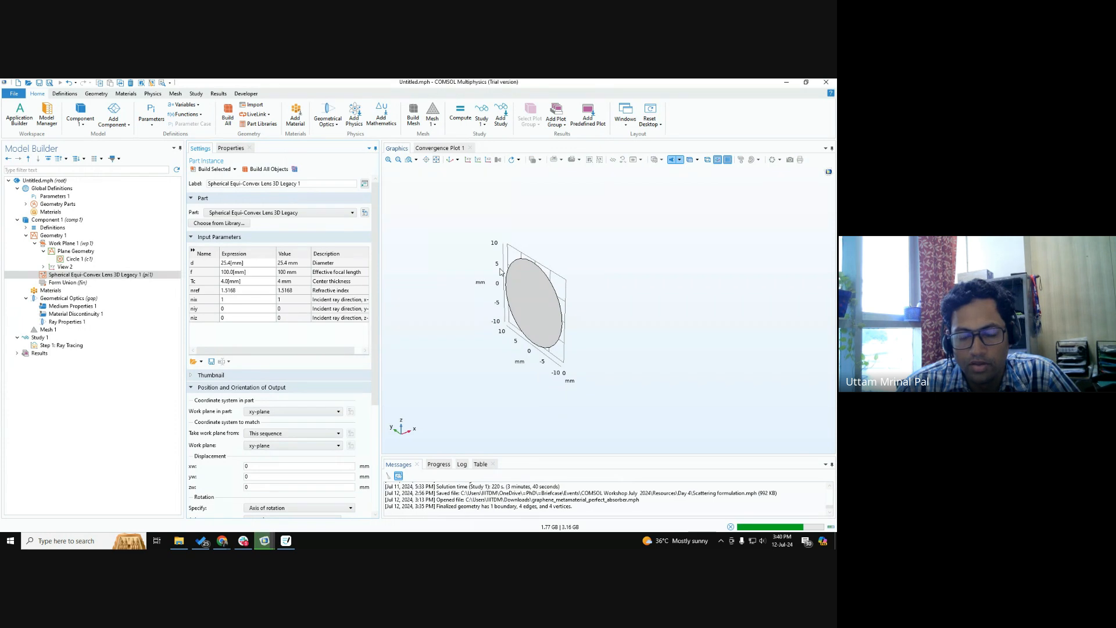
drag(546, 314, 498, 270)
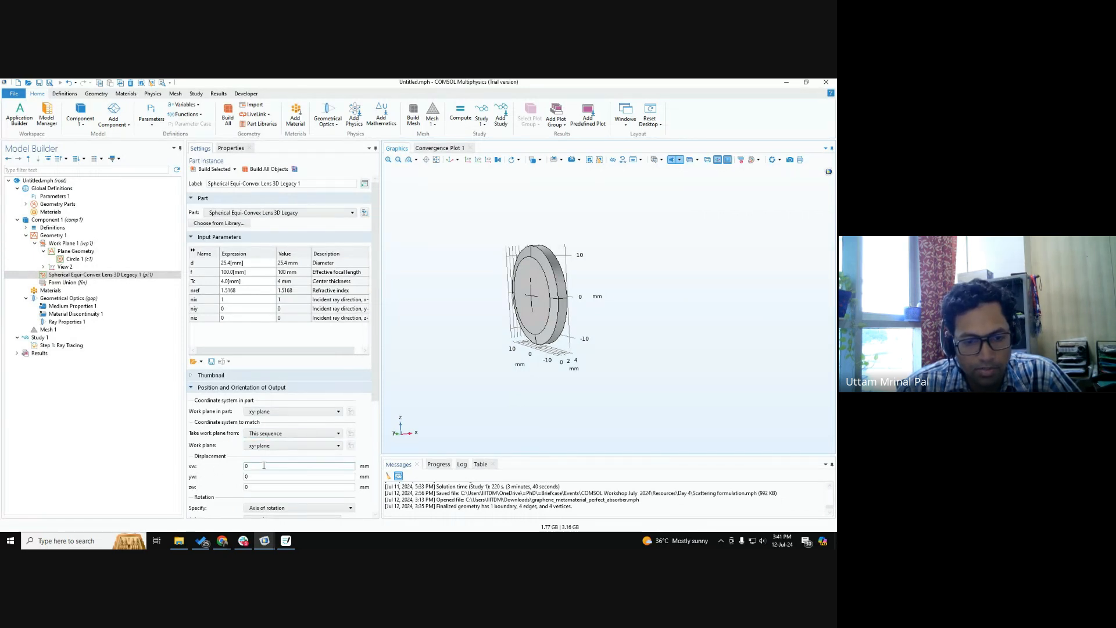
Set the lens's xw displacement to 10 mm and rebuild the geometry.
drag(264, 466, 184, 467)
text(10)
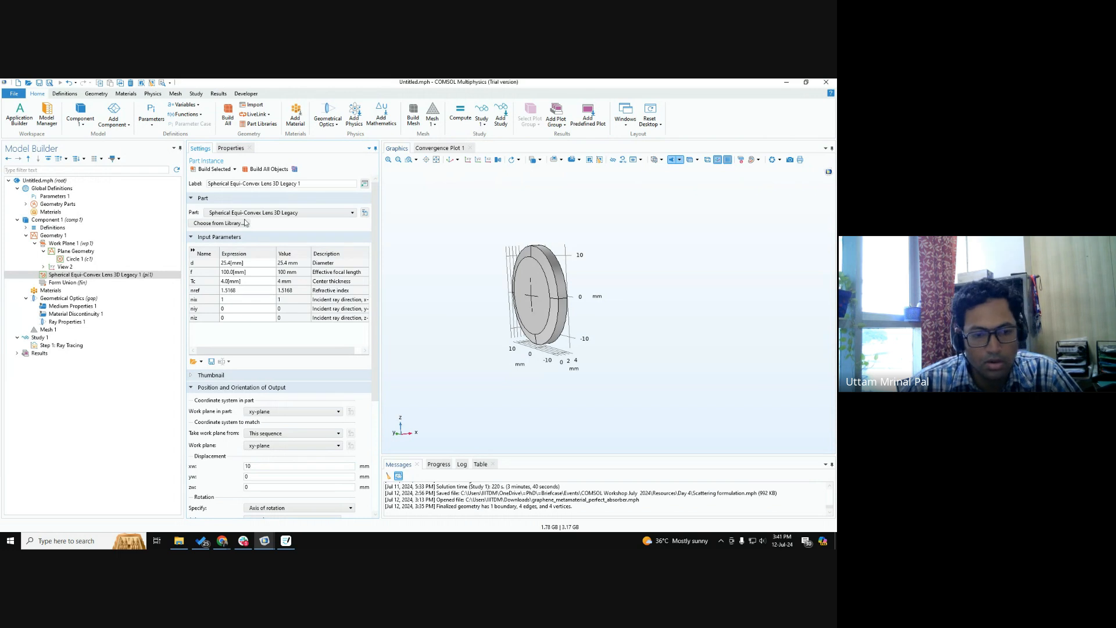
drag(546, 290, 581, 279)
drag(608, 282, 602, 255)
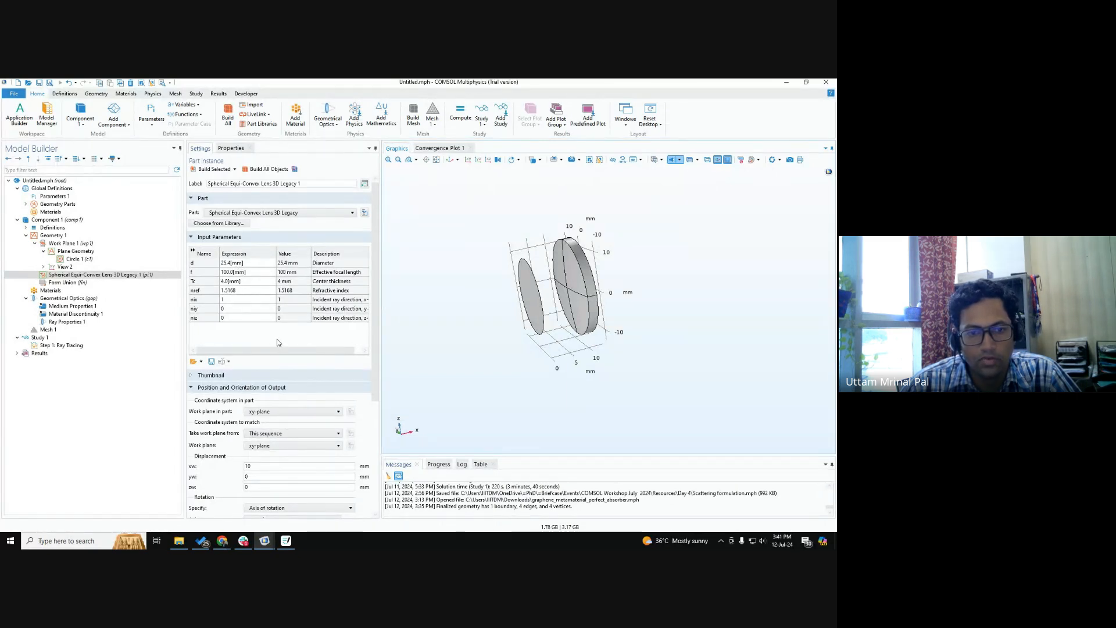
drag(615, 339, 649, 364)
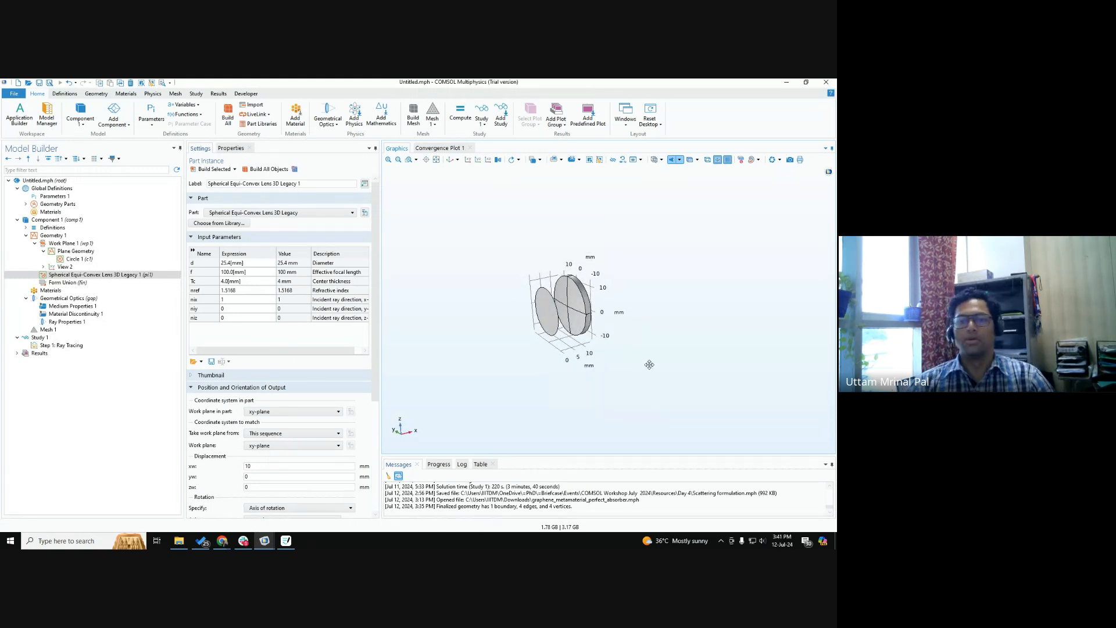
Set the lens's xw displacement to 20 mm and build all objects.
click(257, 466)
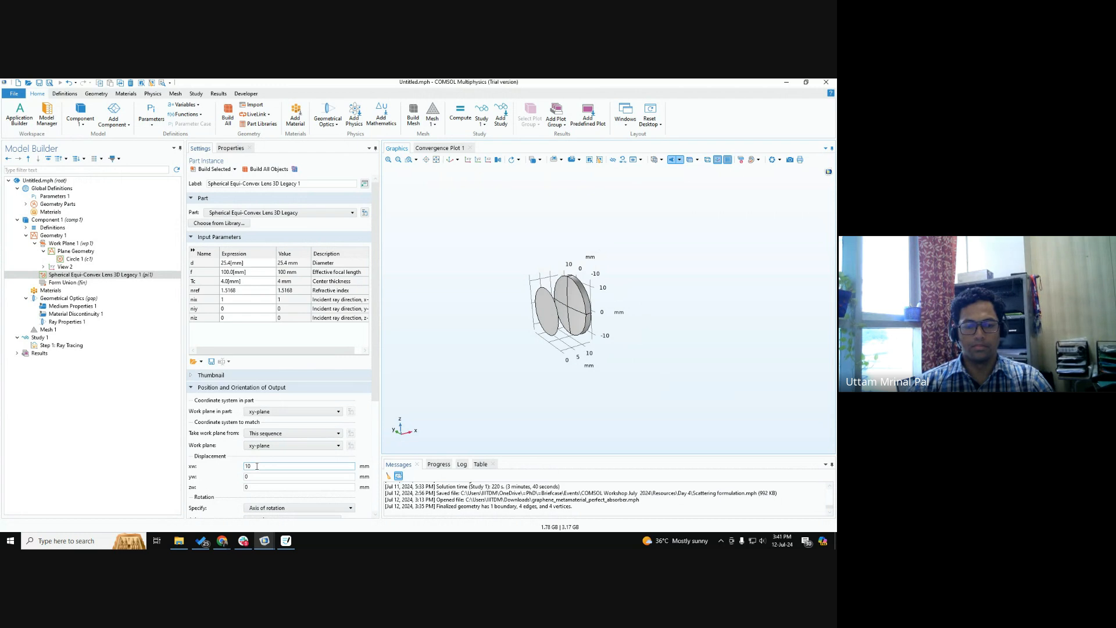
drag(257, 467, 208, 464)
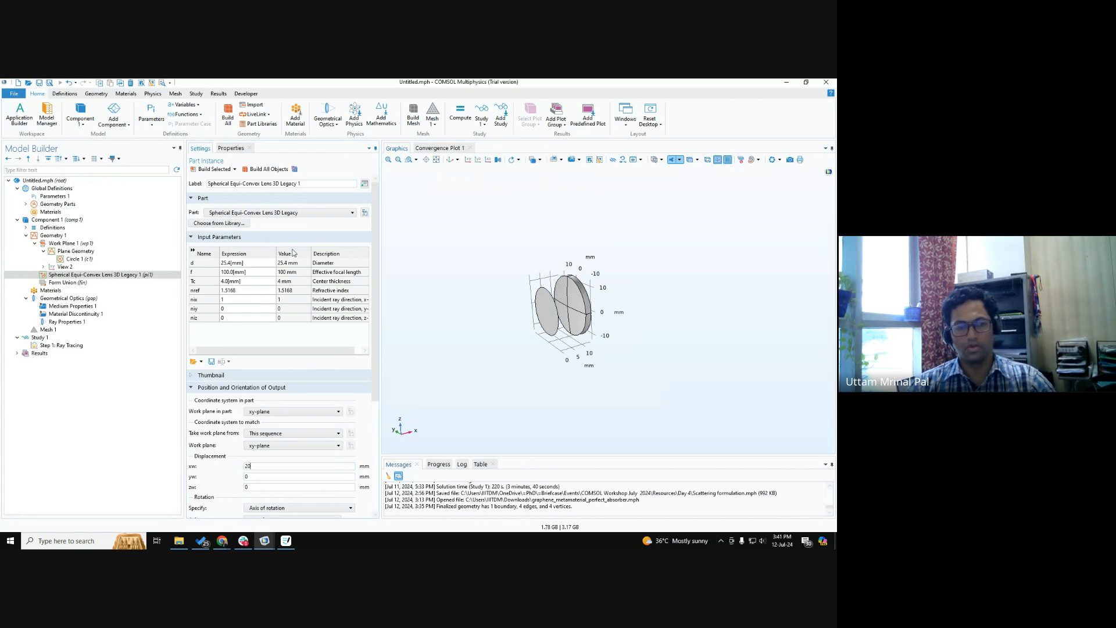
click(270, 169)
drag(465, 279, 508, 298)
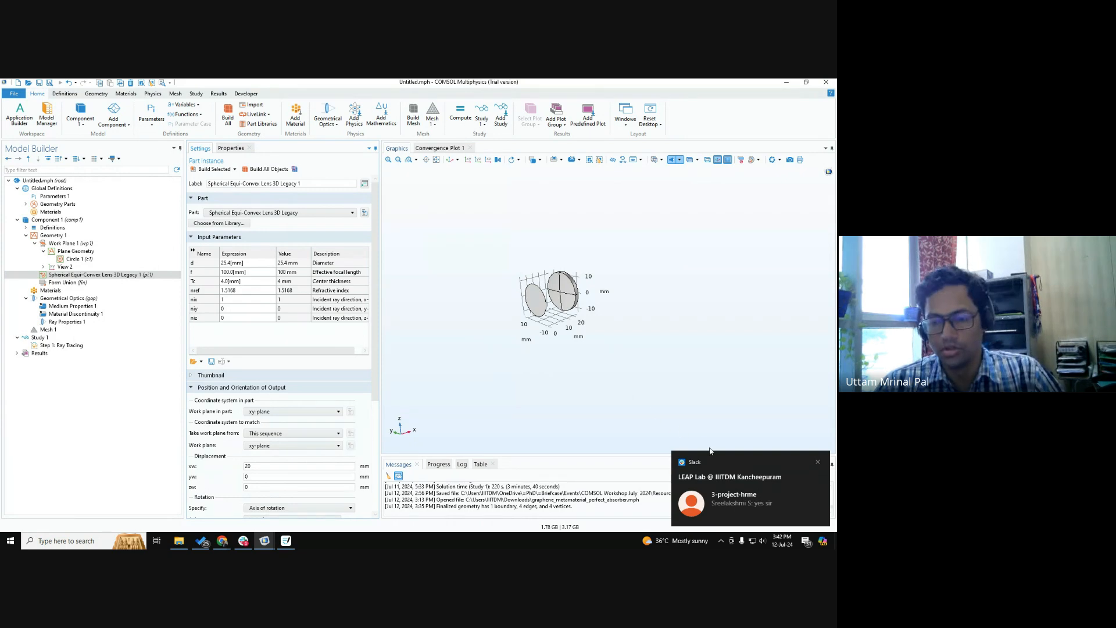
click(817, 462)
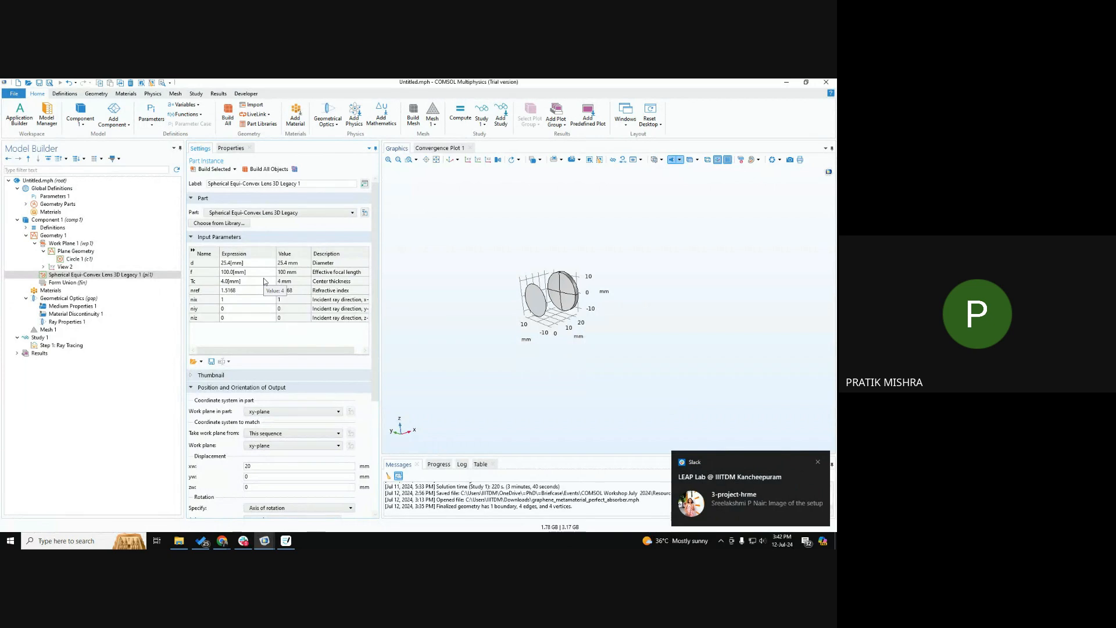
click(819, 461)
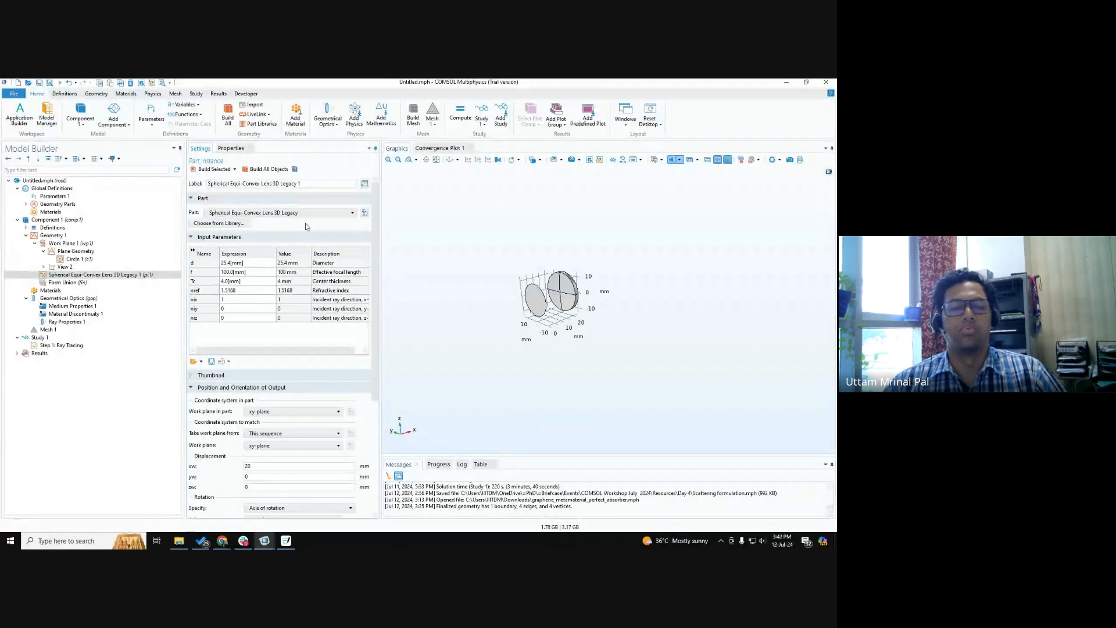
Build the Form Union geometry from the circle and the lens, and return to the lens part's settings.
click(109, 283)
click(255, 169)
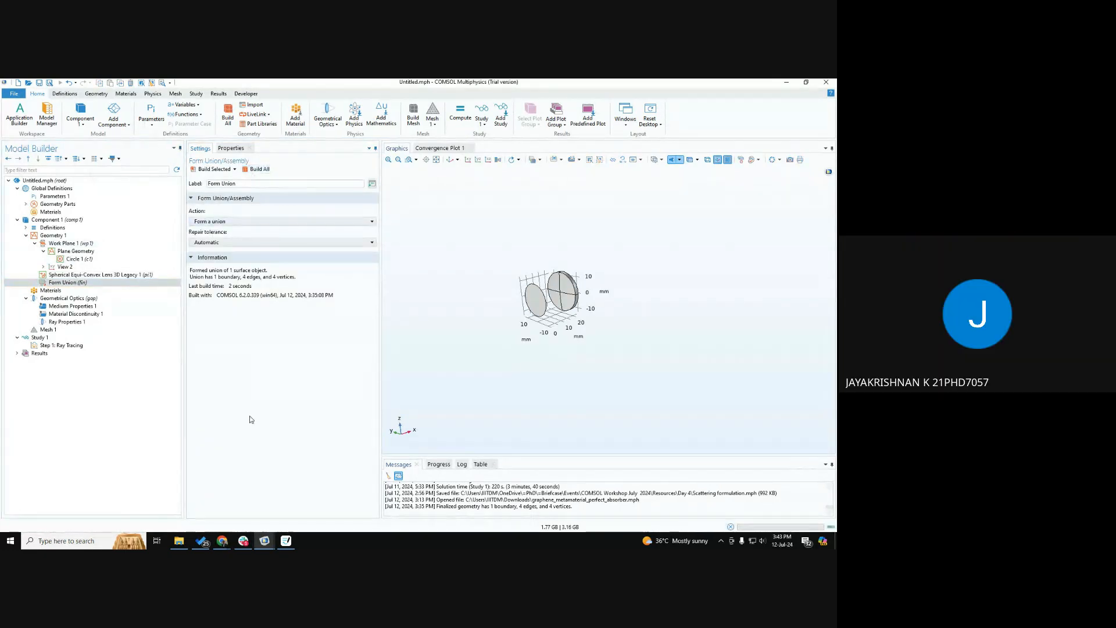
click(102, 275)
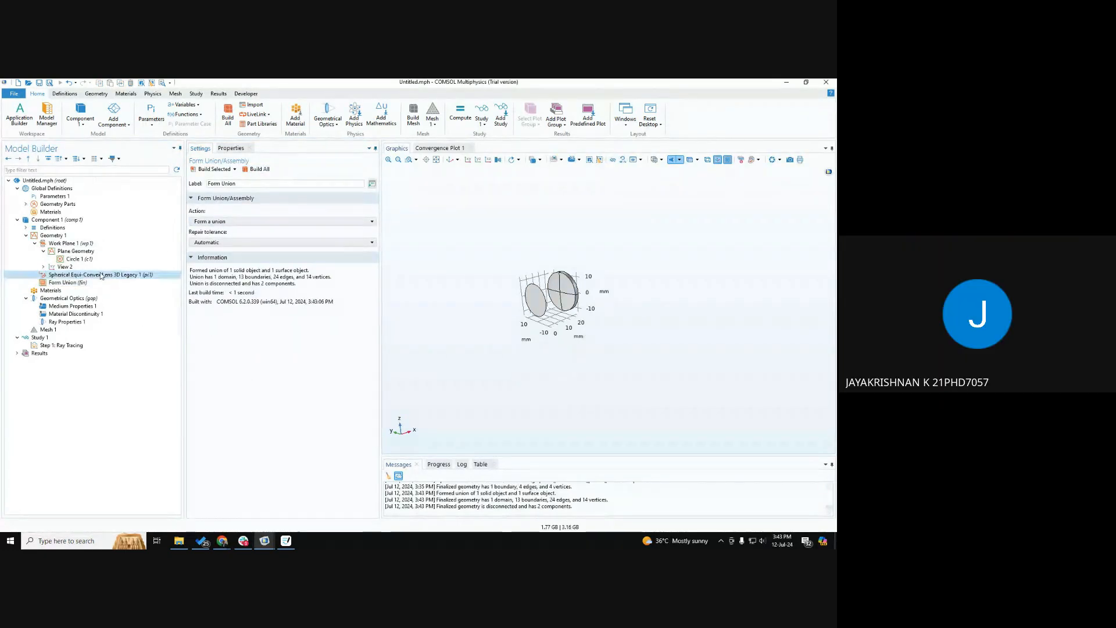
click(762, 540)
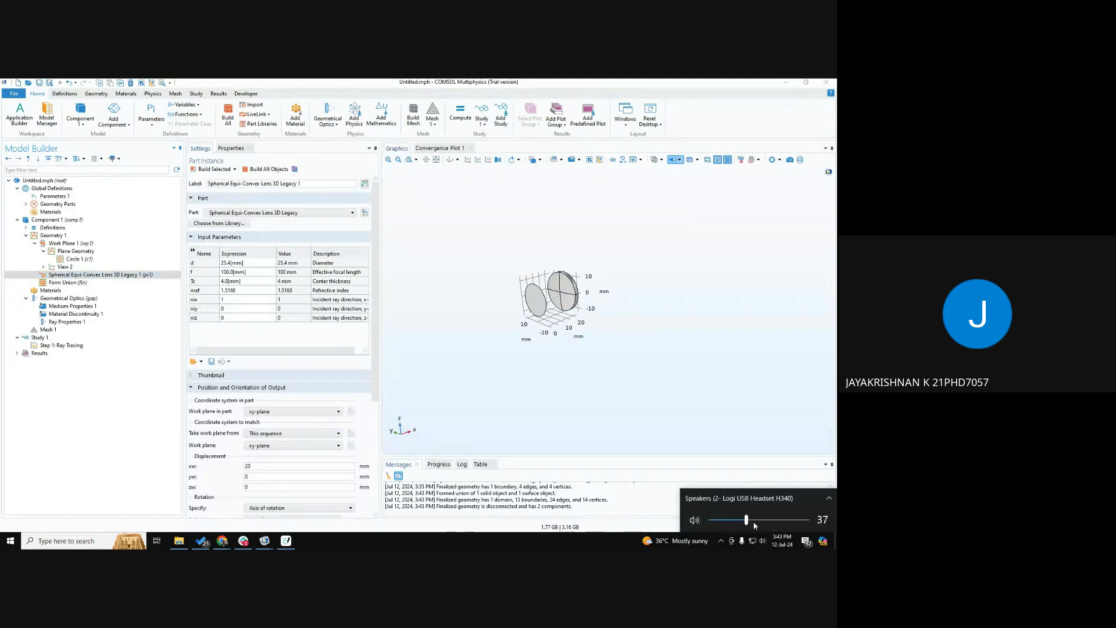
click(572, 546)
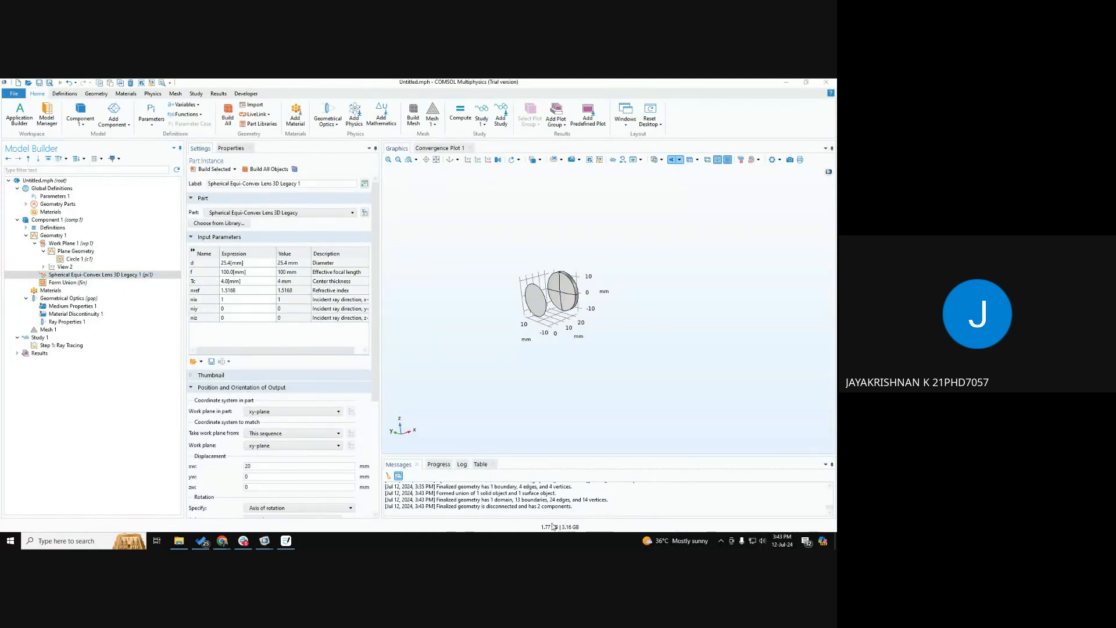
Review the part variants offered for the legacy equi-convex lens without adding another, and return to the existing lens part's settings.
click(58, 236)
right_click(67, 236)
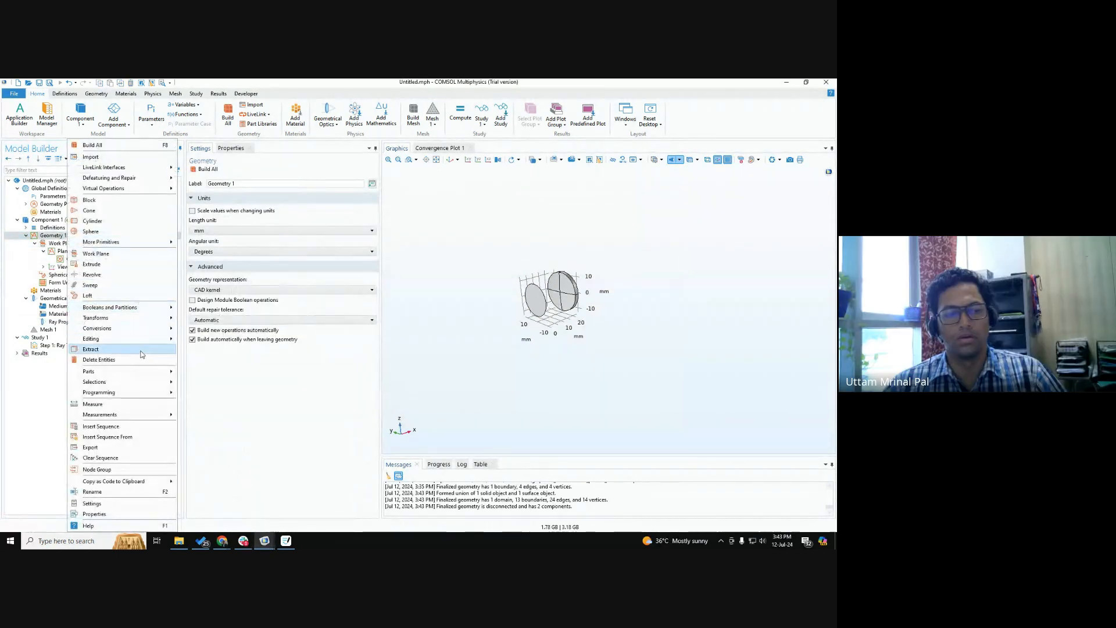
mouse_move(138, 376)
click(205, 371)
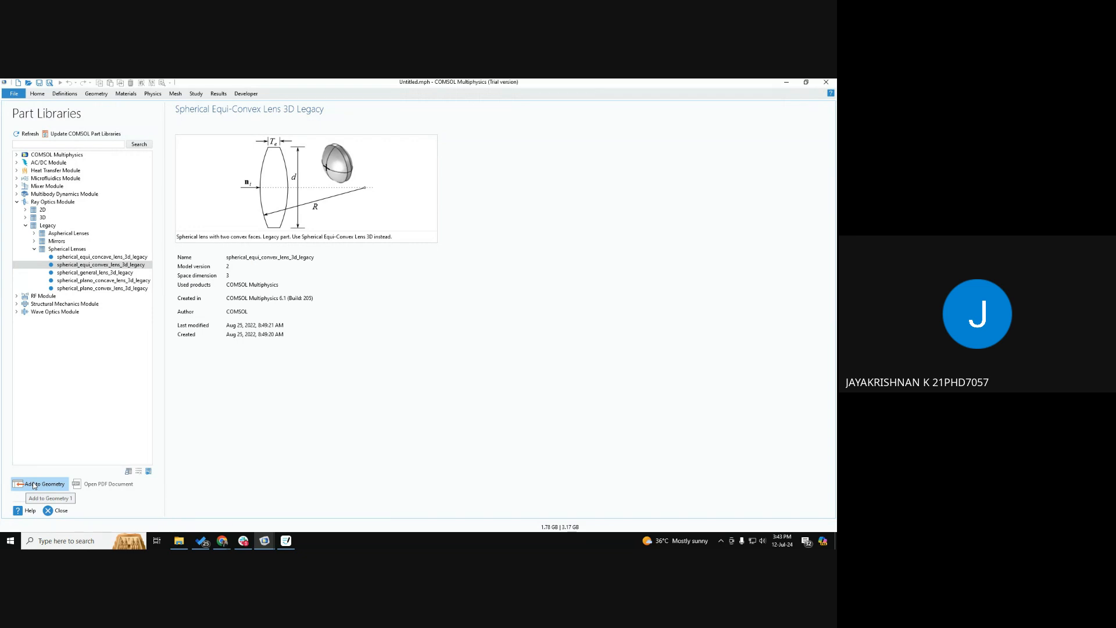
click(43, 485)
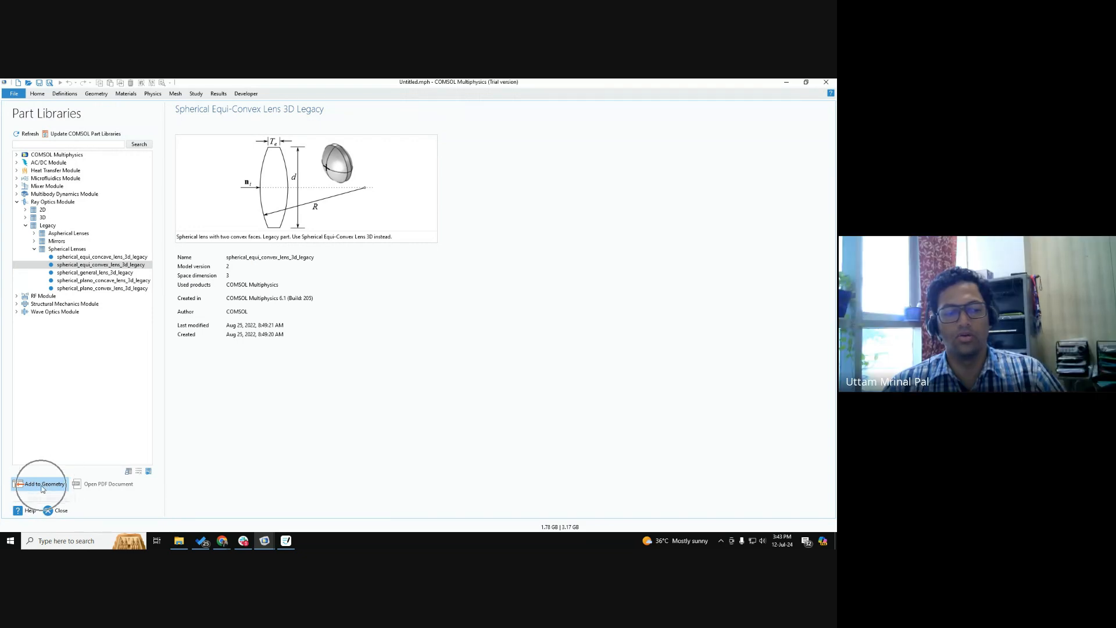
click(42, 487)
click(42, 488)
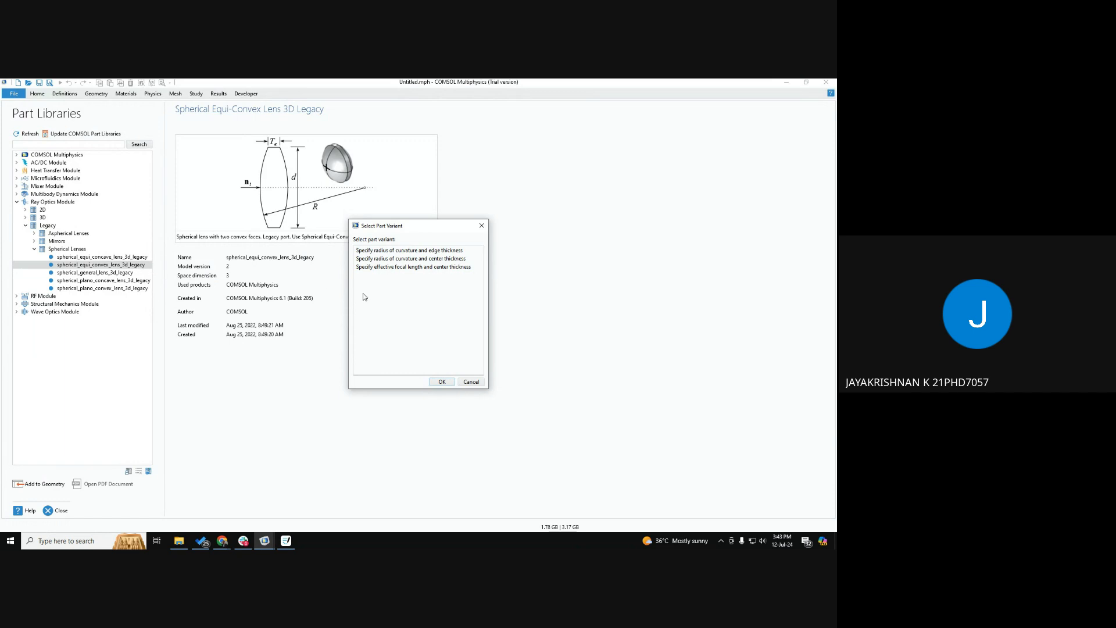
click(401, 269)
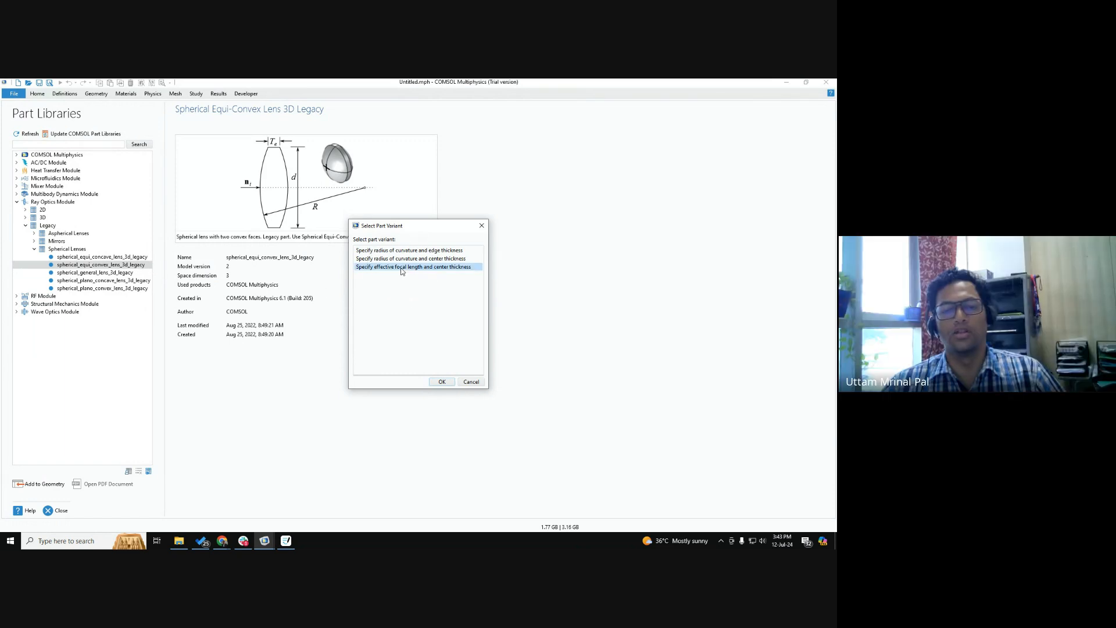
click(401, 270)
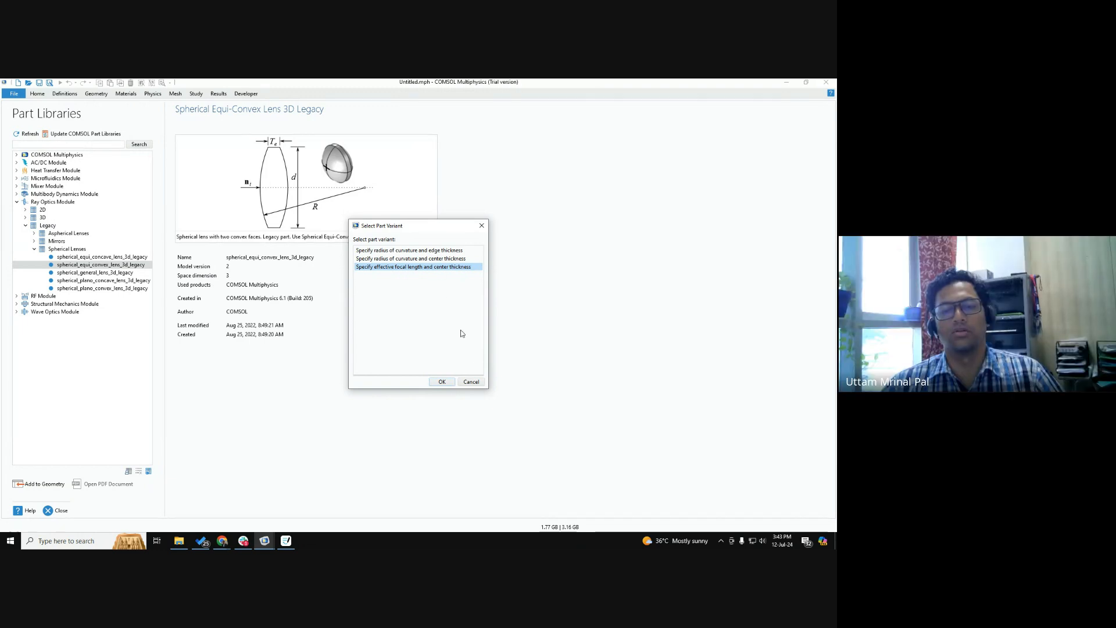
click(472, 382)
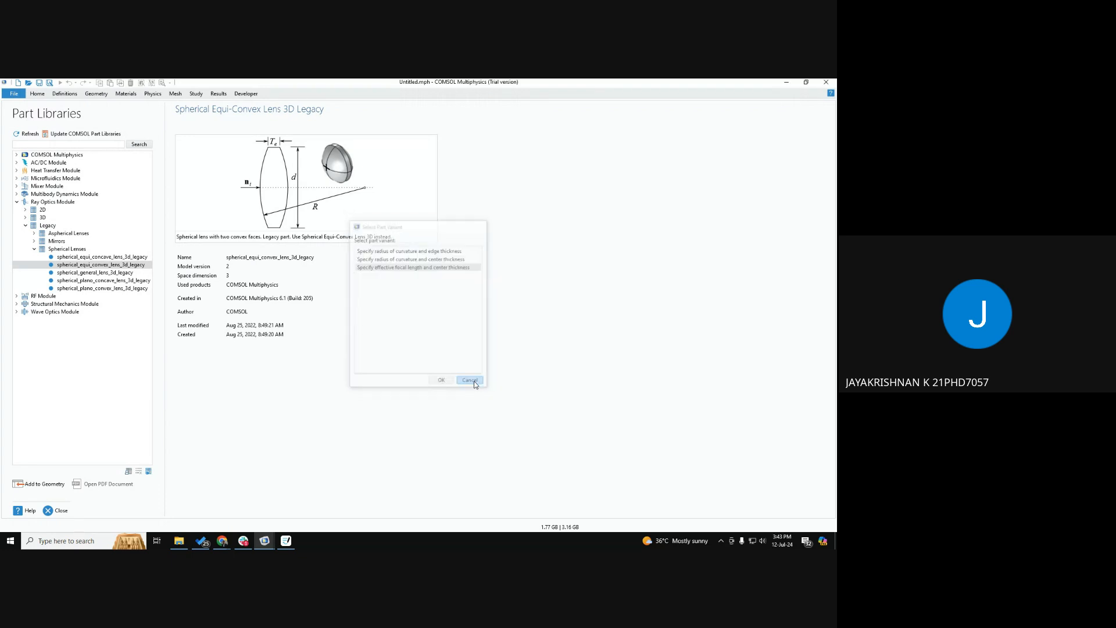
click(47, 512)
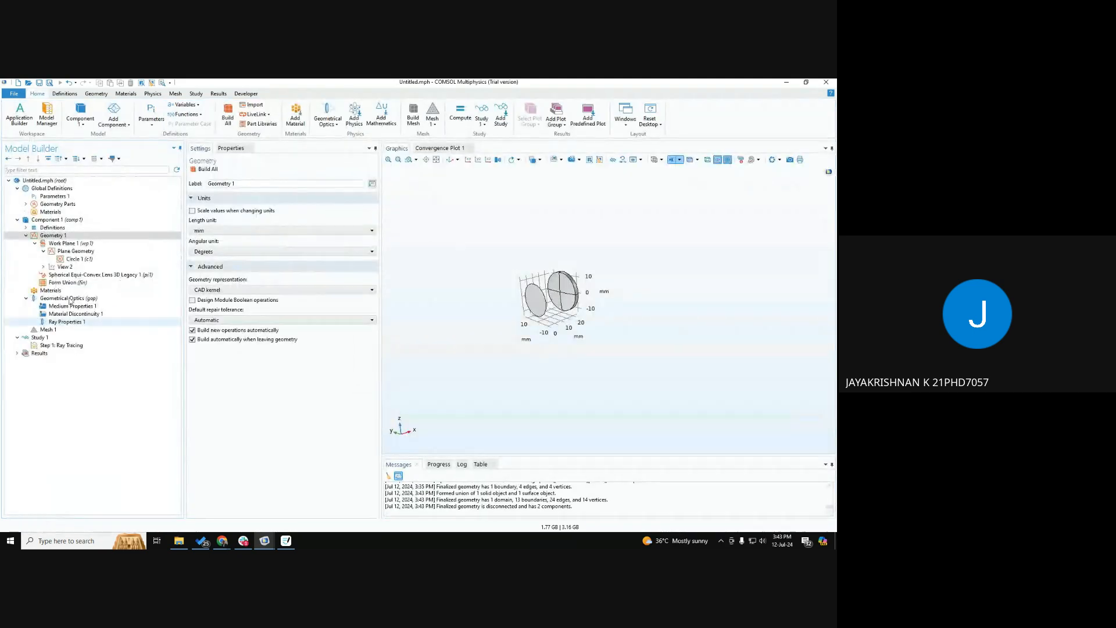
click(67, 277)
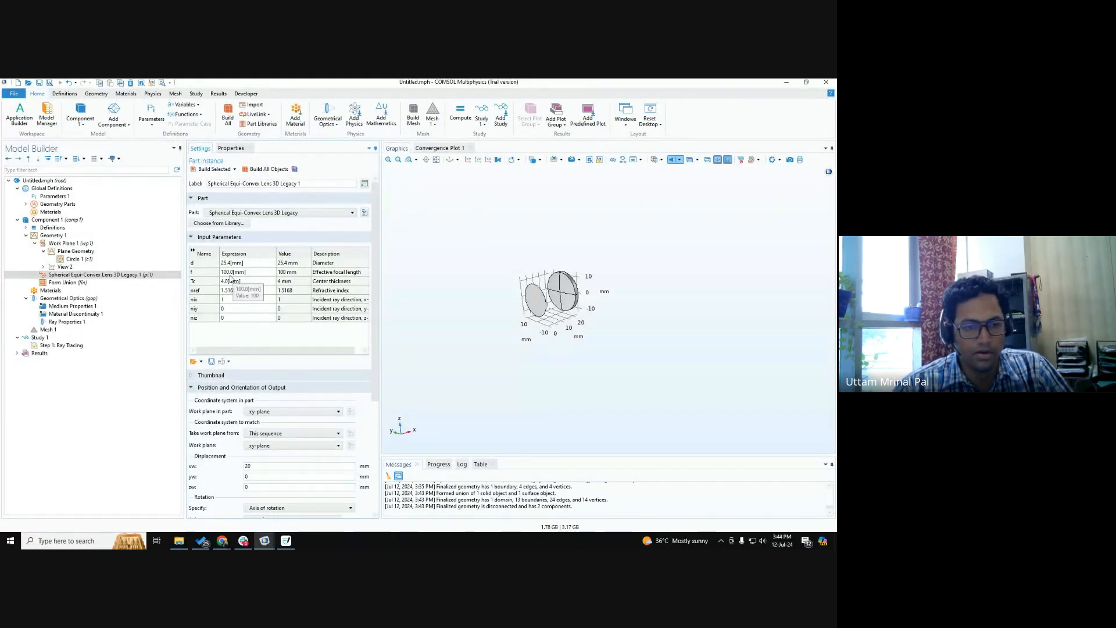
click(256, 214)
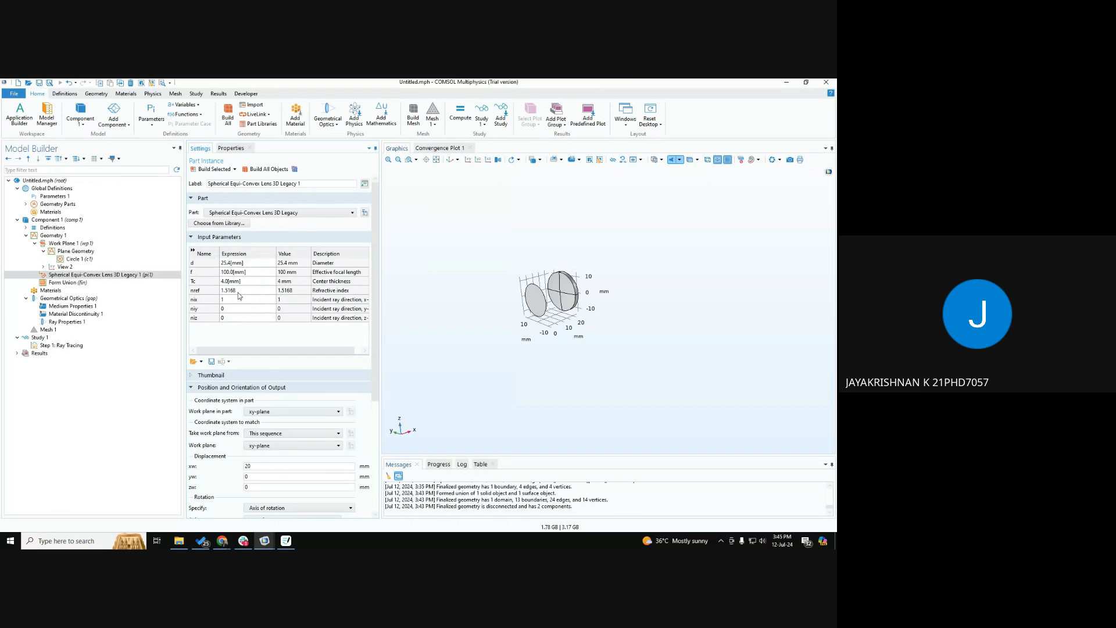
click(344, 301)
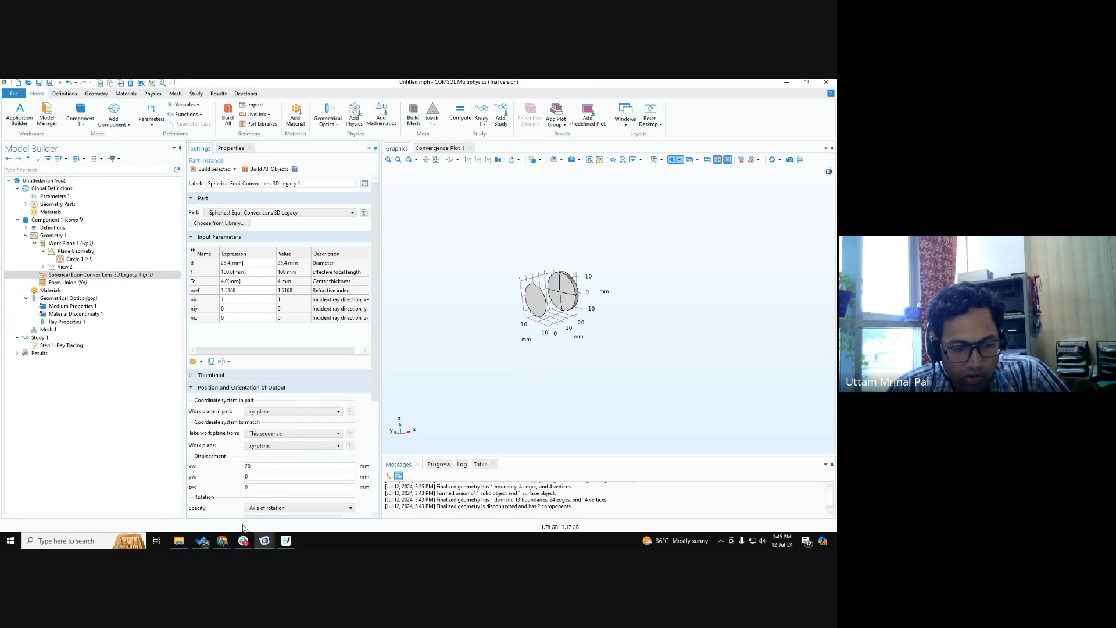
click(223, 541)
click(125, 500)
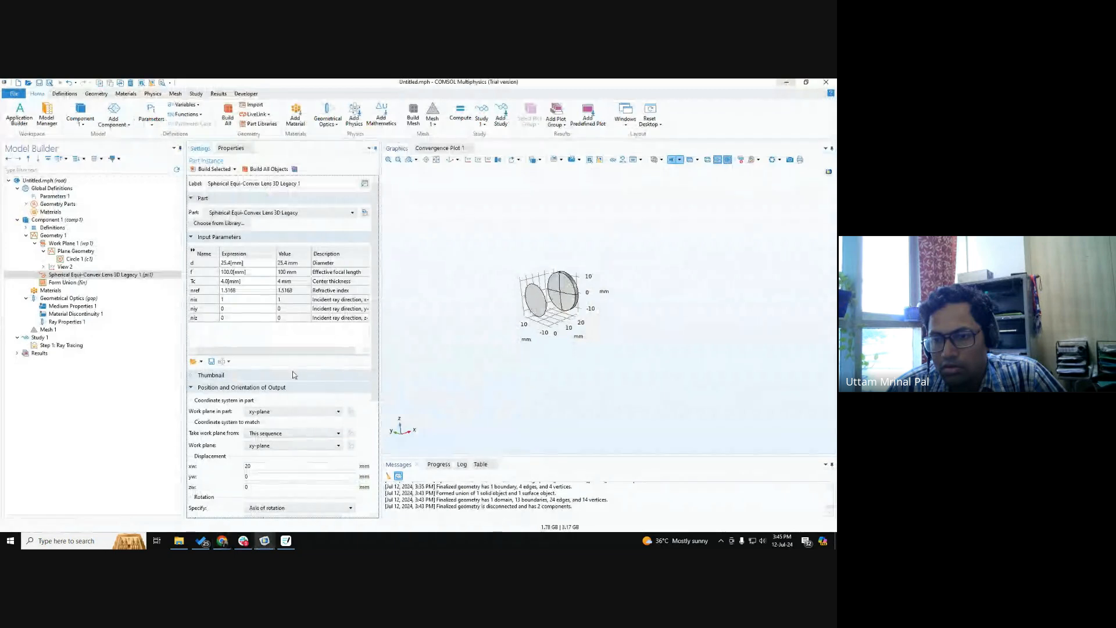
Add the built-in Silica glass material from the material library to the component, applied to the lens domain.
click(64, 294)
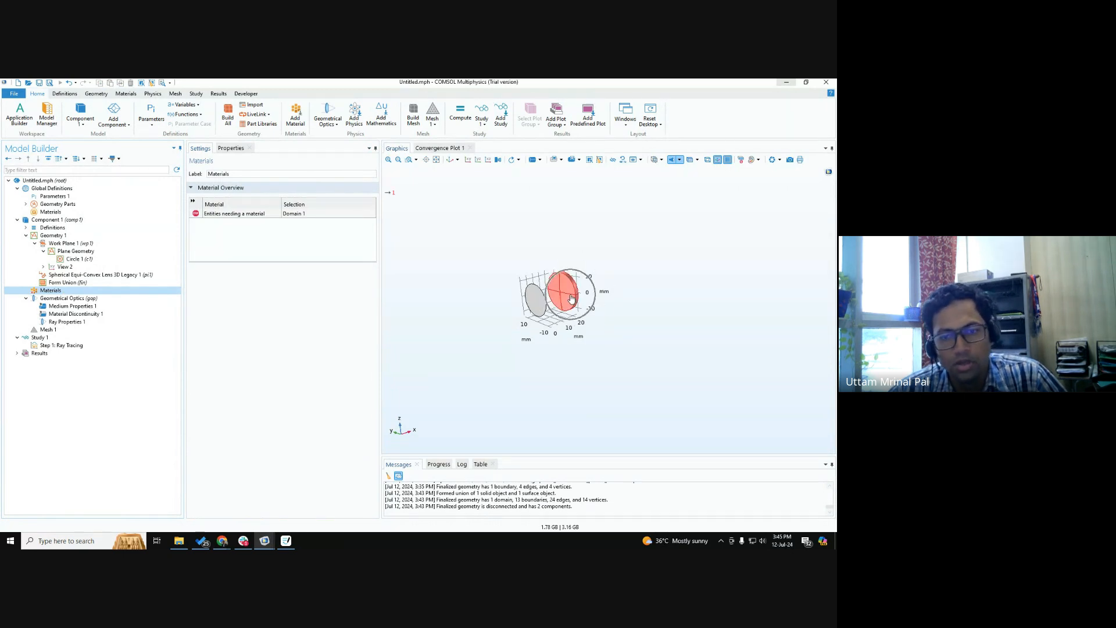
right_click(68, 291)
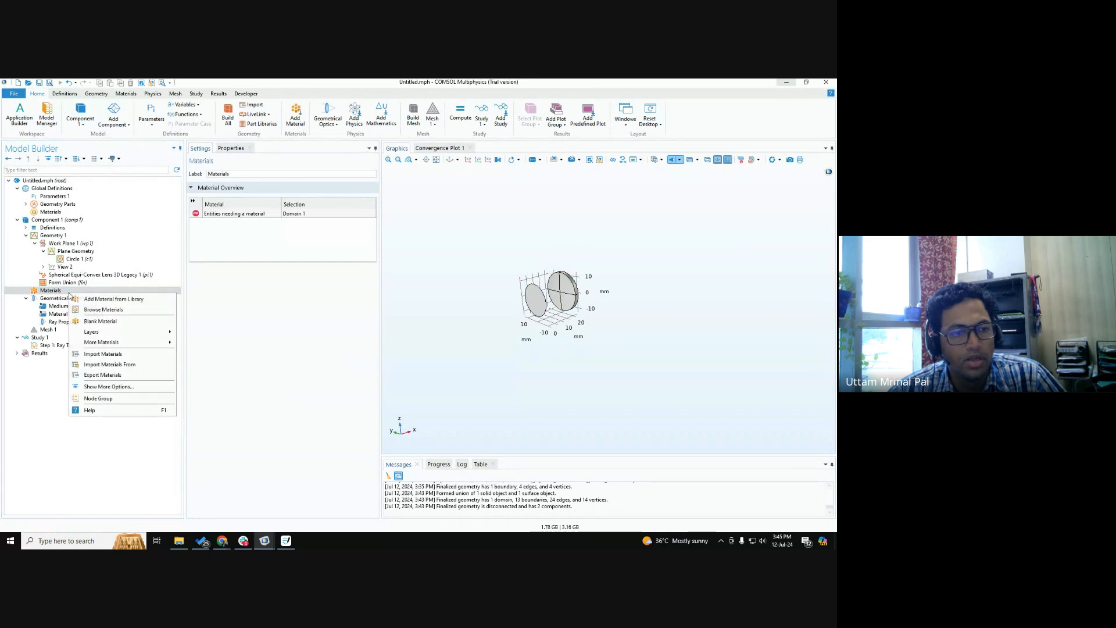
click(121, 300)
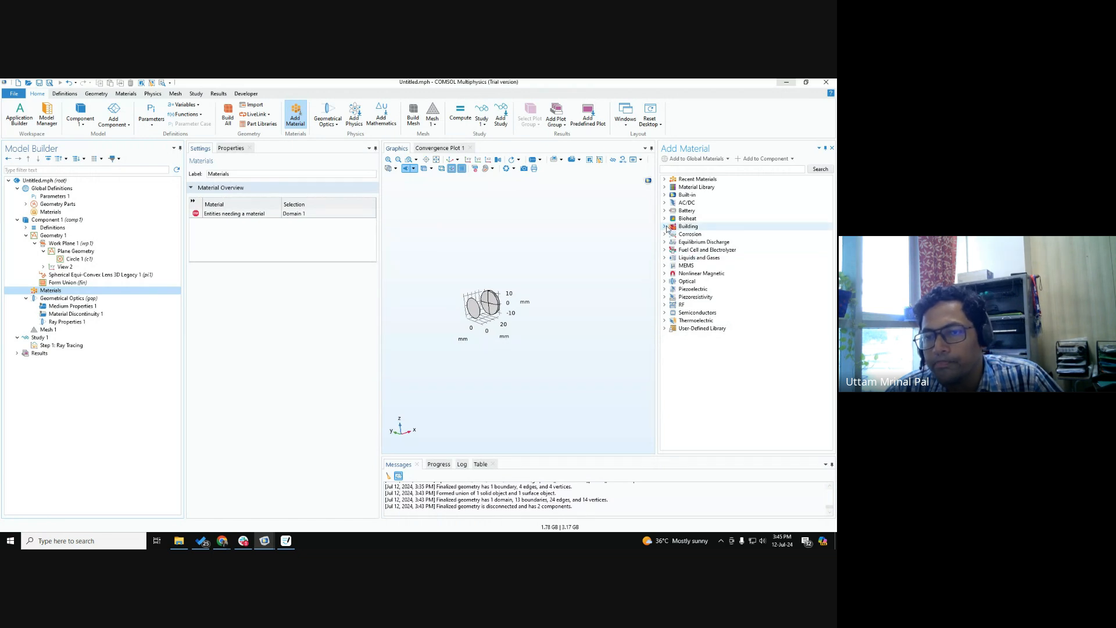
click(665, 195)
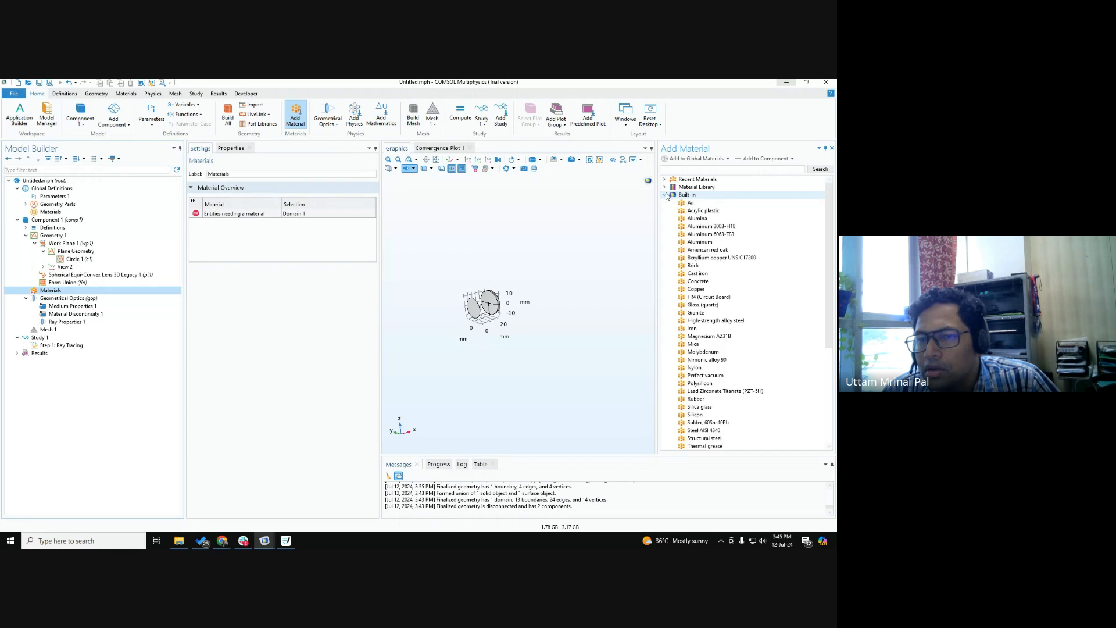
scroll(688, 315, down, 3)
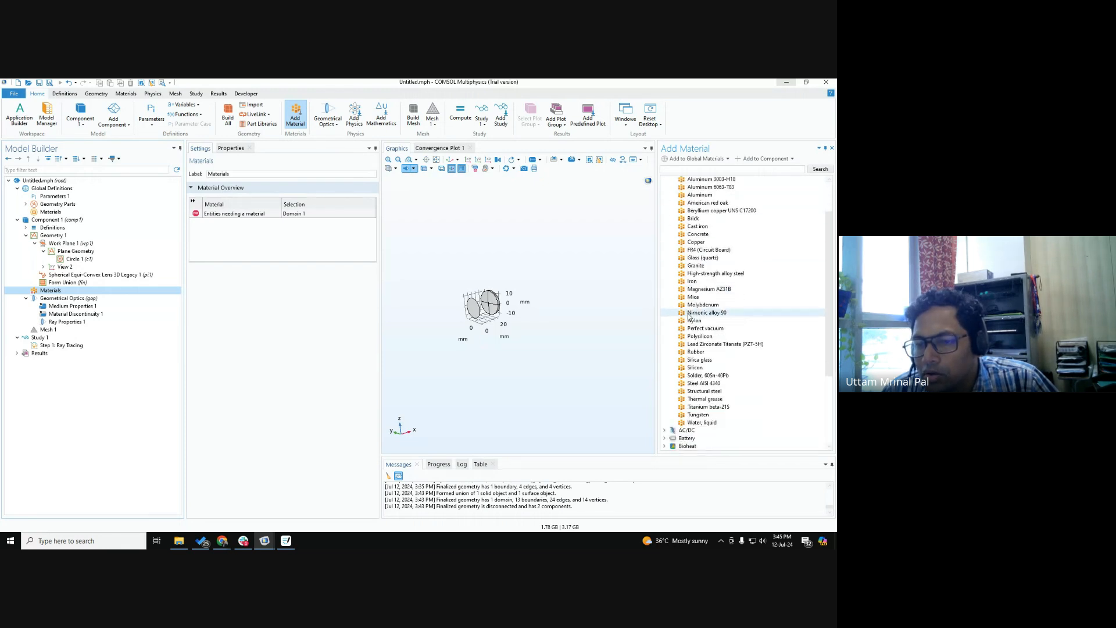
click(702, 340)
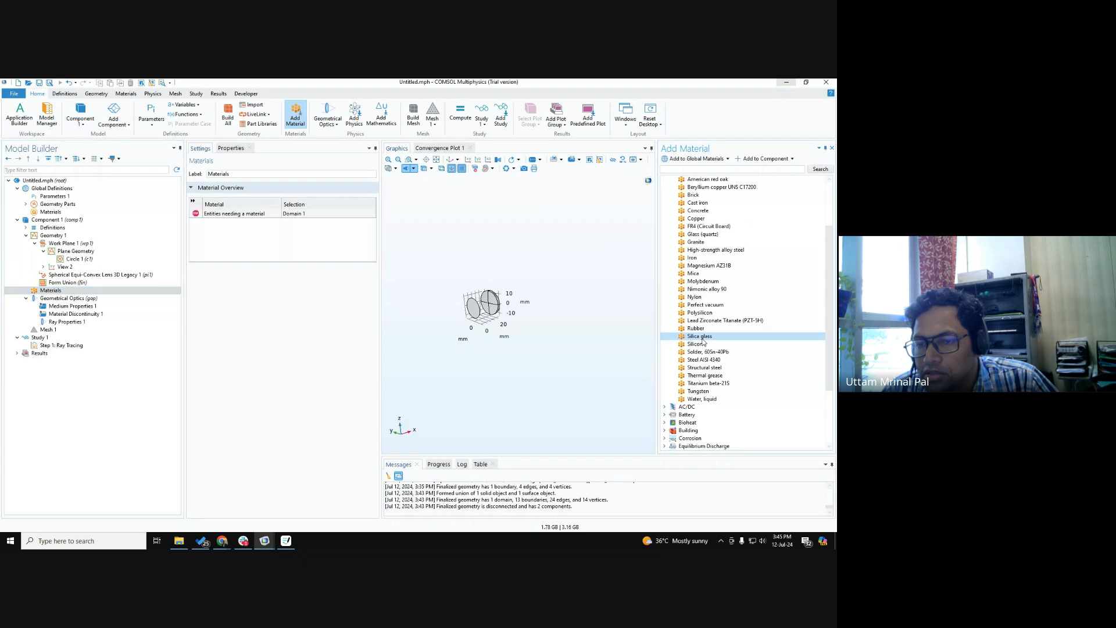
double_click(702, 340)
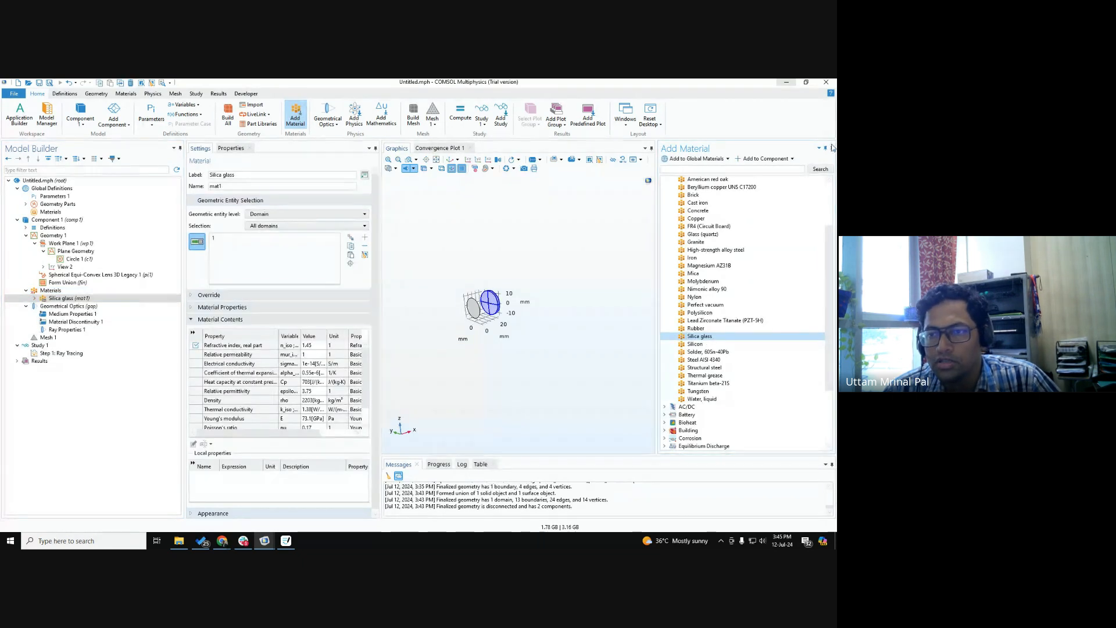
scroll(526, 282, up, 5)
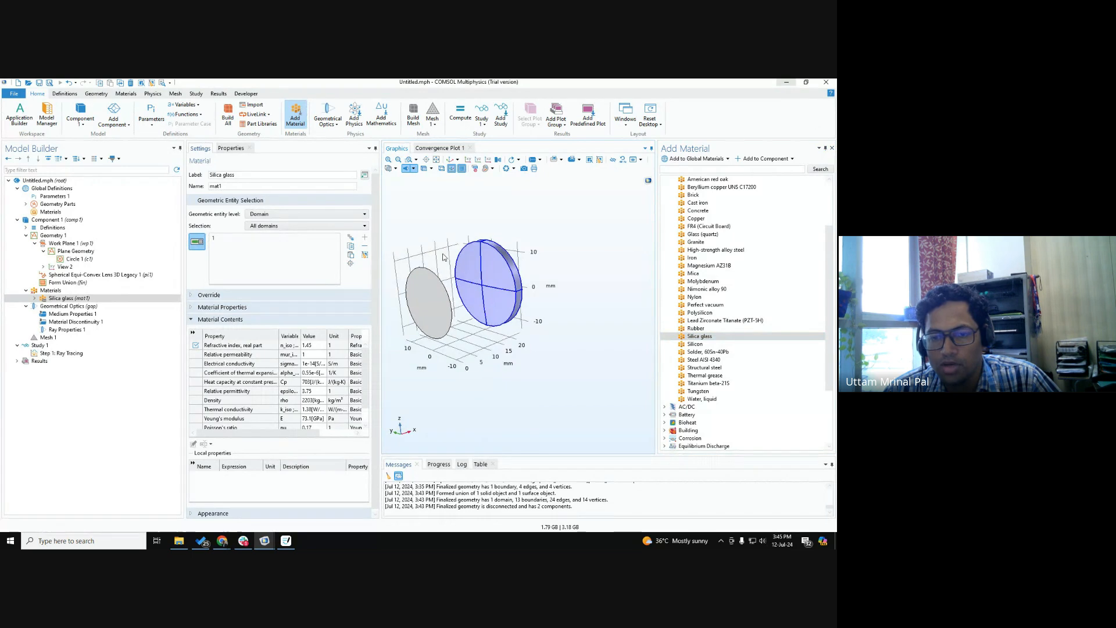
mouse_move(526, 280)
mouse_down()
mouse_move(505, 283)
mouse_move(528, 288)
mouse_up()
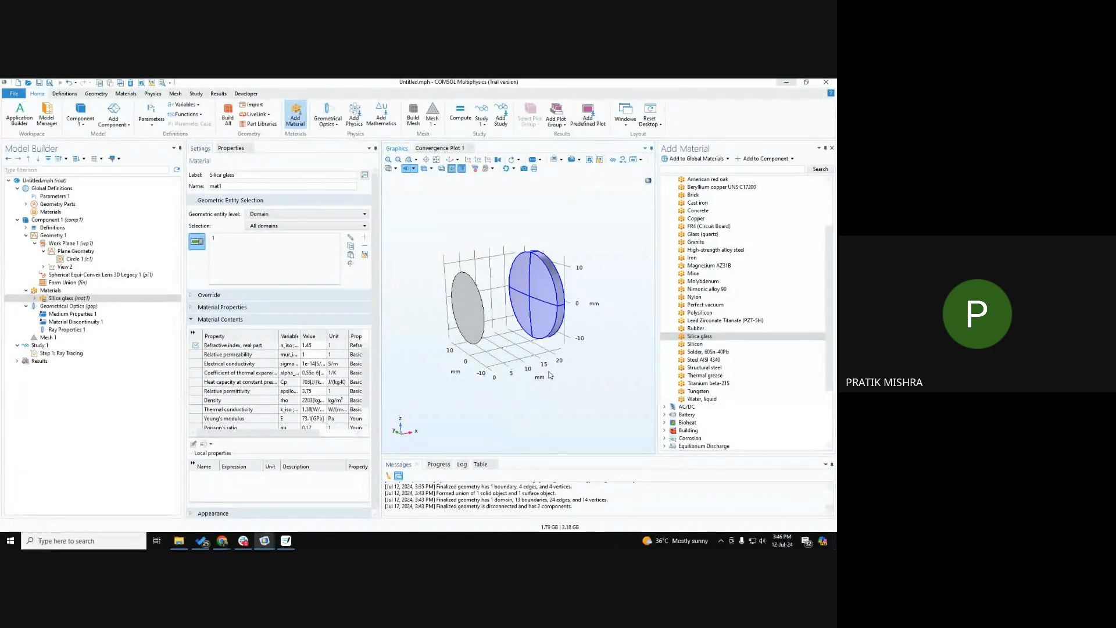
Try a 90 deg rotation angle about the zw-axis for the equi-convex lens part and build all objects.
click(85, 274)
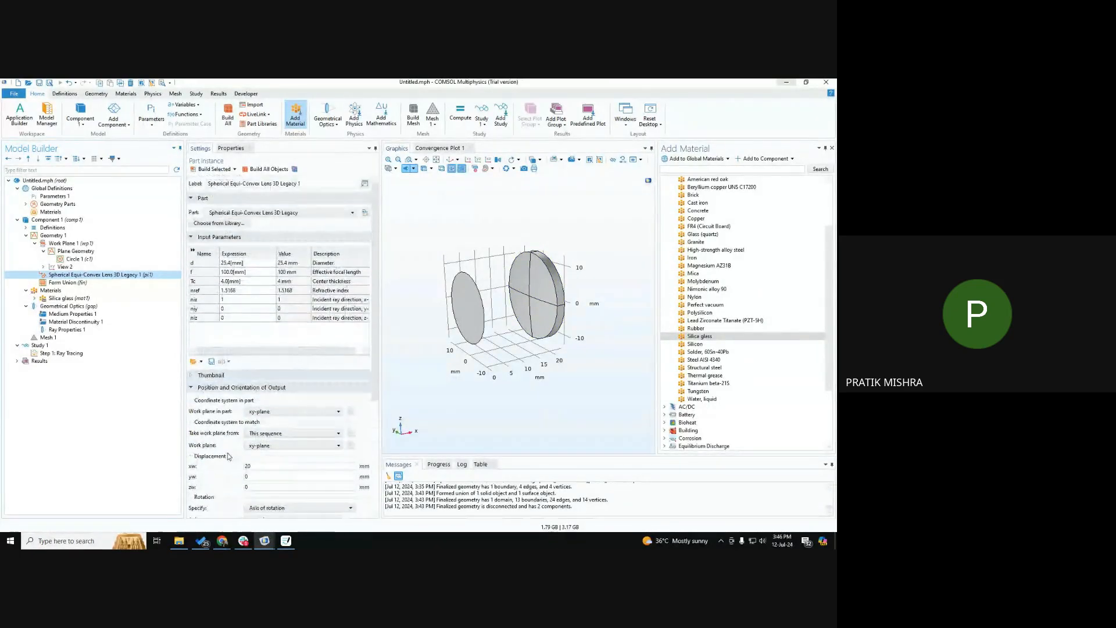
scroll(228, 457, down, 2)
scroll(229, 452, up, 2)
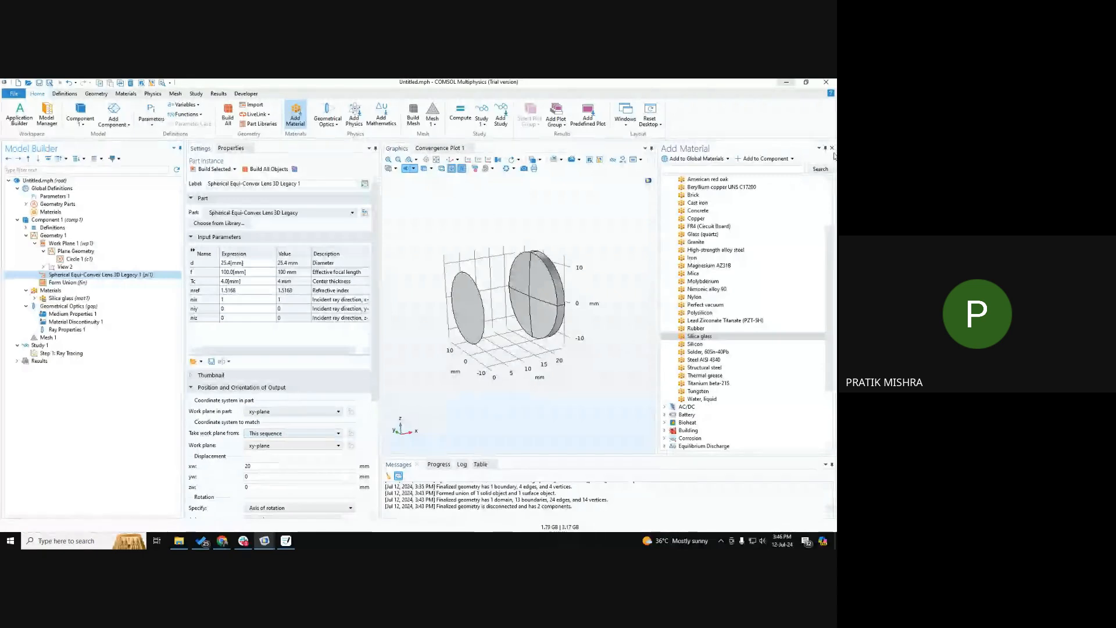
scroll(535, 351, down, 3)
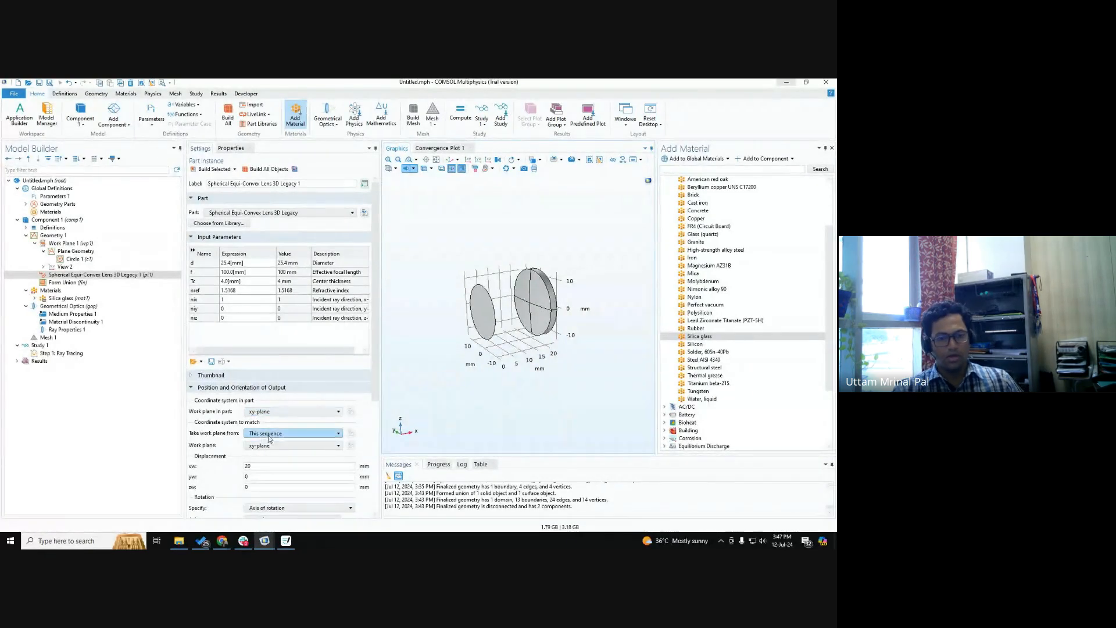
scroll(232, 441, down, 2)
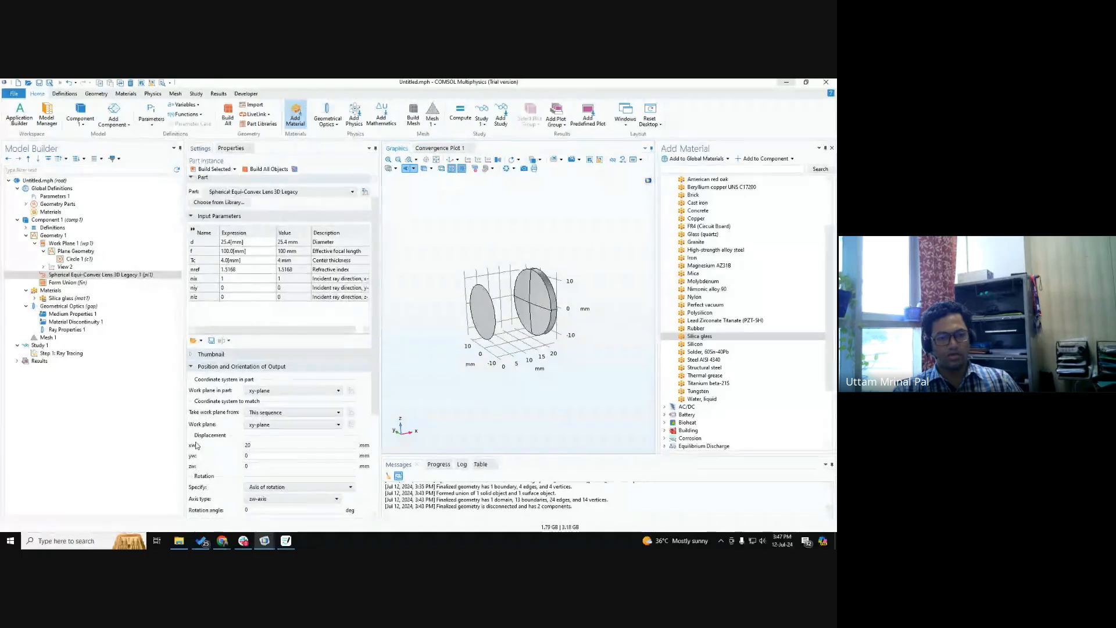
scroll(196, 445, down, 2)
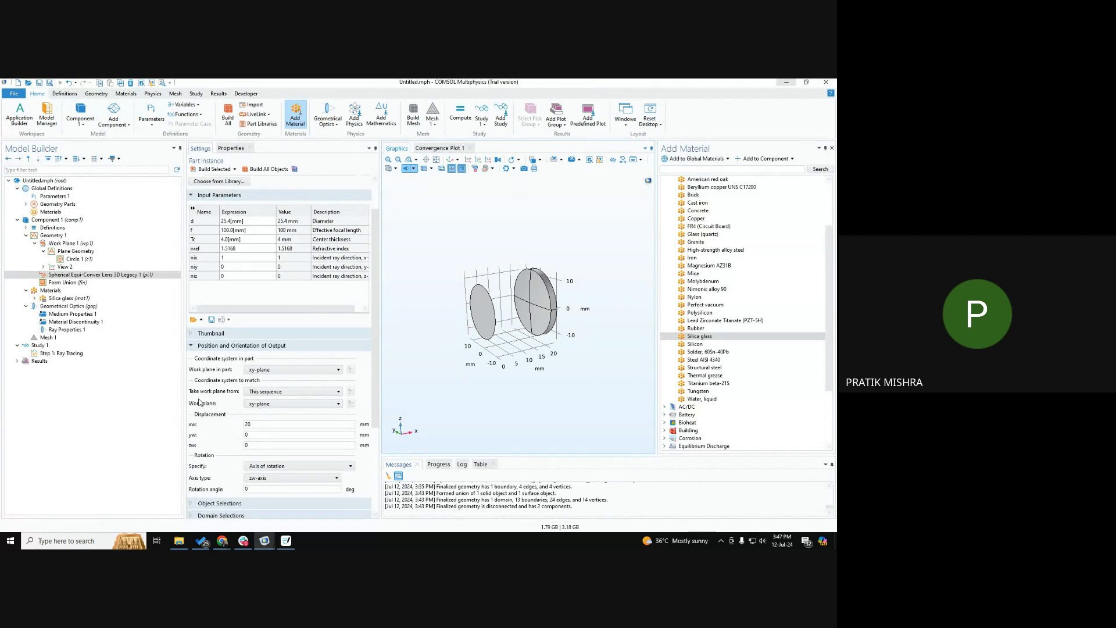
double_click(255, 488)
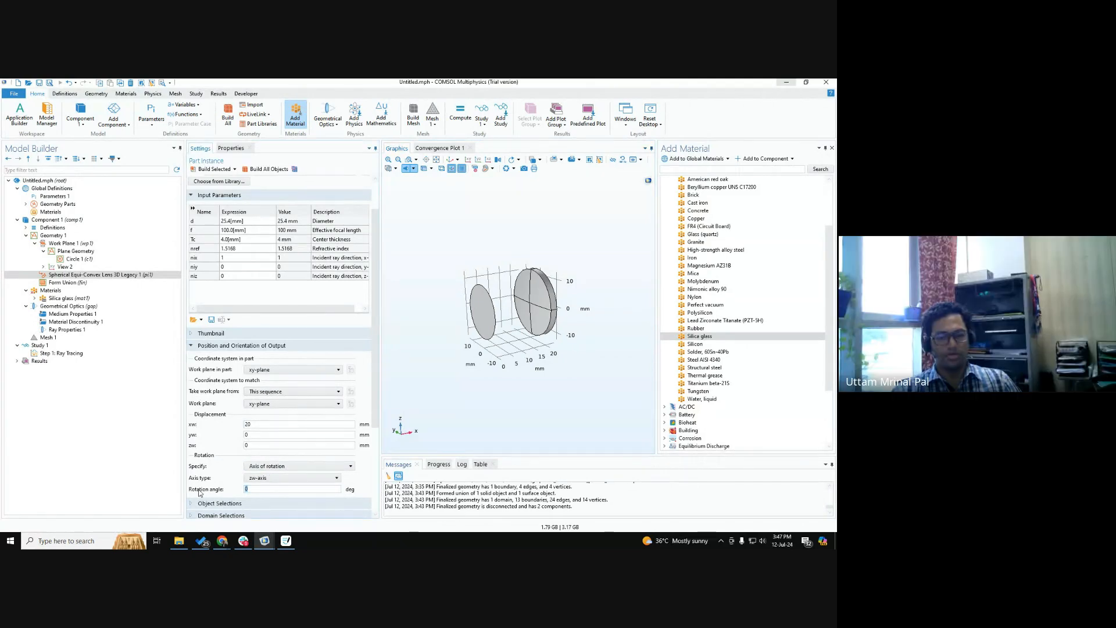
text(90)
click(266, 168)
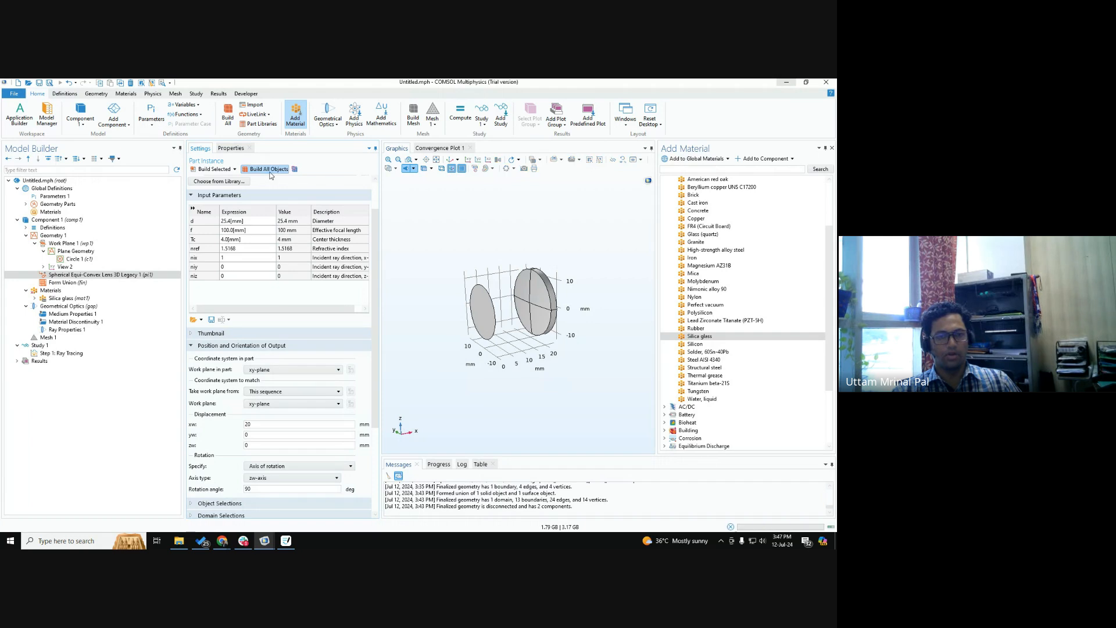
Set the lens part's rotation angle back to 0 deg and rebuild all objects, keeping zw-axis as the axis type.
drag(256, 489, 234, 486)
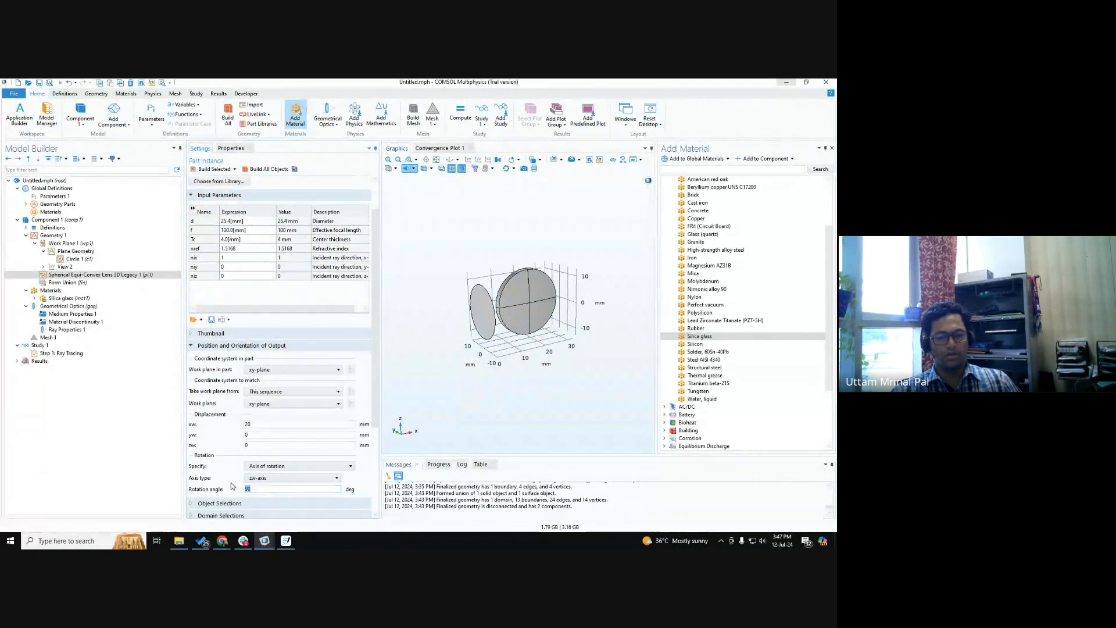
text(0)
click(267, 169)
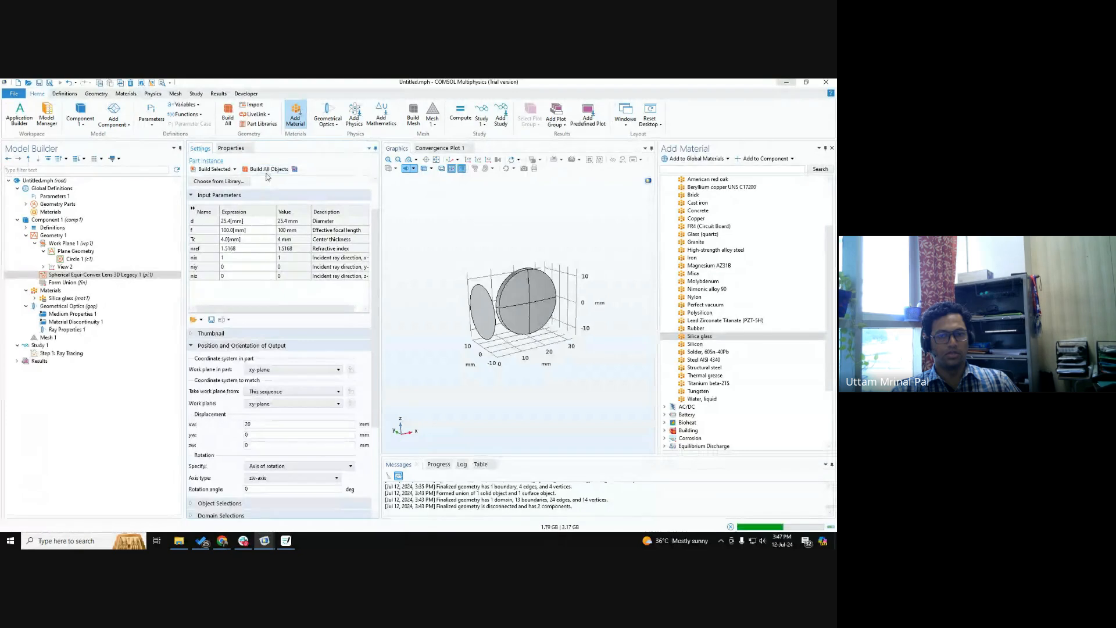
click(298, 477)
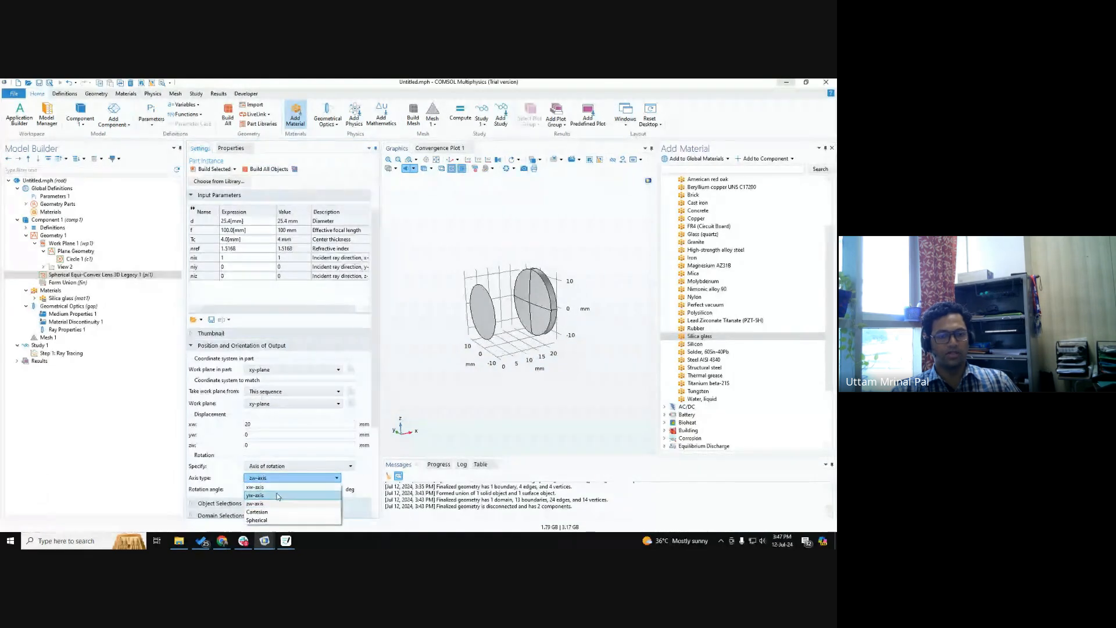
click(287, 480)
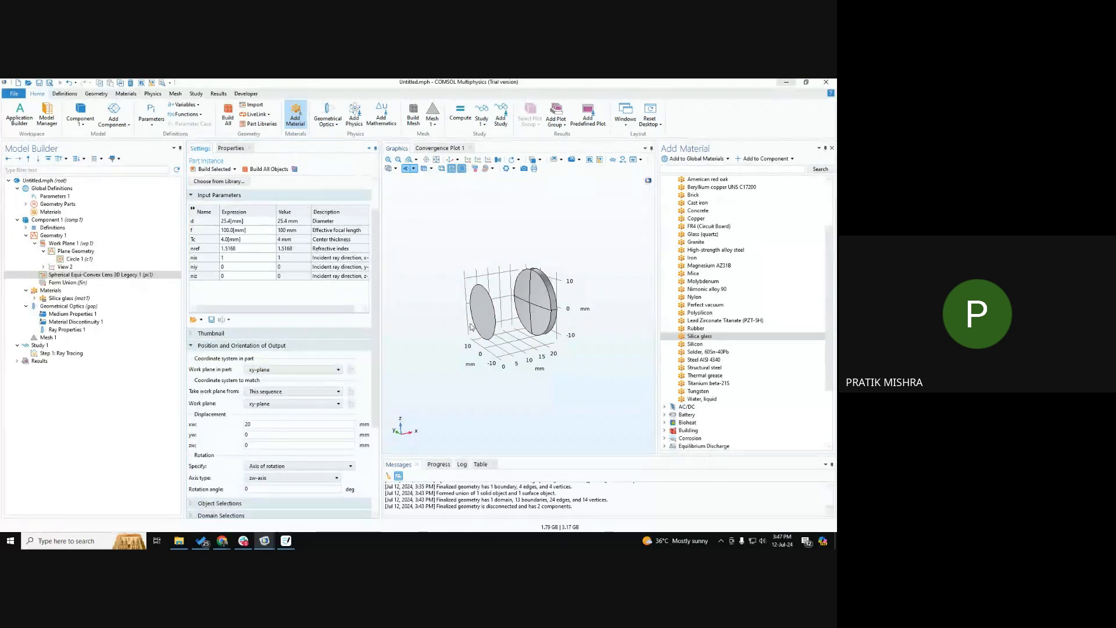
drag(470, 327, 527, 317)
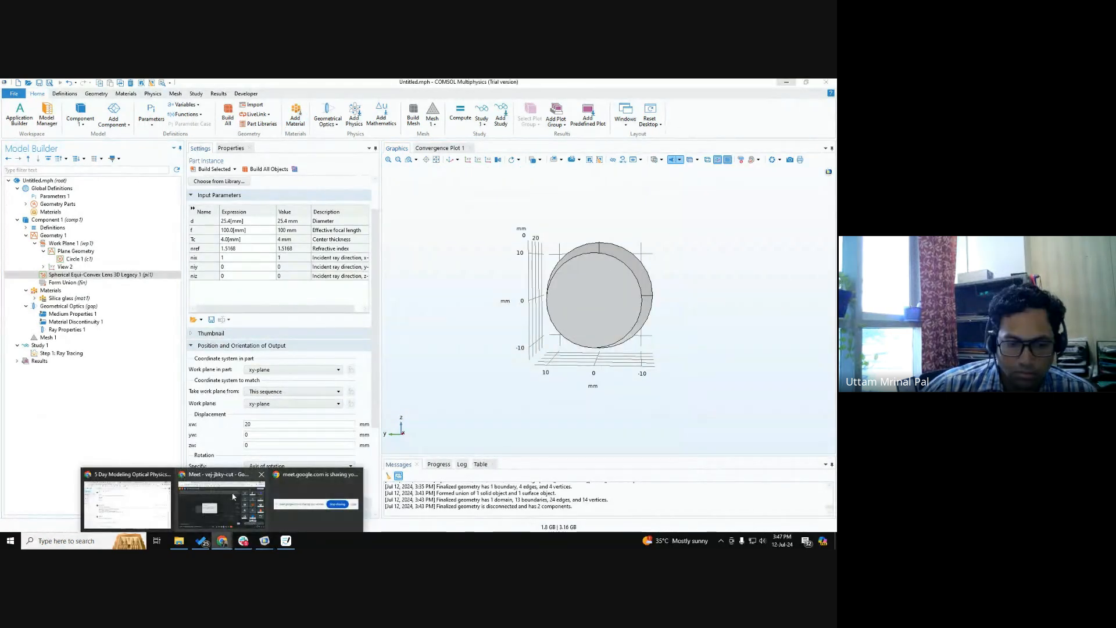
click(223, 506)
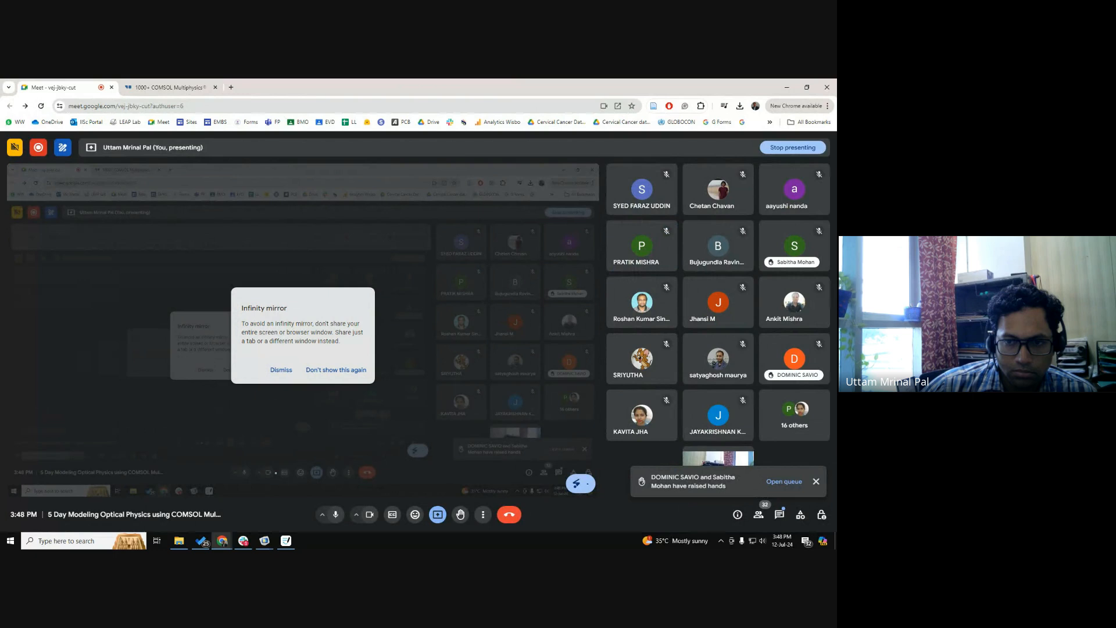
click(438, 515)
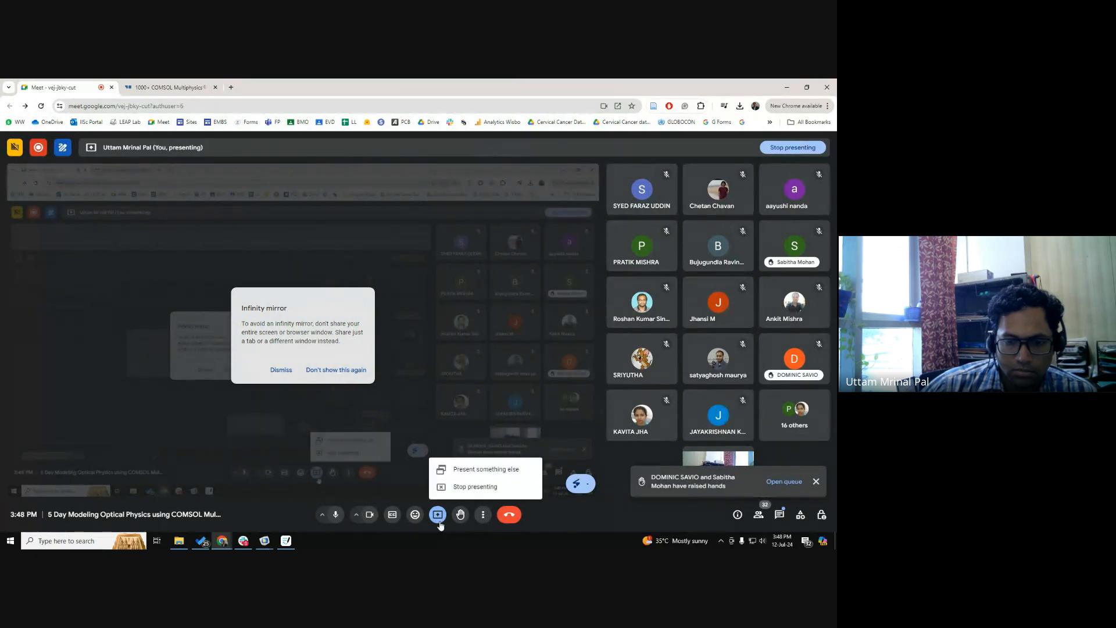
click(465, 493)
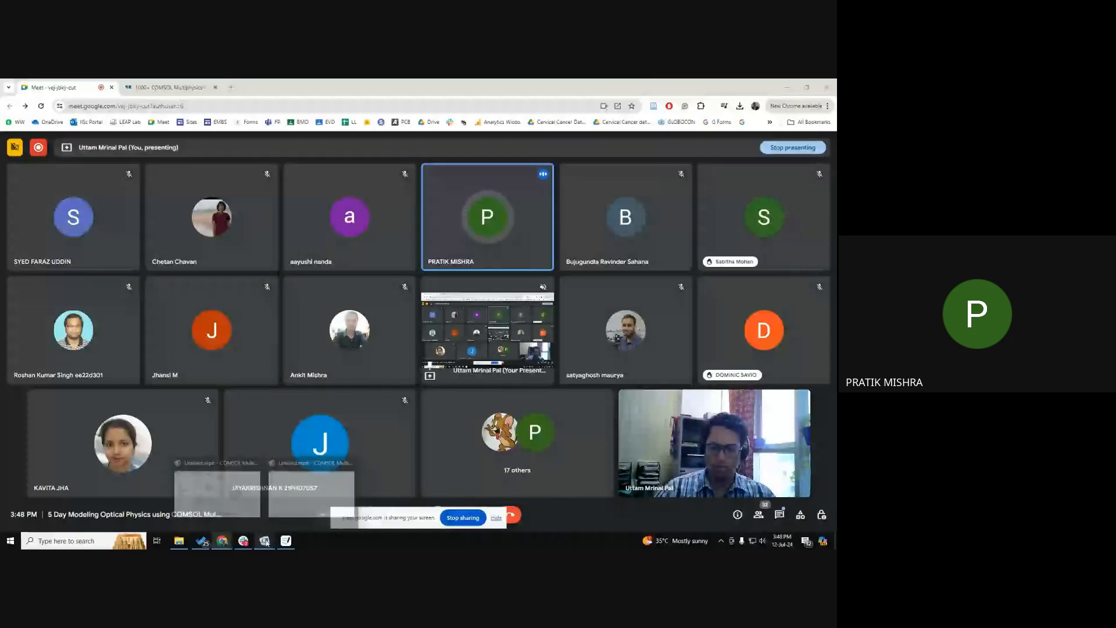
click(311, 494)
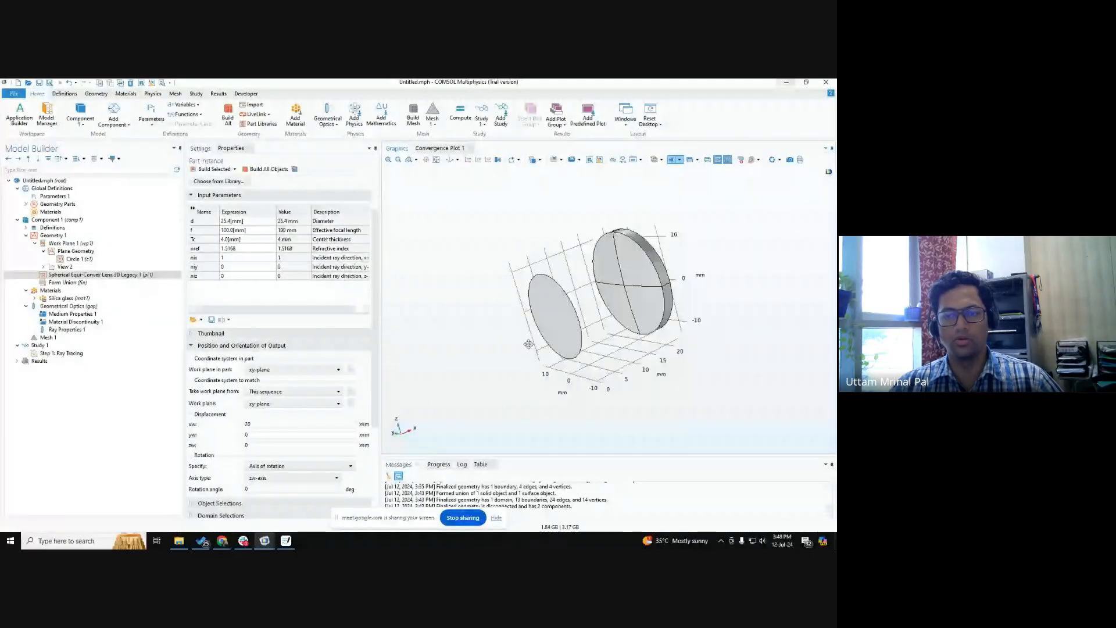
Rebuild the Form Union geometry and check the domain assigned to the Silica glass material.
drag(528, 344, 529, 365)
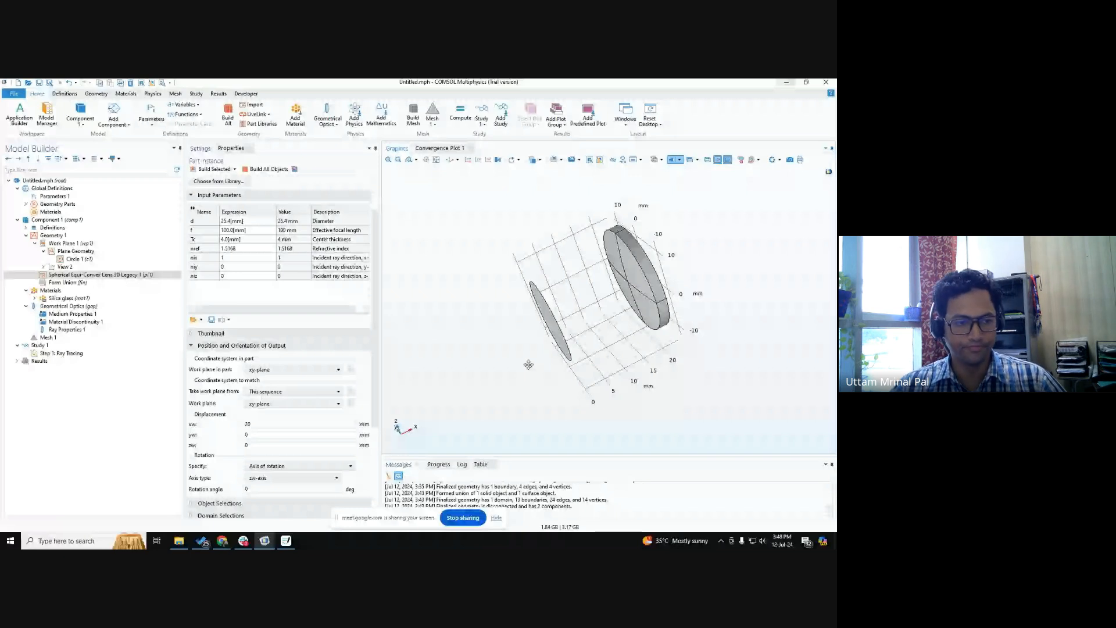
click(254, 169)
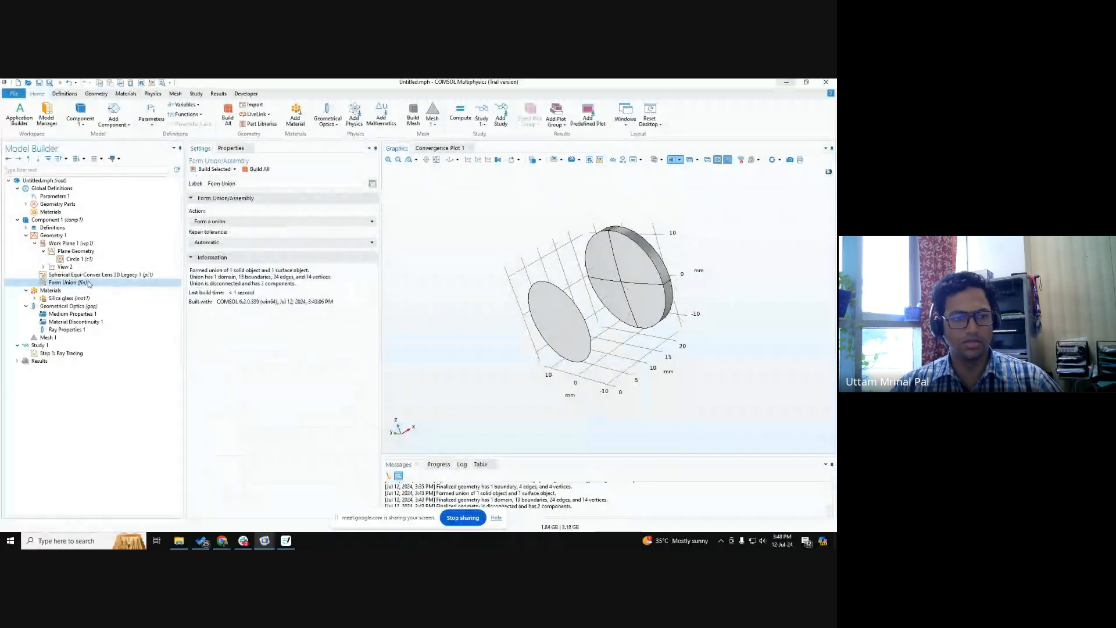
click(68, 299)
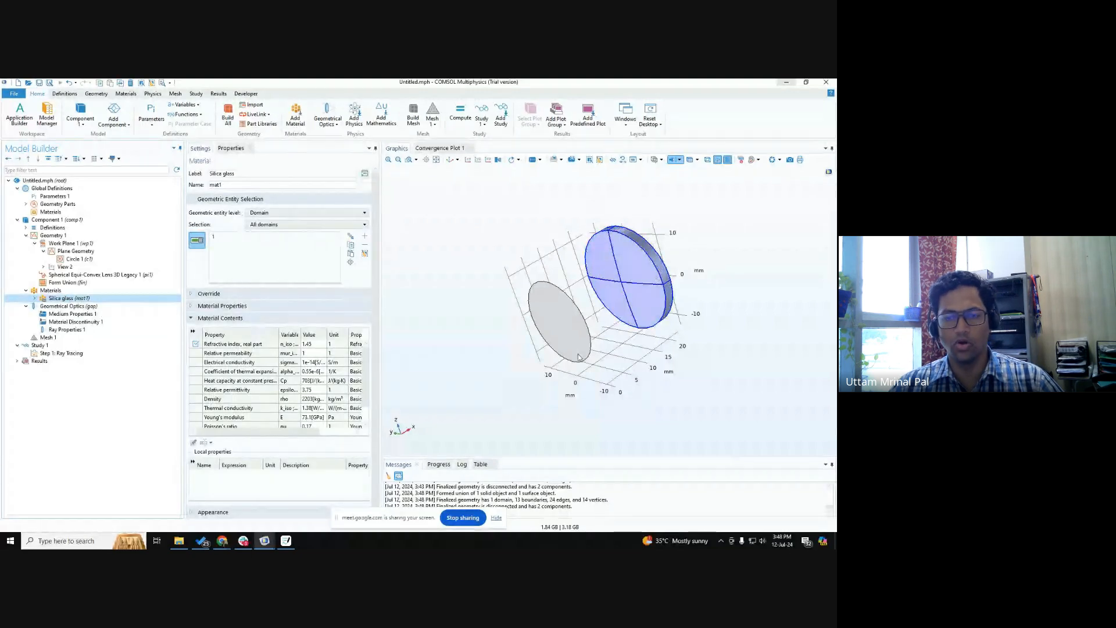
drag(578, 356, 547, 366)
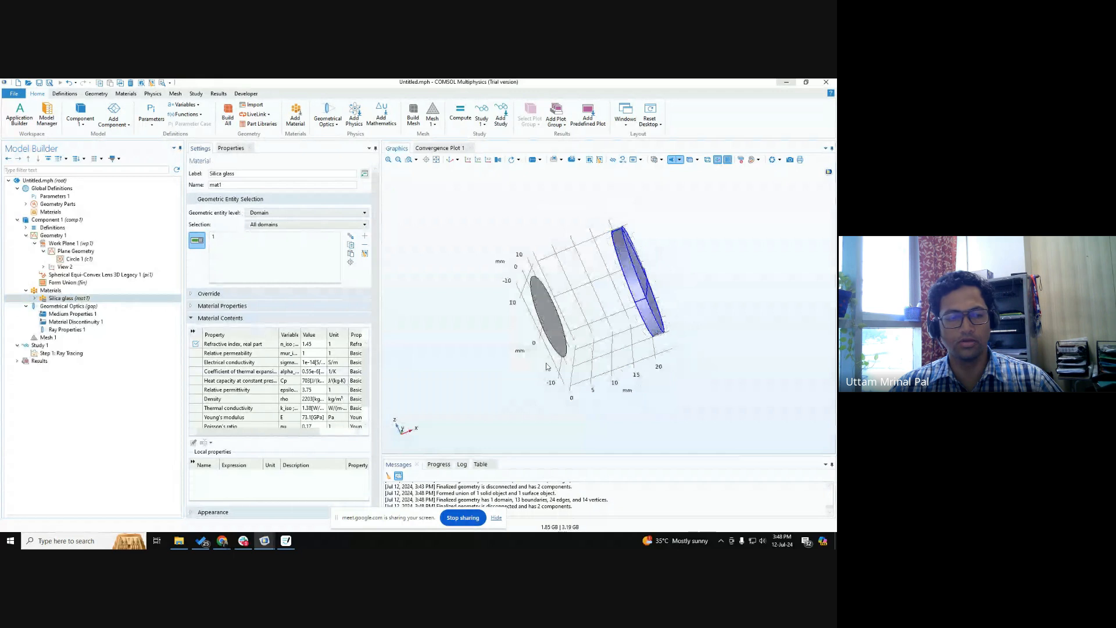
Add a Release from Boundary feature to the Geometrical Optics interface, with the circular source facing the view.
click(118, 306)
right_click(121, 308)
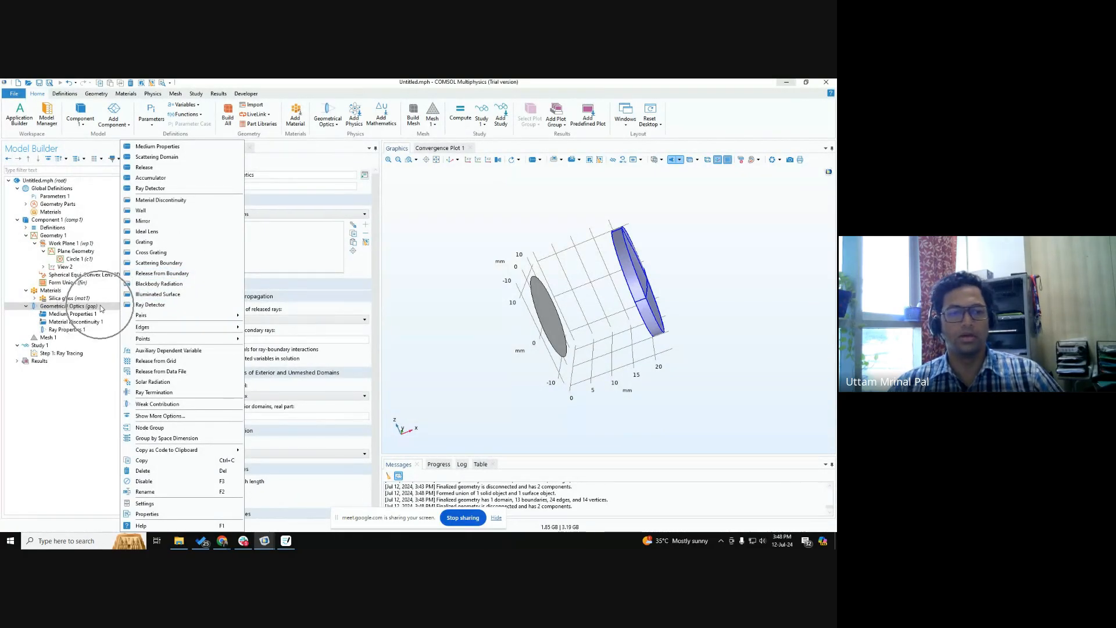
click(161, 275)
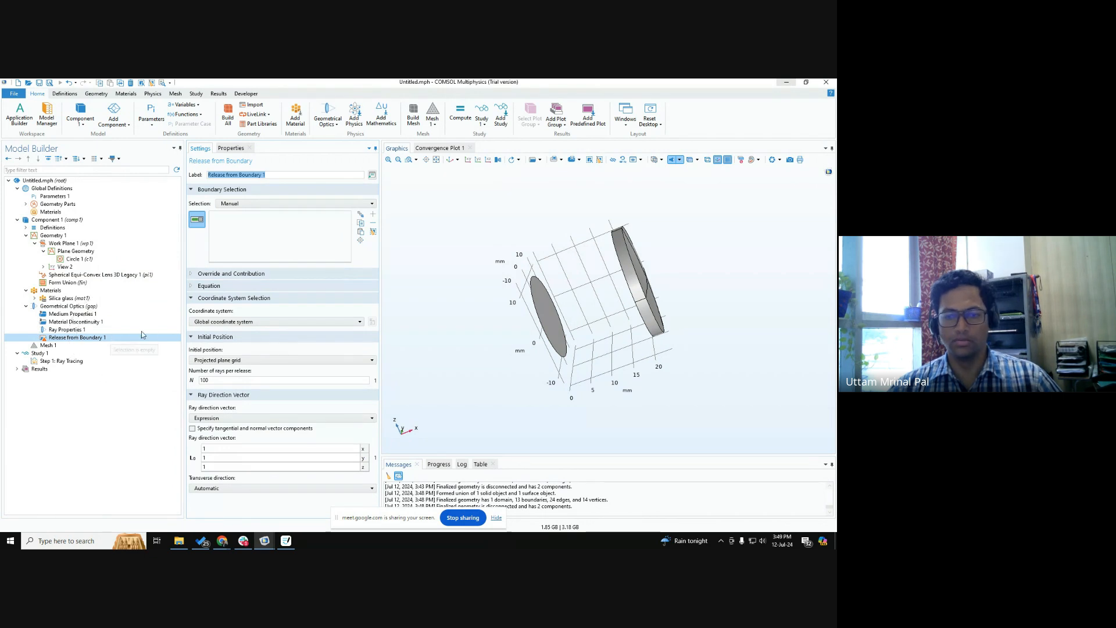
drag(489, 328, 468, 327)
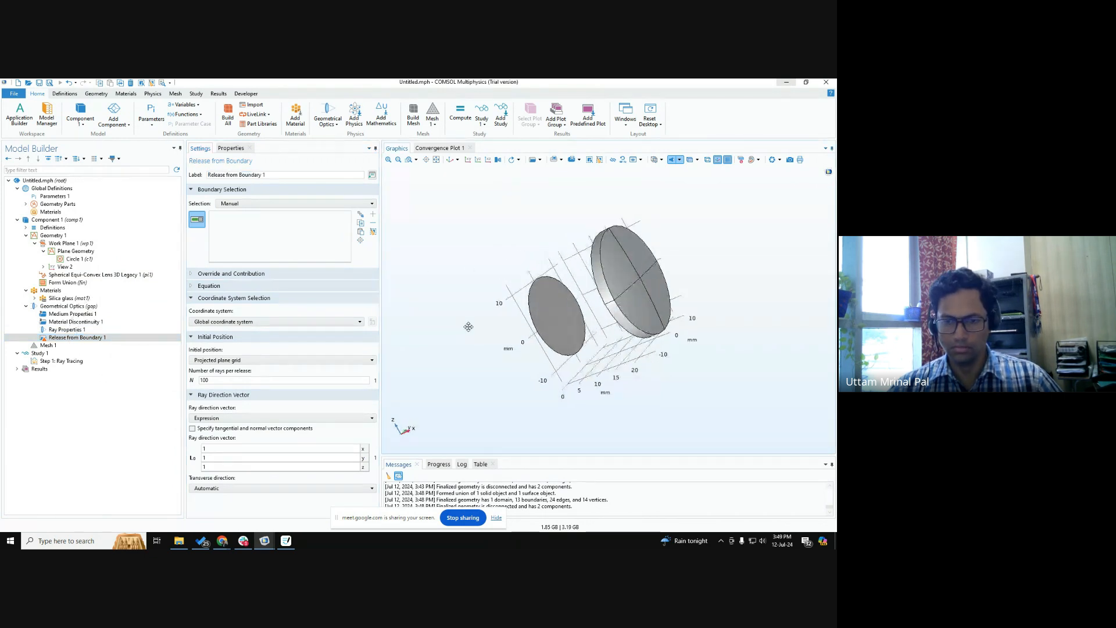
Assign the circular source surface as the boundary from which the rays are released.
click(567, 317)
drag(567, 318, 519, 336)
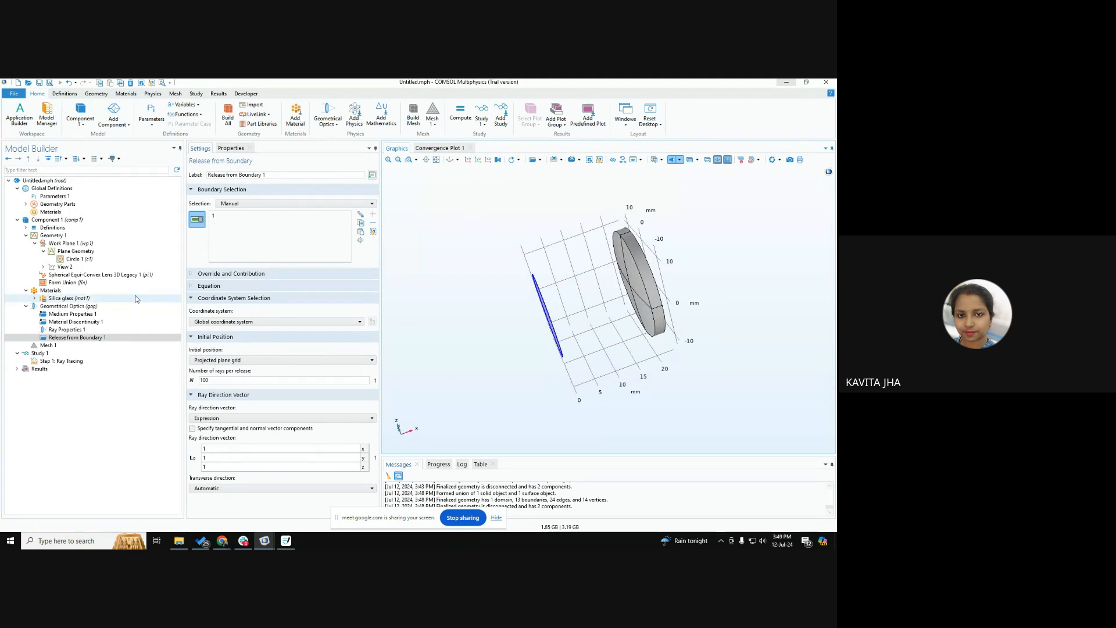
Review the Geometrical Optics interface settings and the list of features that can be added to it.
click(118, 306)
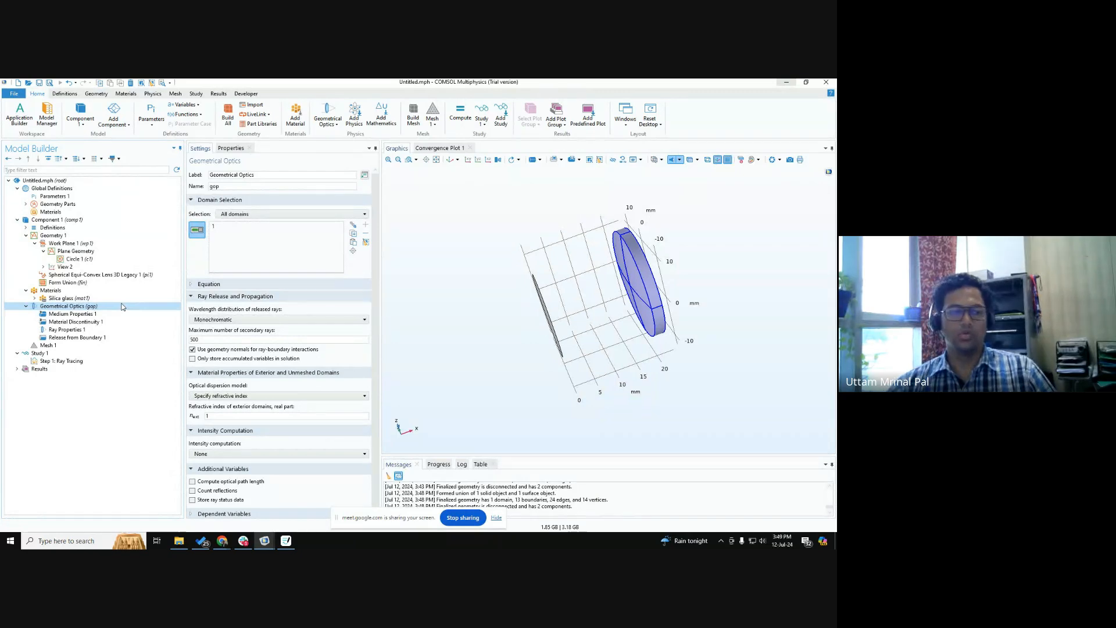
key(ctrl)
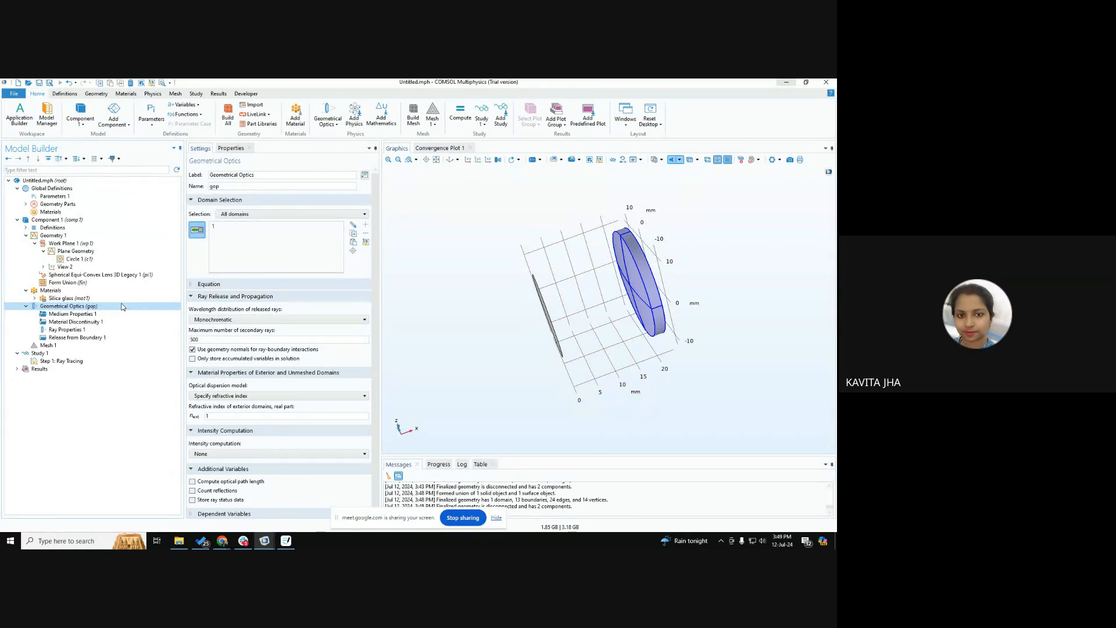
right_click(123, 307)
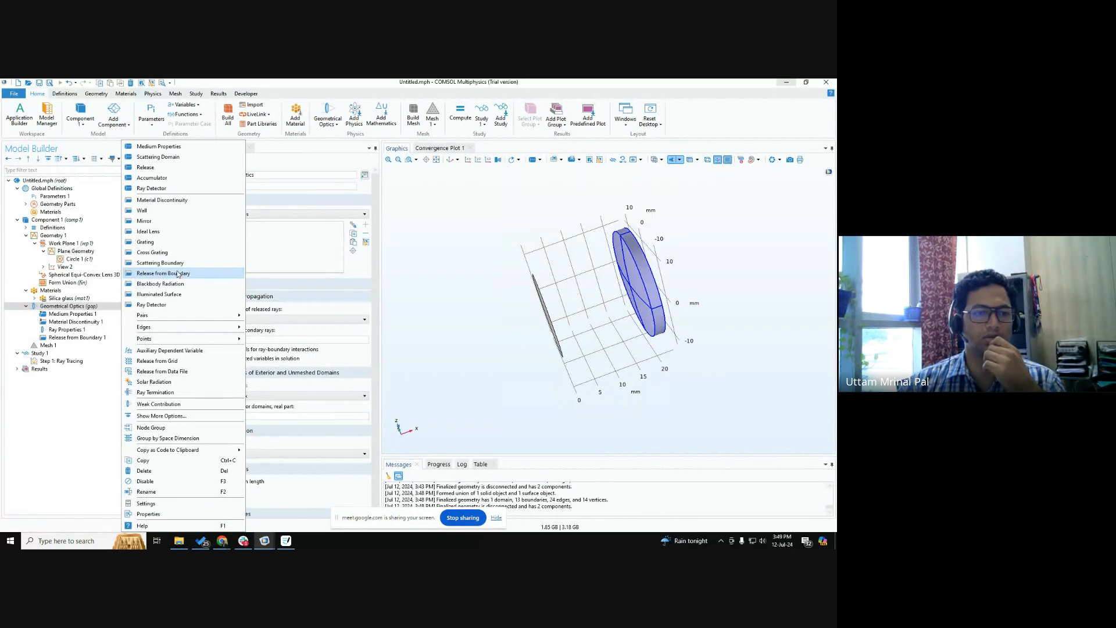
click(77, 415)
Switch to Google Chrome and examine the Geometrical Optics node in the reference COMSOL demonstration.
mouse_move(222, 540)
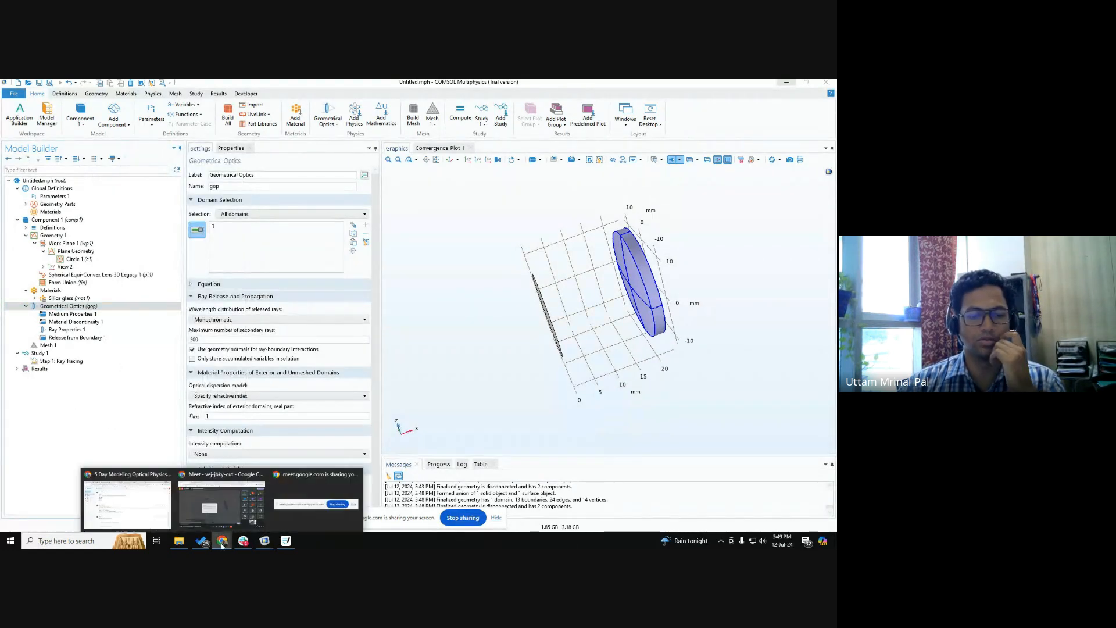
click(223, 504)
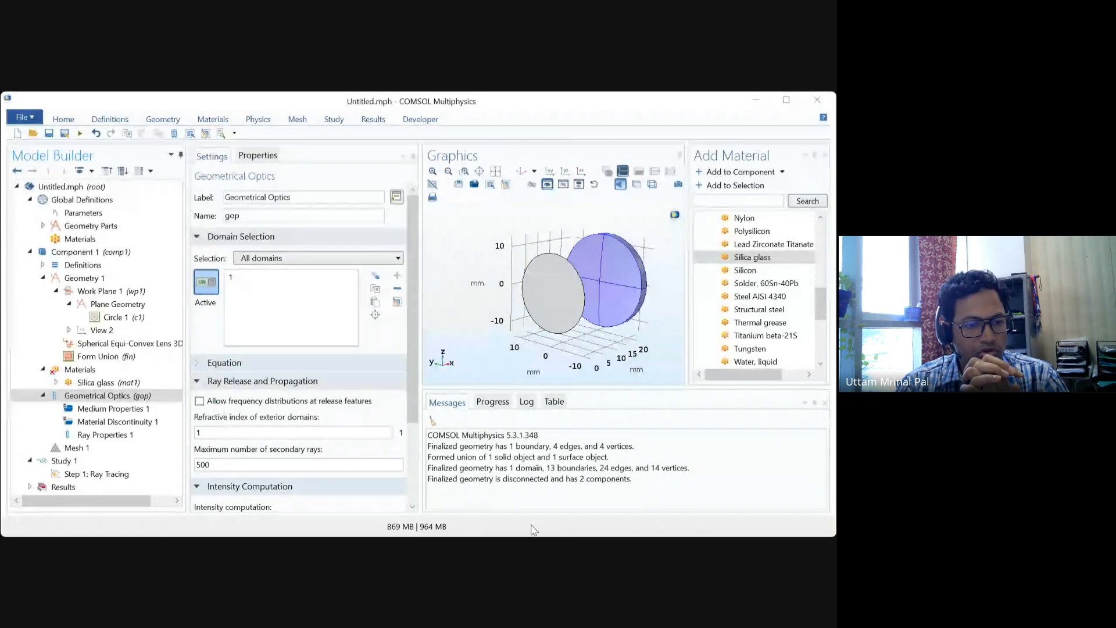
click(101, 395)
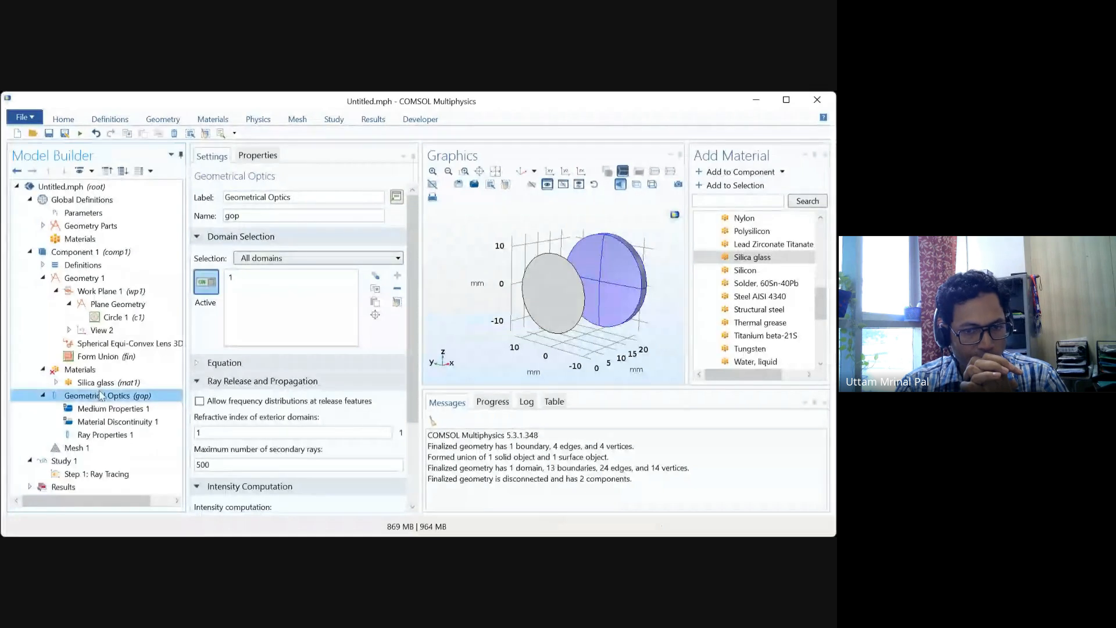
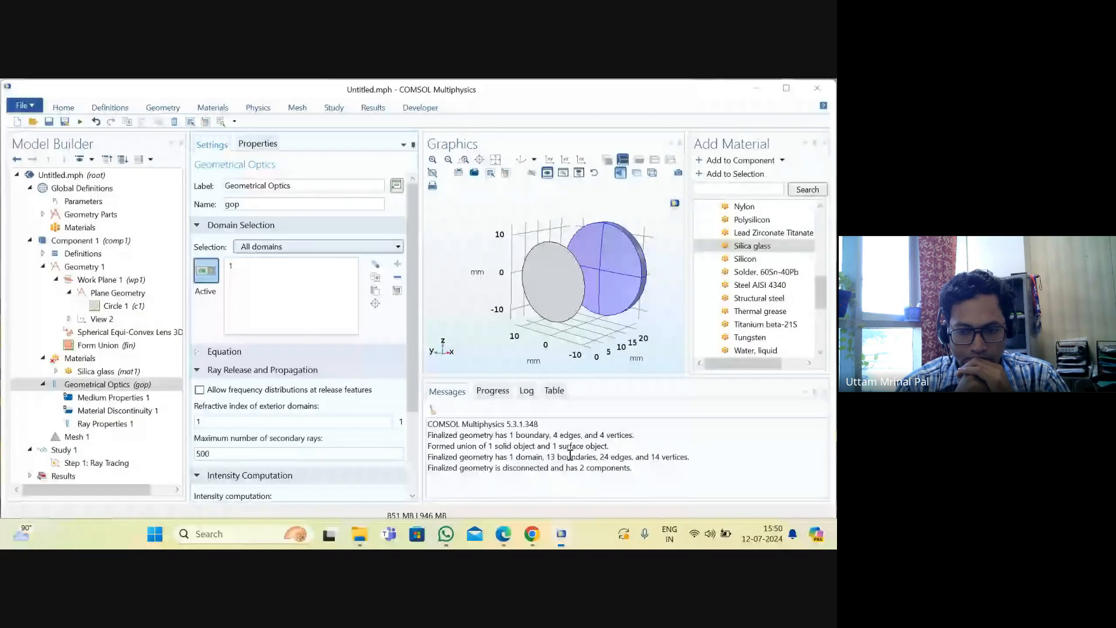
Review the list of features that can be added to the Geometrical Optics interface in the shared model.
click(120, 386)
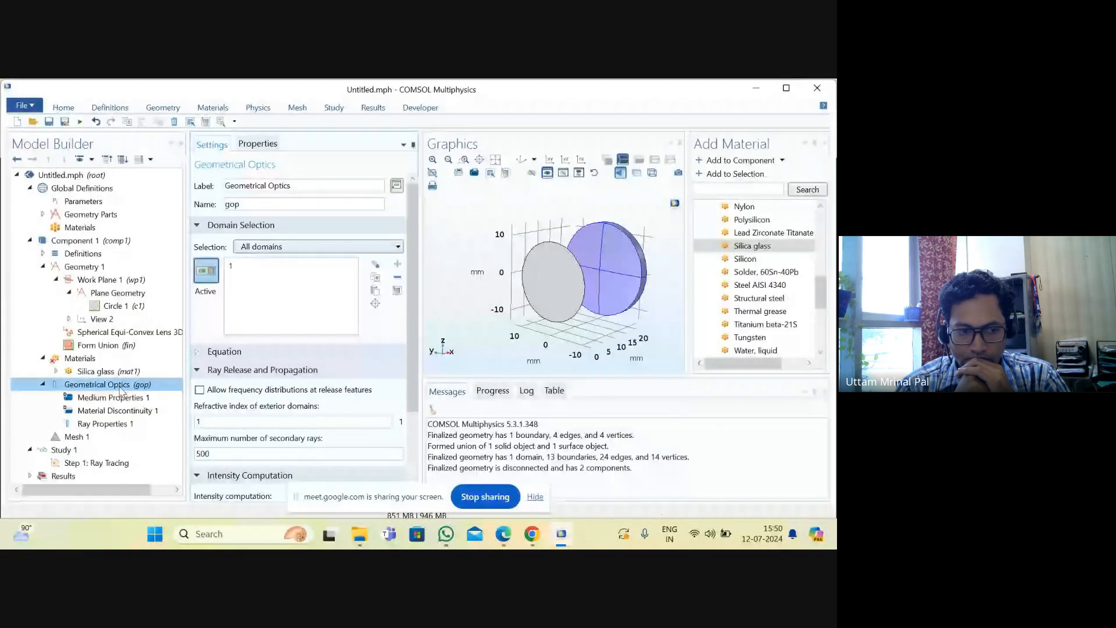
right_click(120, 389)
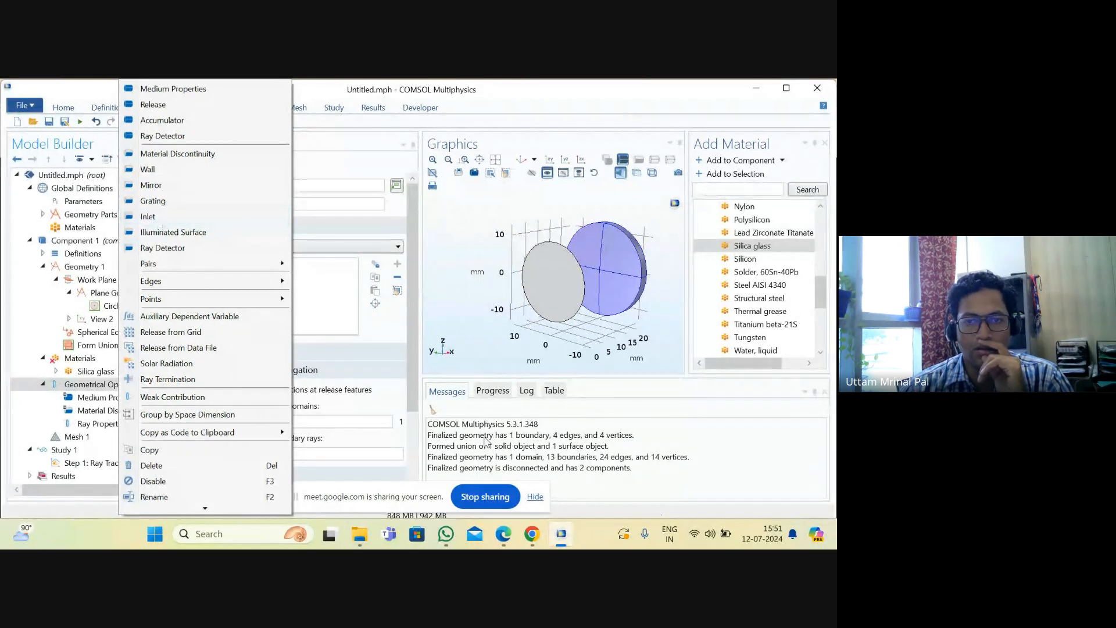
mouse_move(503, 534)
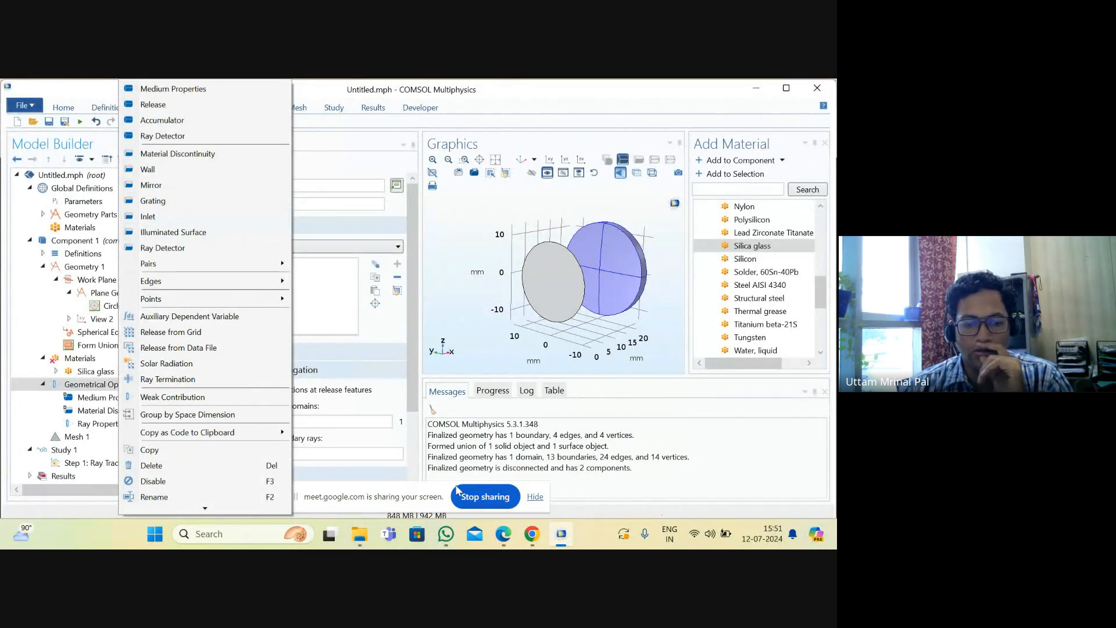
click(459, 495)
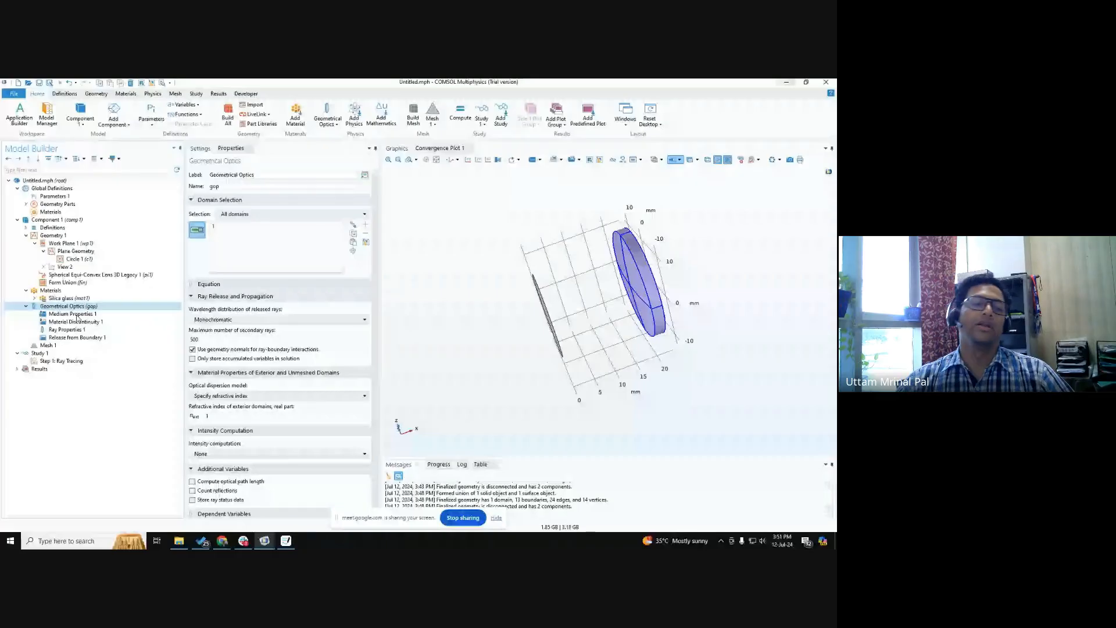
Set the number of rays per release to 10 for the Release from Boundary feature on the circular source.
click(66, 338)
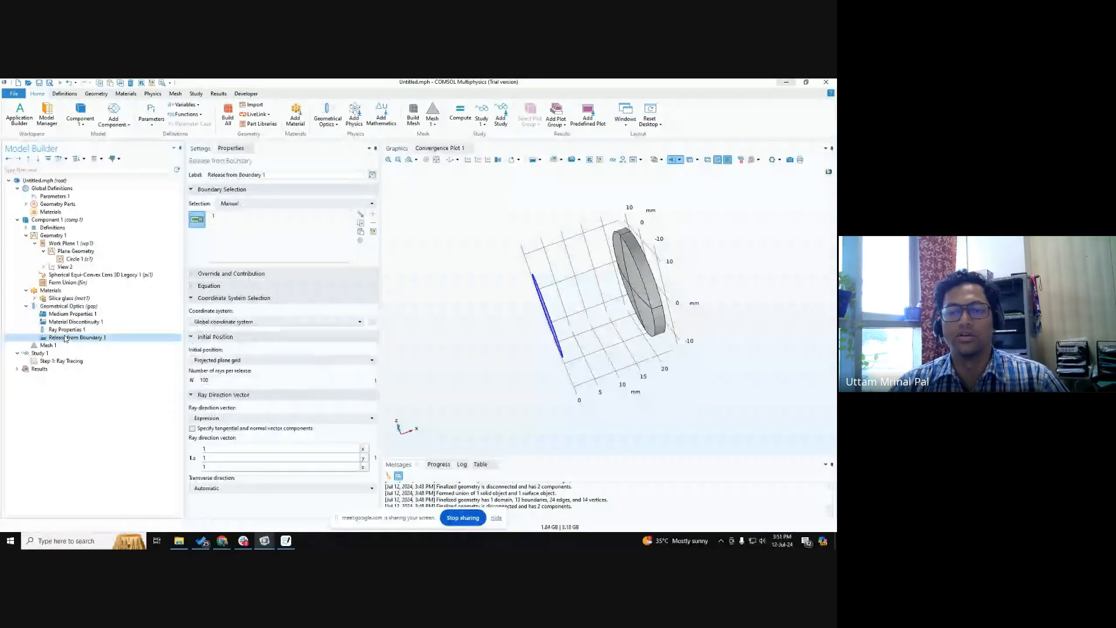
drag(495, 360, 471, 339)
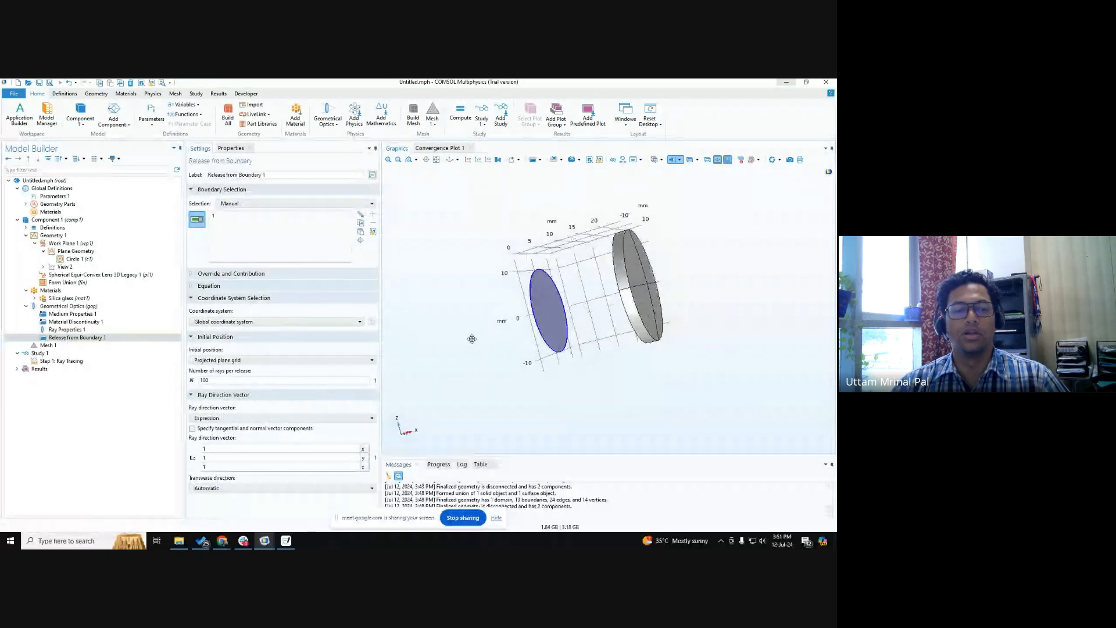
click(118, 340)
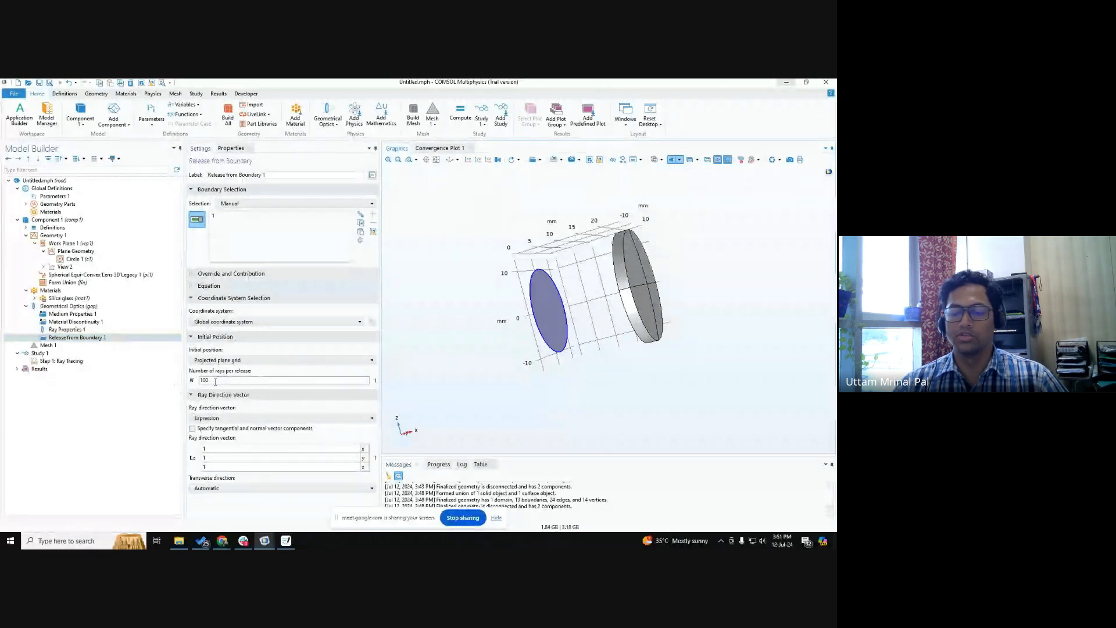
drag(213, 382, 170, 375)
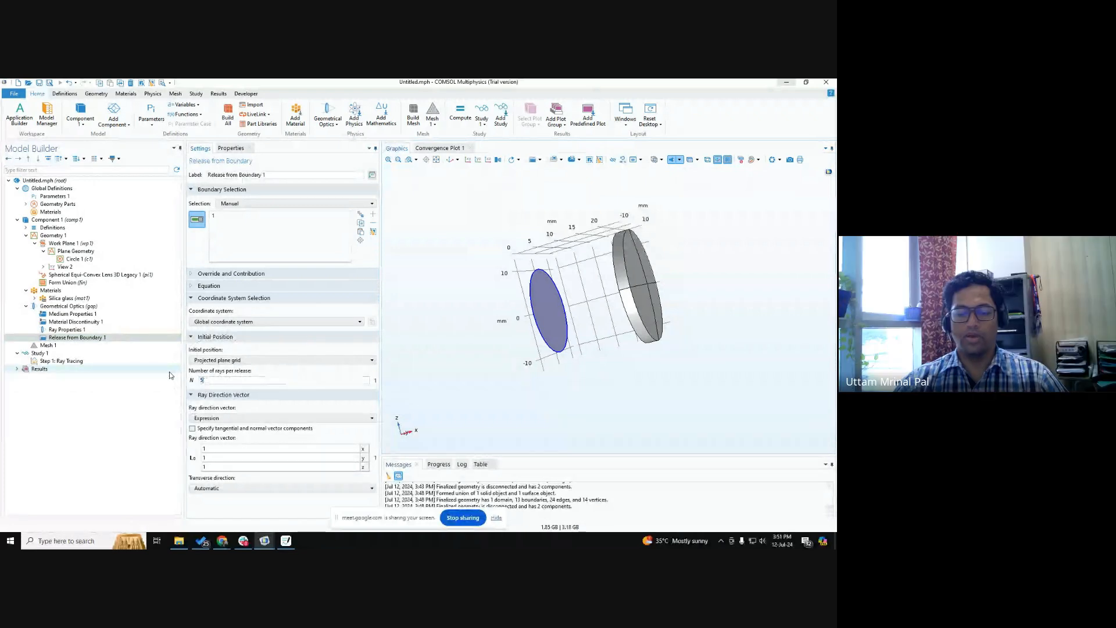
text(10)
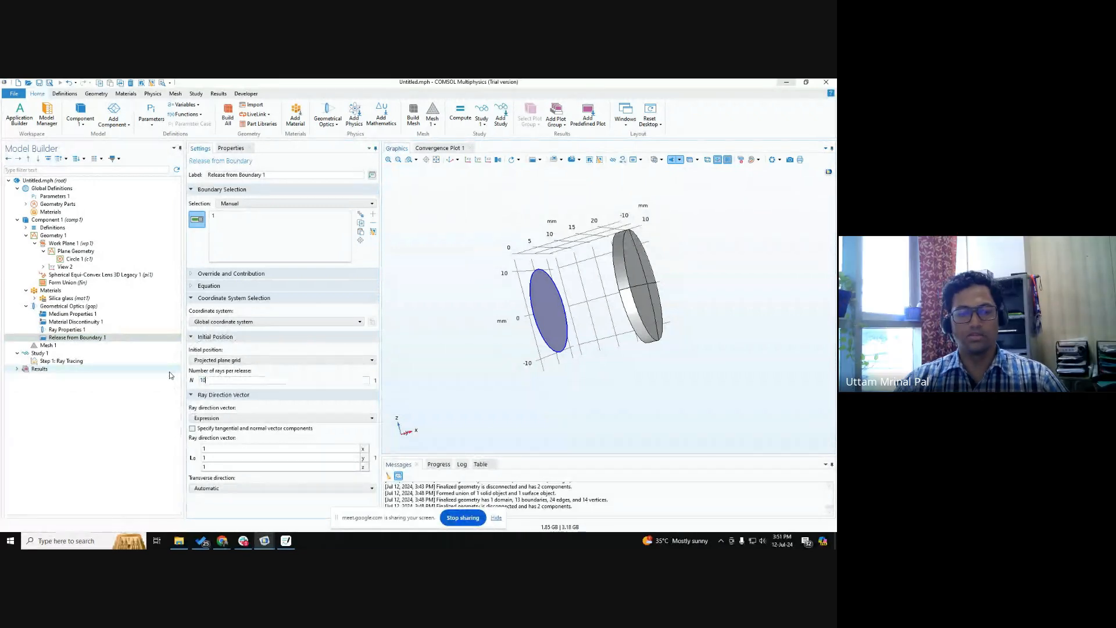
Review the initial position options available for the boundary ray release.
click(262, 359)
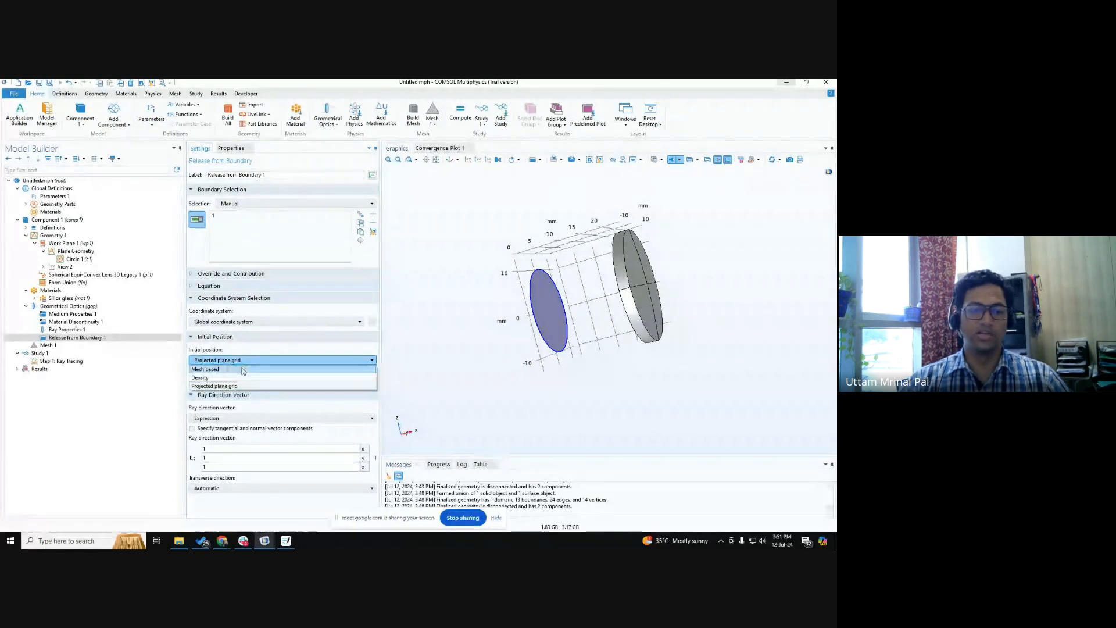
click(248, 348)
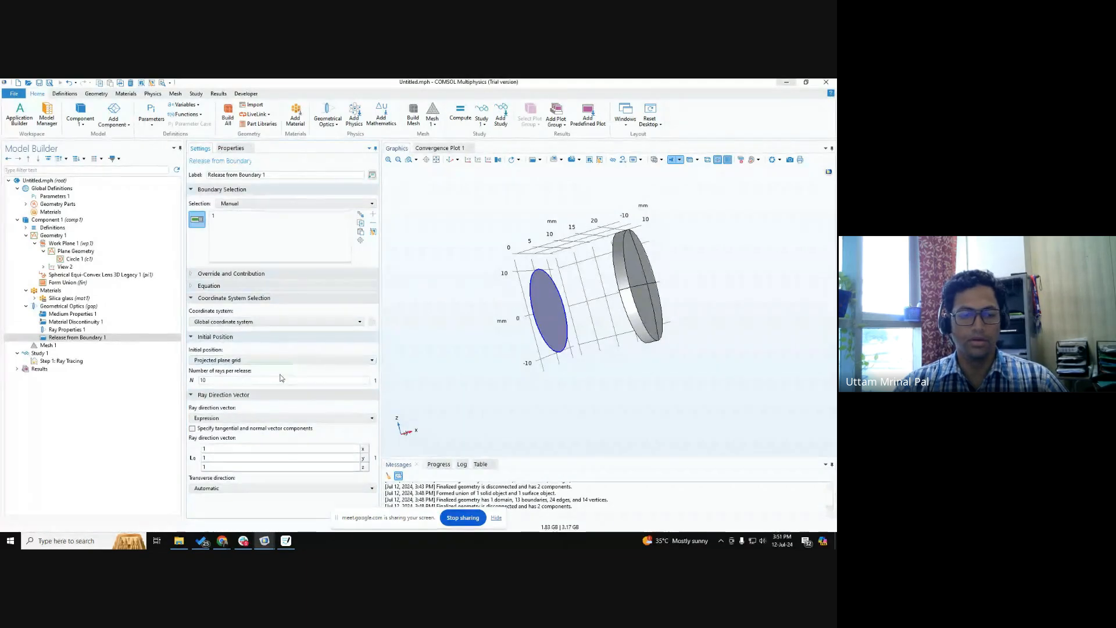
click(220, 360)
click(220, 361)
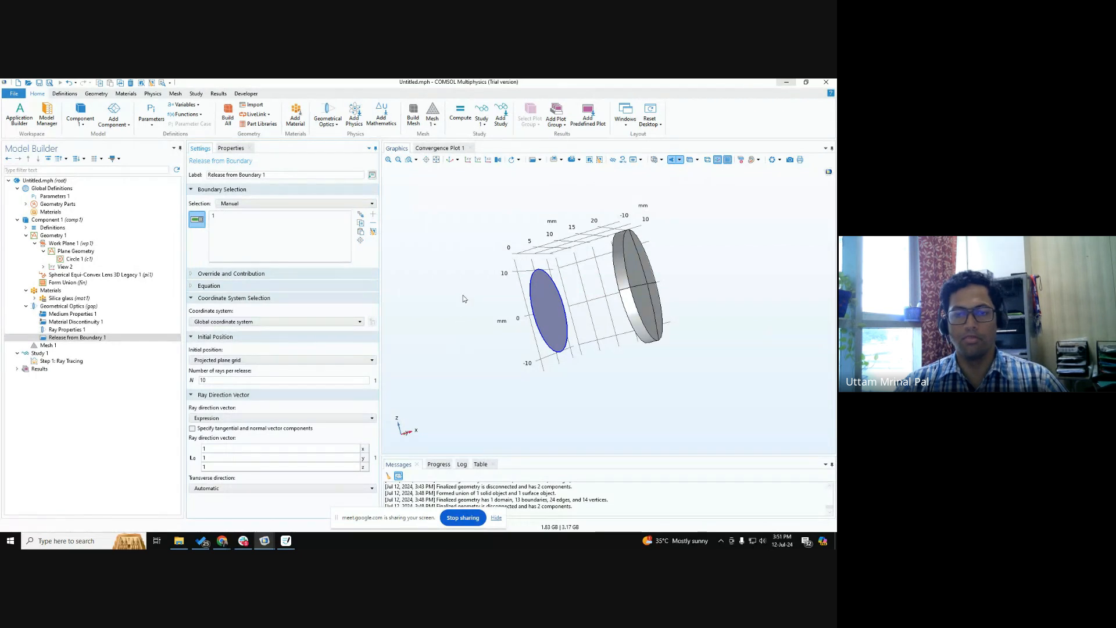
Set the ray direction vector to 1, 0, 0 so the rays travel along x from the source toward the lens.
mouse_move(503, 376)
mouse_down()
mouse_move(500, 388)
mouse_move(499, 375)
mouse_up()
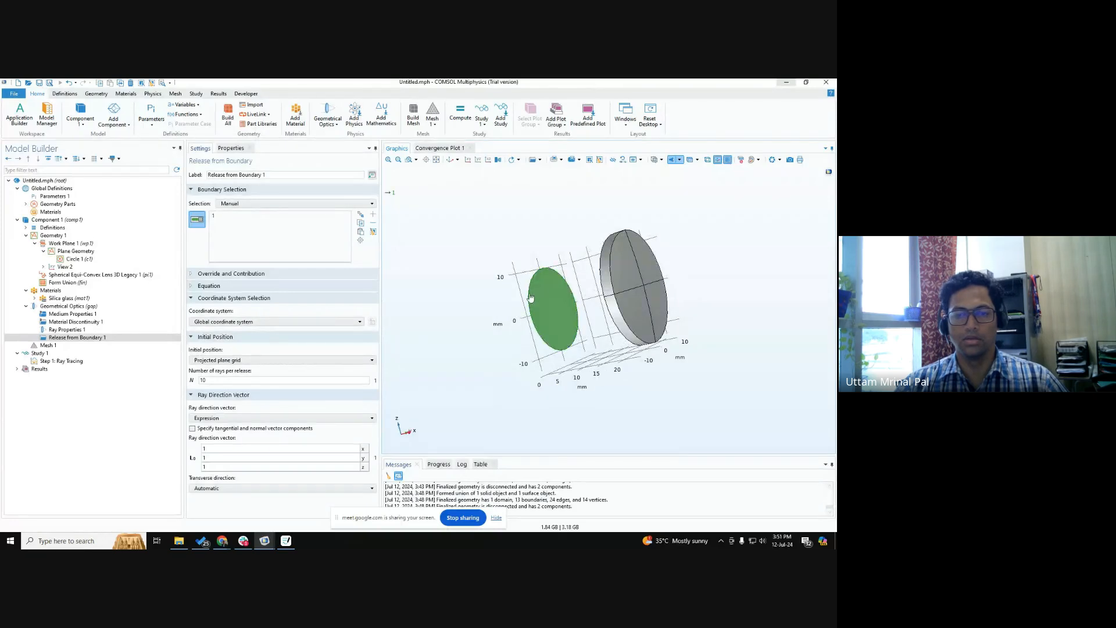
drag(544, 317, 461, 348)
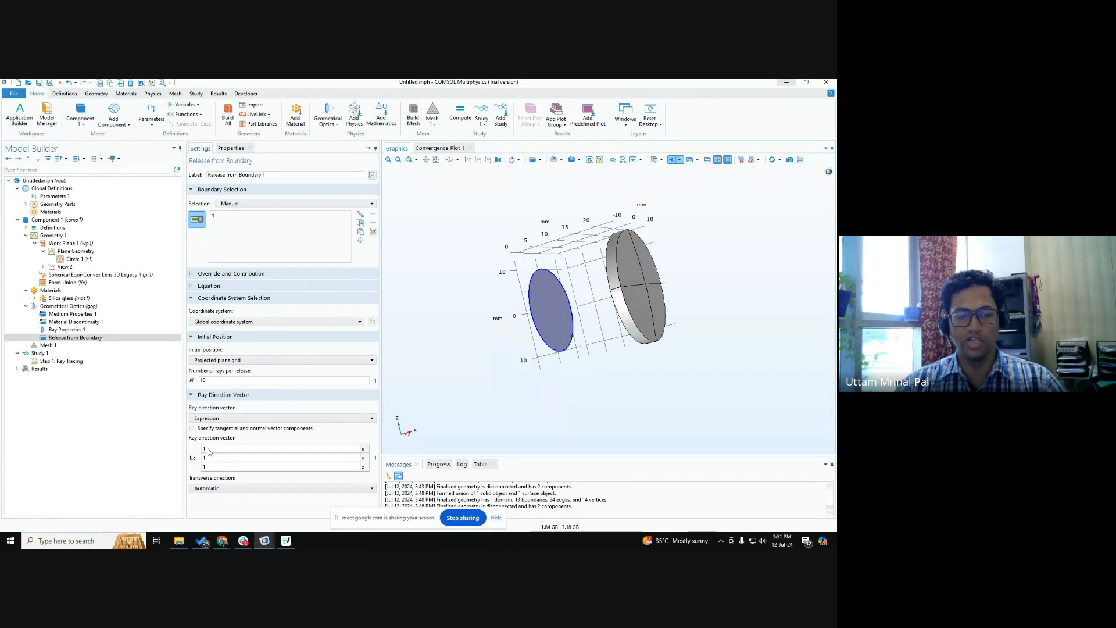
drag(429, 368, 451, 389)
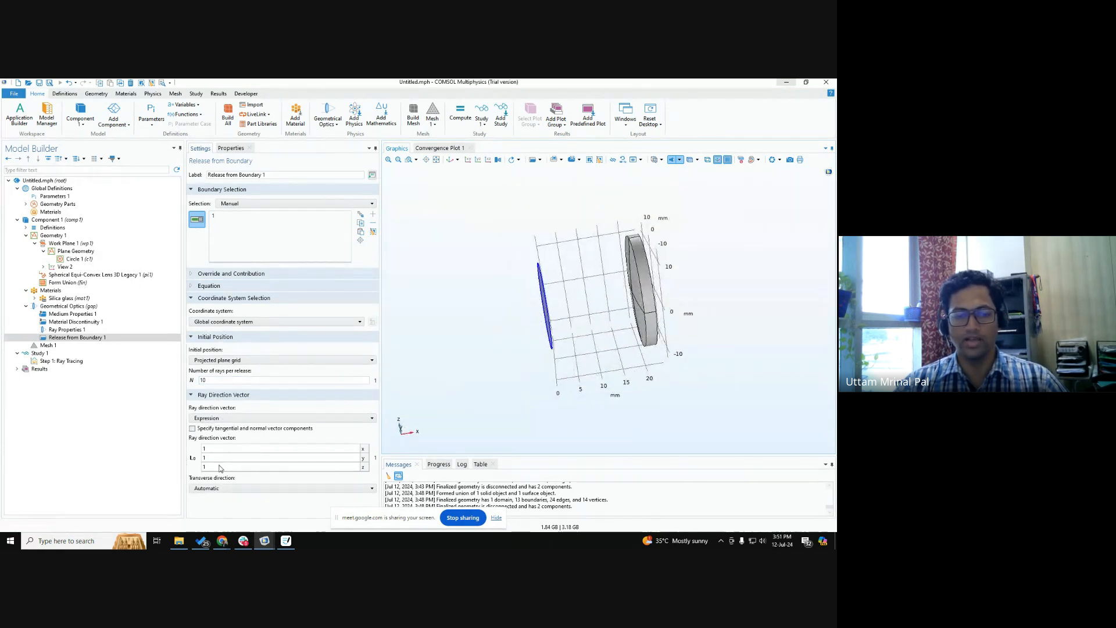
double_click(217, 458)
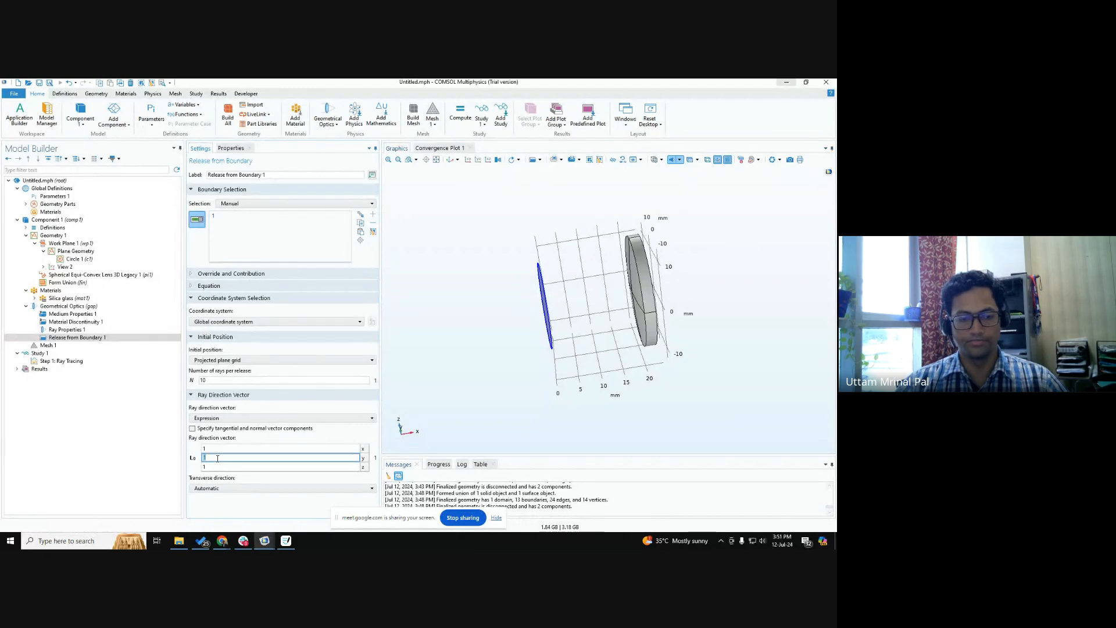
click(215, 467)
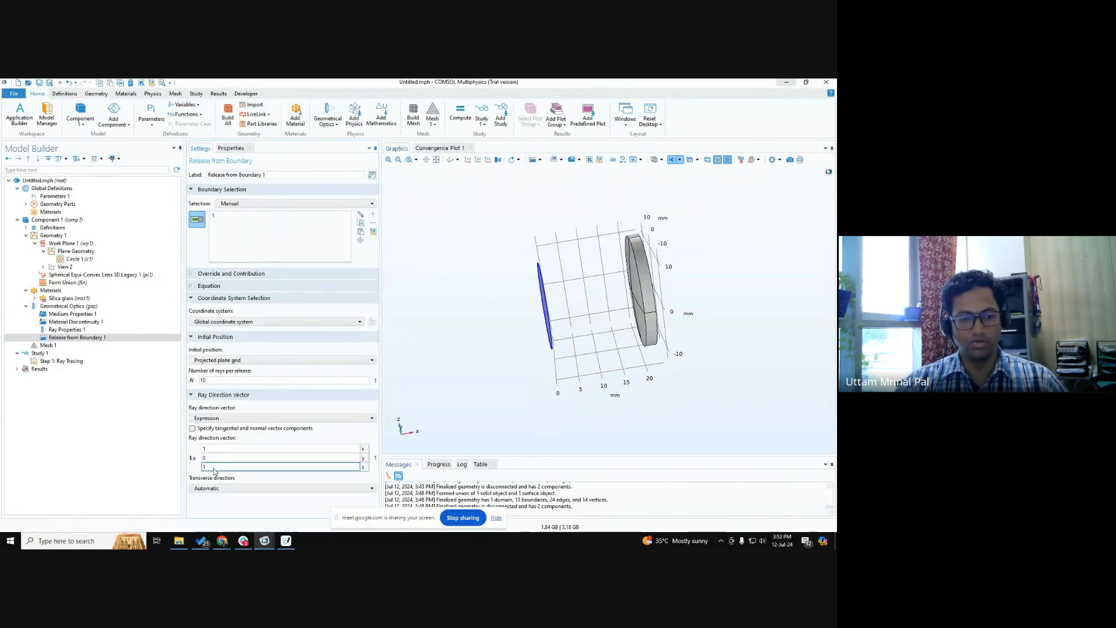
double_click(214, 467)
text(0)
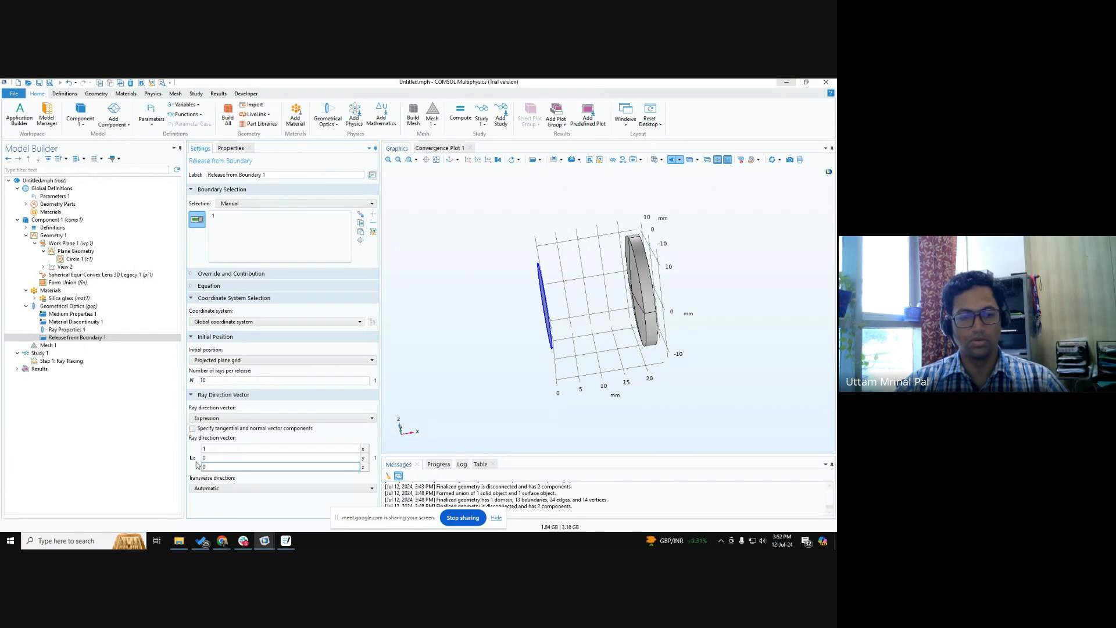
Try specifying tangential and normal vector components to examine the normal direction of the circular source.
drag(549, 365, 573, 371)
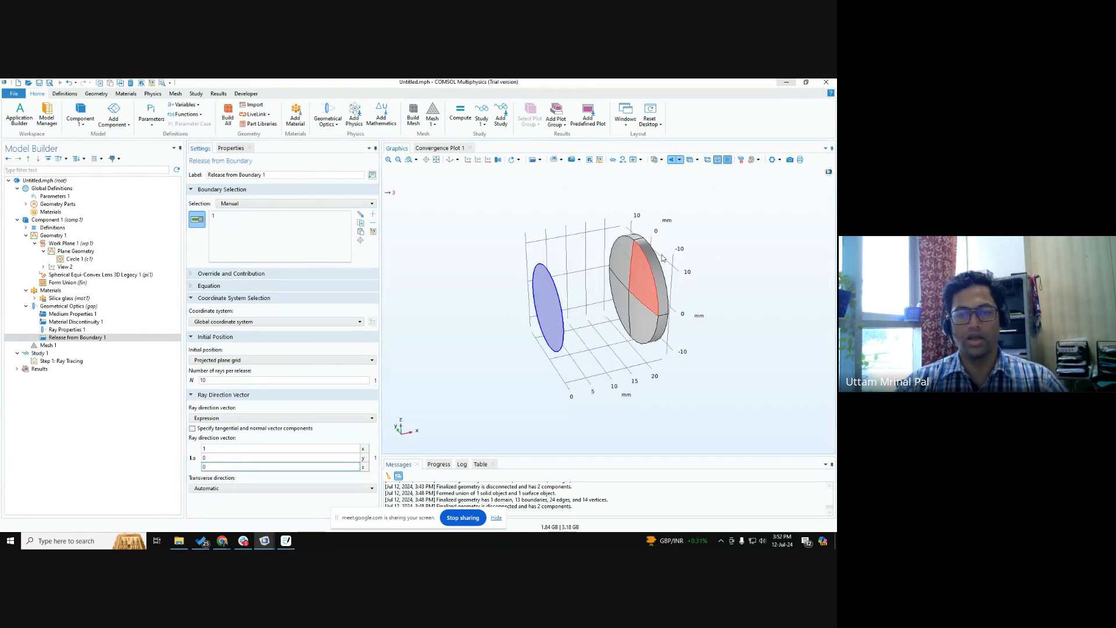
key(ctrl)
key(ctrl)
key(ctrl)
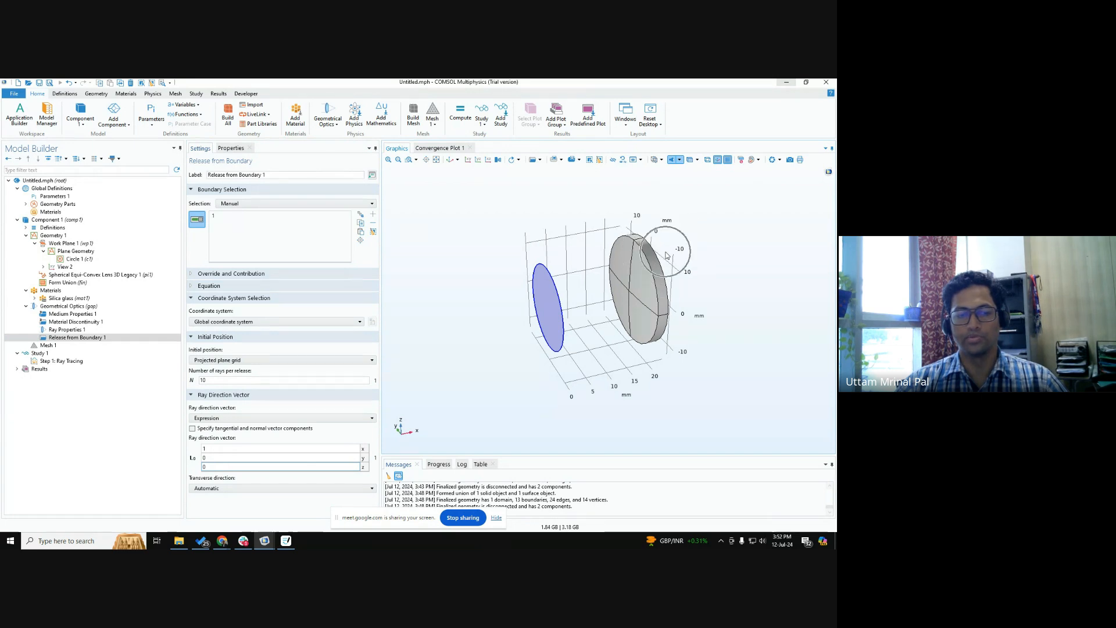
key(ctrl)
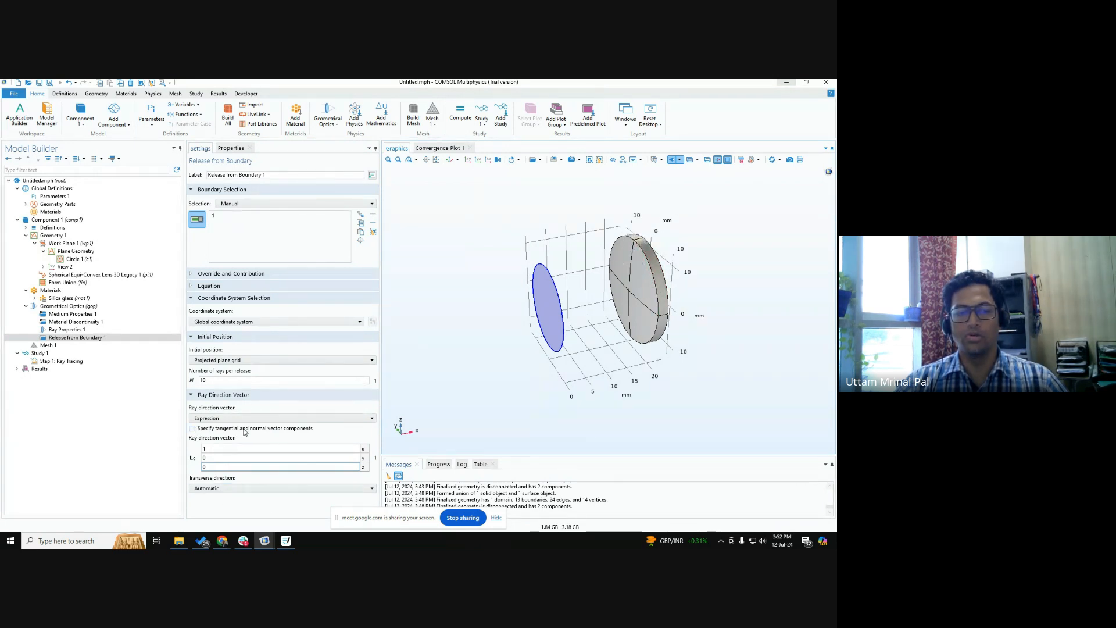
key(ctrl)
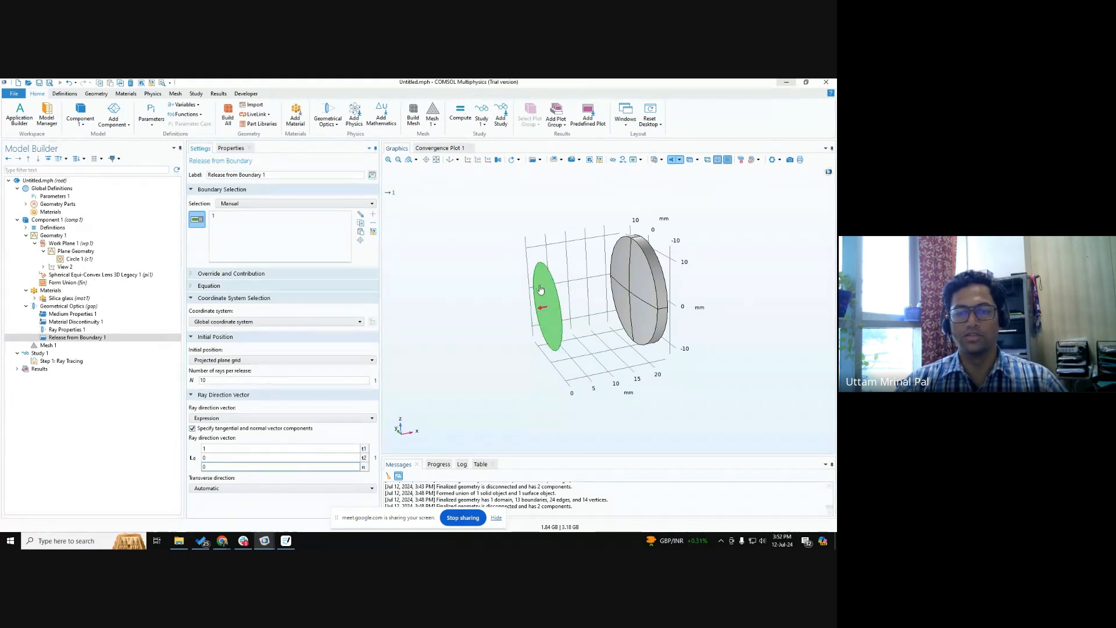
mouse_move(409, 437)
mouse_down()
mouse_move(424, 439)
mouse_move(394, 438)
mouse_up()
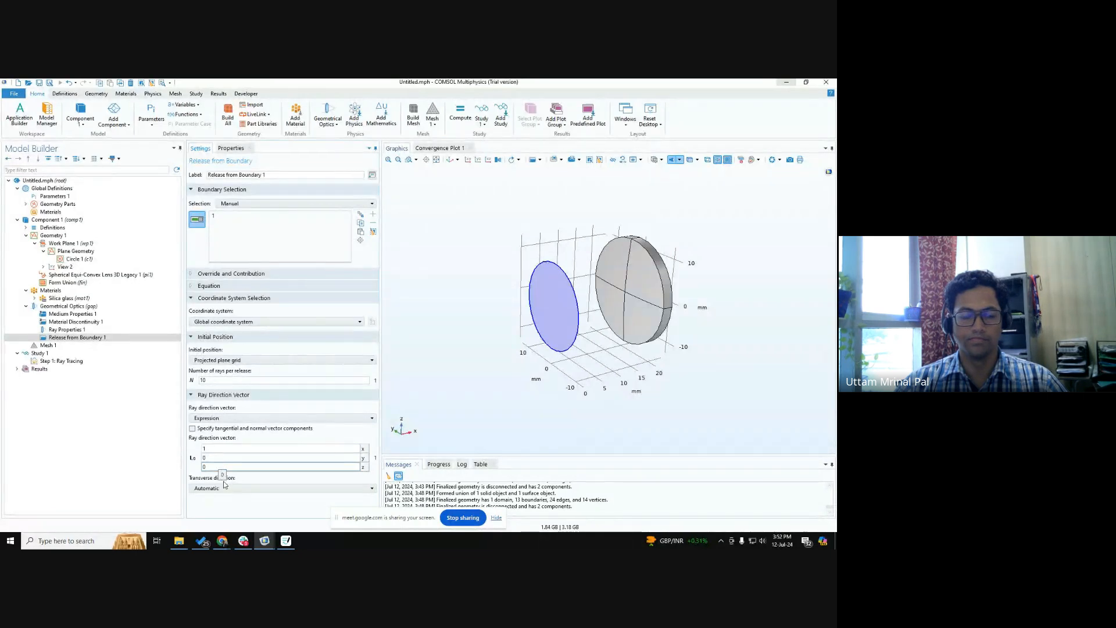
Switch to Google Chrome, mute a participant in the Meet call, and return to COMSOL.
mouse_move(222, 540)
click(226, 506)
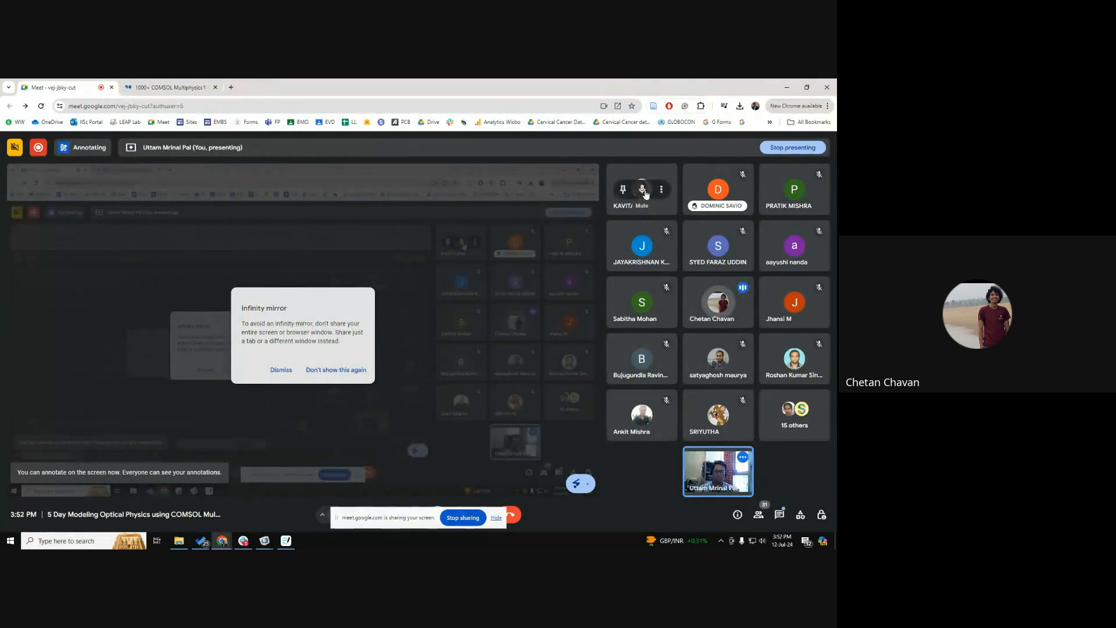
click(642, 189)
click(479, 349)
key(alt+Tab)
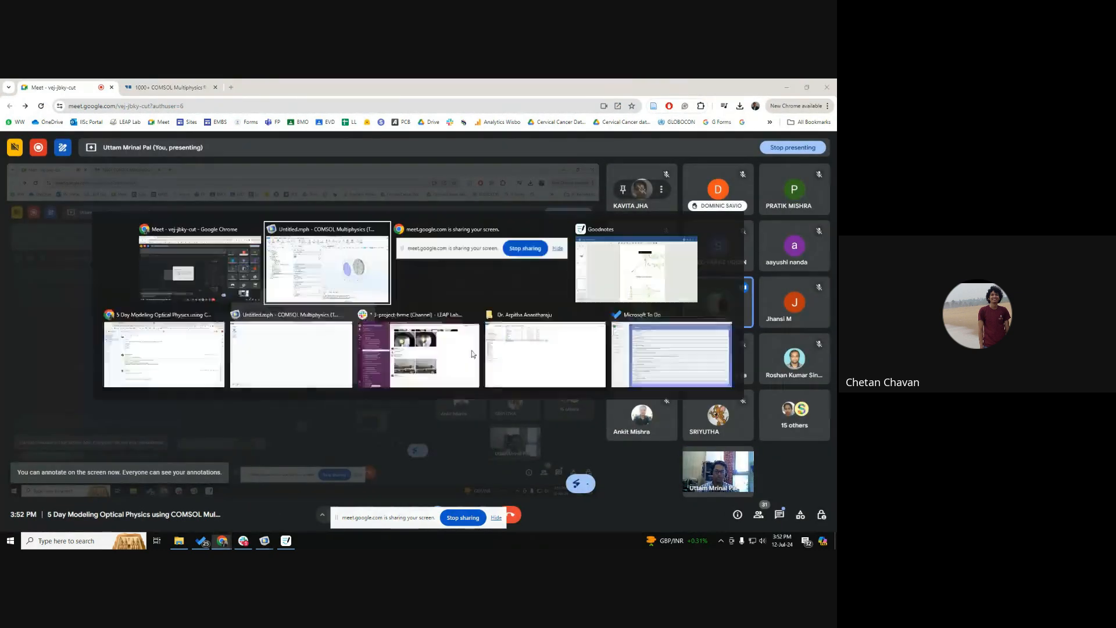
Examine the initial position choices of Mesh based, Density and Projected plane grid for the source release.
drag(519, 386, 540, 388)
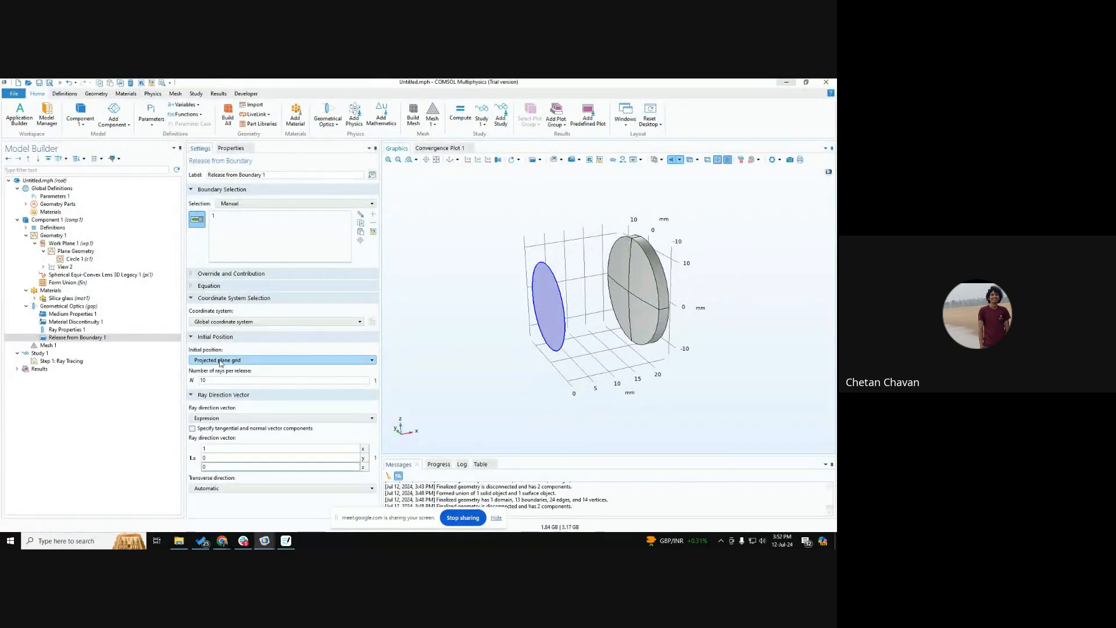
click(221, 362)
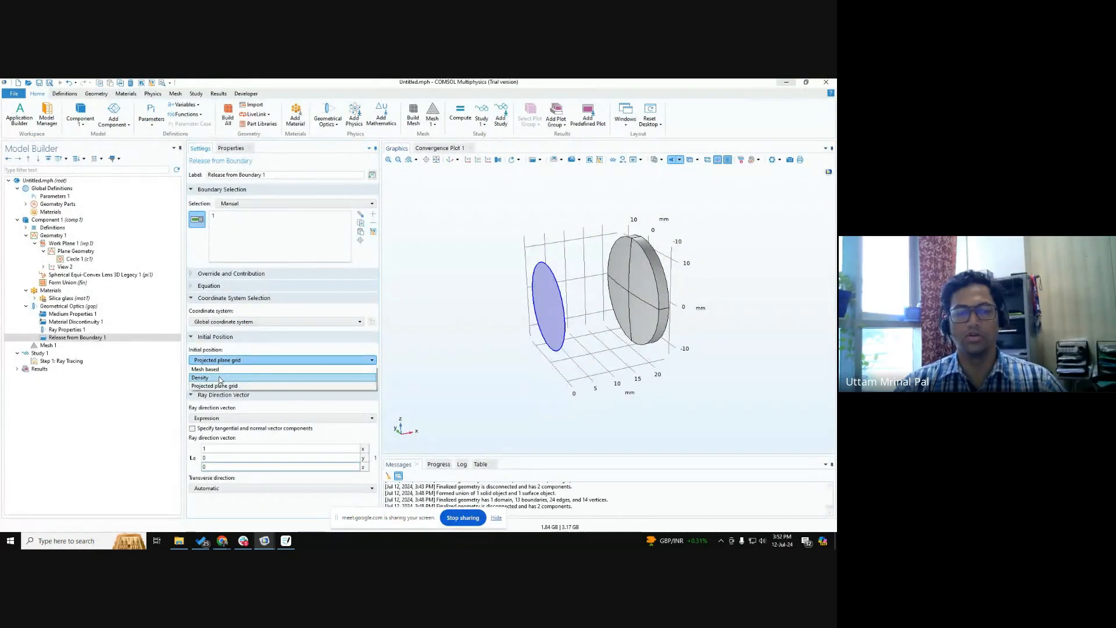
click(232, 350)
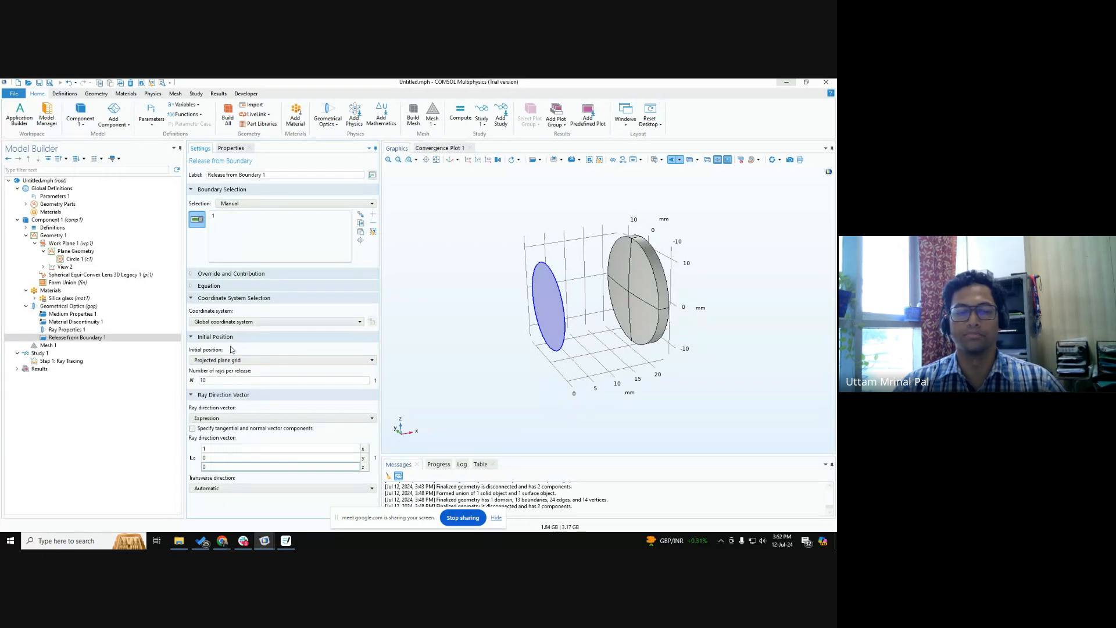
Try the tangential and normal vector components option and inspect the source's normal arrow and transverse direction setting.
mouse_move(607, 288)
mouse_down()
mouse_move(556, 302)
mouse_move(602, 308)
mouse_move(614, 296)
mouse_up()
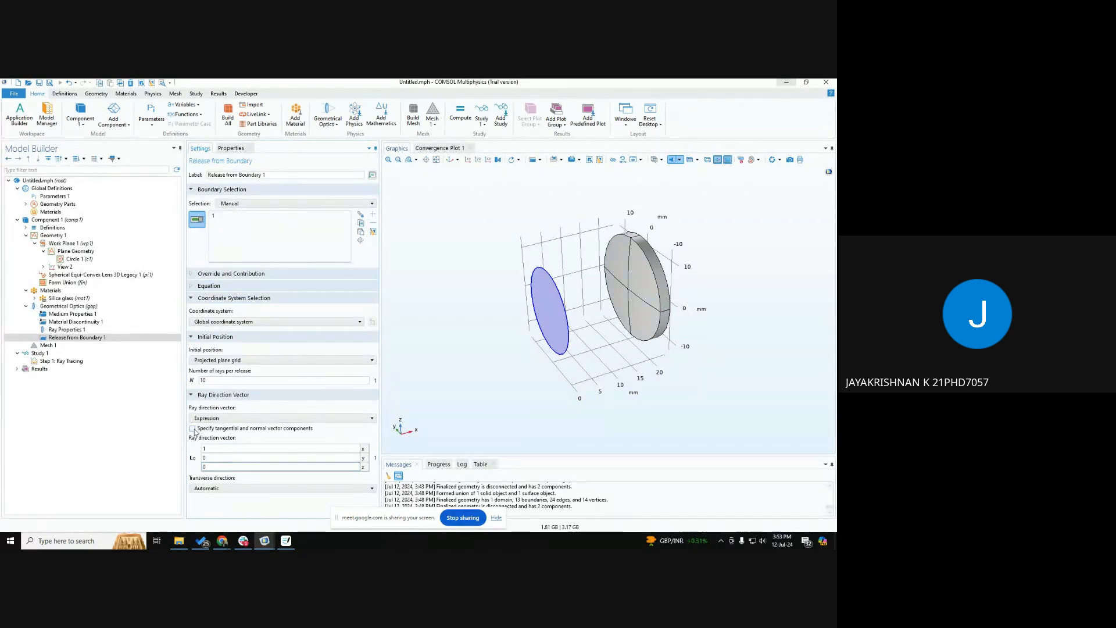
drag(518, 375, 413, 431)
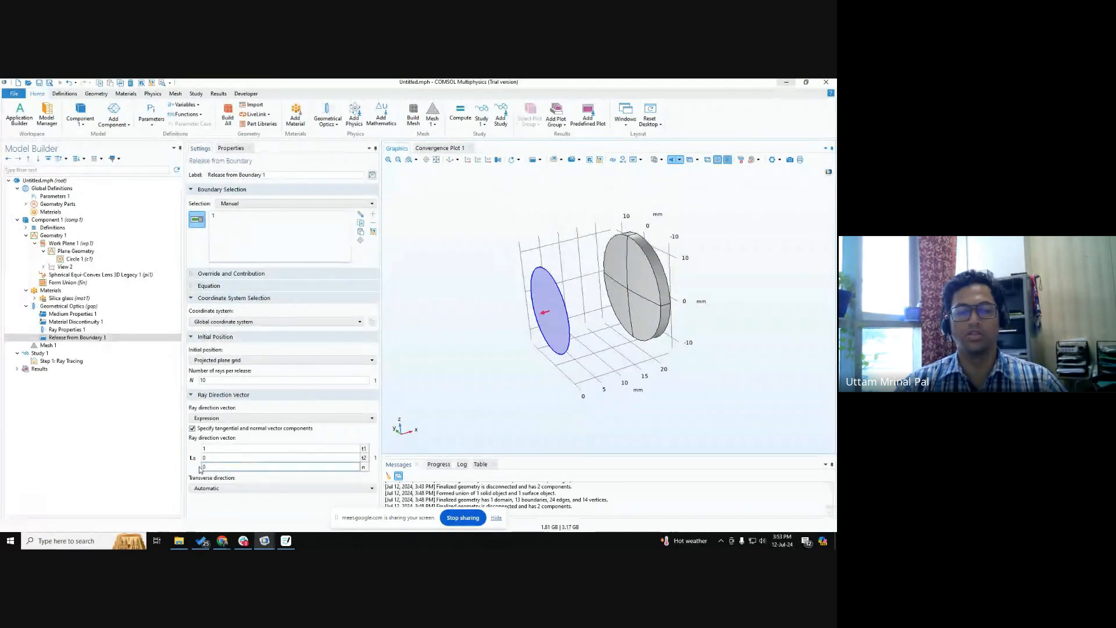
click(215, 419)
click(215, 424)
click(218, 488)
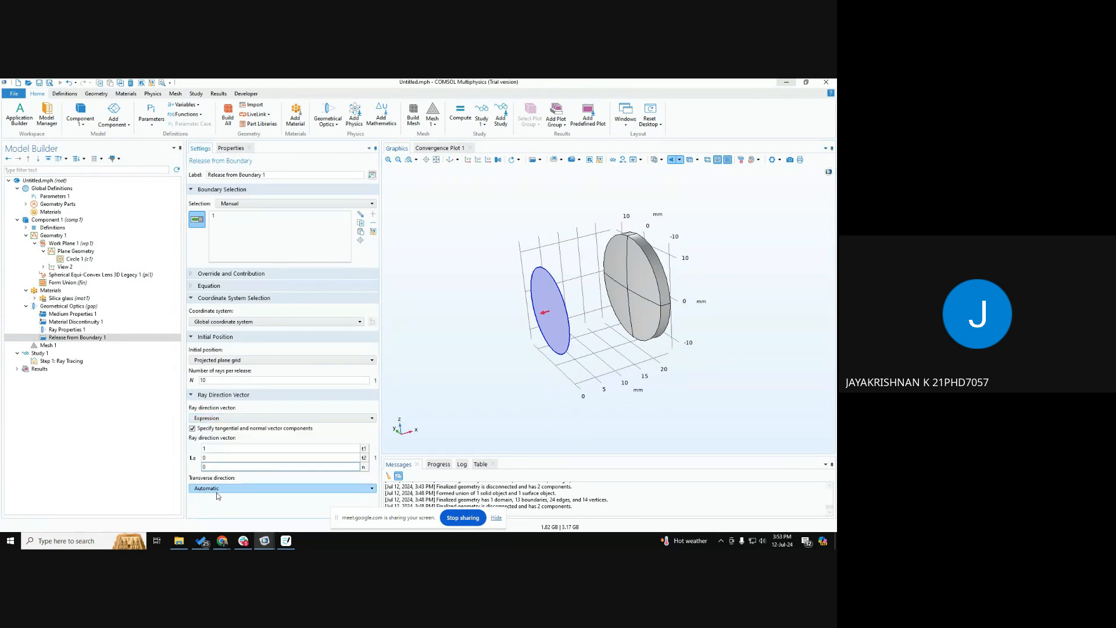
click(216, 497)
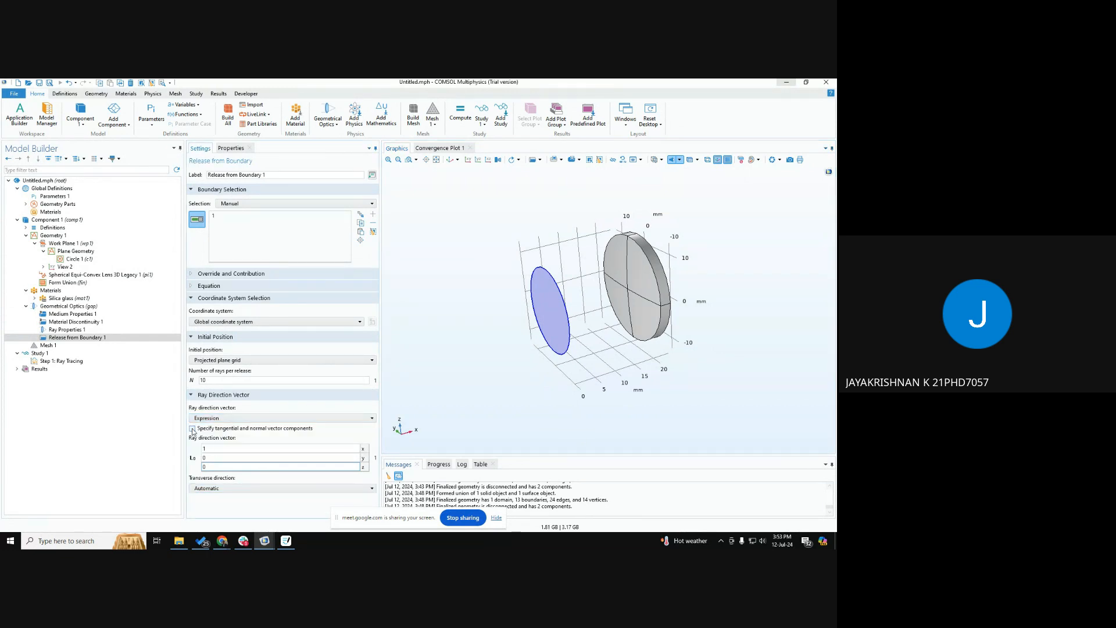
Review the ray direction vector options: Expression, Hemispherical, Conical and Lambertian.
click(222, 418)
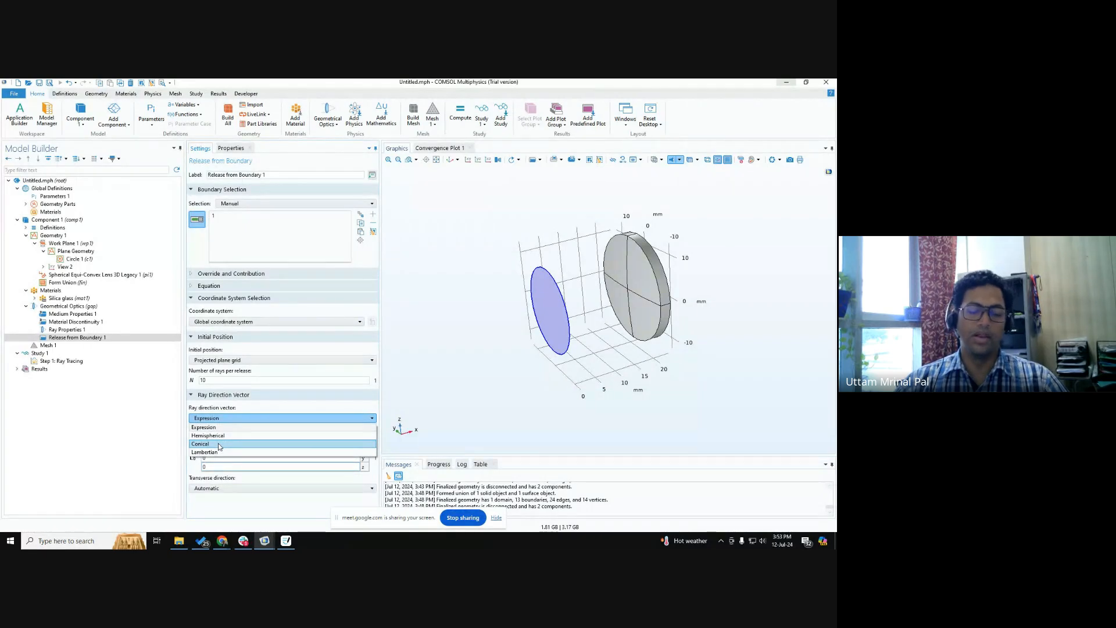
key(ctrl)
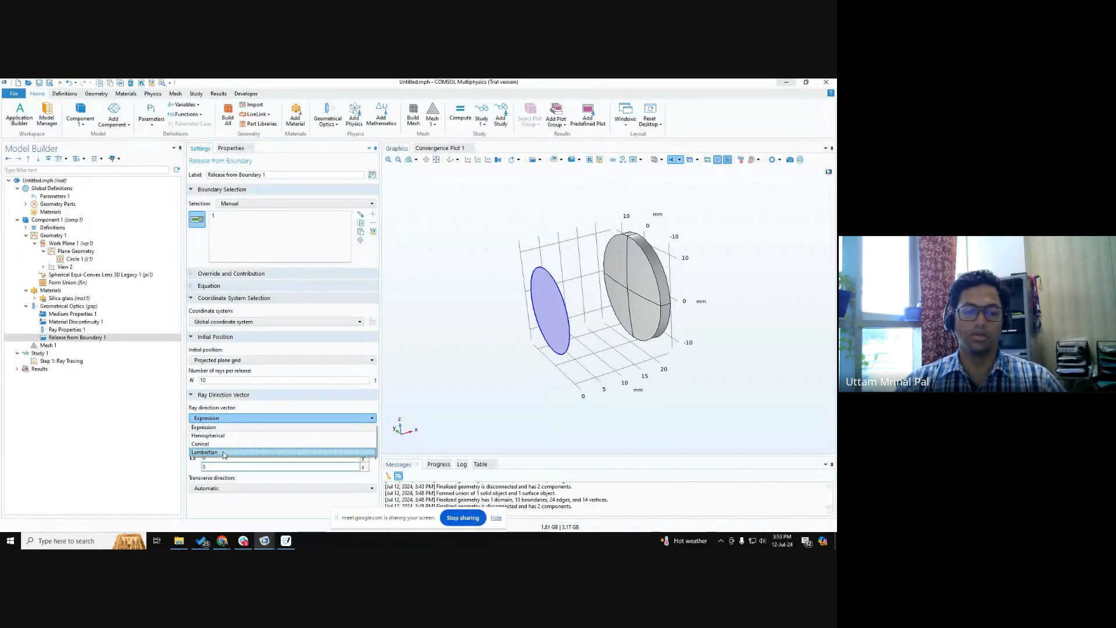
click(233, 409)
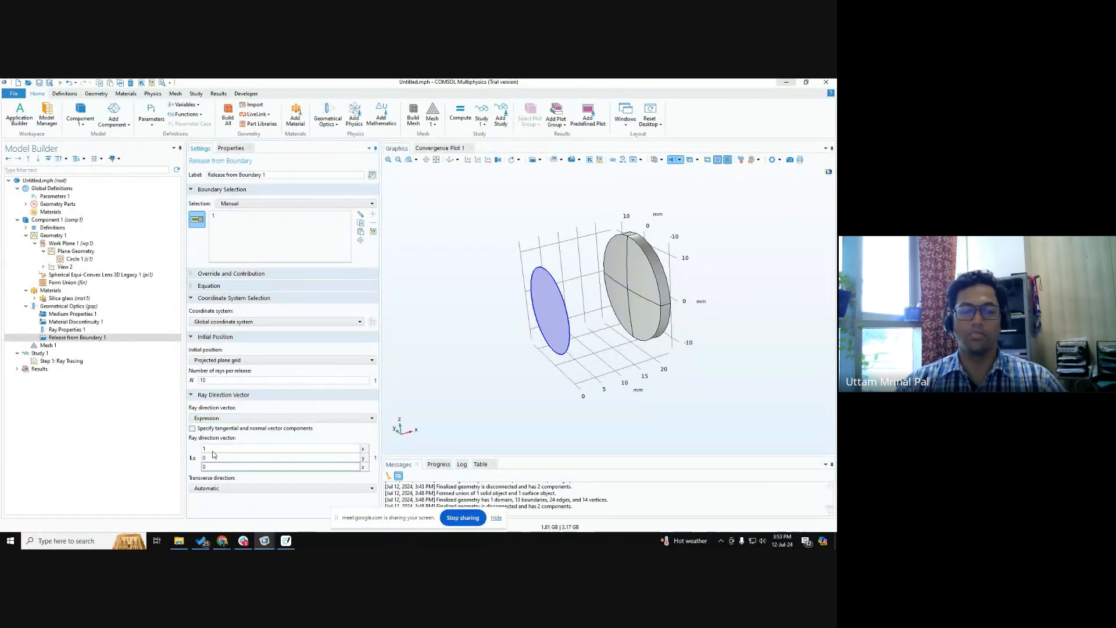
Try the Conical ray direction vector, inspect its ray count and cone angle settings, and return to Expression.
click(220, 418)
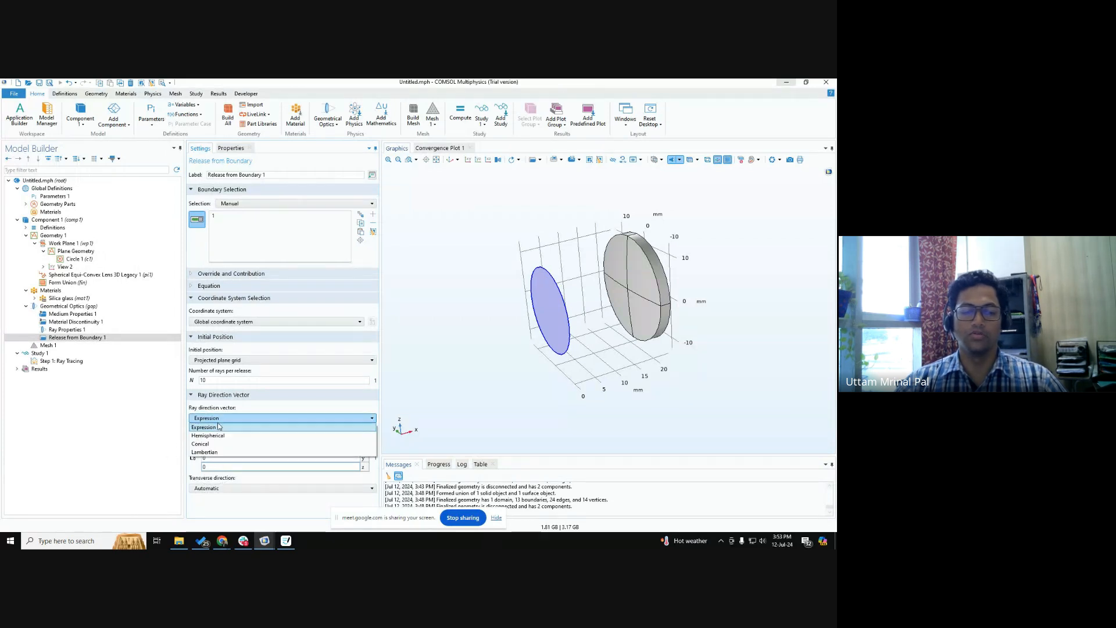
click(213, 436)
scroll(202, 470, down, 2)
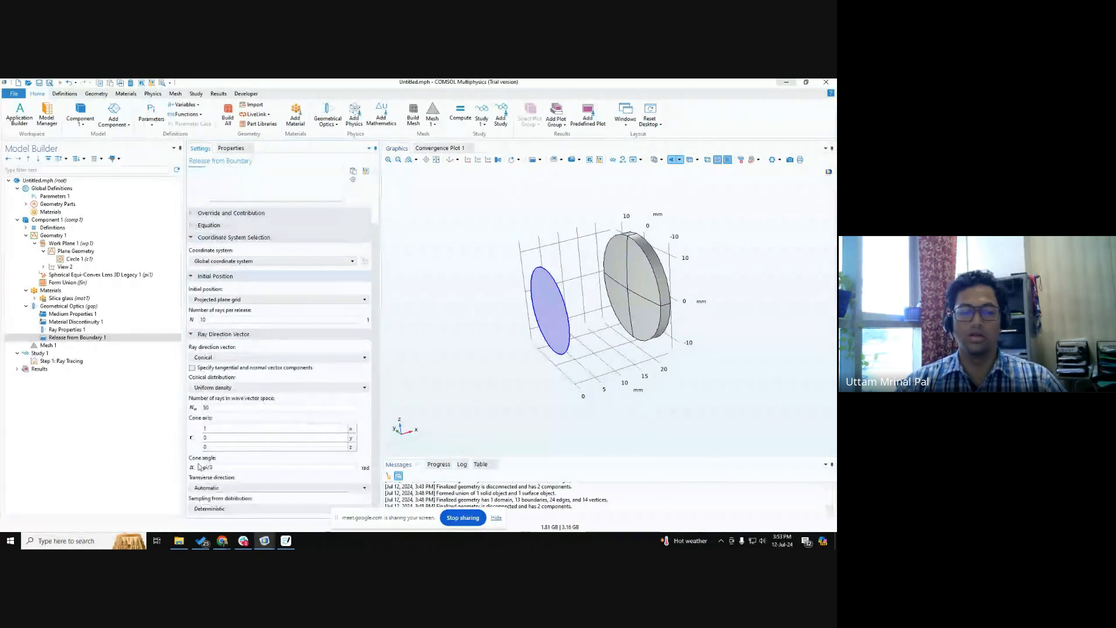
click(227, 407)
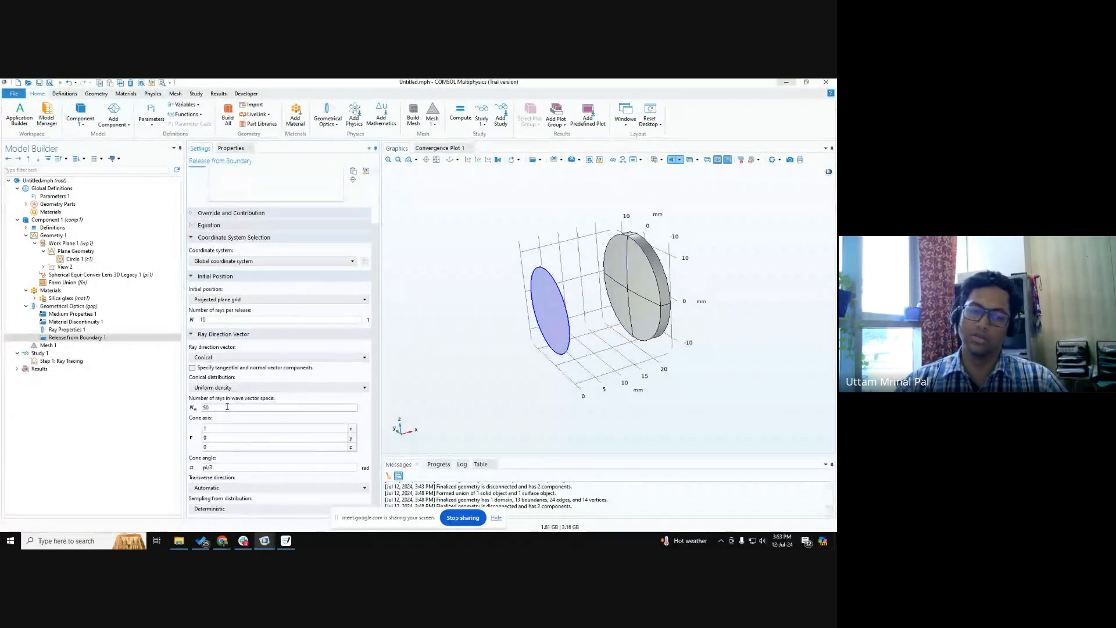
click(227, 407)
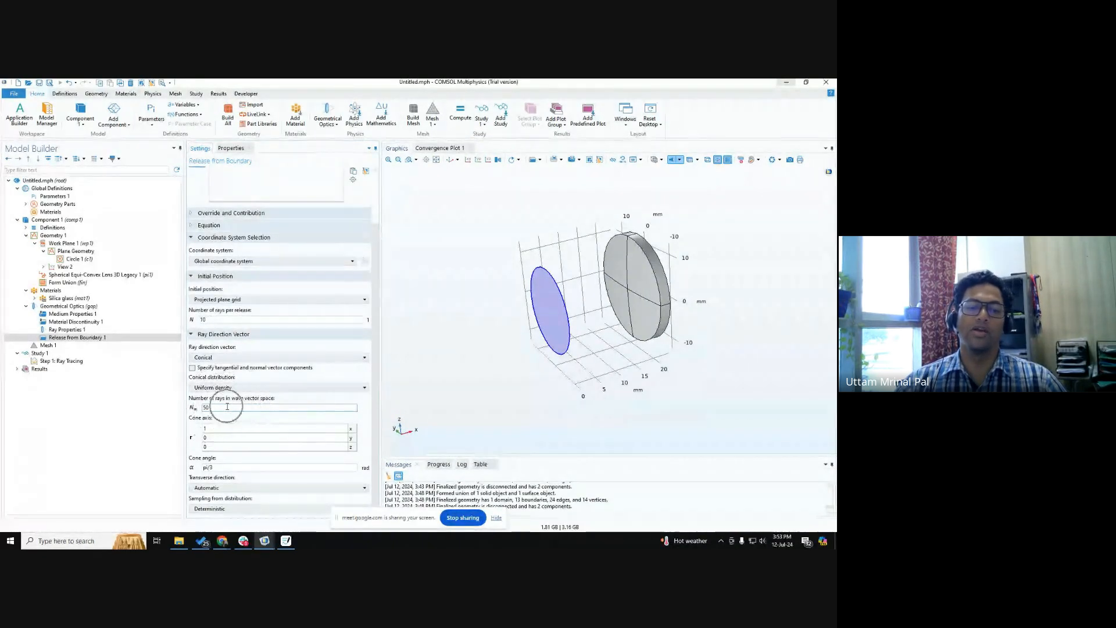
click(227, 407)
key(ctrl)
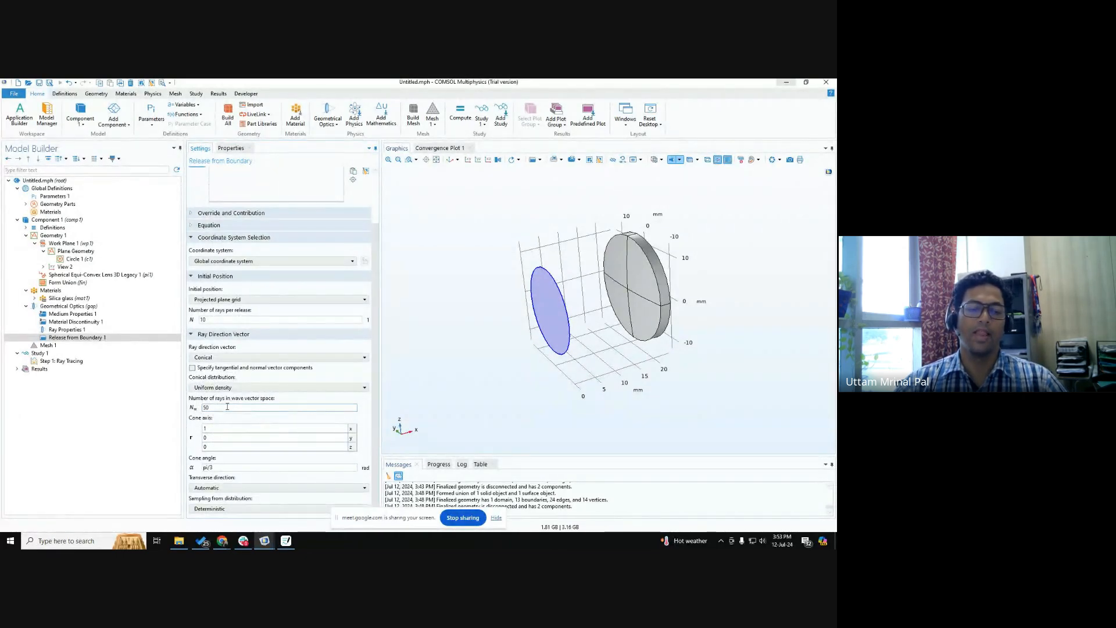
click(218, 467)
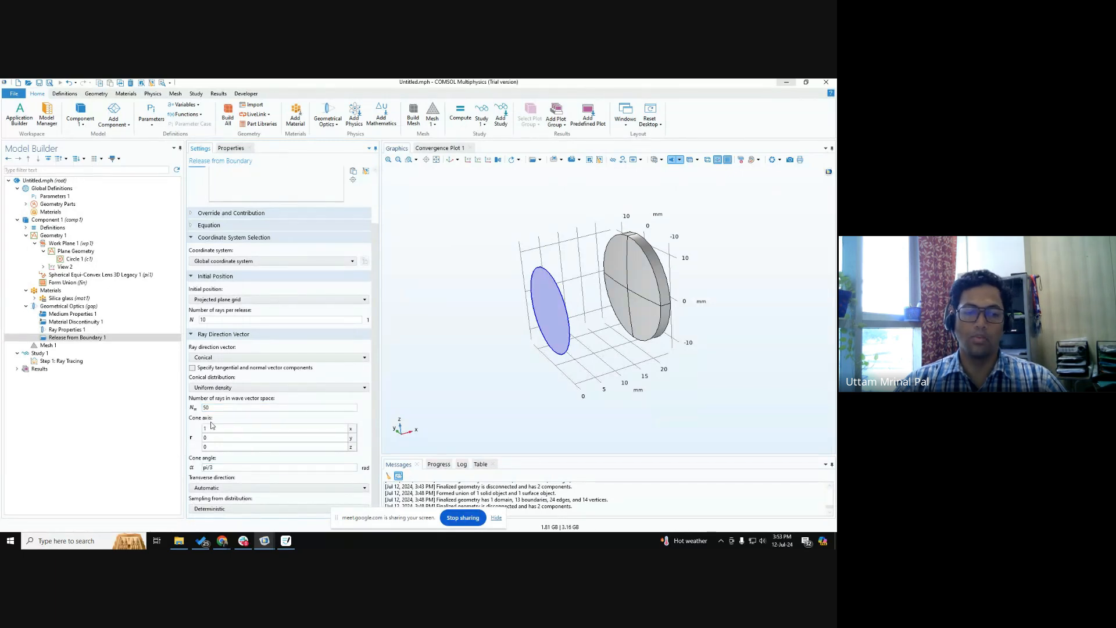
key(ctrl)
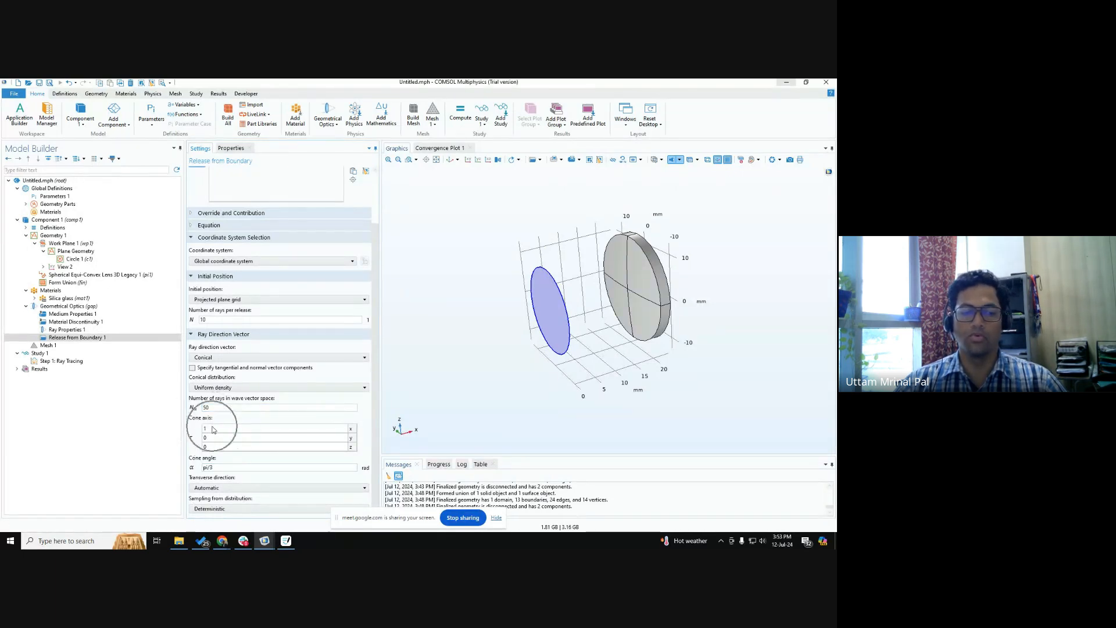
key(ctrl)
click(210, 357)
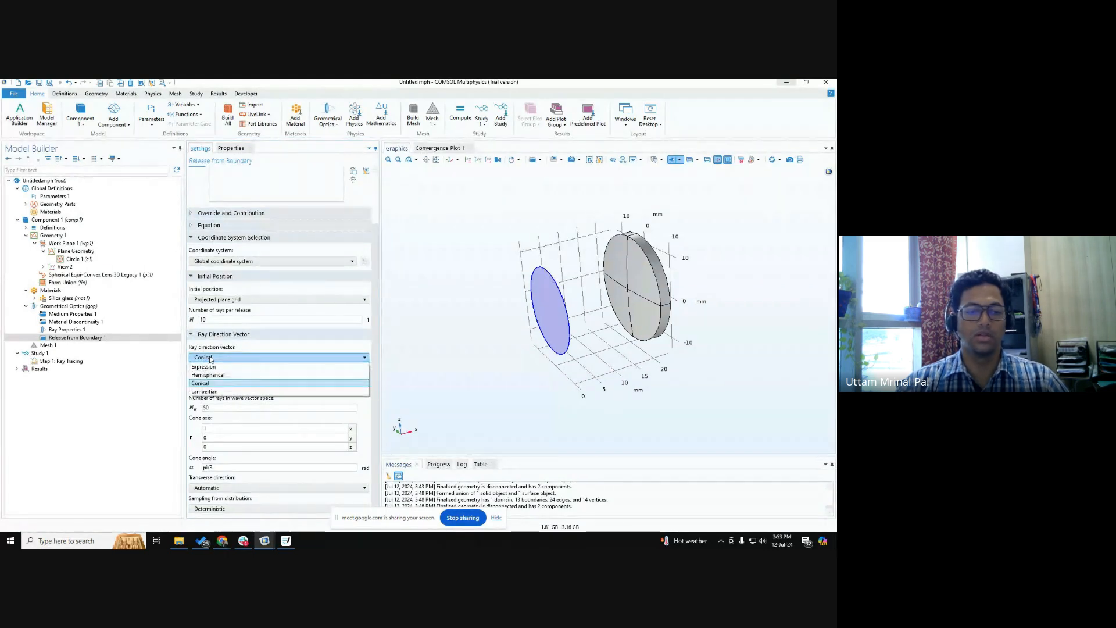
click(204, 367)
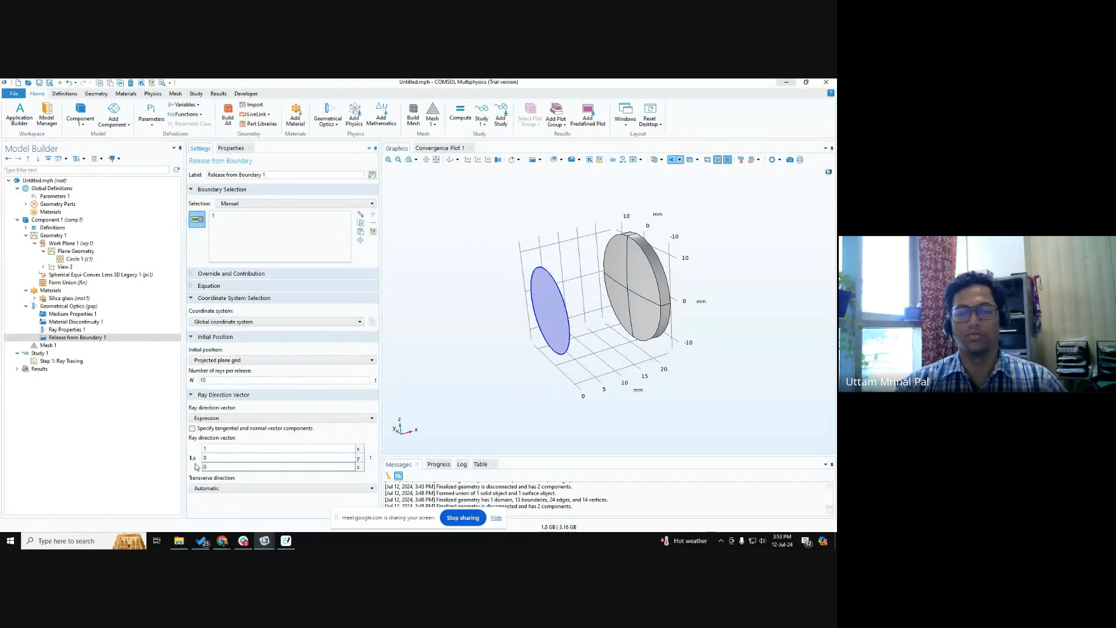
key(ctrl)
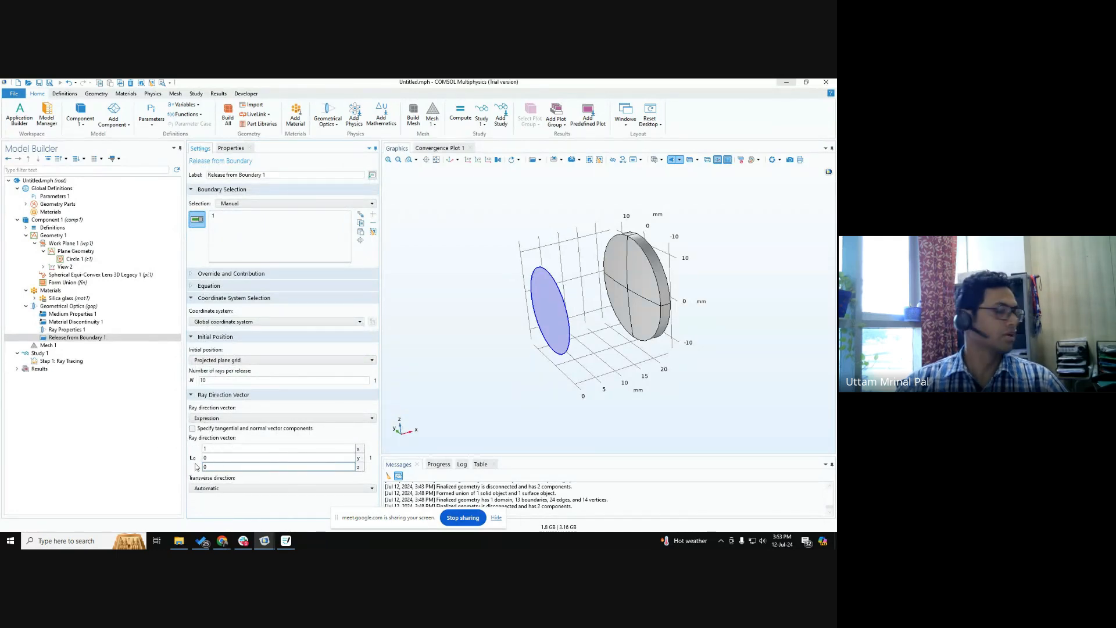
Build the physics-controlled mesh with Normal element size for the lens and the circular source.
click(51, 345)
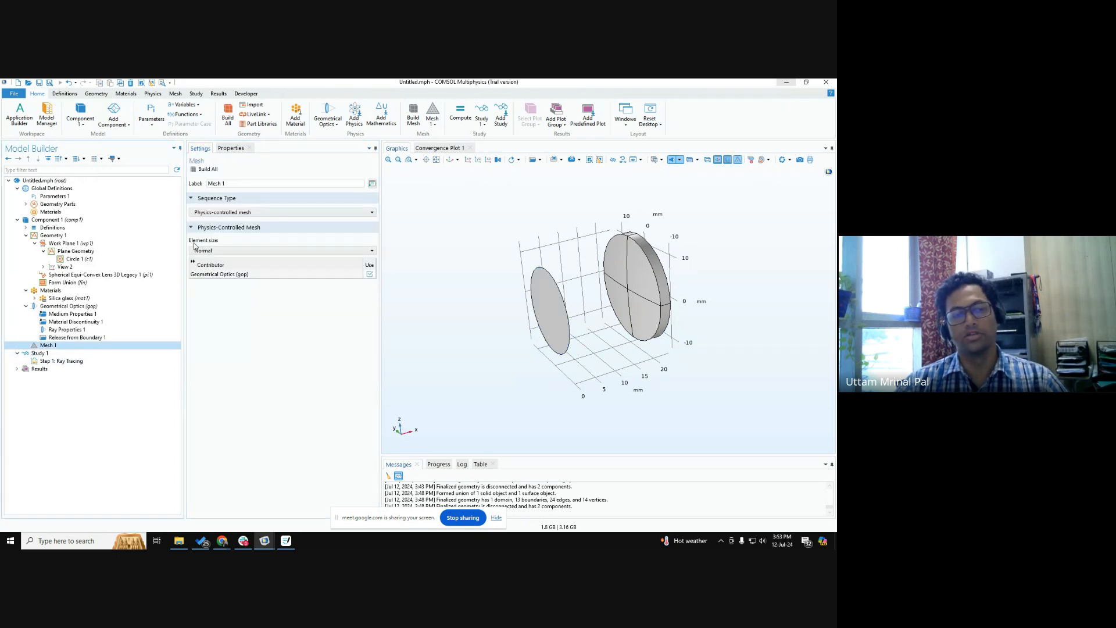
click(203, 169)
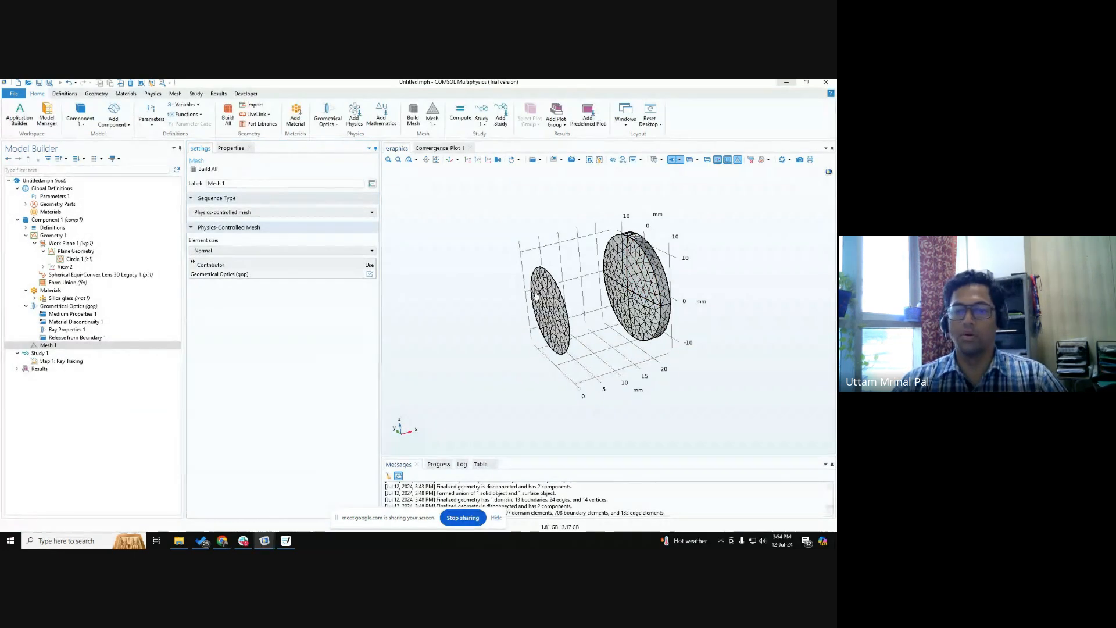
drag(629, 267, 644, 265)
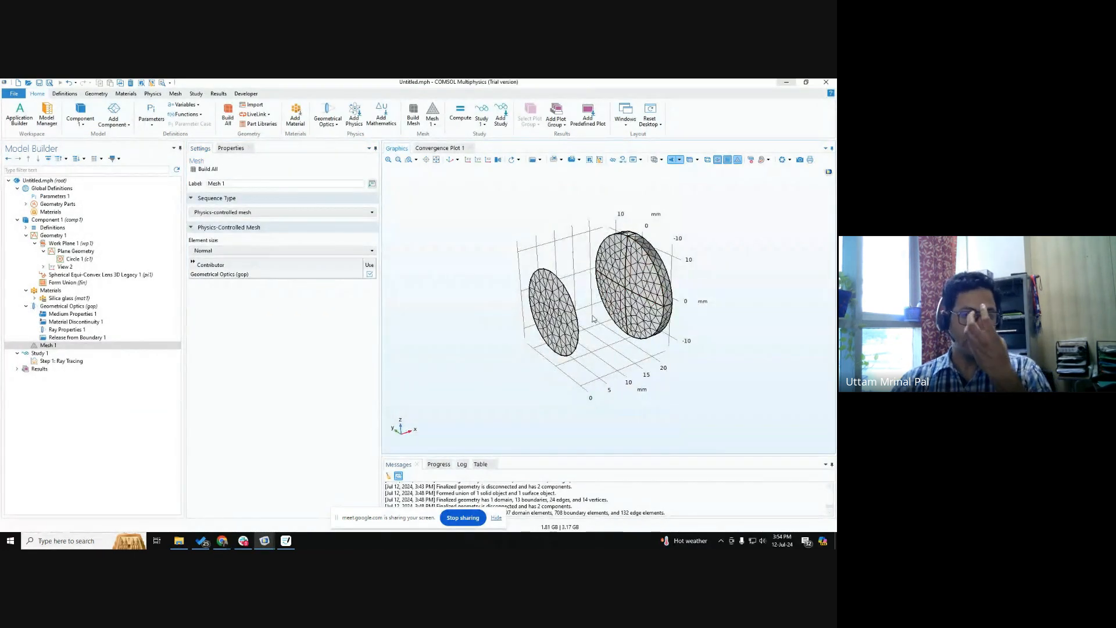
Inspect the Geometrical Optics settings for the refractive index of the exterior domains around the lens.
click(88, 307)
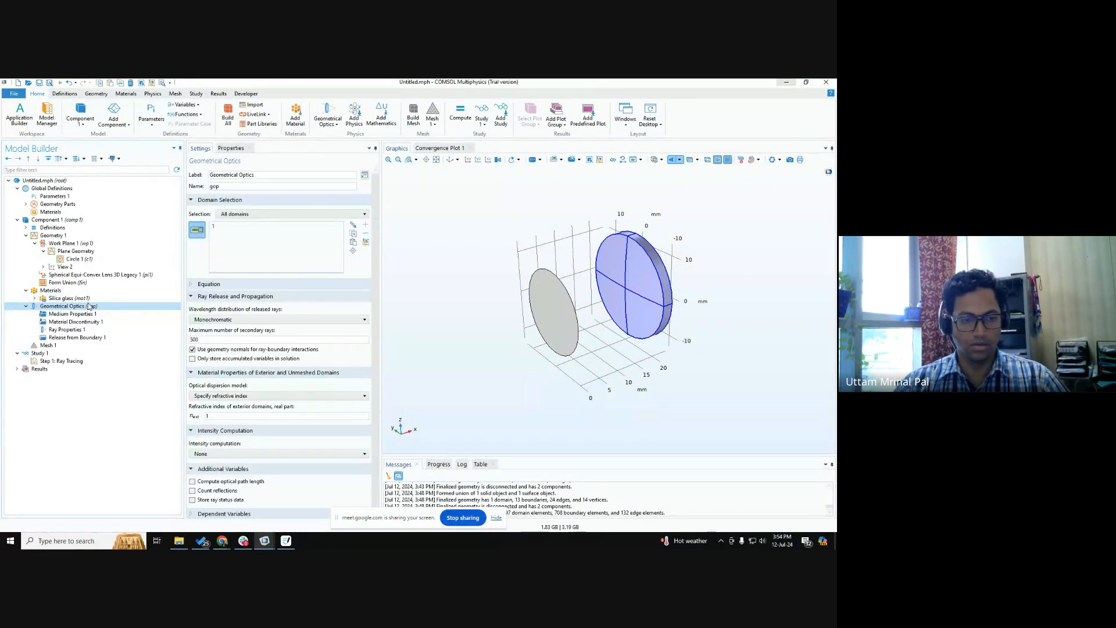
click(218, 414)
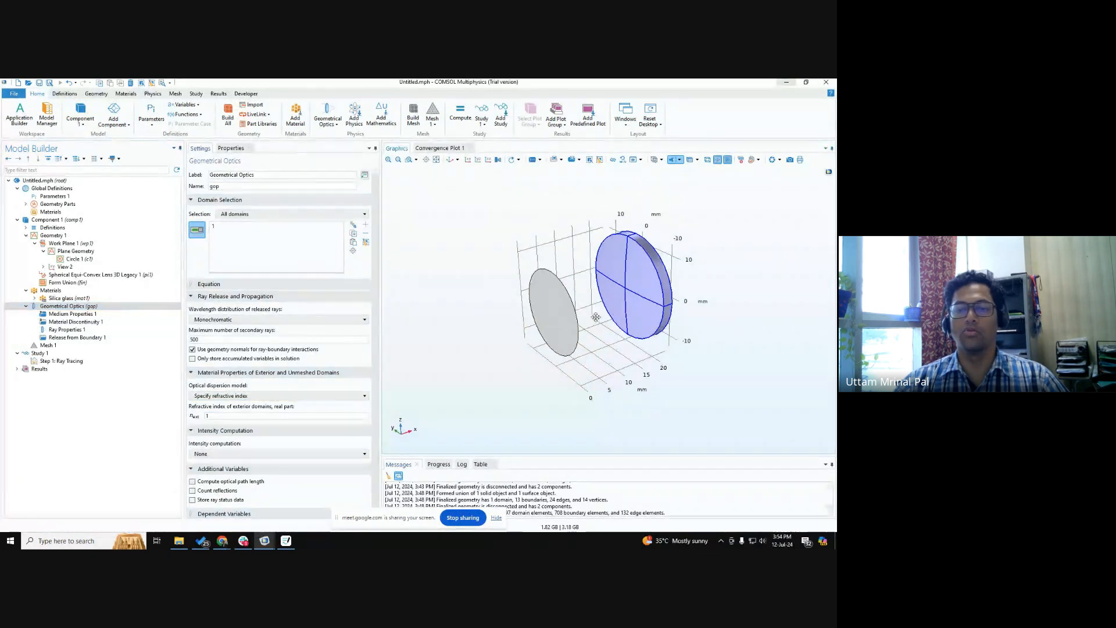
drag(596, 317, 608, 322)
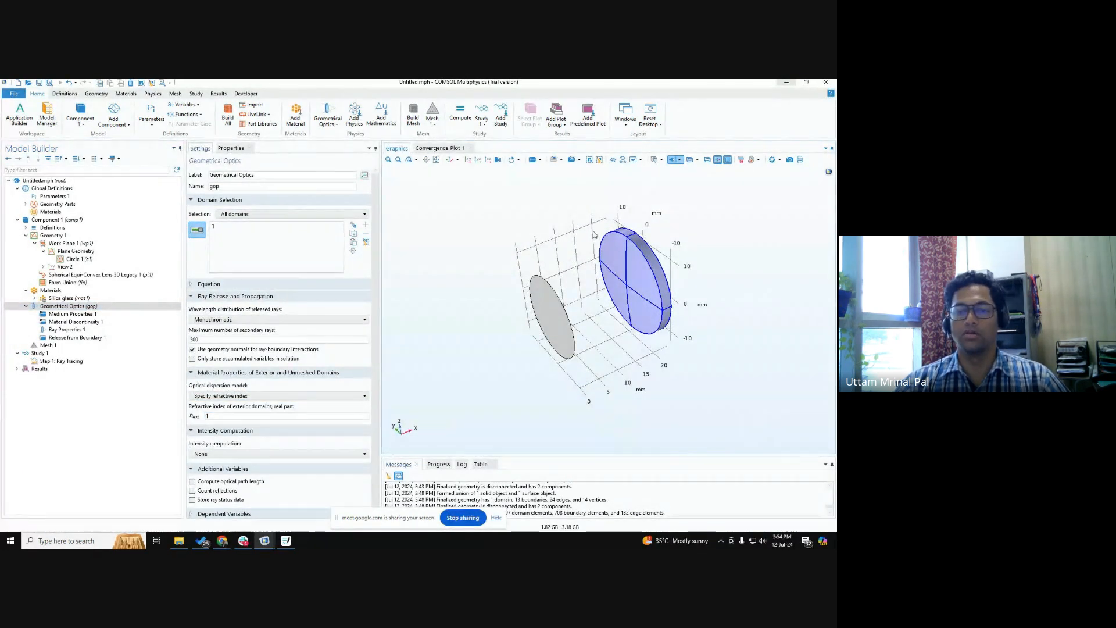
click(74, 307)
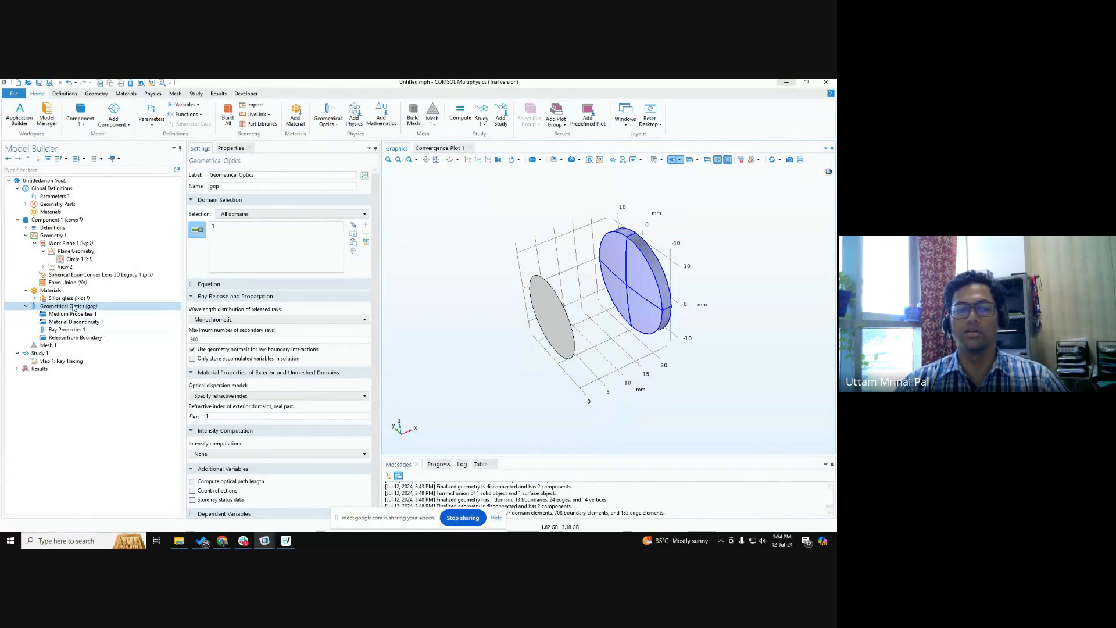
key(ctrl)
key(ctrl)
key(ctrl)
key(ctrl)
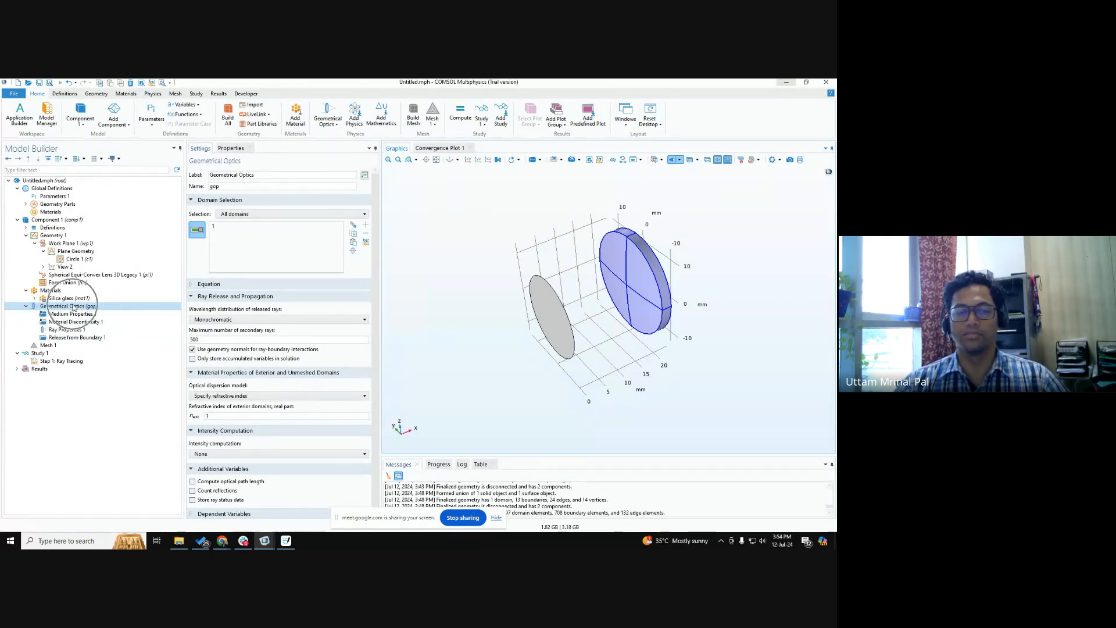
key(ctrl)
scroll(322, 417, down, 2)
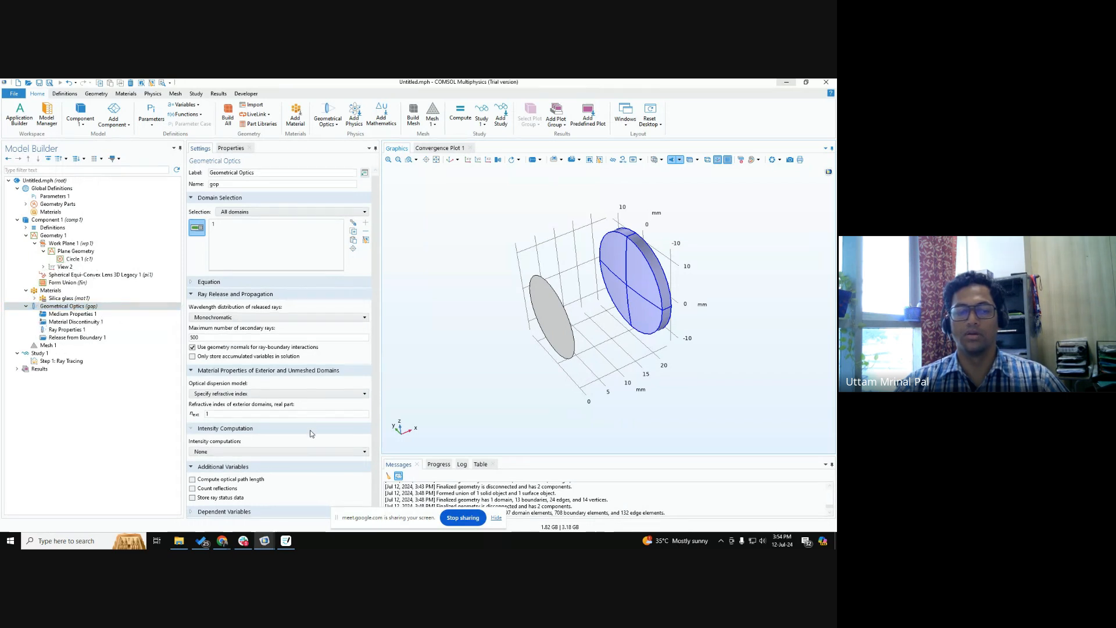
Review the wavelength distribution options for the released rays, including Monochromatic and the two Polychromatic choices.
click(235, 319)
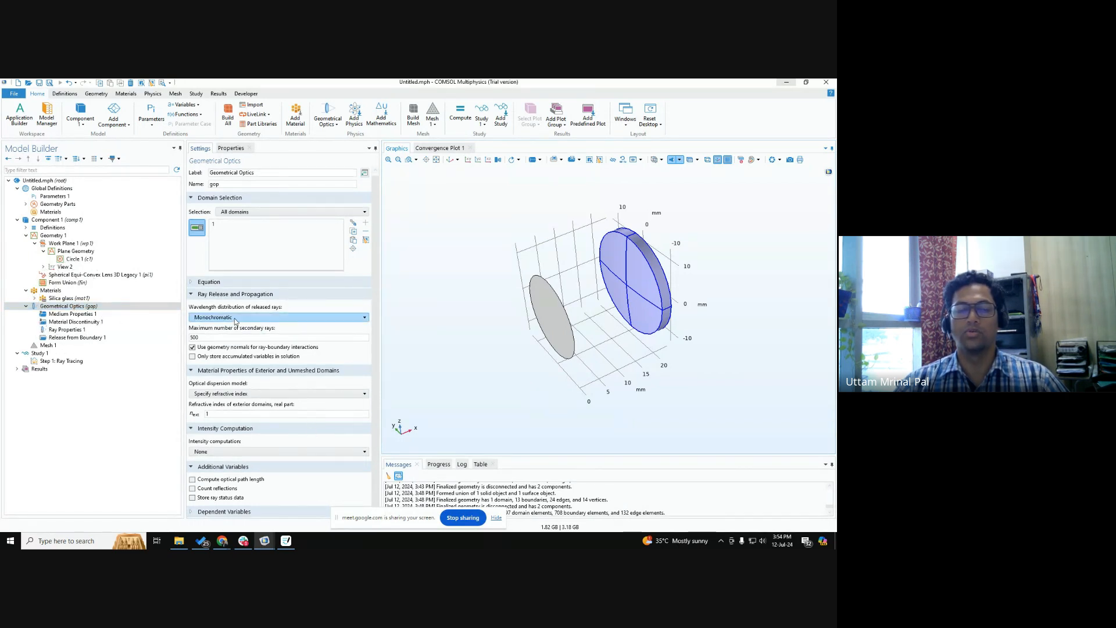
click(235, 318)
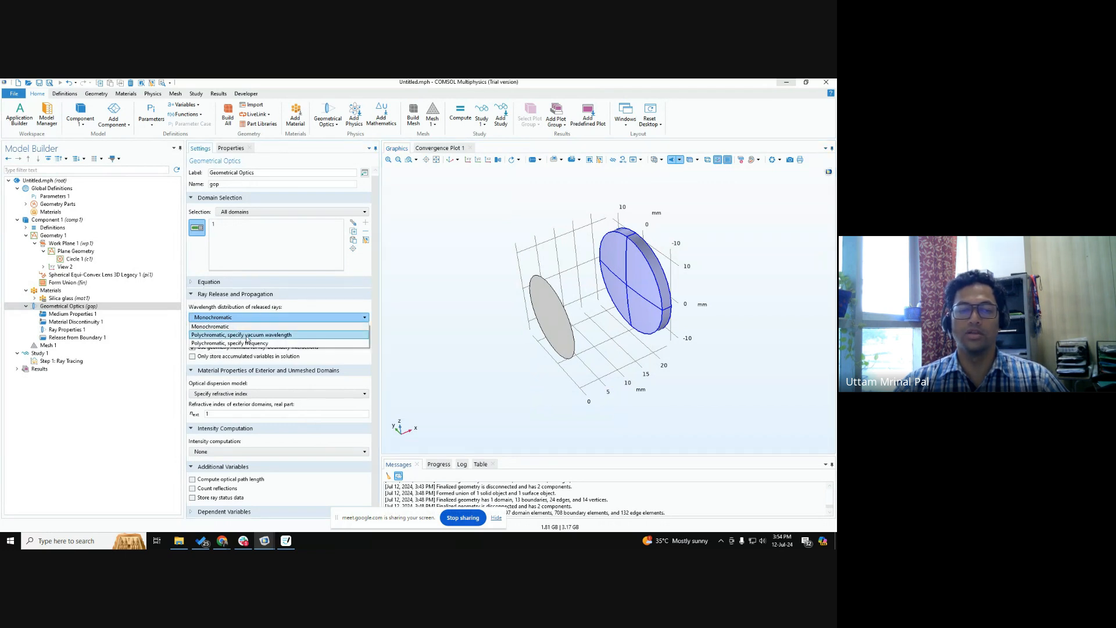
click(277, 309)
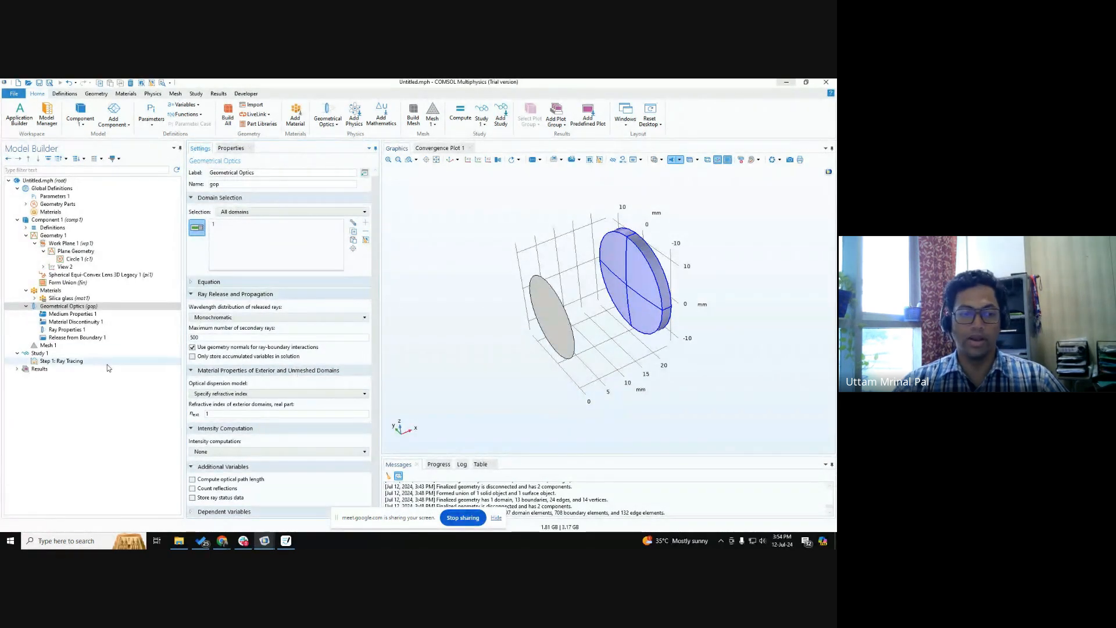
Review the boundary release, mesh and study settings, and inspect the meshed lens and source.
click(73, 338)
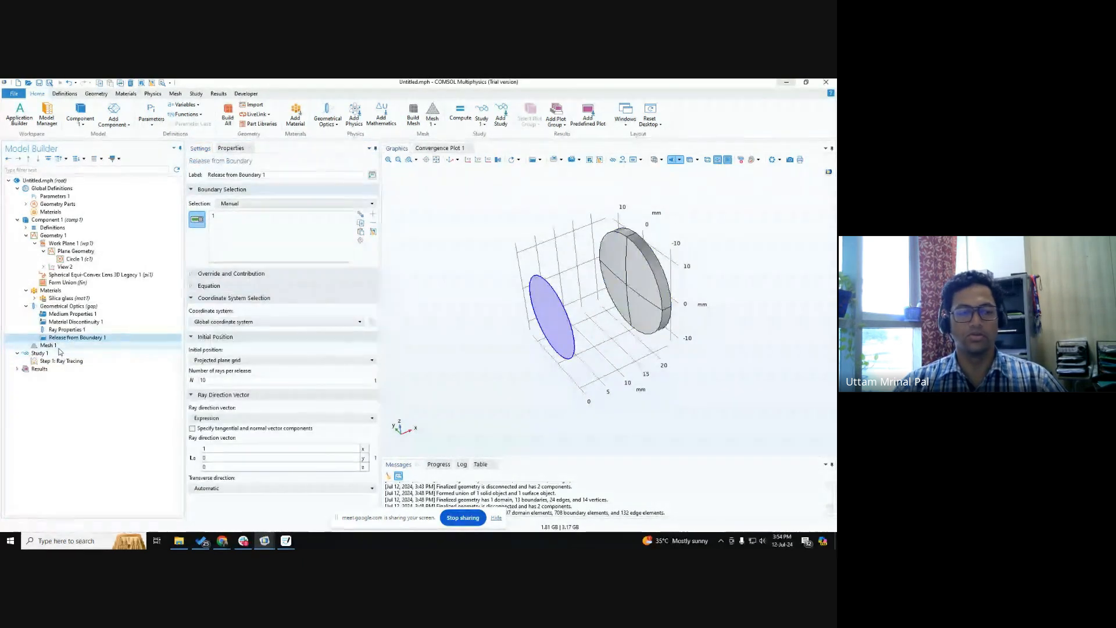
click(58, 345)
click(59, 353)
click(59, 347)
click(60, 353)
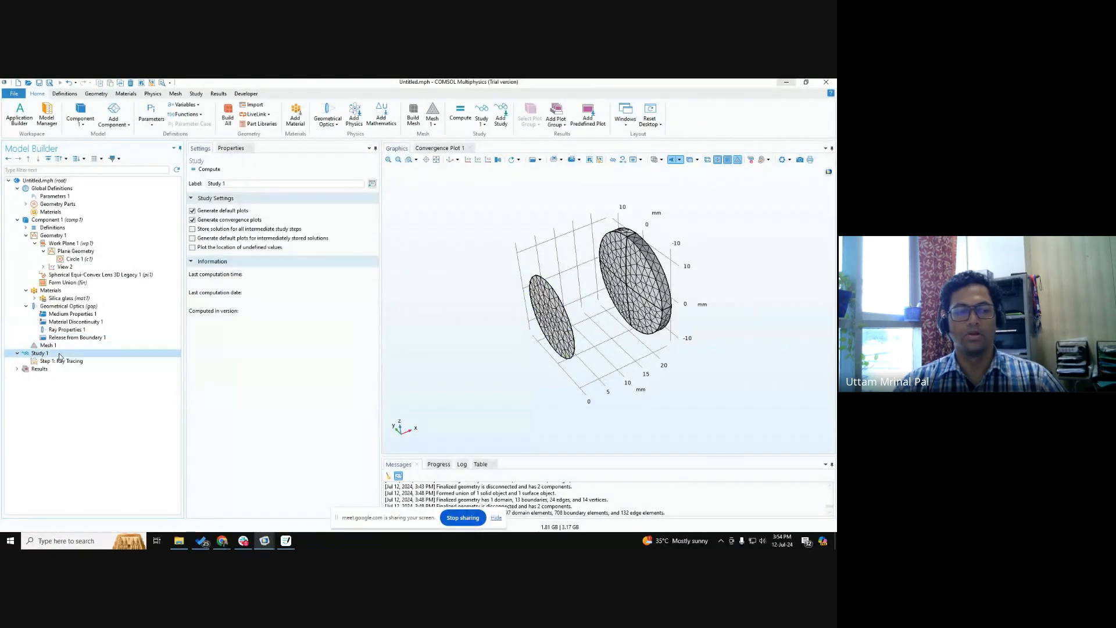
click(66, 346)
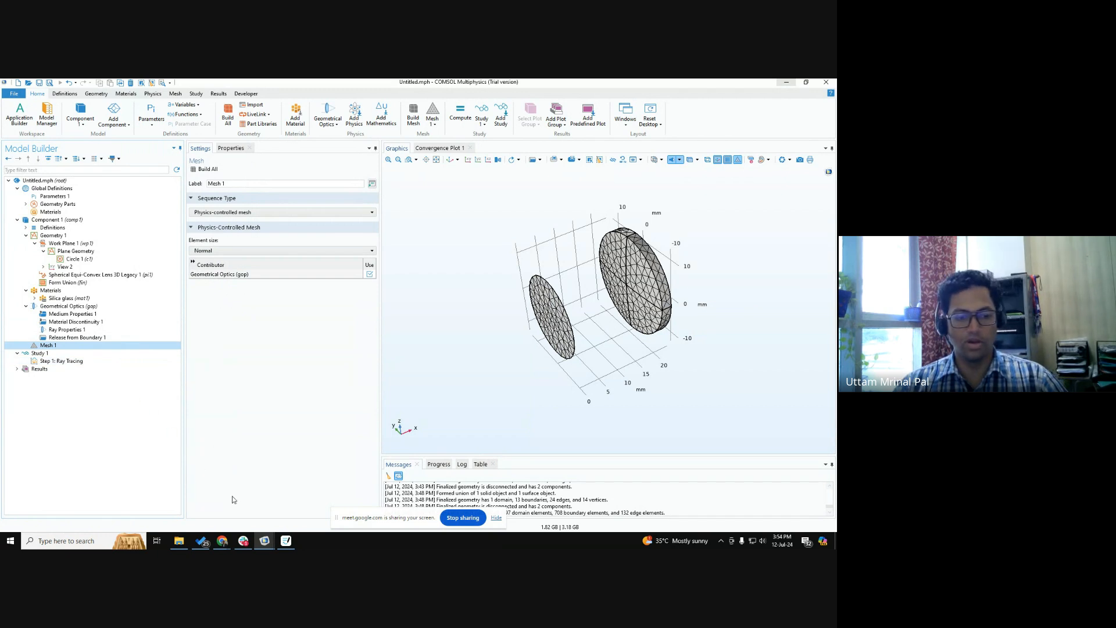
mouse_move(407, 419)
mouse_down()
mouse_move(424, 401)
mouse_move(398, 405)
mouse_up()
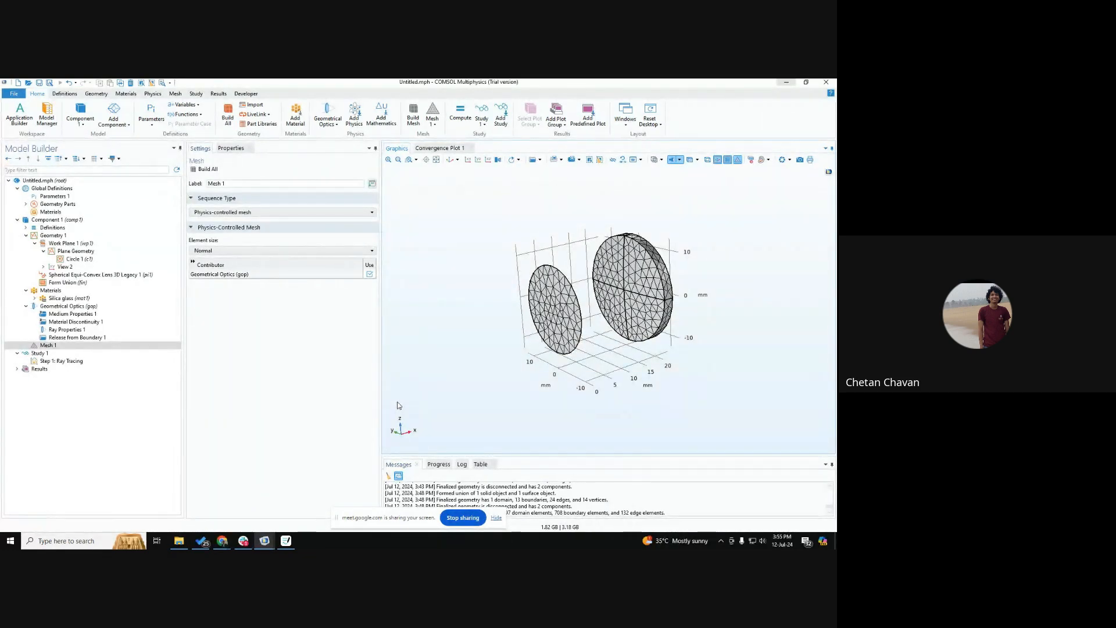
Try the Conical ray direction for the boundary release, review its cone angle and conical distribution choices, and restore Expression.
click(88, 337)
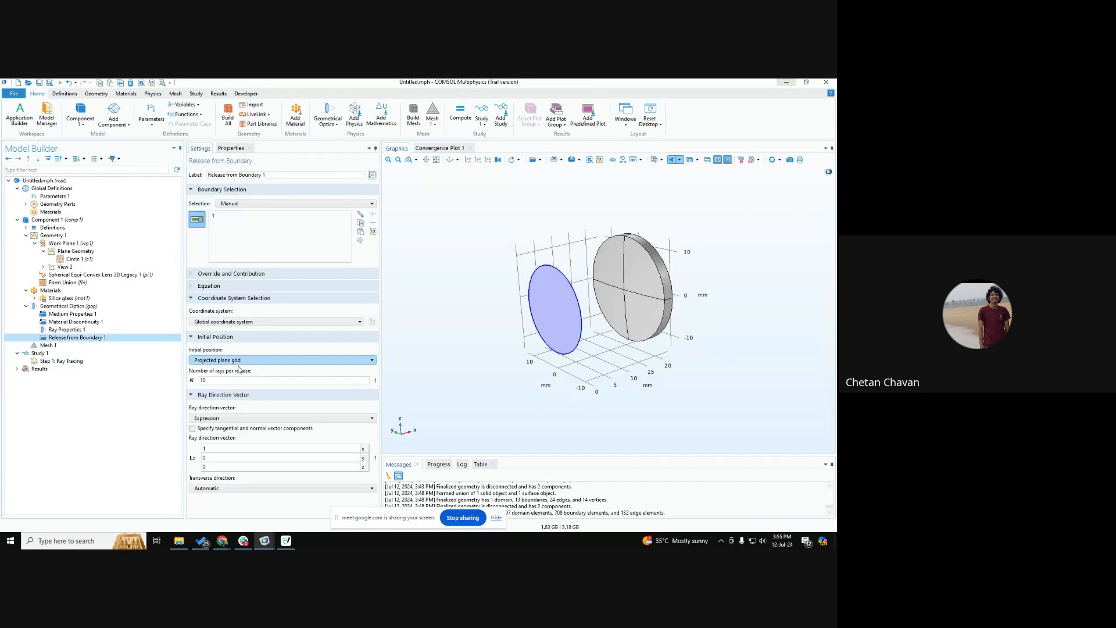
click(236, 418)
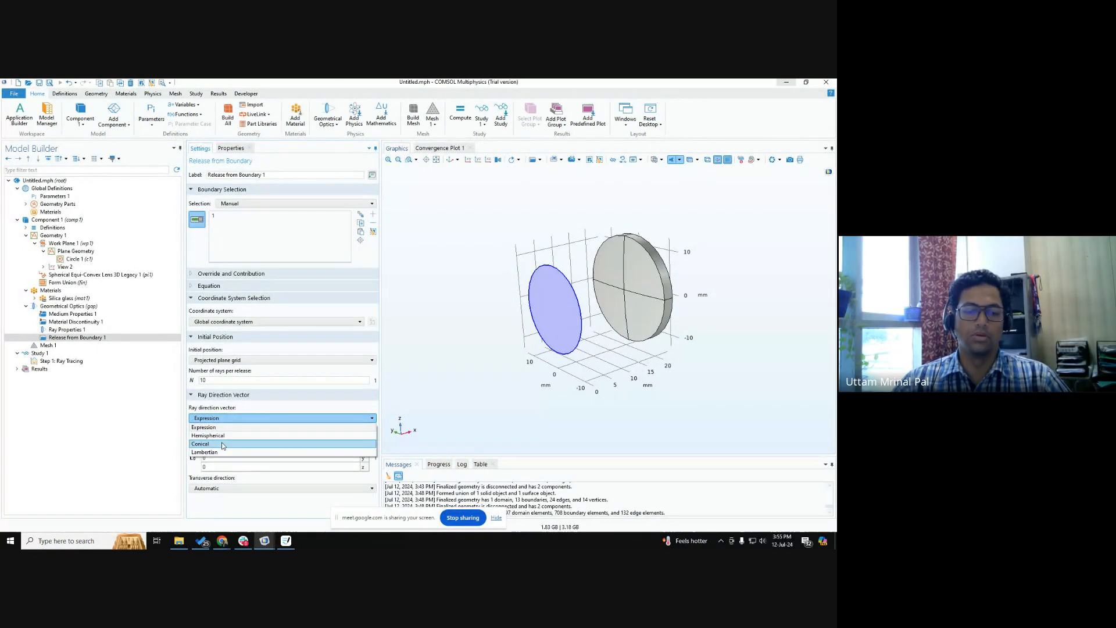
click(218, 444)
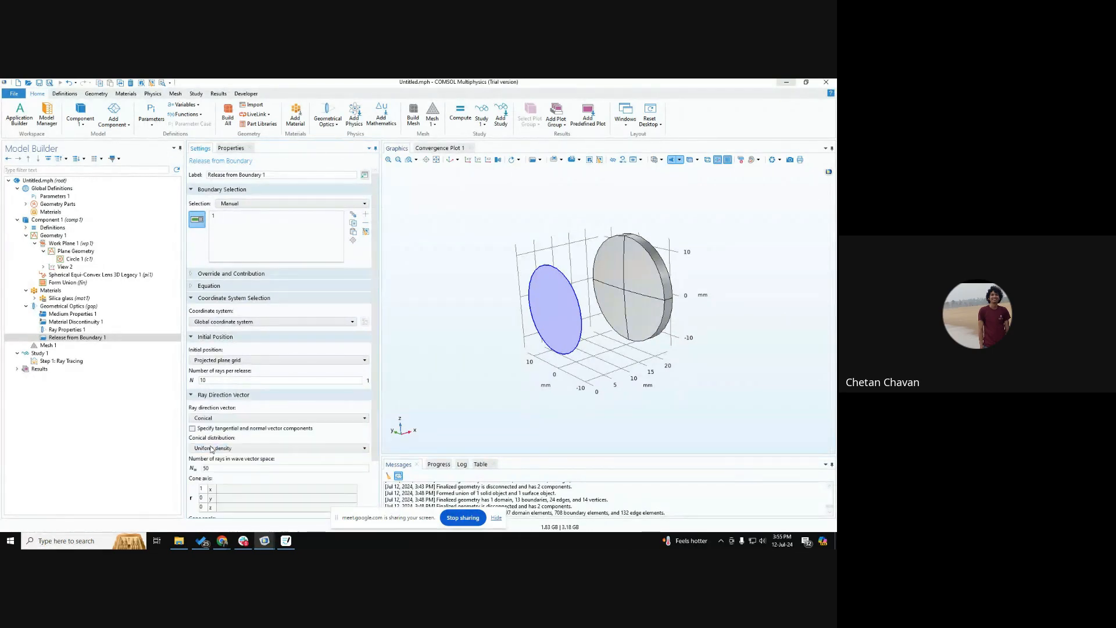
scroll(215, 459, down, 2)
click(214, 469)
key(ctrl)
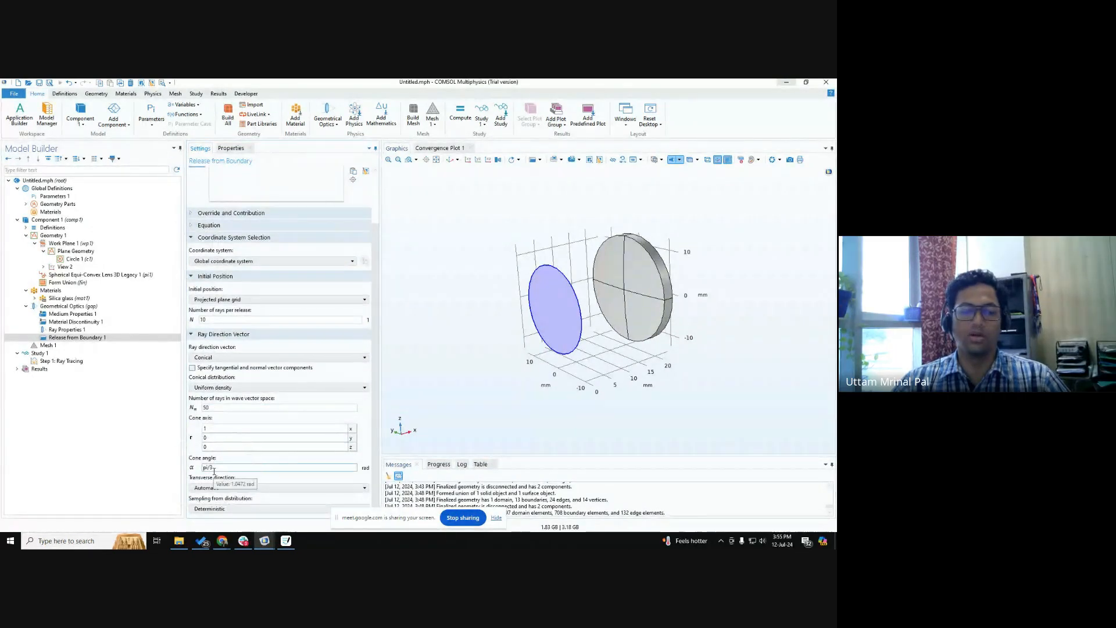
key(ctrl)
click(231, 388)
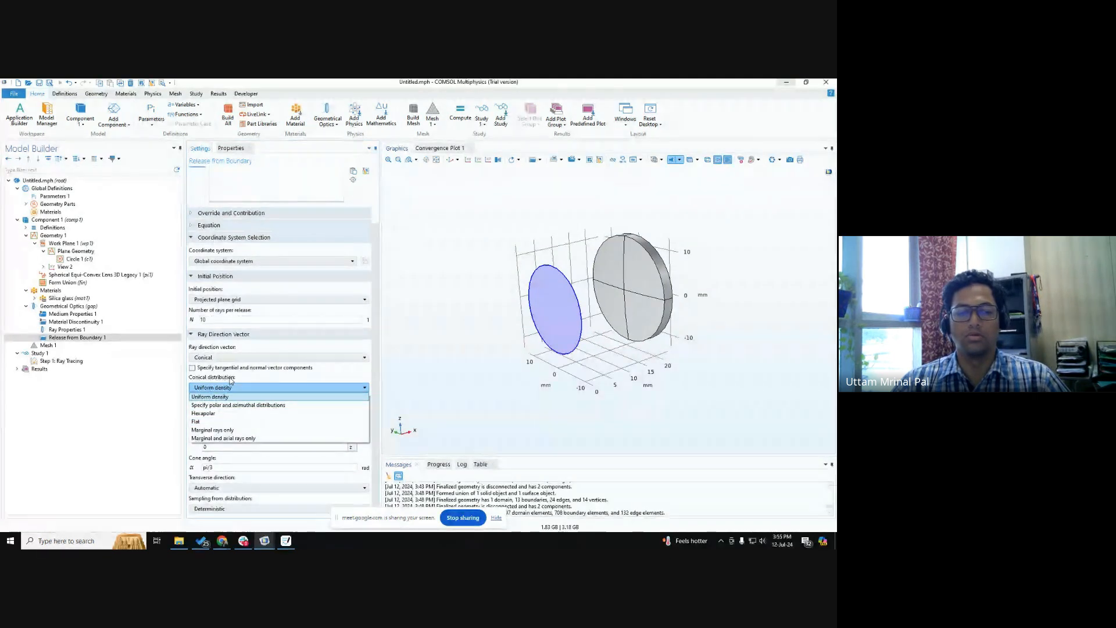
click(221, 386)
click(221, 357)
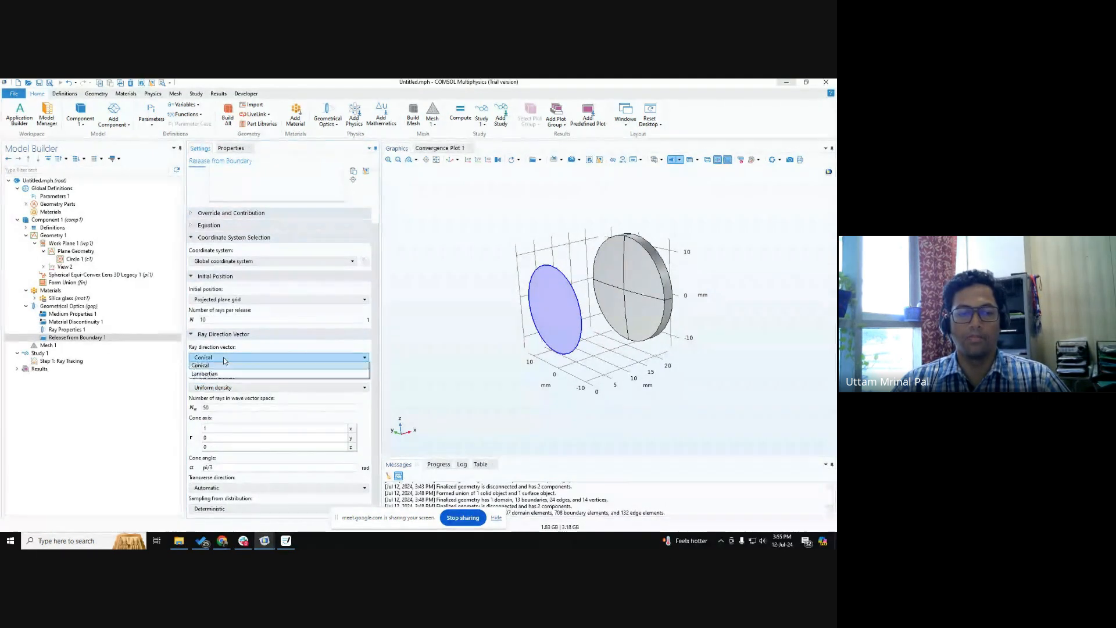
click(223, 366)
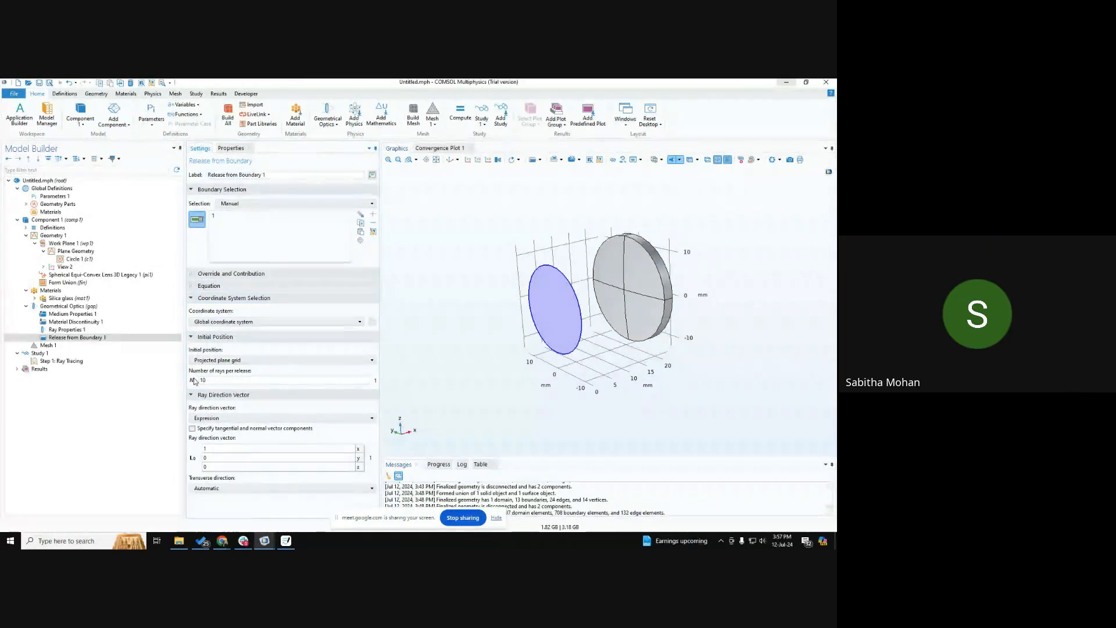
Set the time-step specification of the Ray Tracing study step to Specify maximum path length.
click(82, 432)
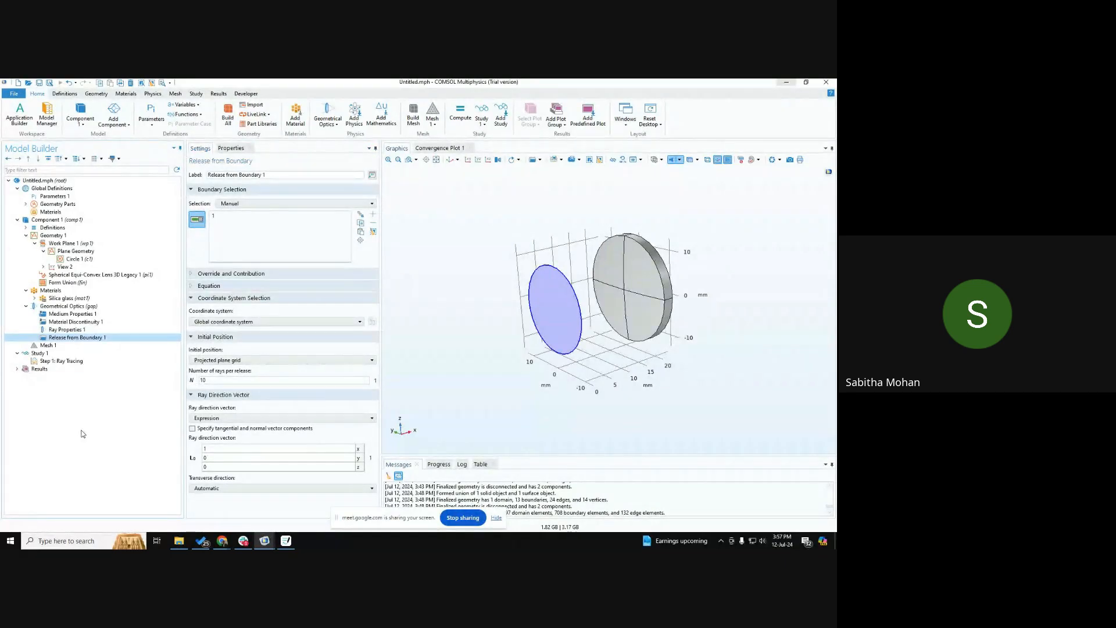
click(69, 361)
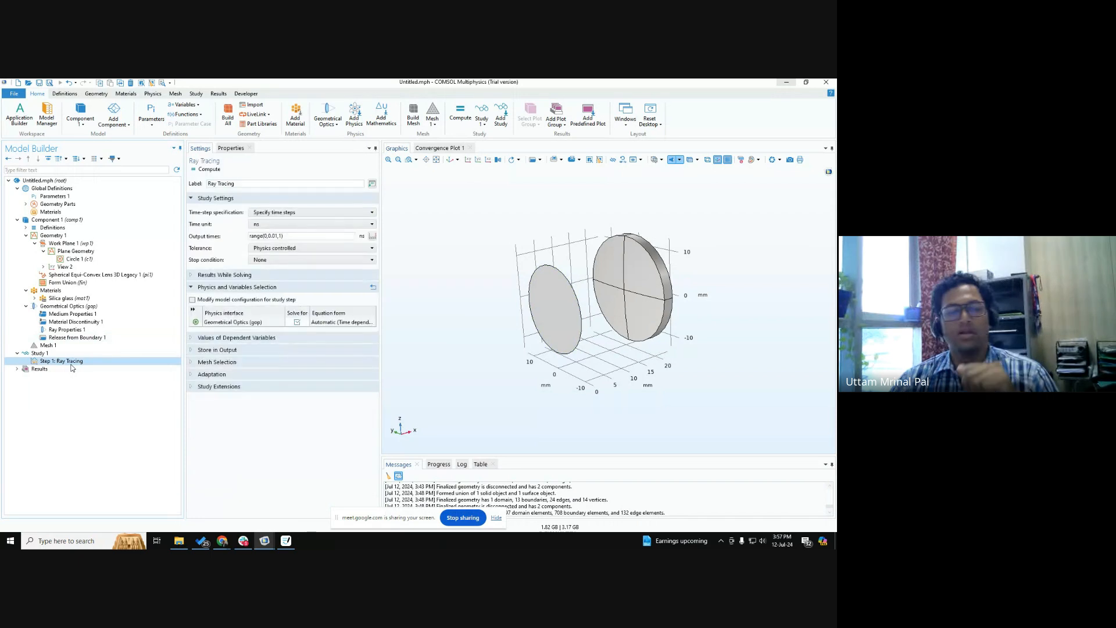
click(305, 213)
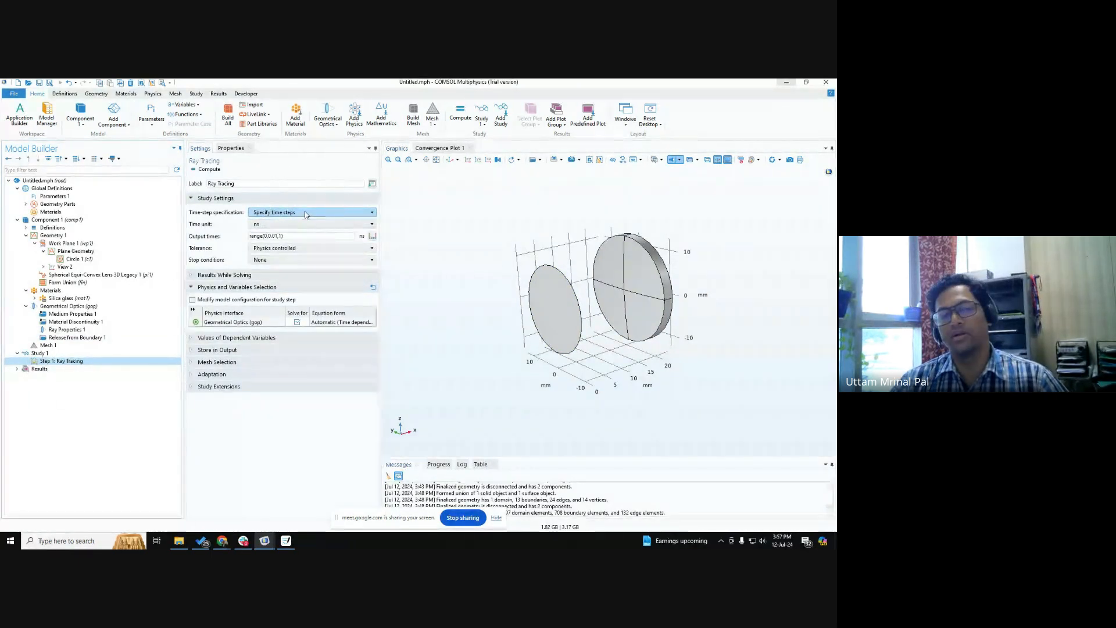
click(303, 229)
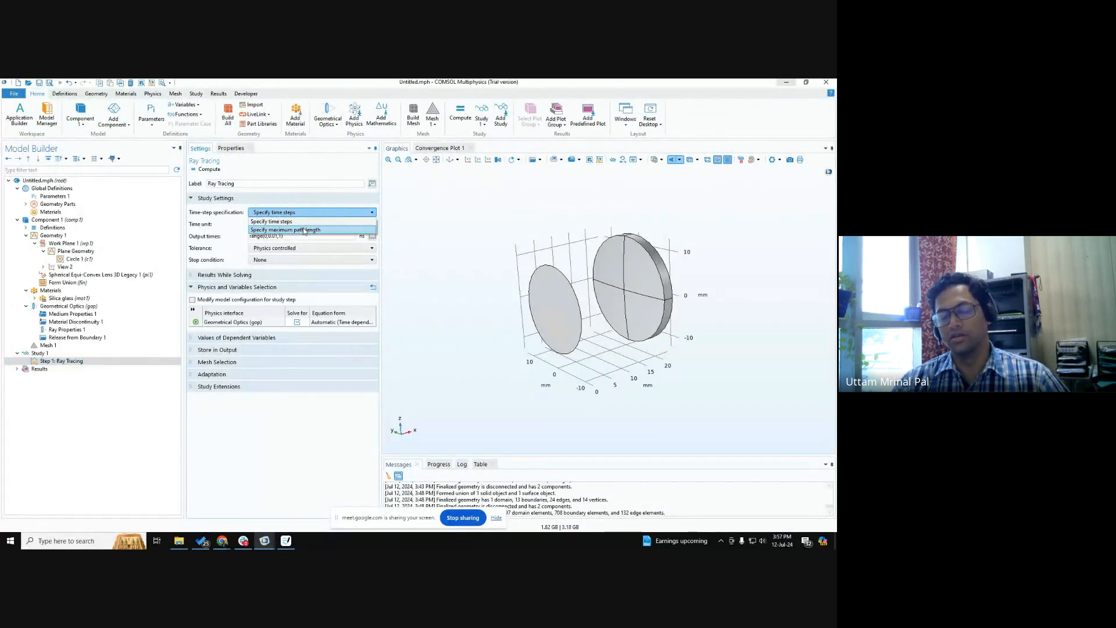
click(303, 229)
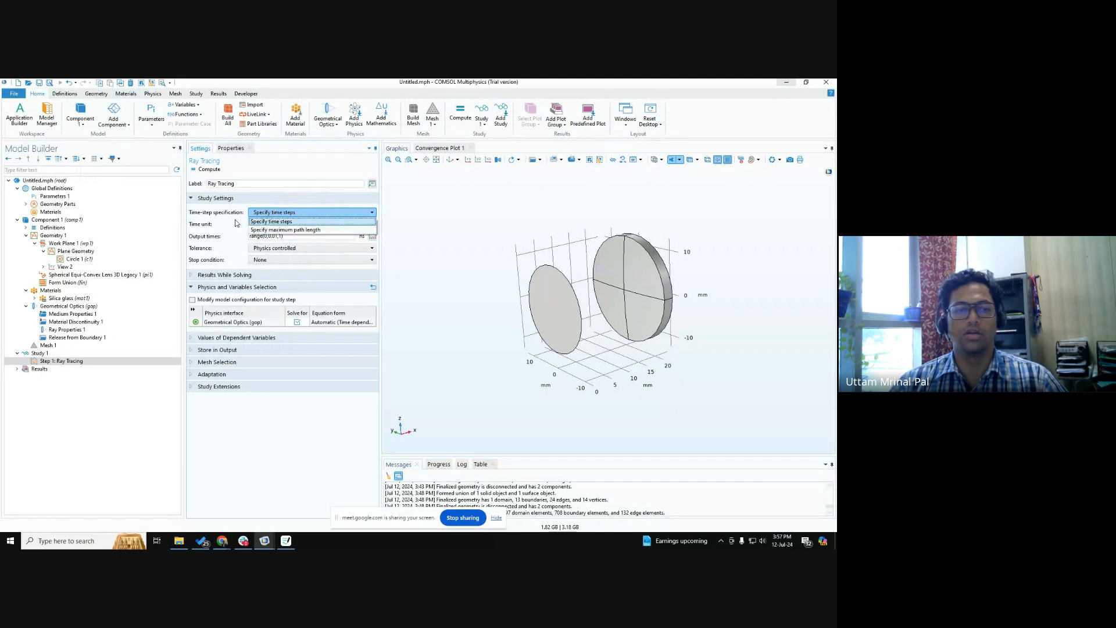
click(283, 231)
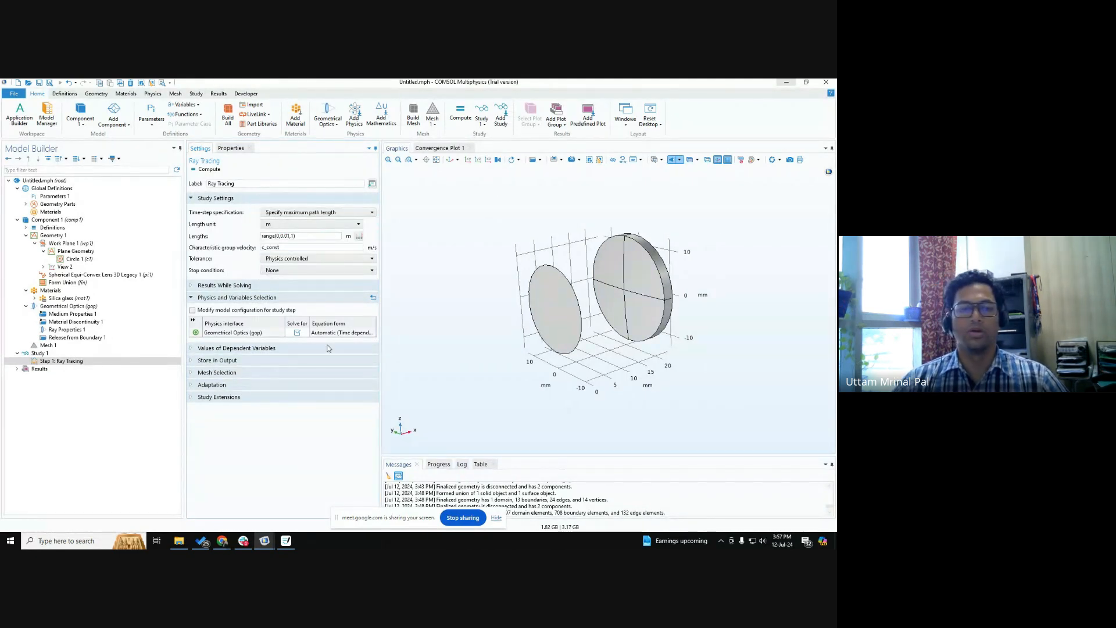
Set the length unit of the ray tracing path lengths to mm.
mouse_move(646, 344)
mouse_down()
mouse_move(631, 344)
mouse_move(644, 343)
mouse_up()
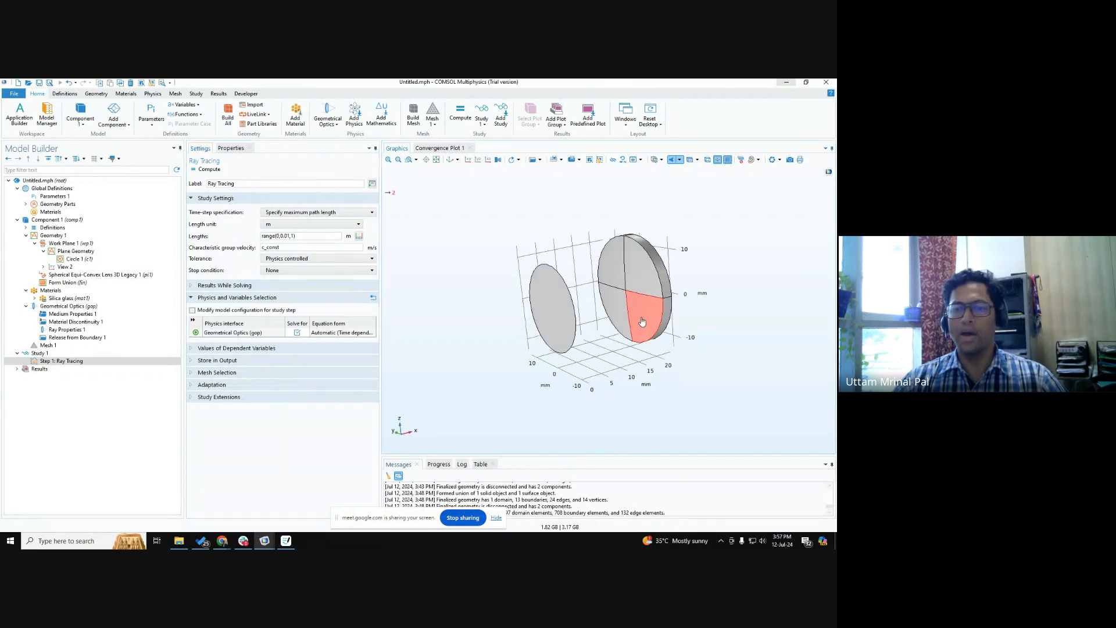
scroll(645, 329, down, 2)
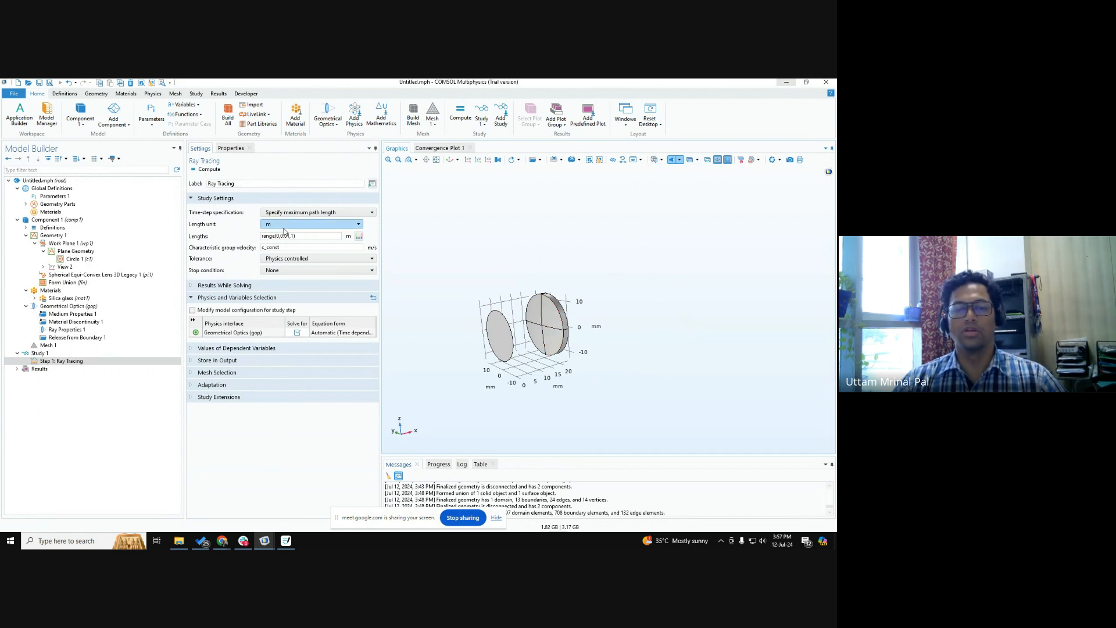
drag(536, 375, 585, 368)
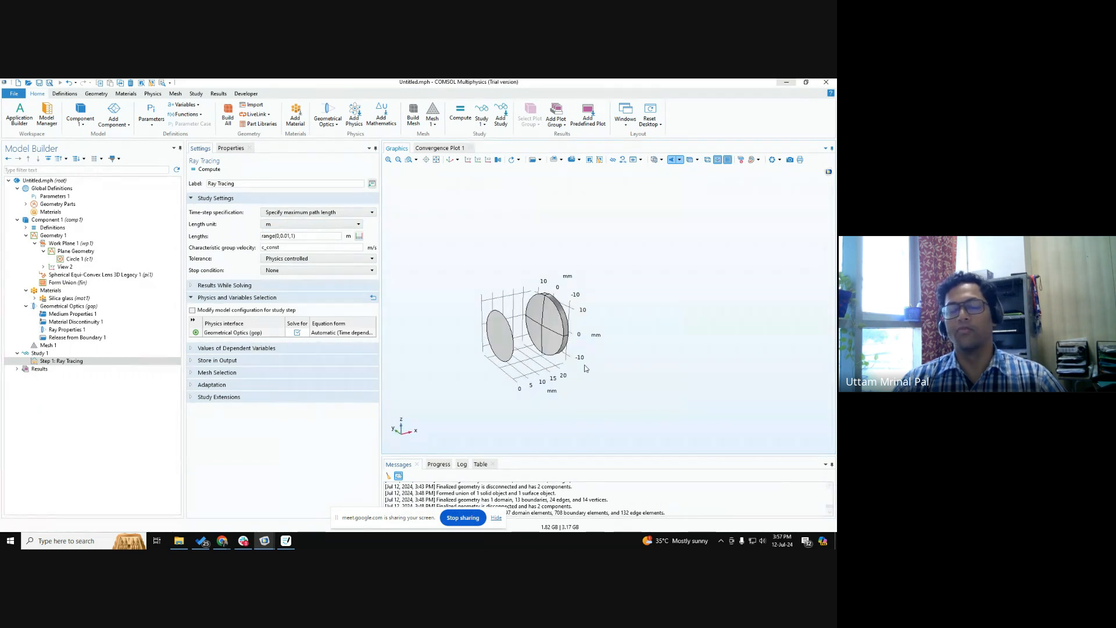
click(297, 227)
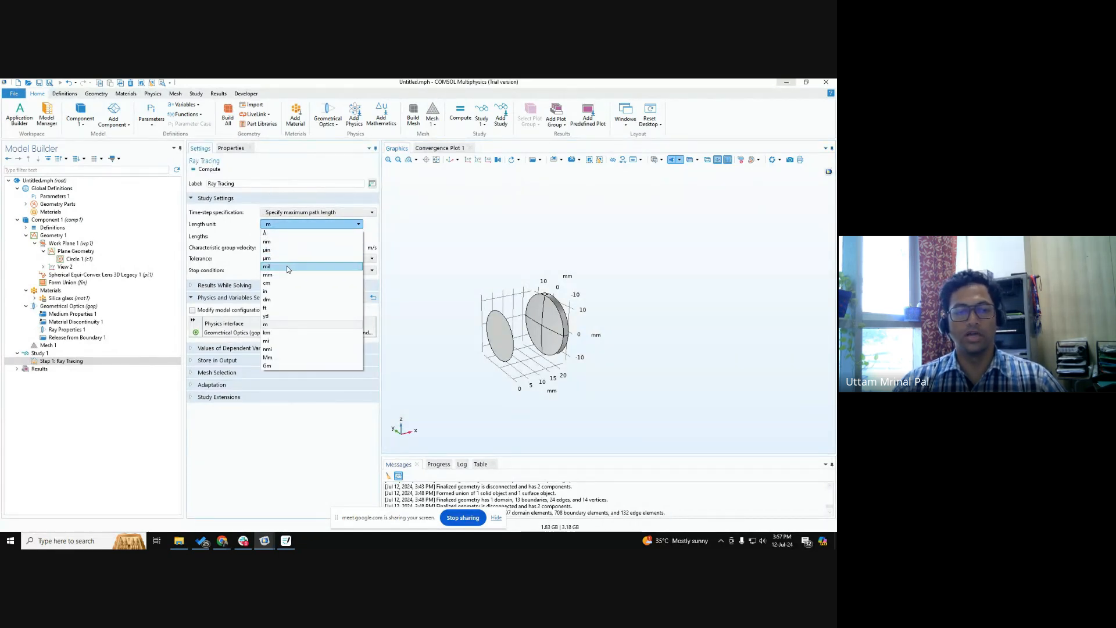
click(285, 274)
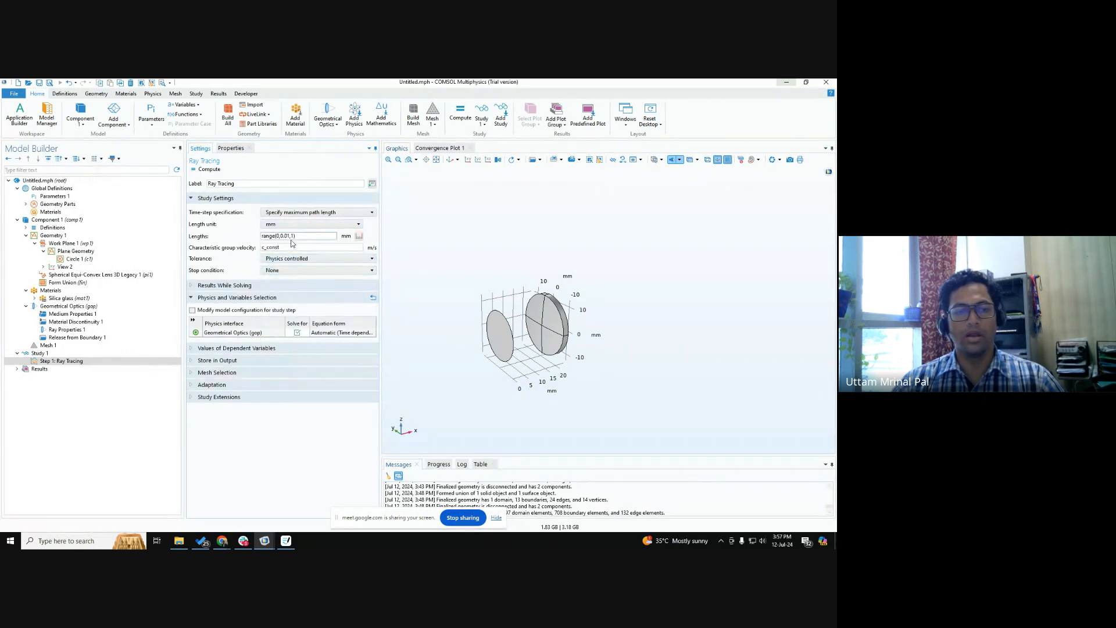
Set the path lengths of the Ray Tracing study step to range(0,2.5,150).
key(ctrl)
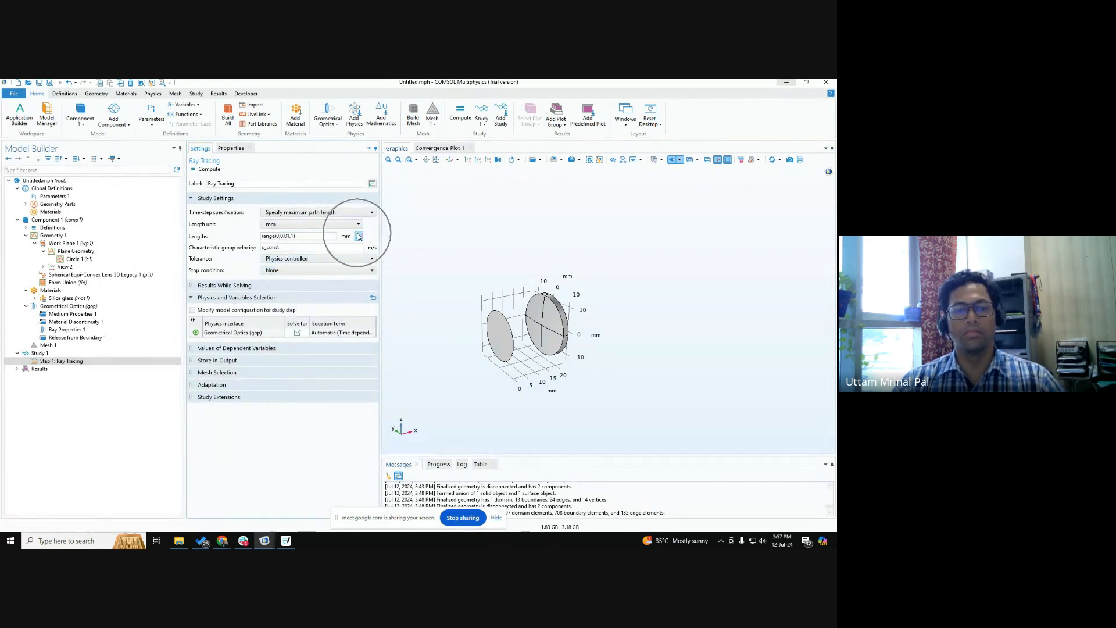
click(294, 236)
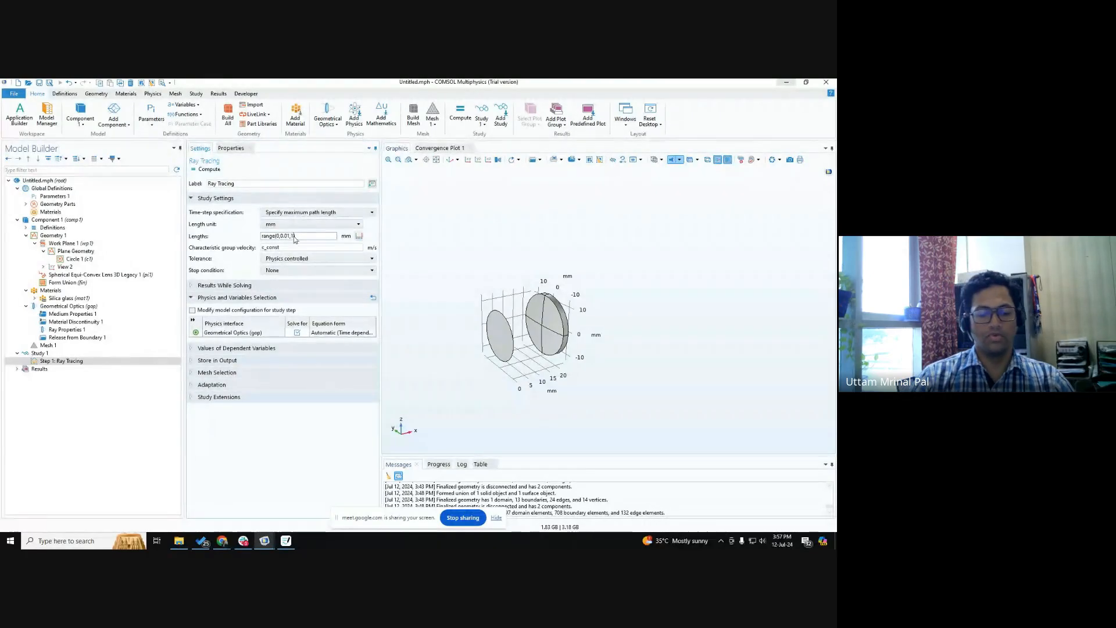
text(50)
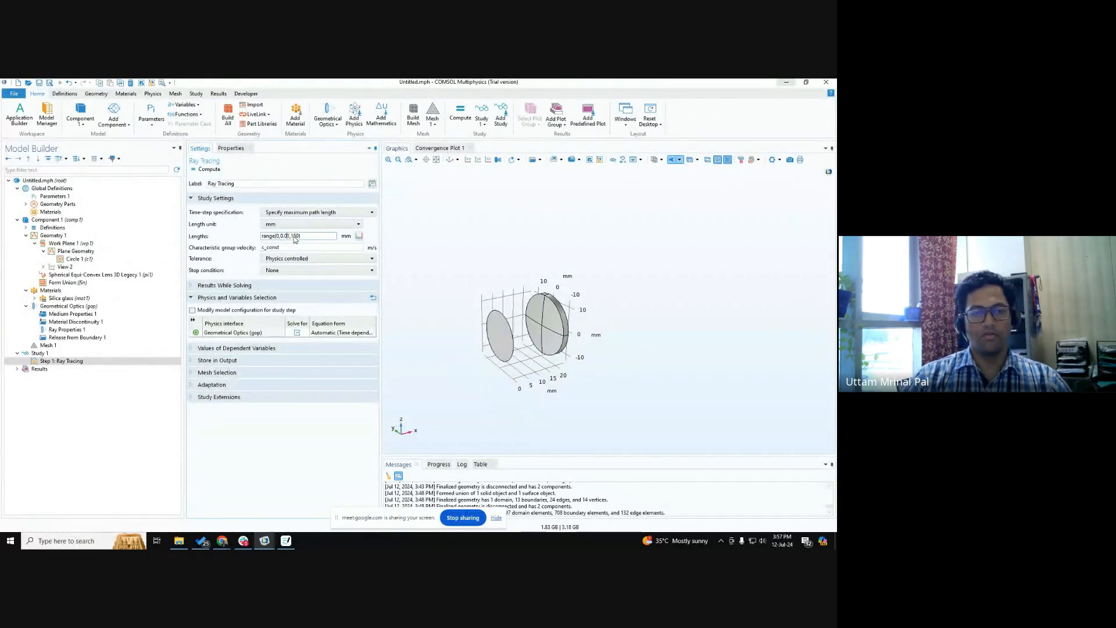
key(BackSpace)
key(BackSpace)
key(BackSpace)
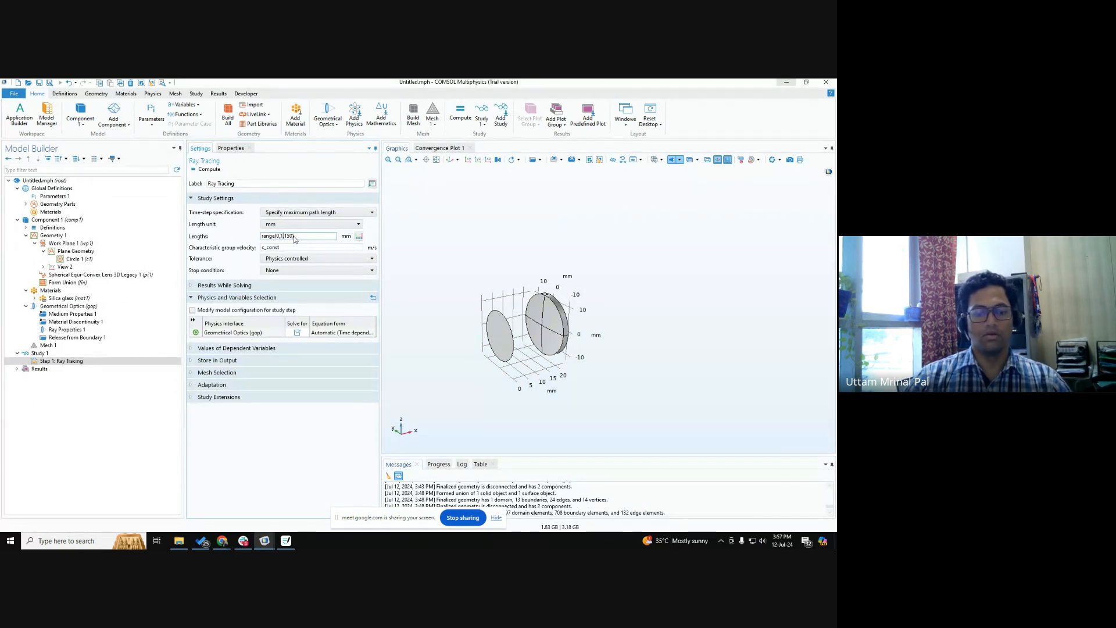
key(BackSpace)
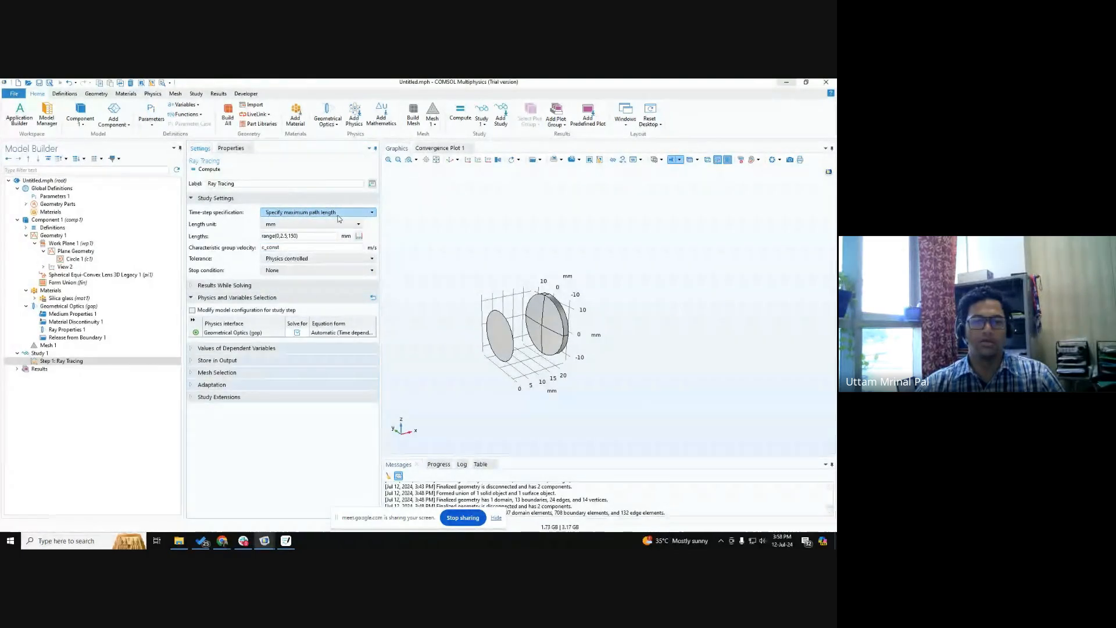
Copy the lengths expression range(0,2.5,150) into the Google Meet call chat, send it, and return to COMSOL.
key(ctrl)
key(ctrl)
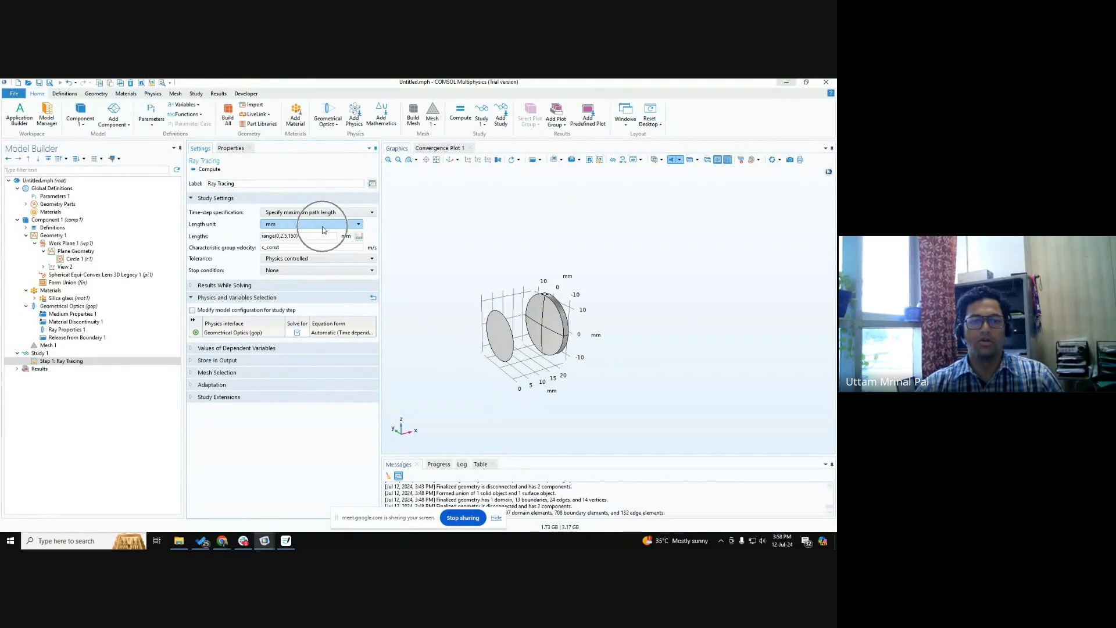
drag(303, 237, 97, 233)
key(ctrl+c)
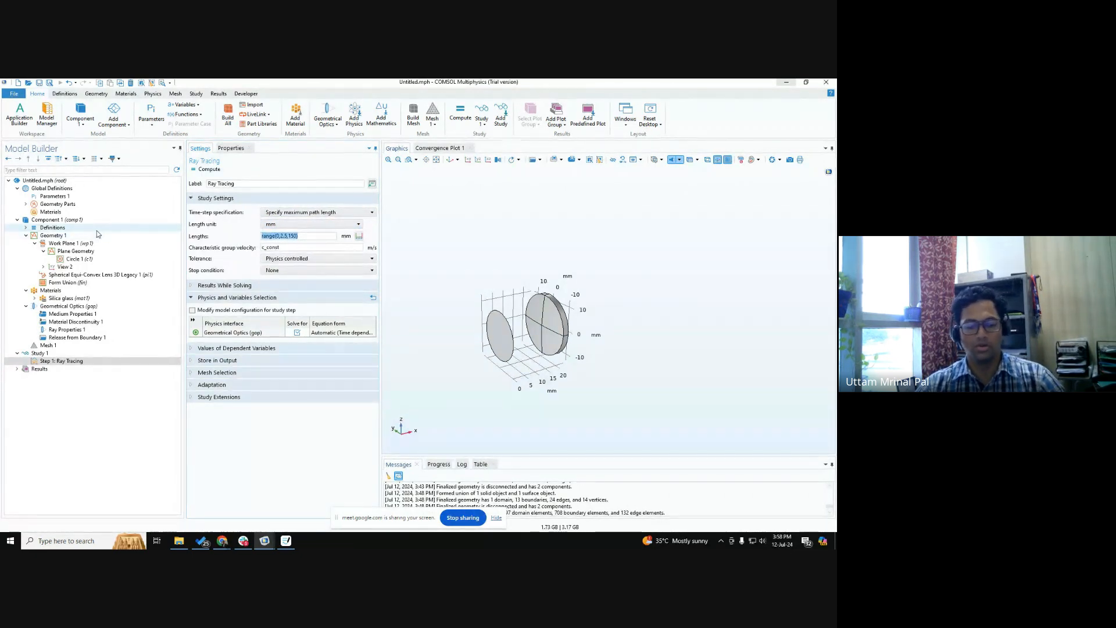
key(alt+Tab)
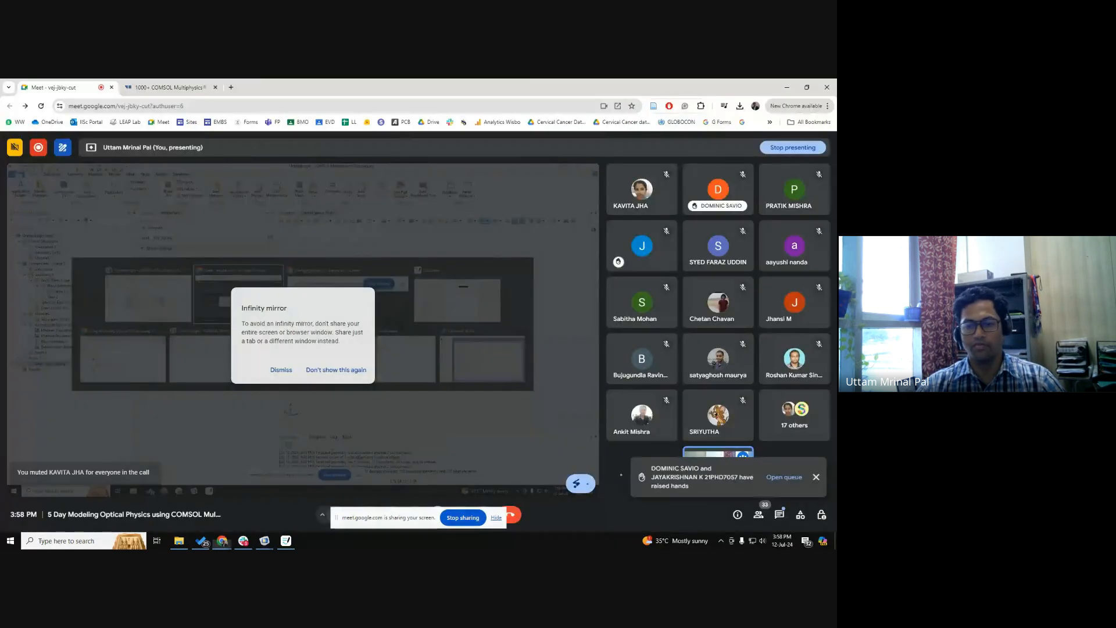
click(778, 515)
key(ctrl+v)
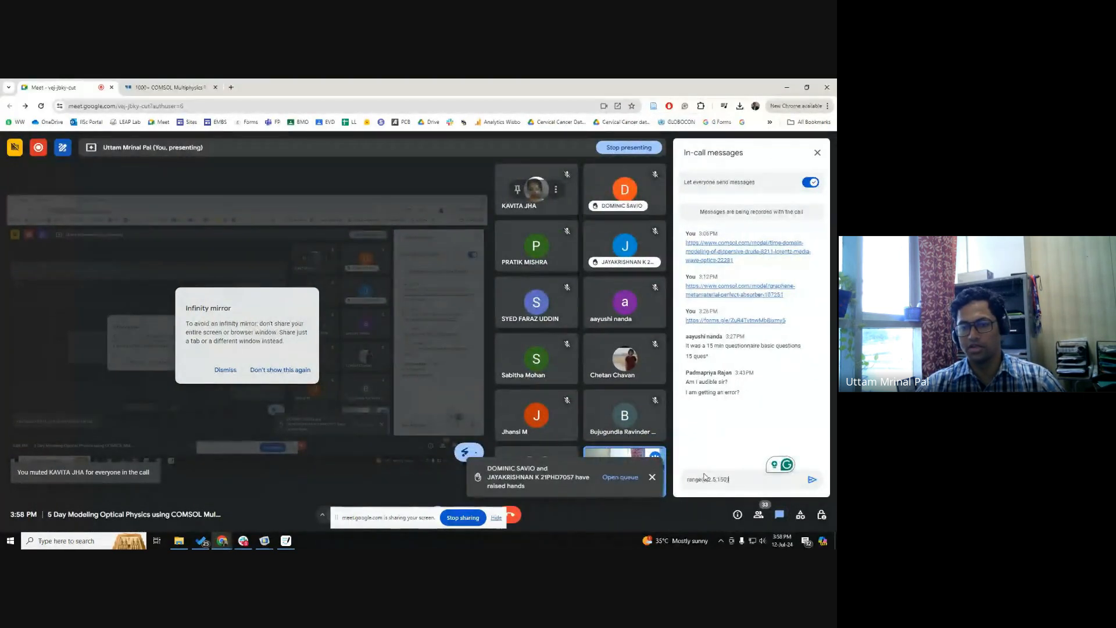
key(Return)
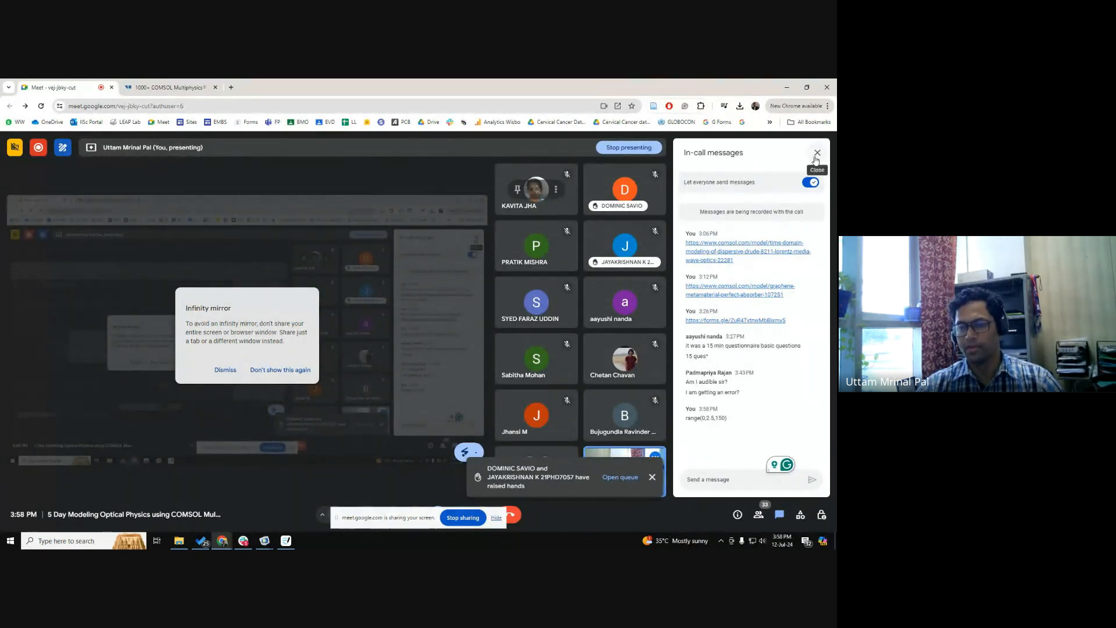
click(817, 153)
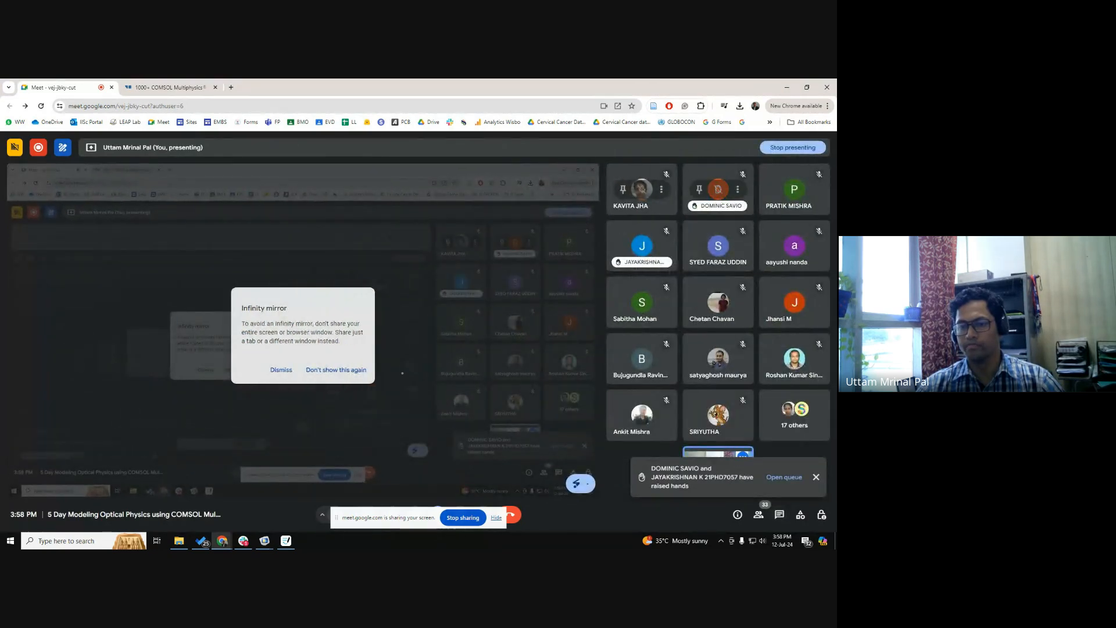
key(alt+Tab)
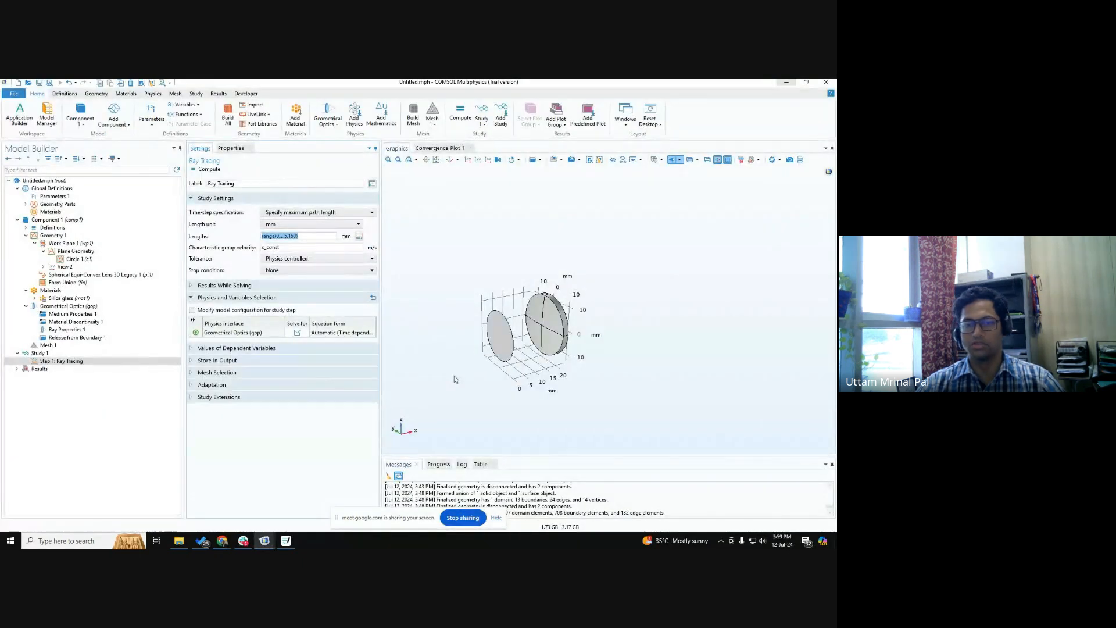
Compute the Ray Tracing study with the specified path lengths.
scroll(450, 369, up, 5)
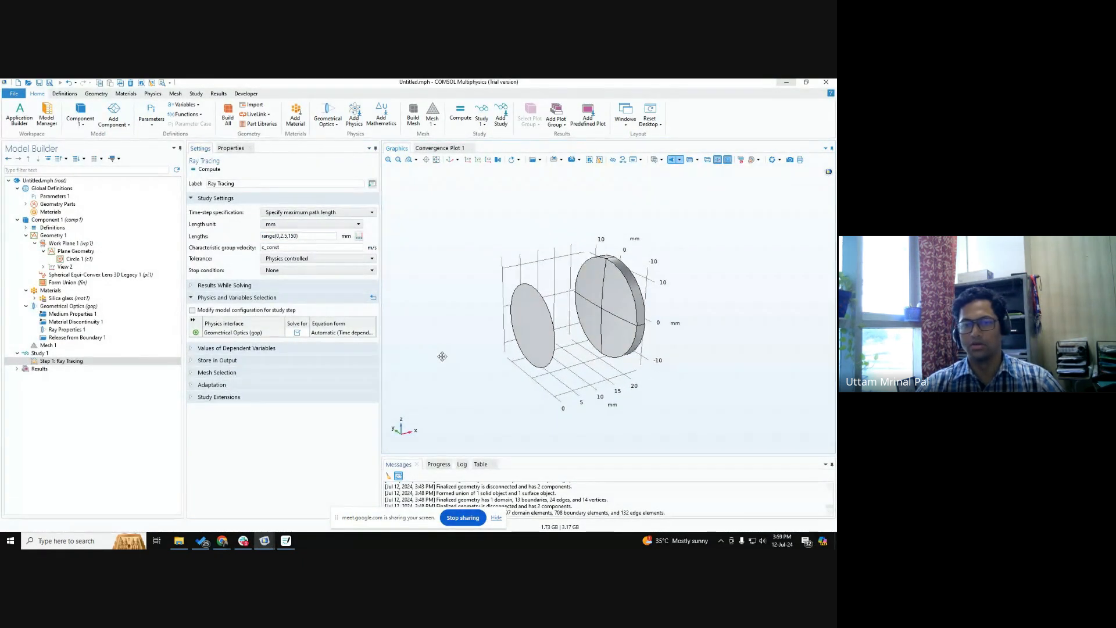
click(212, 170)
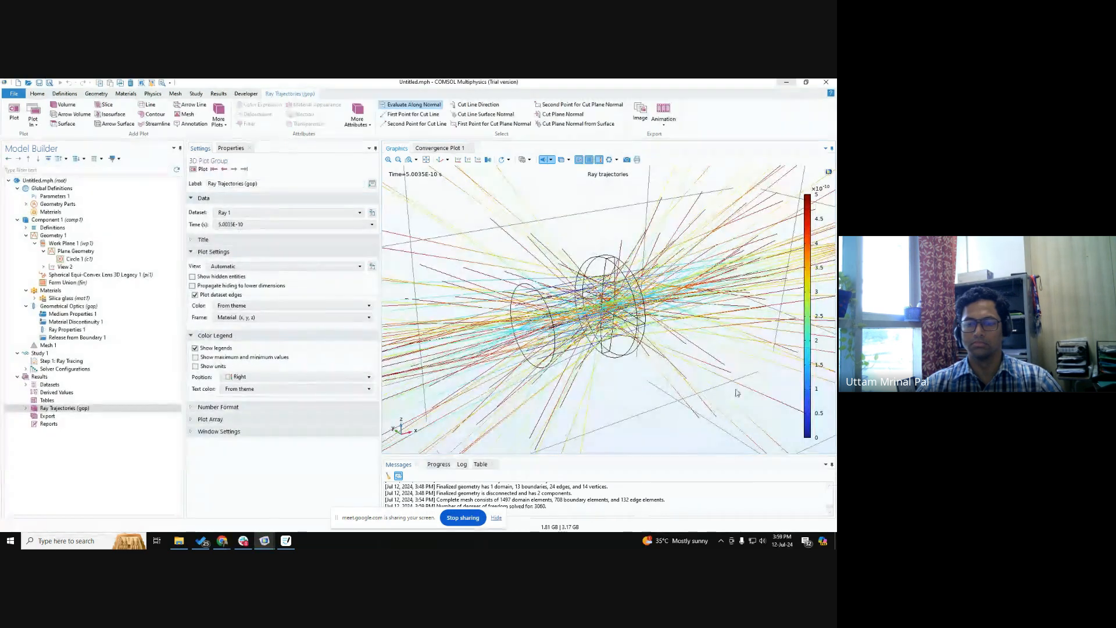
Examine the ray trajectories plot from several angles, including the focus beyond the lens and the rays scattered around it.
middle_drag(666, 374, 615, 355)
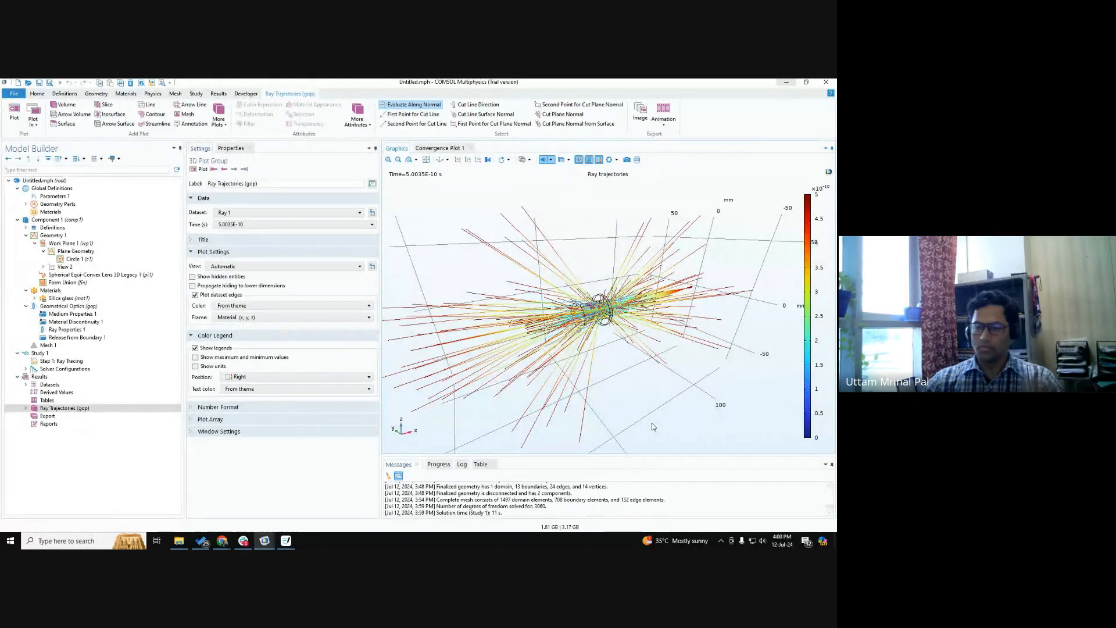
scroll(710, 301, up, 5)
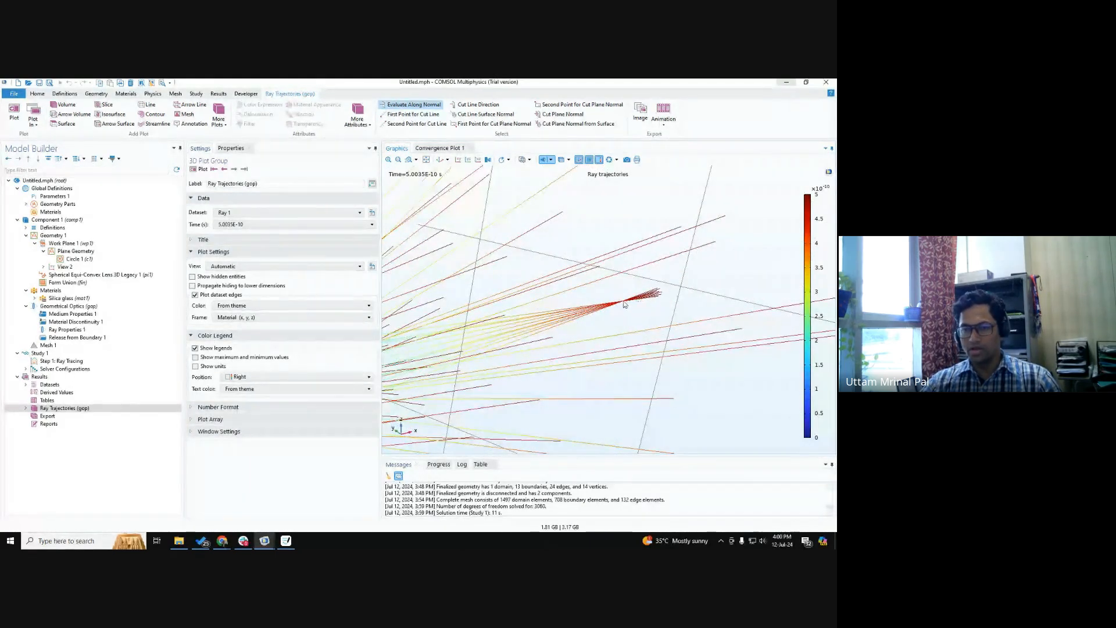
scroll(668, 314, down, 8)
drag(687, 322, 625, 320)
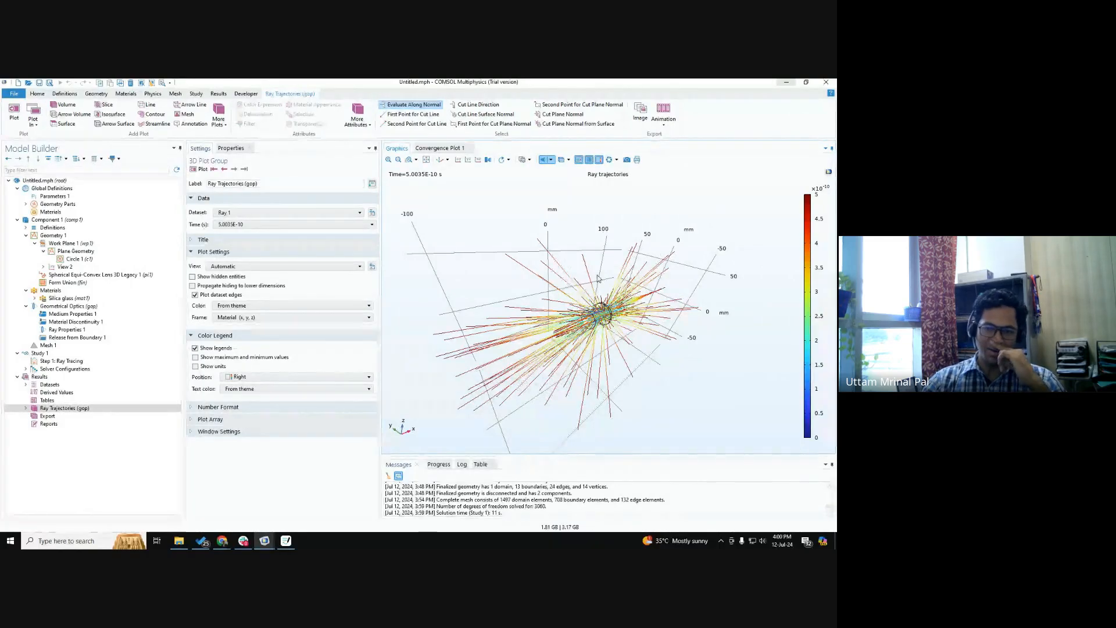
scroll(600, 297, up, 1)
scroll(599, 297, up, 3)
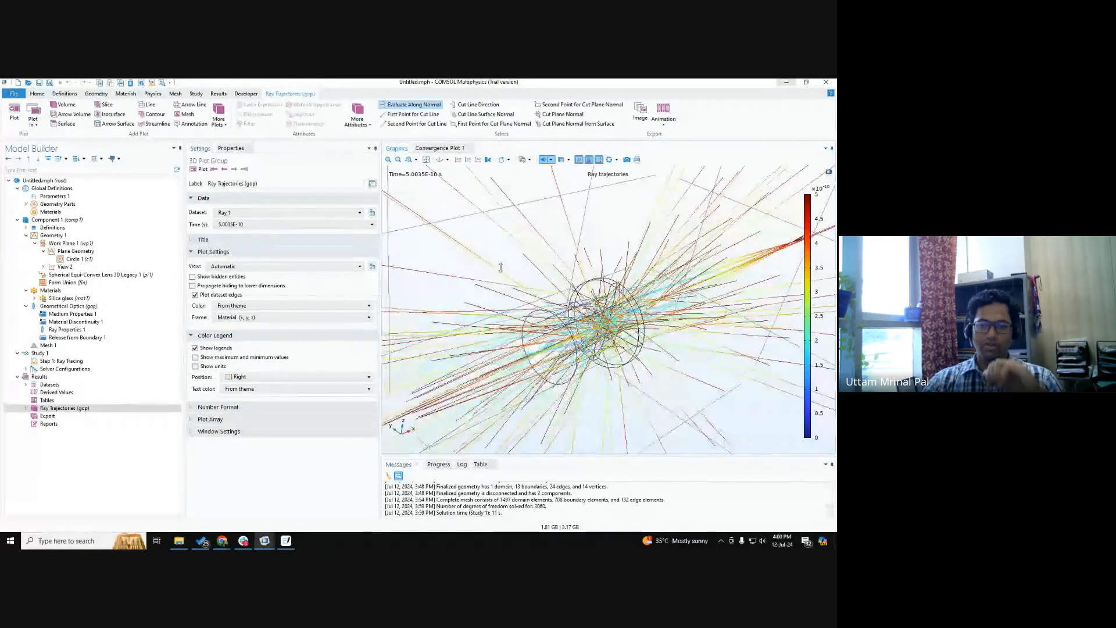
scroll(557, 271, down, 5)
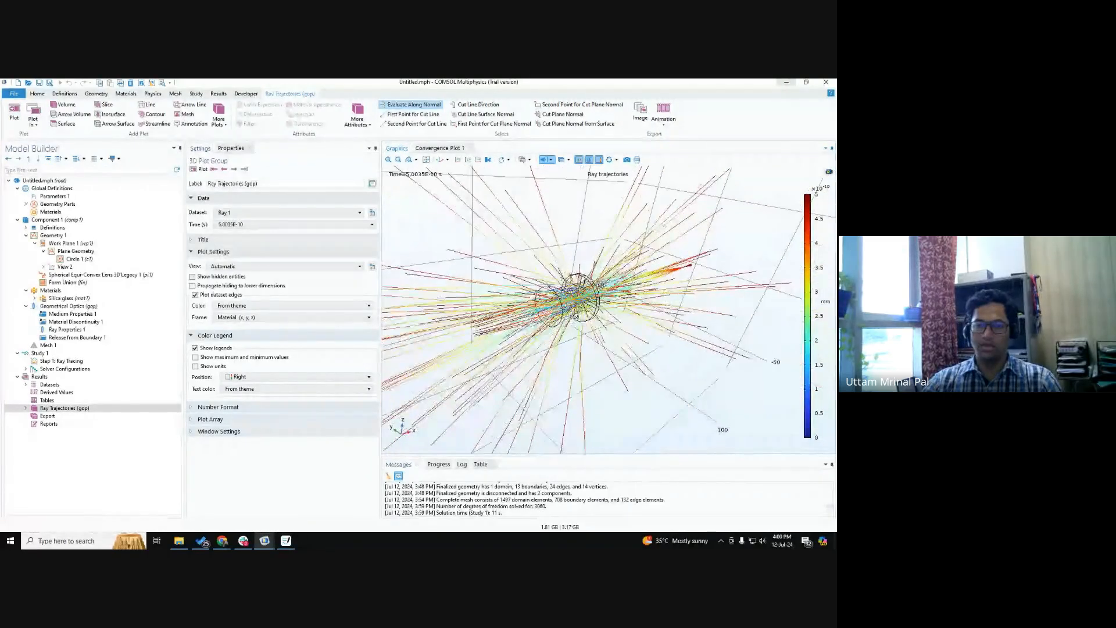
drag(622, 329, 609, 365)
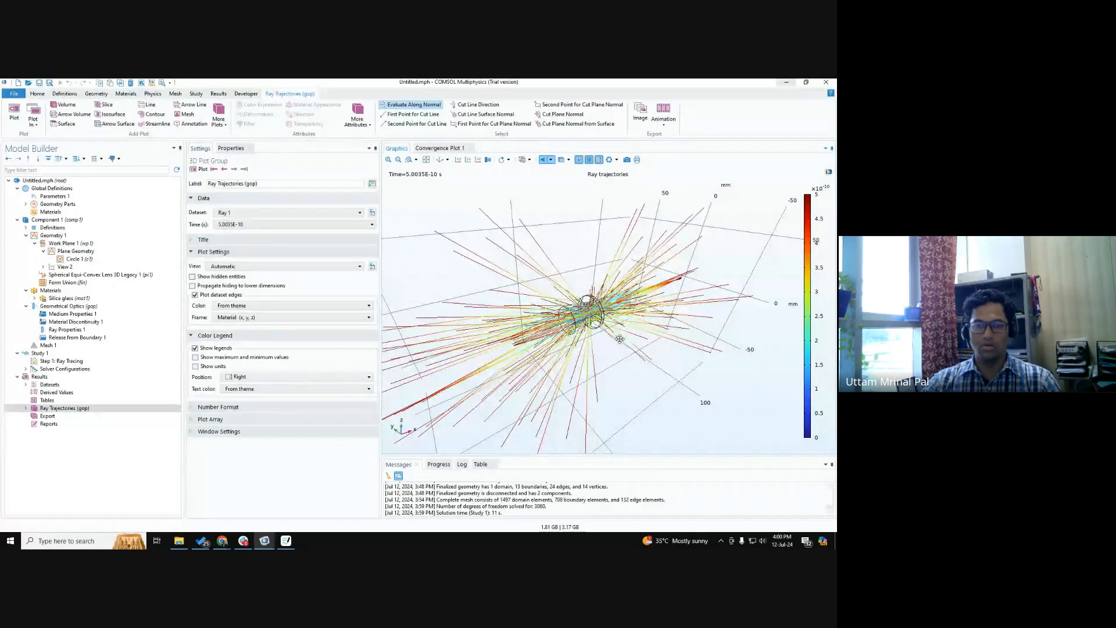
Set the maximum number of secondary rays in the Geometrical Optics interface to 0.
click(90, 307)
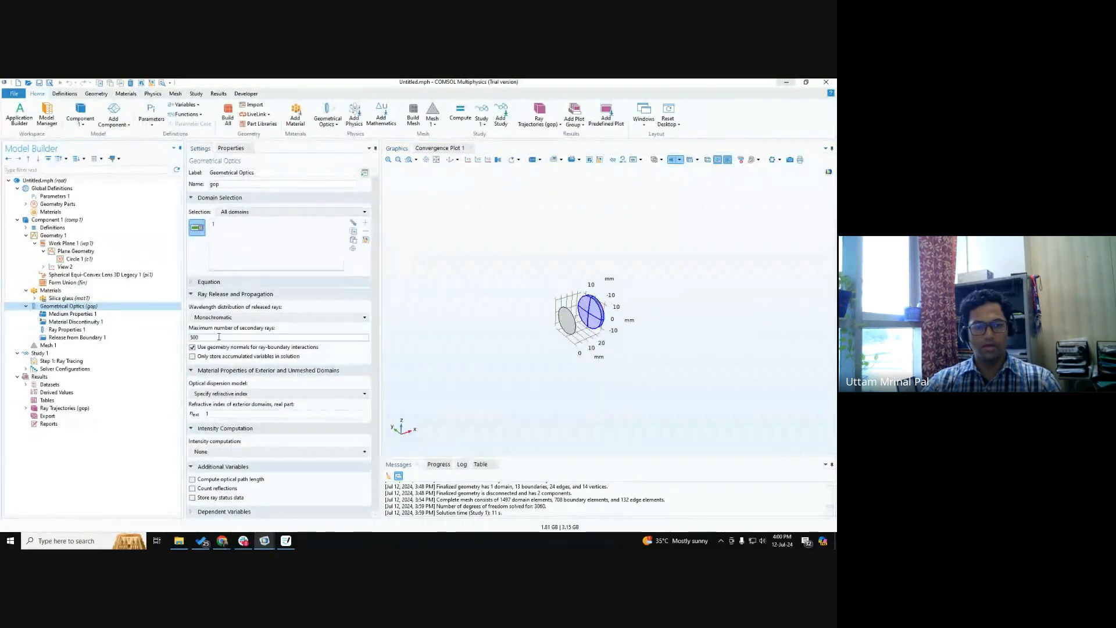
drag(219, 338, 112, 333)
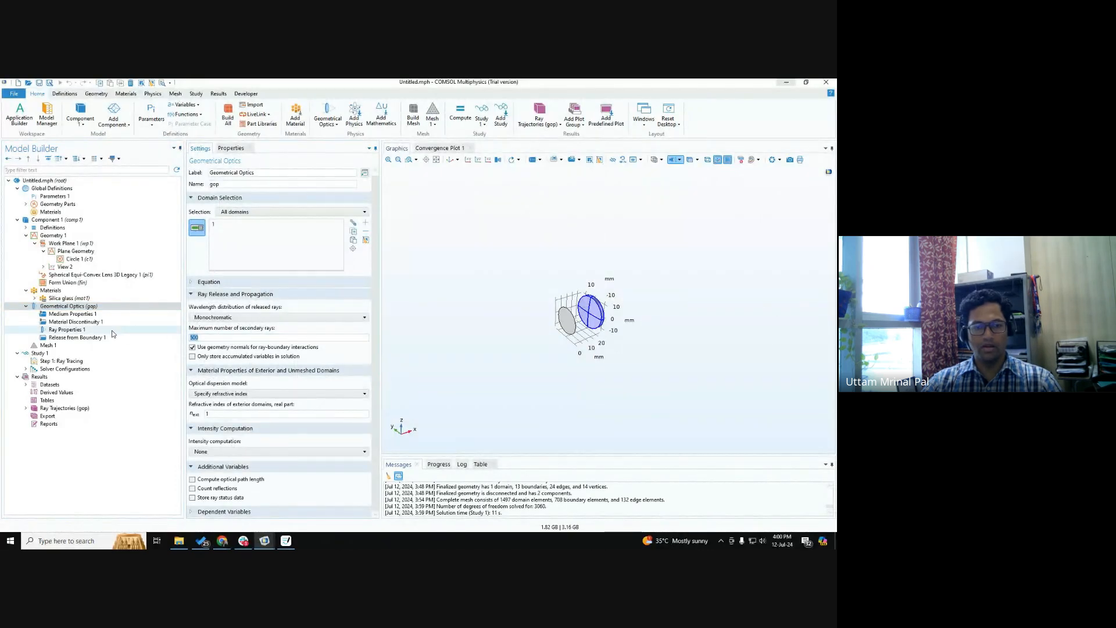
text(0)
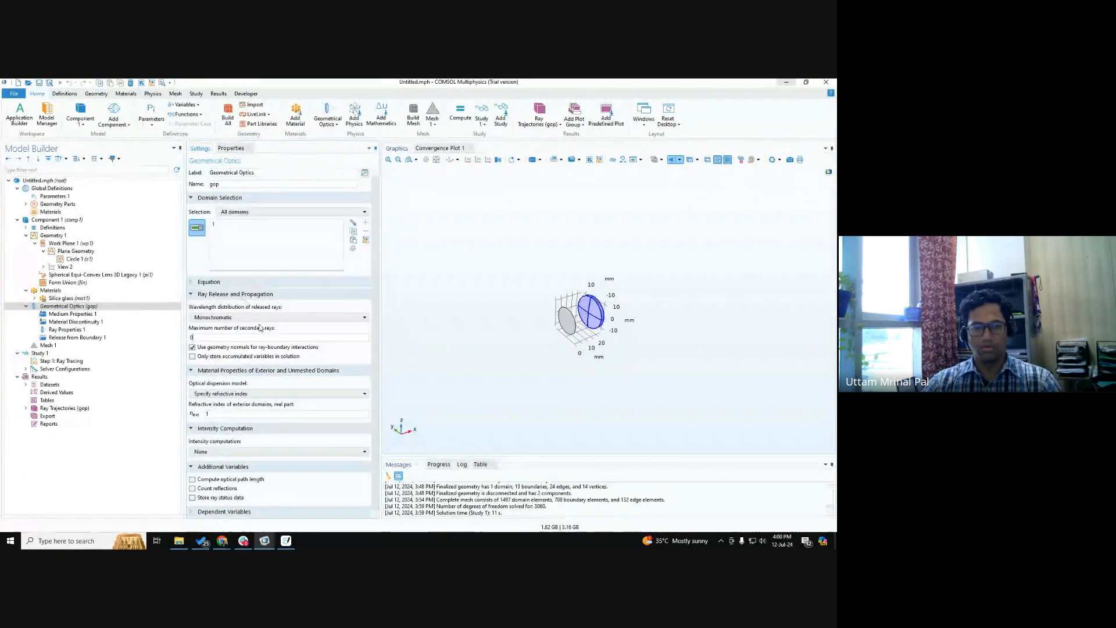
key(ctrl)
key(ctrl)
key(ctrl)
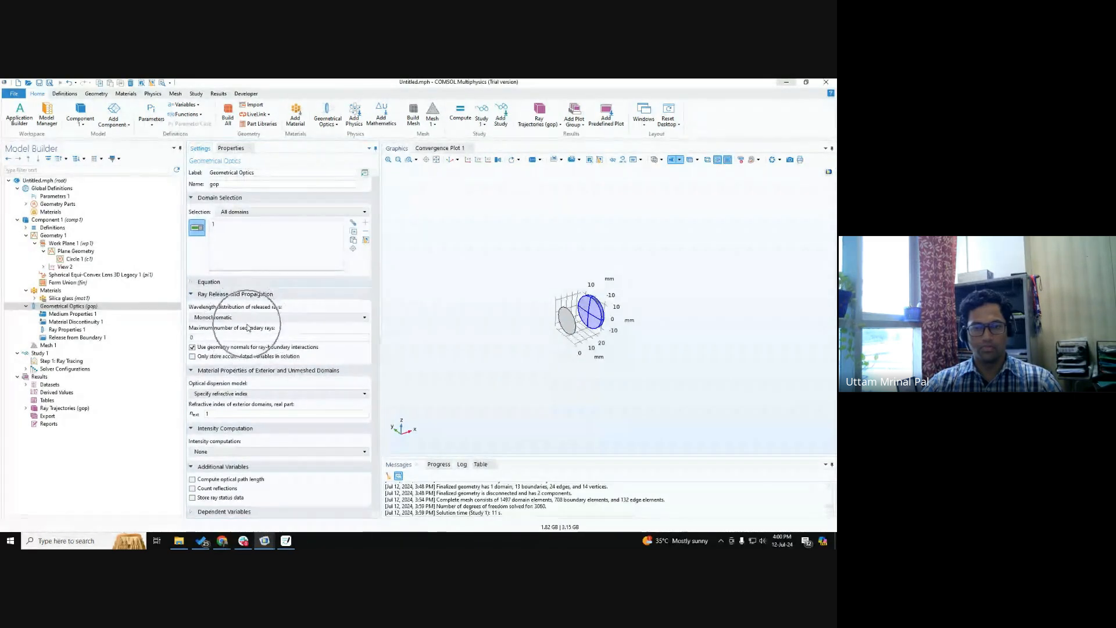
Recompute Study 1 with the maximum number of secondary rays set to 0.
key(ctrl)
key(ctrl)
click(87, 353)
click(209, 169)
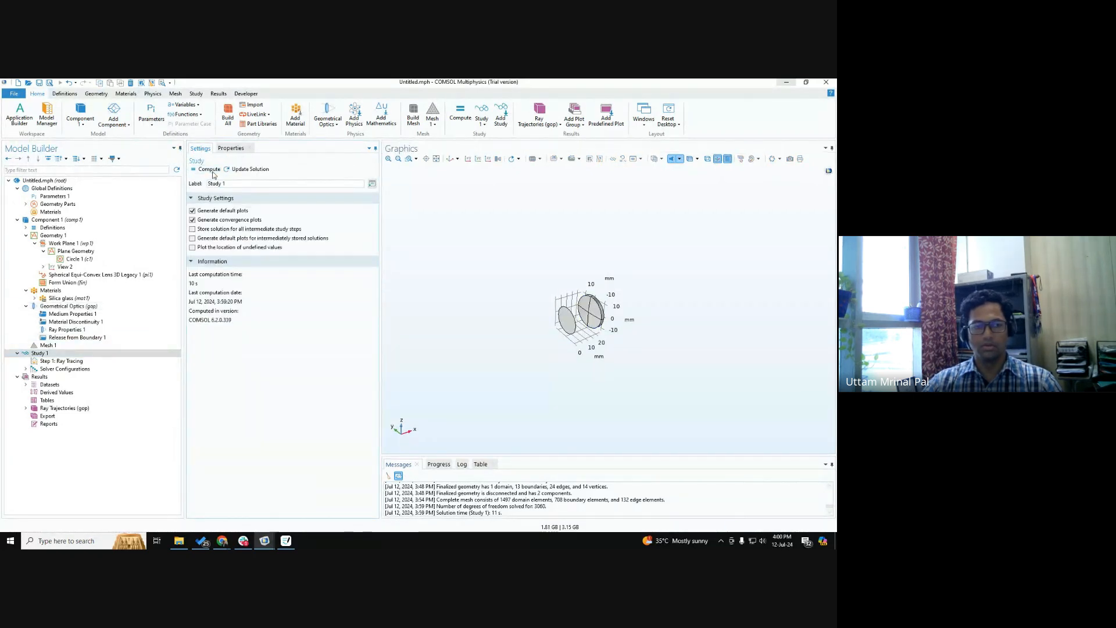
Review the Geometrical Optics settings and examine the recomputed ray trajectories plot from the release disc through the lens to the focus.
click(88, 305)
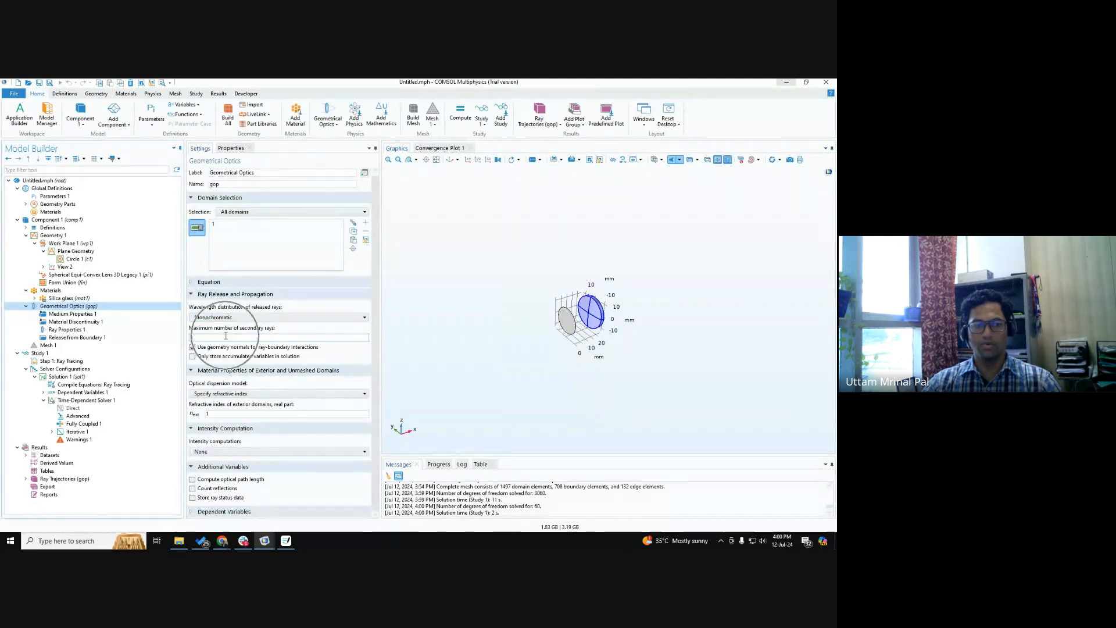
click(58, 479)
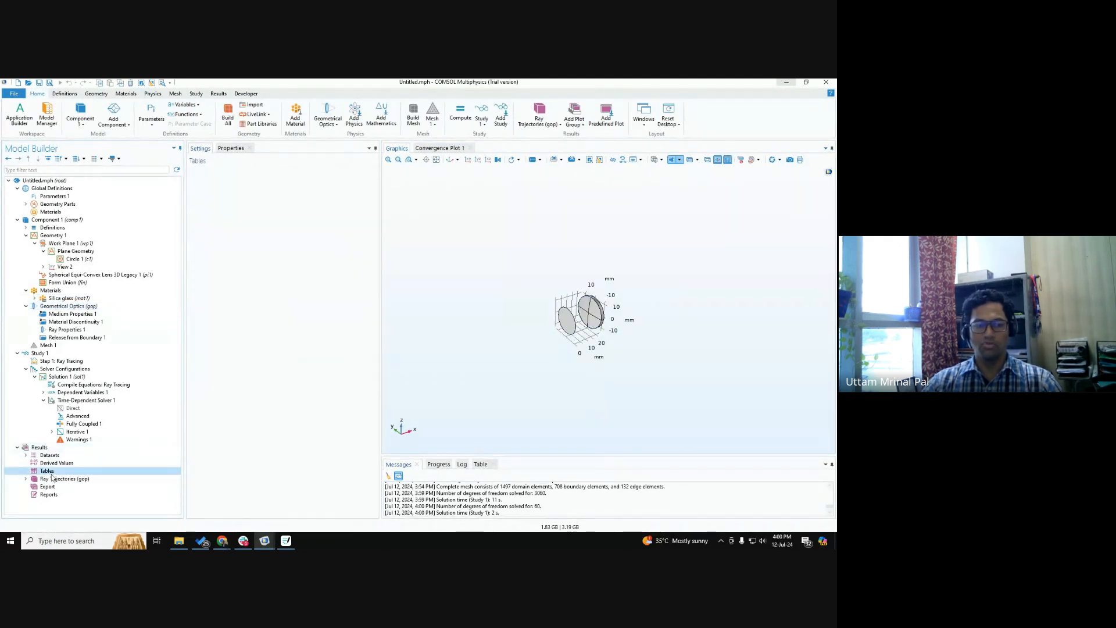
scroll(563, 311, up, 8)
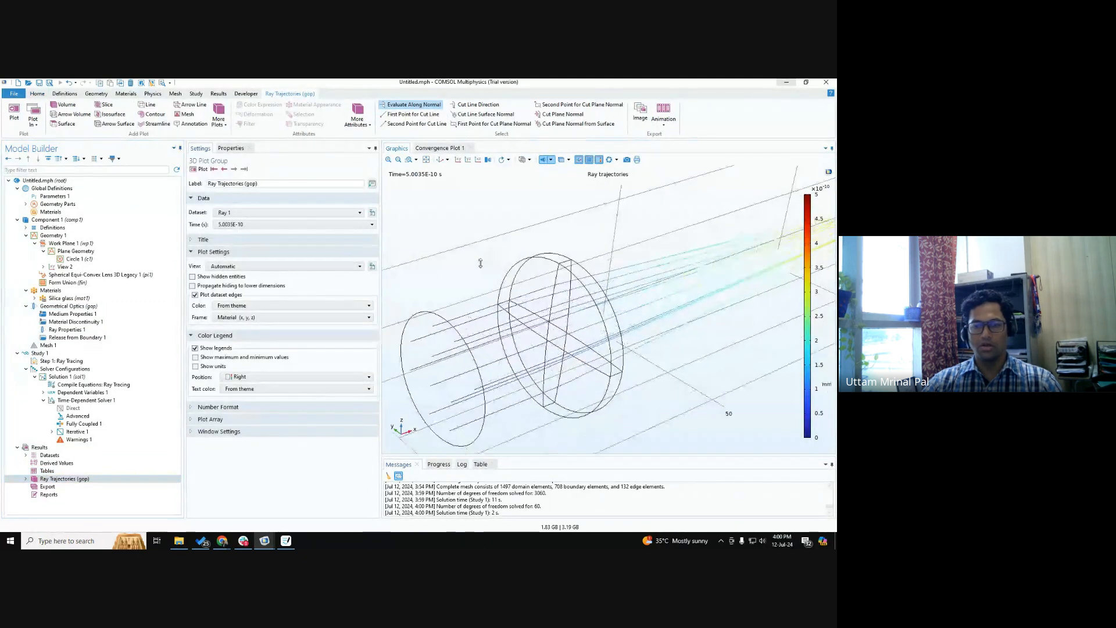
drag(563, 311, 569, 308)
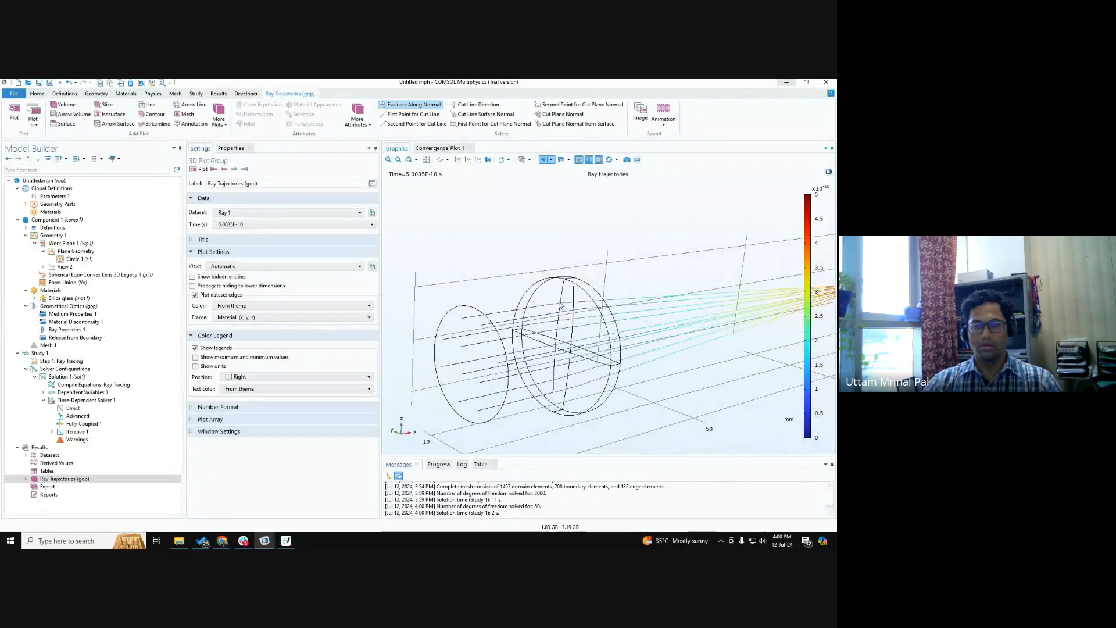
scroll(561, 309, down, 4)
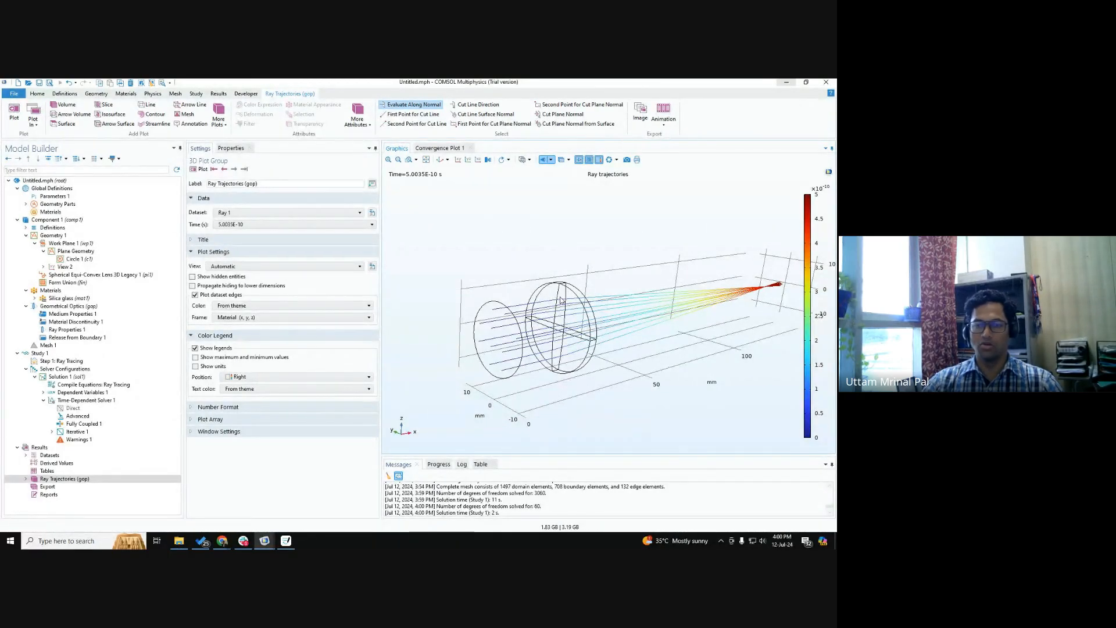
scroll(561, 299, down, 3)
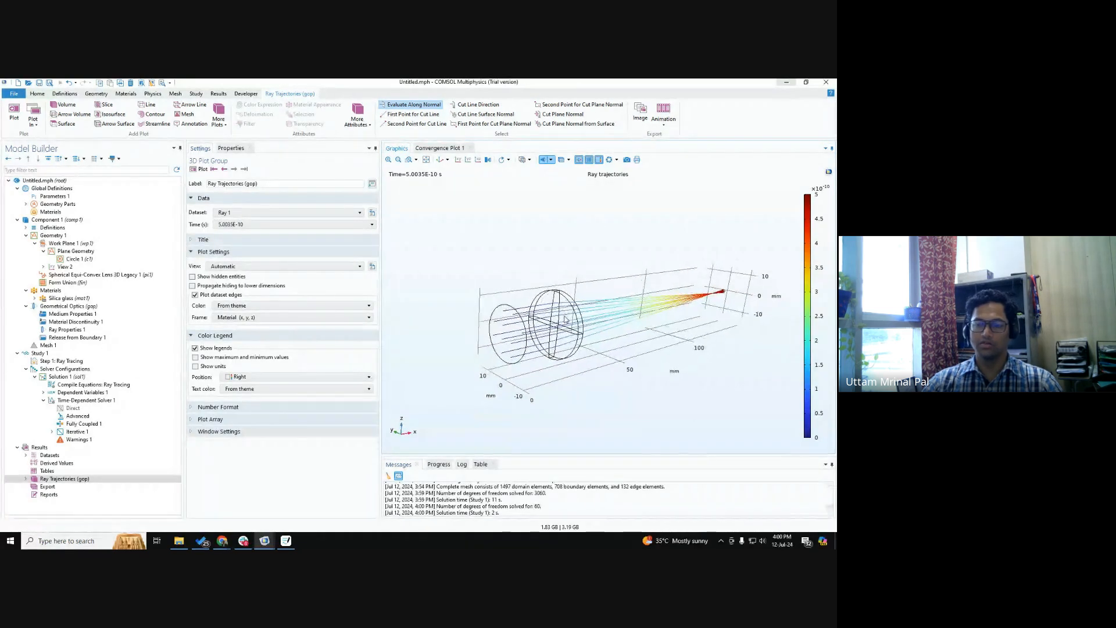
mouse_move(564, 319)
mouse_down()
mouse_move(604, 314)
mouse_move(556, 323)
mouse_up()
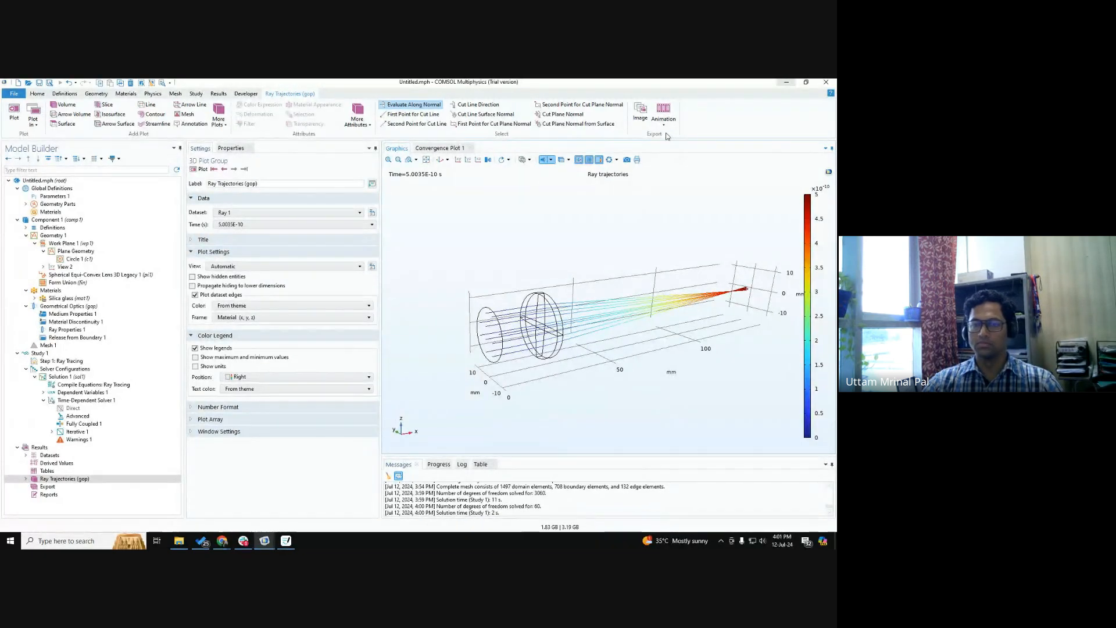
drag(552, 239, 552, 252)
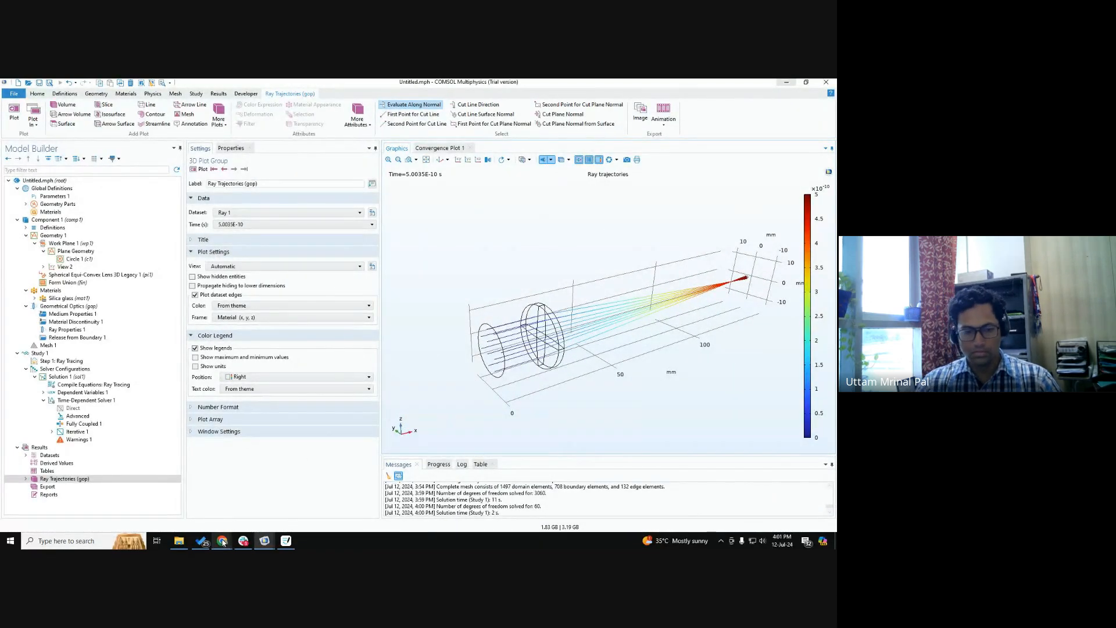
Switch to the Google Meet call, open the in-call messages to read them, and return to COMSOL.
mouse_move(223, 541)
click(223, 505)
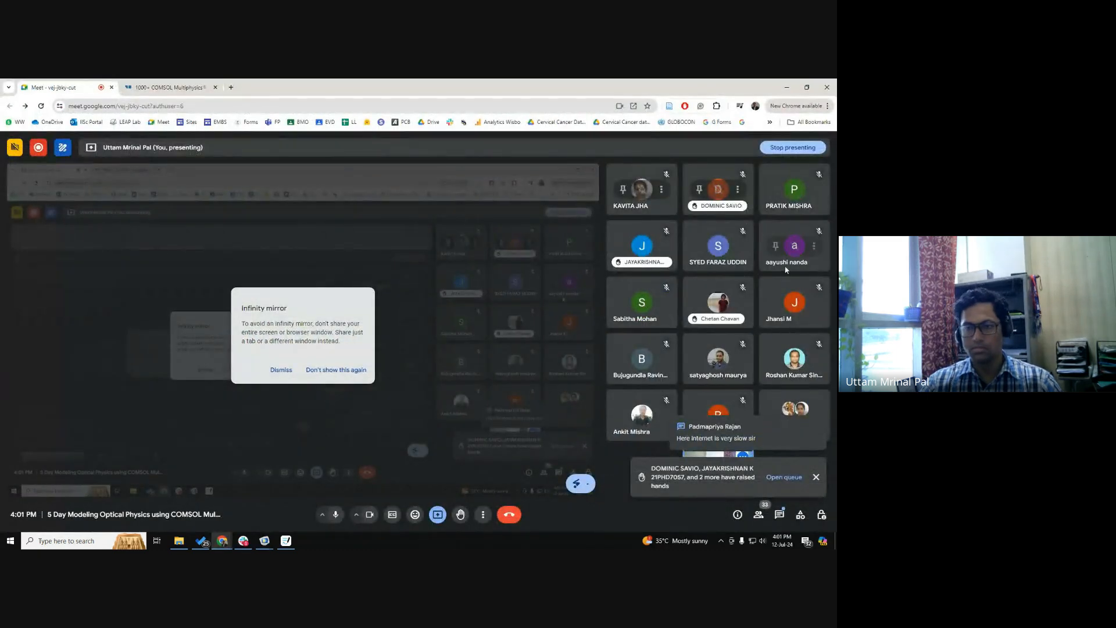
click(786, 87)
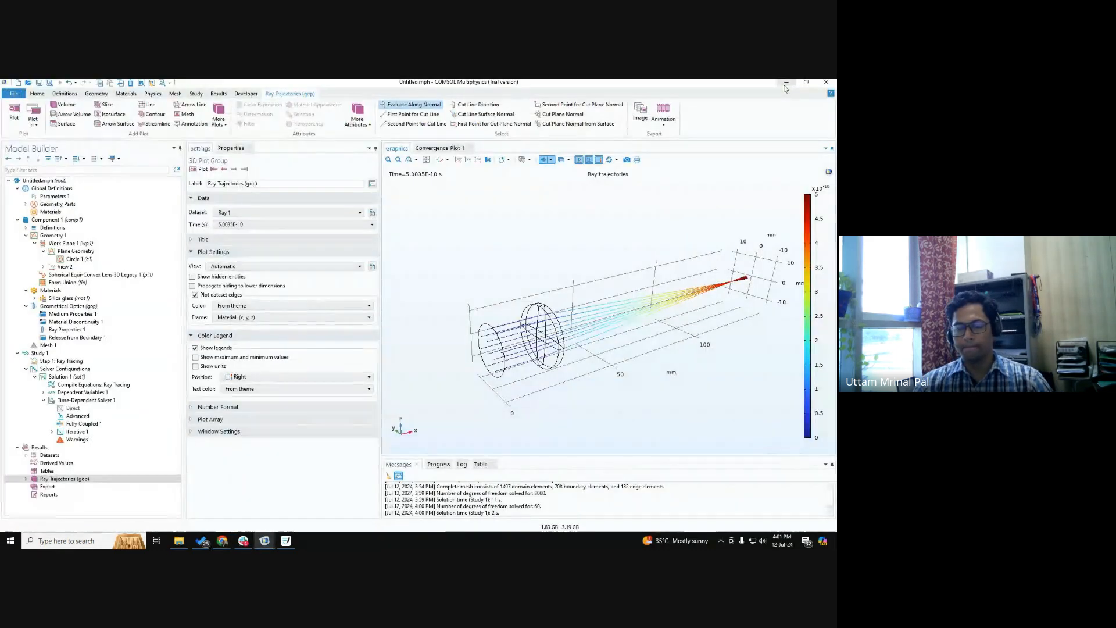
key(alt+Tab)
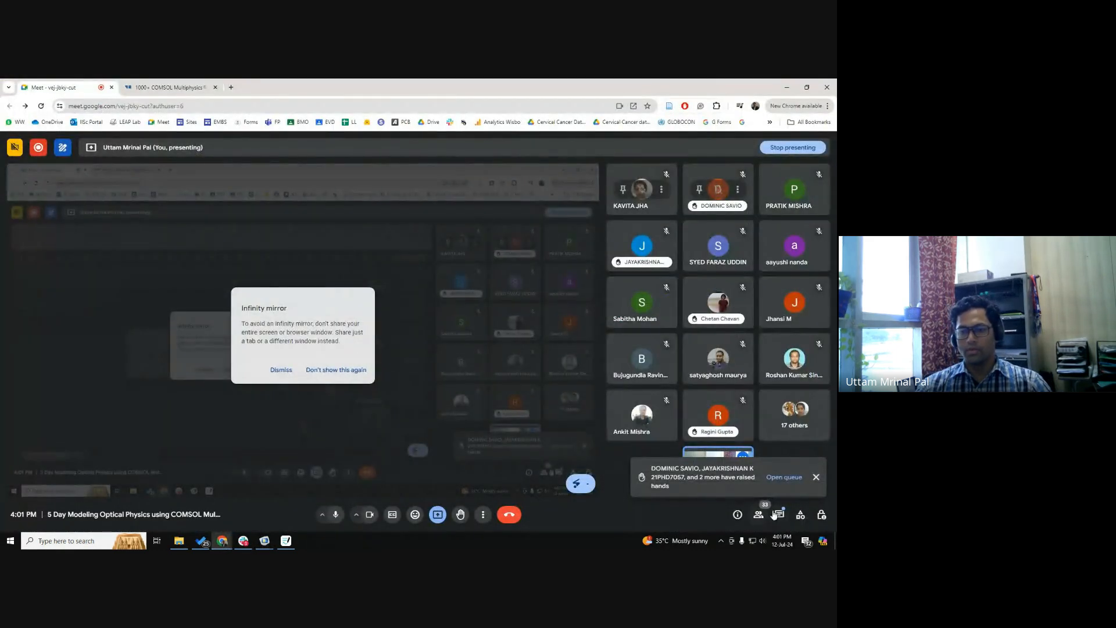
click(776, 515)
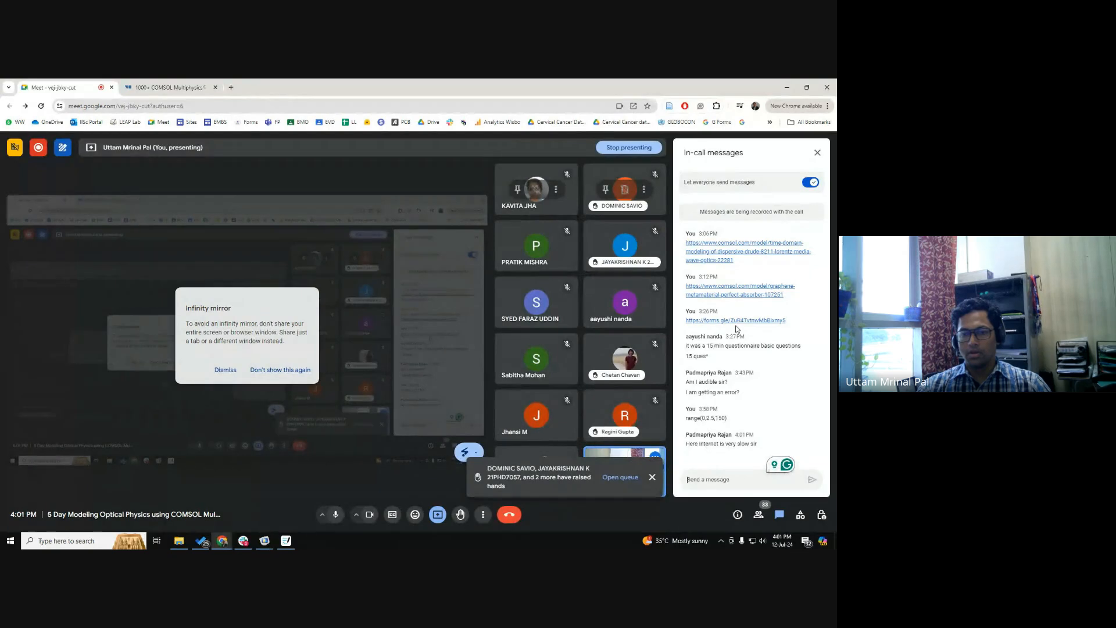
click(781, 90)
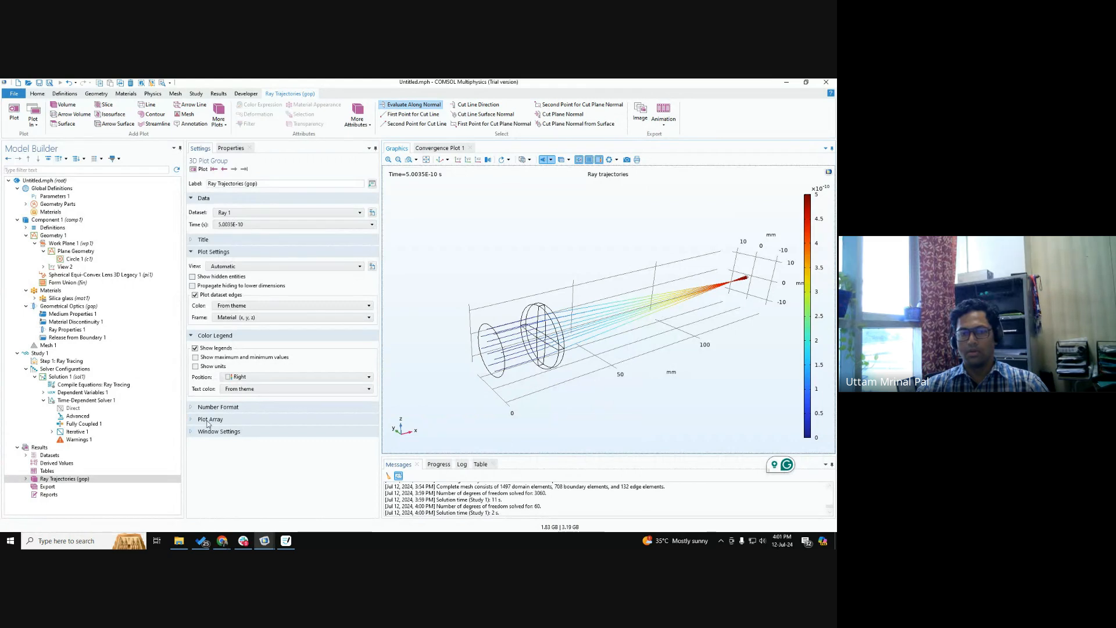
Create a player animation of the ray trajectories plot and inspect the lens and focus region.
mouse_move(523, 361)
mouse_down()
mouse_move(537, 356)
mouse_move(525, 356)
mouse_up()
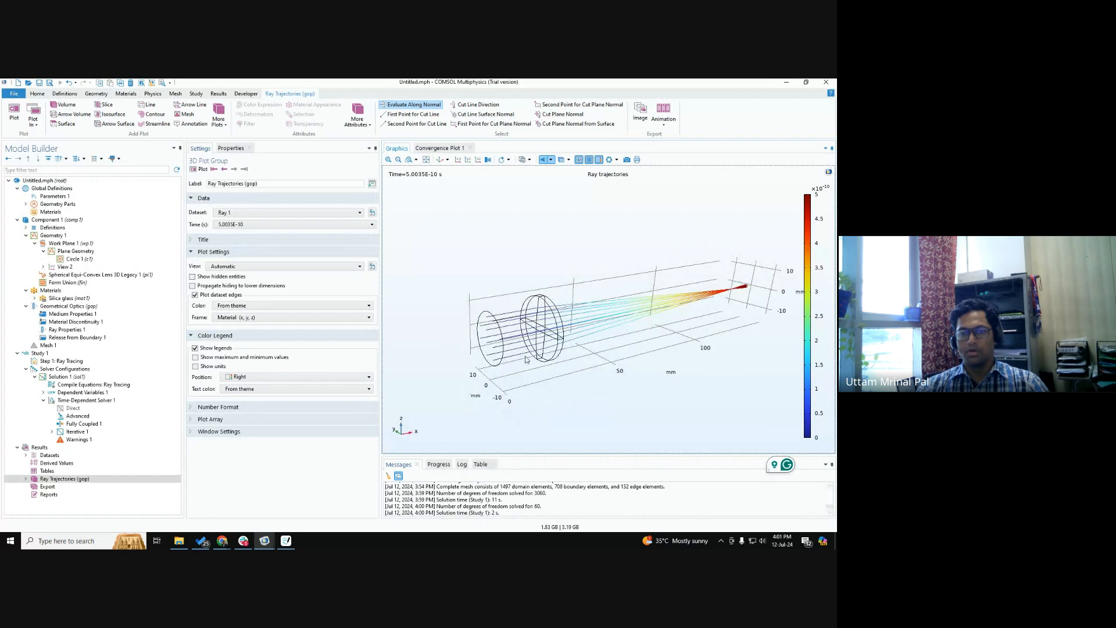
click(664, 120)
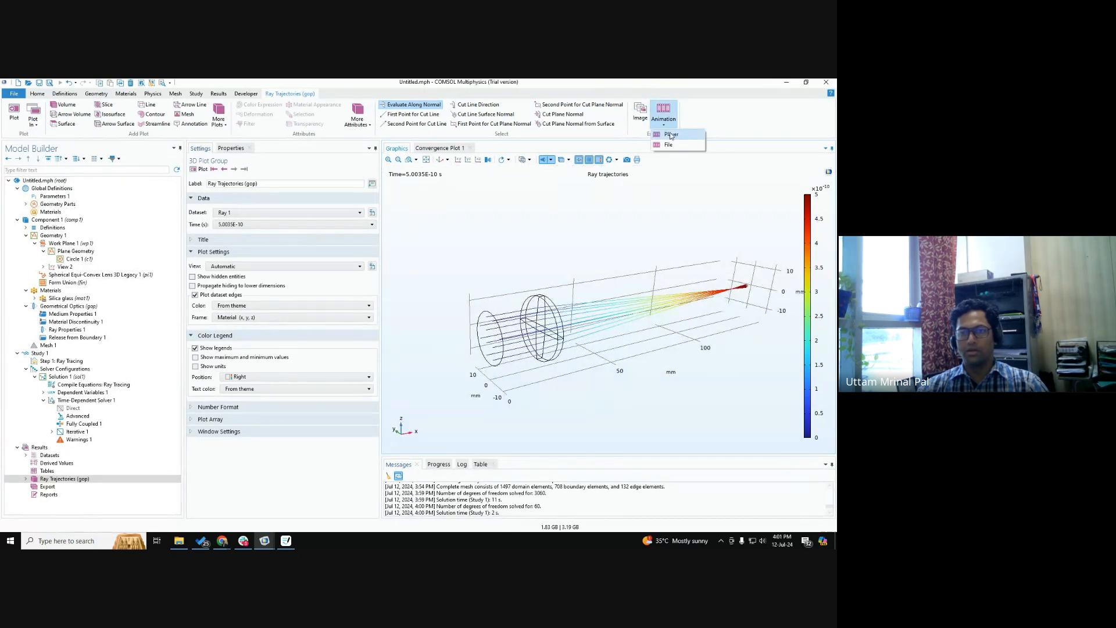
click(670, 134)
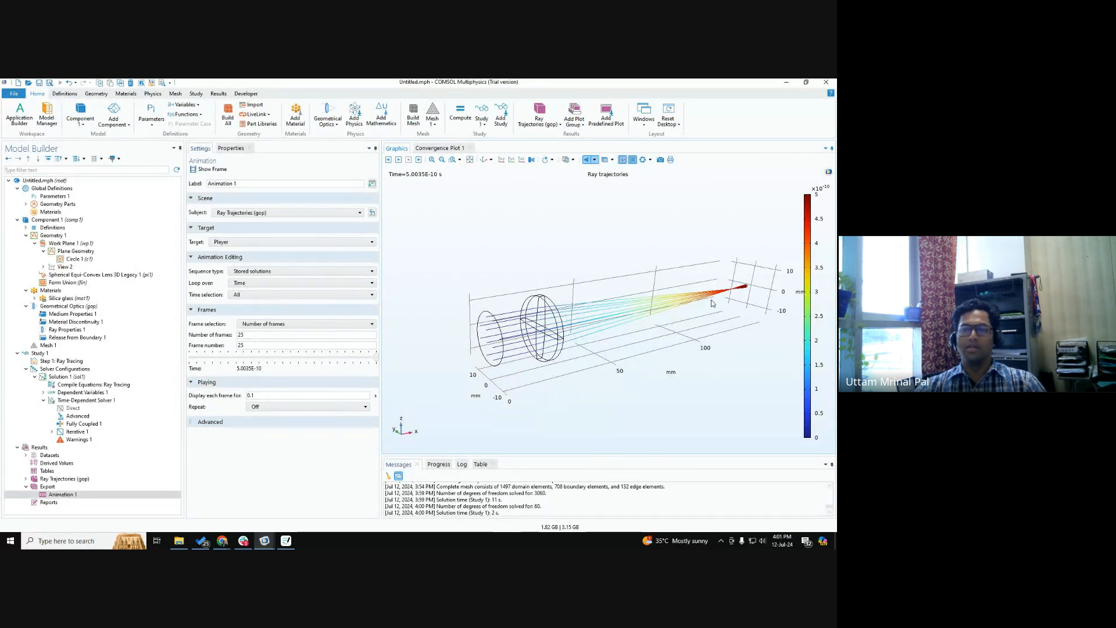
right_drag(746, 307, 620, 322)
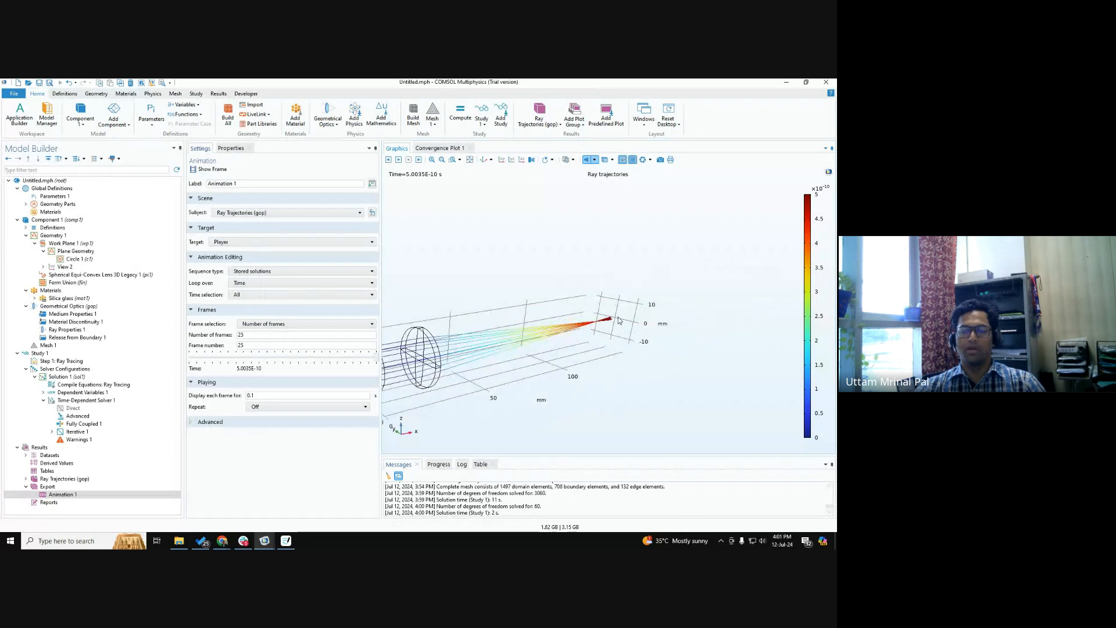
scroll(619, 320, down, 3)
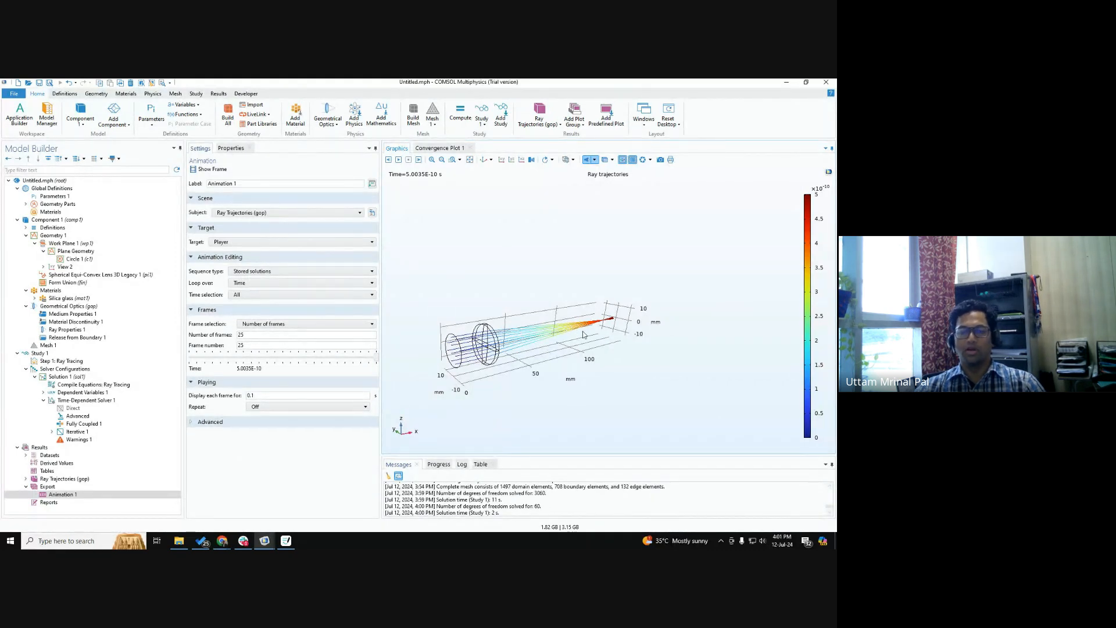
mouse_move(584, 334)
mouse_down()
mouse_move(573, 334)
mouse_move(586, 335)
mouse_up()
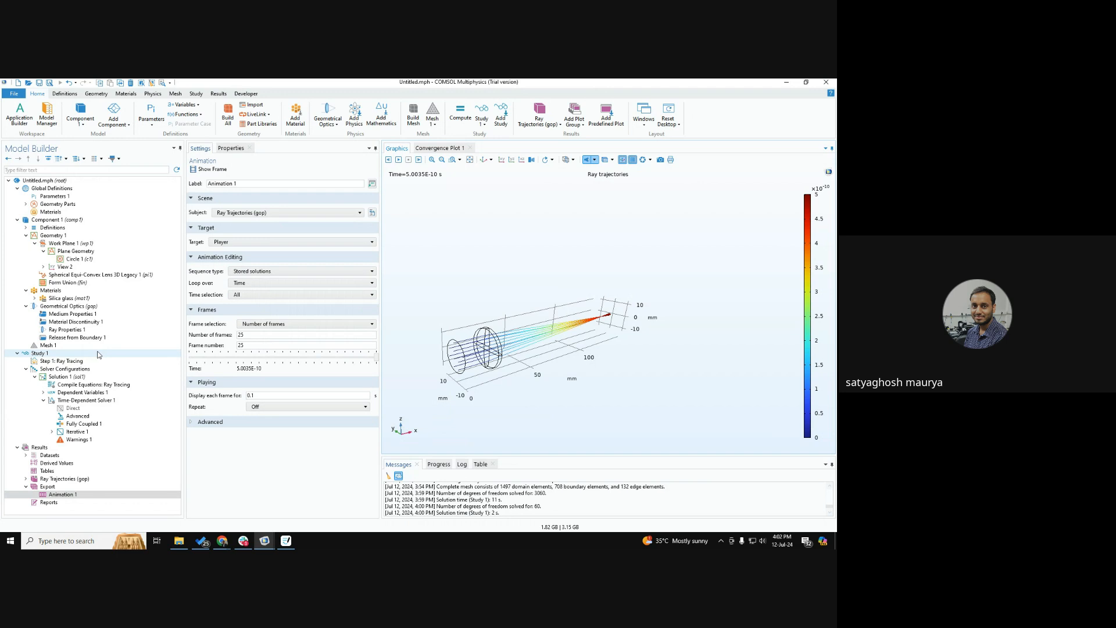
Set the Geometrical Optics wavelength distribution of released rays to Polychromatic, specify vacuum wavelength.
click(101, 306)
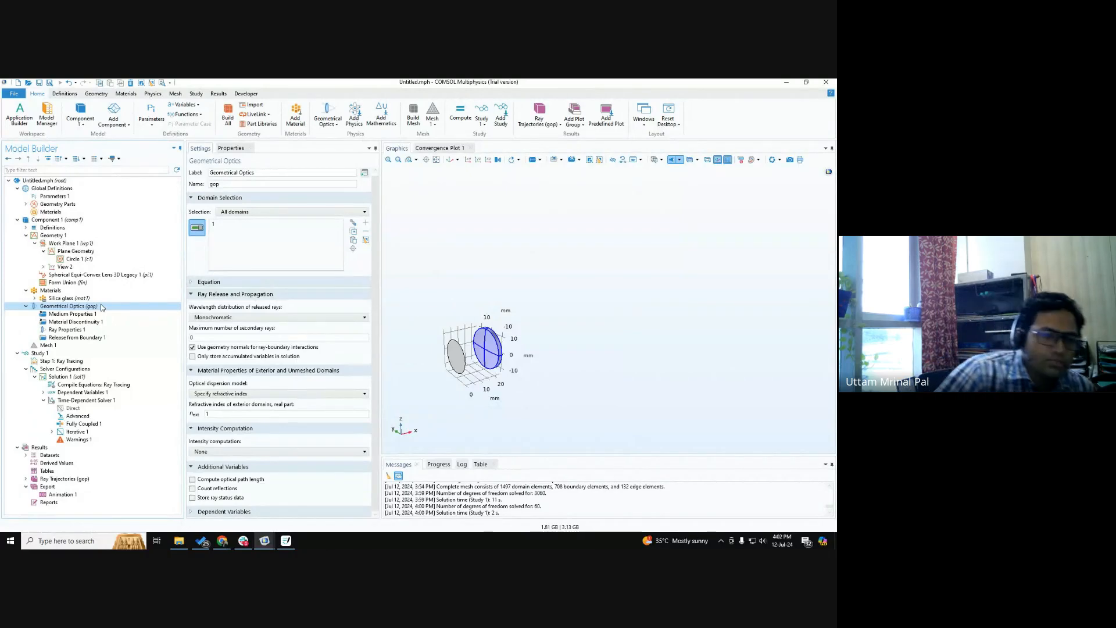
click(278, 317)
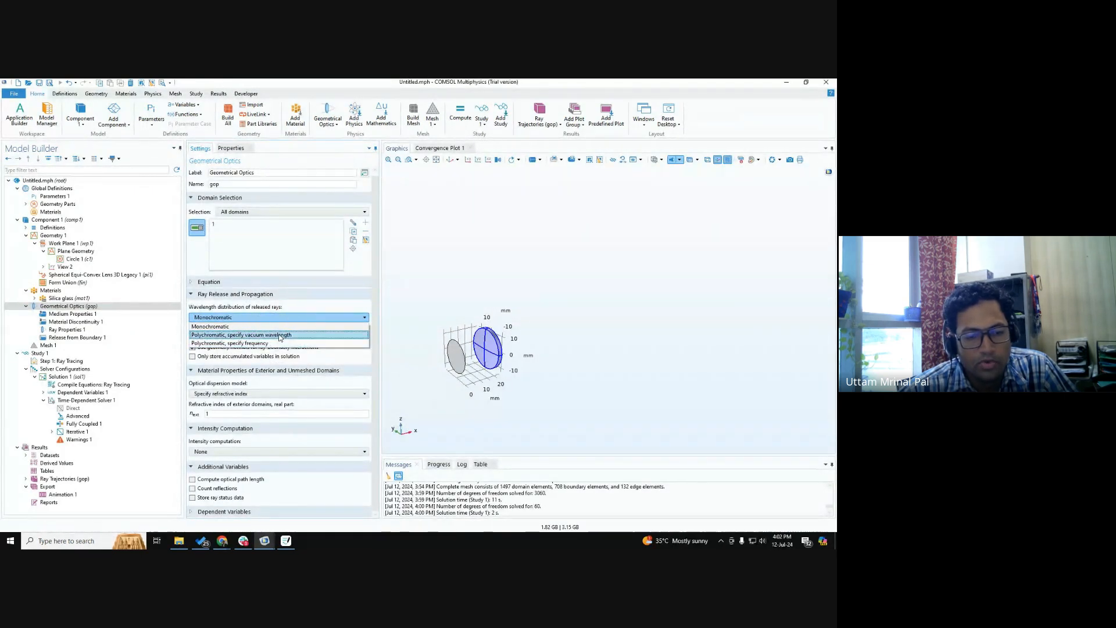
click(279, 336)
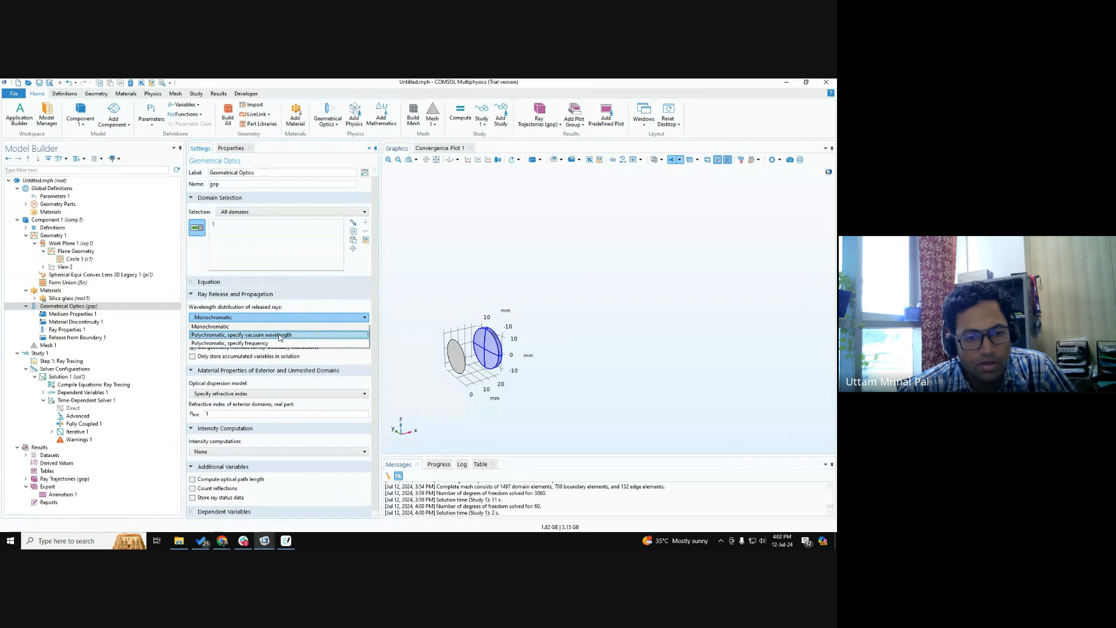
click(279, 335)
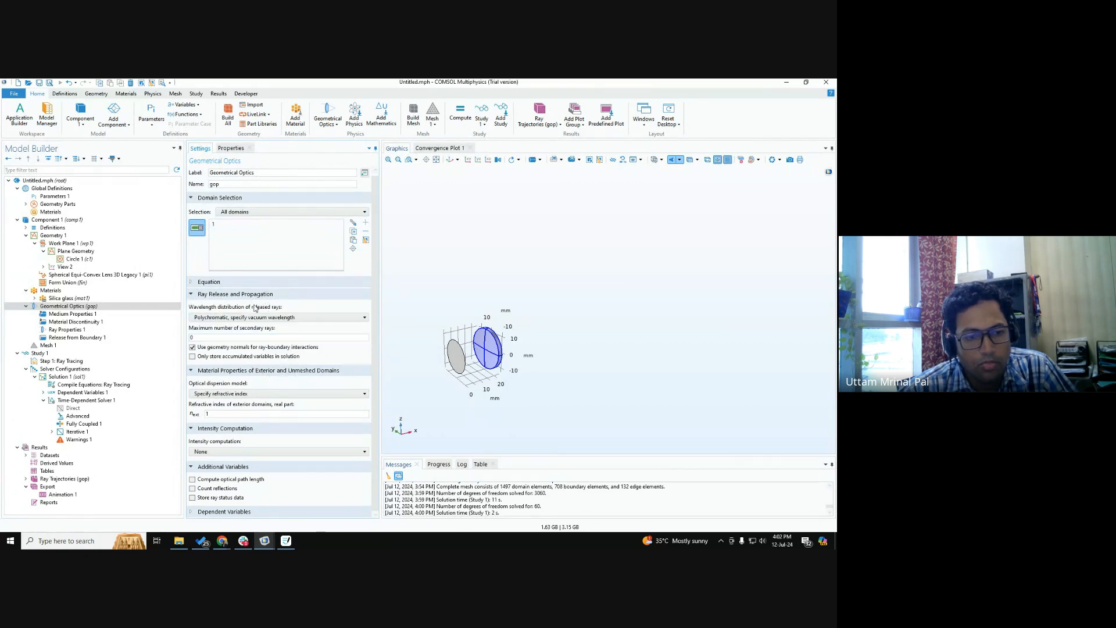
key(ctrl)
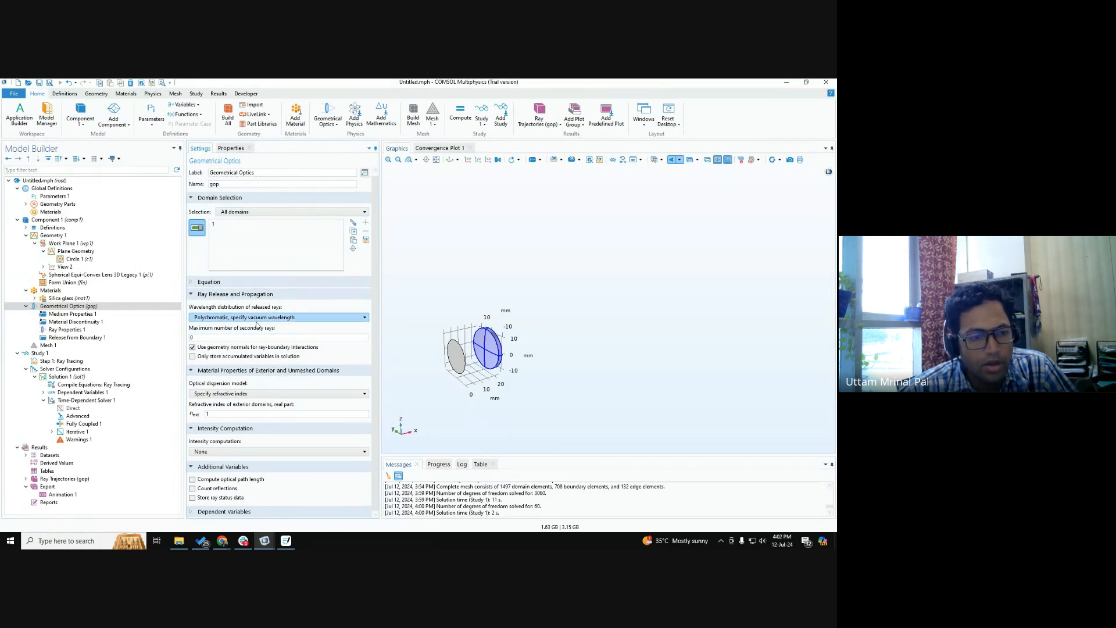
Set the vacuum wavelength distribution function of Release from Boundary 1 to List of values.
click(104, 339)
scroll(281, 400, down, 1)
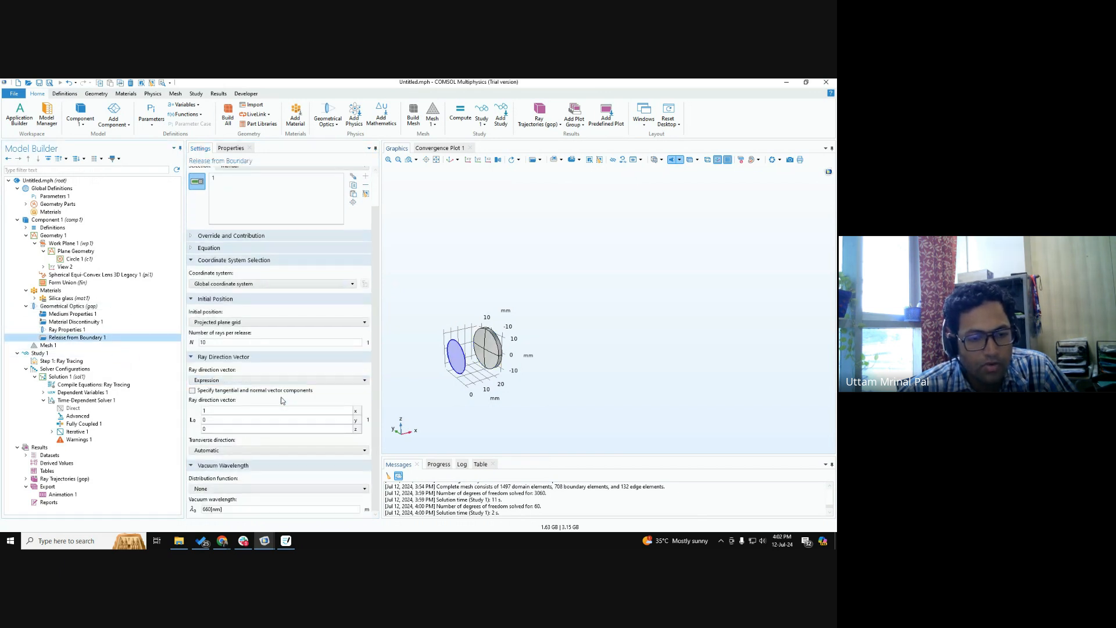
key(ctrl)
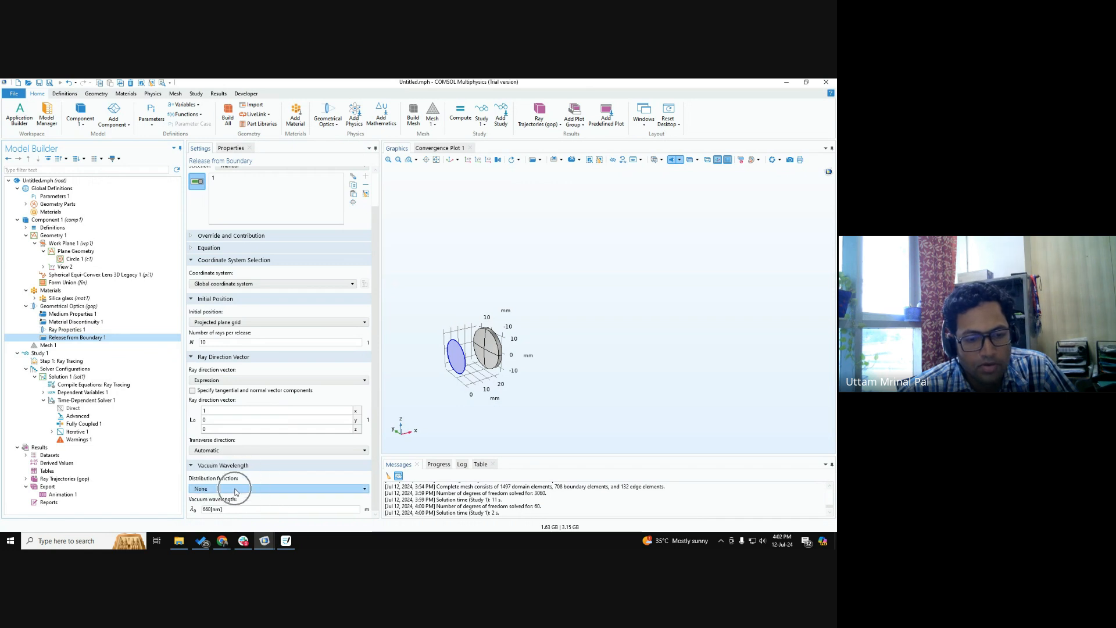
key(ctrl)
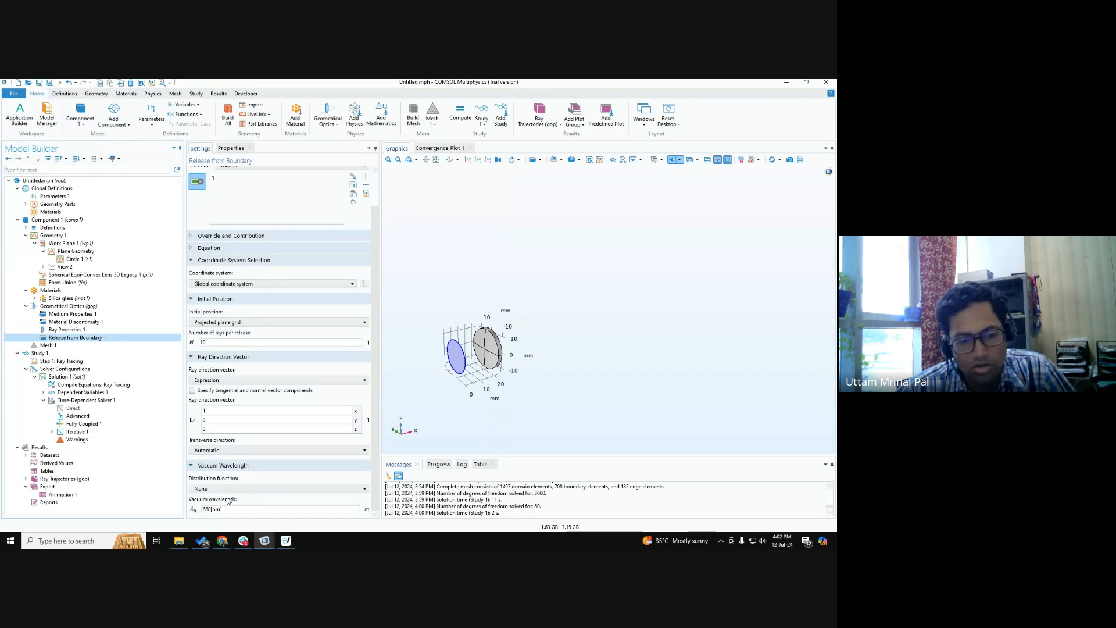
click(233, 488)
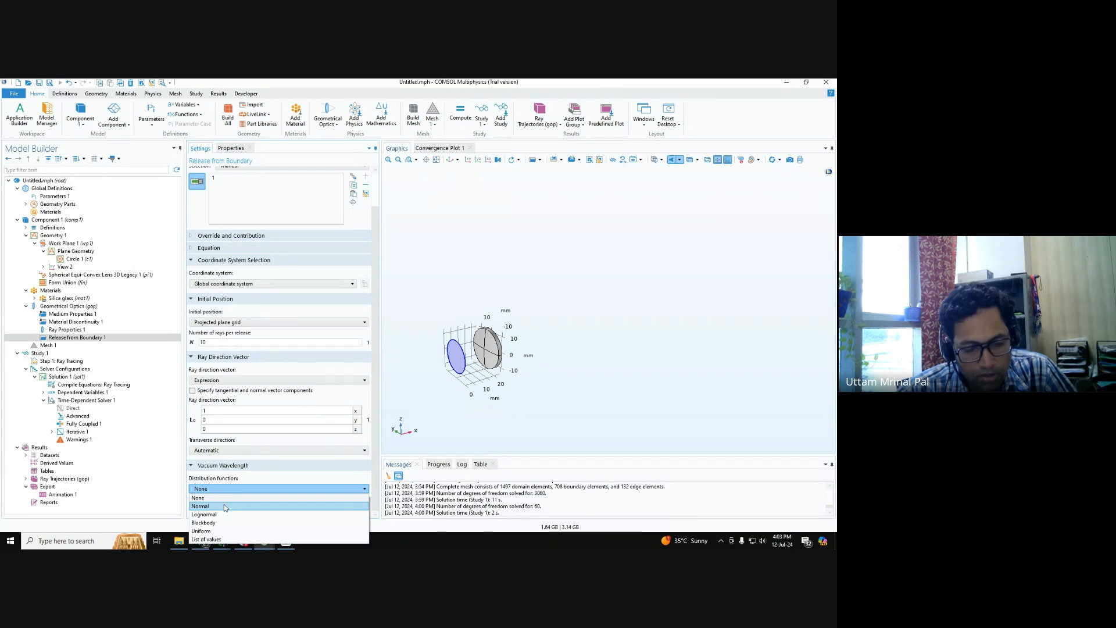
click(207, 539)
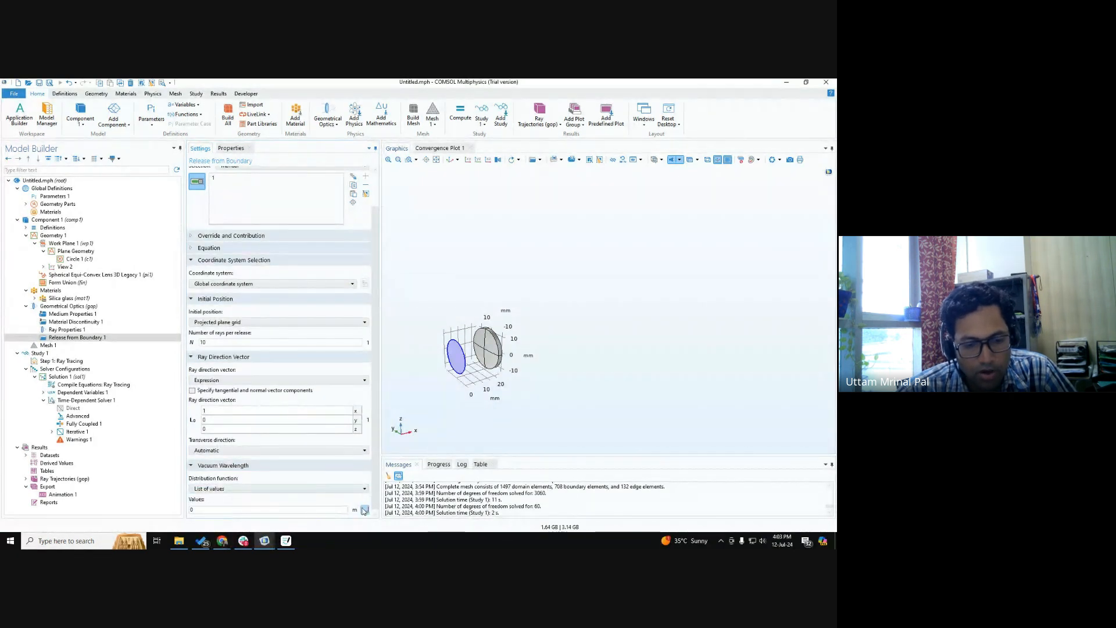
Enter range(400[nm],10[nm],700[nm]) as the vacuum wavelength values of Release from Boundary 1.
click(365, 509)
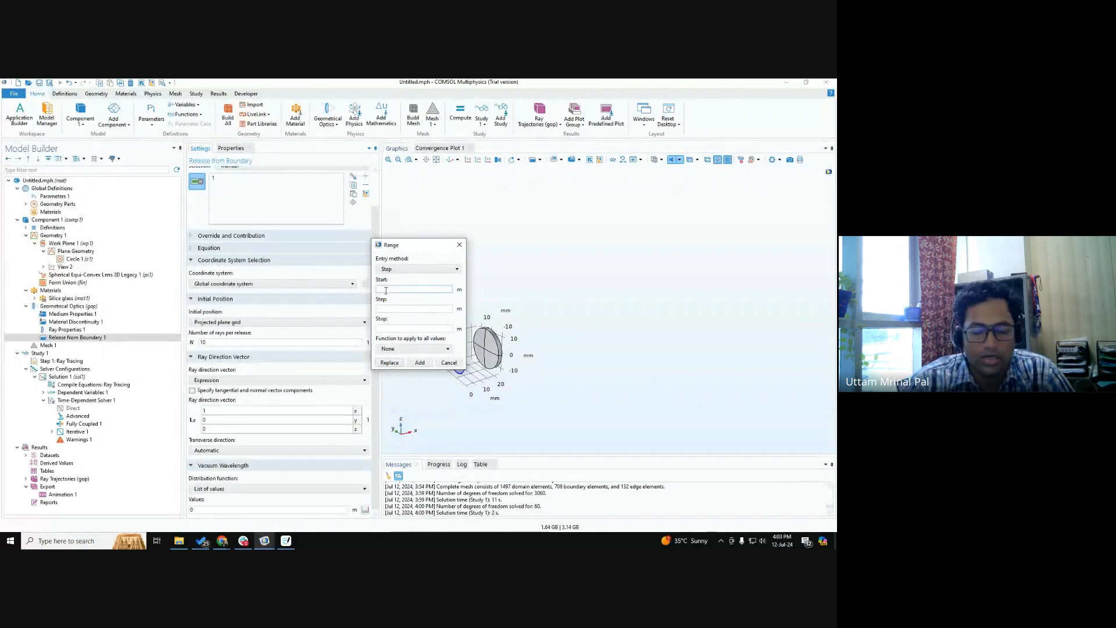
click(448, 363)
text(range()
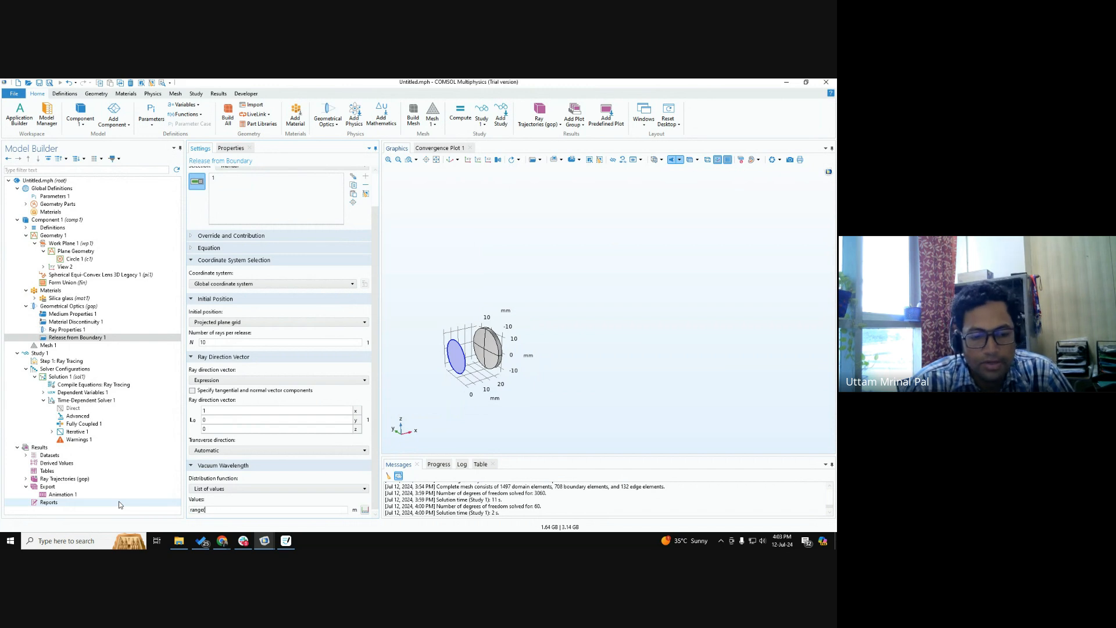
text(400)
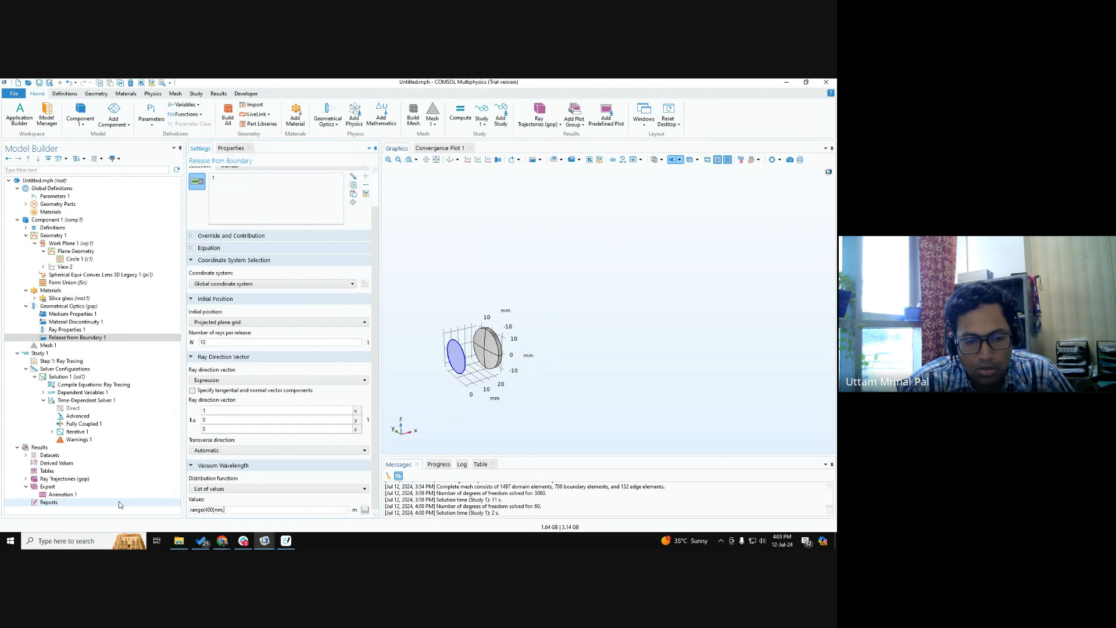
text([nm,)
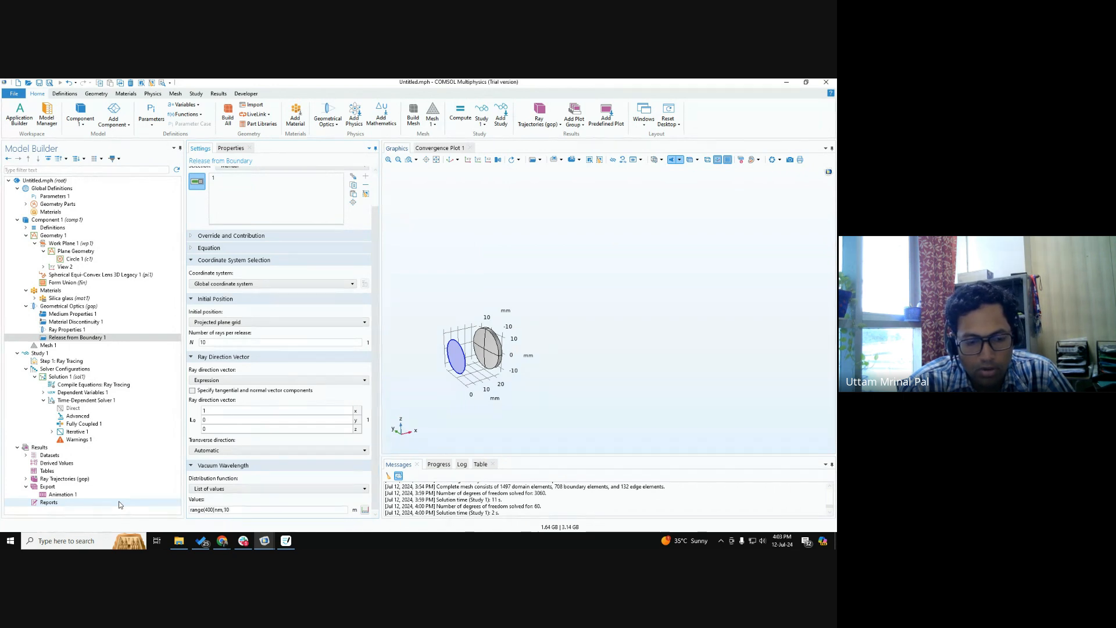
key(BackSpace)
text(])
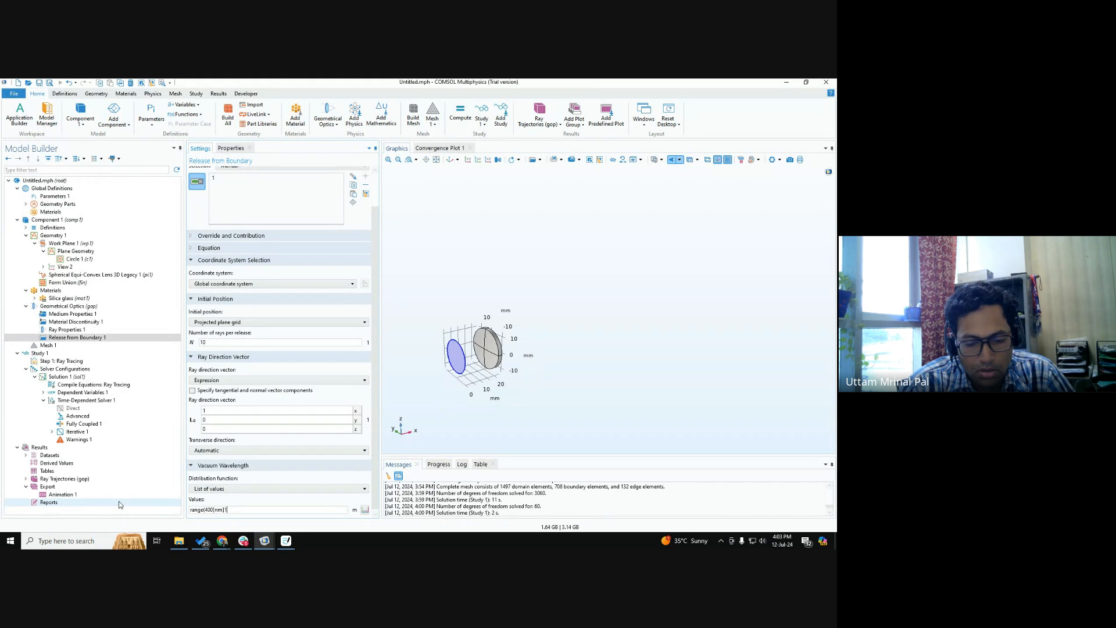
text(,10[nm],)
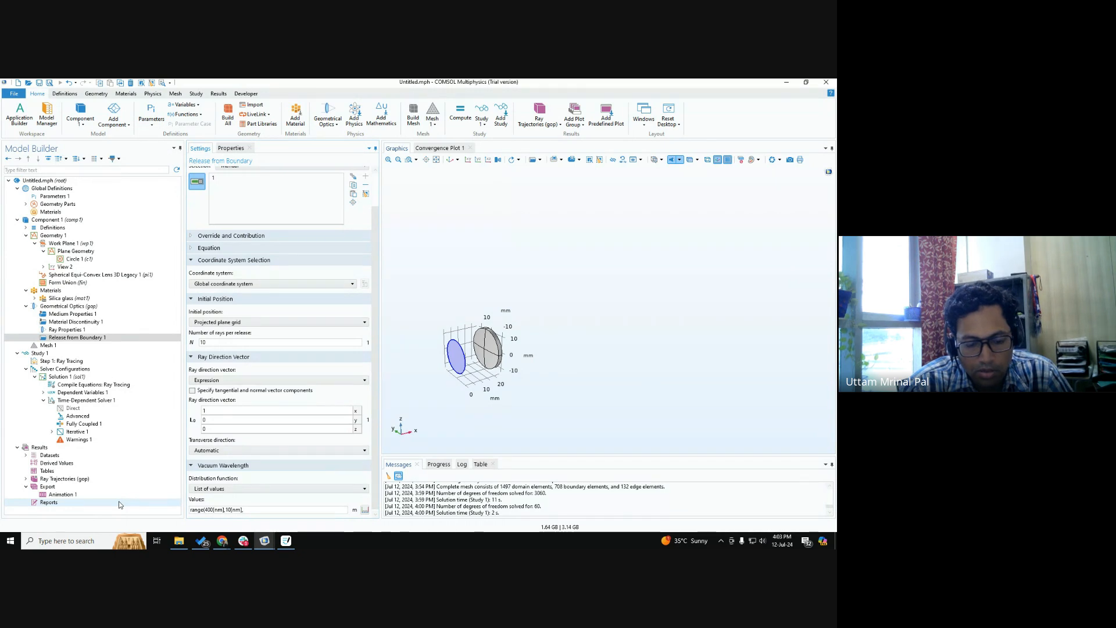
text(700[)
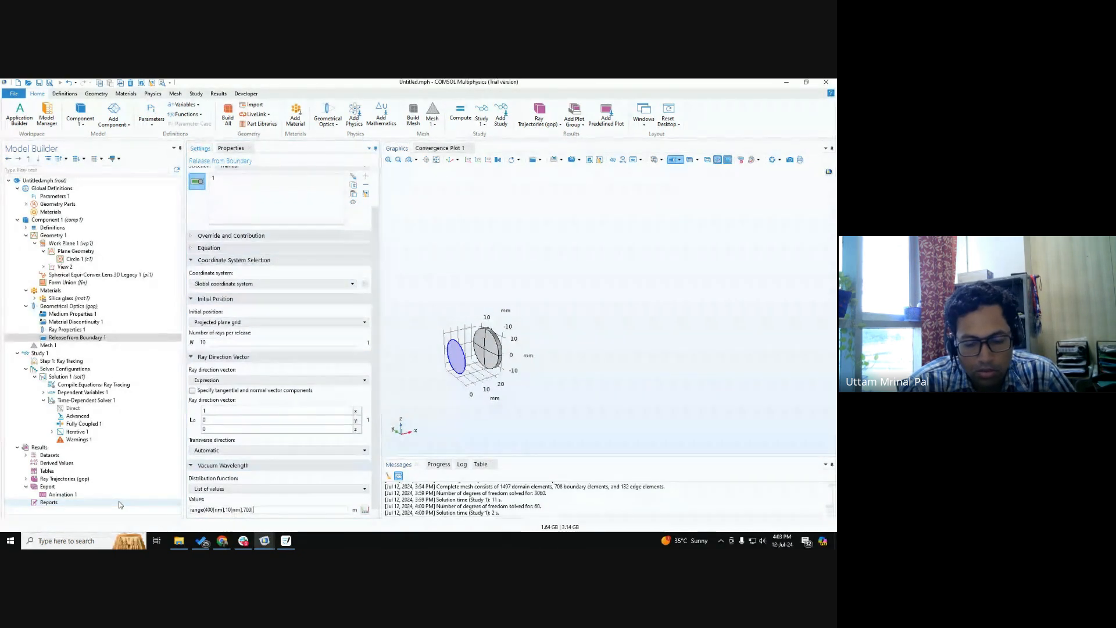
text(nm]))
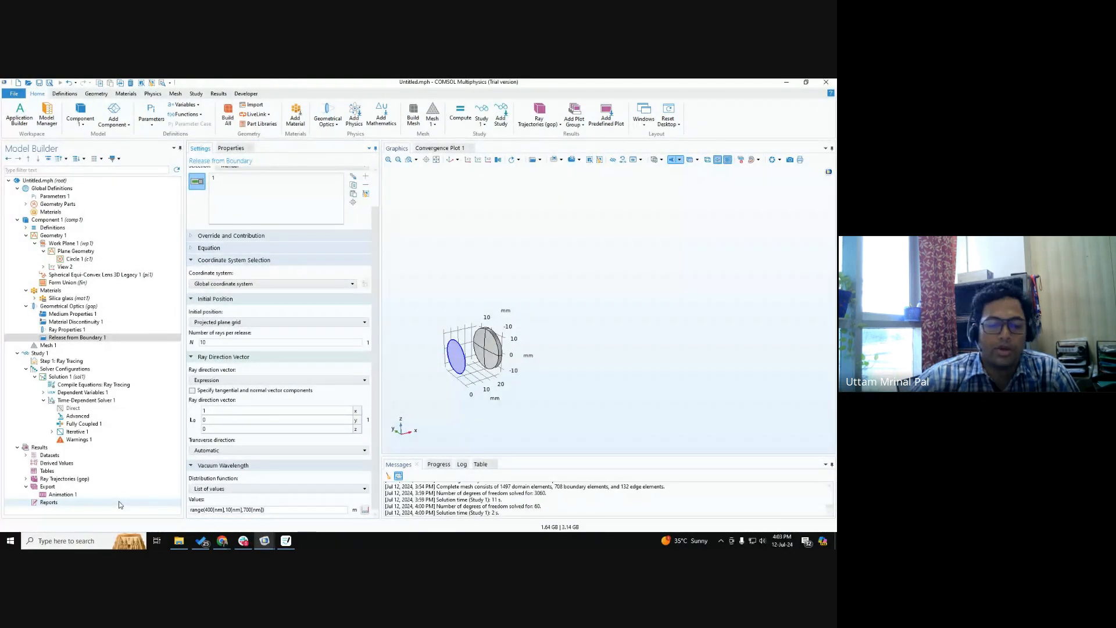
Try the Normal distribution function for the vacuum wavelength, inspect its parameters, and restore List of values.
click(214, 489)
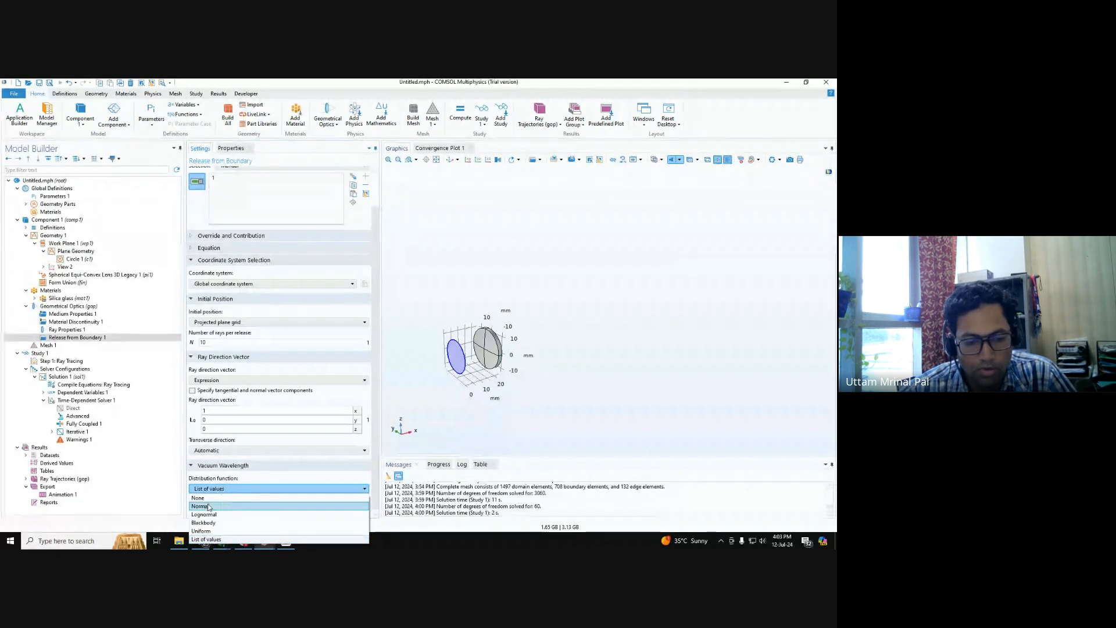
click(226, 473)
click(233, 489)
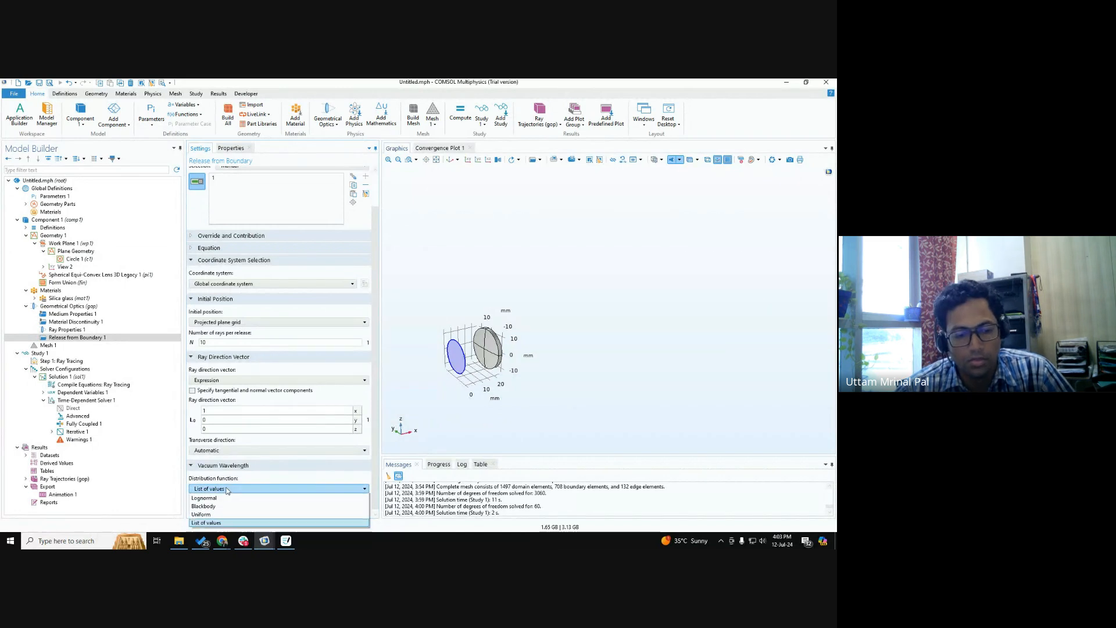
click(269, 502)
scroll(269, 503, down, 3)
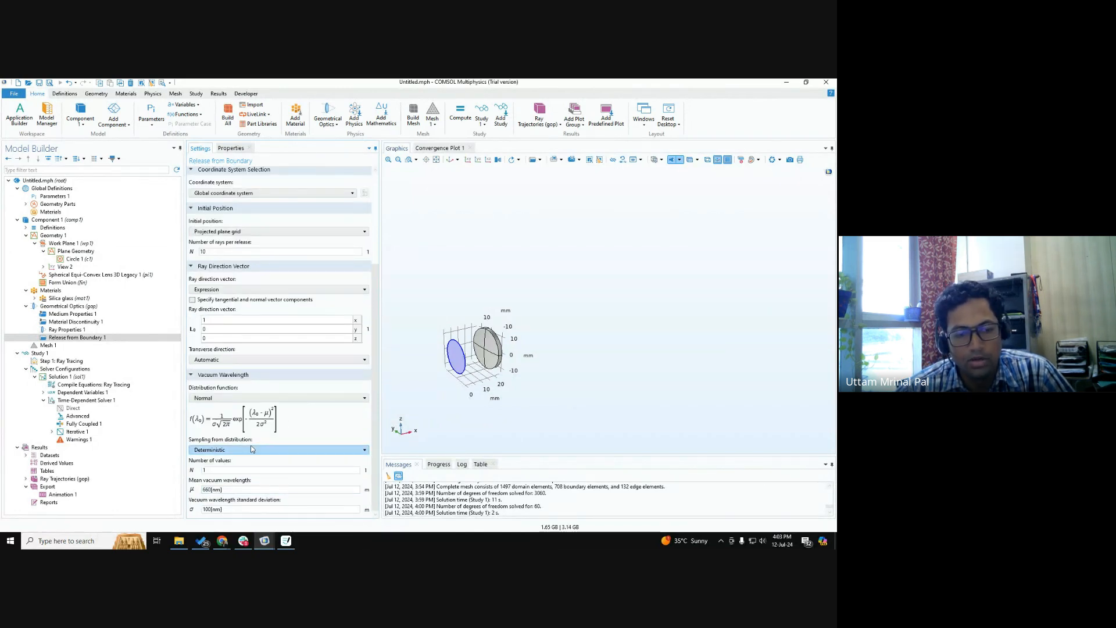
click(220, 469)
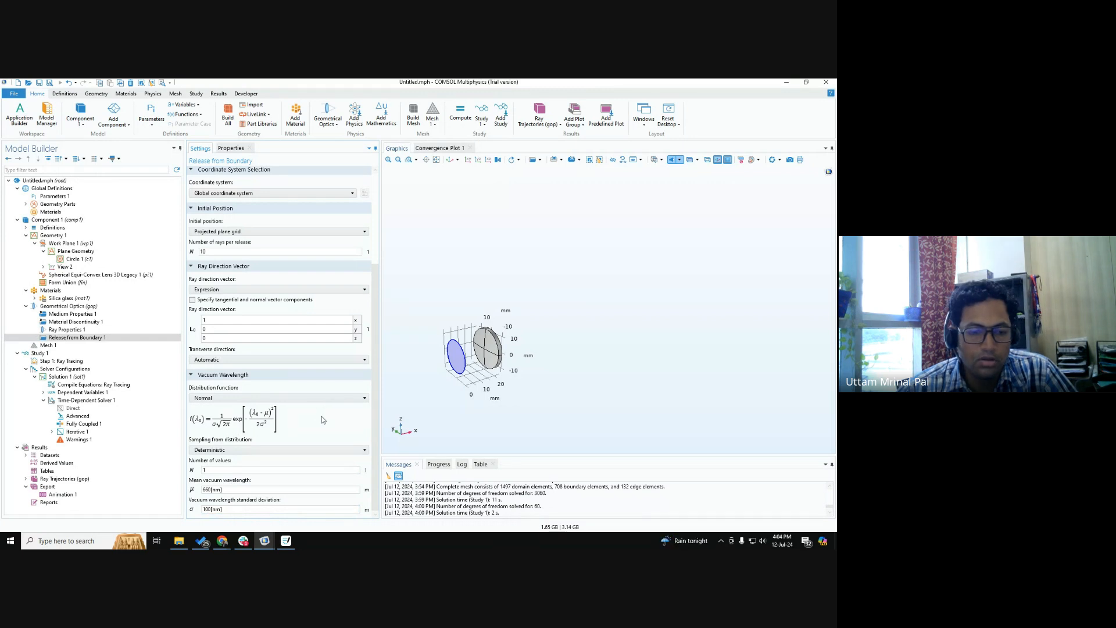
click(225, 451)
click(231, 415)
click(229, 398)
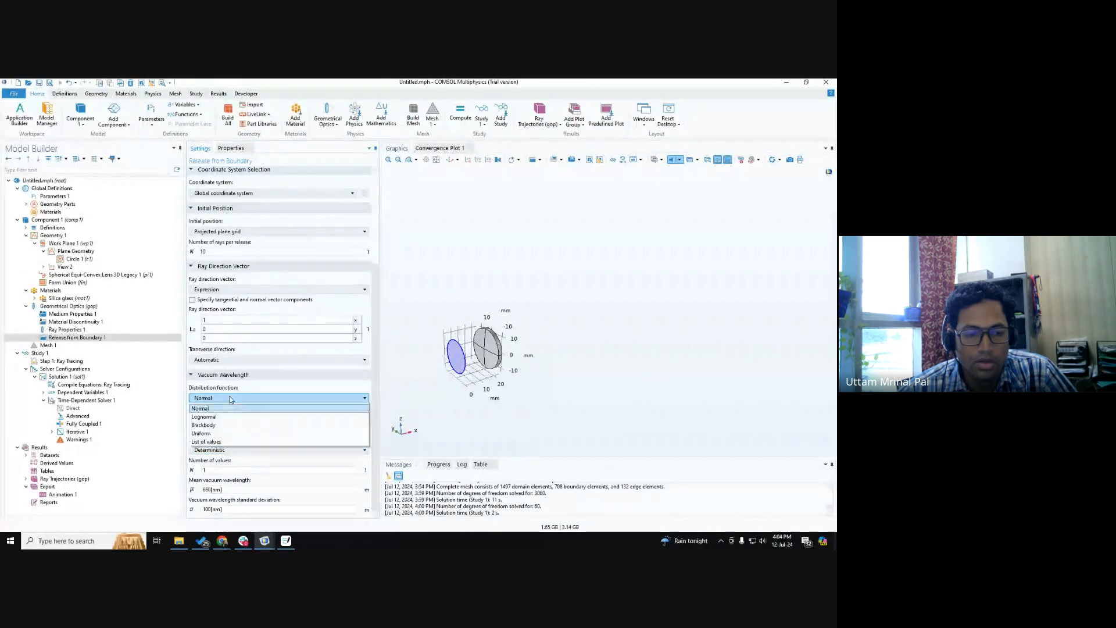
click(226, 448)
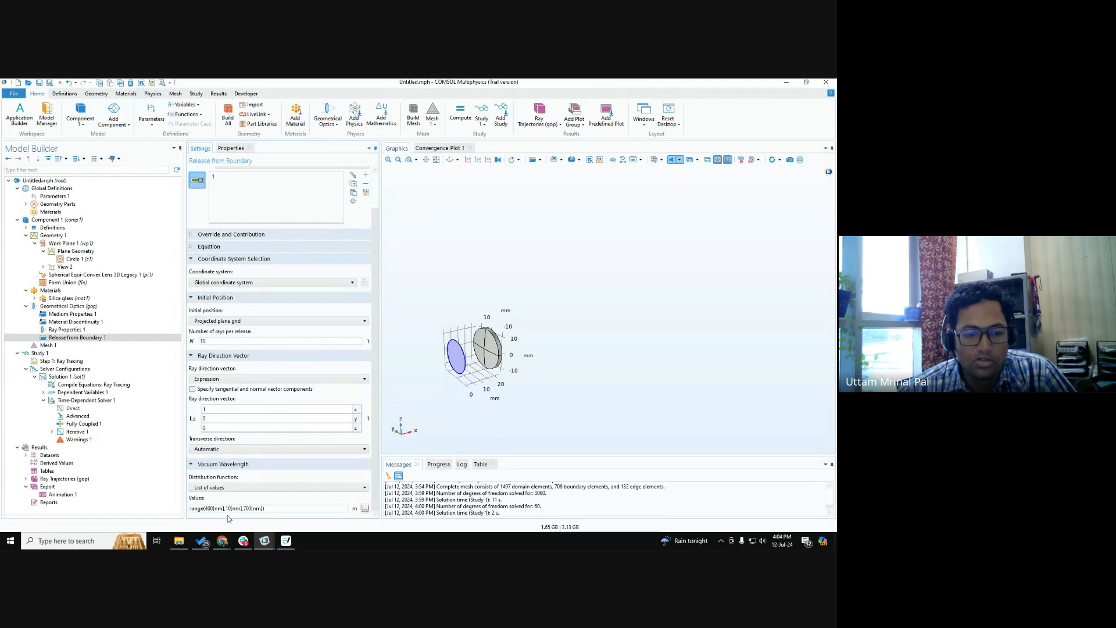
click(261, 509)
double_click(230, 510)
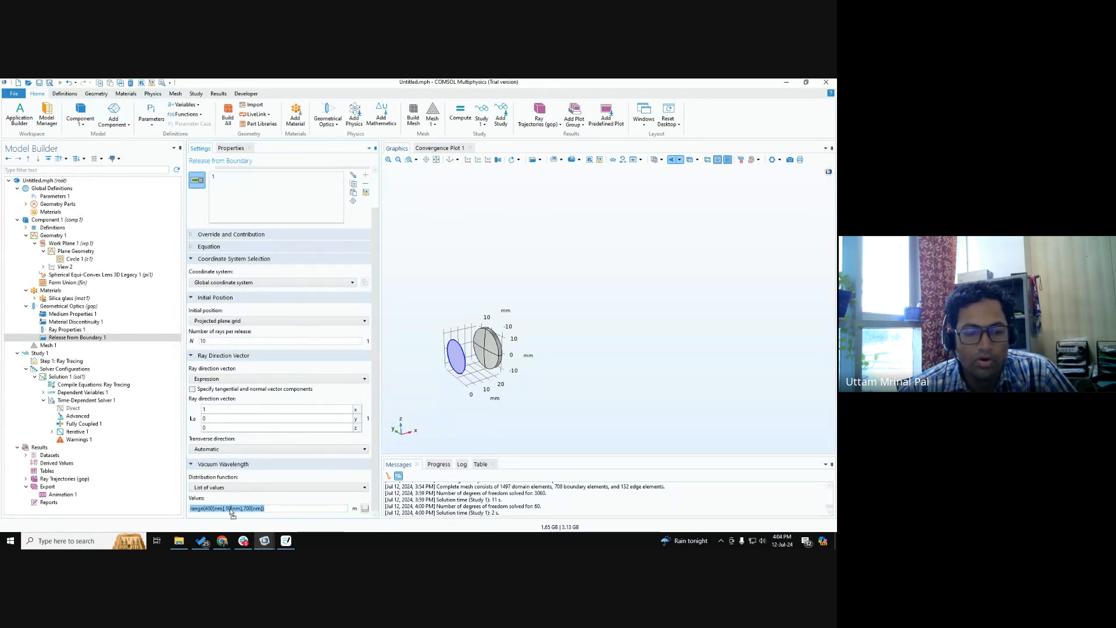
click(236, 508)
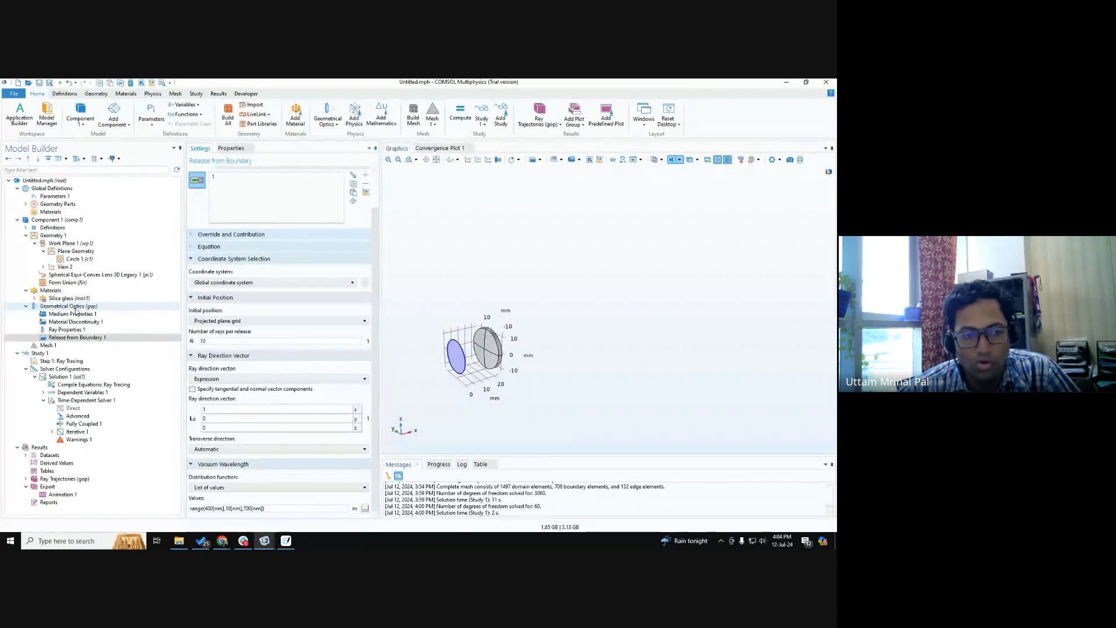
Set the intensity computation of the Geometrical Optics interface to Compute power.
click(74, 307)
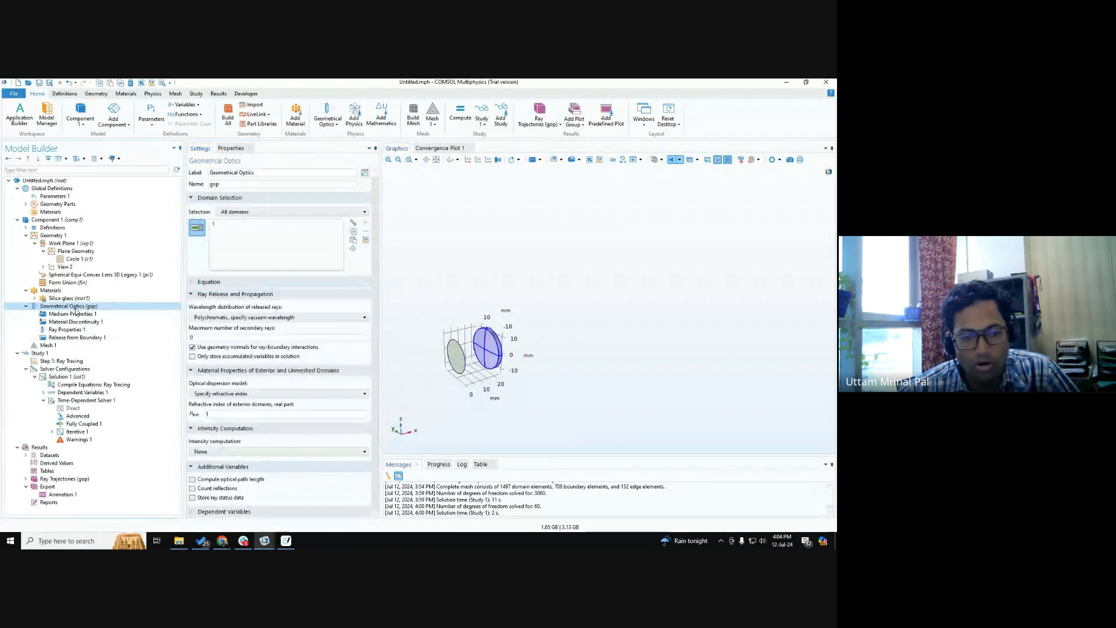
click(241, 452)
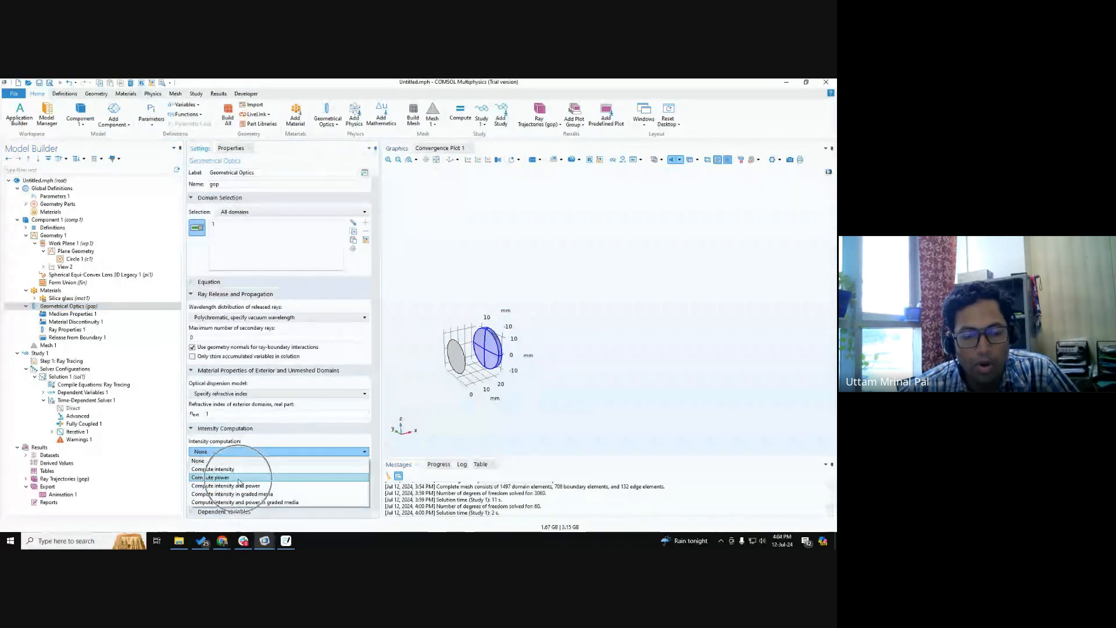
click(239, 479)
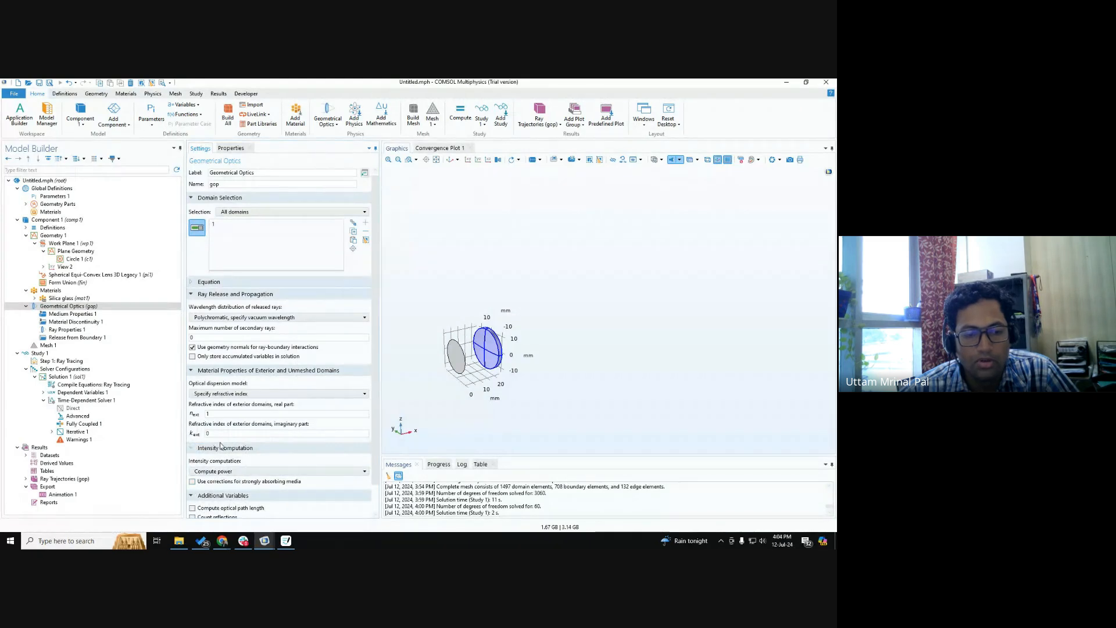
Review the total source power, wavelength values and number of rays per release in Release from Boundary 1.
click(87, 338)
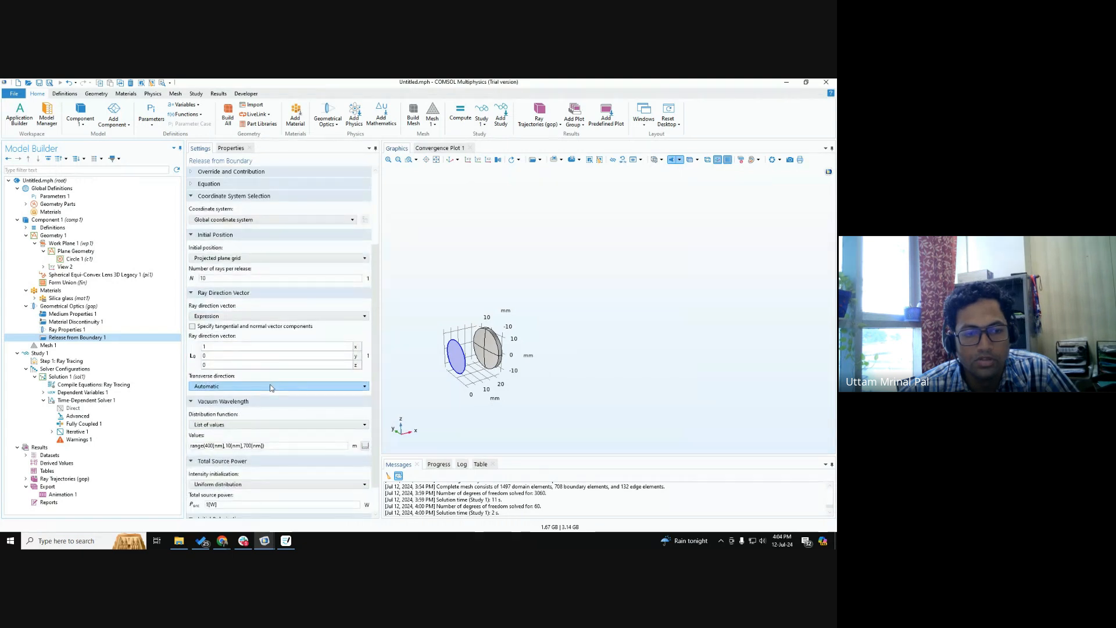
scroll(279, 407, down, 1)
click(211, 472)
key(ctrl)
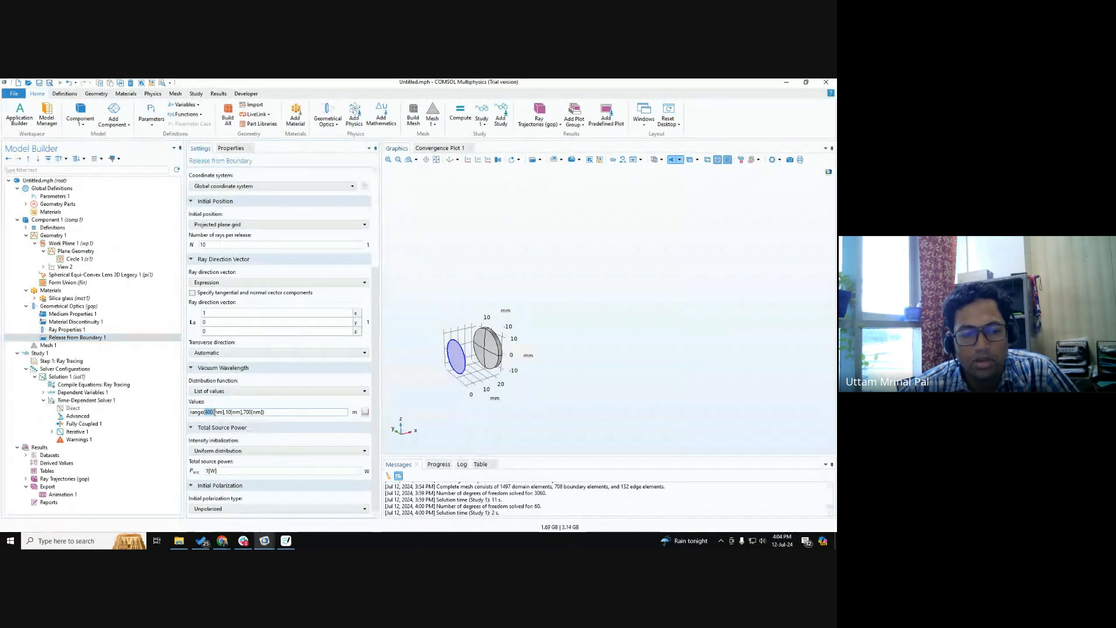
drag(254, 411, 262, 413)
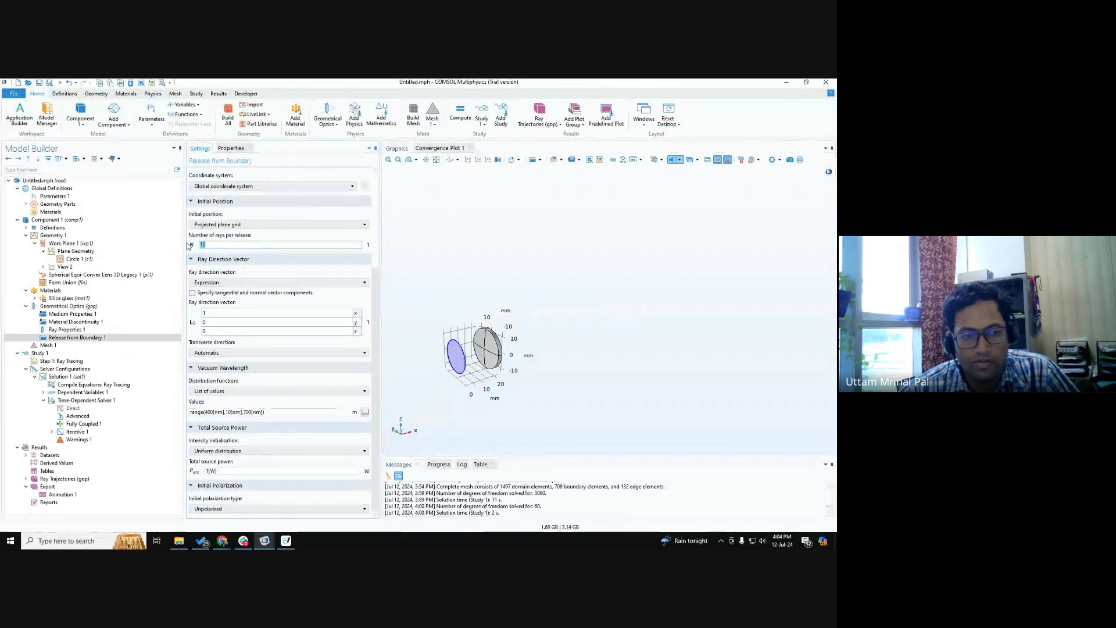
drag(214, 244, 196, 246)
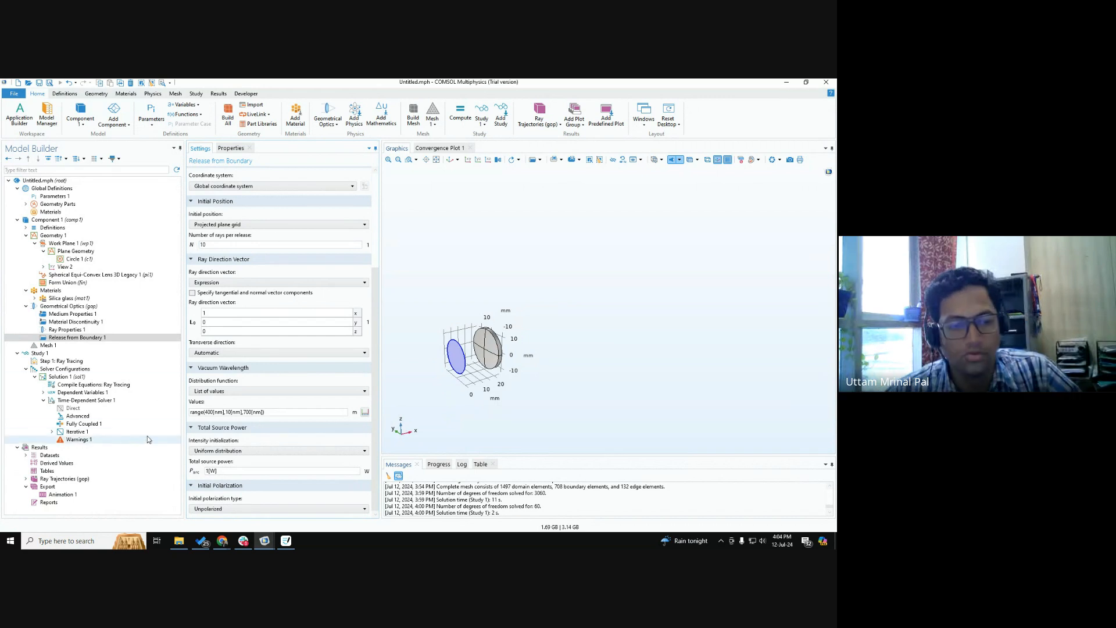
click(196, 412)
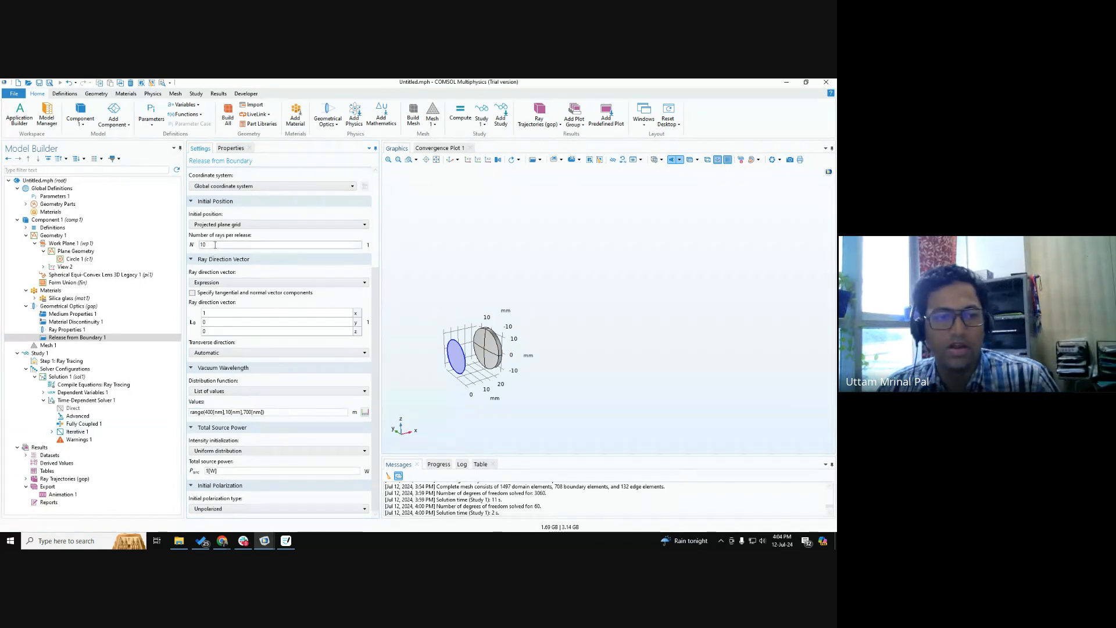
click(211, 412)
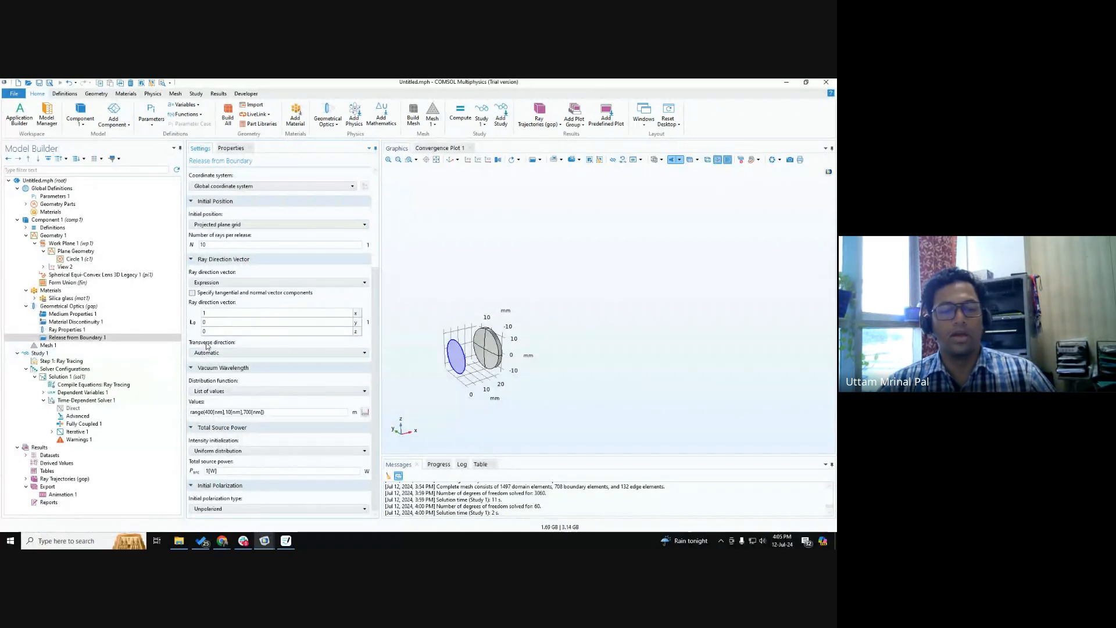
Add a second work plane to Geometry 1 on the yz-plane at x-coordinate 50 mm and build it.
scroll(509, 345, down, 3)
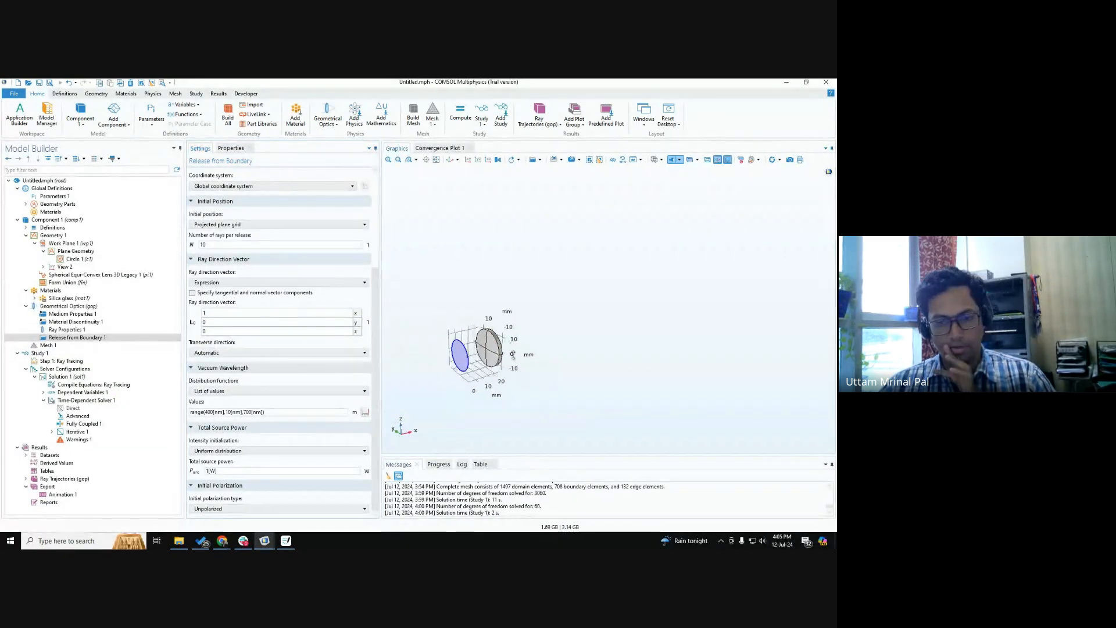
scroll(523, 302, up, 5)
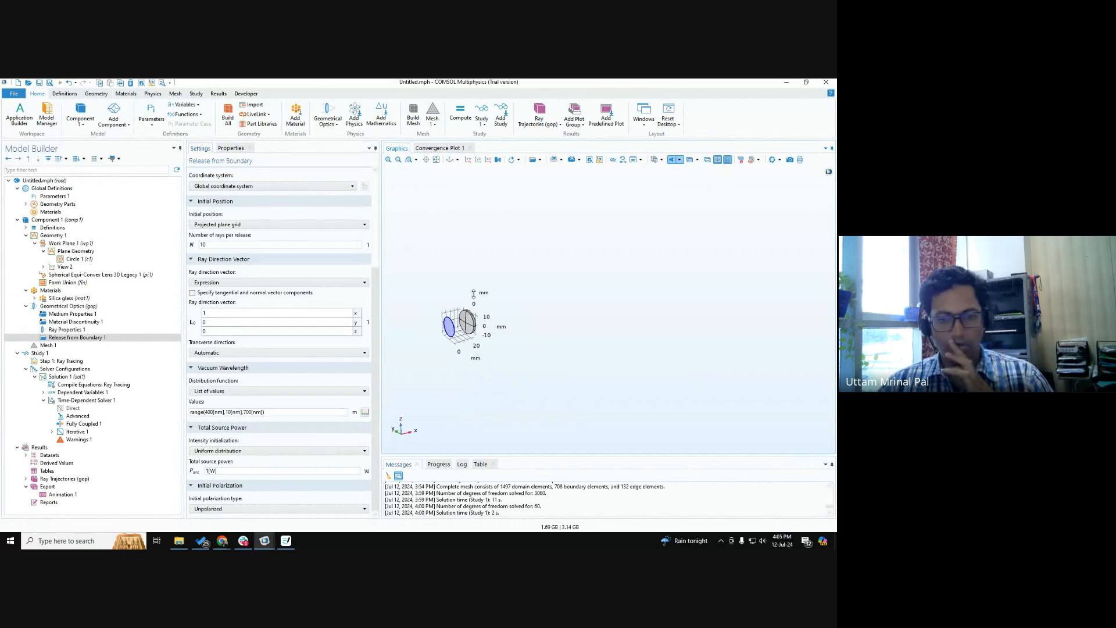
scroll(538, 305, down, 2)
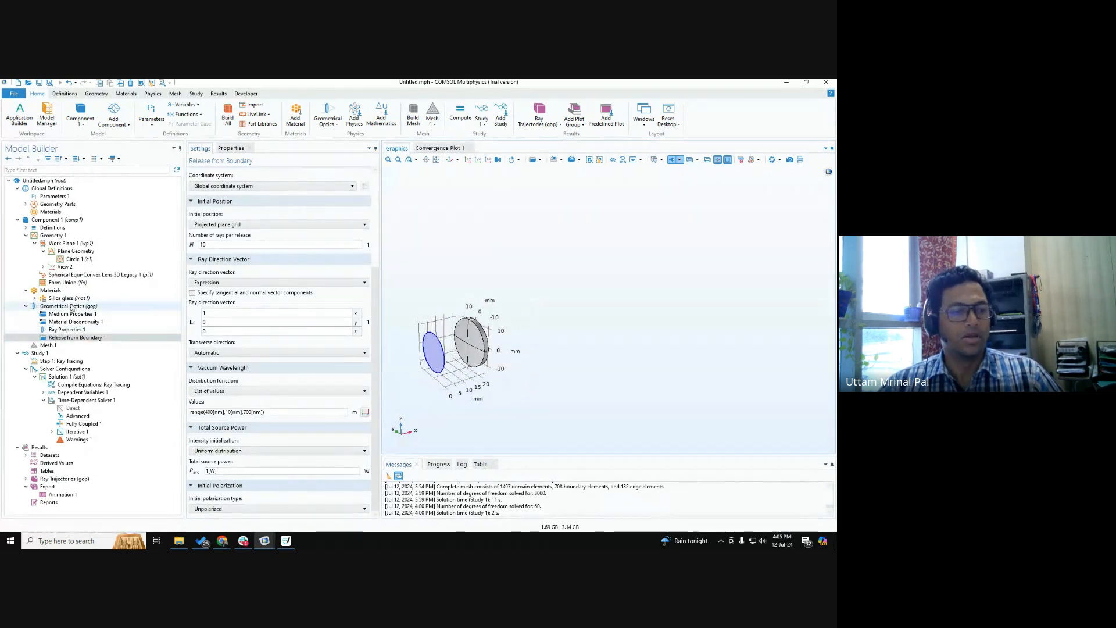
right_click(52, 235)
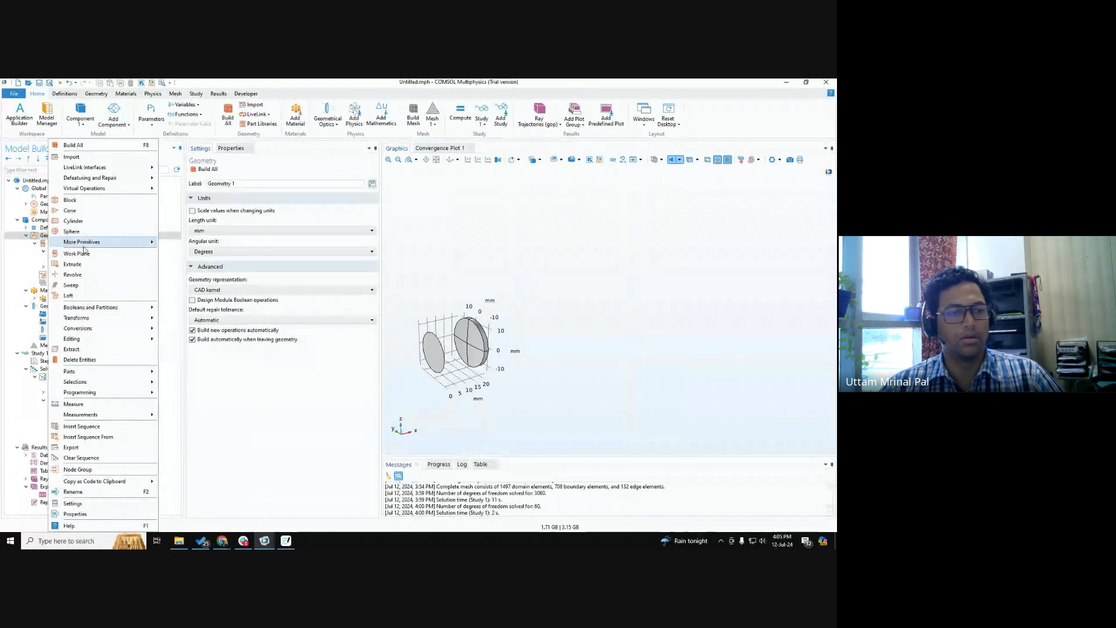
click(74, 254)
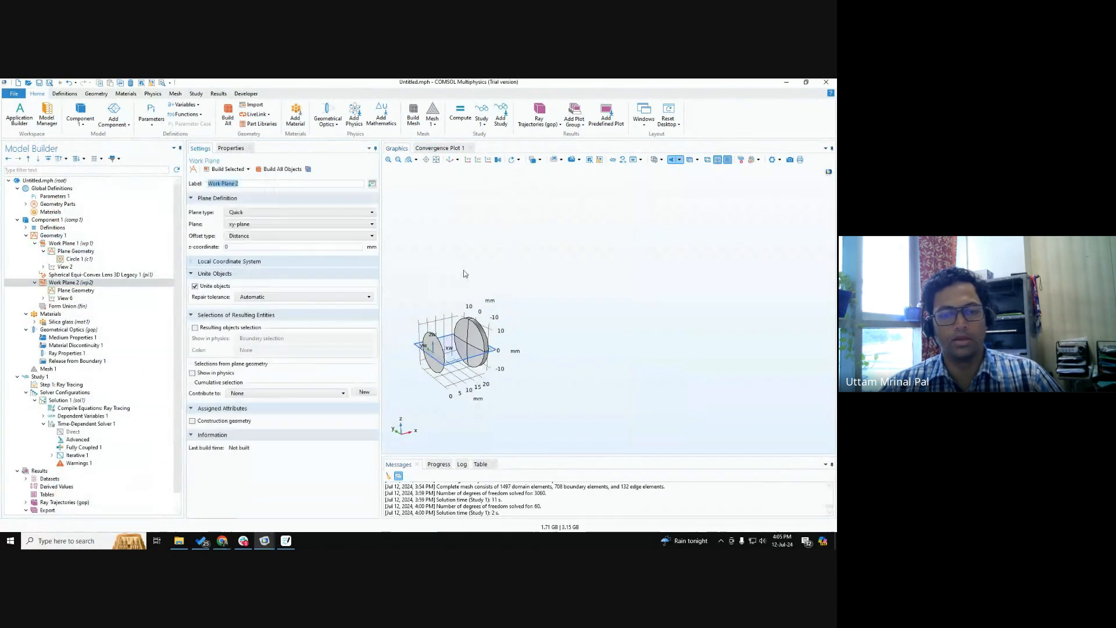
click(244, 225)
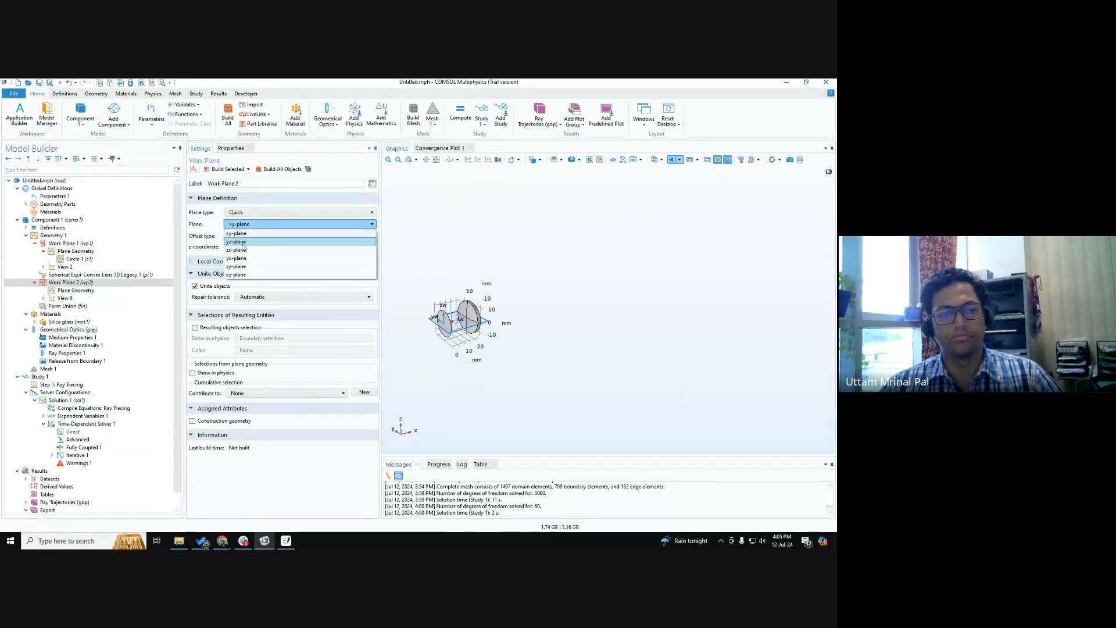
click(242, 242)
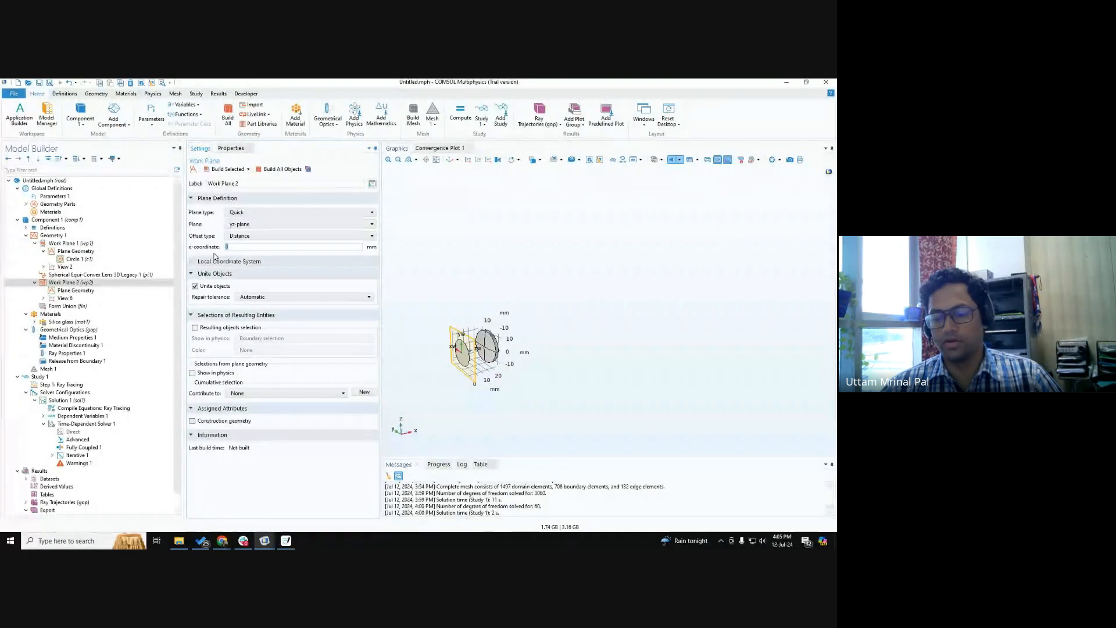
click(227, 170)
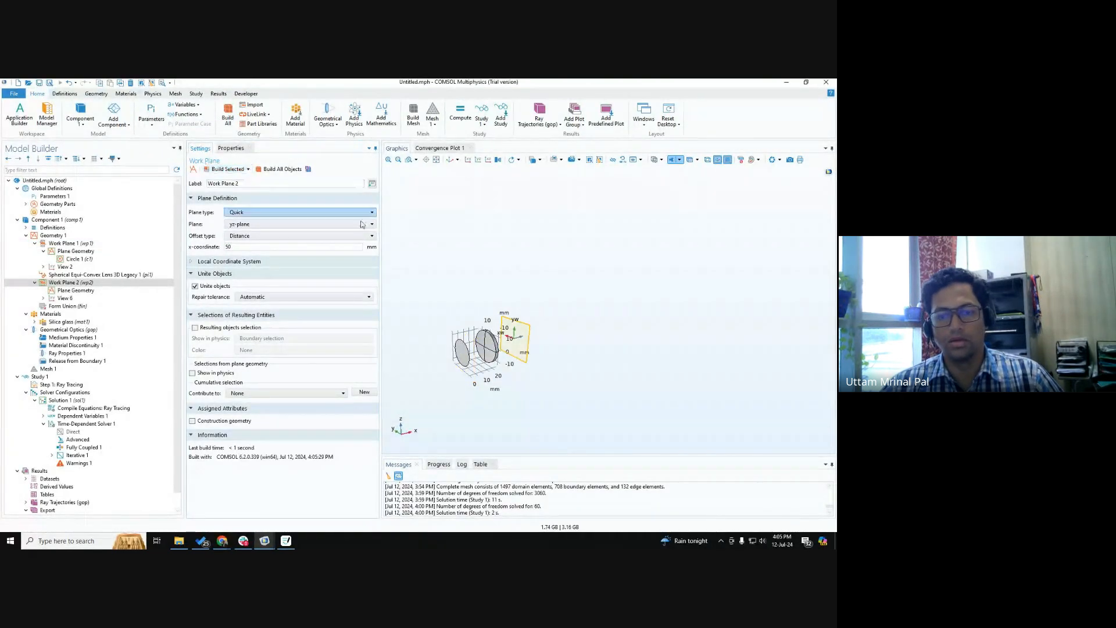
drag(448, 267, 462, 279)
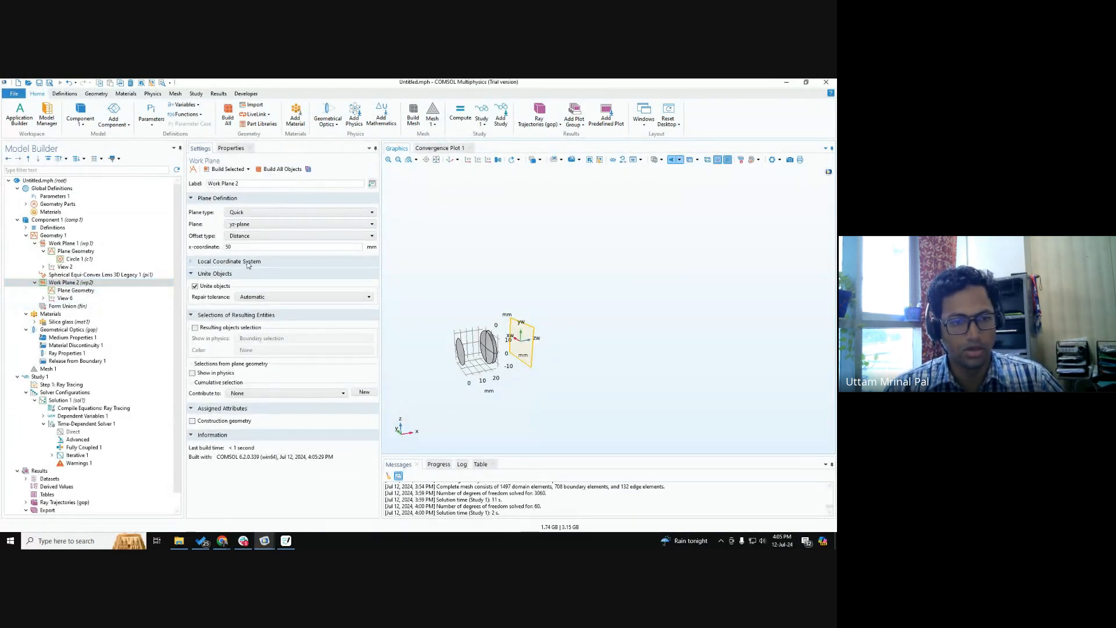
click(241, 239)
click(241, 237)
click(243, 227)
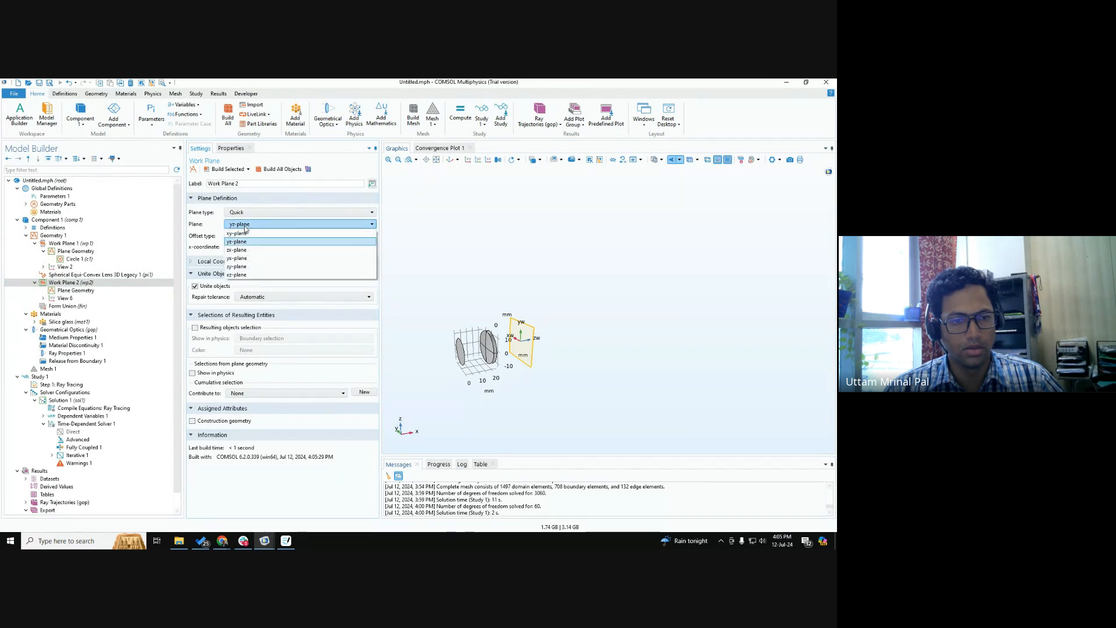
click(244, 226)
click(249, 215)
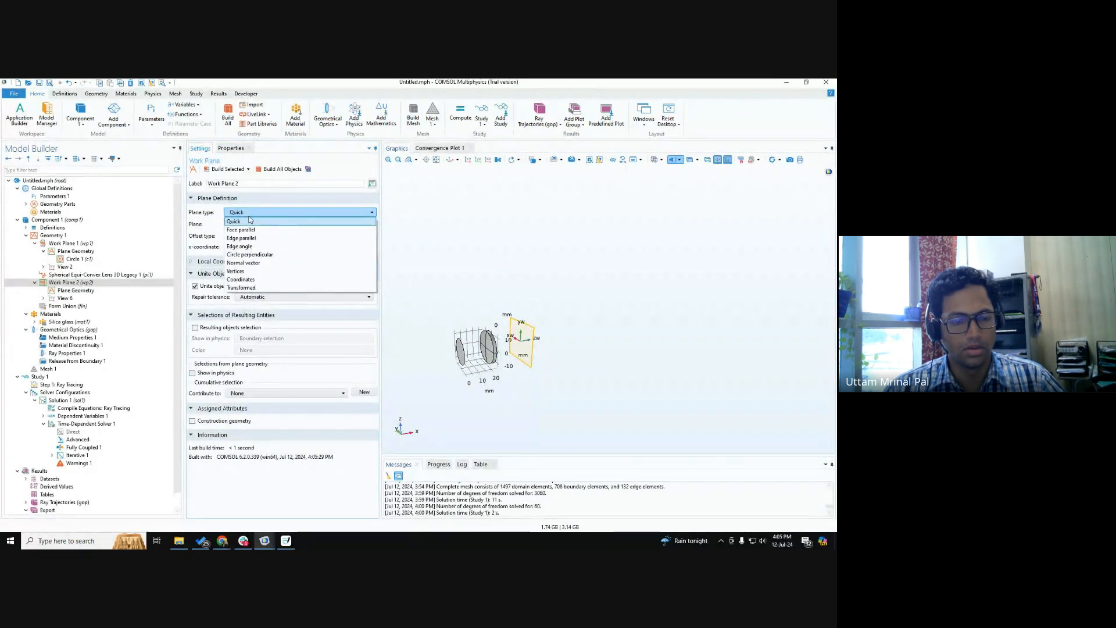
click(250, 221)
Add a square with a 30 mm side length to the plane geometry of Work Plane 2 and build it.
click(71, 290)
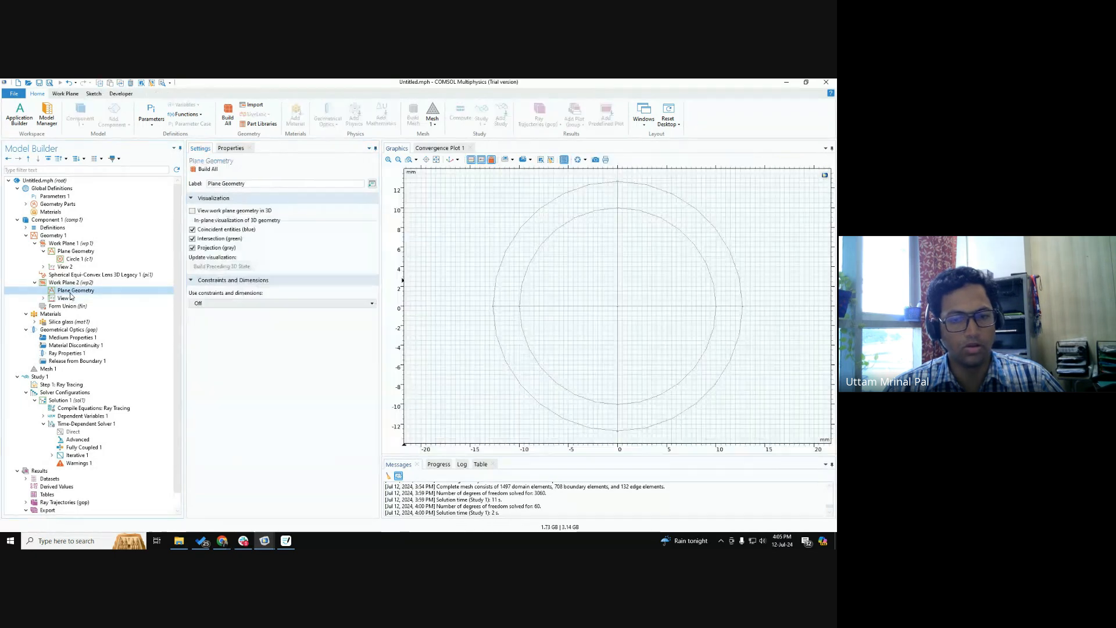
right_click(71, 293)
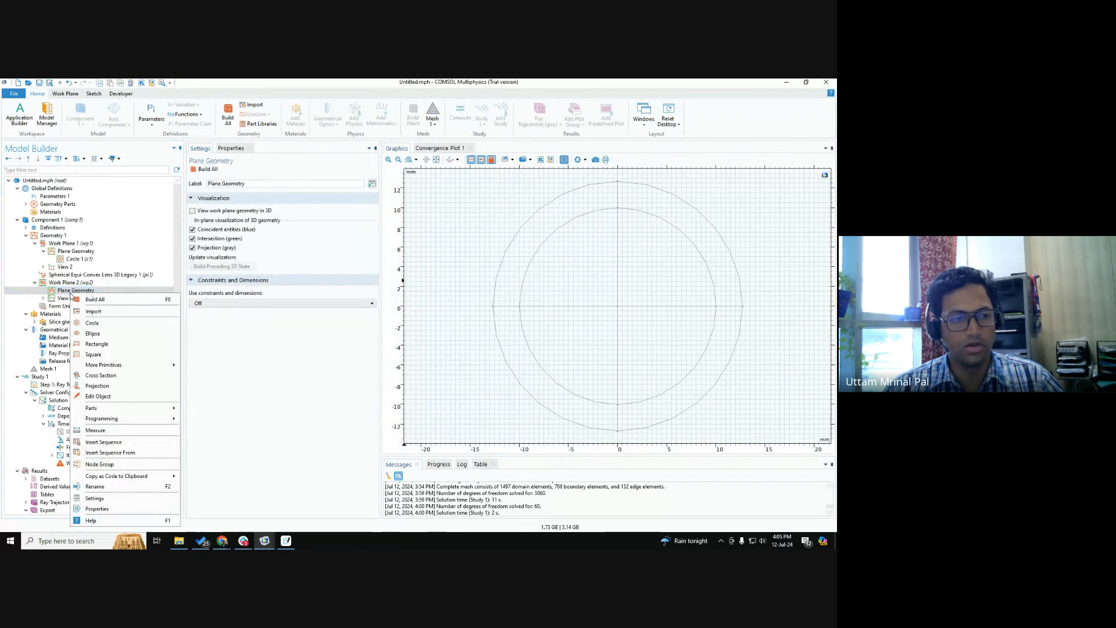
click(93, 355)
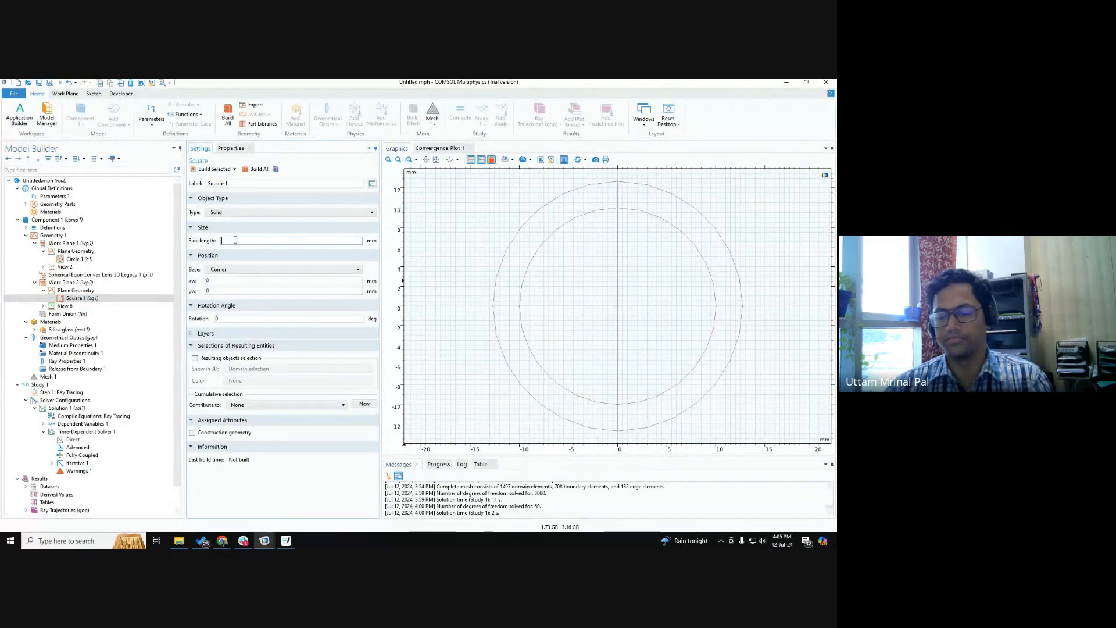
text(30)
click(257, 169)
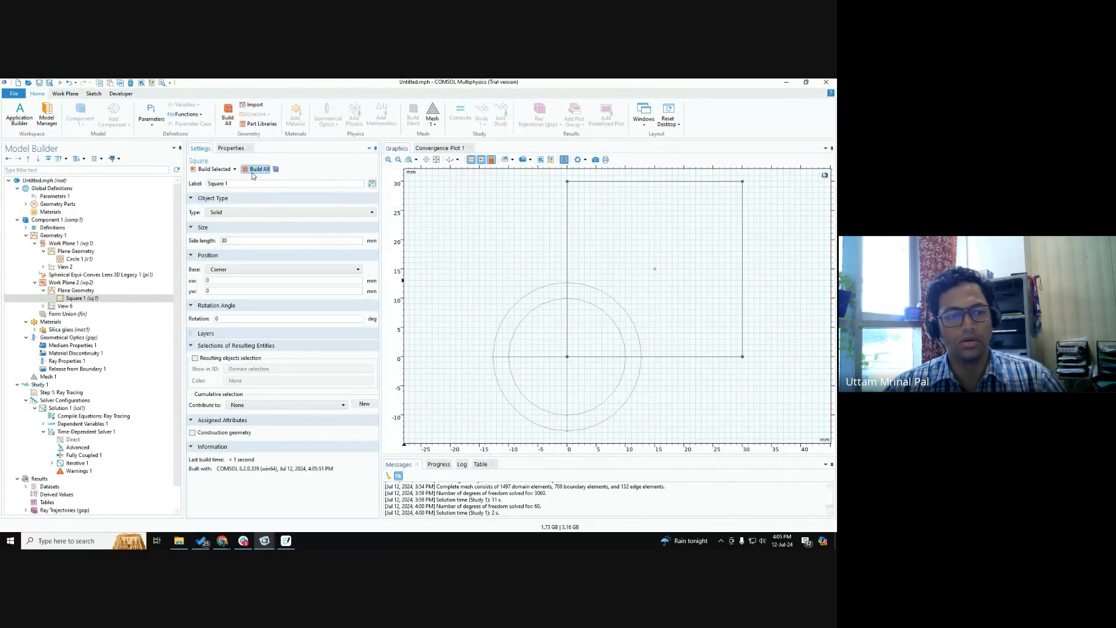
click(55, 235)
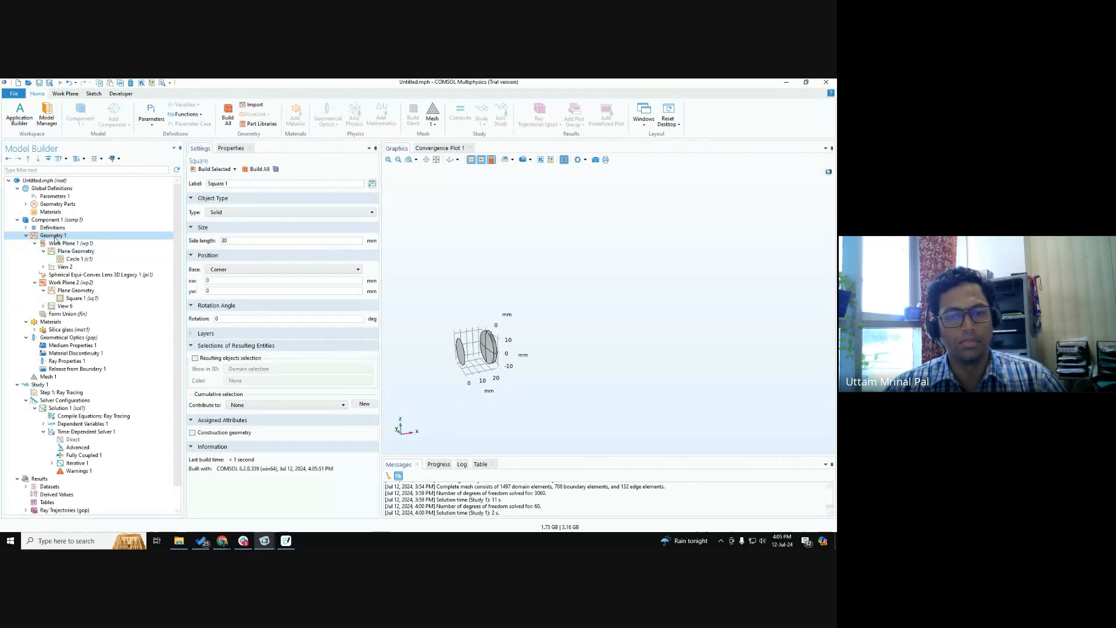
Change the base of Square 1 in Work Plane 2 to Center and rebuild Geometry 1.
click(75, 299)
click(249, 271)
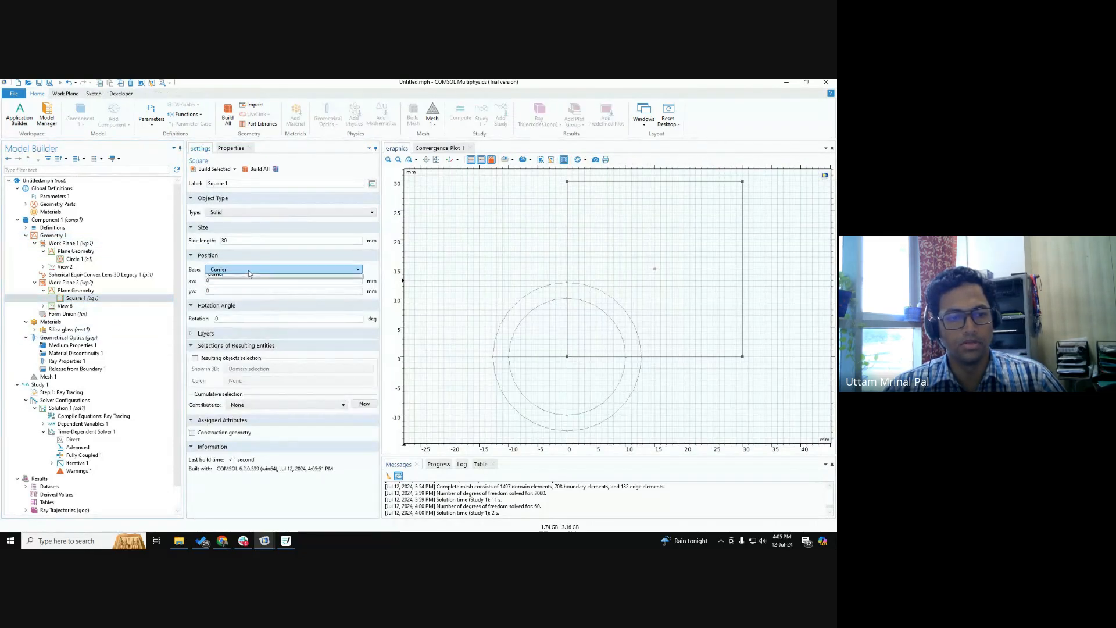
click(53, 236)
click(209, 169)
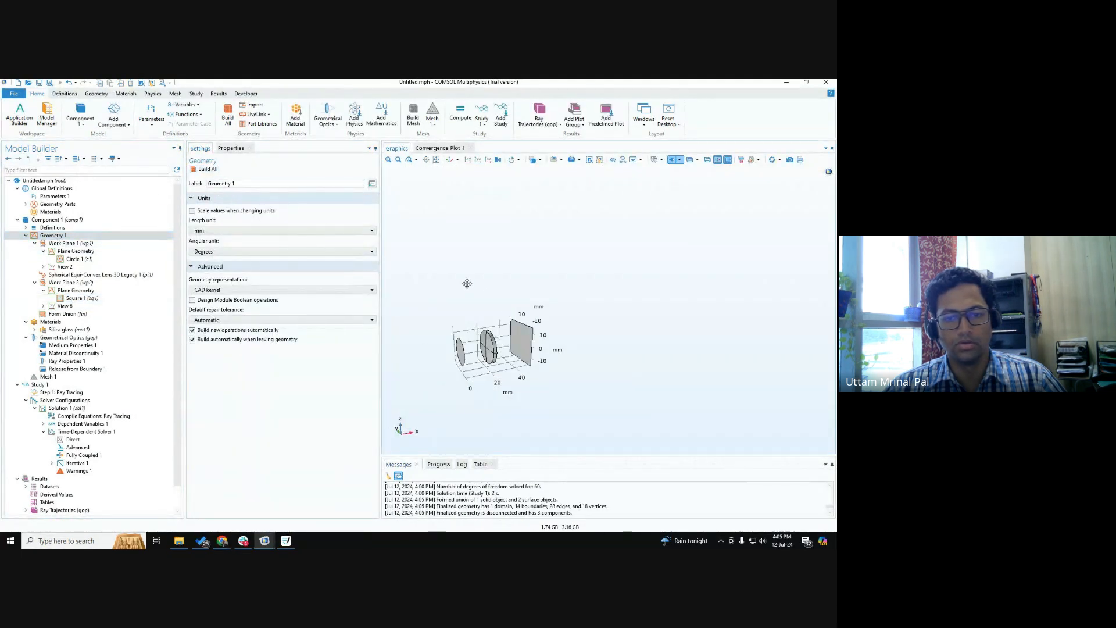
drag(467, 281, 565, 355)
click(69, 283)
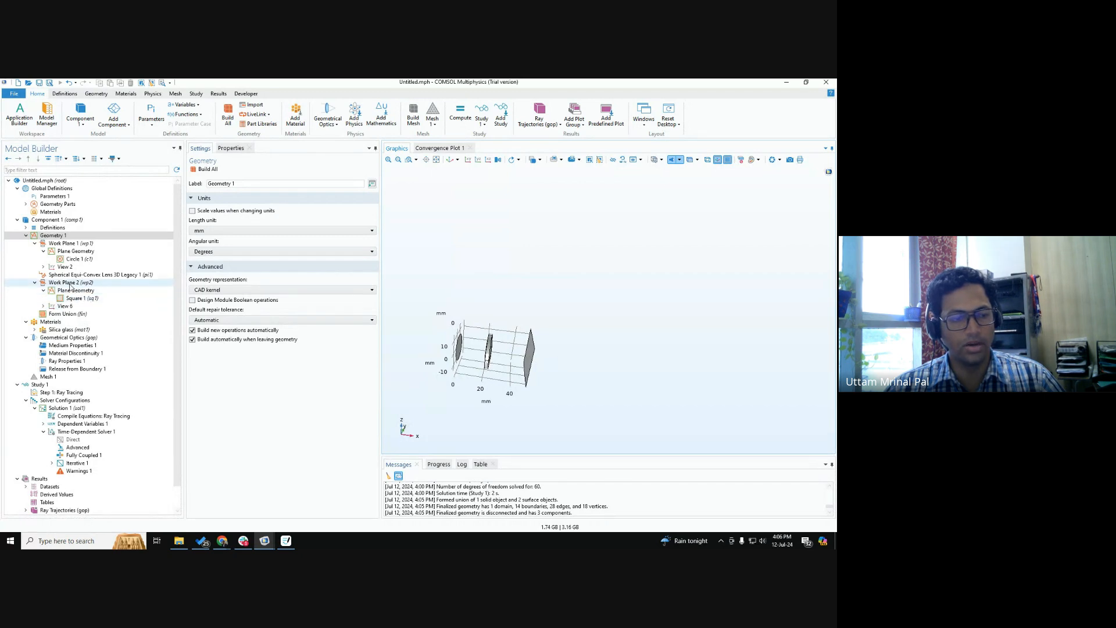
right_click(69, 283)
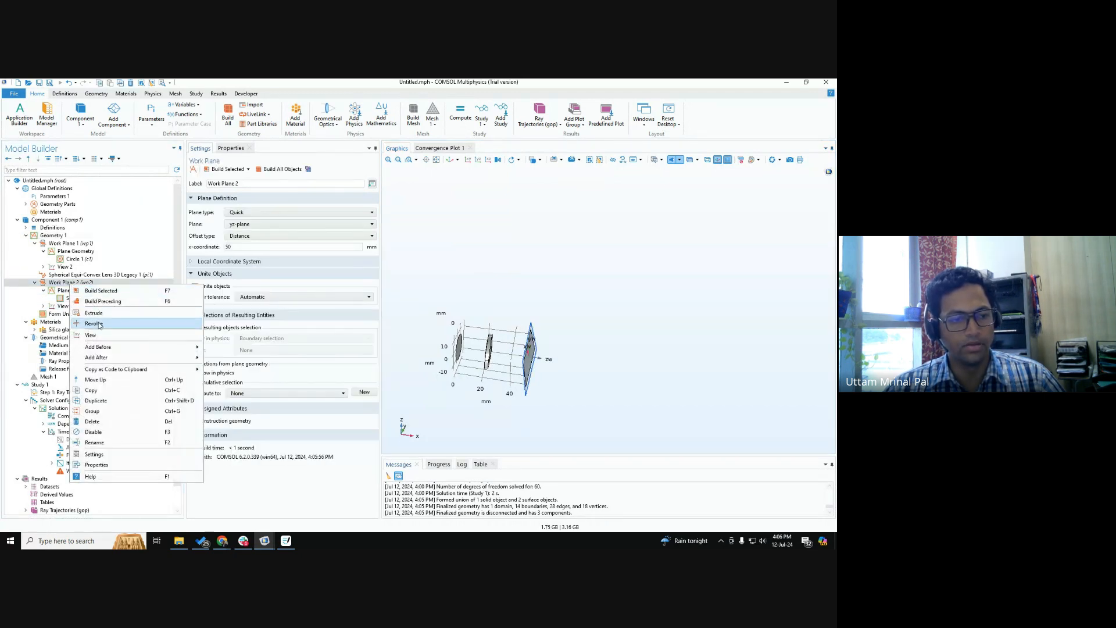
click(229, 491)
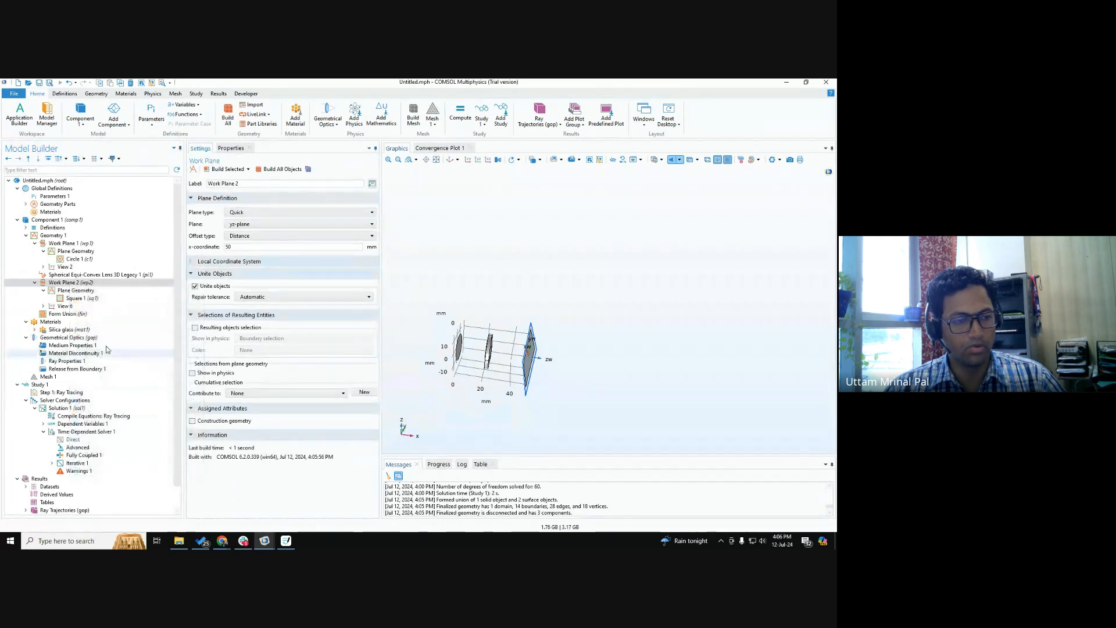
Add a Rotate transform to Geometry 1 with the square plane behind the lens, wp2, as its input object.
click(50, 236)
right_click(57, 236)
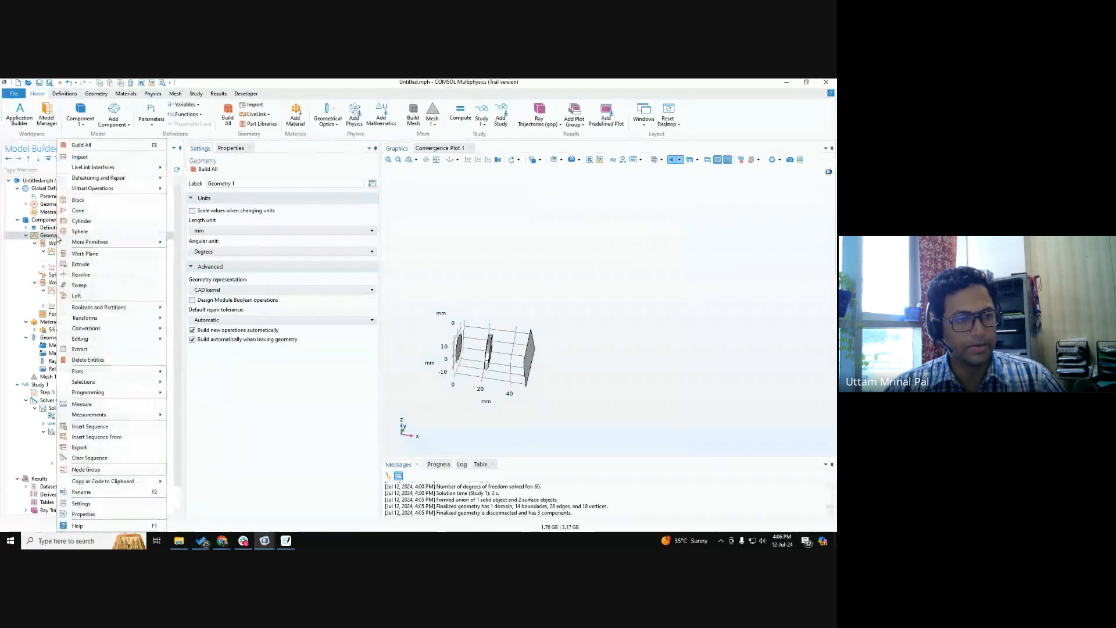
mouse_move(114, 249)
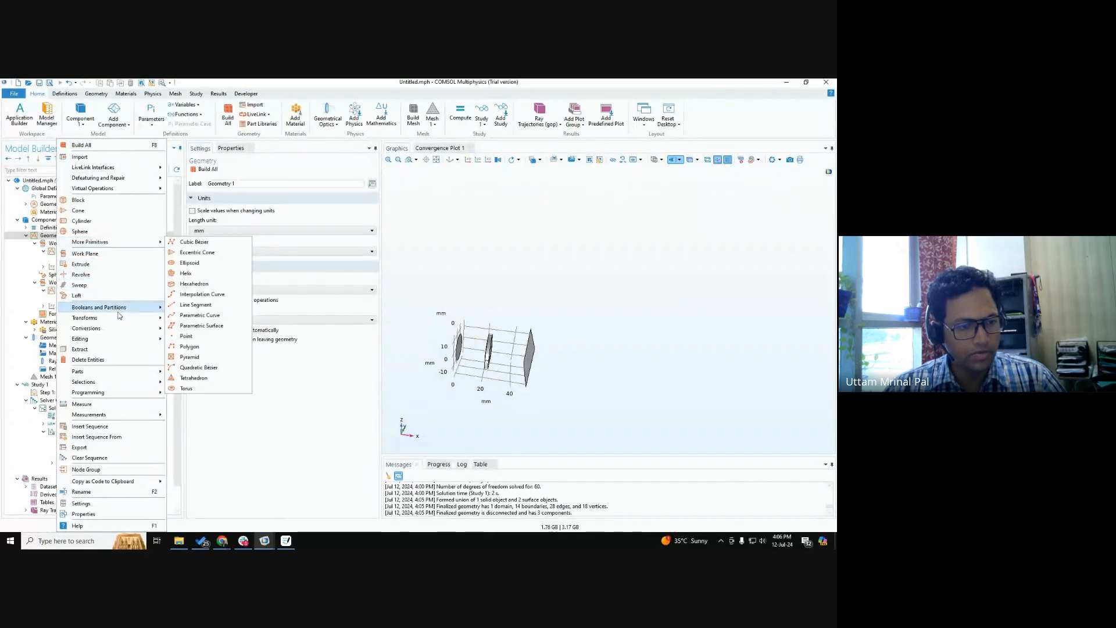
mouse_move(119, 315)
click(188, 369)
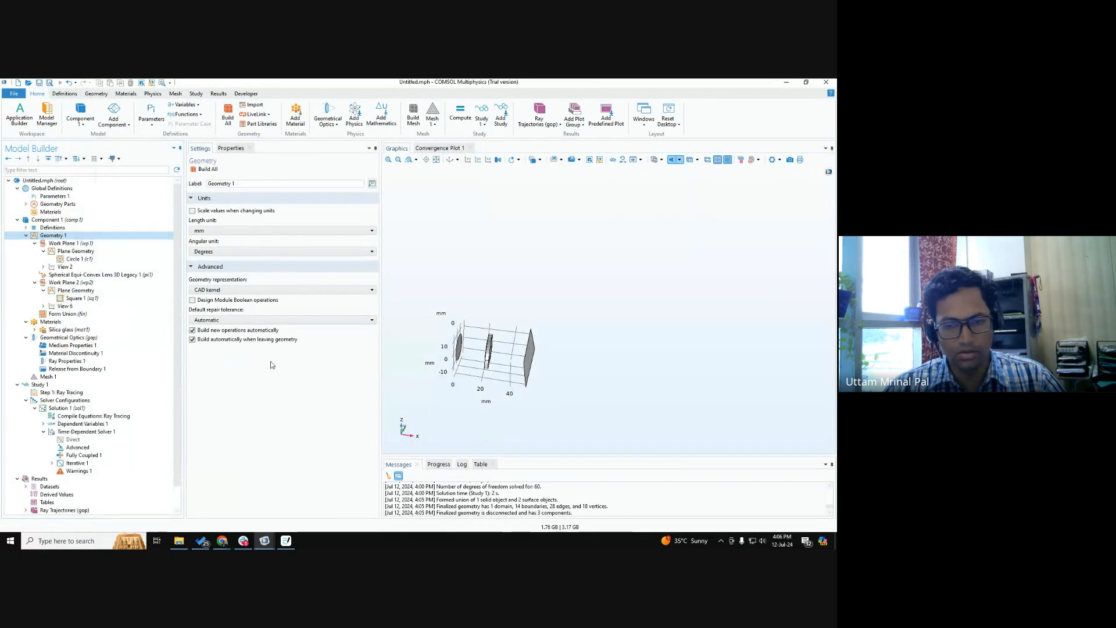
click(534, 360)
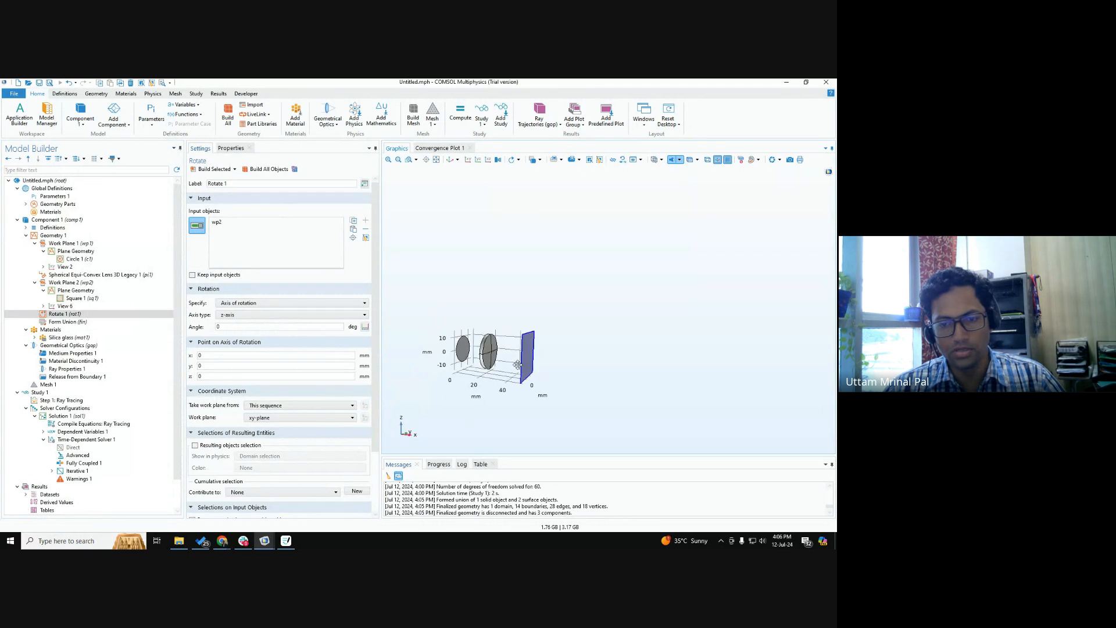
drag(533, 360, 524, 386)
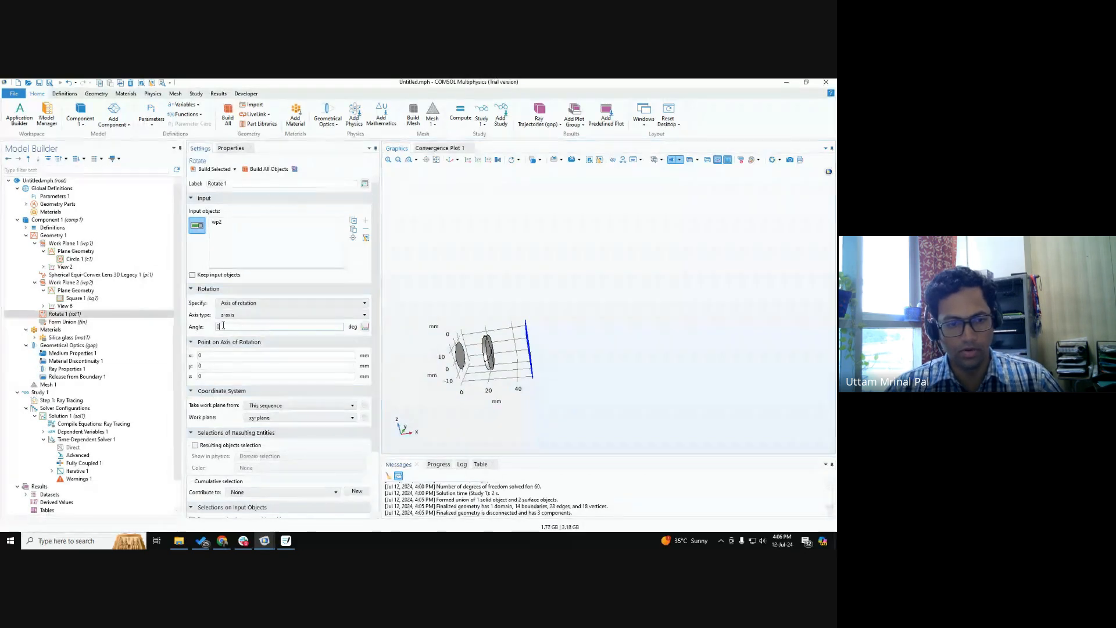
Try rotating the square plane by 45 degrees about the z-axis through the origin and build all objects.
drag(222, 327, 63, 324)
key(ctrl)
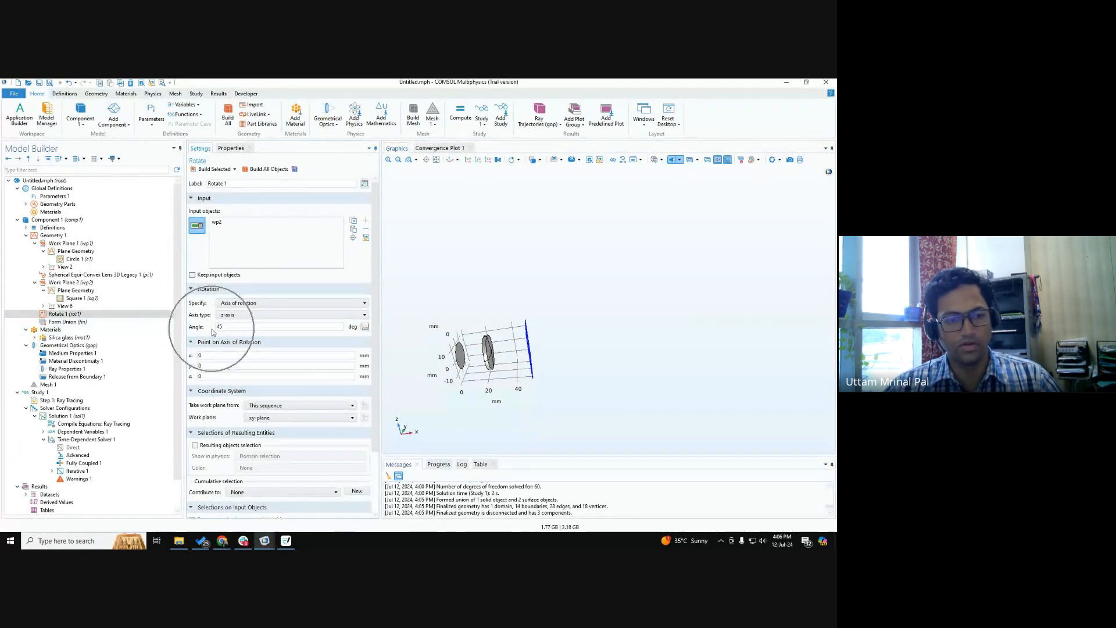
click(261, 171)
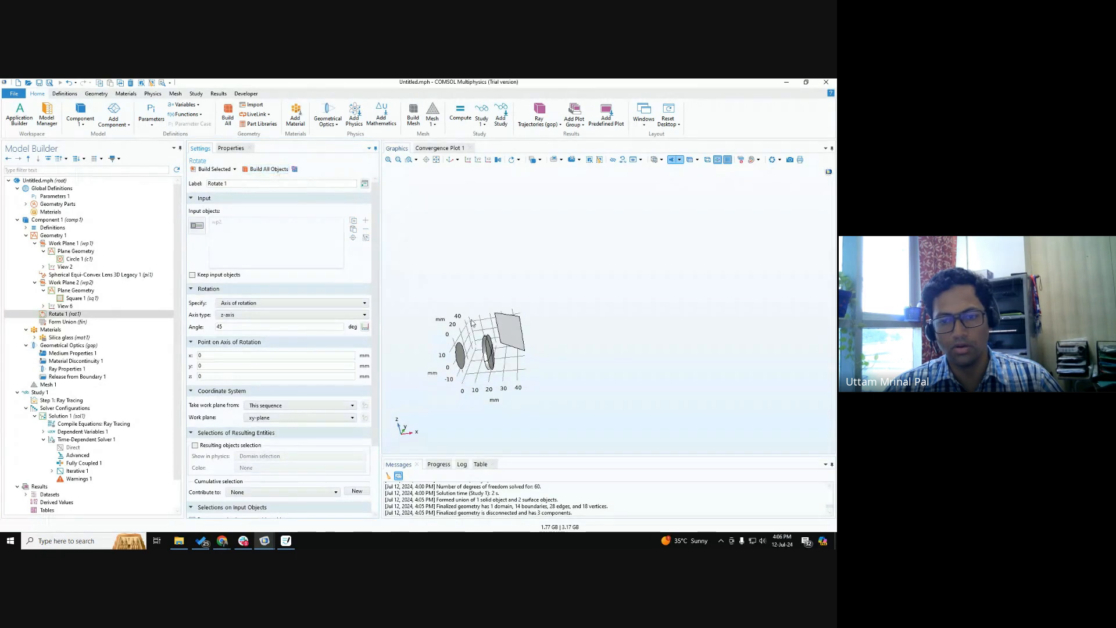
mouse_move(472, 323)
mouse_down()
mouse_move(505, 331)
mouse_move(480, 335)
mouse_up()
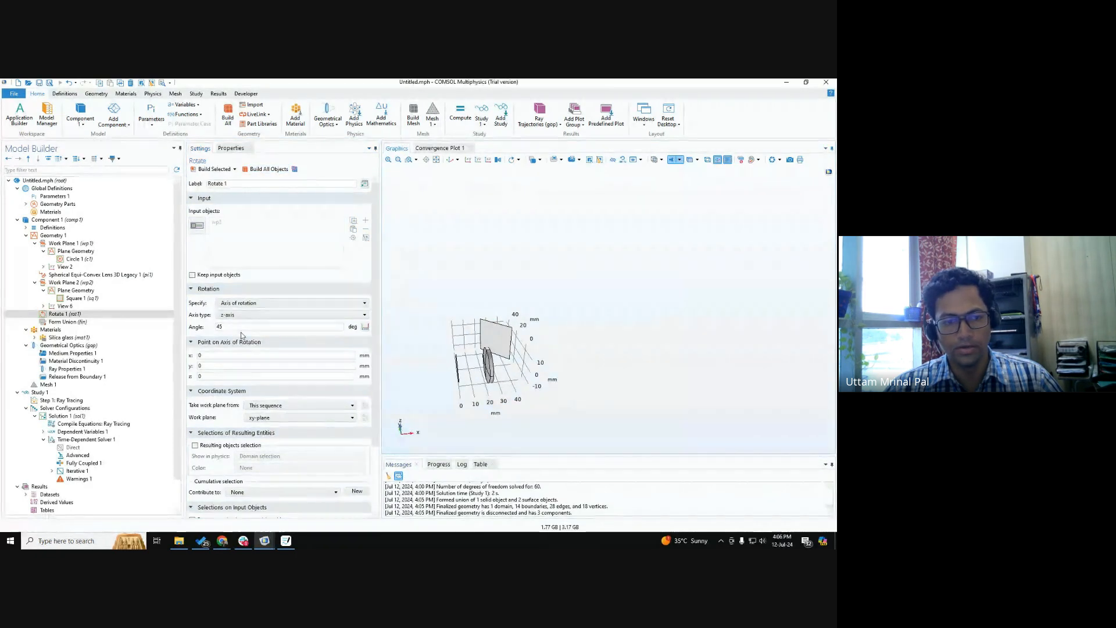
Reset the angle of Rotate 1 to 0 degrees and rebuild the rotated plane.
double_click(242, 328)
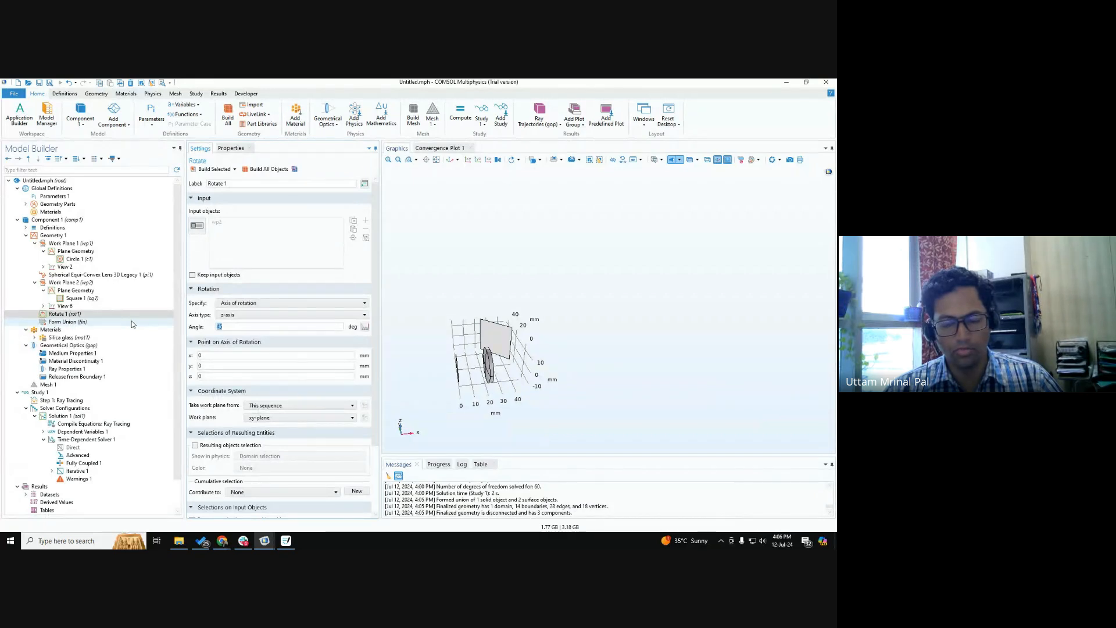
text(0)
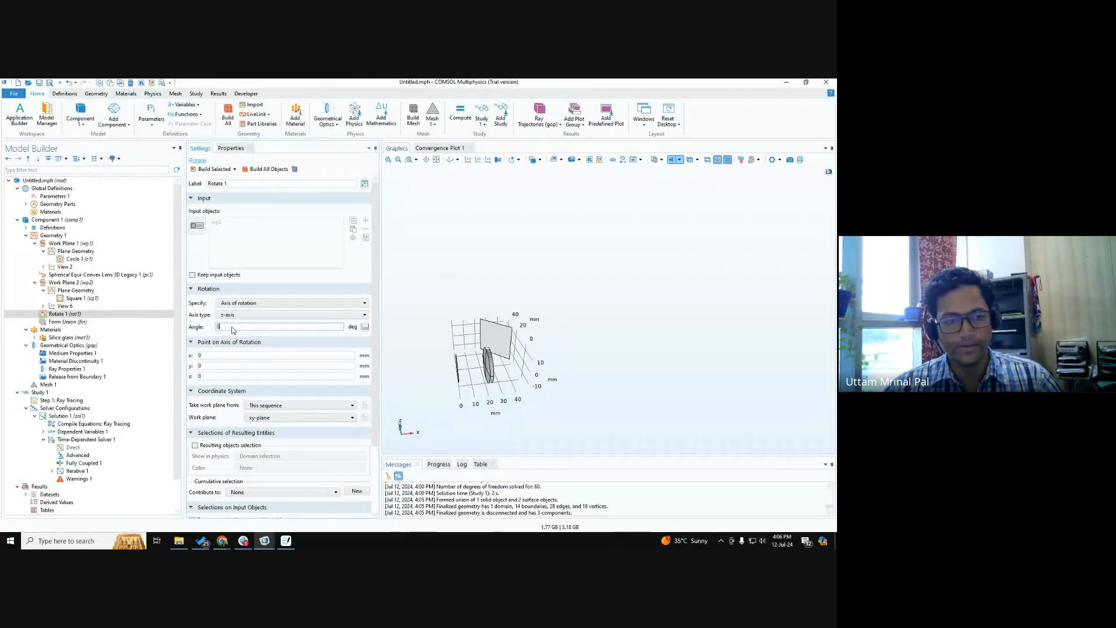
click(213, 173)
drag(499, 369, 572, 330)
scroll(528, 357, up, 5)
scroll(536, 404, up, 3)
scroll(574, 370, down, 5)
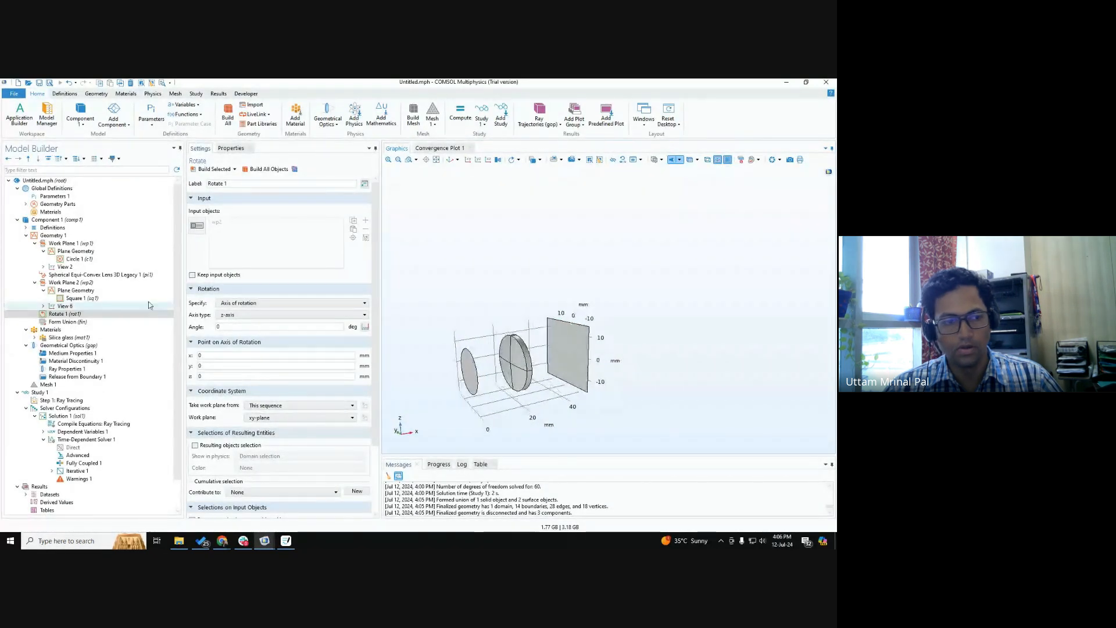
Measure the coordinates of an upper corner point of the square plane behind the lens.
key(ctrl)
right_click(59, 238)
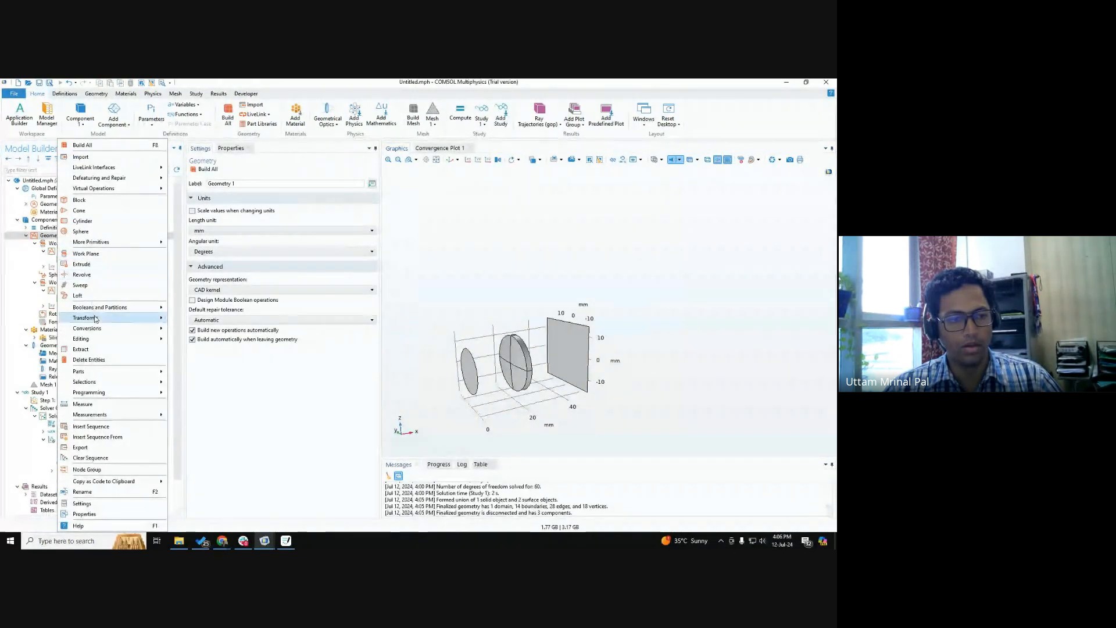
click(103, 404)
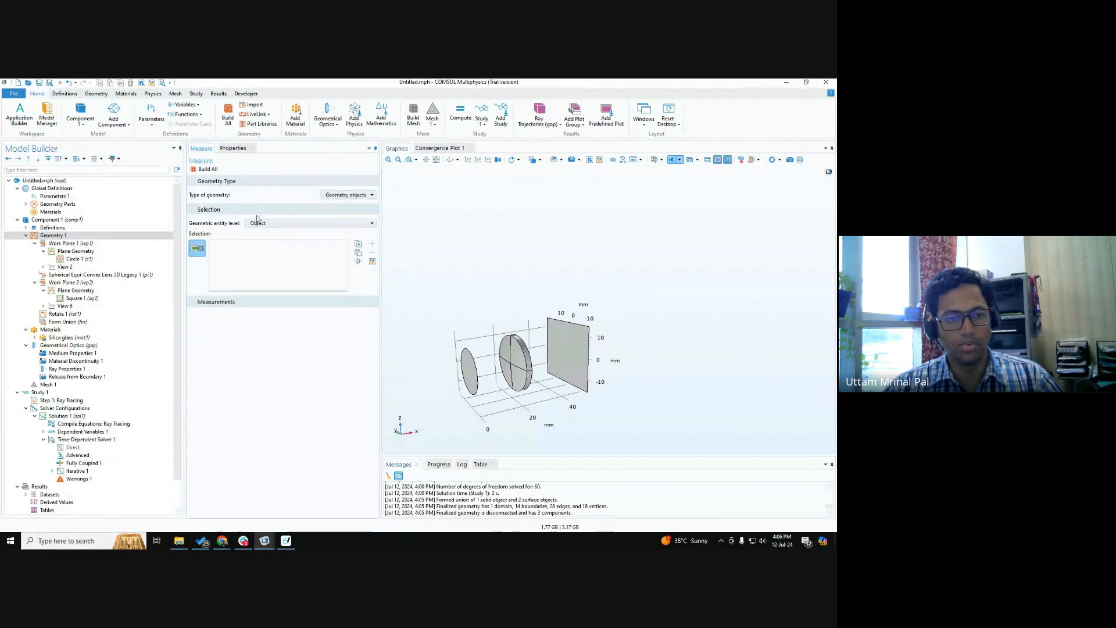
click(279, 223)
click(279, 267)
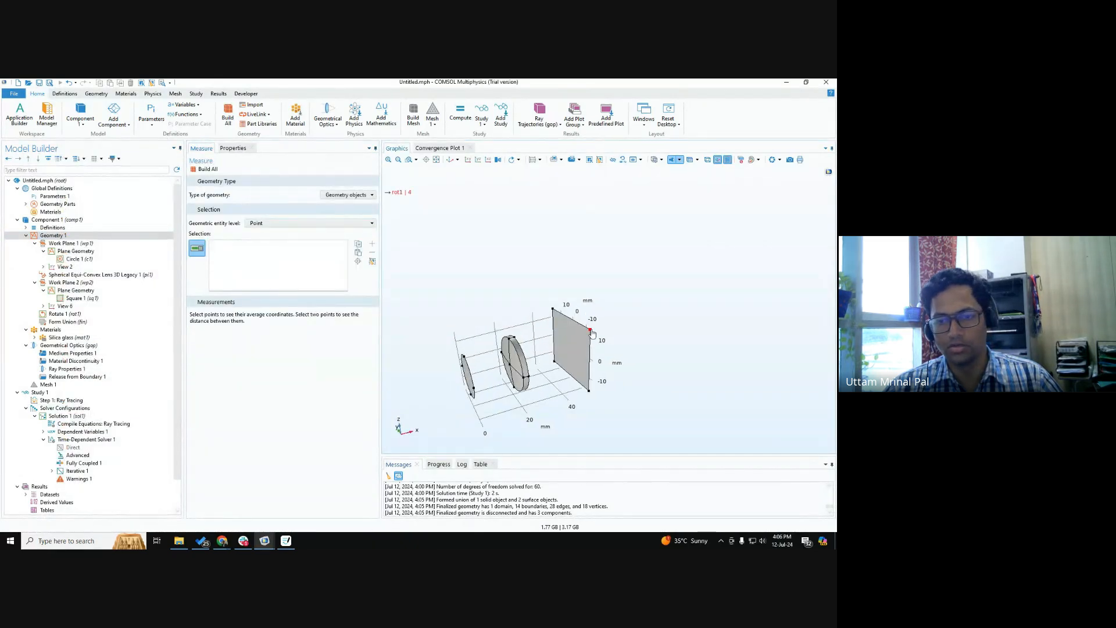
click(590, 330)
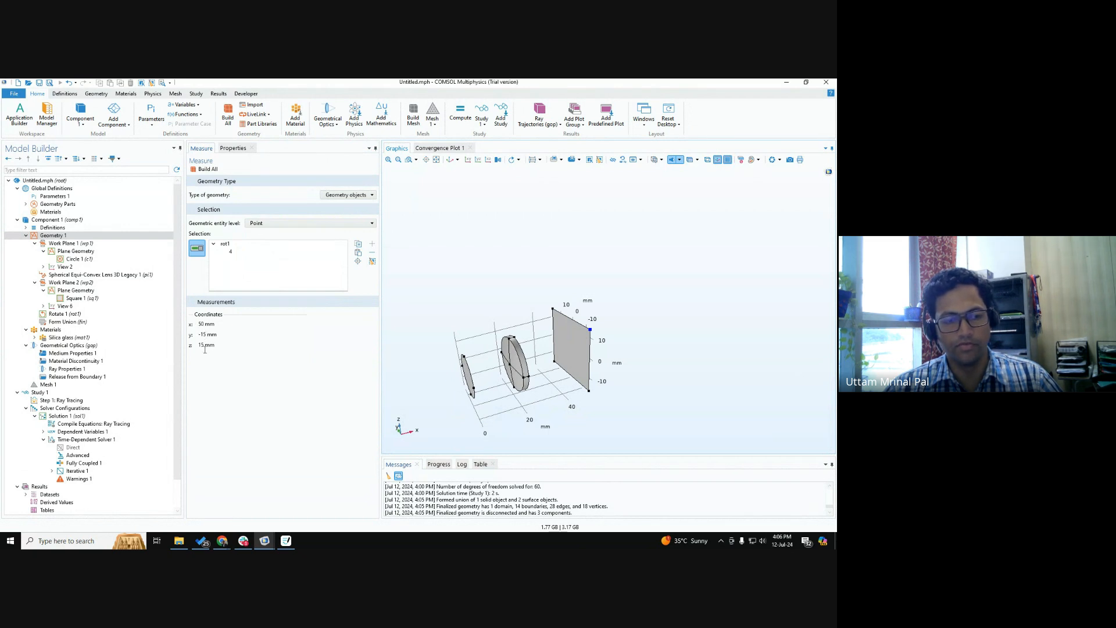
drag(612, 375, 562, 318)
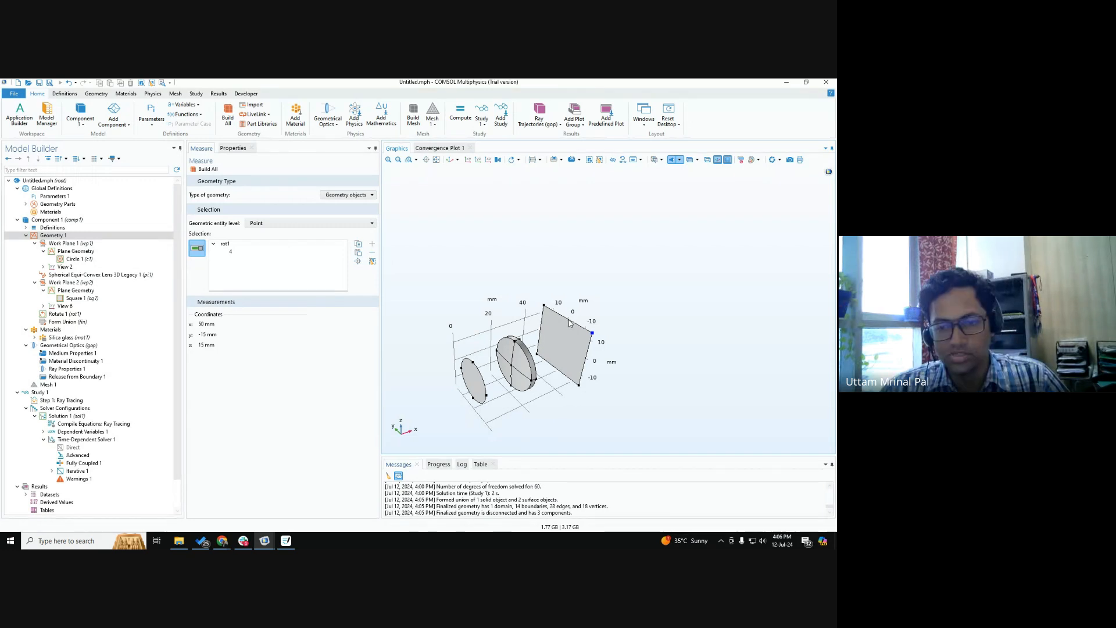
drag(570, 321, 569, 314)
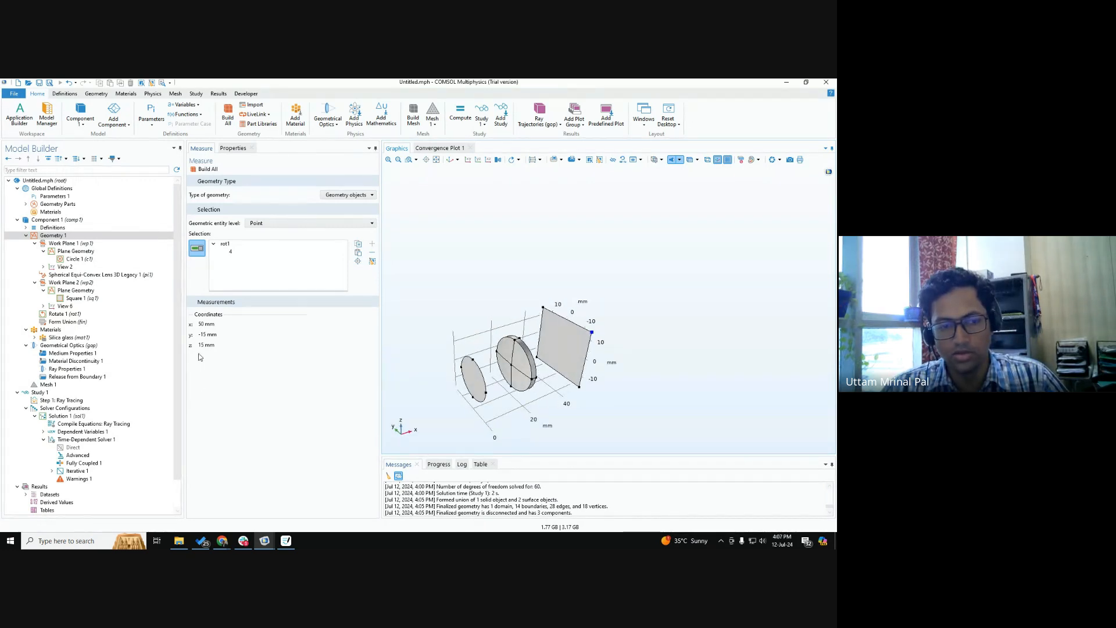
drag(606, 357, 594, 366)
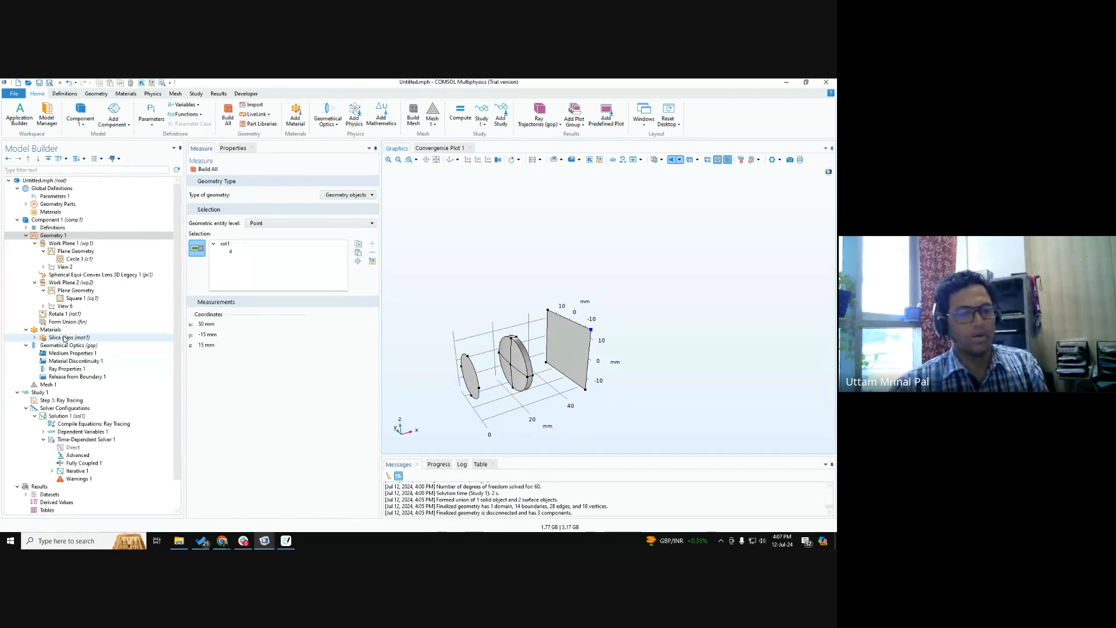
Set the axis point of Rotate 1 to x 50 mm and z 15 mm with an angle of 45 degrees, and build it.
click(58, 313)
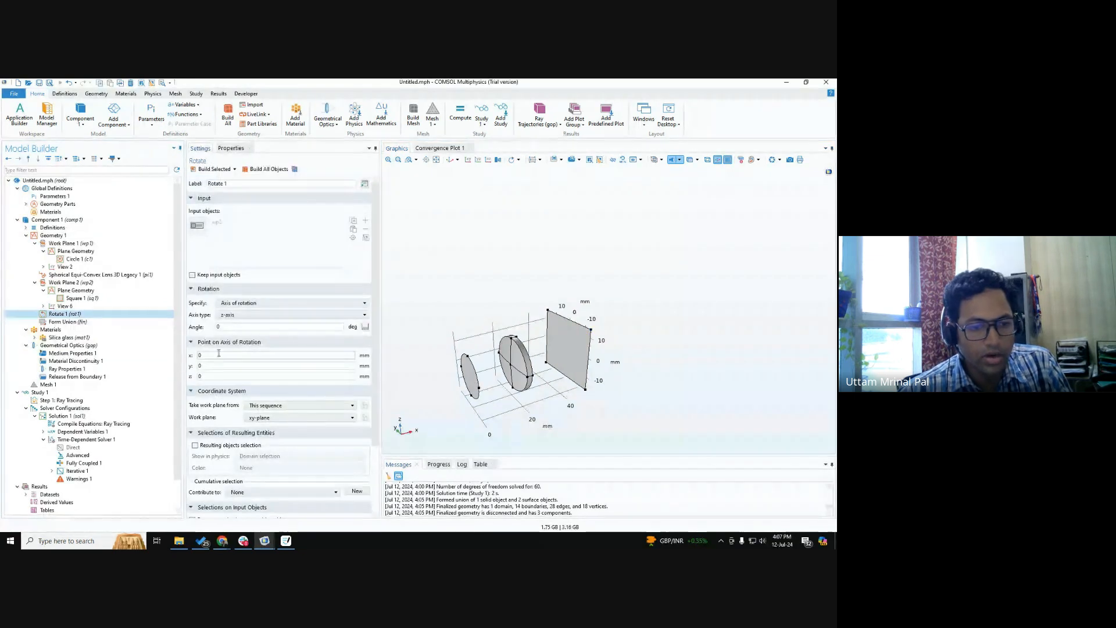
drag(219, 354, 97, 349)
text(5)
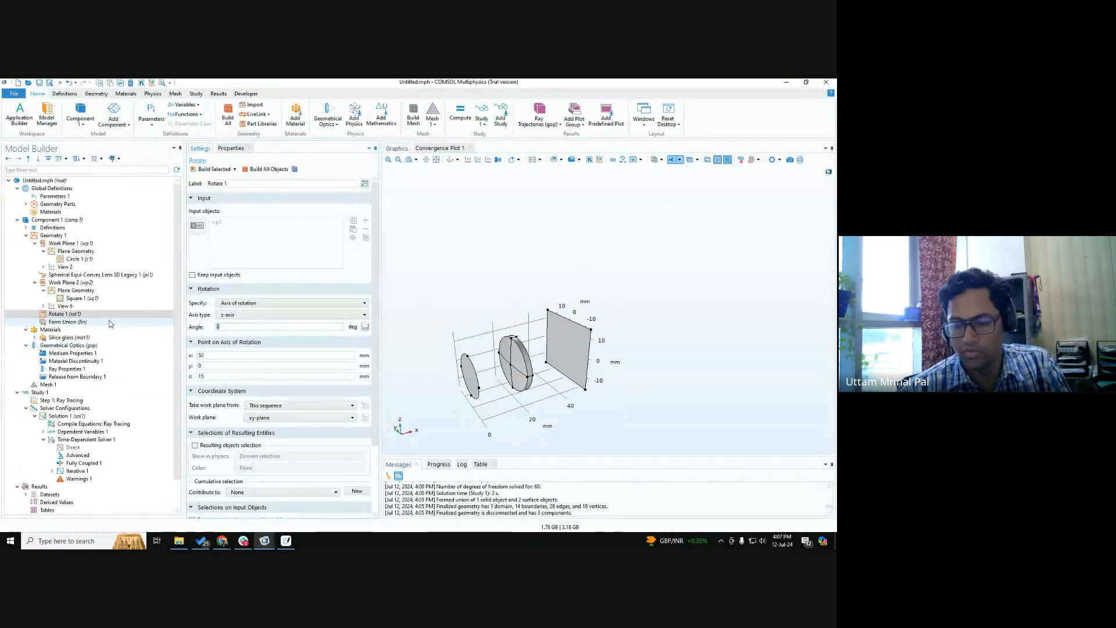
click(207, 170)
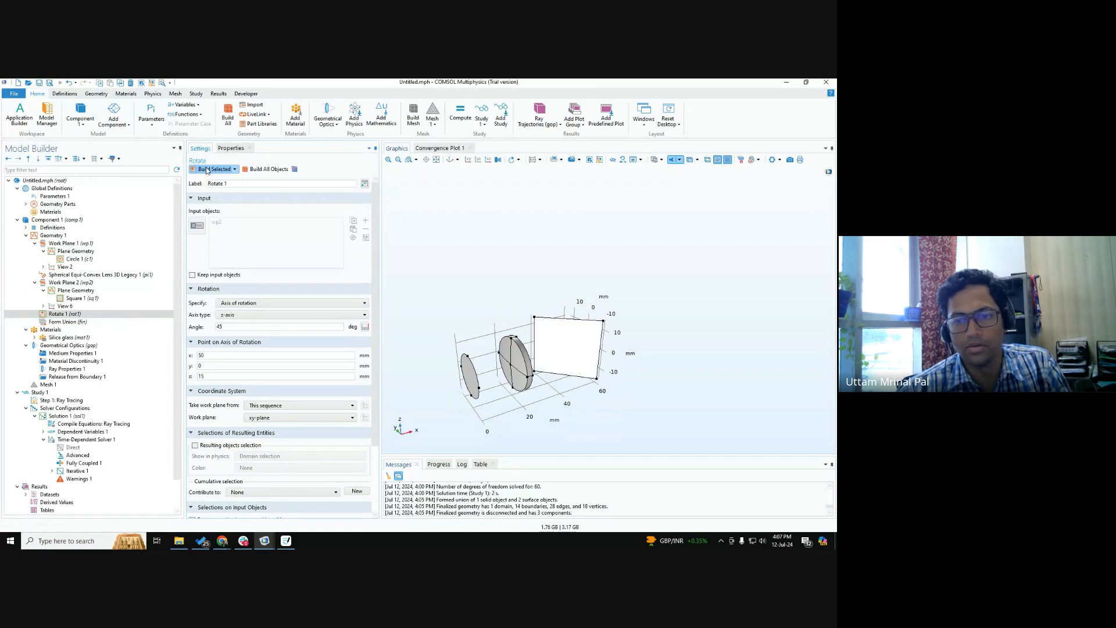
mouse_move(482, 304)
mouse_down()
mouse_move(504, 350)
mouse_move(476, 326)
mouse_up()
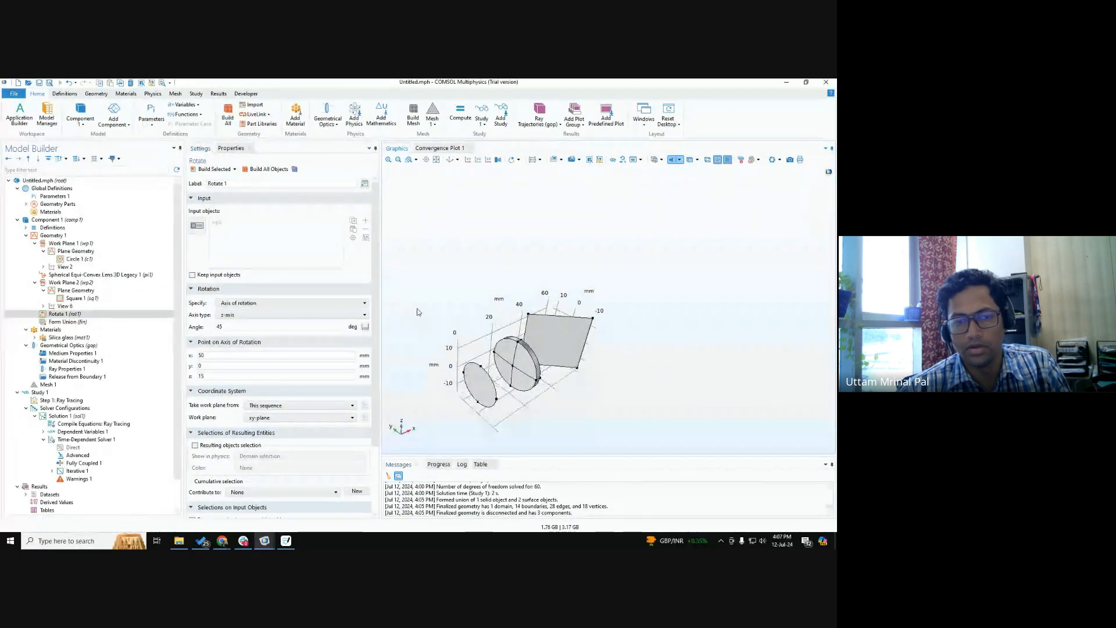
Set the angle of Rotate 1 to -45 degrees and rebuild the rotated square plane.
click(217, 327)
text(-)
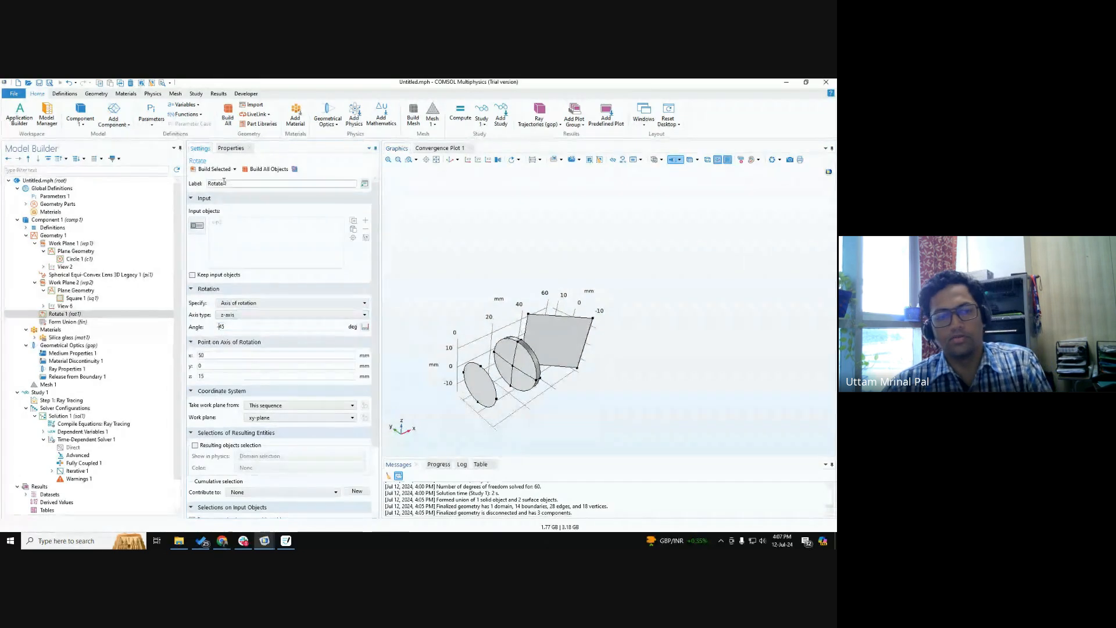
click(207, 169)
mouse_move(572, 345)
mouse_down()
mouse_move(598, 368)
mouse_move(562, 375)
mouse_move(575, 361)
mouse_up()
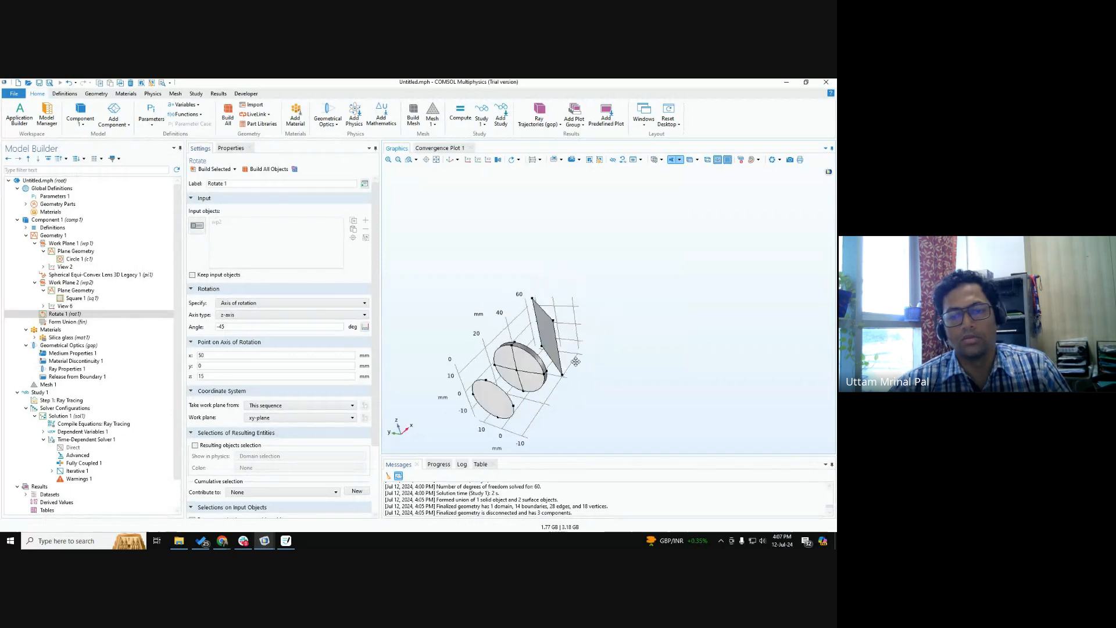
Add a Mirror boundary condition to Geometrical Optics and assign it to the rotated square plane, boundary 14.
right_click(58, 345)
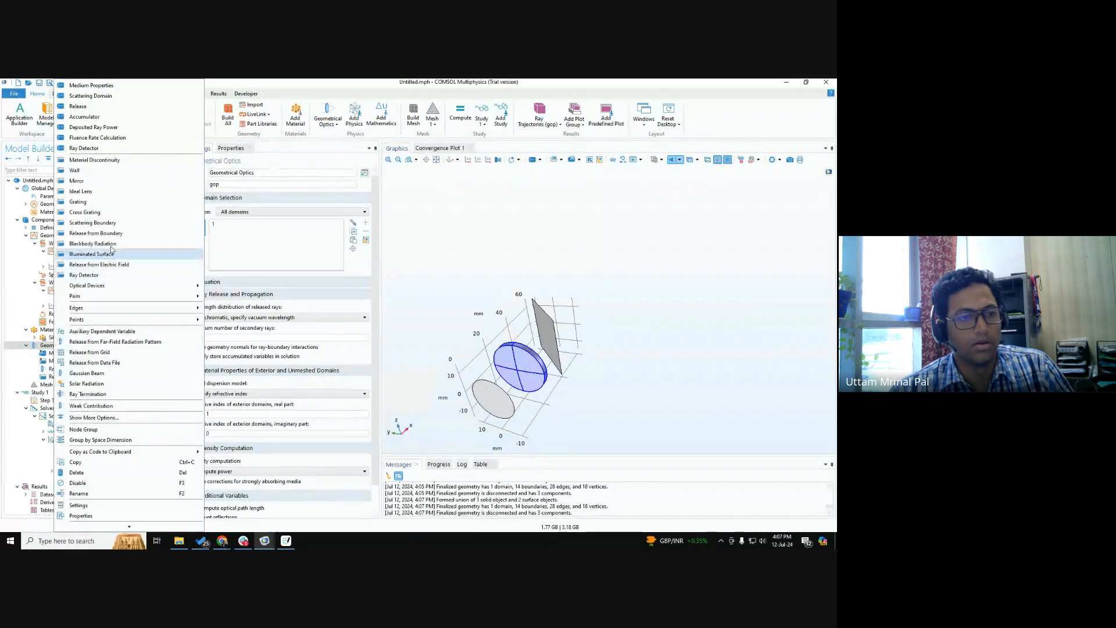
click(106, 183)
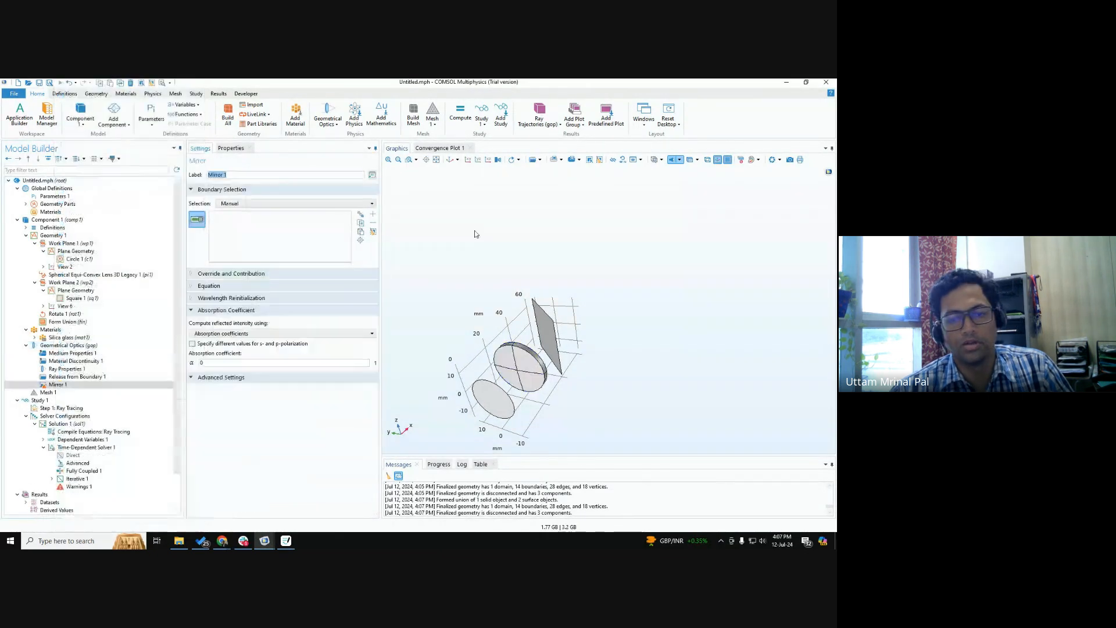
click(554, 335)
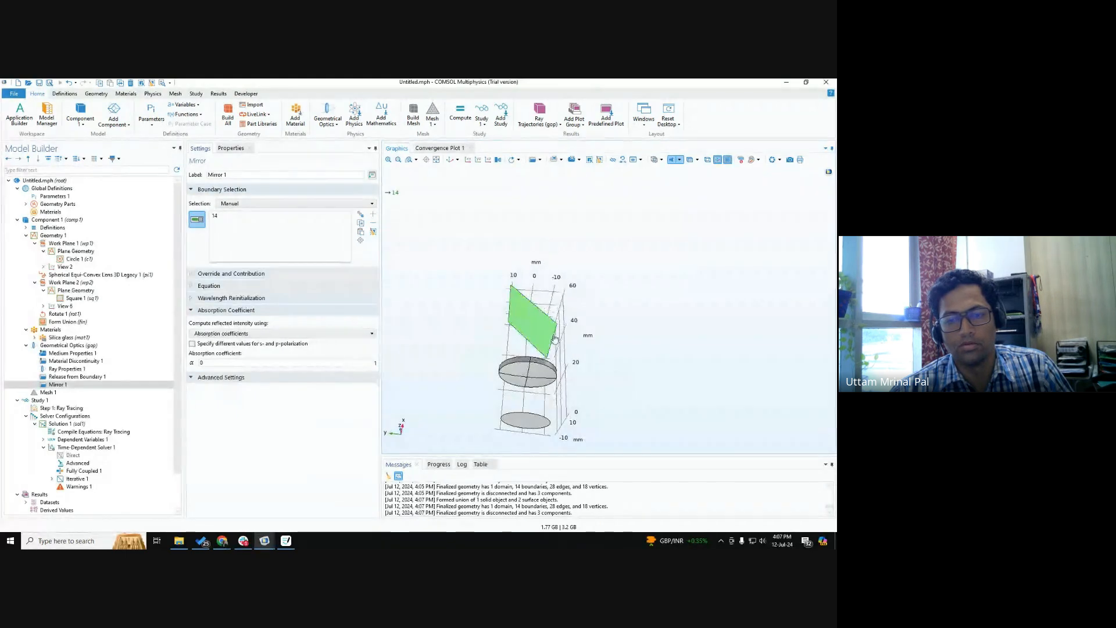
drag(583, 345, 576, 327)
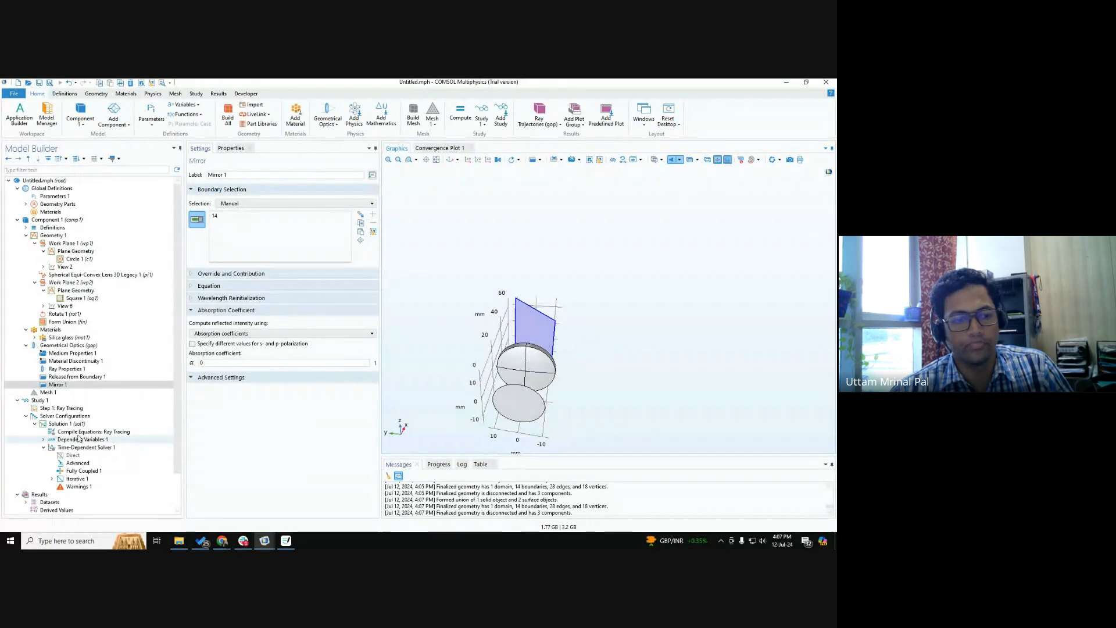
Compute Study 1 with the mirror included and inspect the reflected ray trajectories from several angles.
click(58, 403)
click(209, 169)
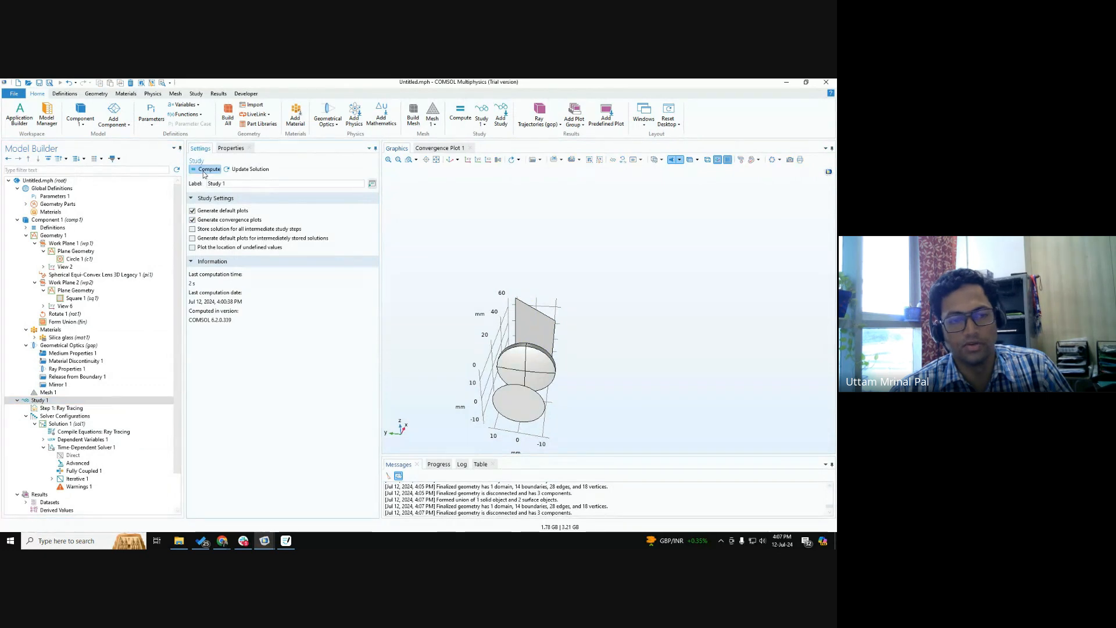
drag(566, 357, 556, 385)
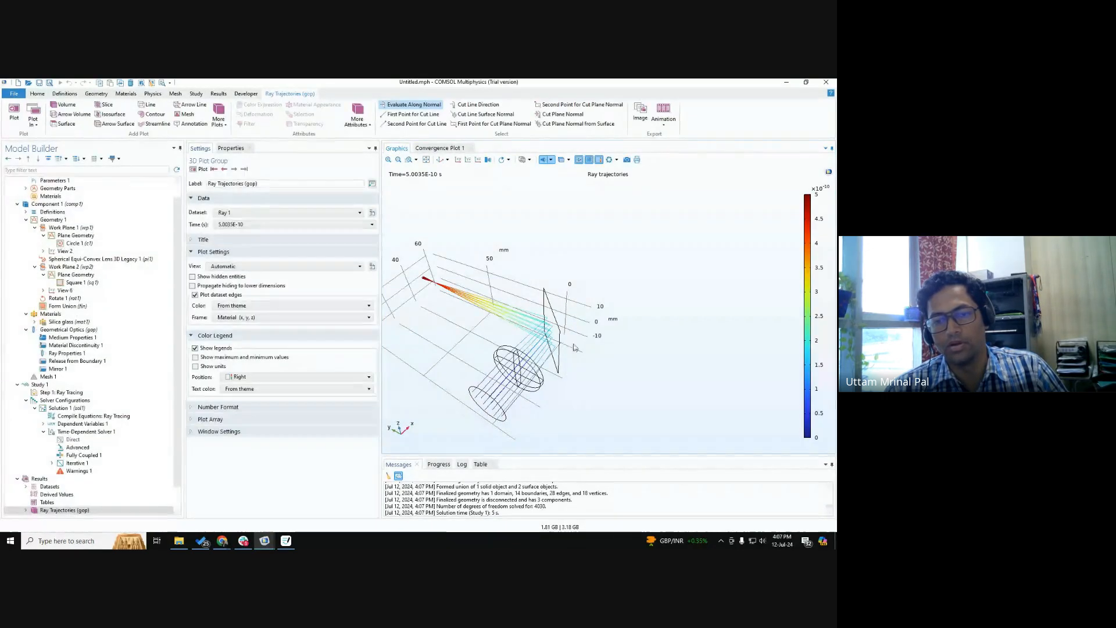
drag(574, 347, 597, 302)
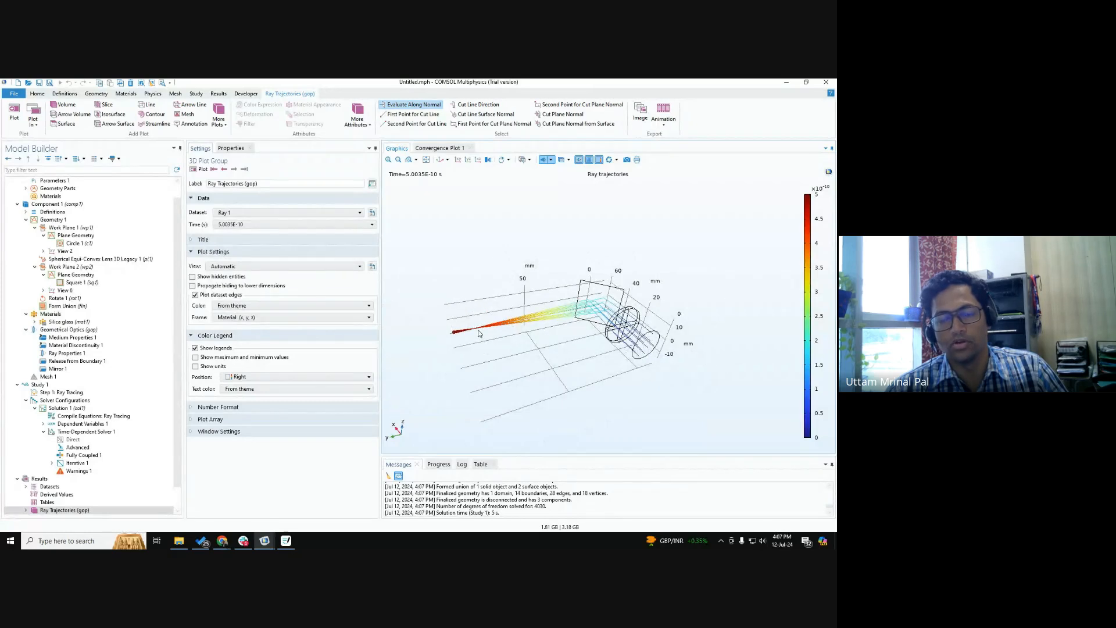
drag(650, 350, 587, 311)
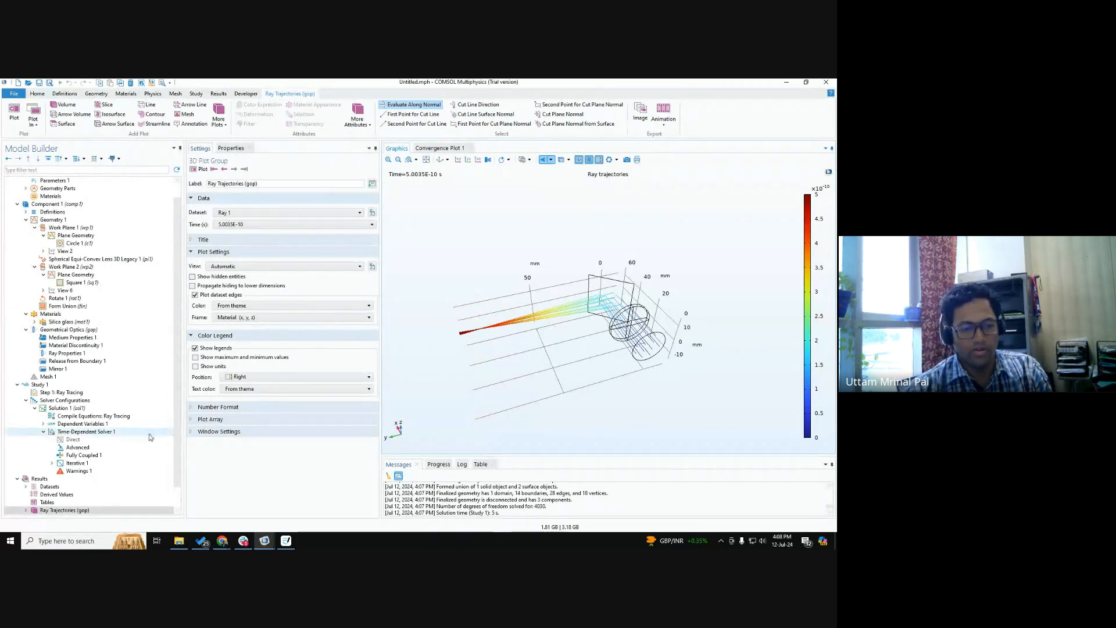
Color the ray trajectories by vacuum wavelength using the expression gop.lambda0 and replot them.
scroll(30, 484, down, 1)
click(26, 486)
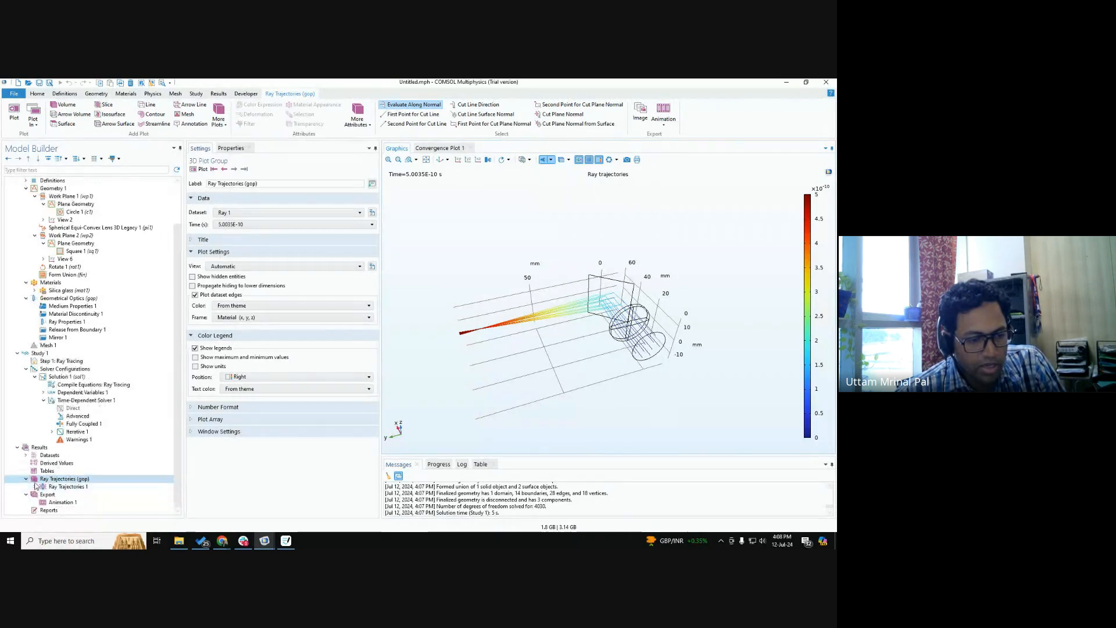
click(56, 488)
click(75, 495)
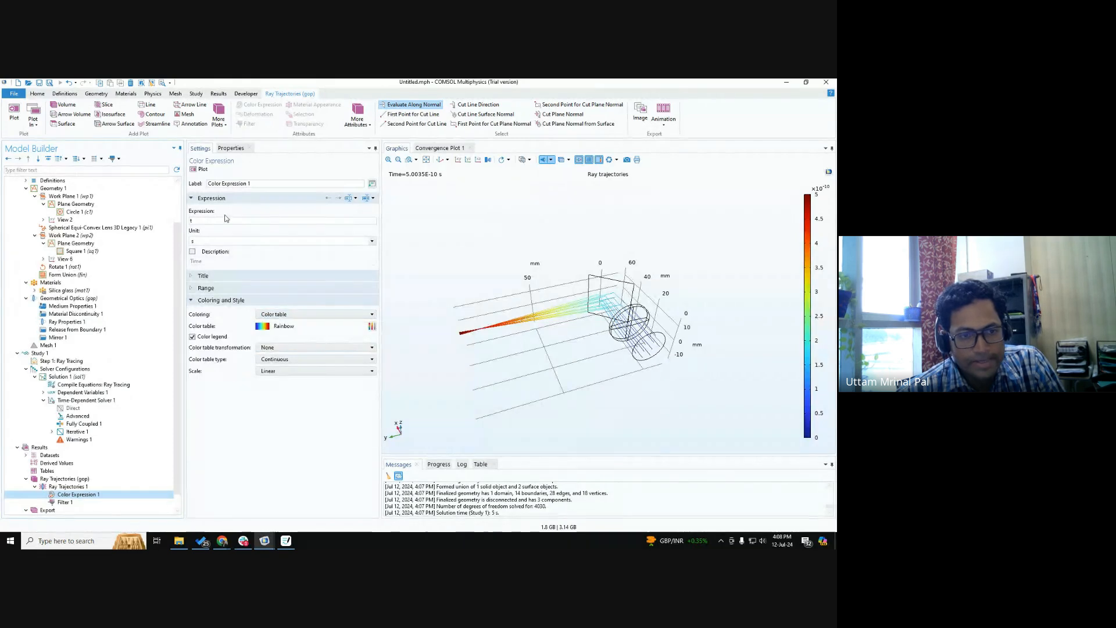
click(371, 199)
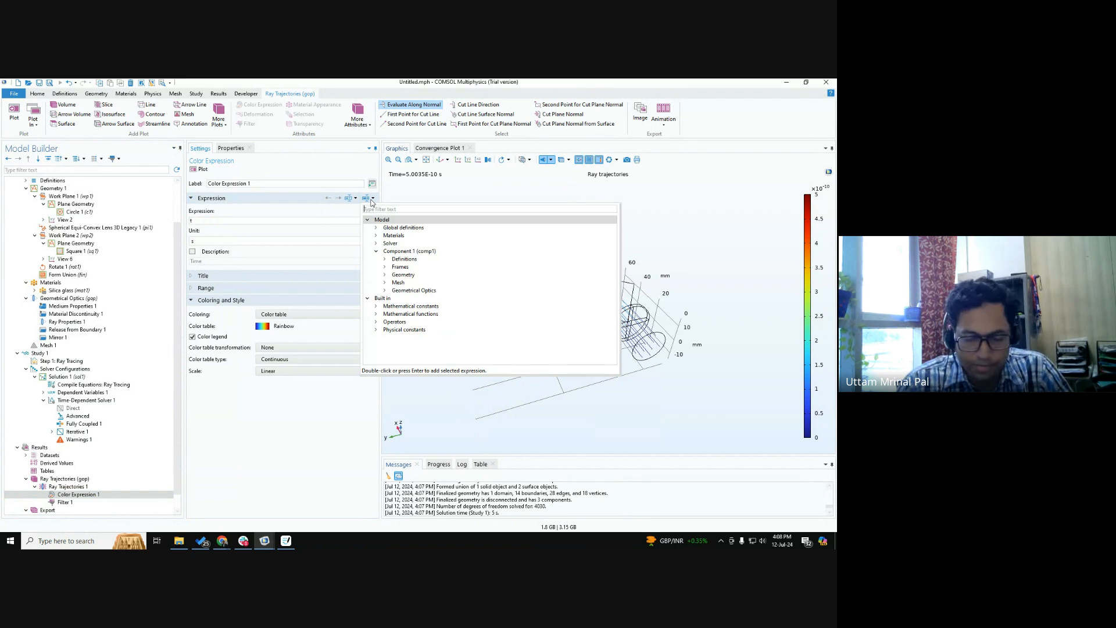
text(wavel)
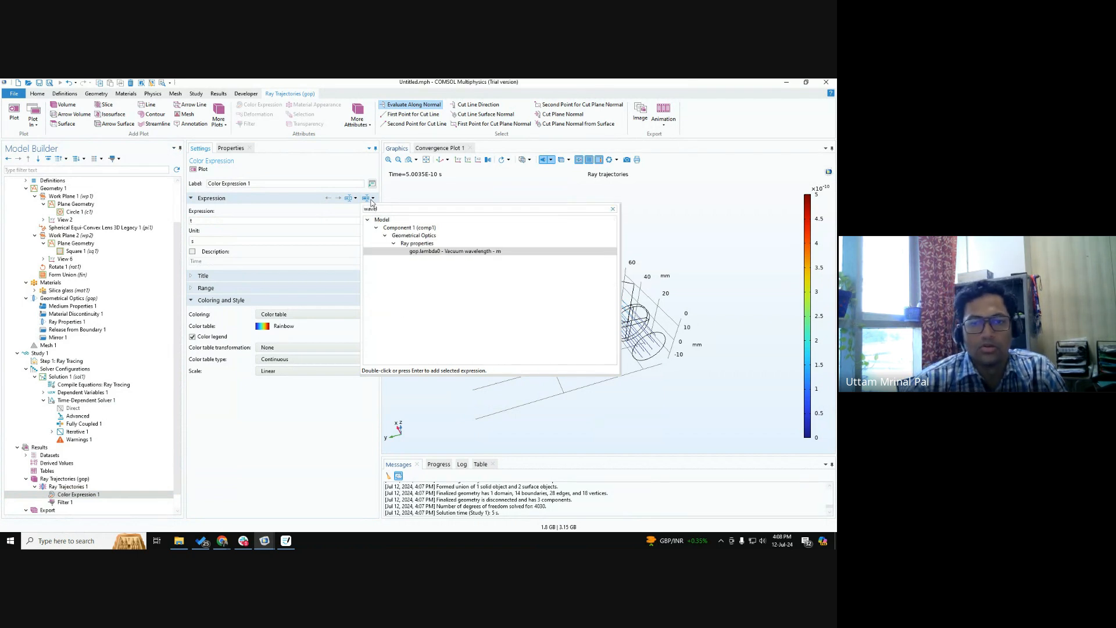
double_click(437, 252)
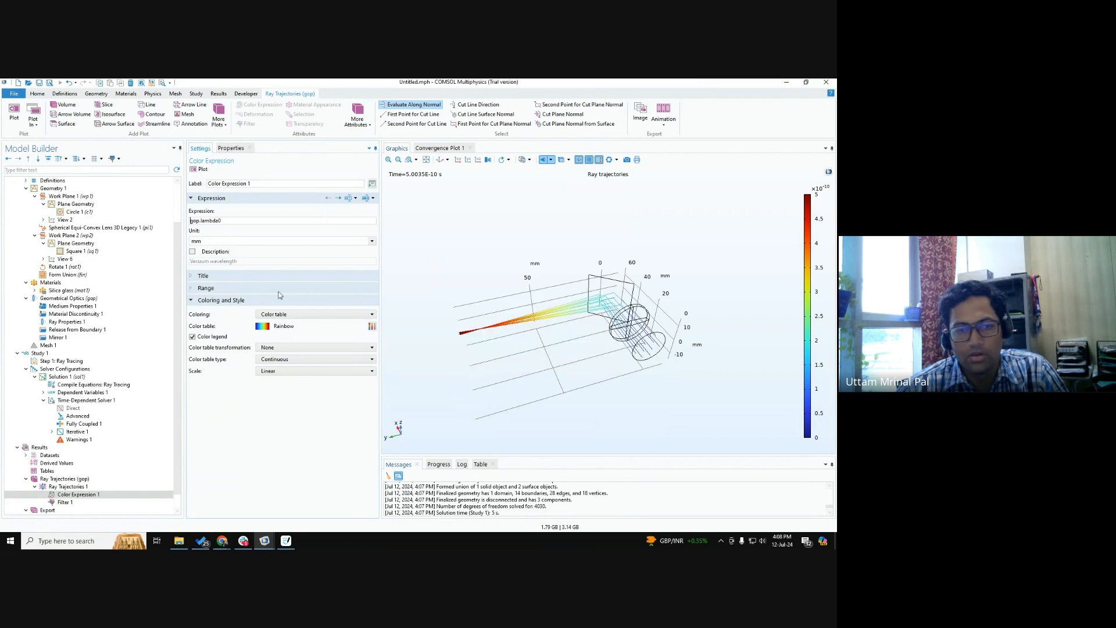
click(201, 170)
scroll(562, 326, down, 3)
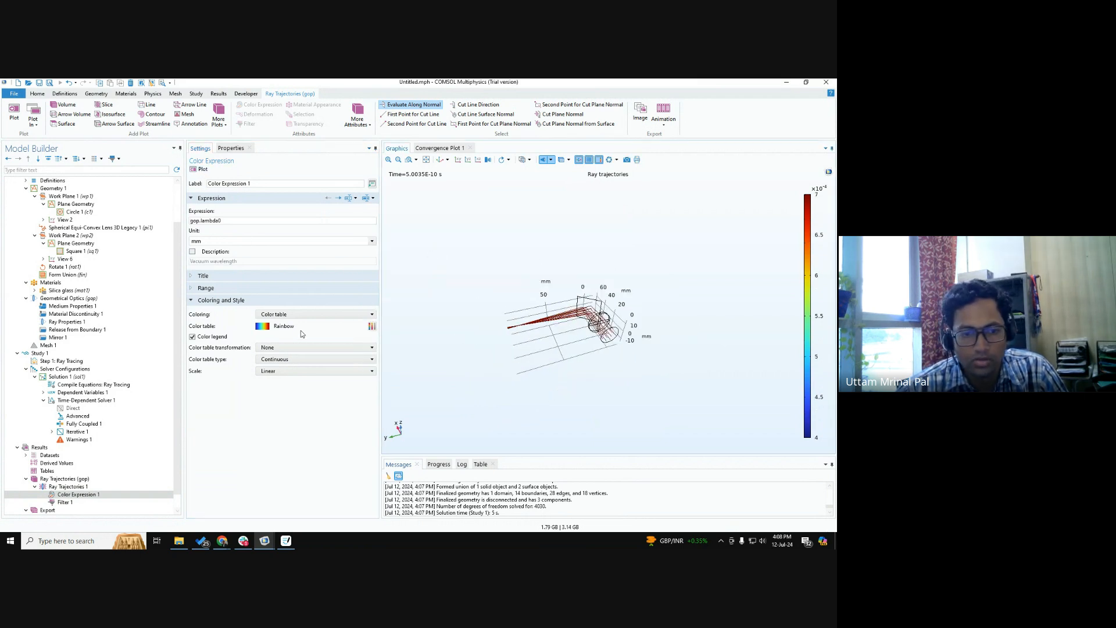
Change the color table of the ray trajectories' color expression to Spectrum.
click(372, 327)
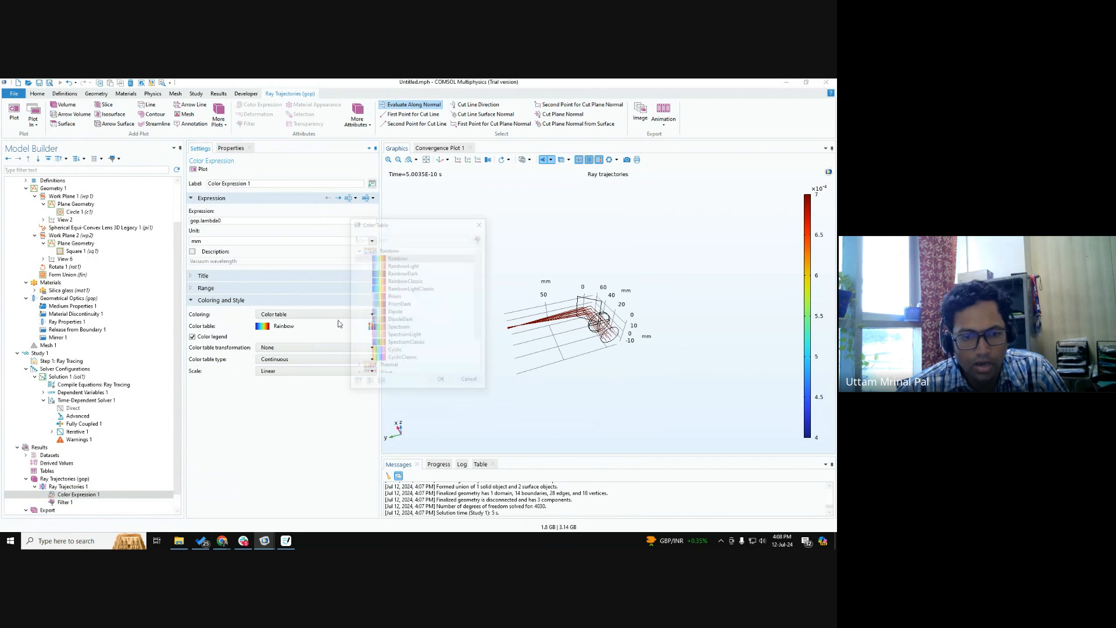
click(407, 329)
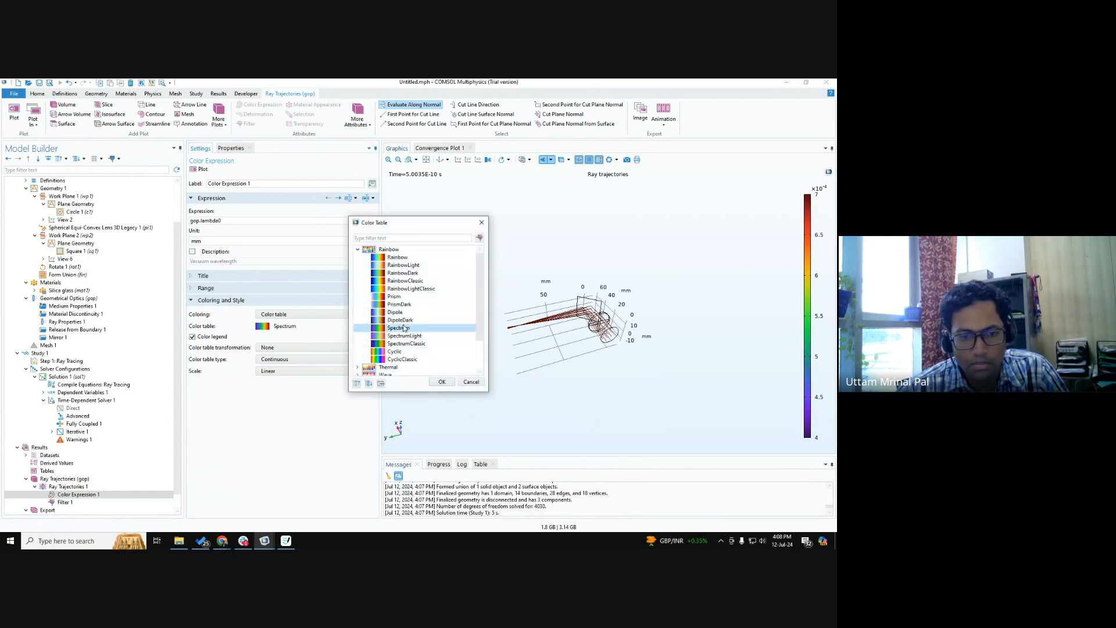
click(442, 382)
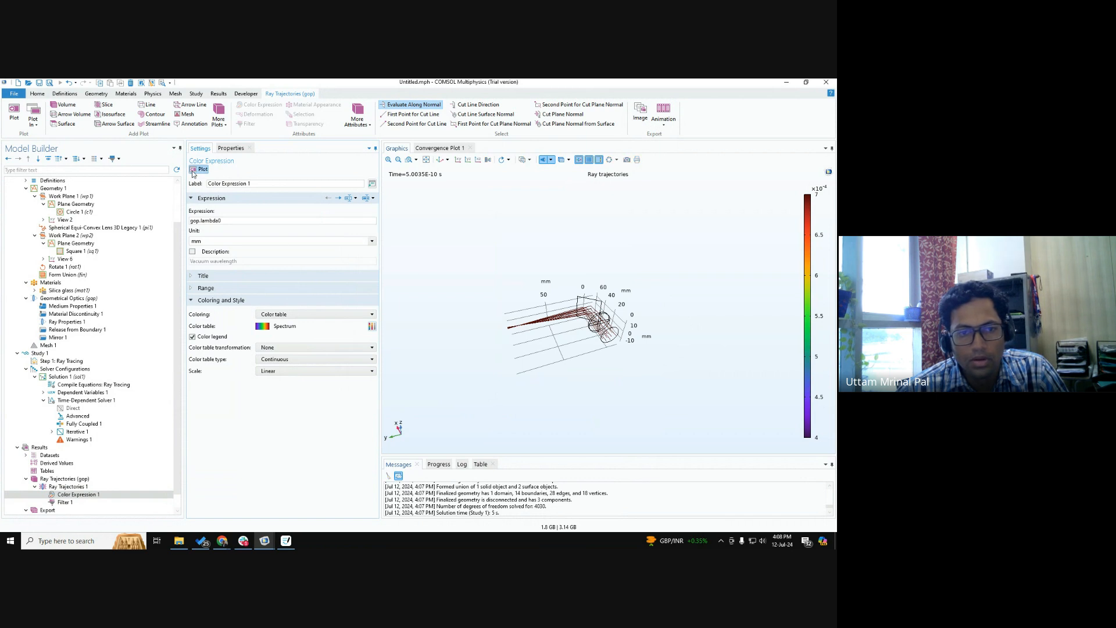
Examine the wavelength-colored rays passing through the lens, reflecting off the mirror and converging towards the focus.
scroll(616, 322, up, 8)
drag(616, 321, 587, 299)
scroll(603, 320, down, 8)
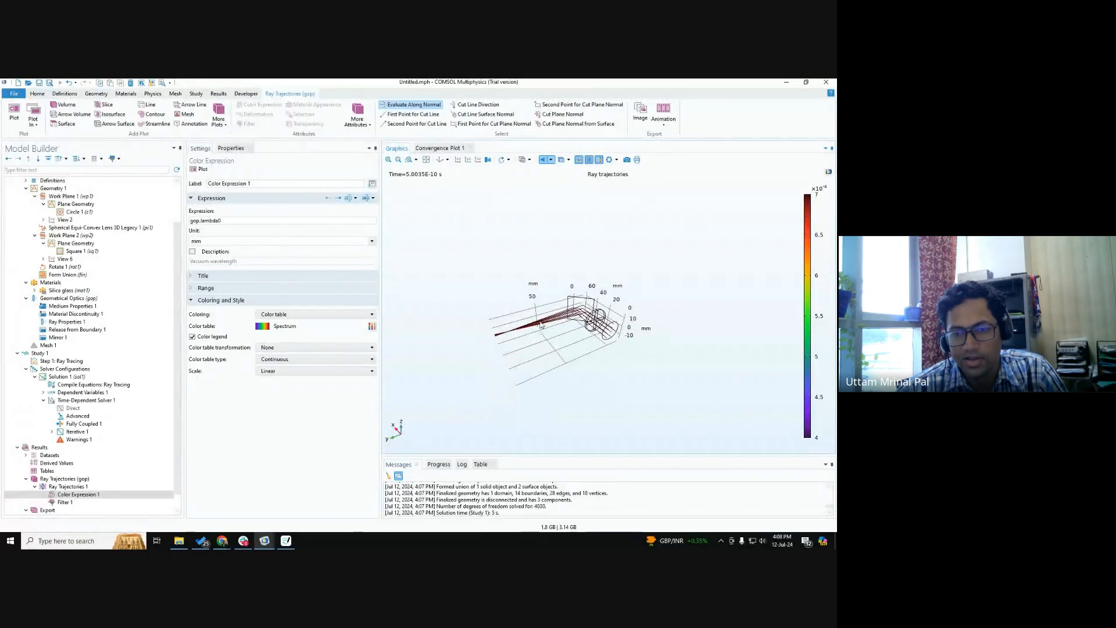
scroll(540, 326, up, 5)
scroll(541, 326, down, 5)
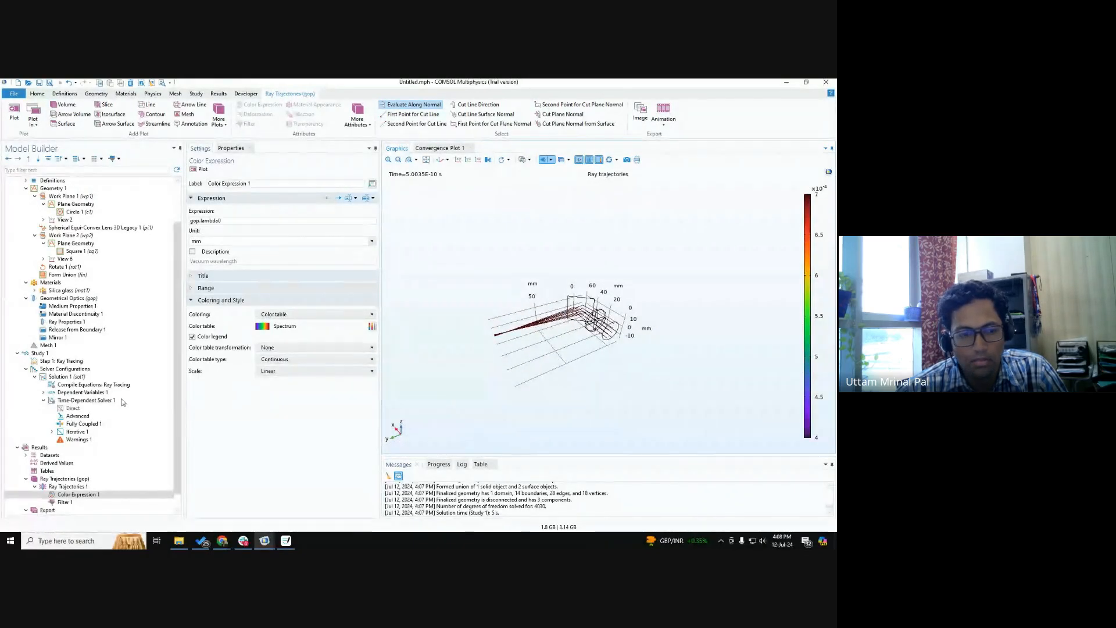
scroll(463, 274, up, 6)
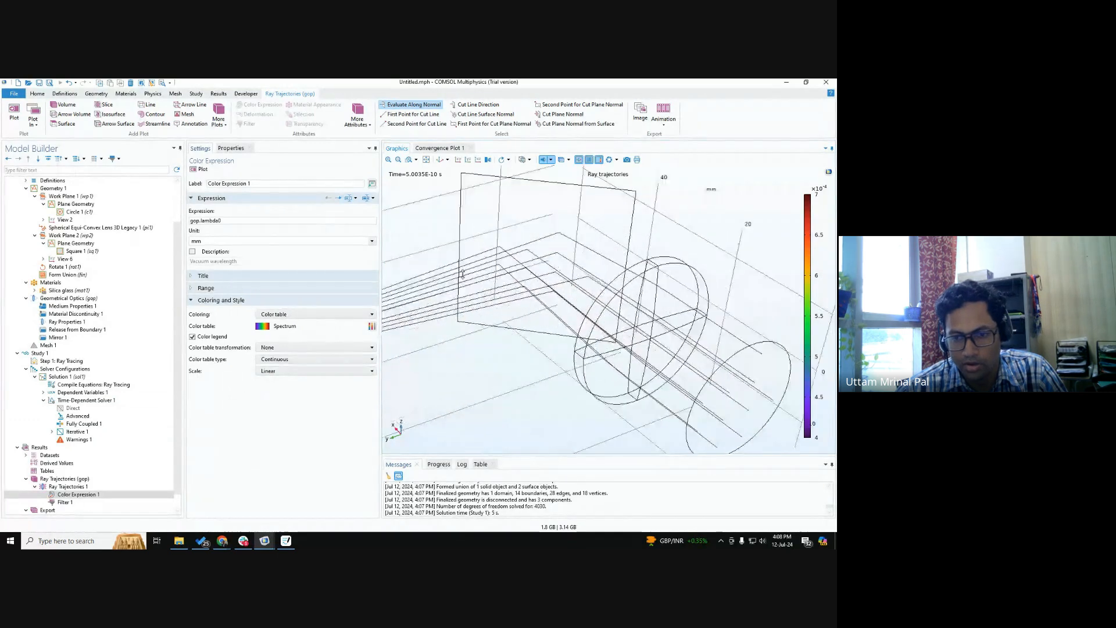
scroll(462, 274, down, 6)
scroll(77, 348, down, 1)
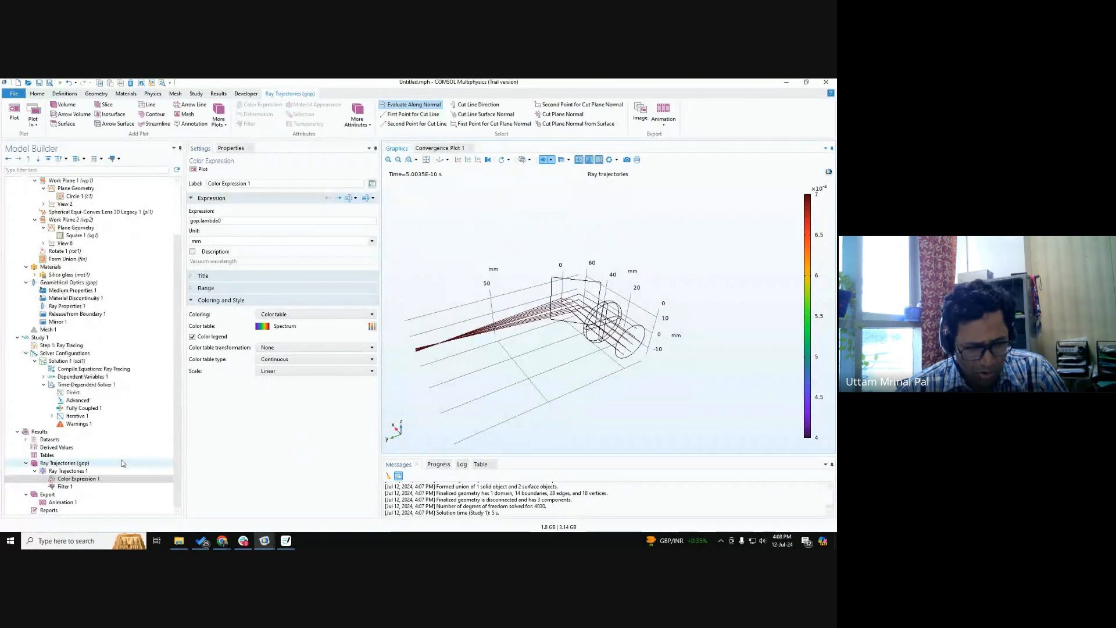
Review the settings of Mirror 1 and Release from Boundary 1, including the subnodes available for the mirror.
click(64, 321)
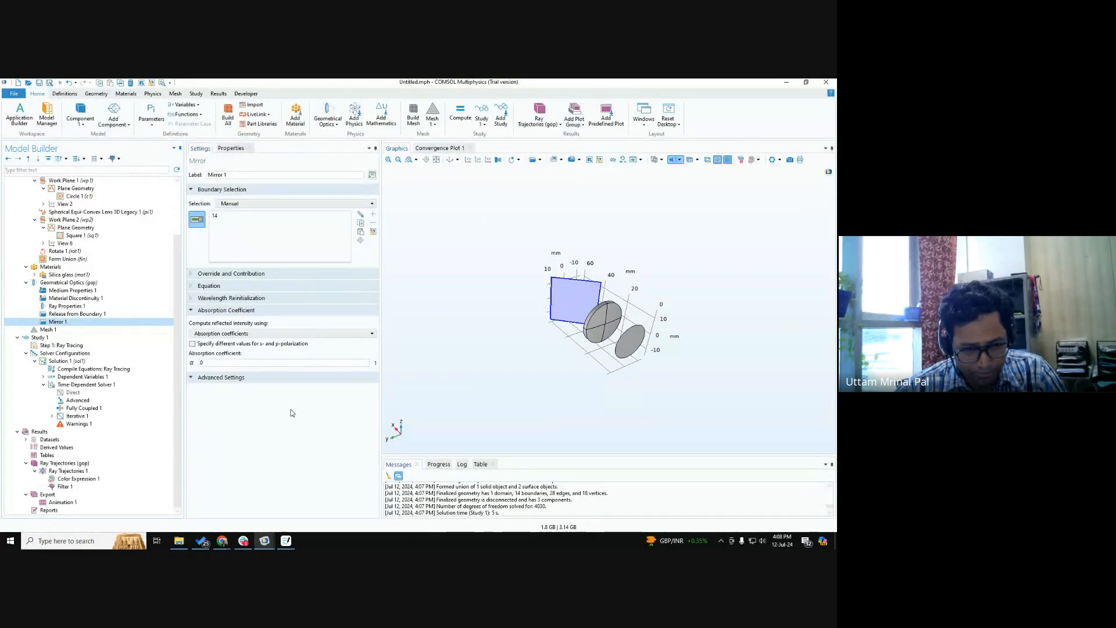
right_click(54, 316)
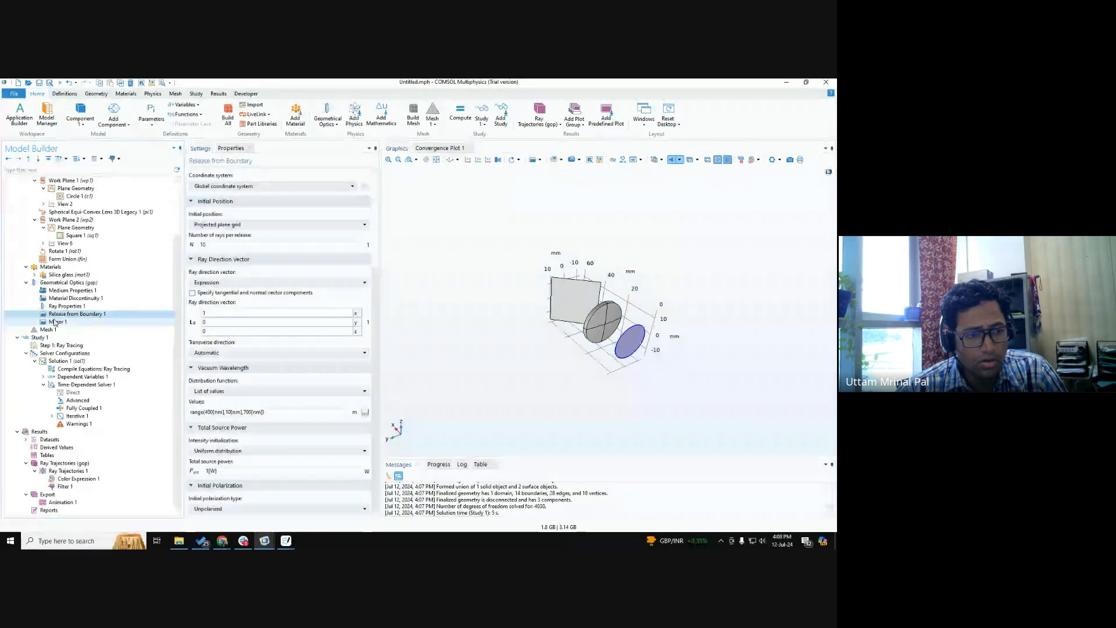
right_click(51, 322)
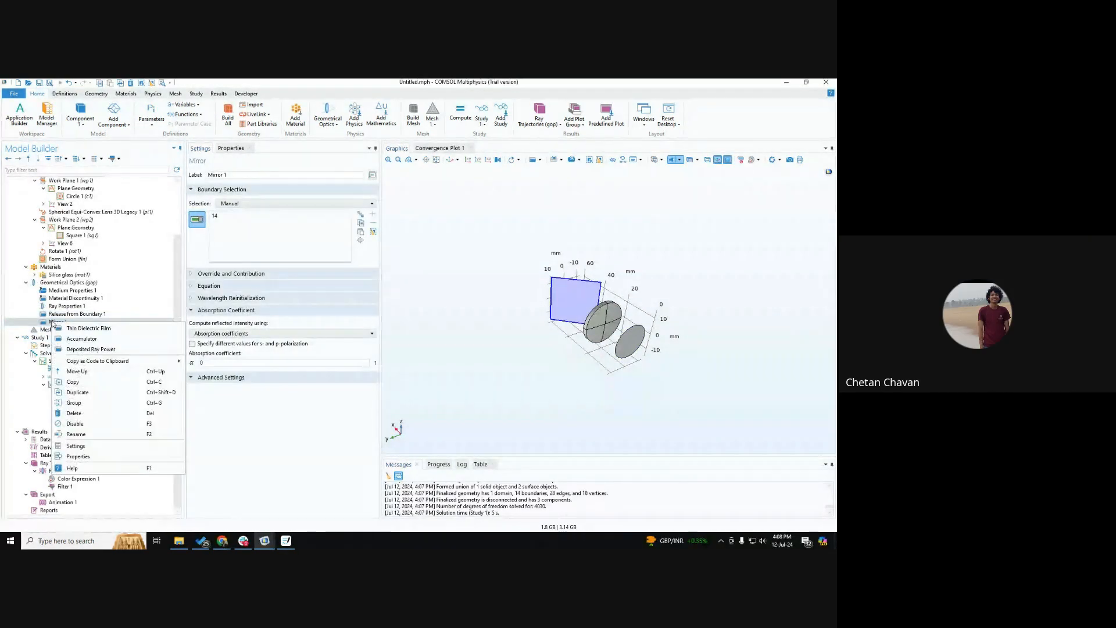
click(47, 325)
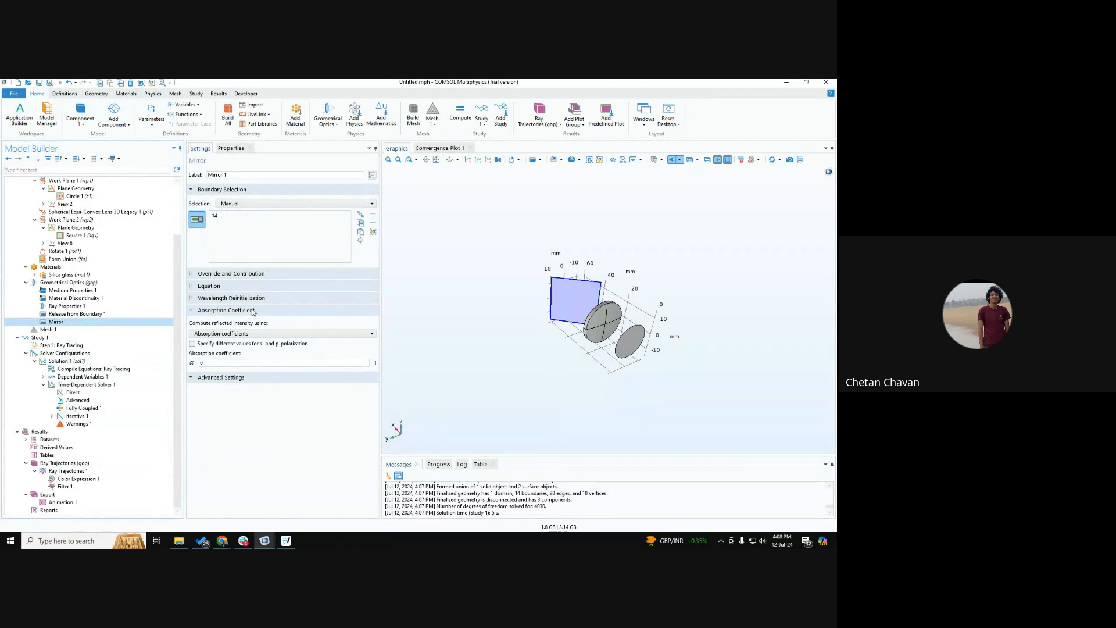
click(76, 315)
click(68, 322)
key(ctrl)
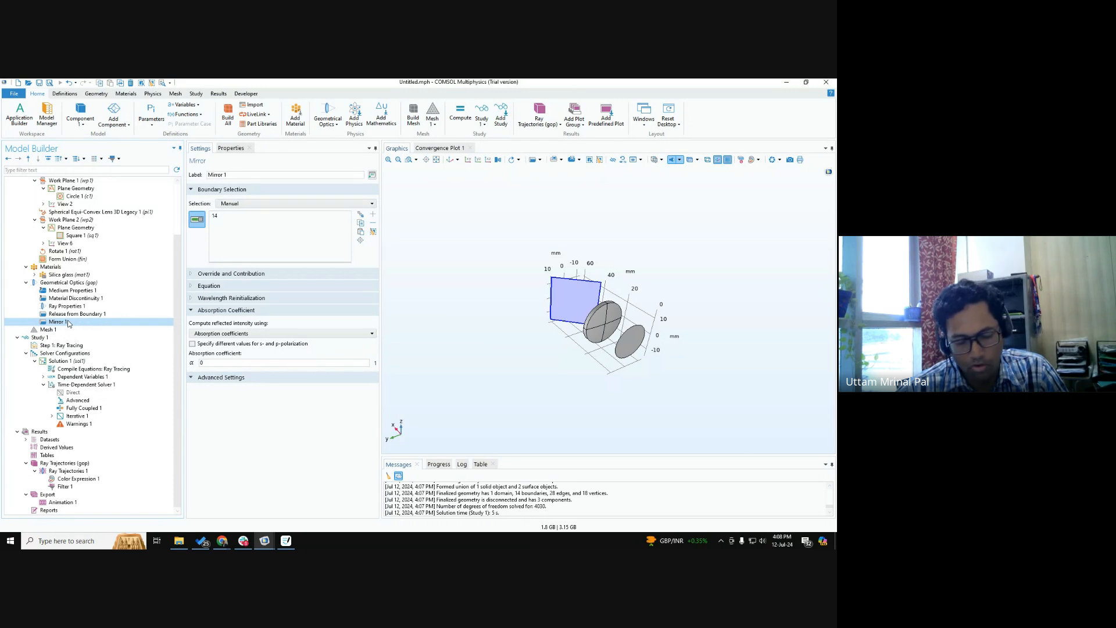
key(ctrl)
key(ctrl)
key(ctrl)
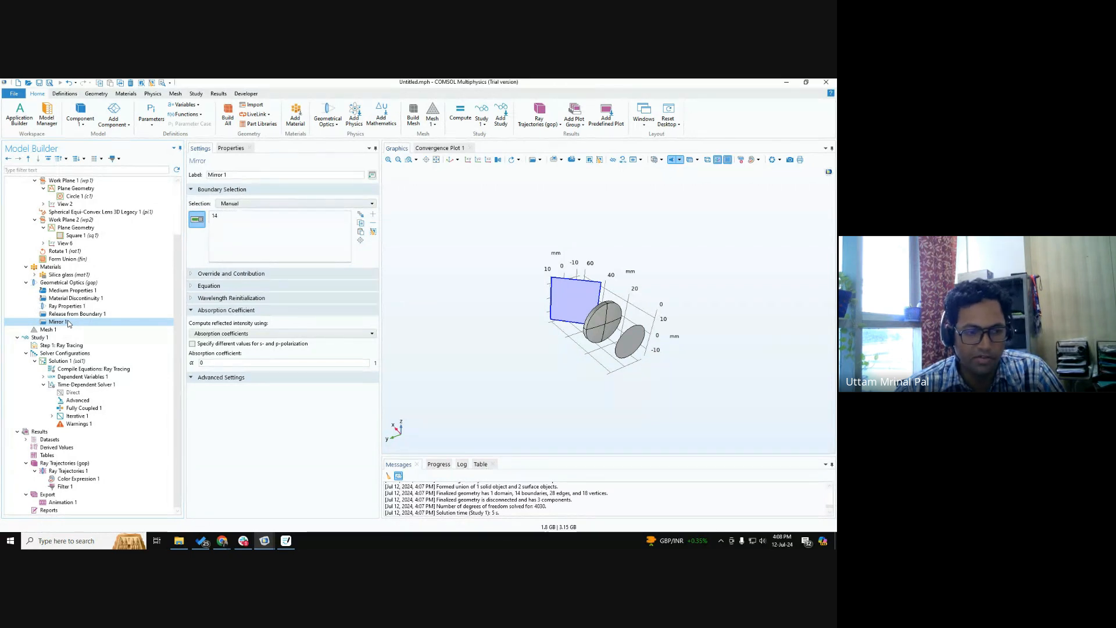
key(ctrl)
key(ctrl)
key(ctrl)
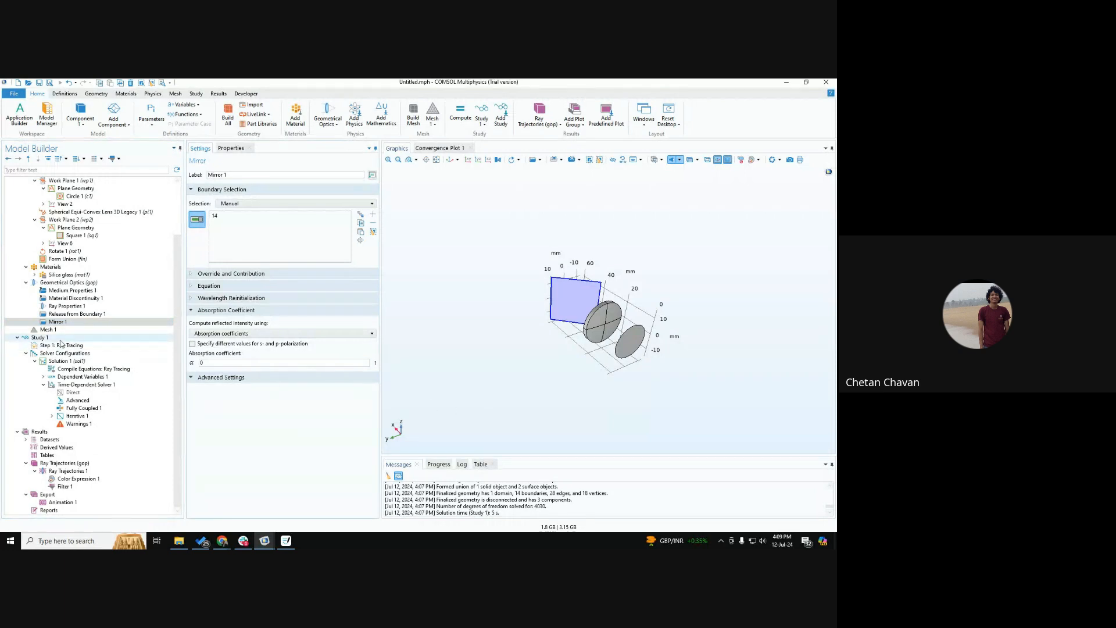
key(ctrl)
Review the equations of Mirror 1, the silica glass material properties and the mirror's options for computing reflected intensity.
click(211, 286)
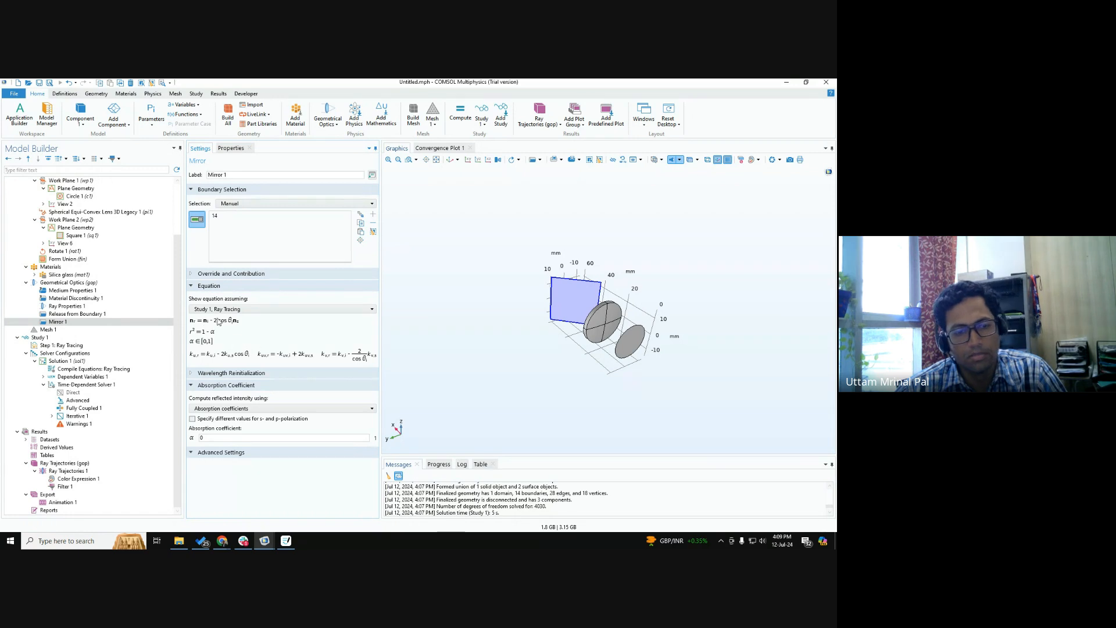
click(214, 287)
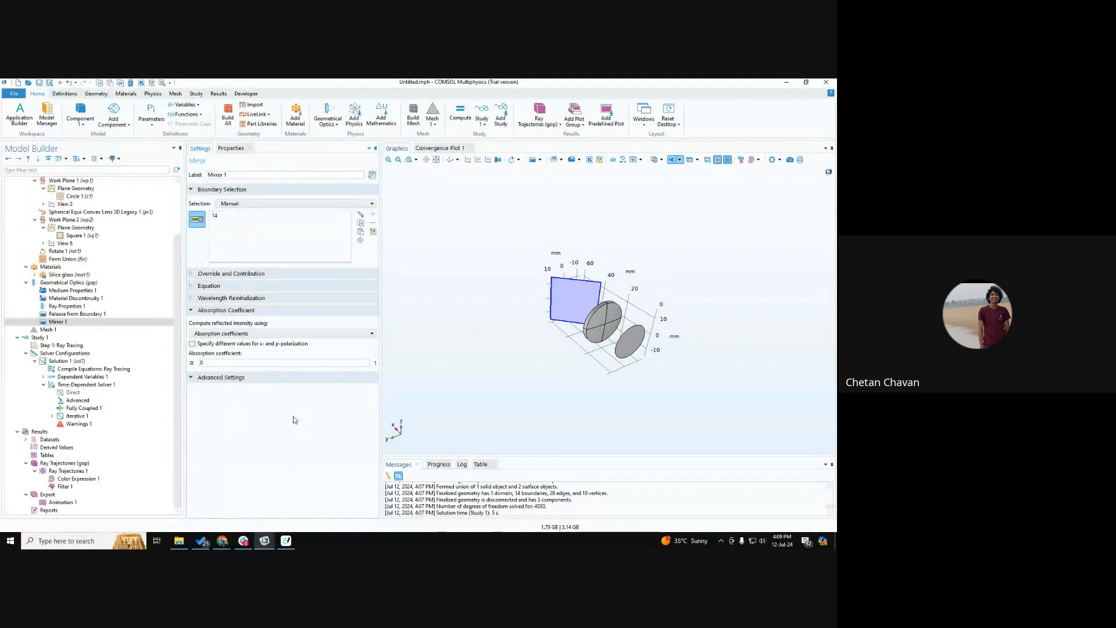
click(70, 274)
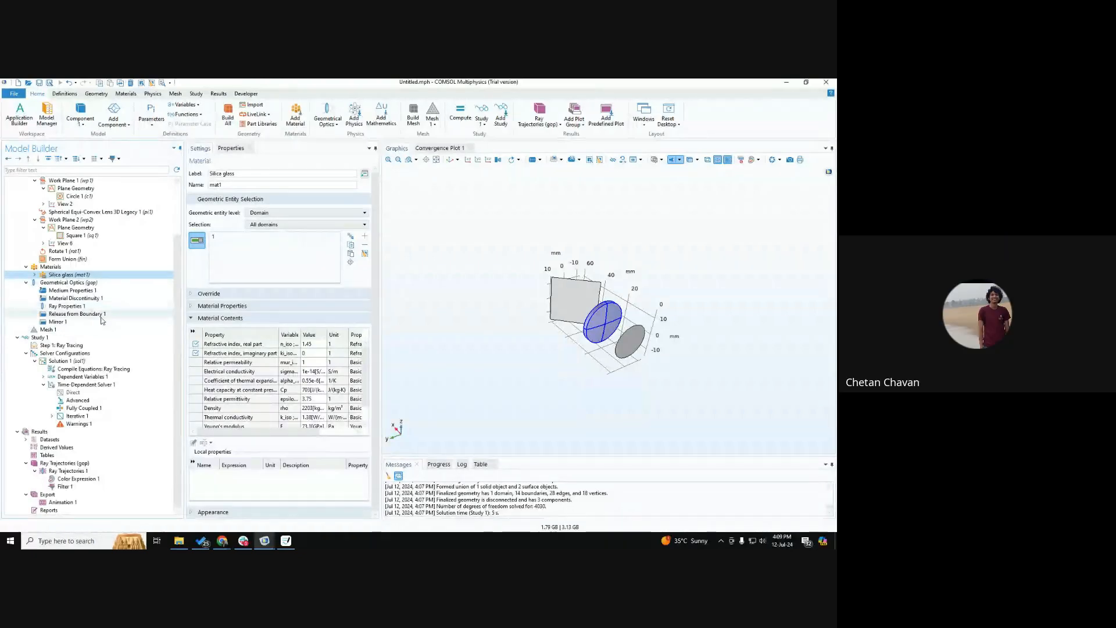
click(75, 323)
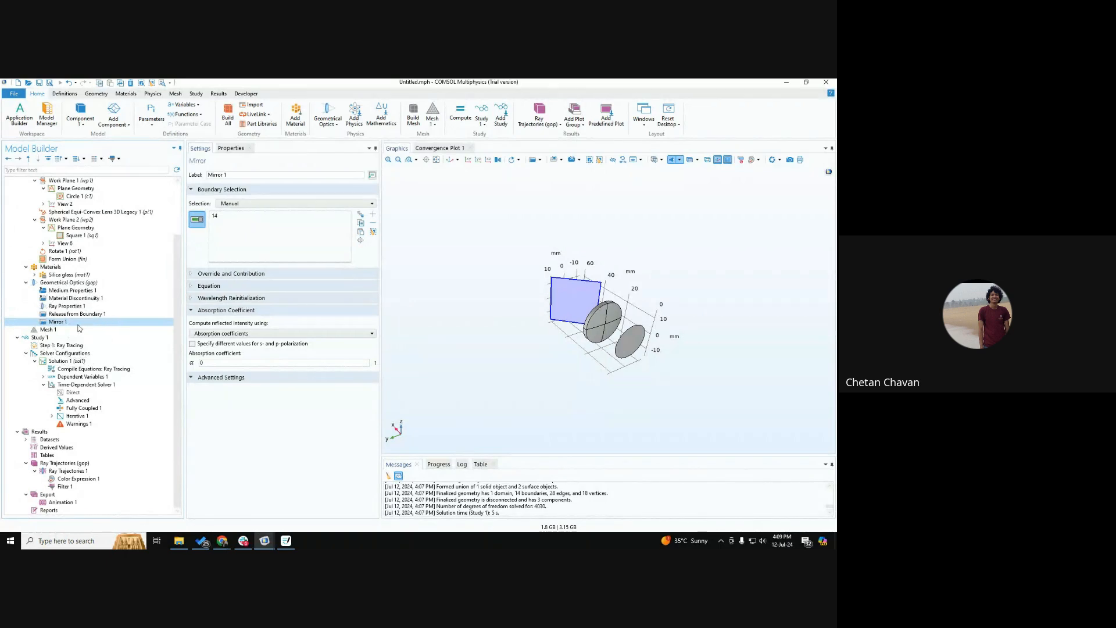
click(264, 334)
click(270, 342)
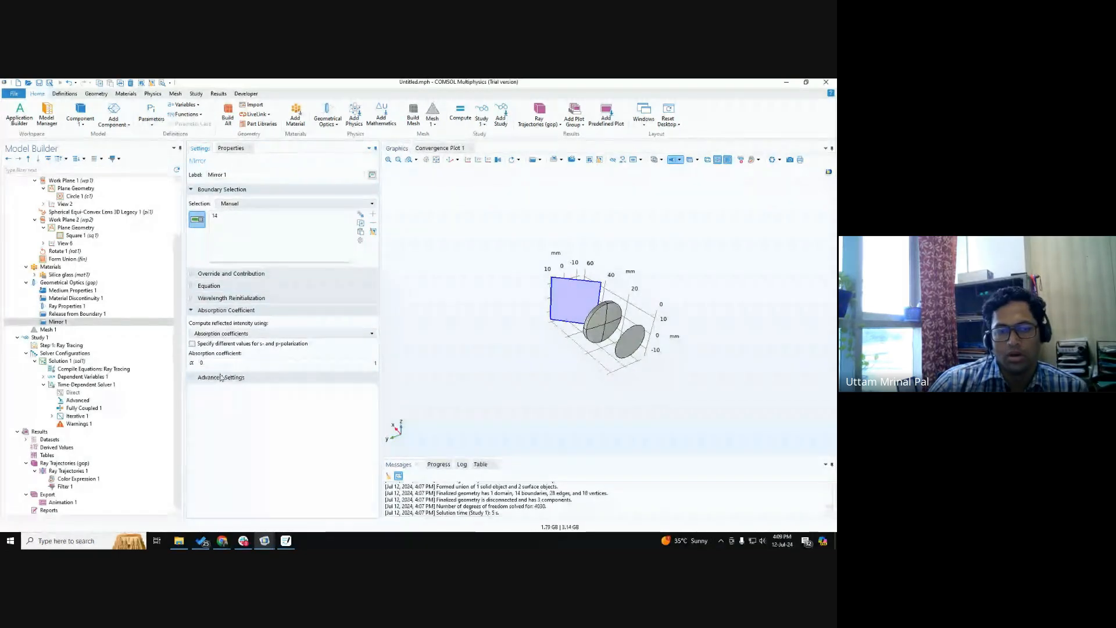
Review Mirror 1's options for computing reflected intensity and the boundary features available for Geometrical Optics.
click(226, 333)
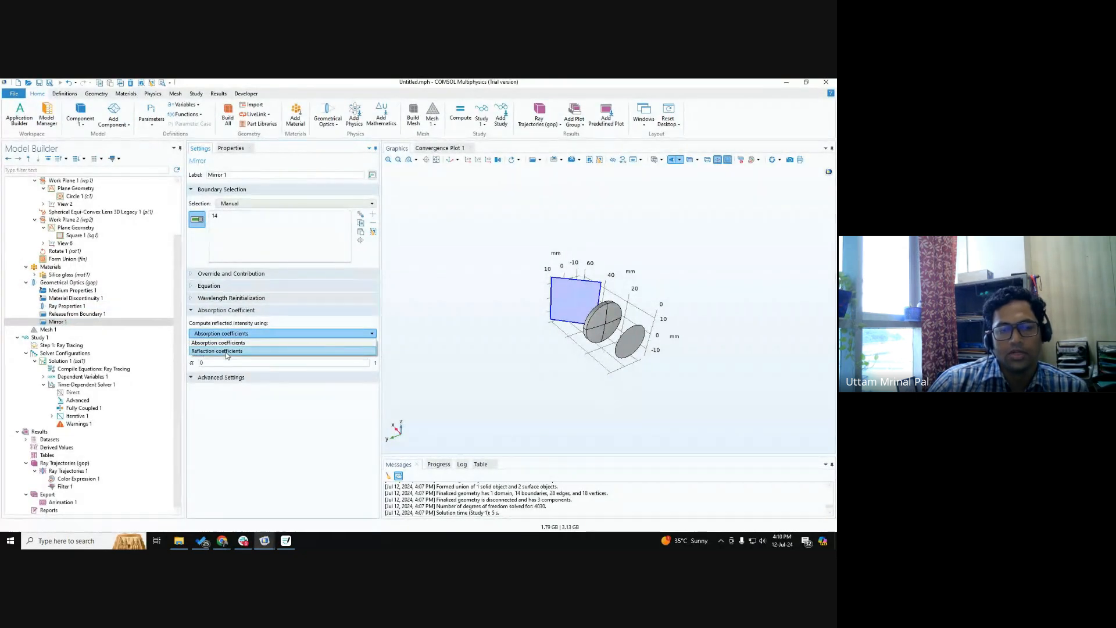
click(244, 413)
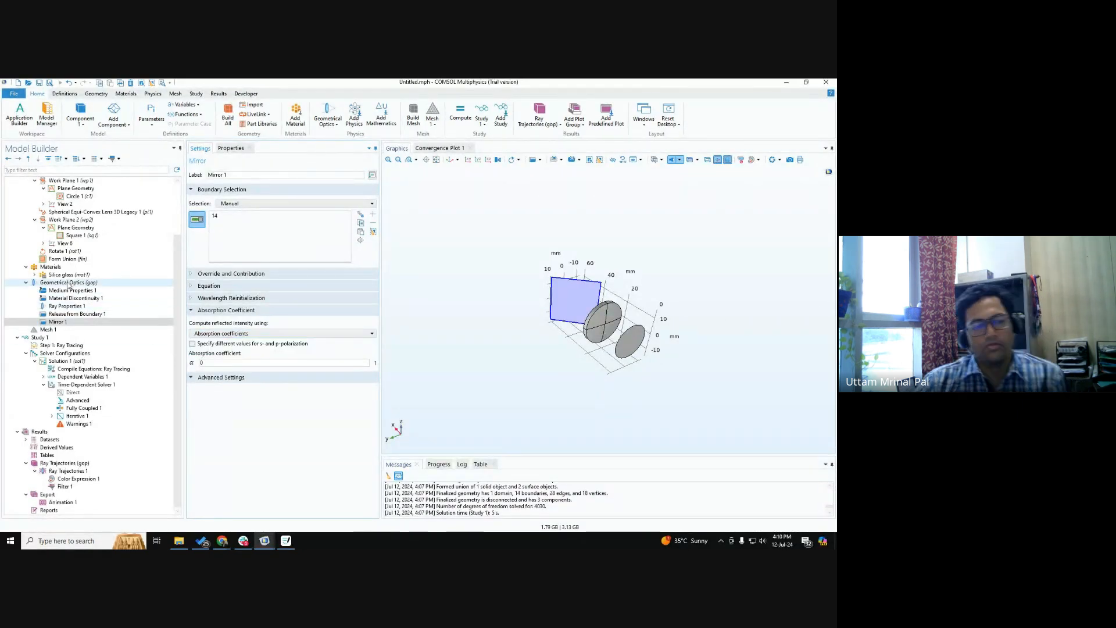
click(68, 284)
right_click(68, 284)
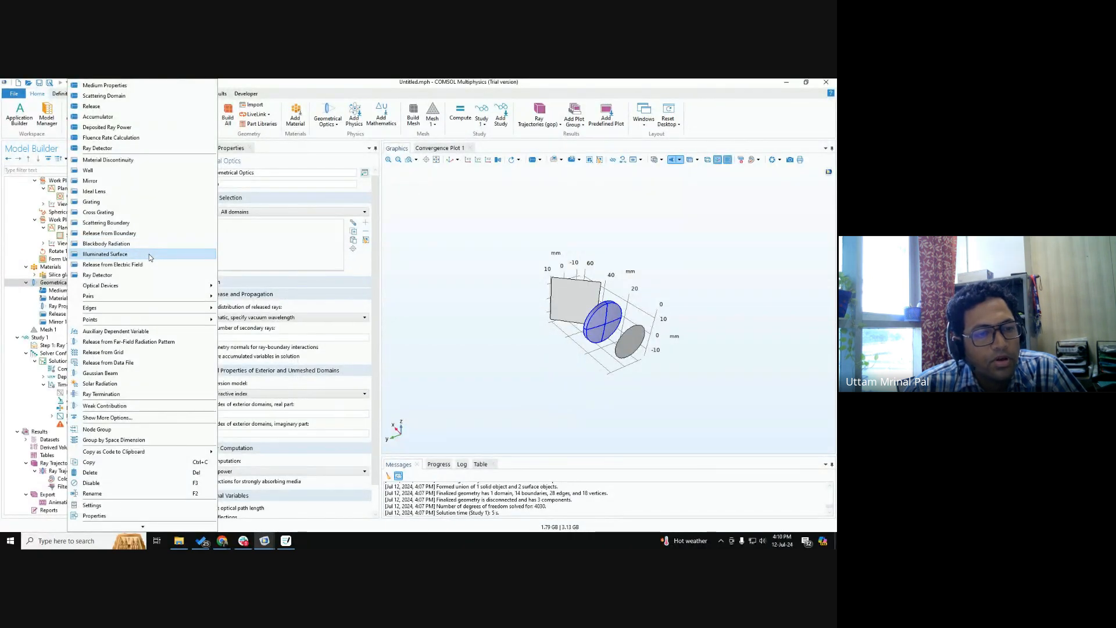
mouse_move(143, 289)
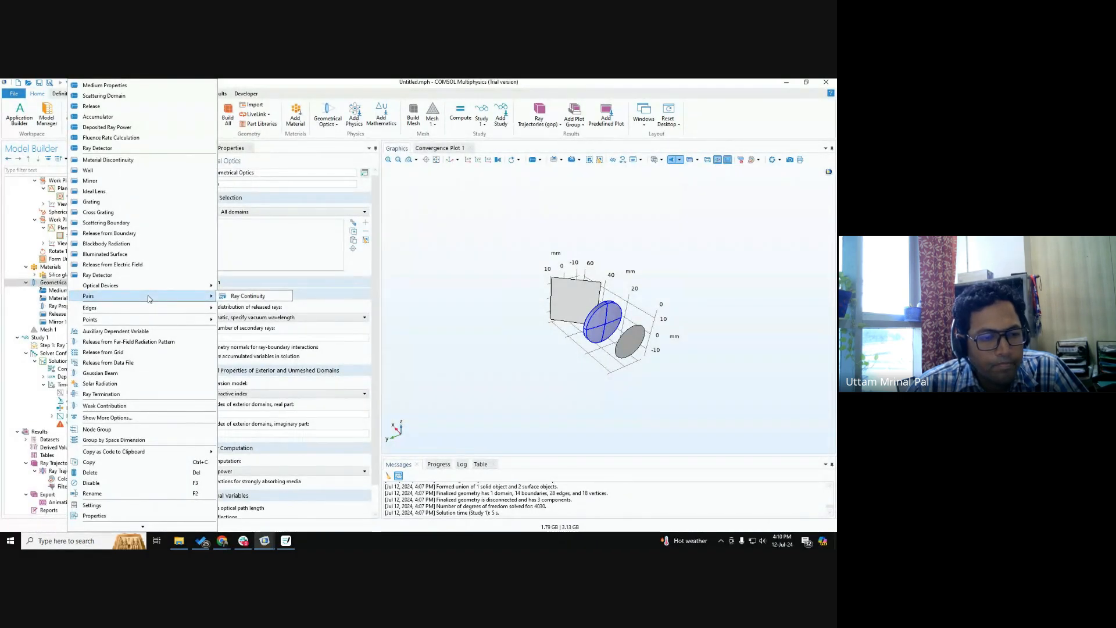
click(90, 181)
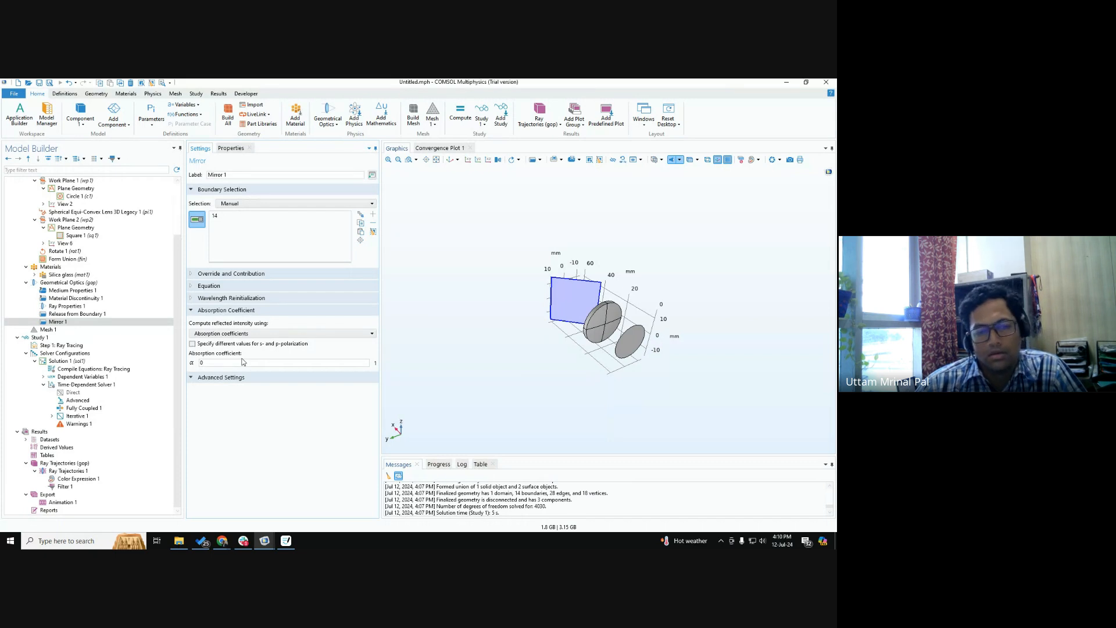
Review the mesh, the subnodes available for Mirror 1 and the ray direction and wavelength settings of Release from Boundary 1.
click(70, 329)
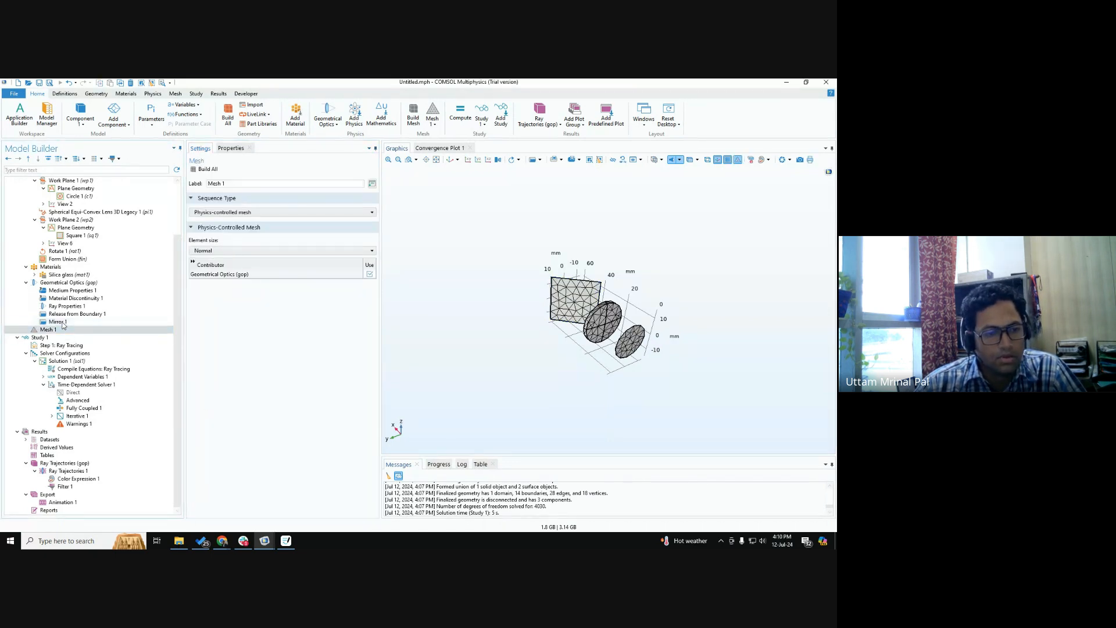
right_click(56, 324)
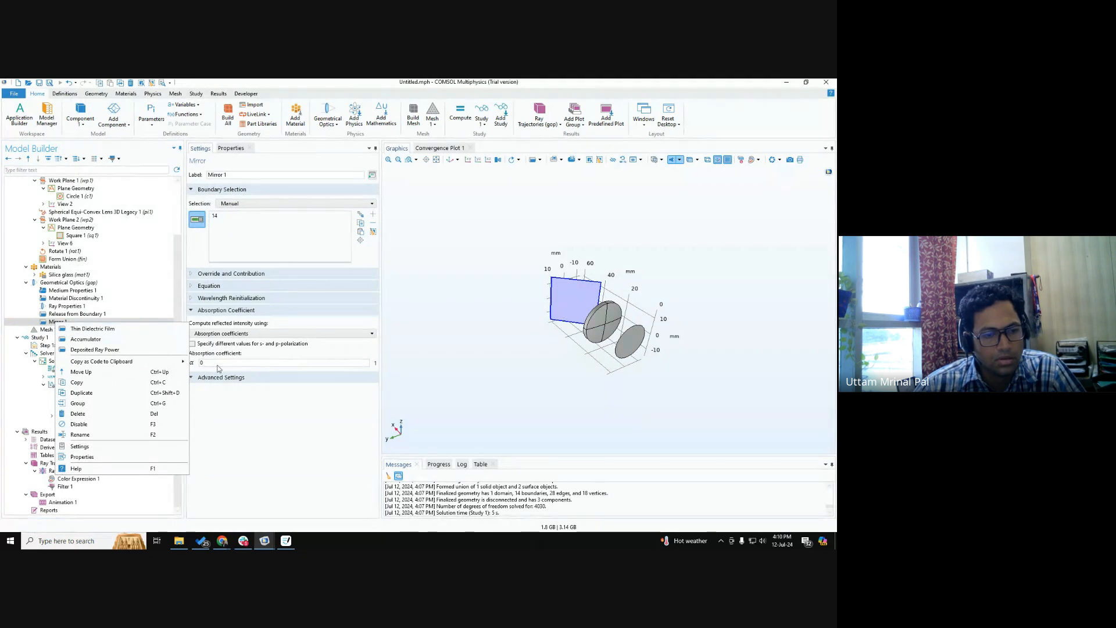
click(299, 440)
click(76, 314)
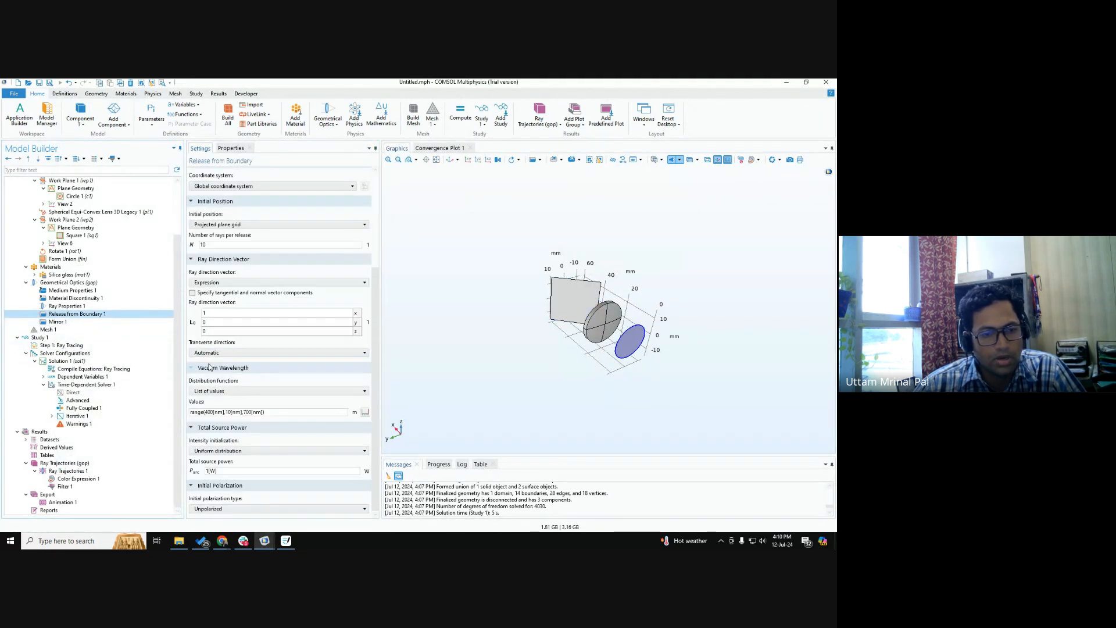
click(72, 323)
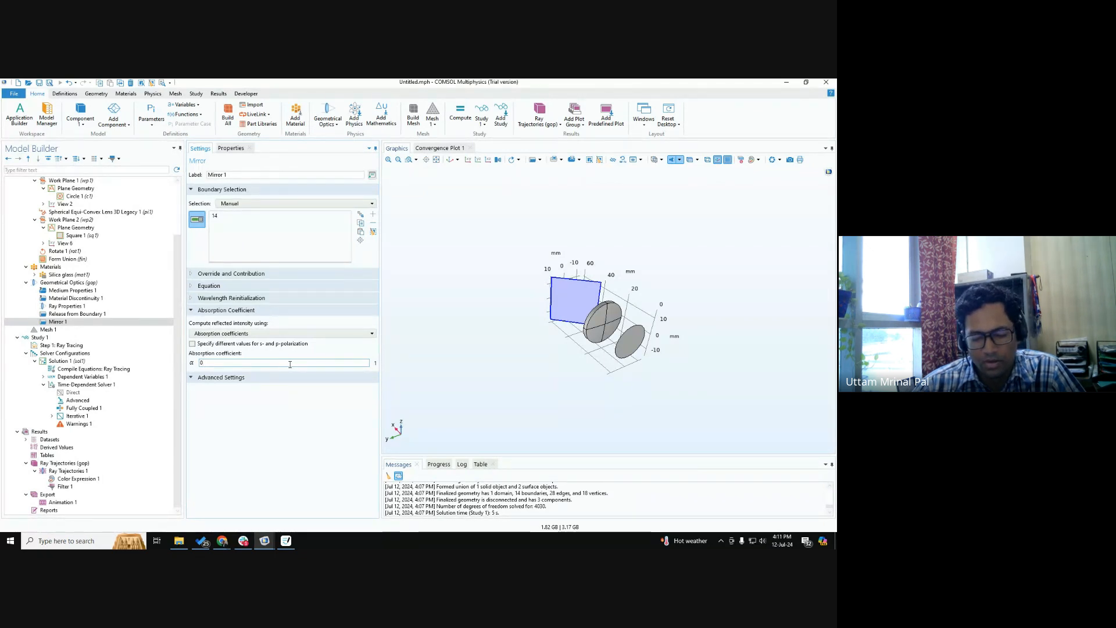
Add a Wall feature to Geometrical Optics and assign it to the tilted square plane, boundary 14.
click(43, 283)
right_click(43, 284)
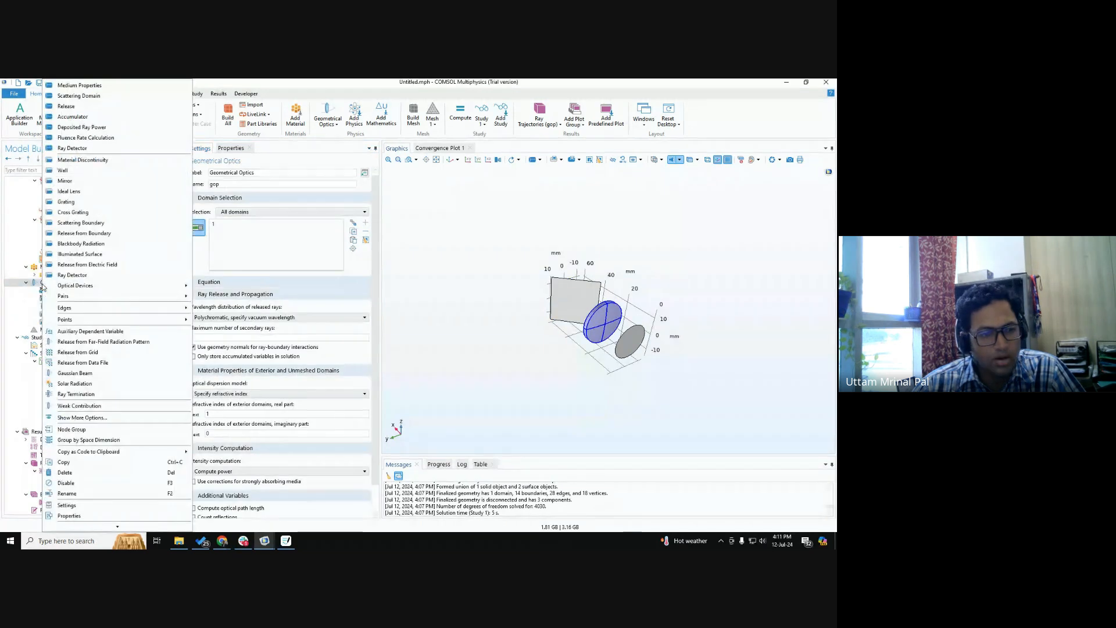
click(64, 170)
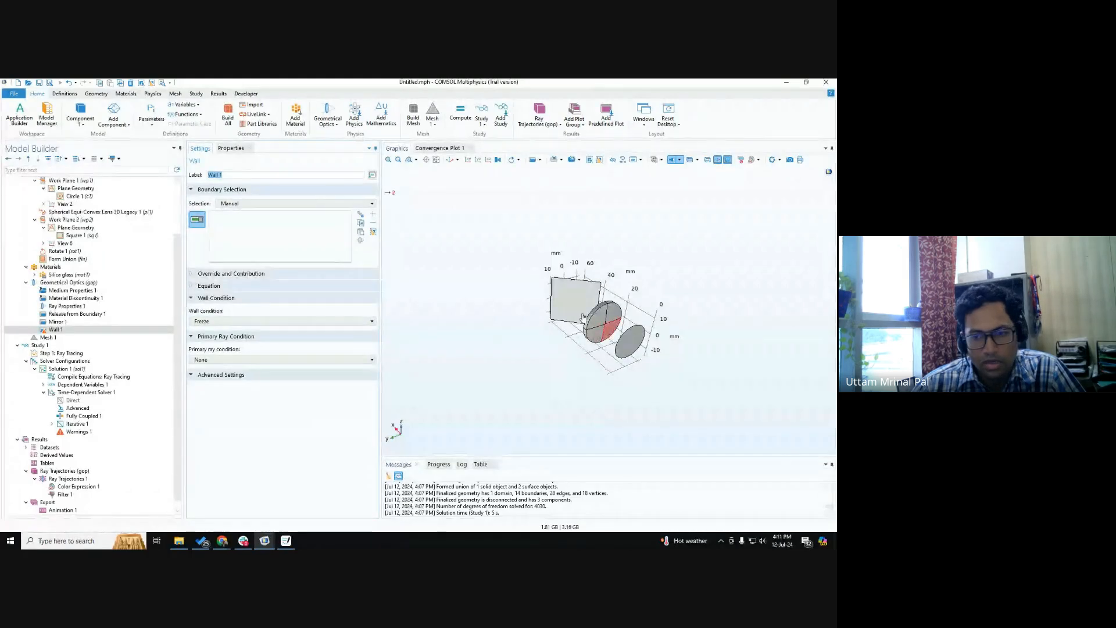
click(556, 295)
Disable the Mirror 1 feature in Geometrical Optics.
click(57, 321)
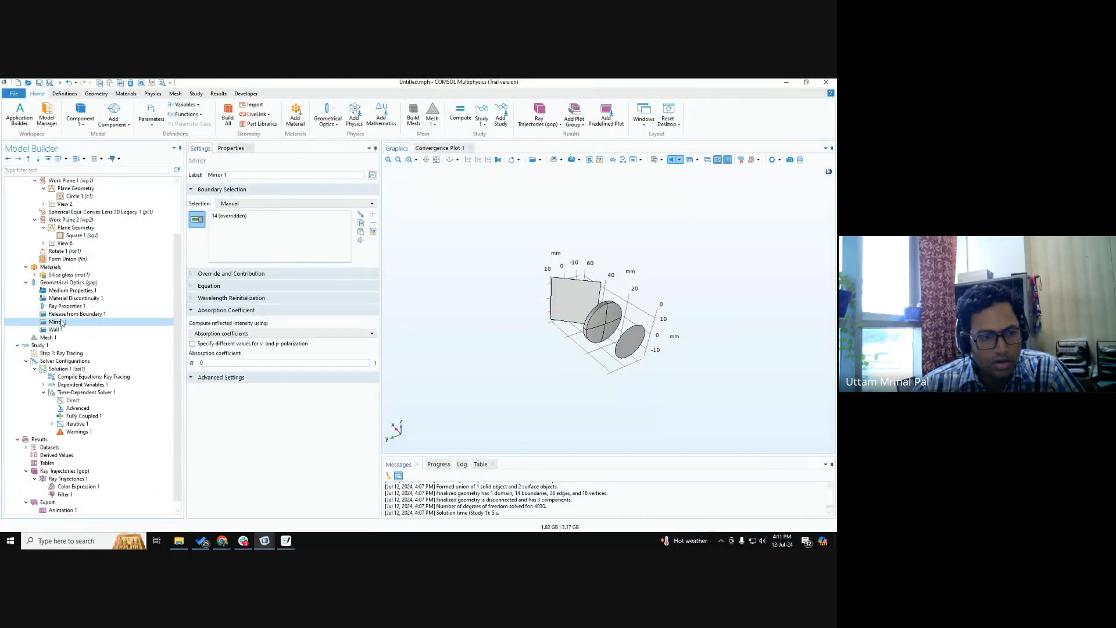
right_click(58, 322)
click(85, 431)
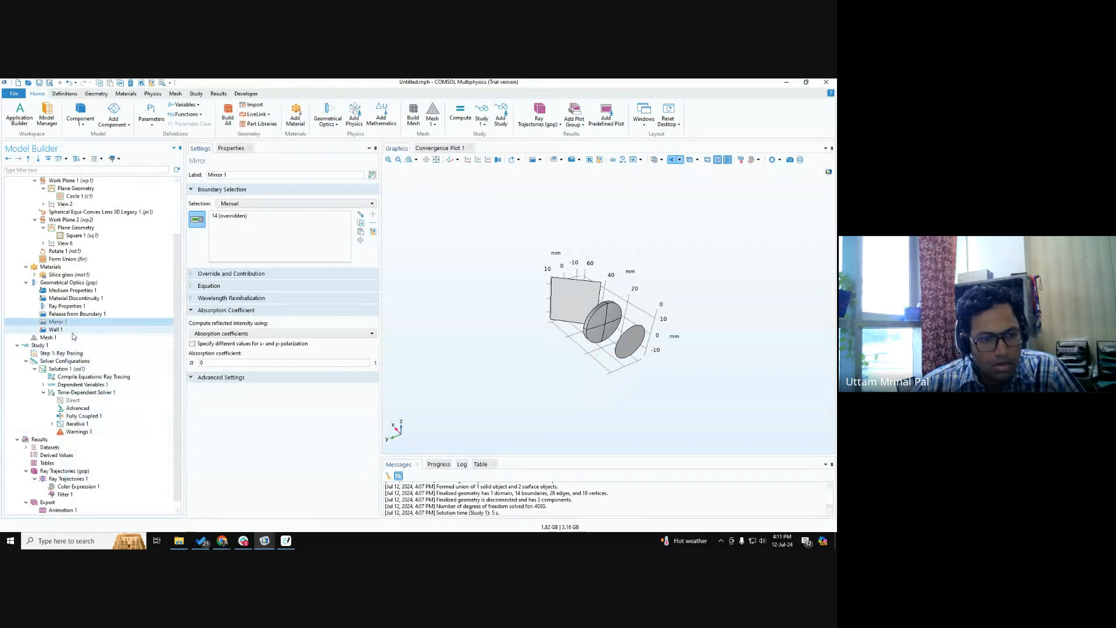
Try the General reflection condition on Wall 1, and set its wall condition to Pass through instead.
click(56, 329)
click(216, 320)
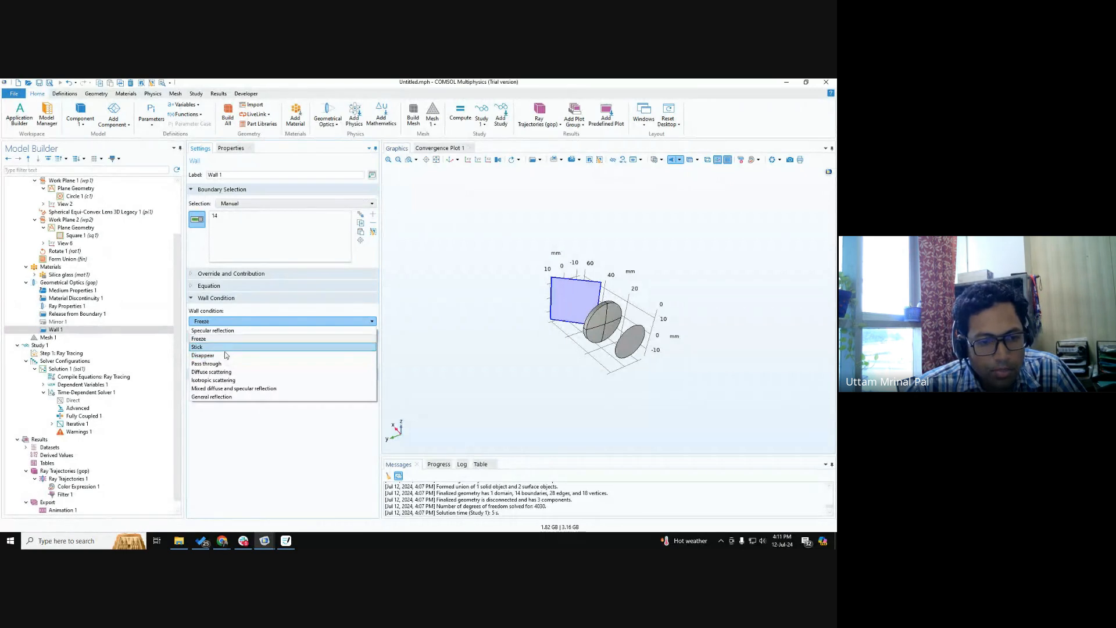
click(235, 398)
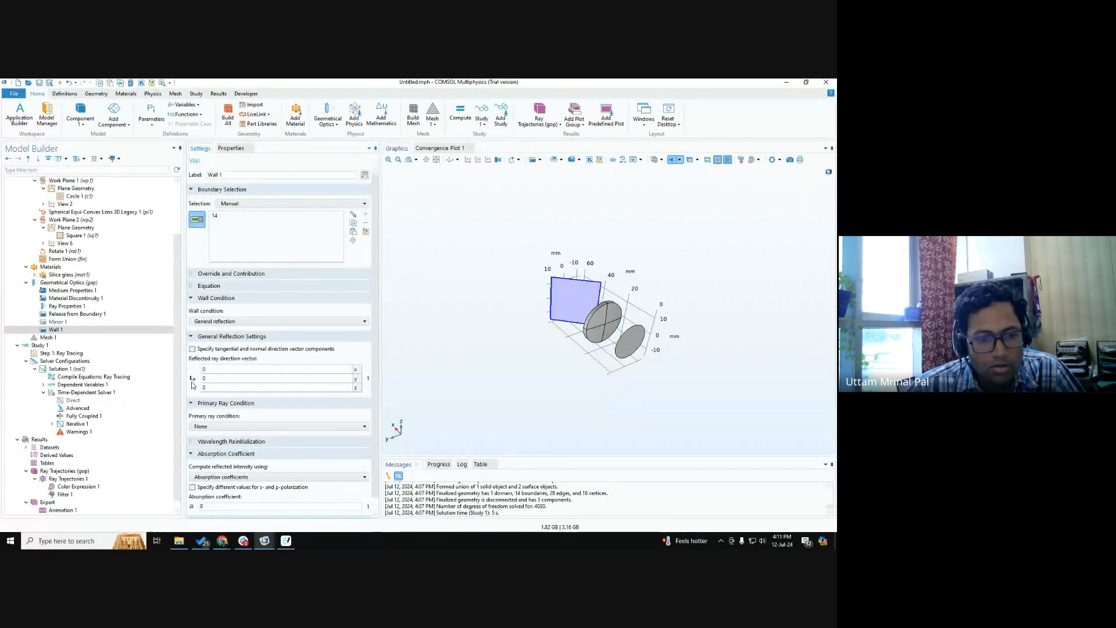
scroll(192, 384, down, 1)
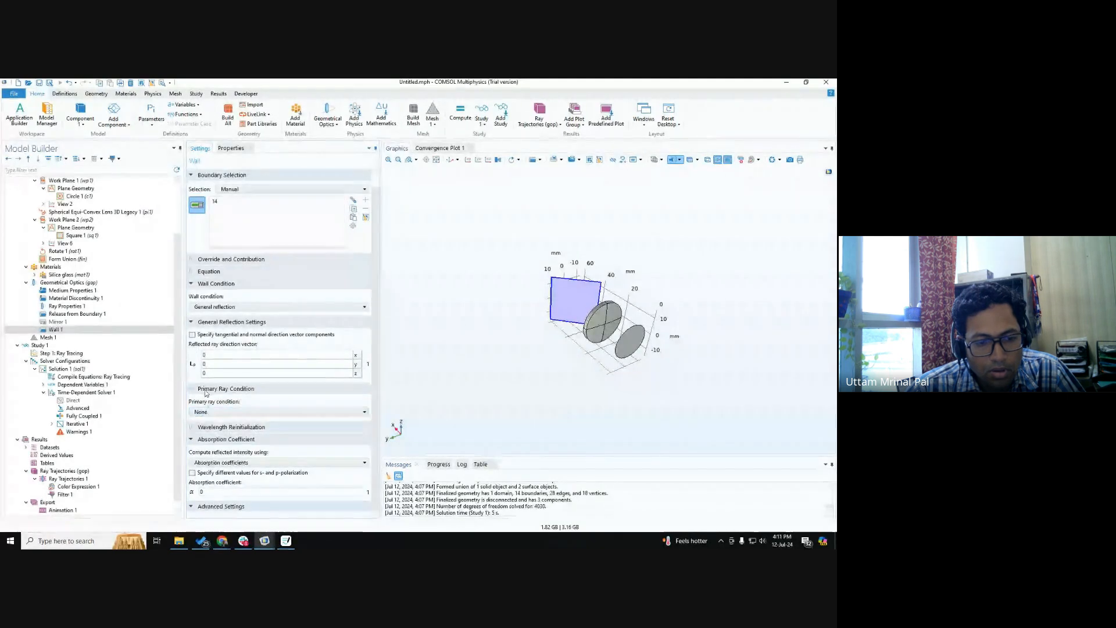
click(225, 307)
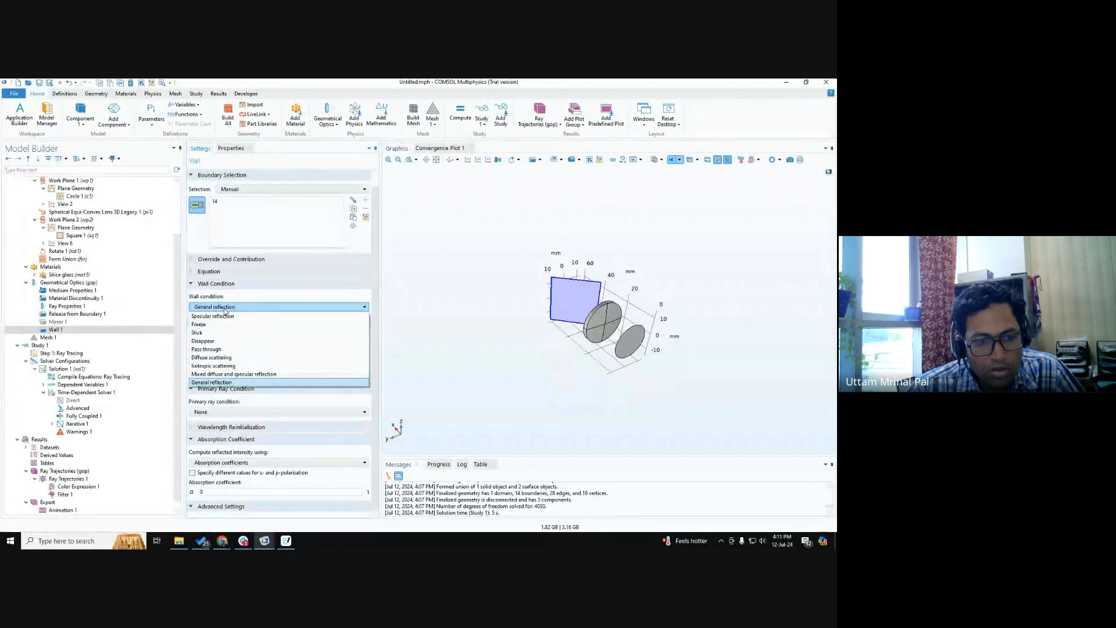
click(225, 350)
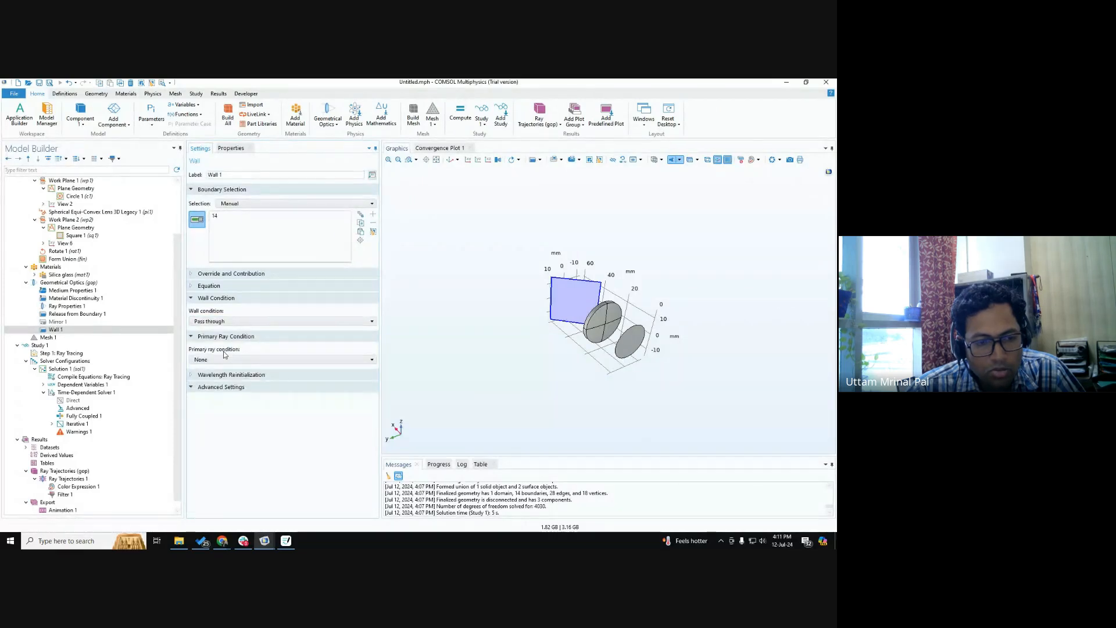
right_click(59, 330)
key(Escape)
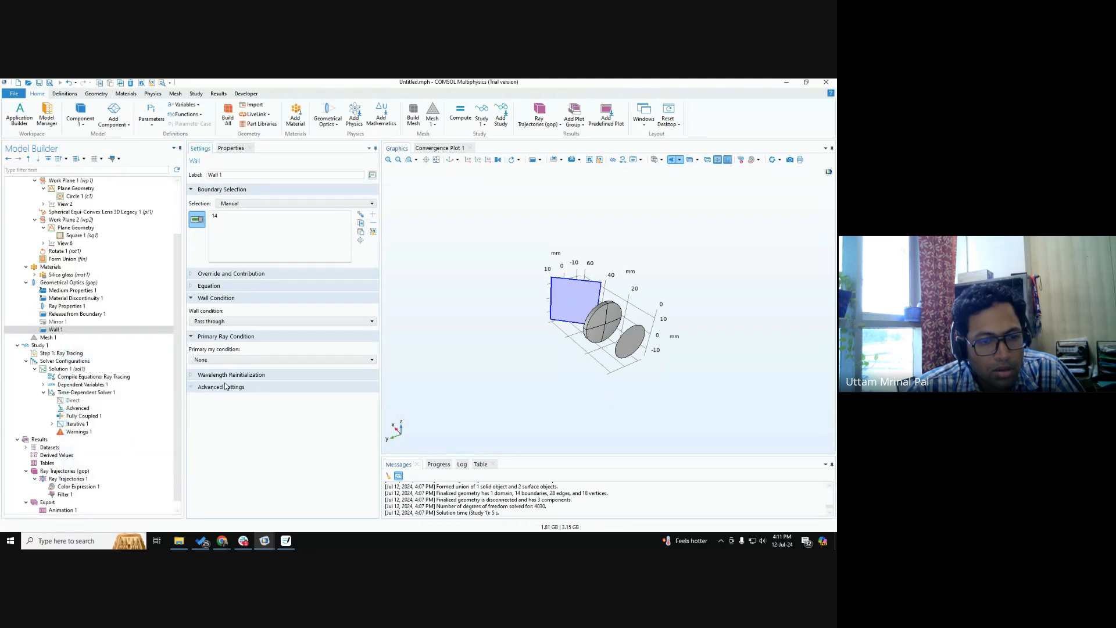
Expand Wall 1's wavelength reinitialization settings and set its primary ray condition to Expression.
click(206, 359)
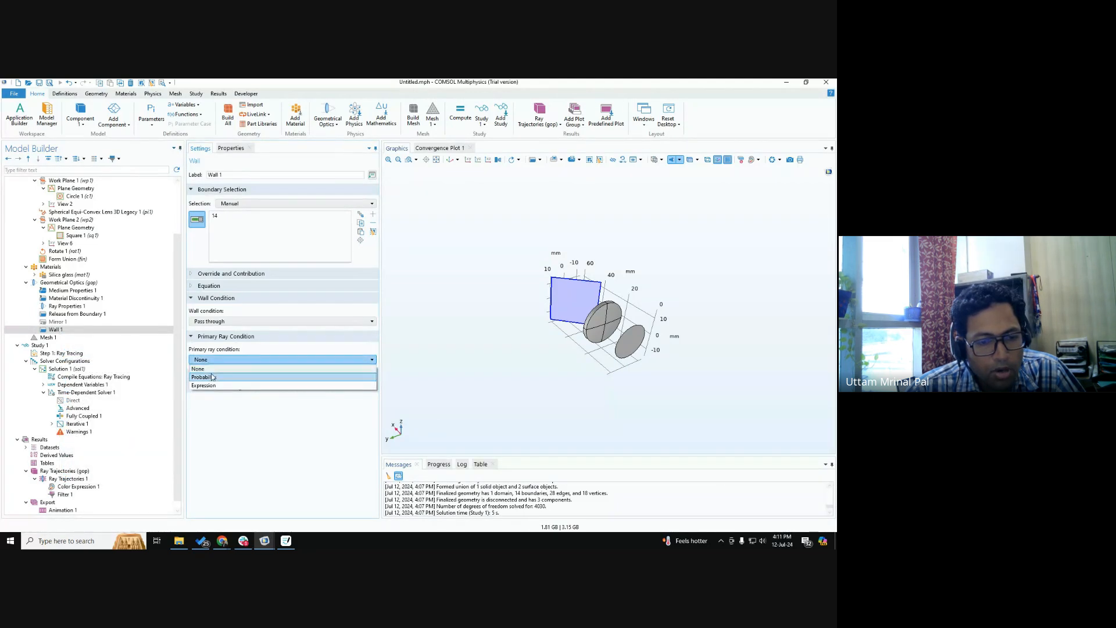
click(229, 448)
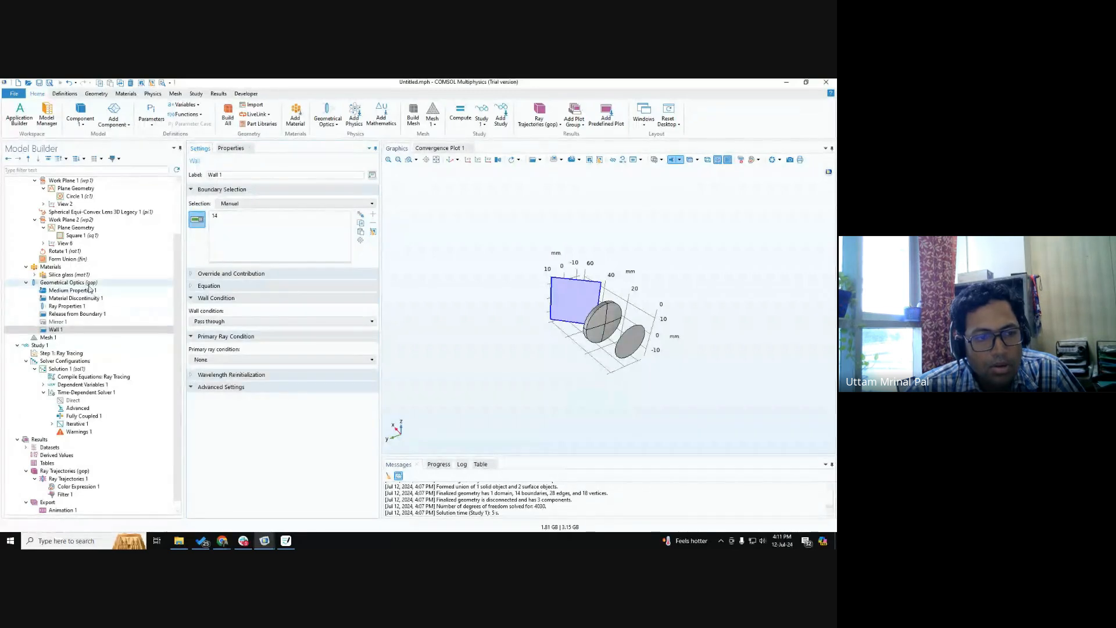
click(193, 376)
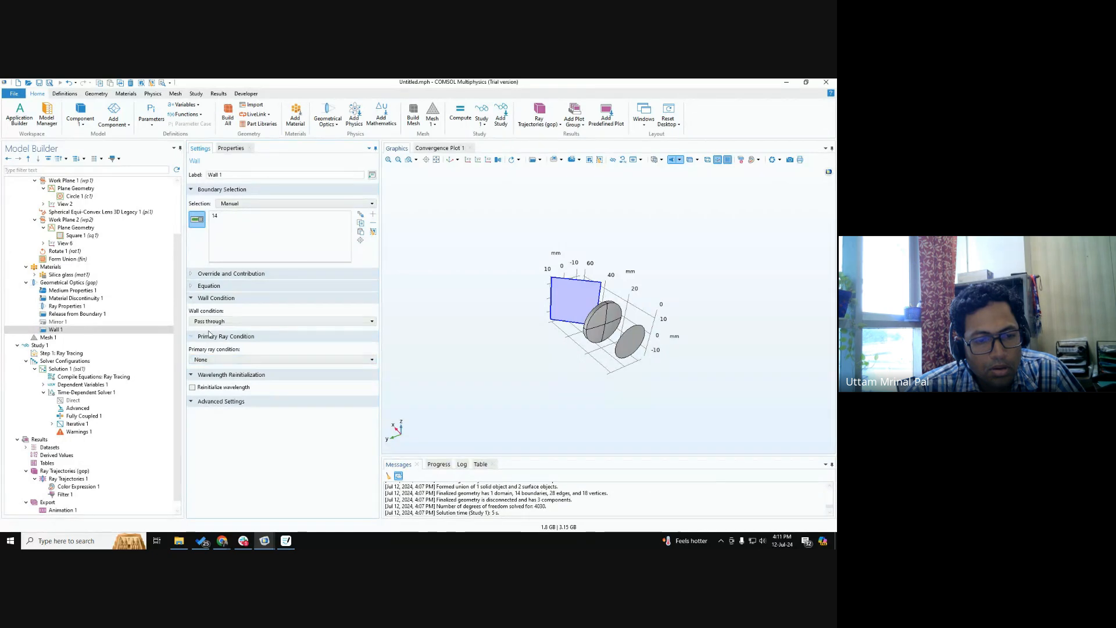
click(210, 360)
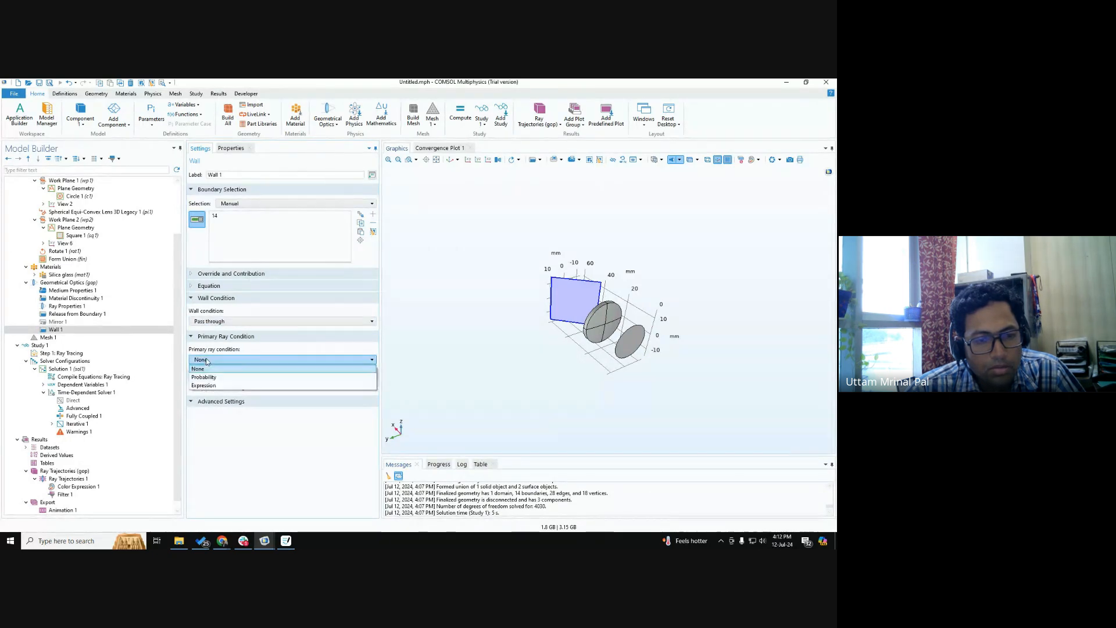
click(210, 386)
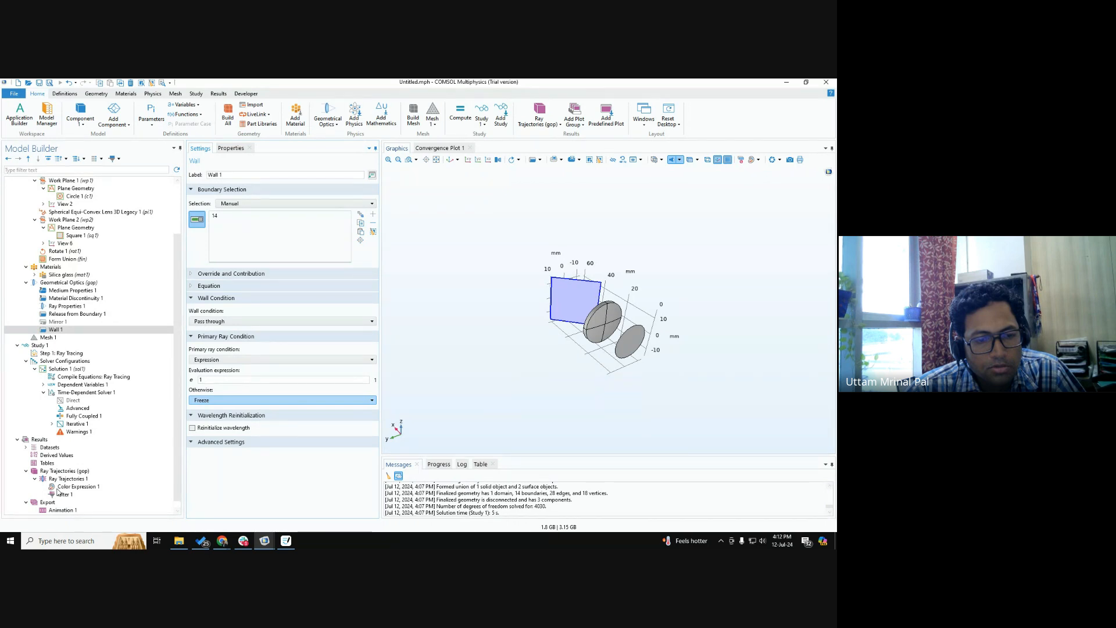
Set Wall 1's evaluation expression to gop.lambda0>600[nm], reusing the wavelength variable from the ray trajectories' color expression.
click(61, 471)
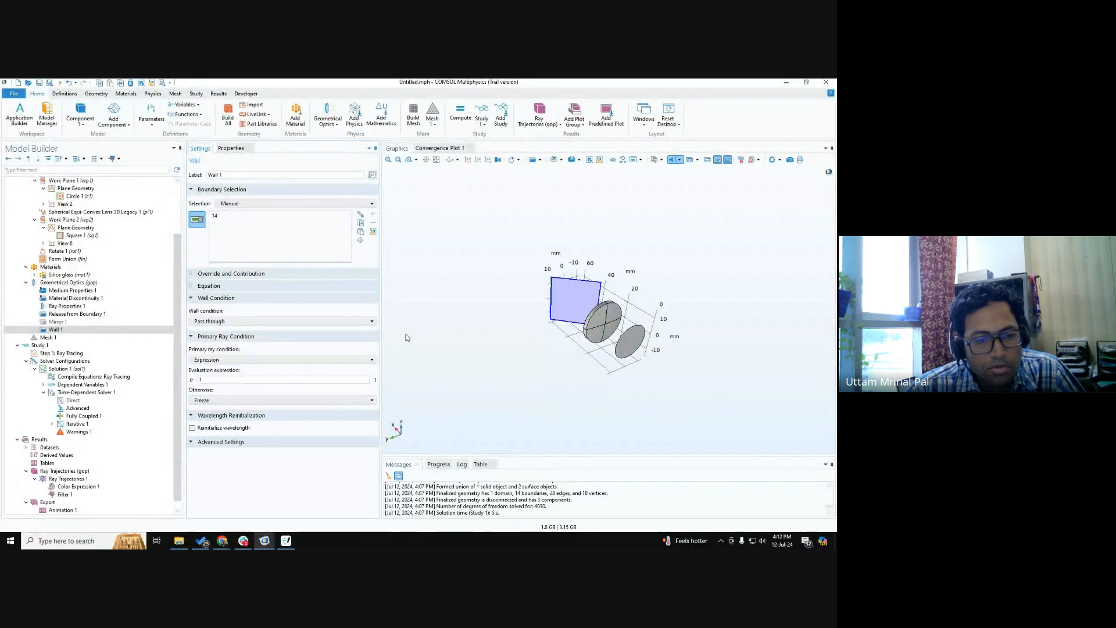
click(66, 479)
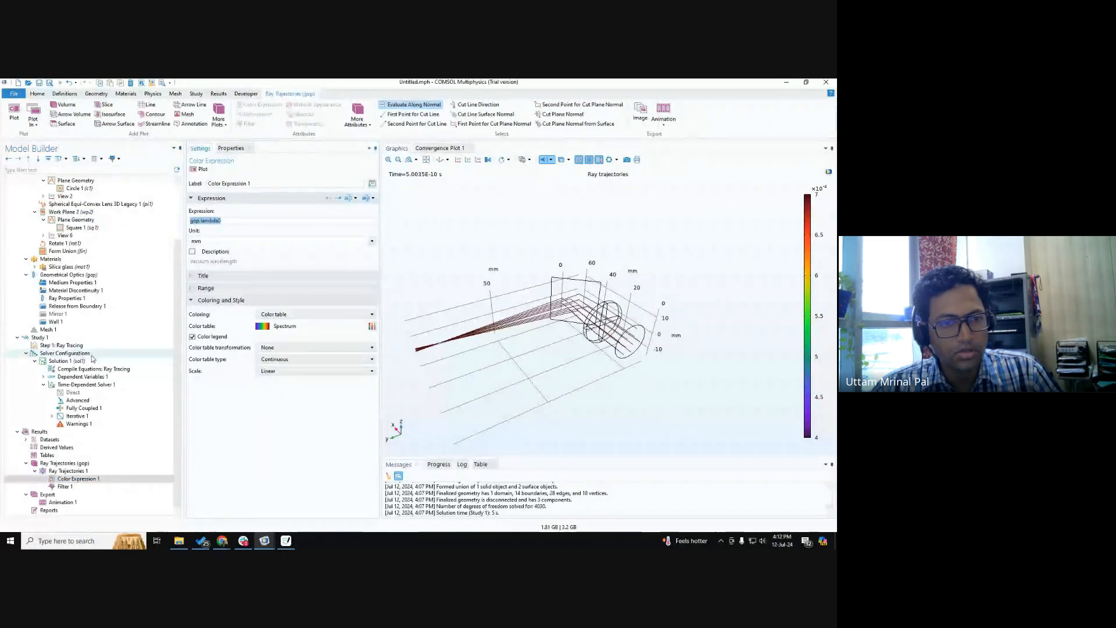
click(54, 321)
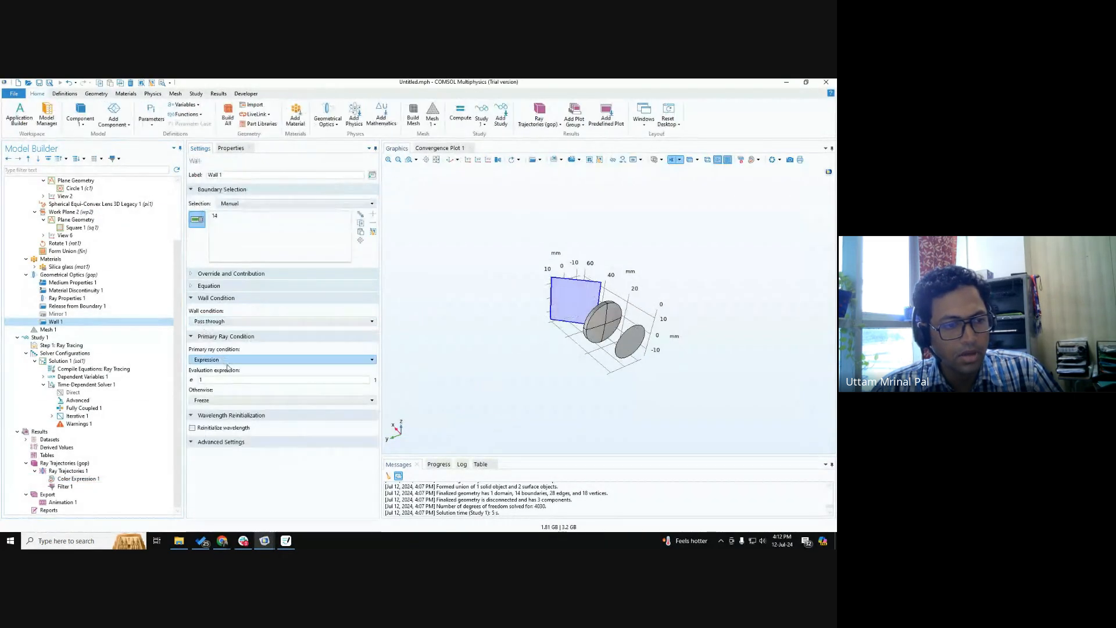
double_click(204, 379)
text(gop.lambda0)
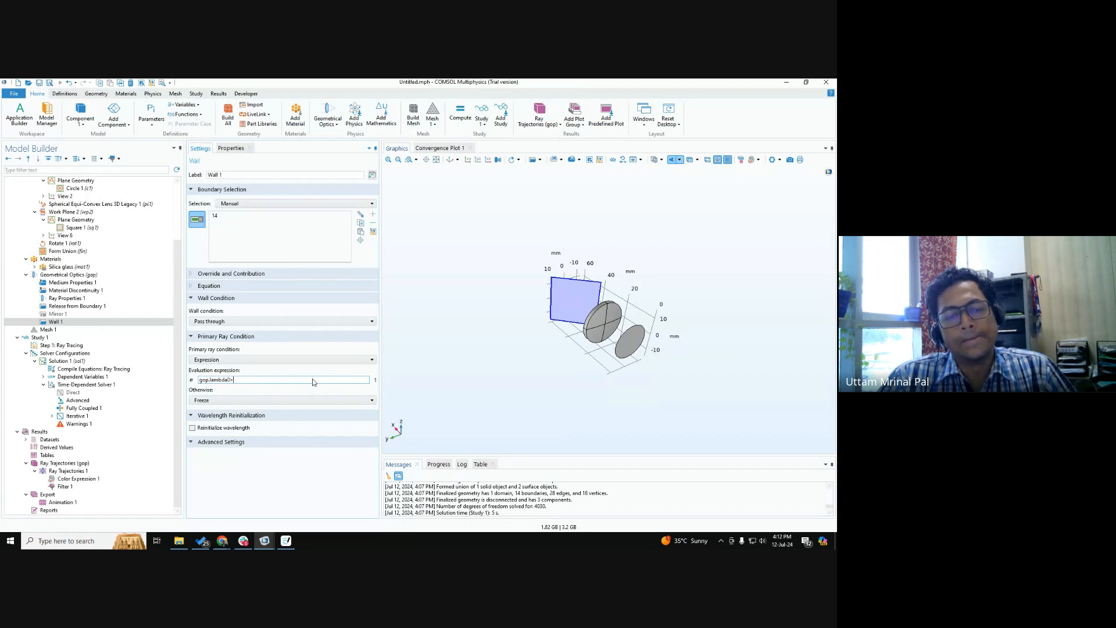
text(>)
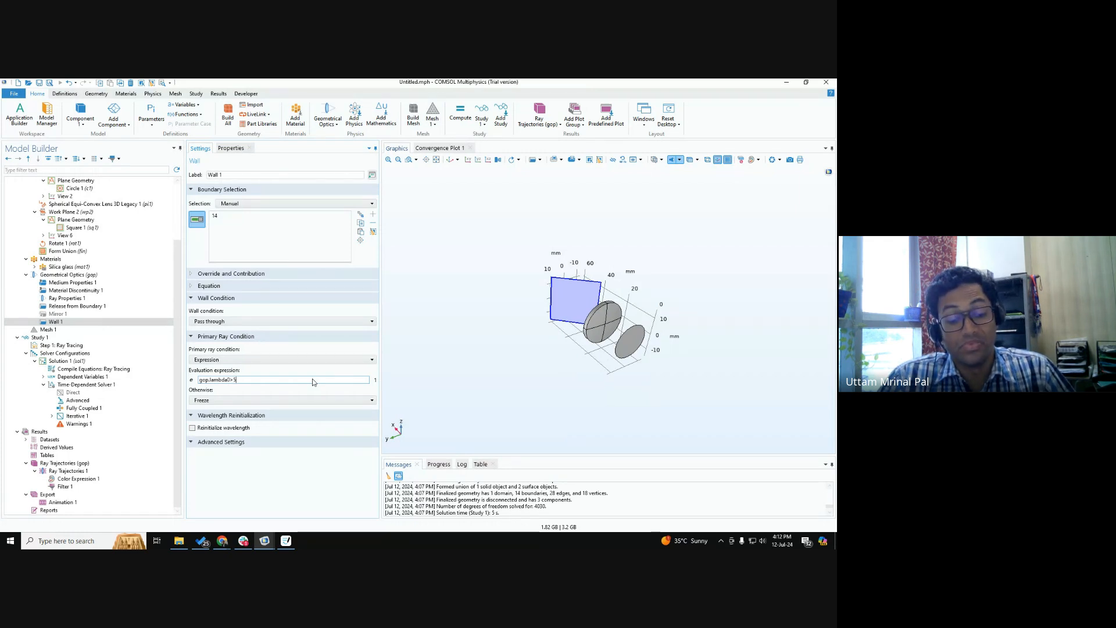
text(500[nm)
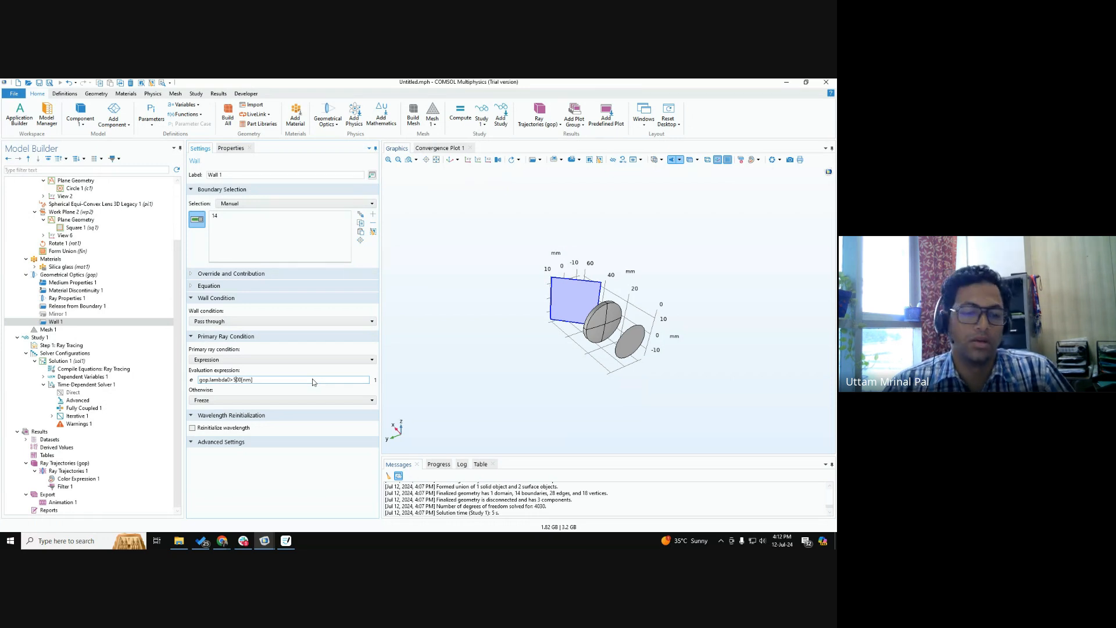
key(BackSpace)
key(BackSpace)
key(BackSpace)
text(600)
click(273, 481)
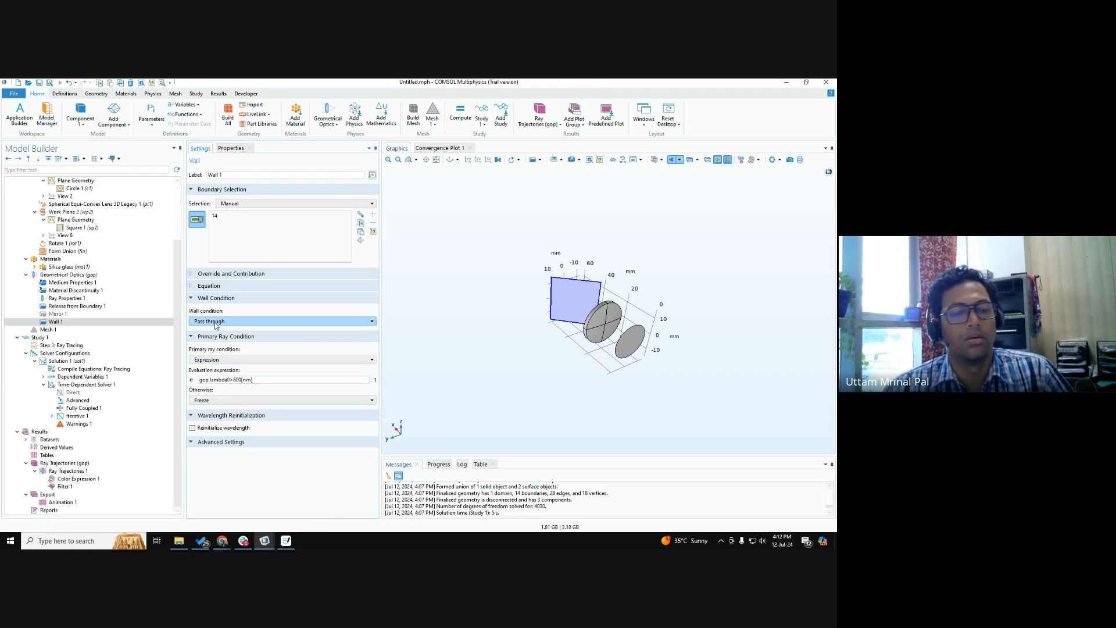
Set Wall 1's Otherwise condition to Specular reflection for rays that do not satisfy the evaluation expression.
click(219, 401)
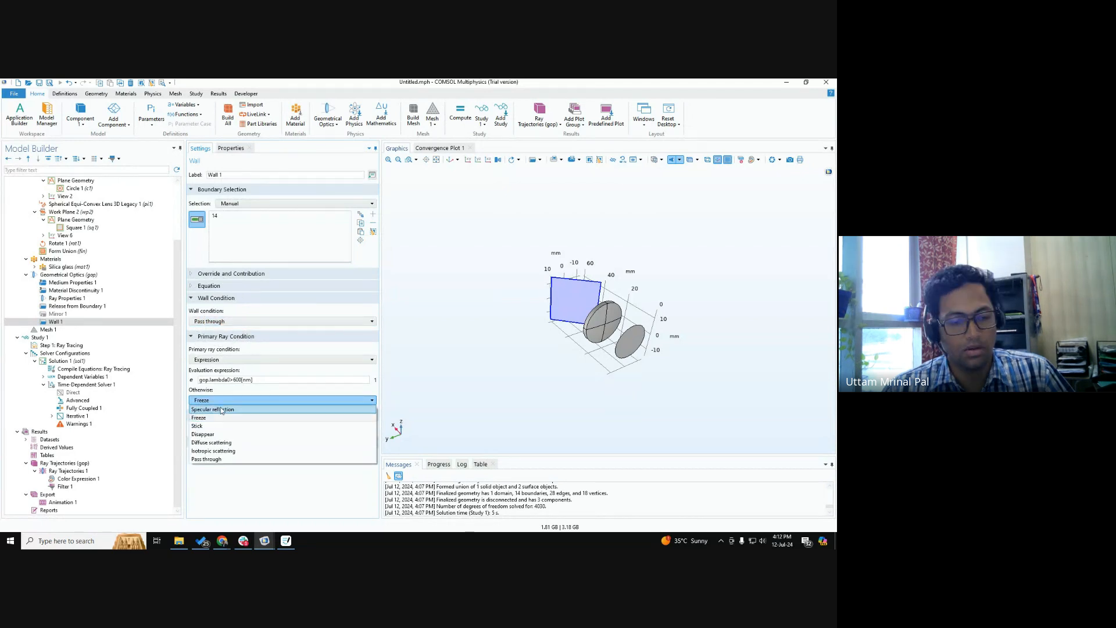
click(221, 410)
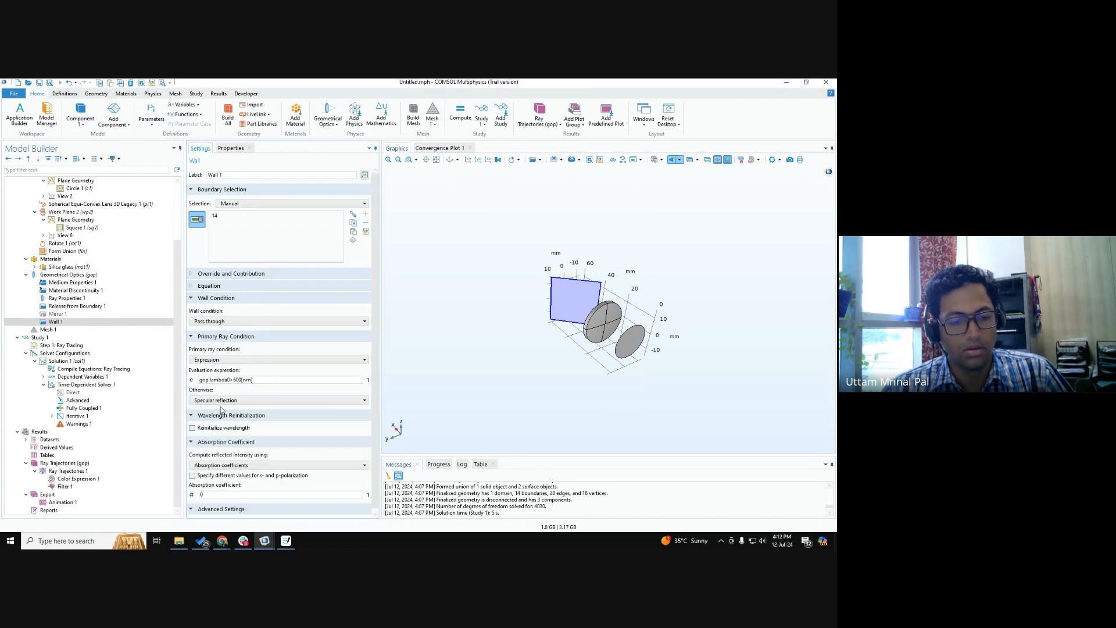
scroll(240, 399, down, 3)
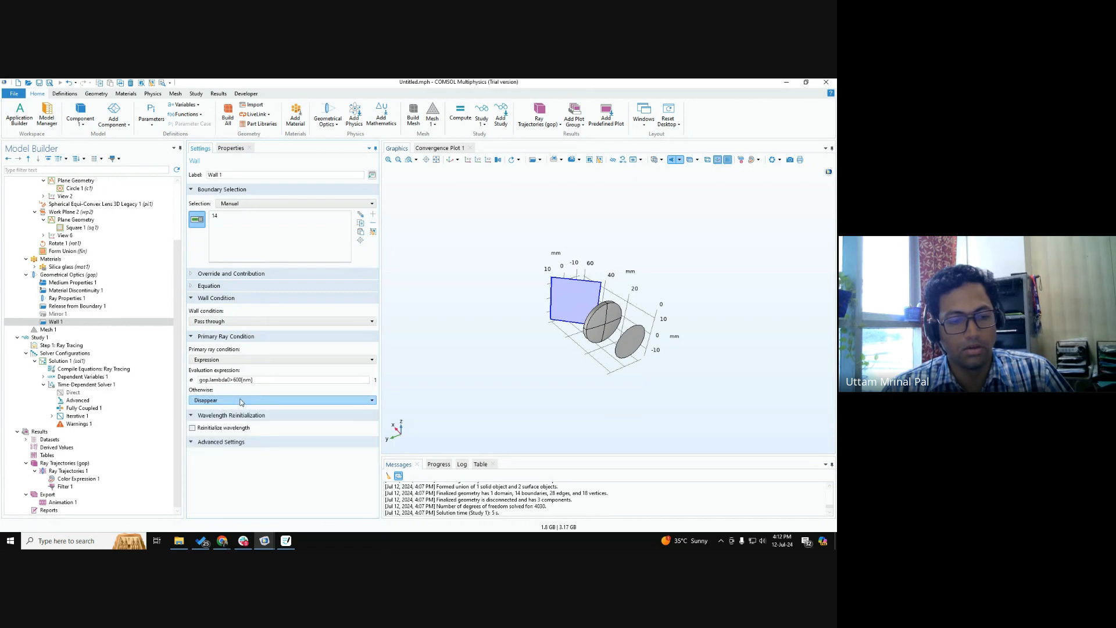
click(241, 400)
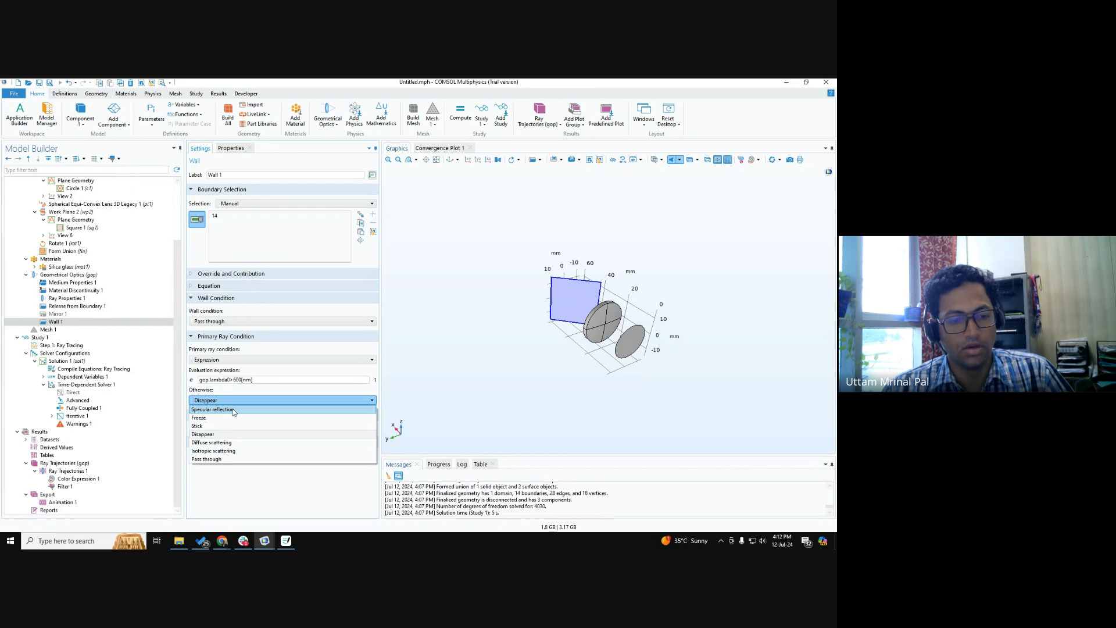
click(233, 410)
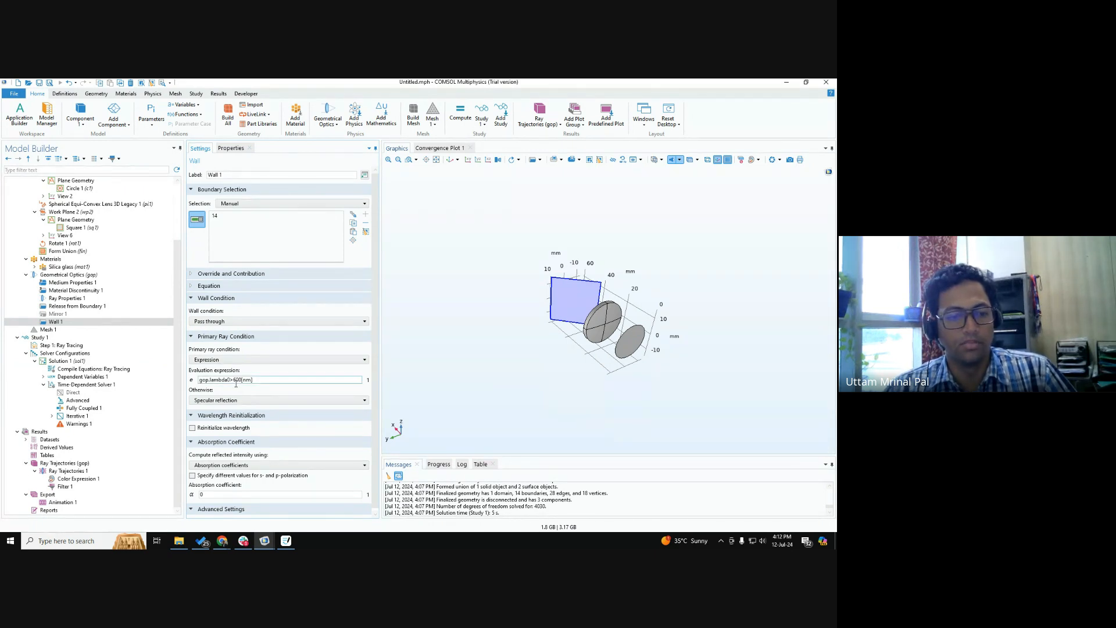
Compute Study 1 and examine the ray trajectories transmitted and reflected at the tilted plane from different angles.
click(39, 339)
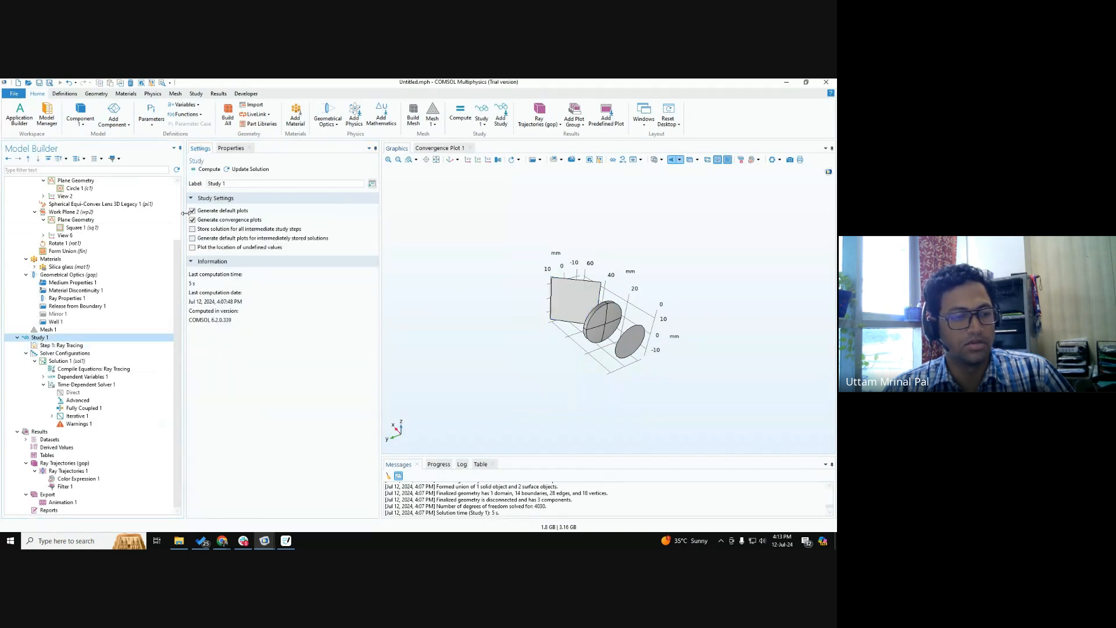
click(208, 169)
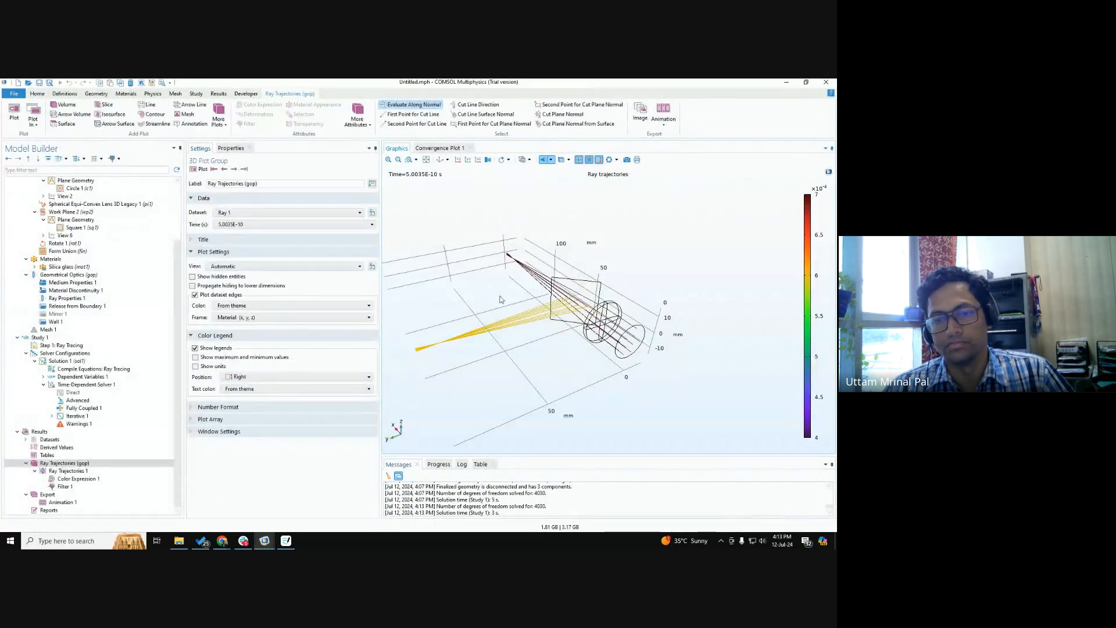
drag(453, 282, 416, 322)
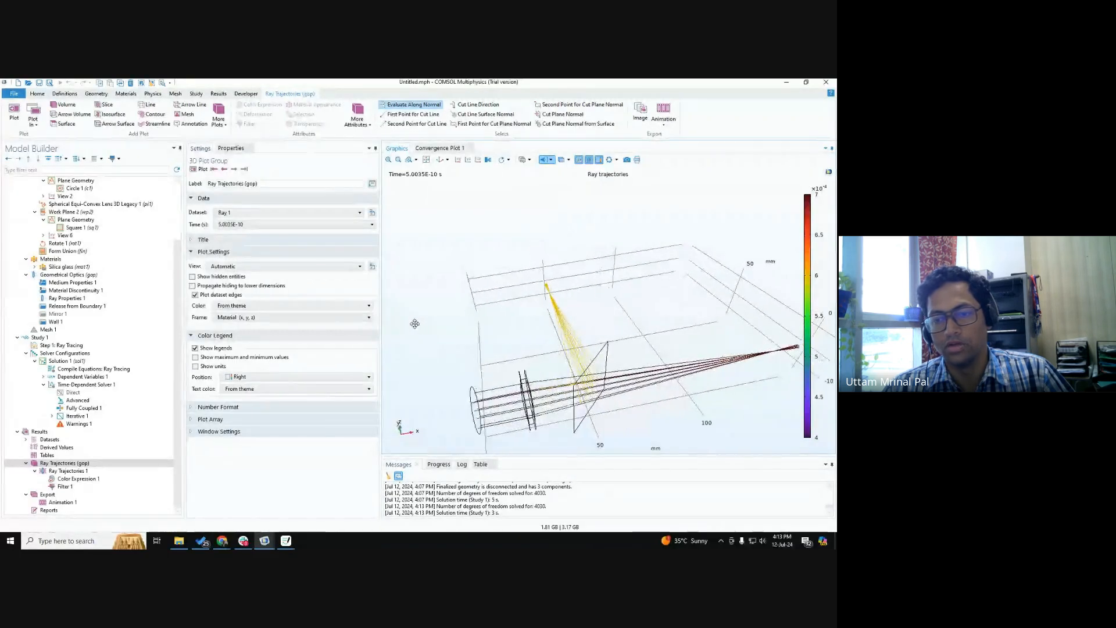
drag(607, 382, 600, 355)
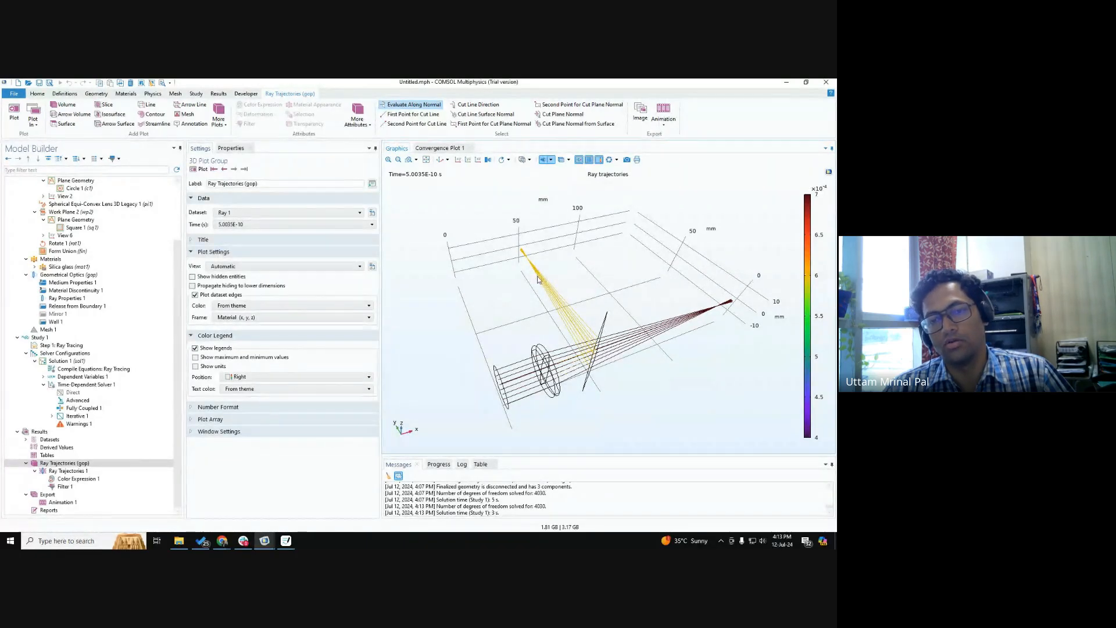
drag(577, 328, 573, 318)
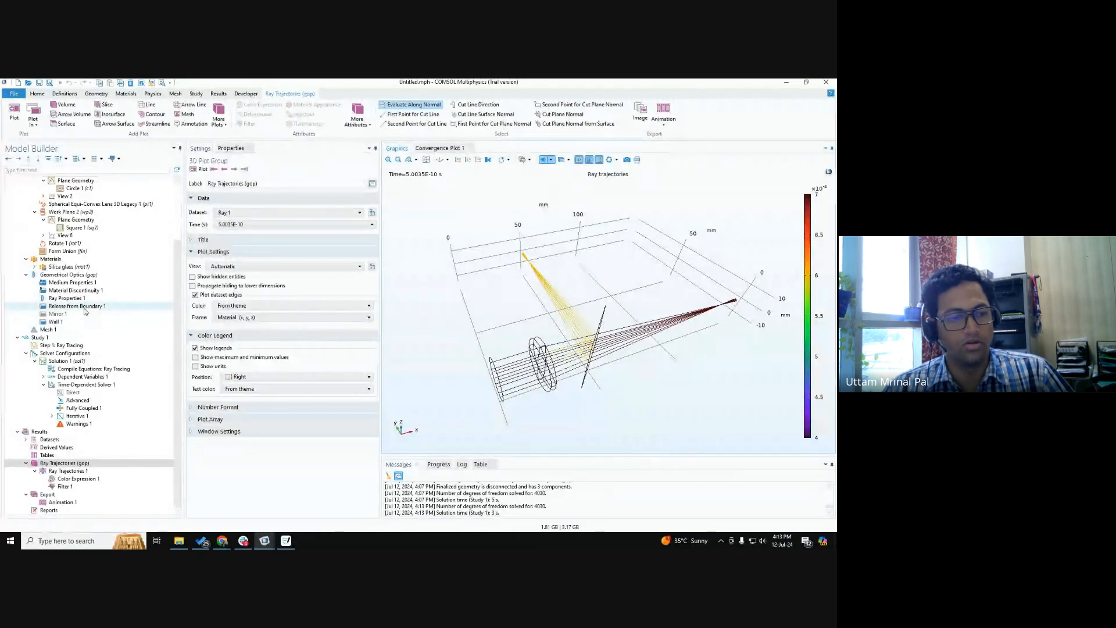
Set Wall 1's evaluation expression to gop.lambda0>650[nm], recompute Study 1, and inspect the ray trajectories in the default 3D view.
click(56, 321)
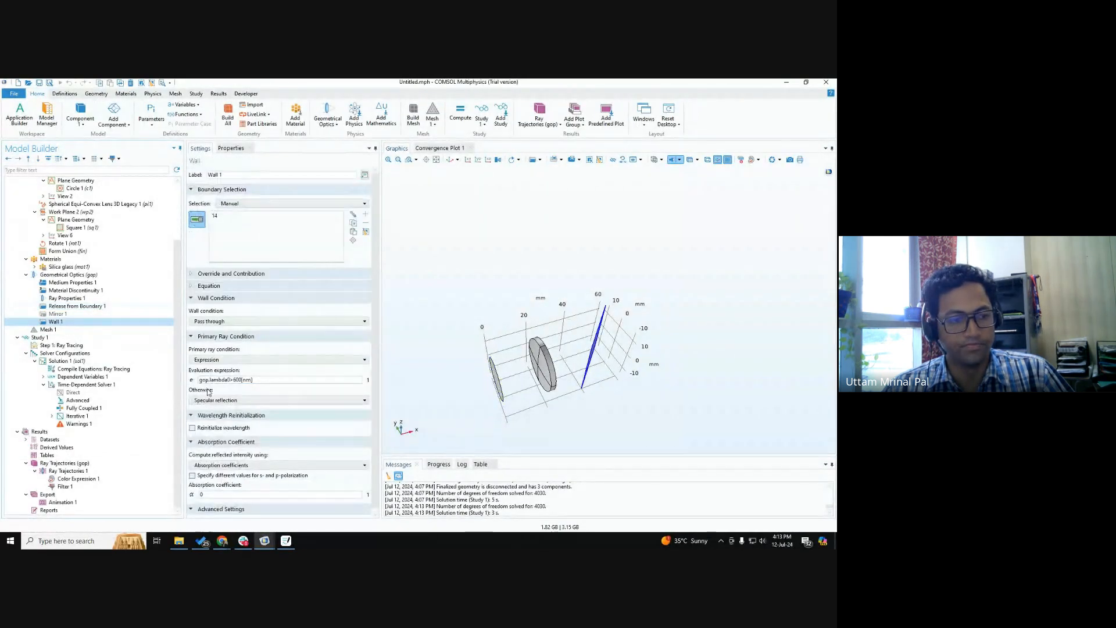
click(239, 379)
key(BackSpace)
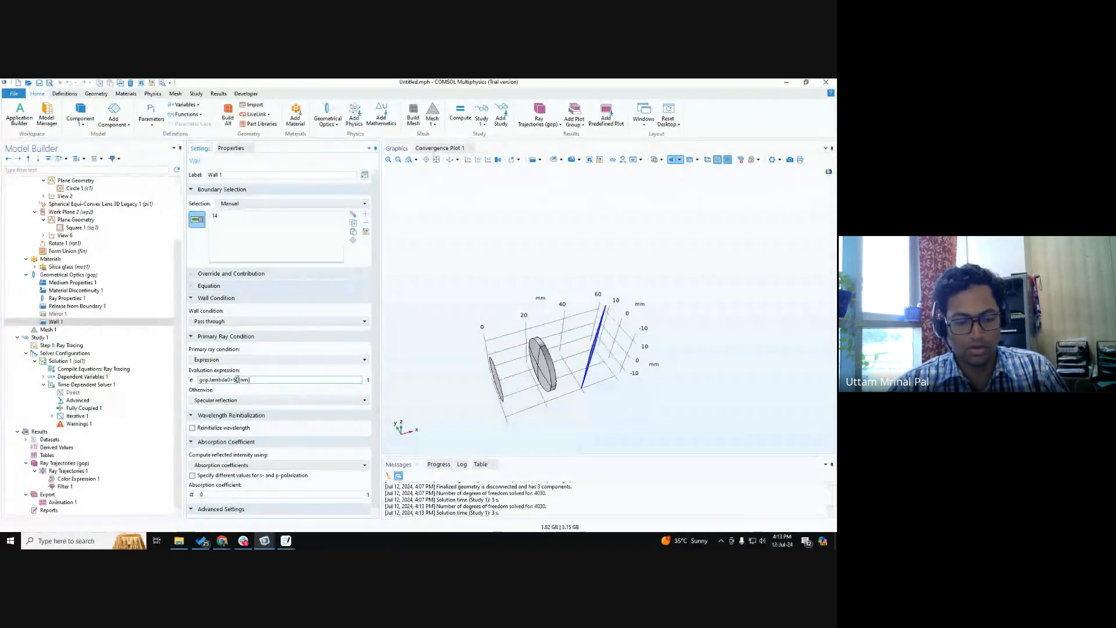
text(50)
click(39, 337)
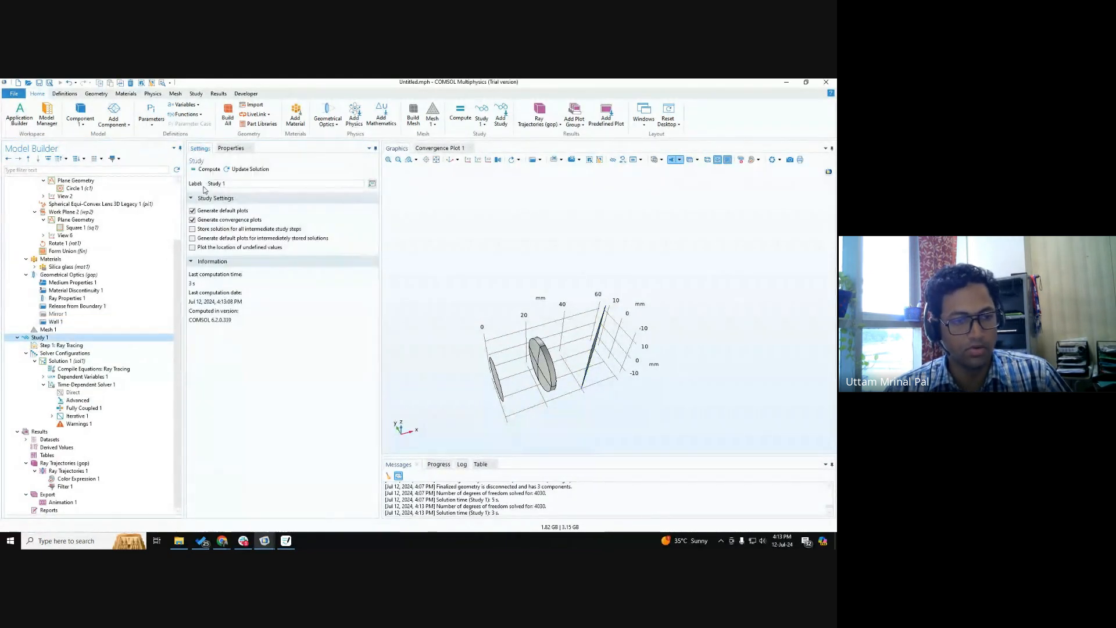
key(F8)
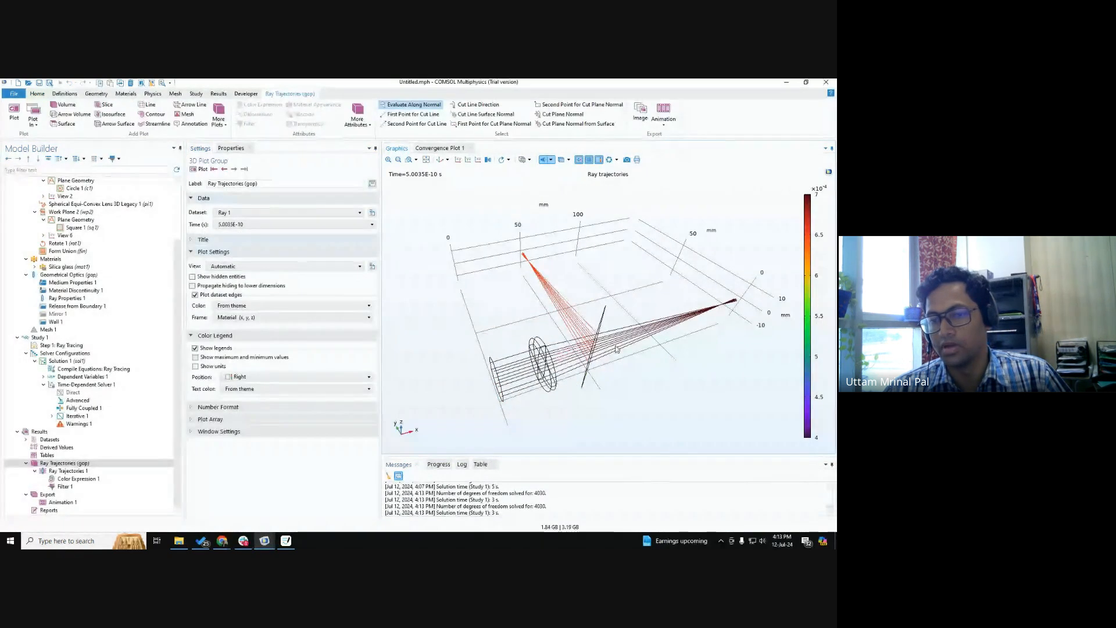
drag(595, 347, 618, 348)
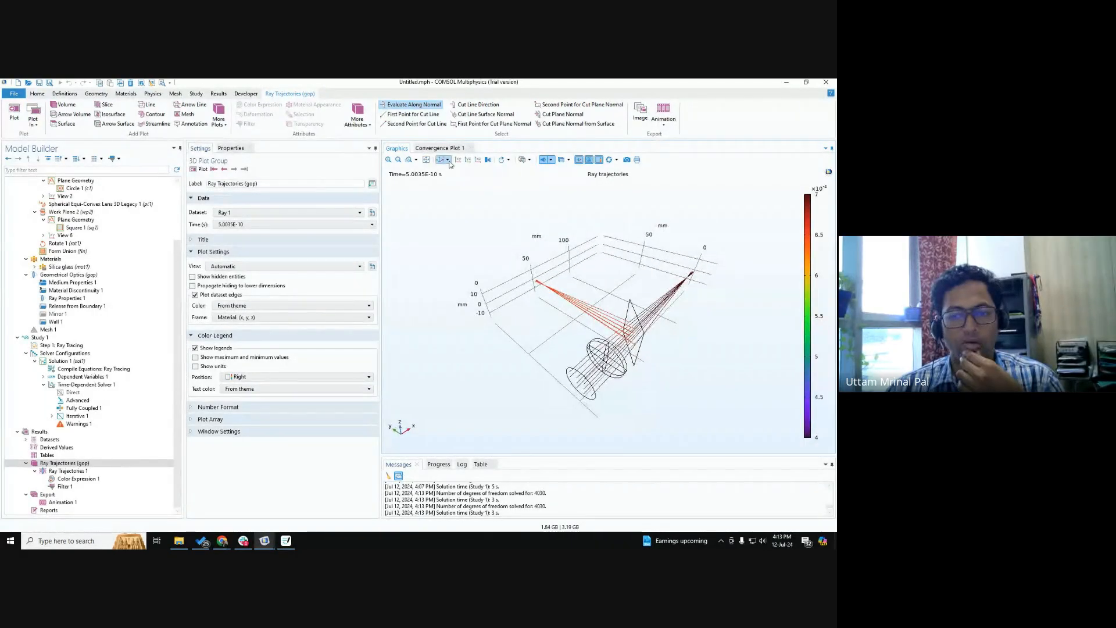
click(440, 160)
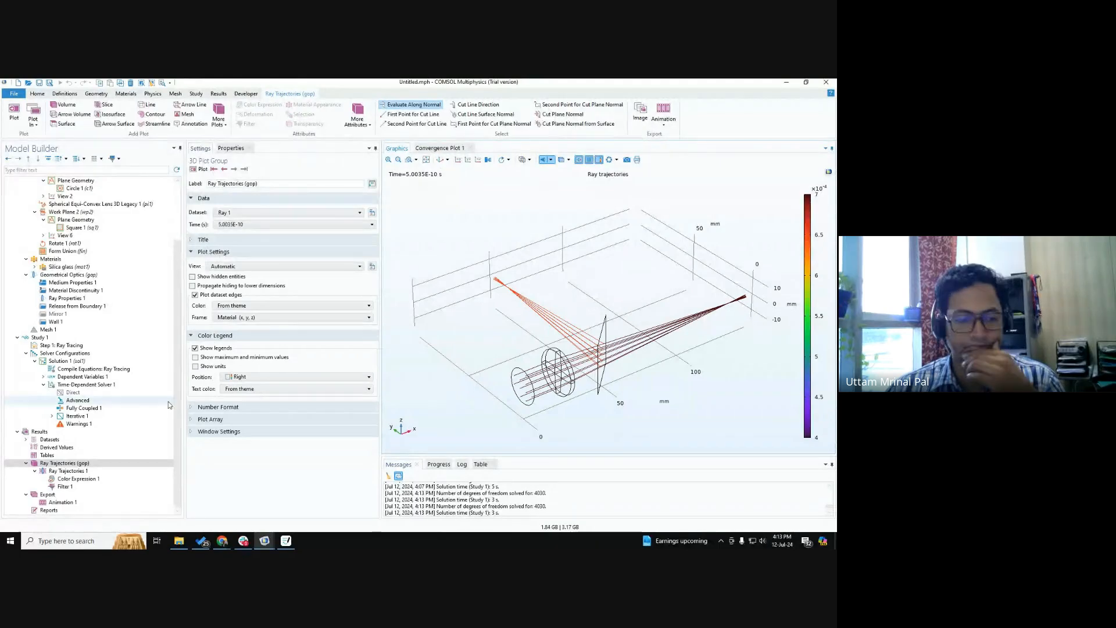
Set Wall 1's evaluation expression to gop.lambda0>450[nm] and recompute Study 1 to view the ray trajectories.
click(25, 353)
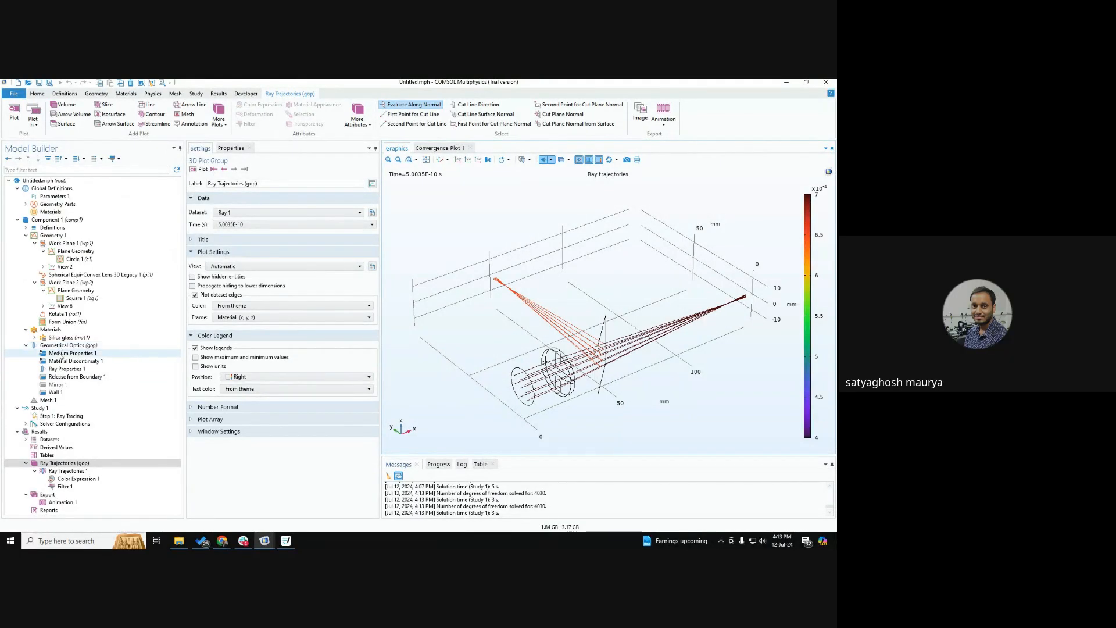
click(62, 393)
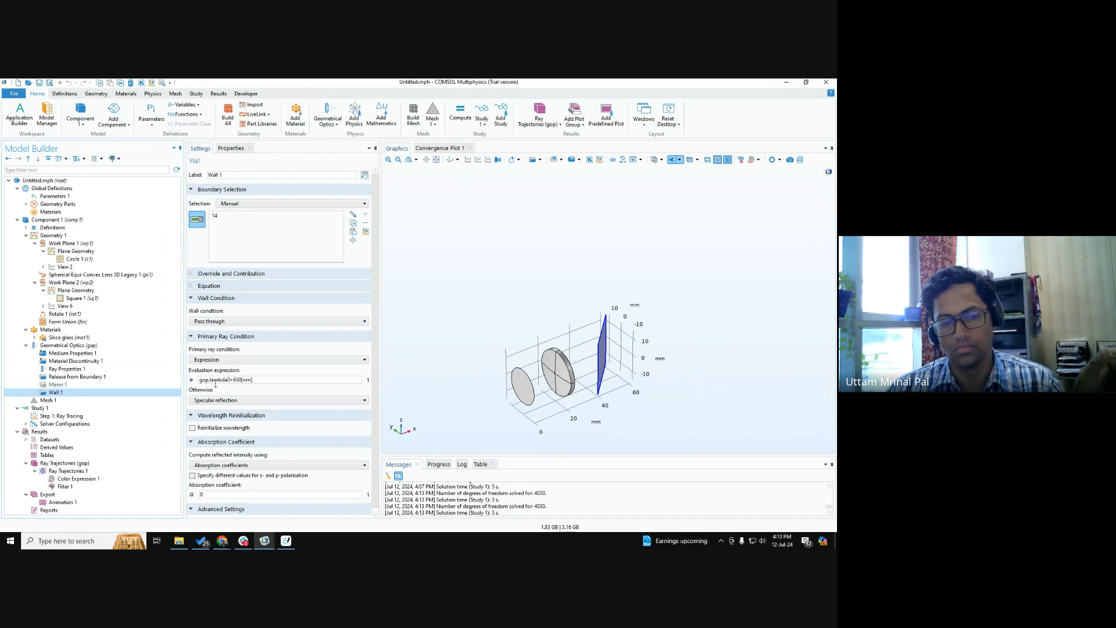
scroll(245, 403, down, 1)
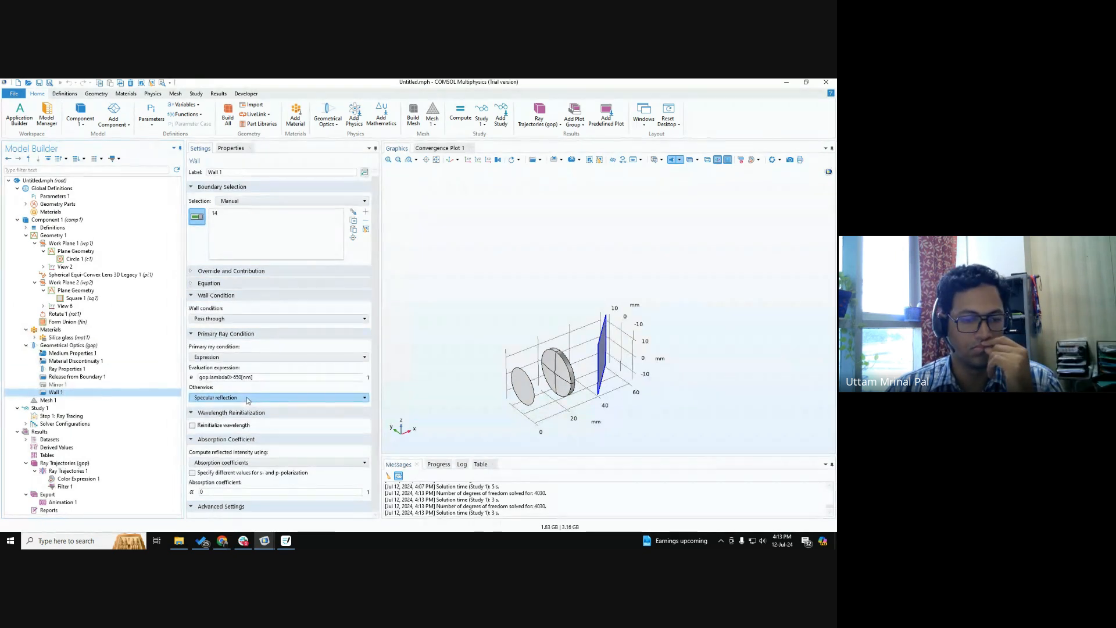
click(240, 377)
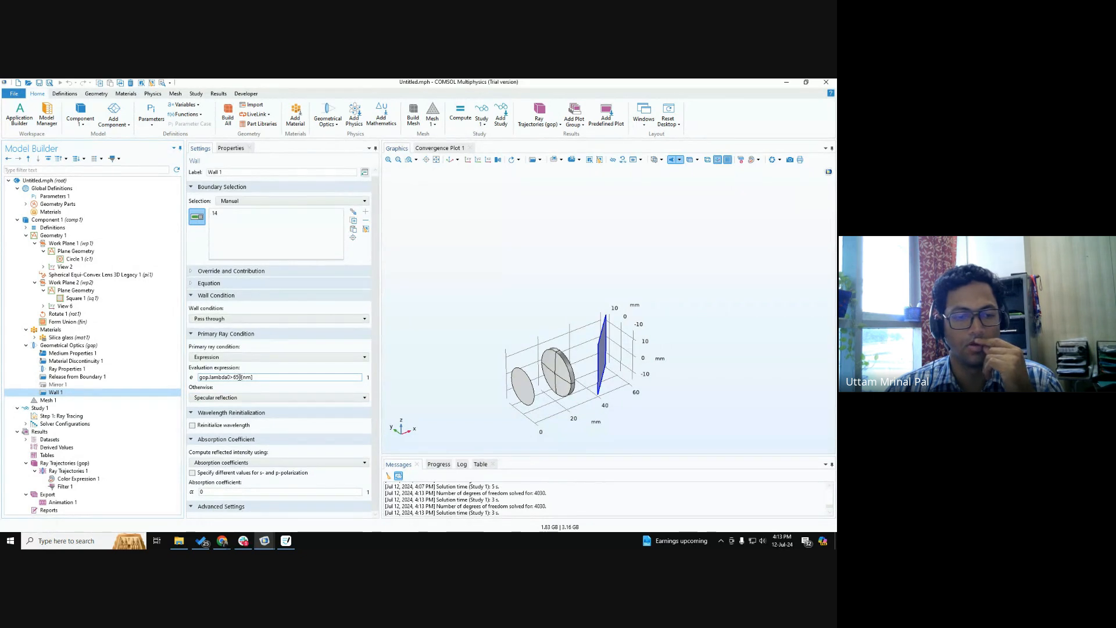
key(BackSpace)
key(BackSpace)
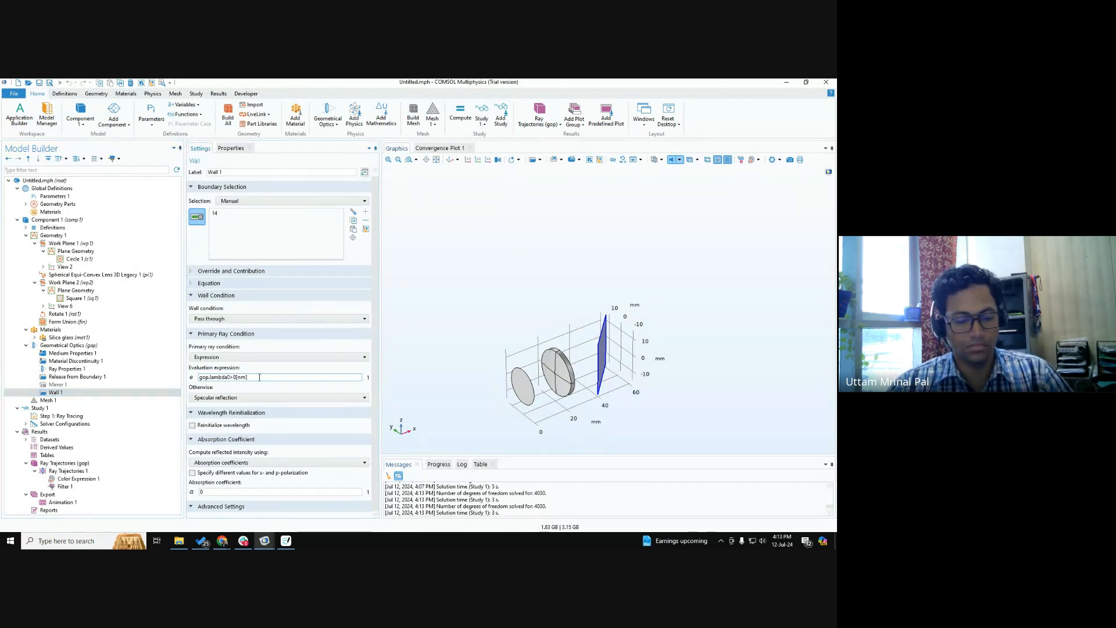
text(45)
click(51, 409)
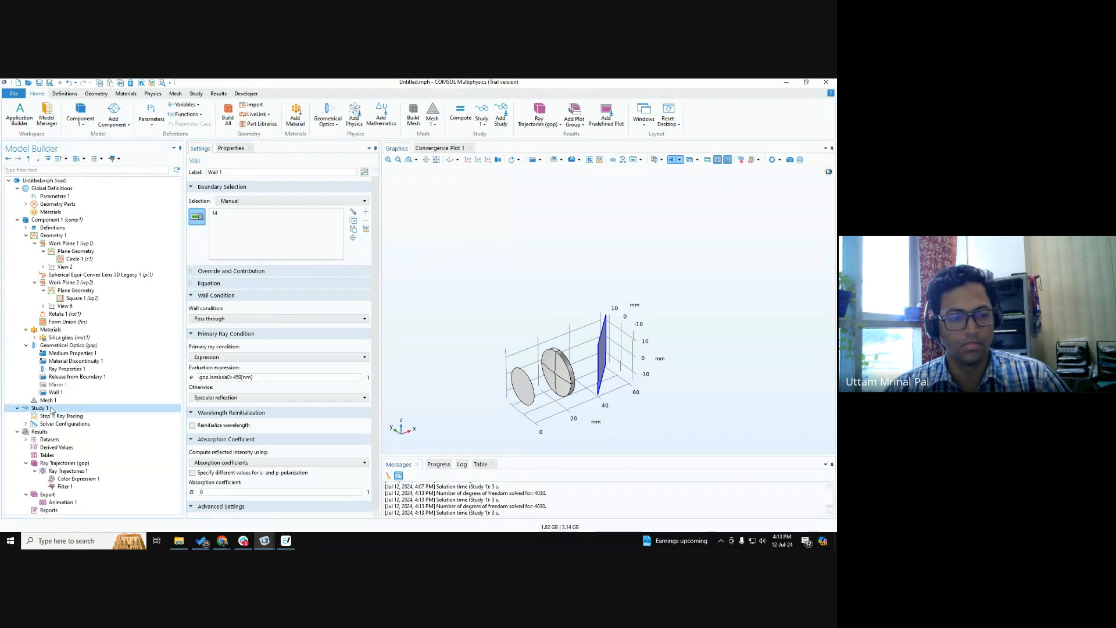
click(207, 169)
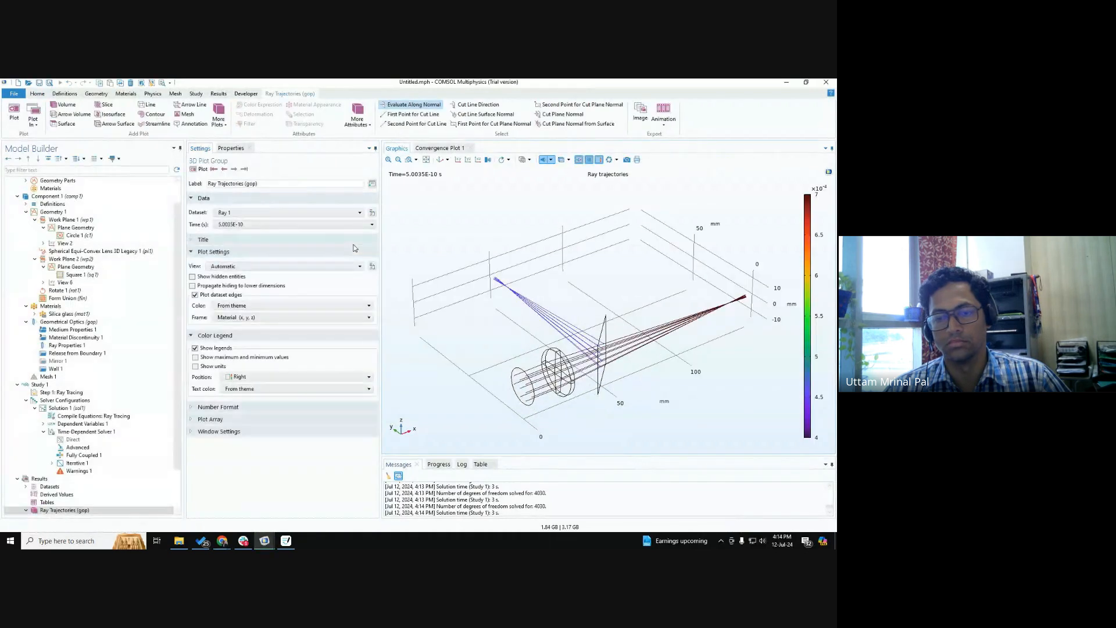
mouse_move(641, 355)
mouse_down()
mouse_move(665, 351)
mouse_move(645, 362)
mouse_up()
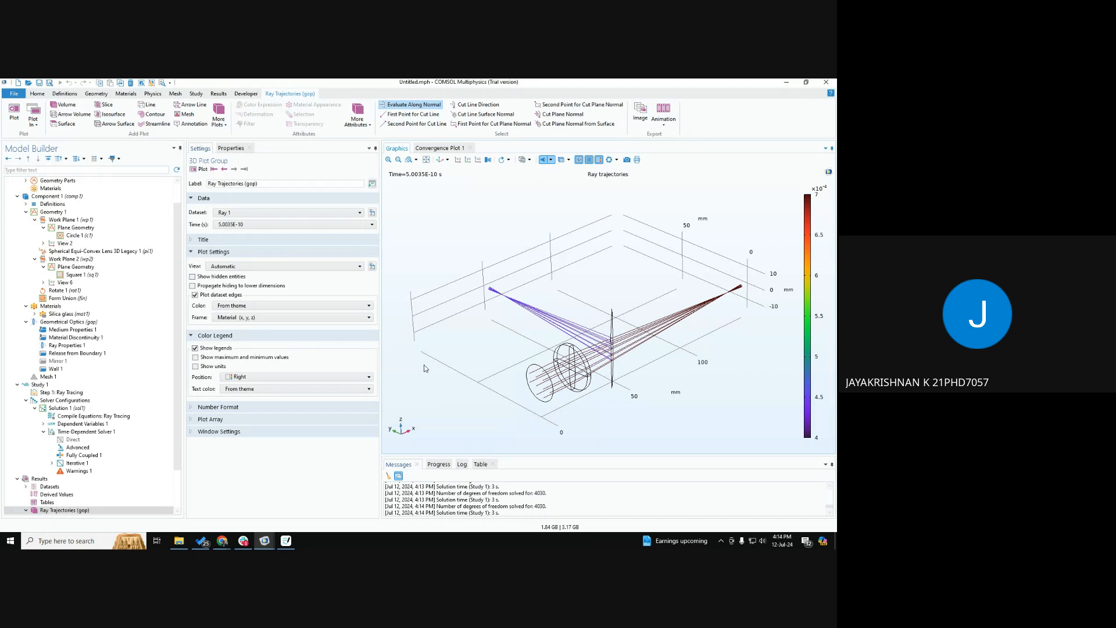
Open Wall 1's evaluation expression in its primary ray condition settings.
click(73, 370)
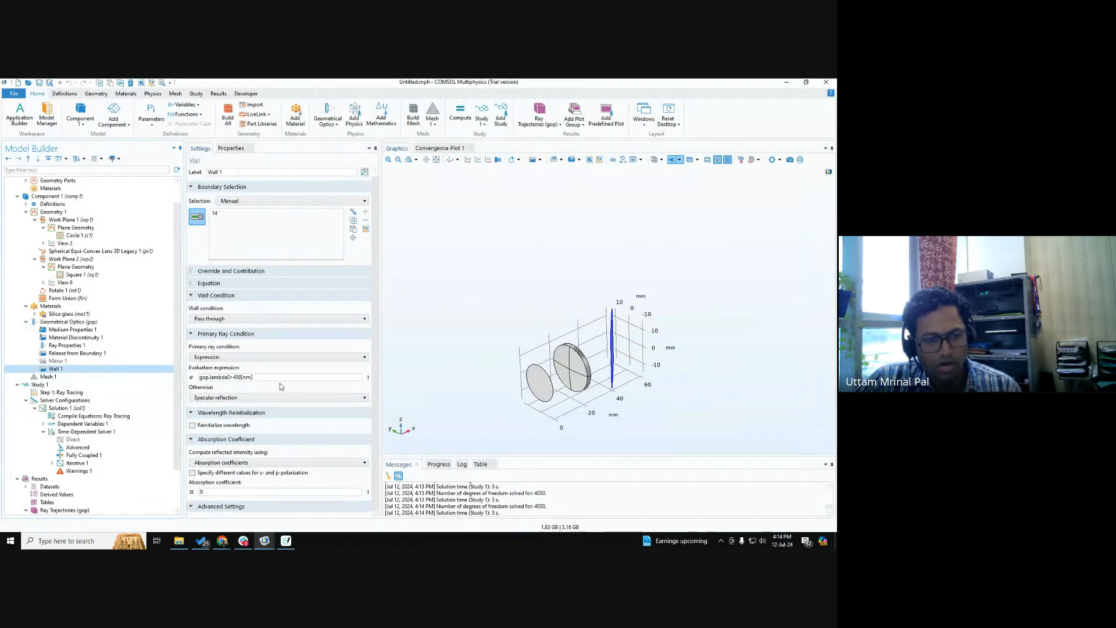
click(220, 378)
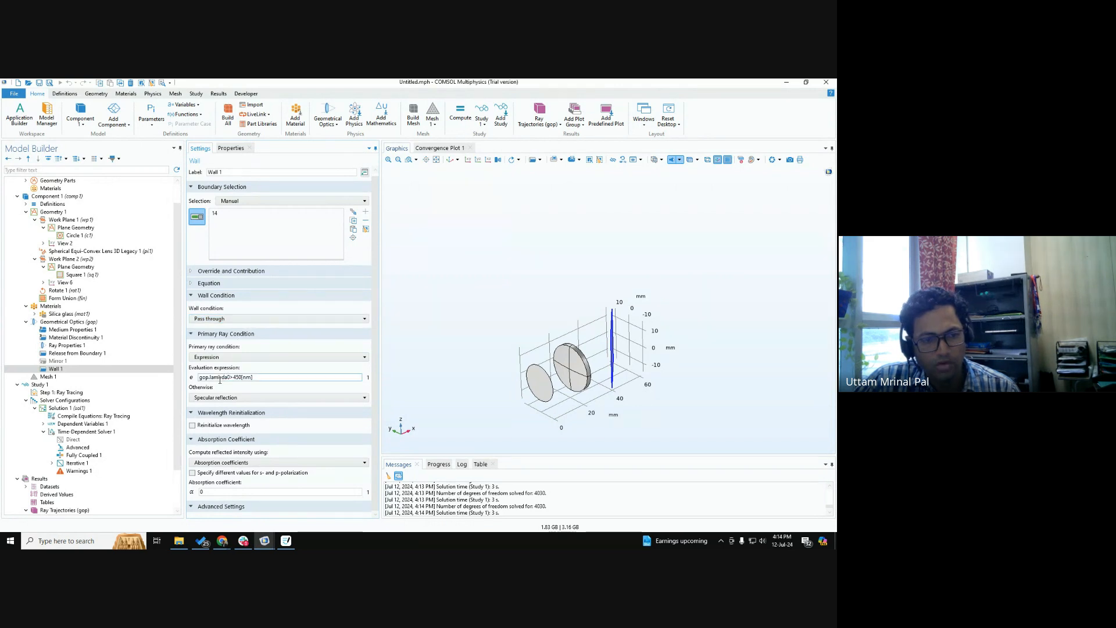
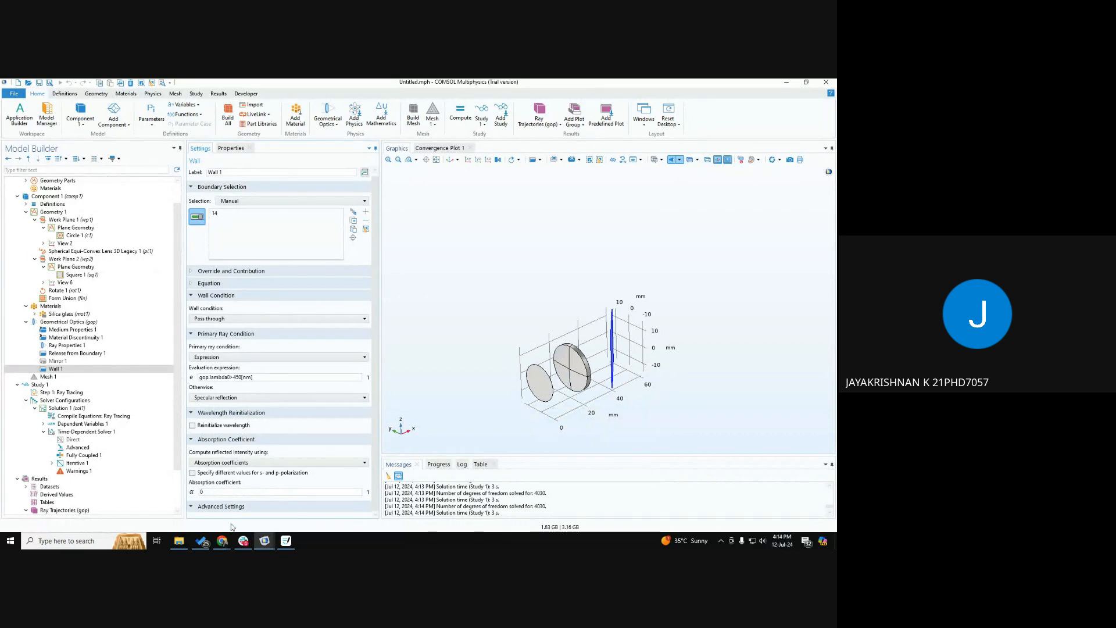
Switch to the Google Meet call and stop presenting the screen.
mouse_move(222, 541)
click(360, 494)
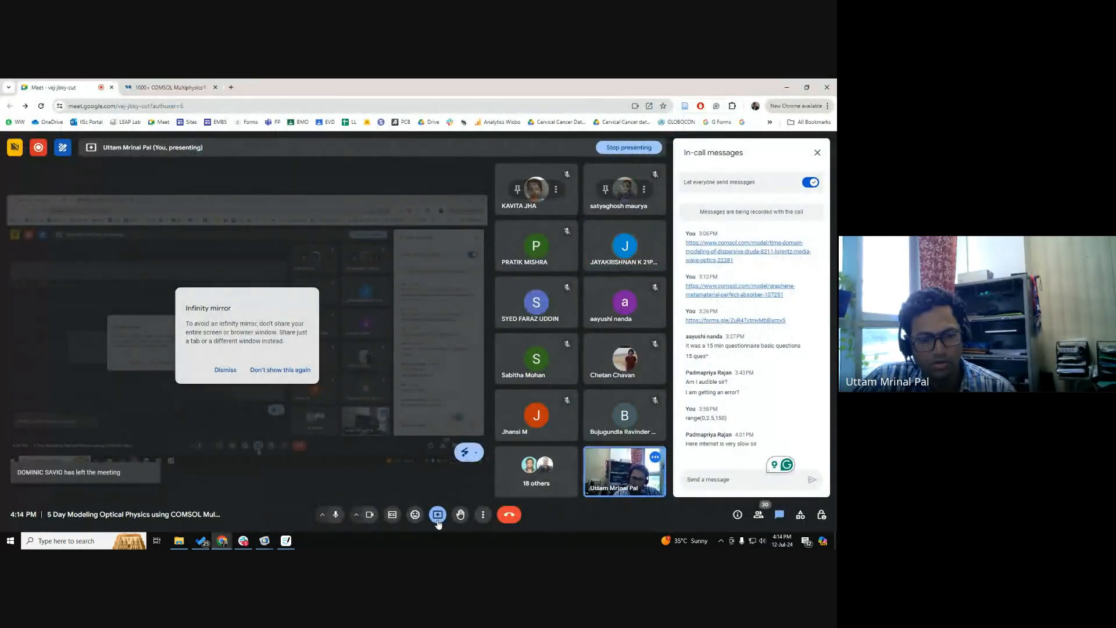
click(438, 520)
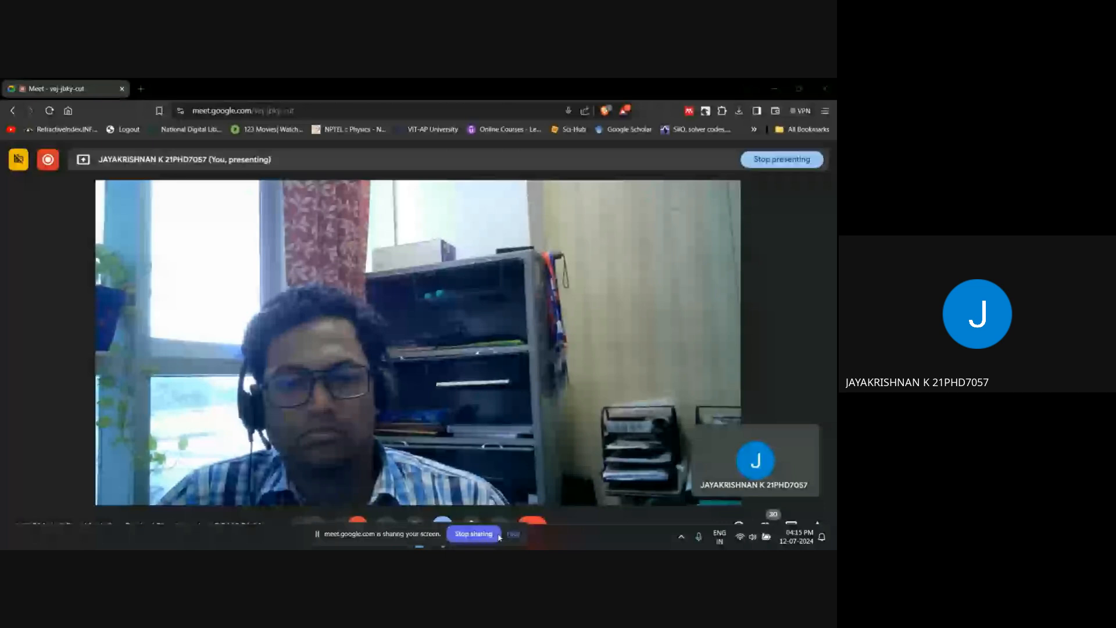
Switch to COMSOL and set Geometrical Optics to Compute power intensity computation and Polychromatic, specify vacuum wavelength distribution.
key(alt+Tab)
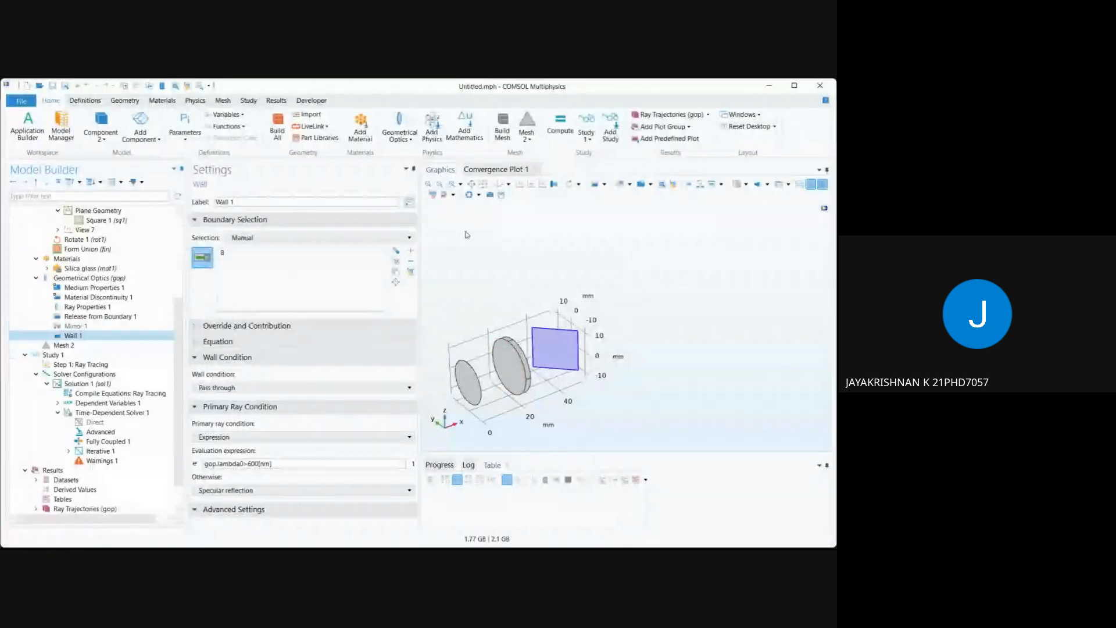
click(470, 194)
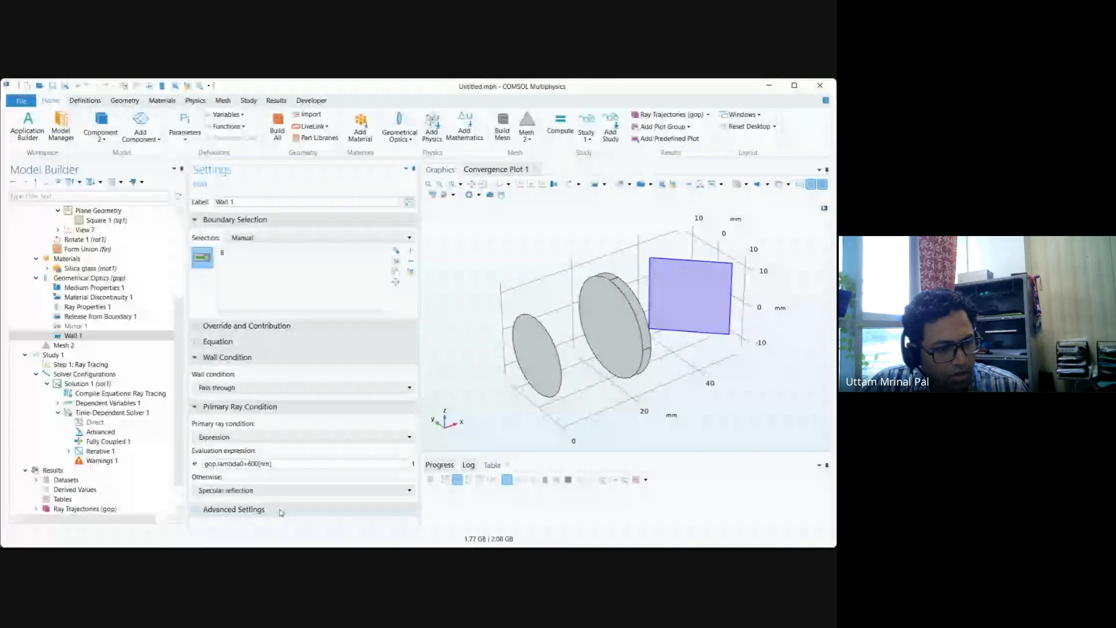
click(83, 279)
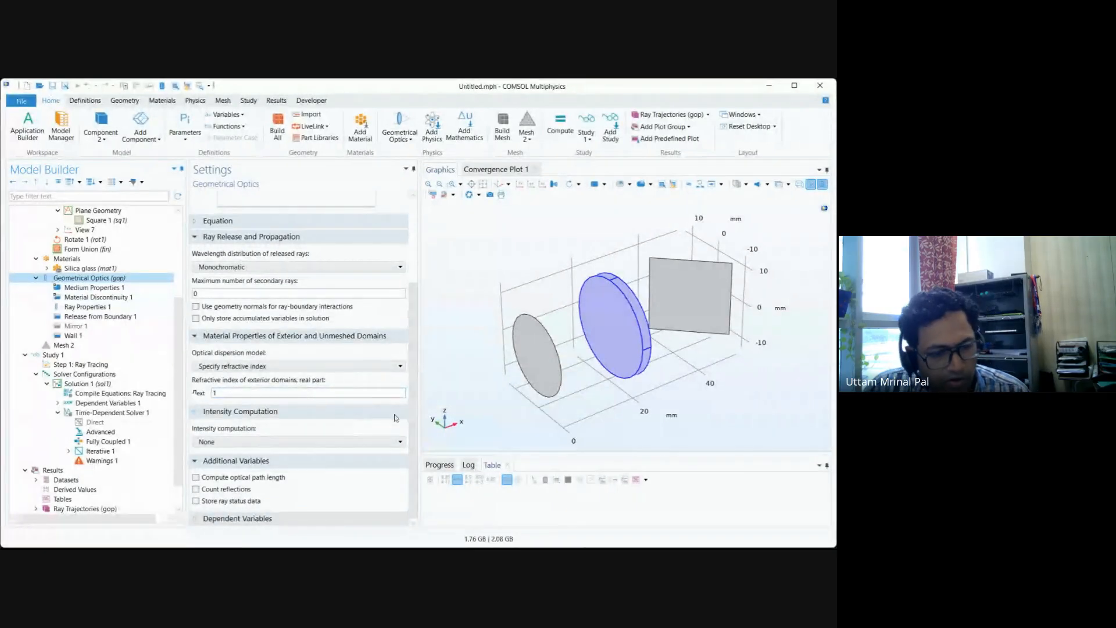
click(346, 443)
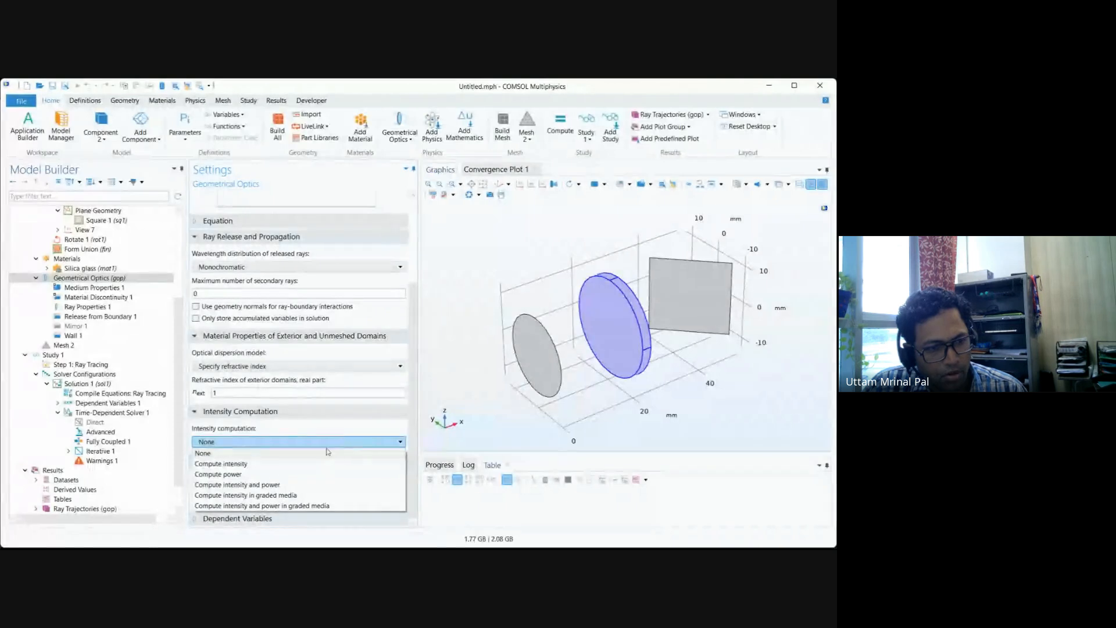
click(254, 474)
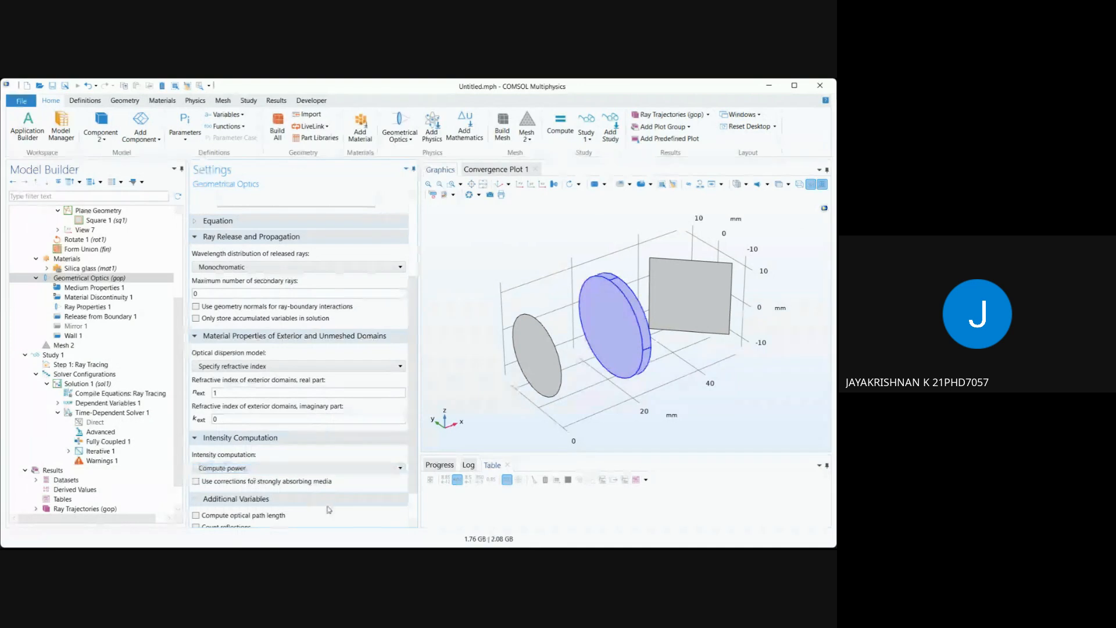
scroll(407, 492, down, 1)
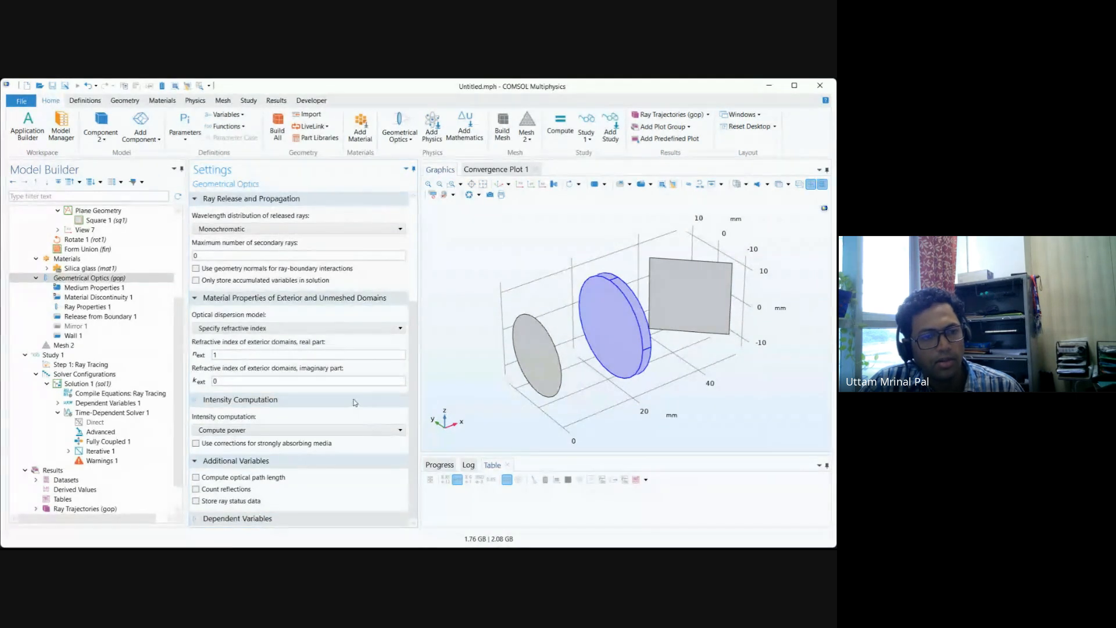
click(288, 228)
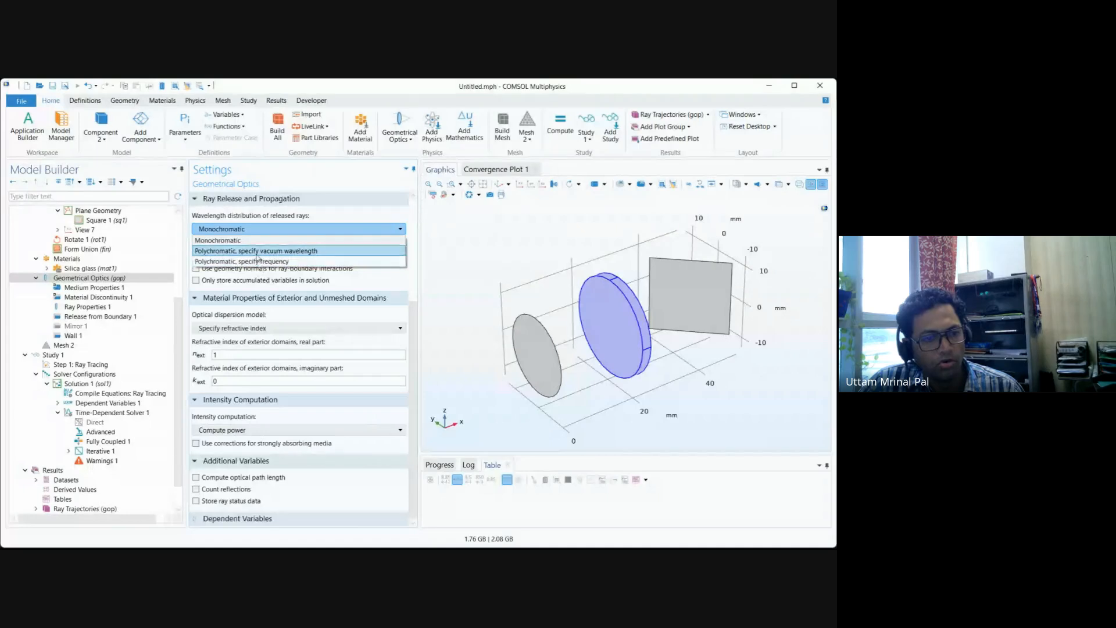
click(257, 252)
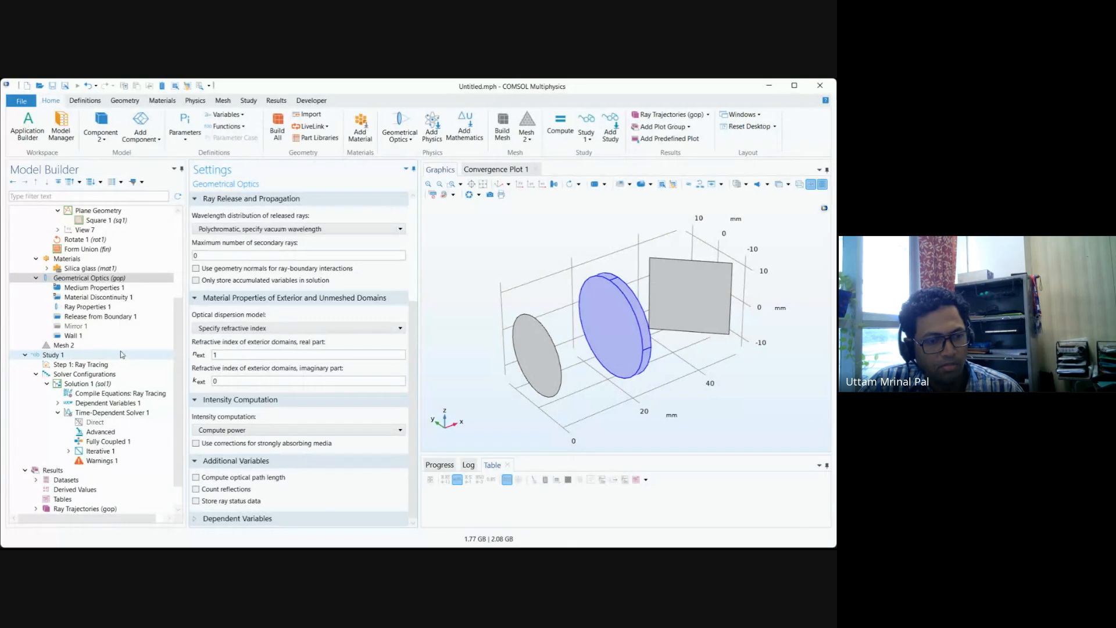
Set the vacuum wavelength distribution function of Release from Boundary 1 to List of values.
click(108, 317)
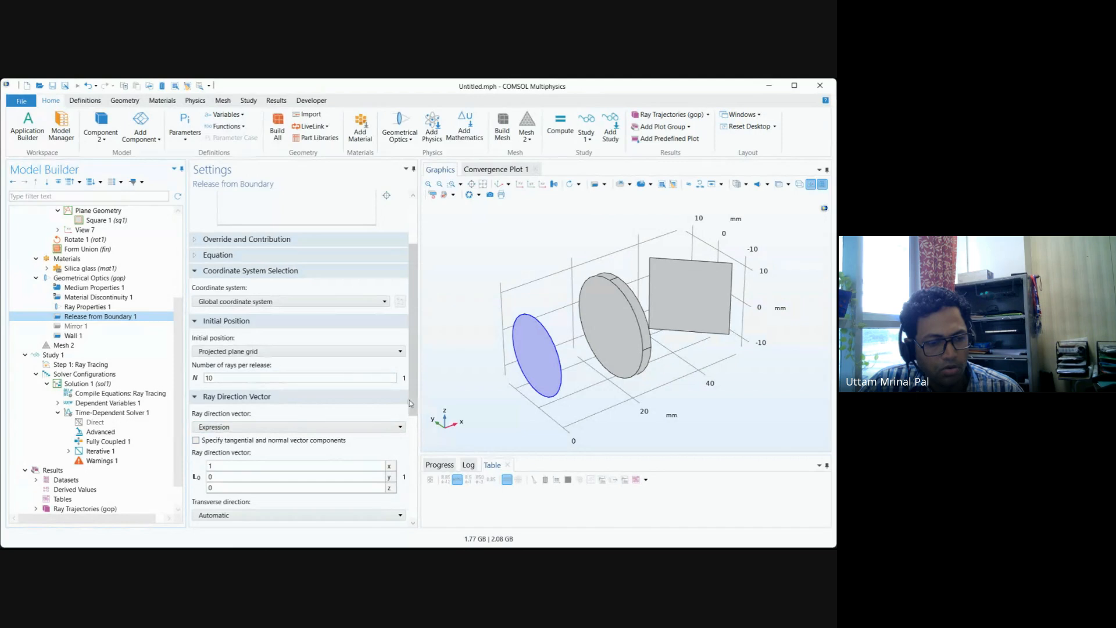
drag(414, 410, 409, 505)
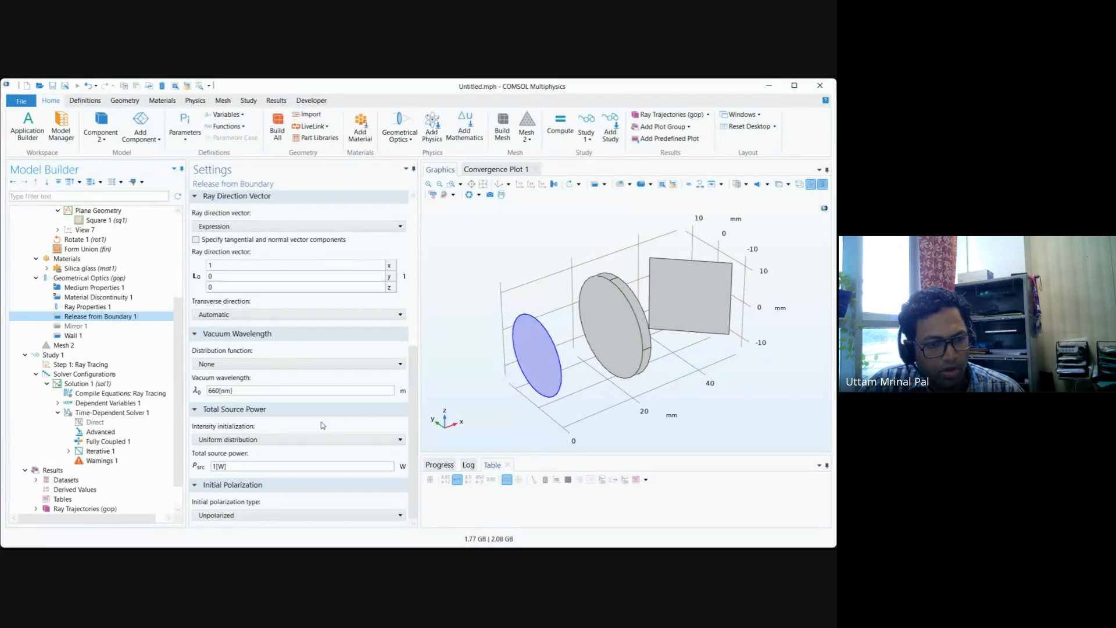
click(273, 364)
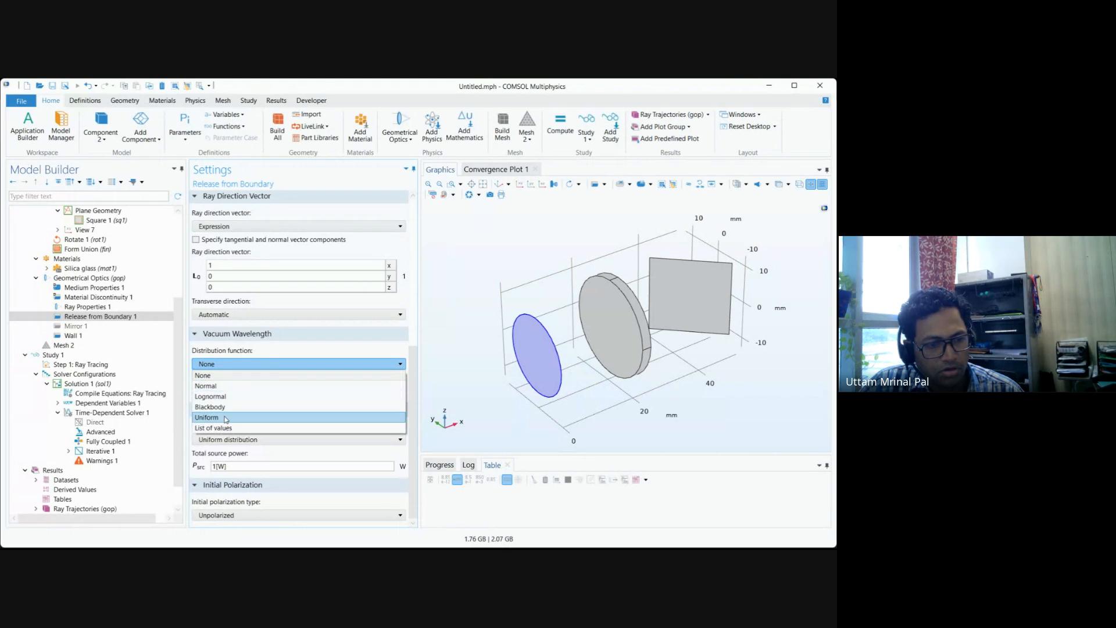
click(221, 430)
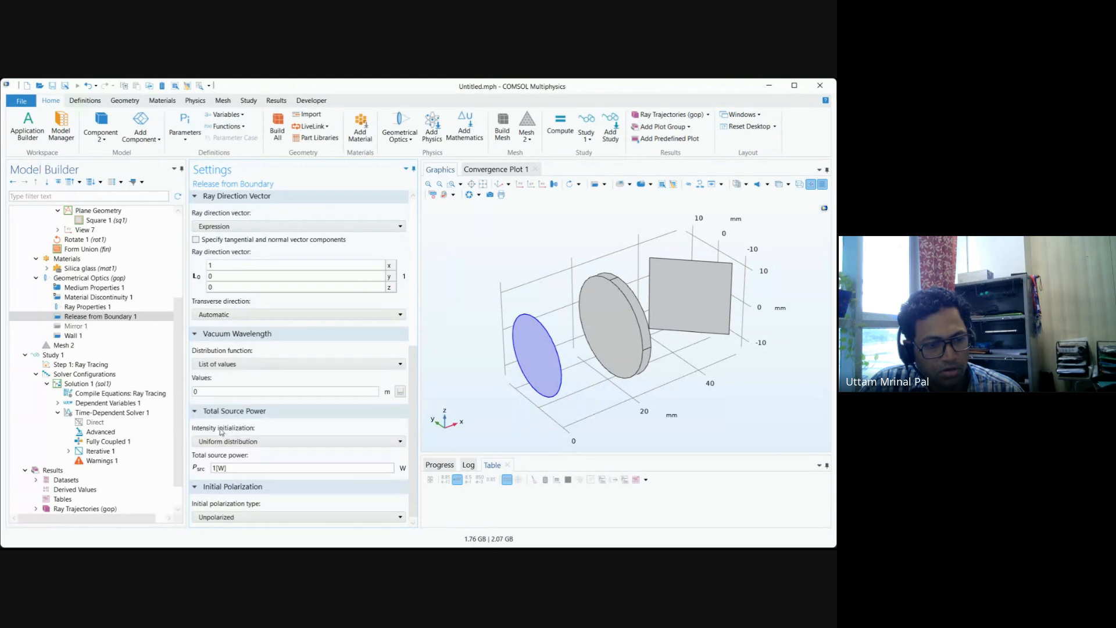
Define the released vacuum wavelengths as a range from 400[nm] to 700[nm] in steps of 10[nm], replacing the existing values.
click(400, 392)
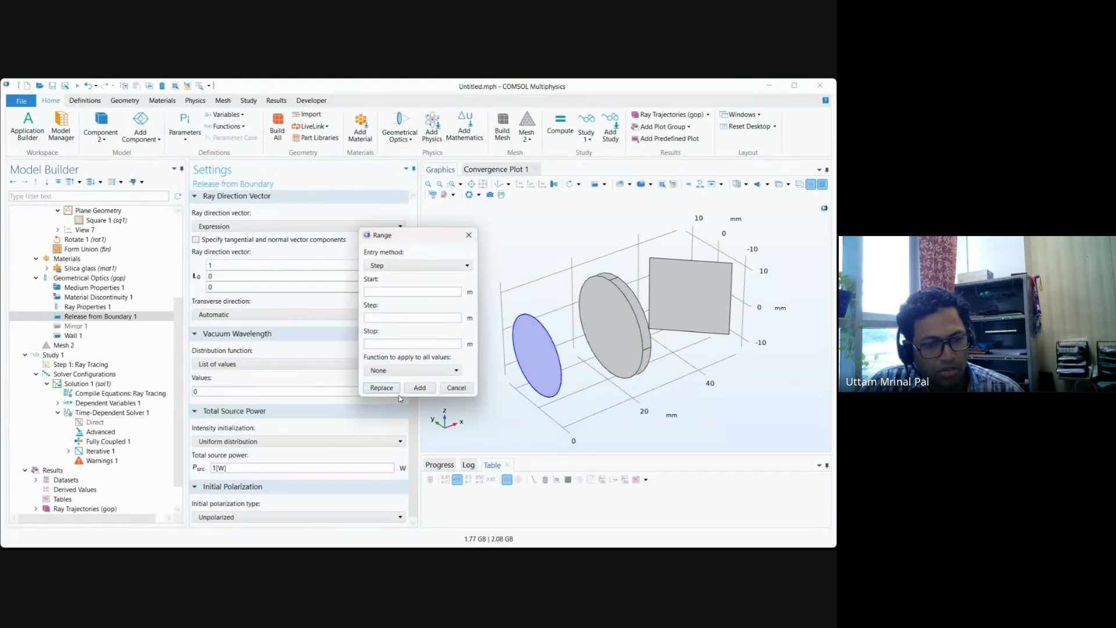
click(373, 292)
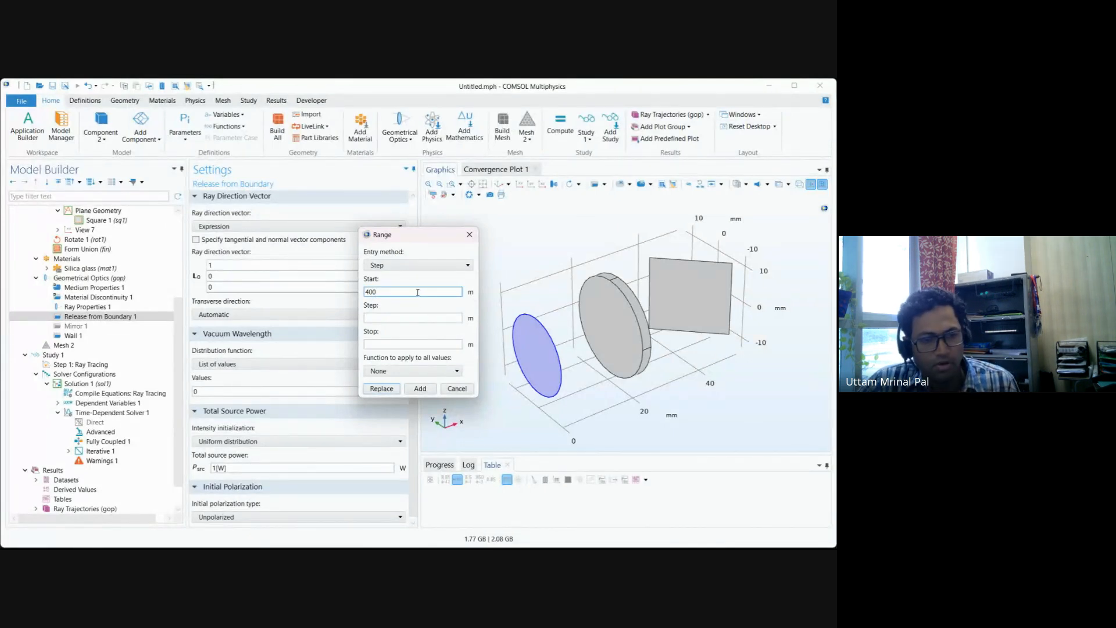
text(400[m)
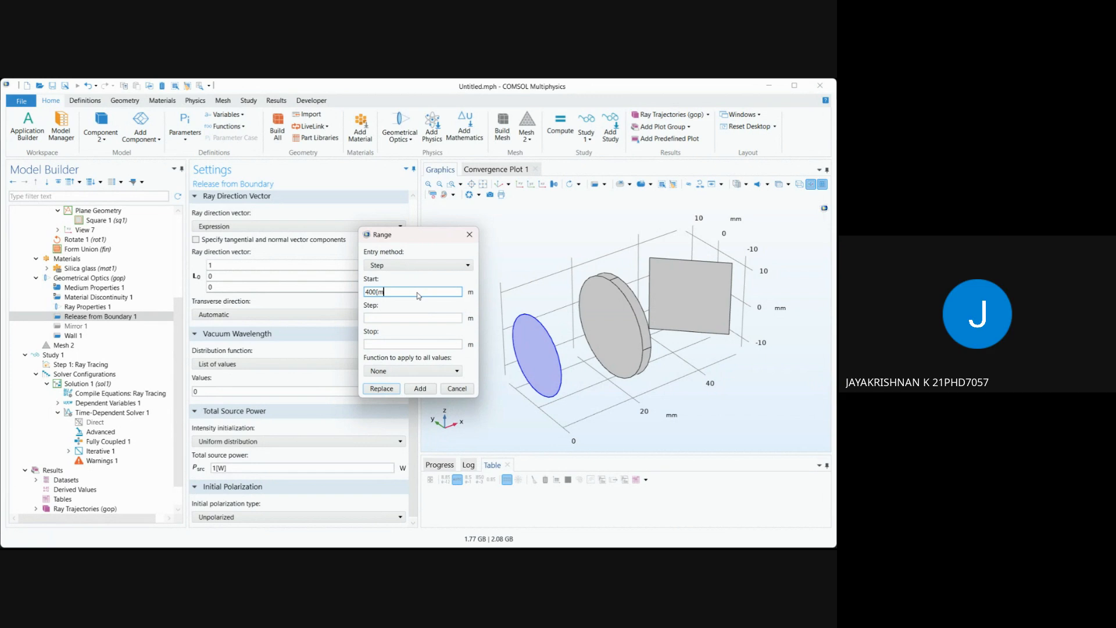
click(409, 319)
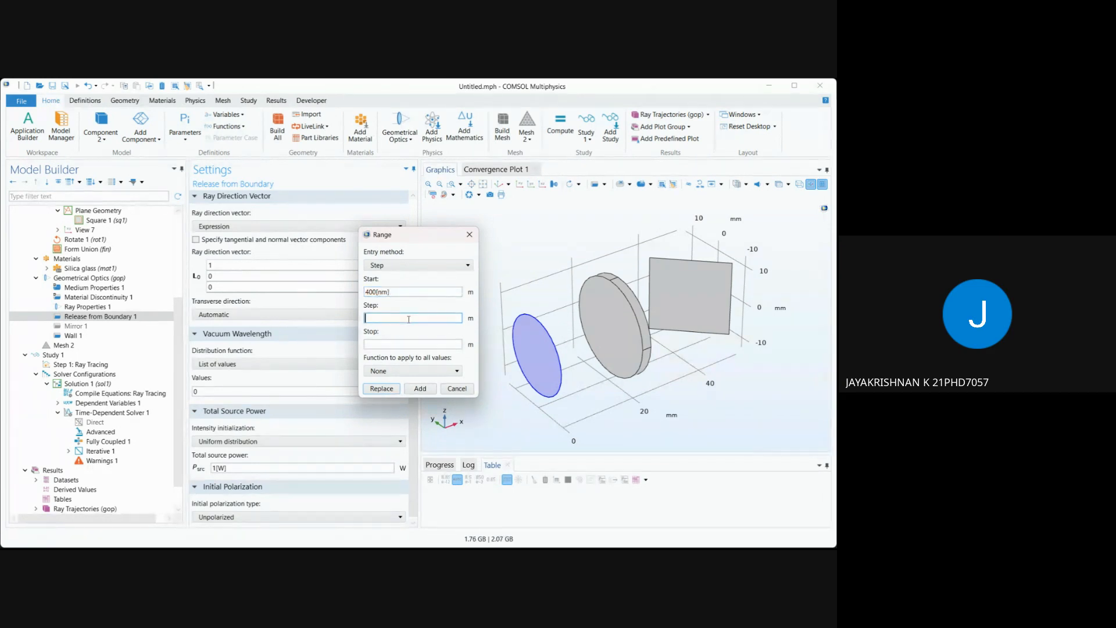
text(10[)
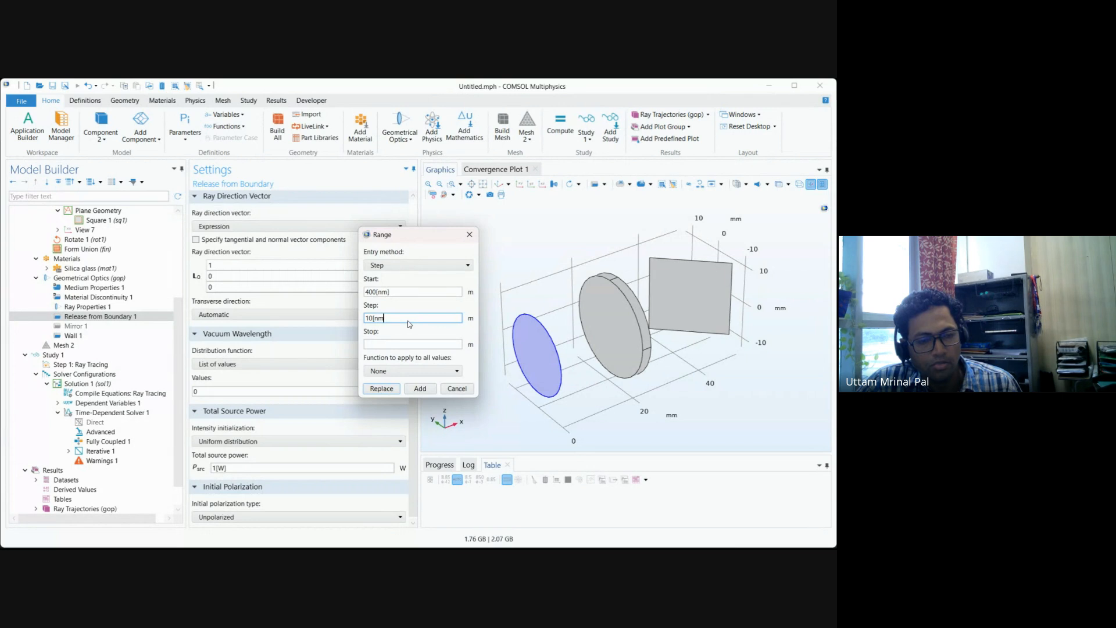
text(nm])
click(402, 344)
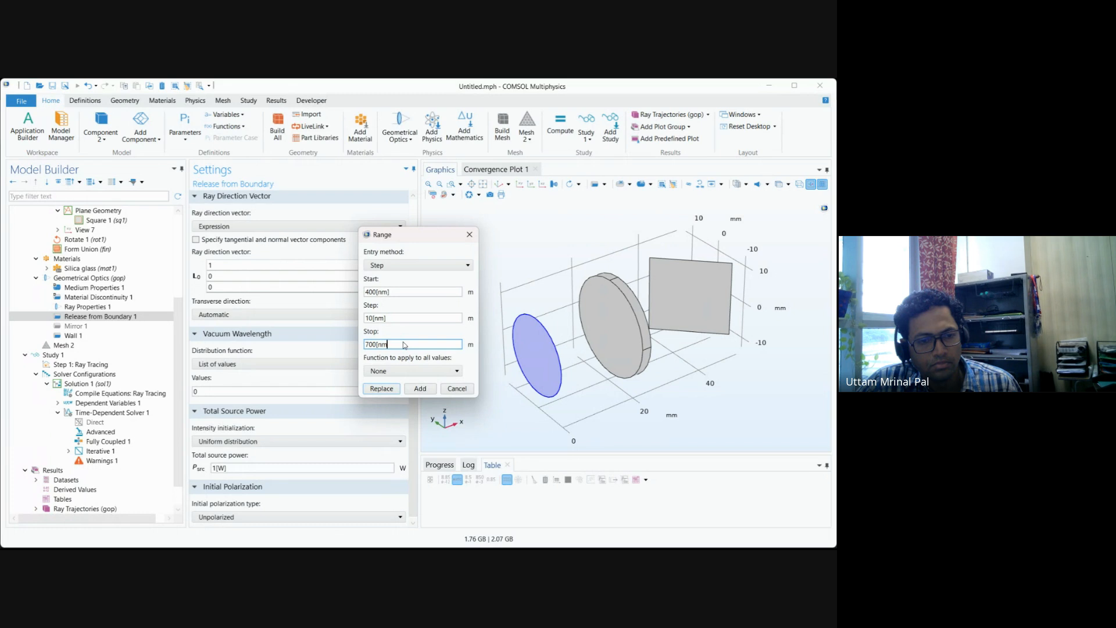
click(388, 390)
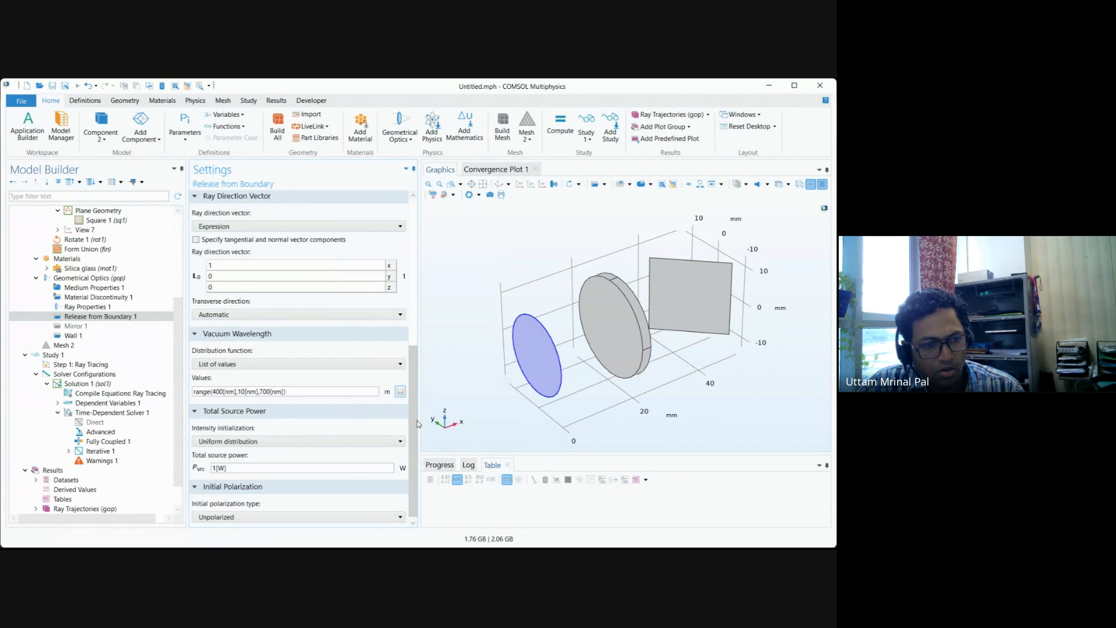
Compute Study 1 and fit the full ray trajectories plot in the view.
scroll(418, 424, down, 1)
click(93, 355)
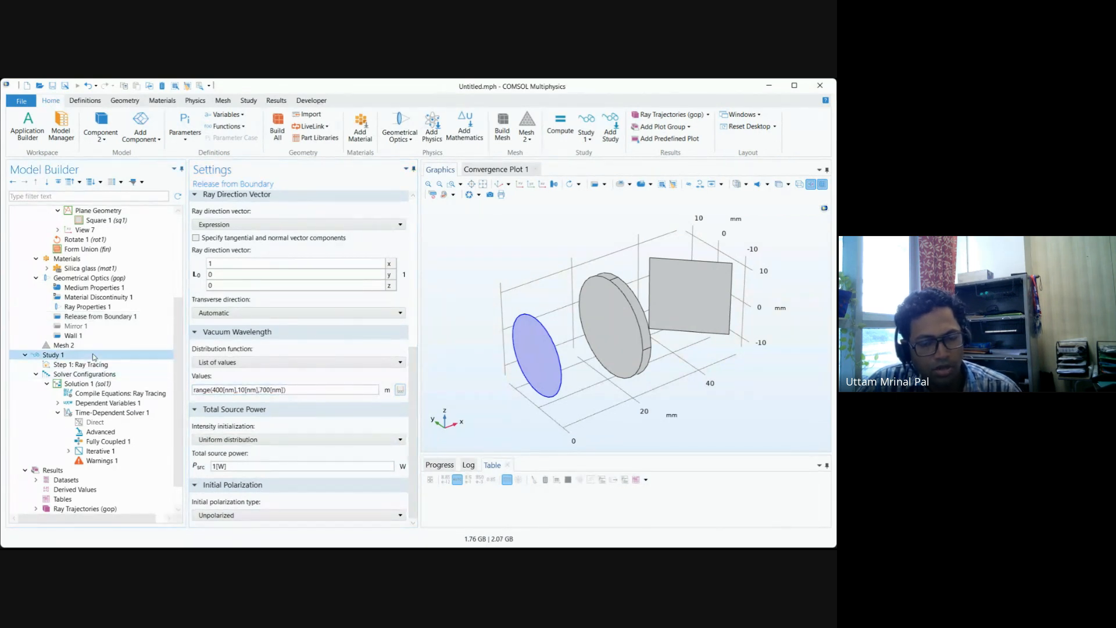
click(256, 196)
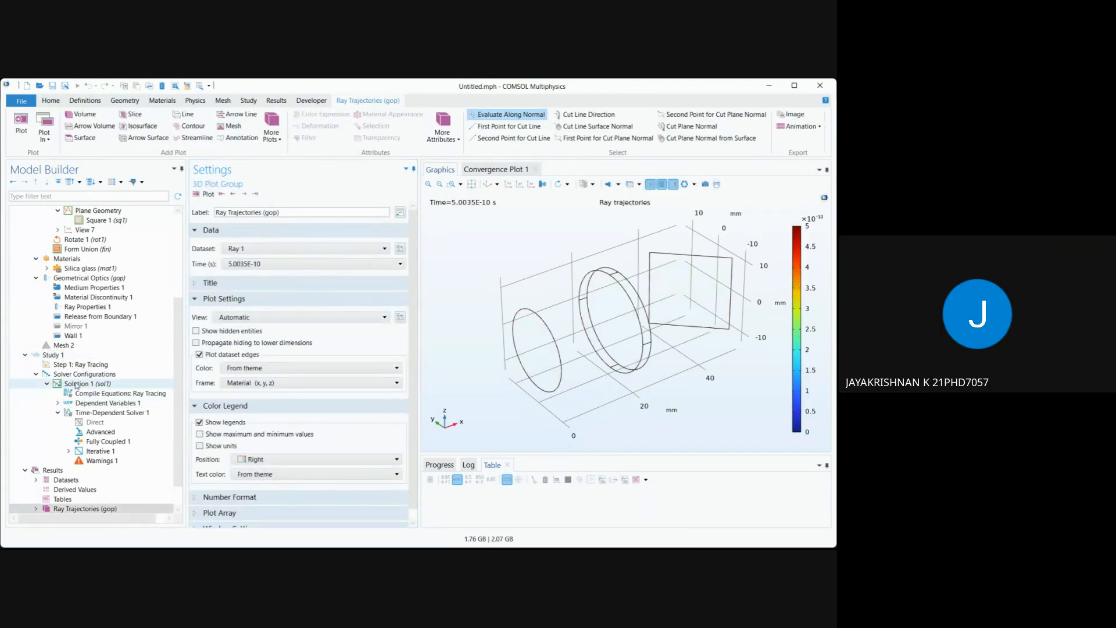
click(61, 356)
click(214, 194)
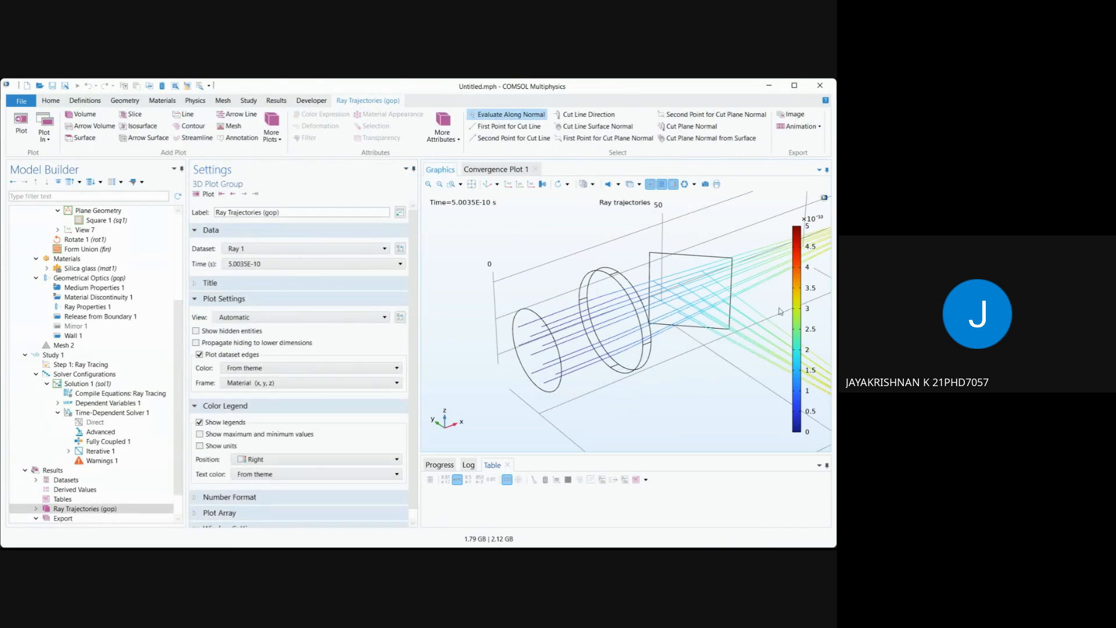
click(472, 184)
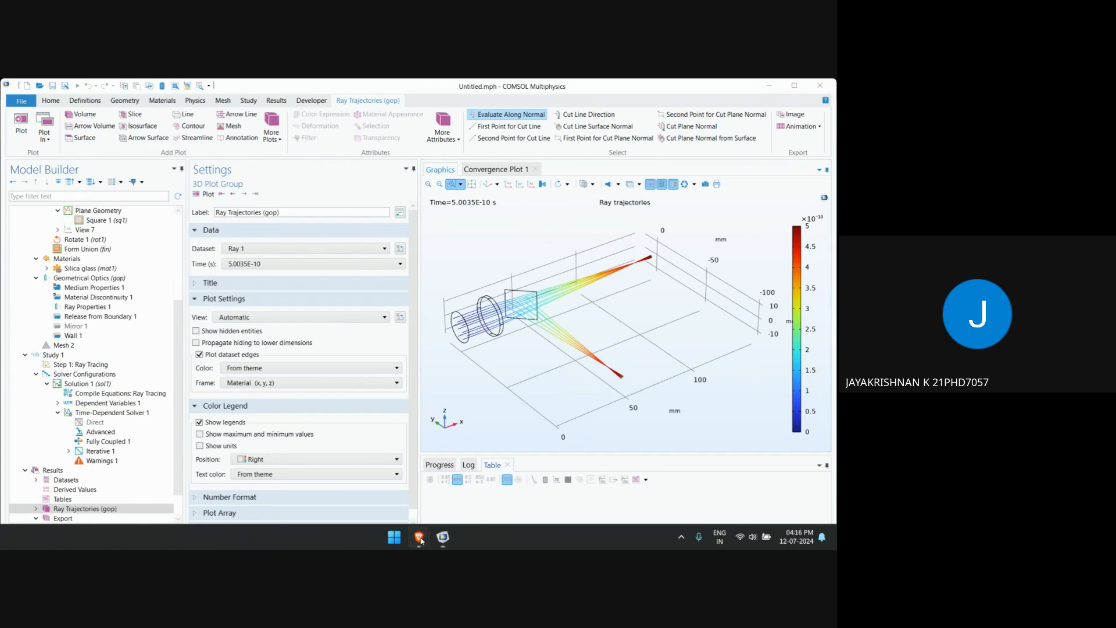
Return to the Google Meet call and end this screen presentation.
mouse_move(419, 537)
click(437, 509)
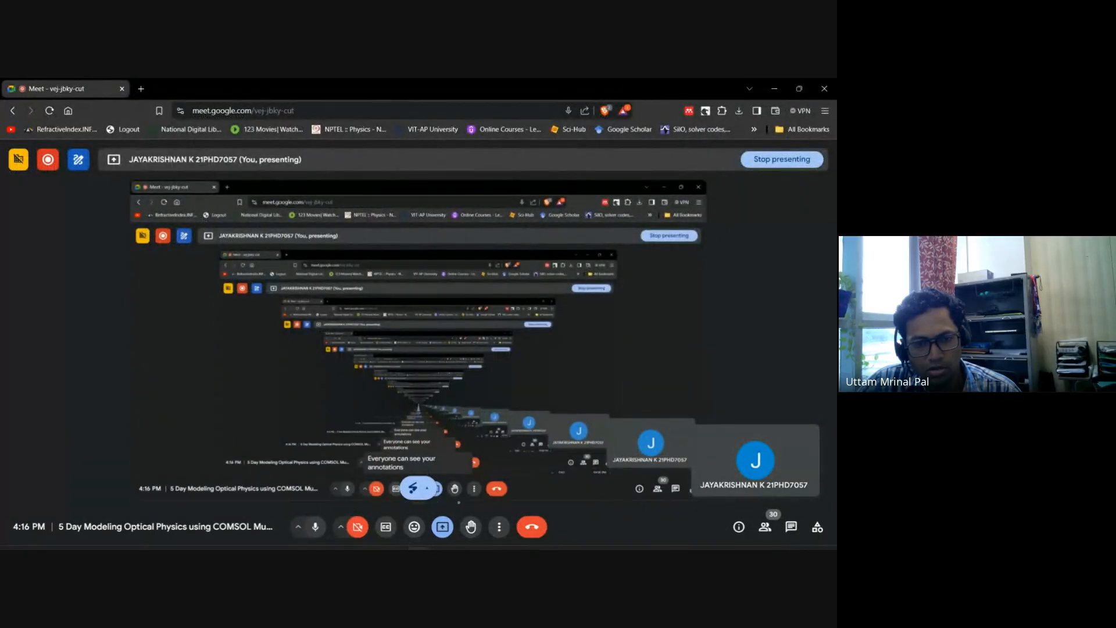
click(446, 525)
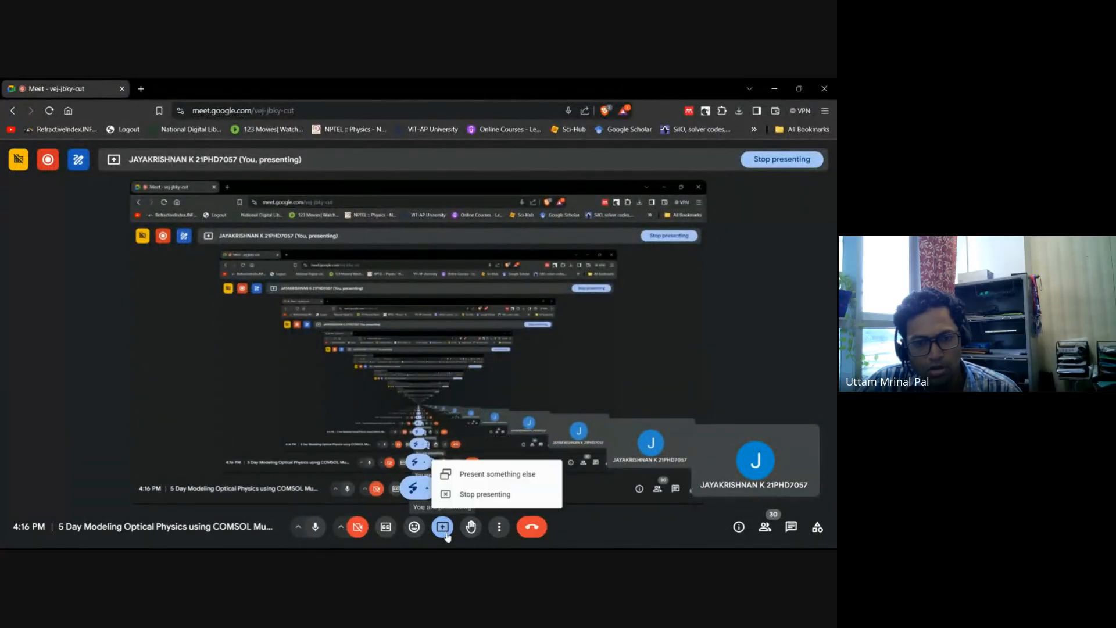
click(486, 491)
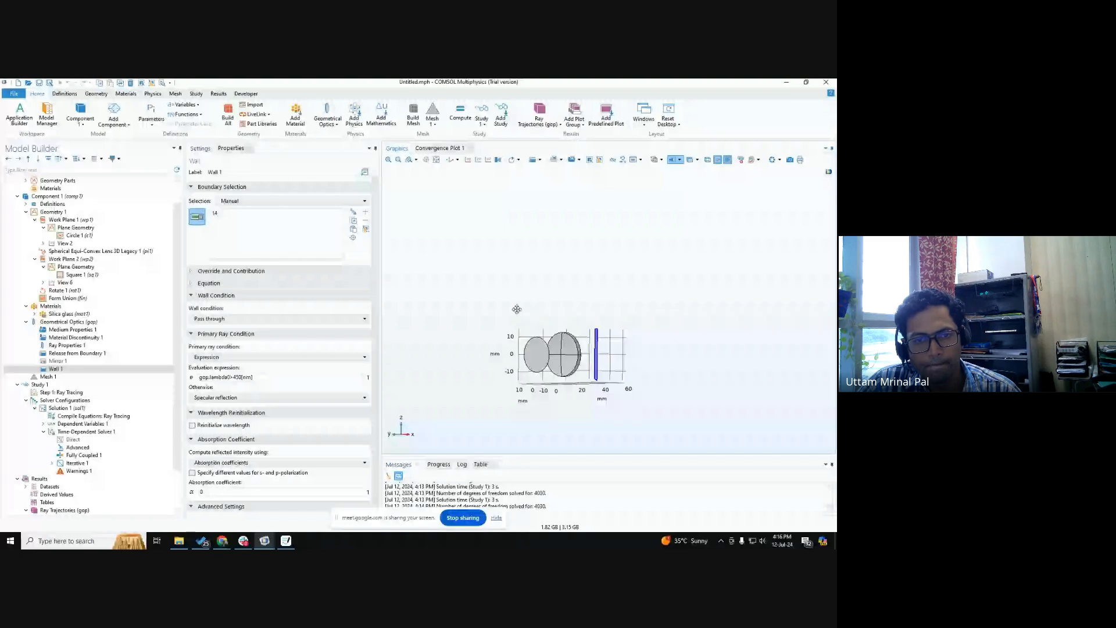
Inspect the release disc, lens and tilted wall plane in the default 3D view.
drag(516, 309, 544, 318)
click(450, 160)
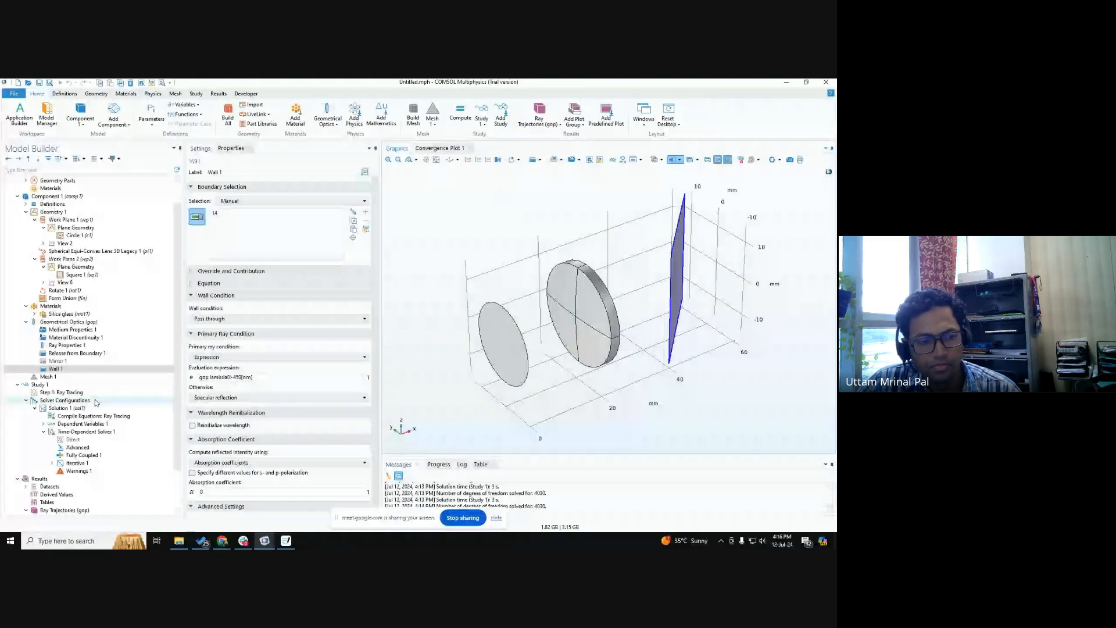
scroll(91, 405, down, 2)
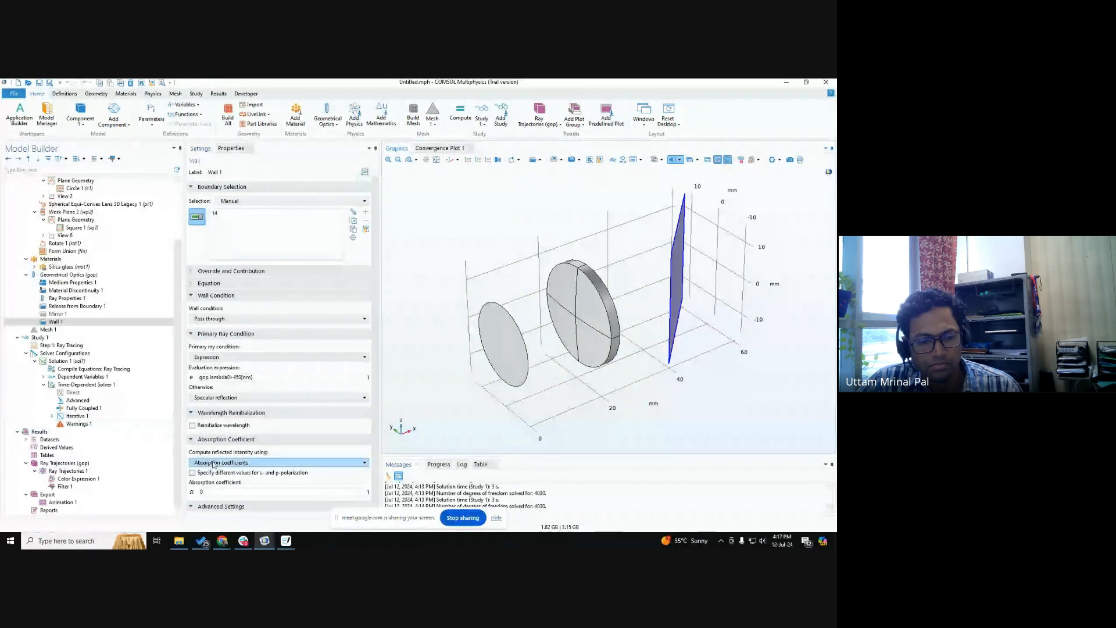
Check the Google Meet call window, minimize it, and examine the tilted Wall 1 boundary from another angle in COMSOL.
mouse_move(222, 540)
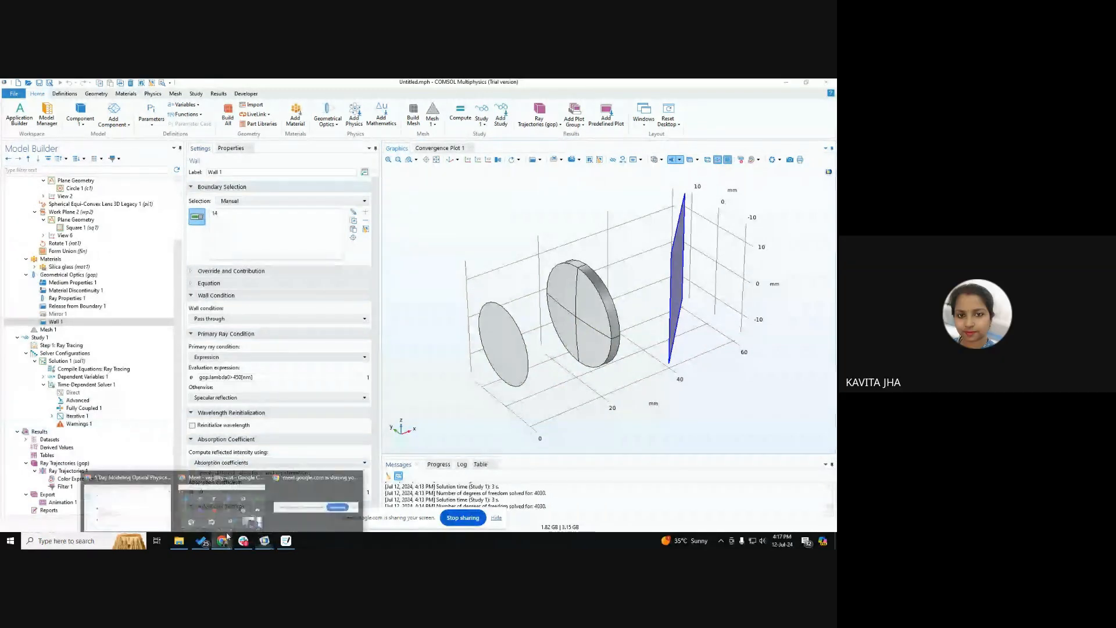
click(218, 512)
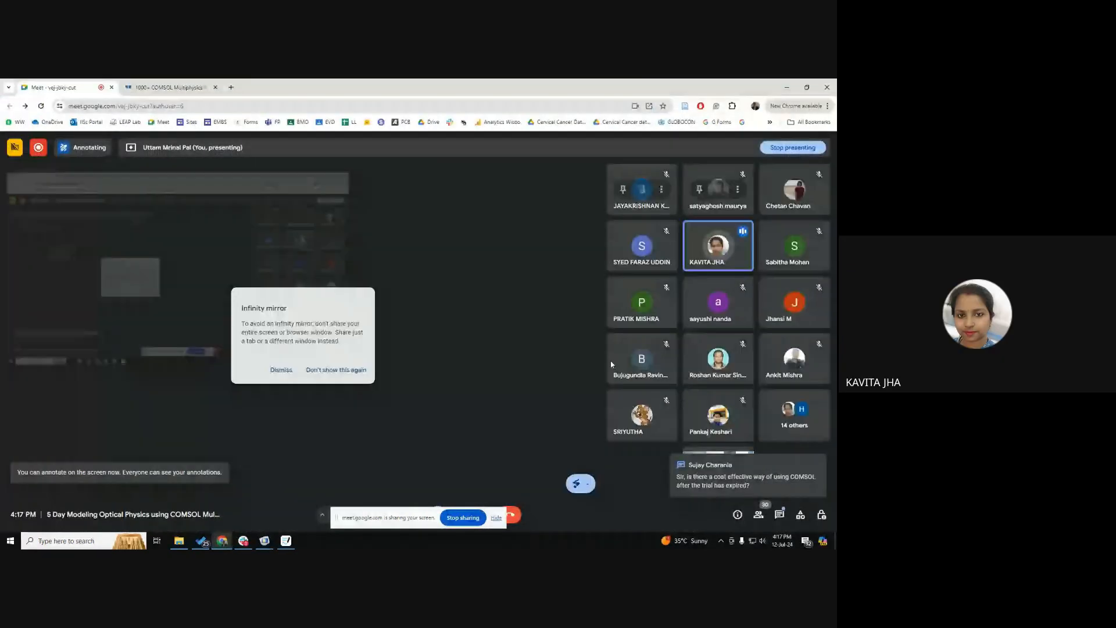
click(787, 87)
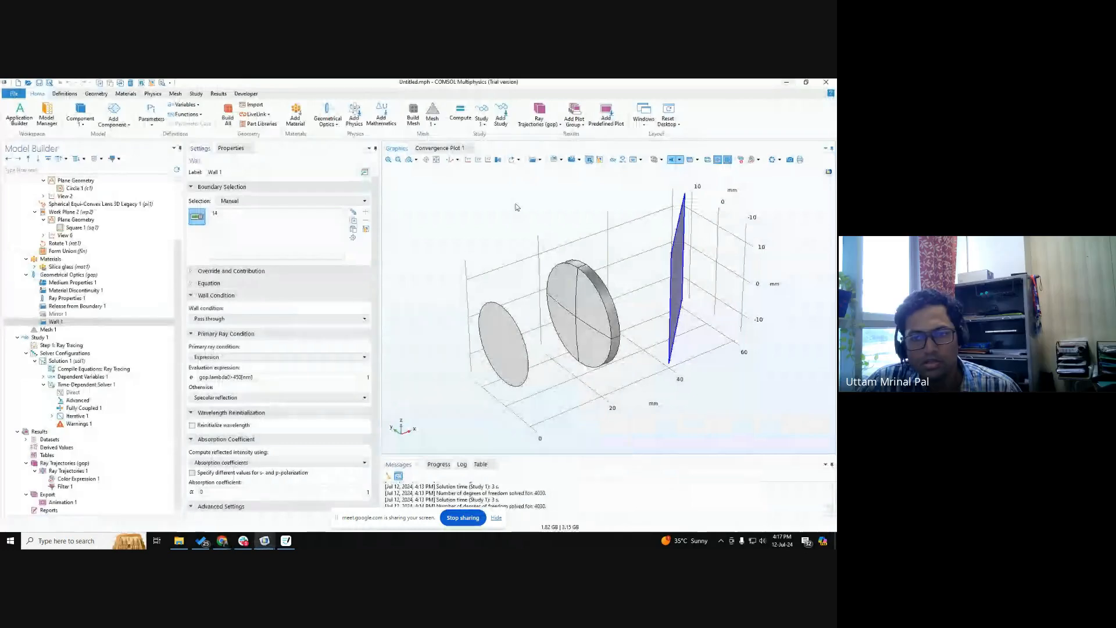
mouse_move(676, 271)
mouse_down()
mouse_move(688, 267)
mouse_move(670, 286)
mouse_up()
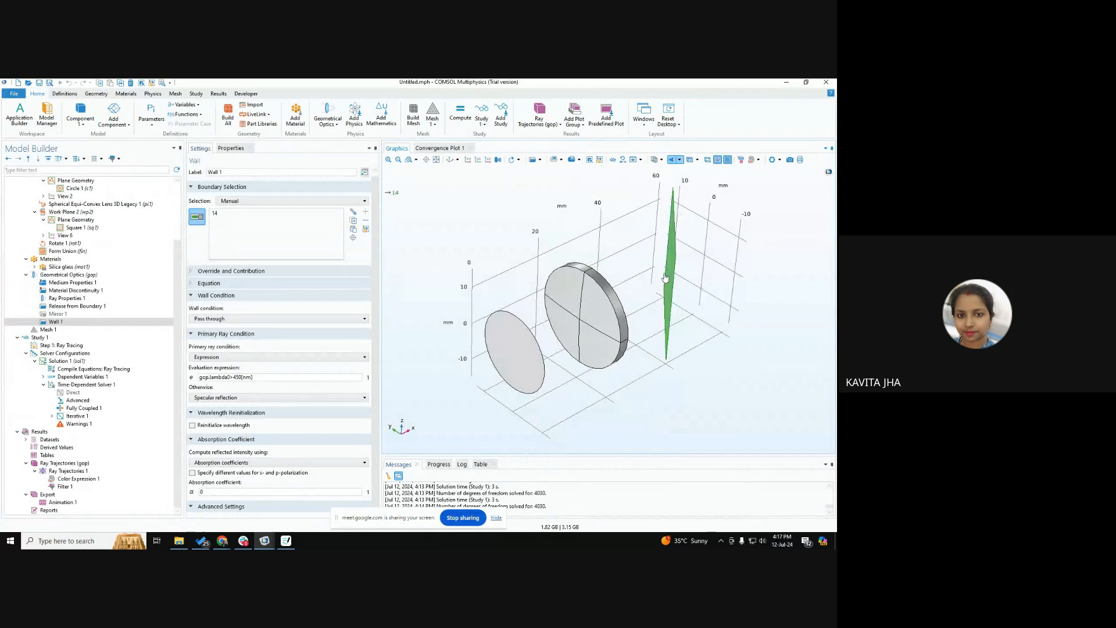
scroll(645, 297, down, 4)
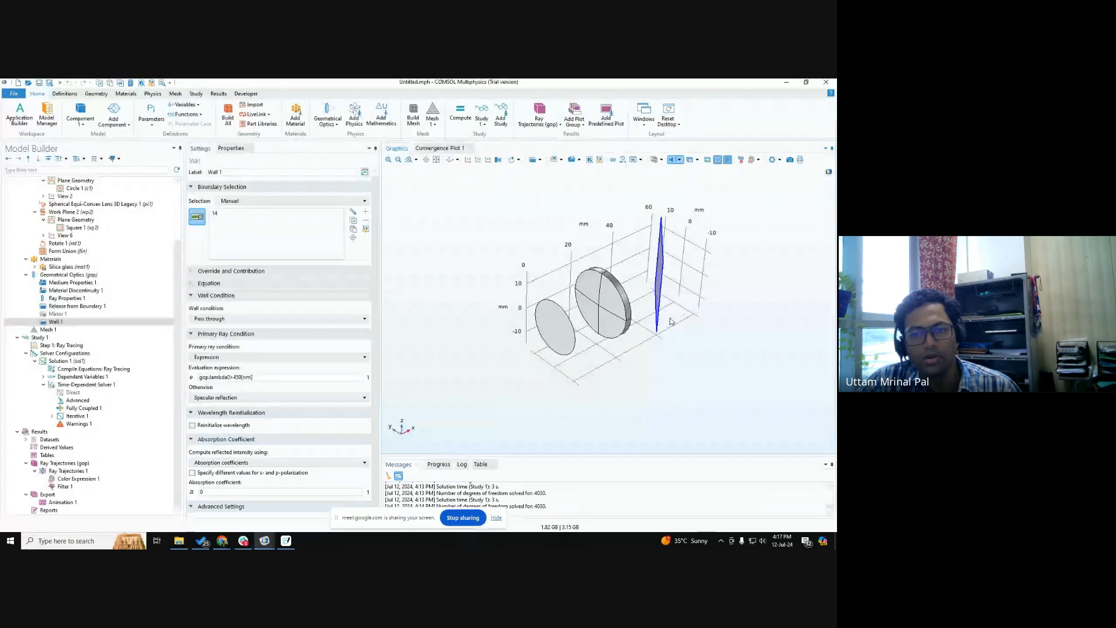
Hide the screen-sharing notice and examine the Wall 1 settings together with the lens and tilted plane from a wider angle.
drag(681, 317, 661, 302)
scroll(658, 308, down, 3)
right_drag(626, 363, 605, 393)
drag(605, 393, 574, 416)
click(495, 518)
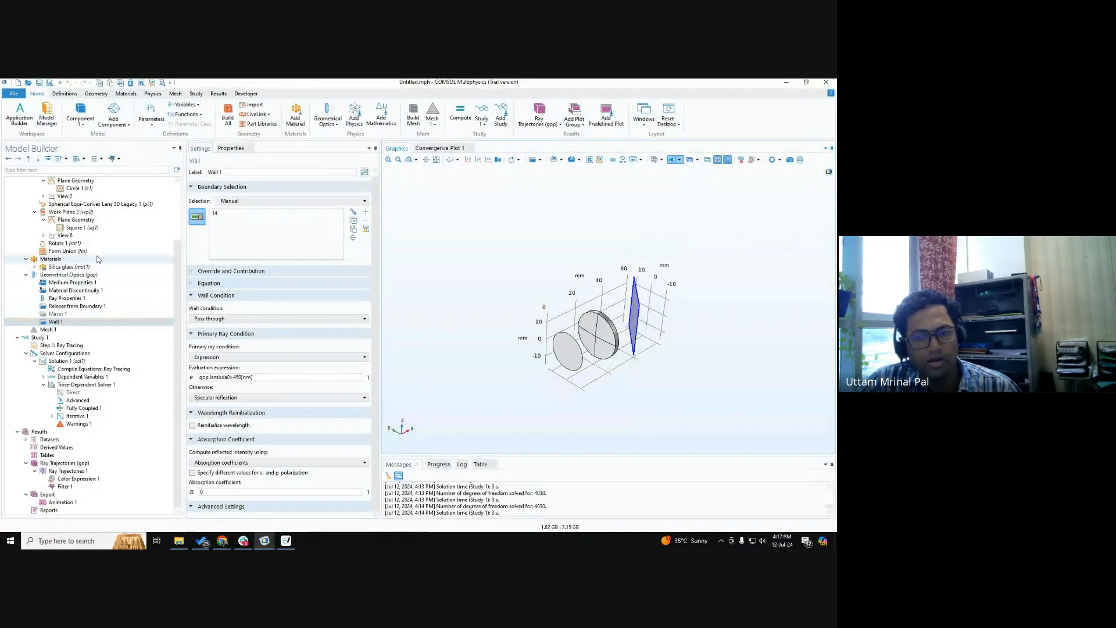
click(68, 323)
key(ctrl)
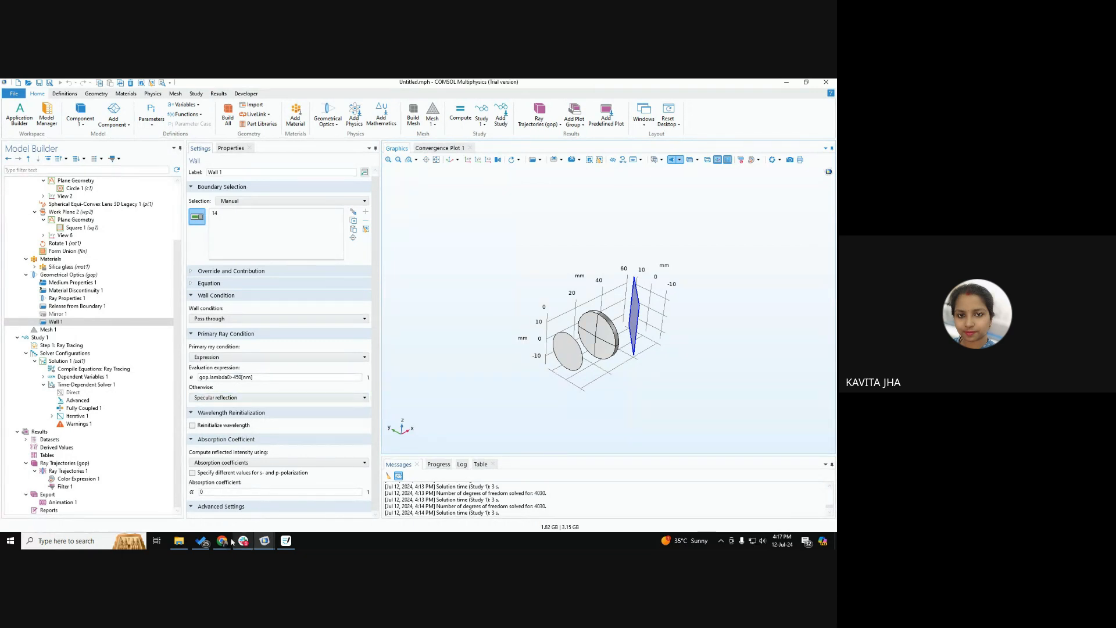
Read the in-call messages in the Google Meet call, then return to COMSOL and view the tilted plane from another angle.
mouse_move(222, 540)
click(233, 497)
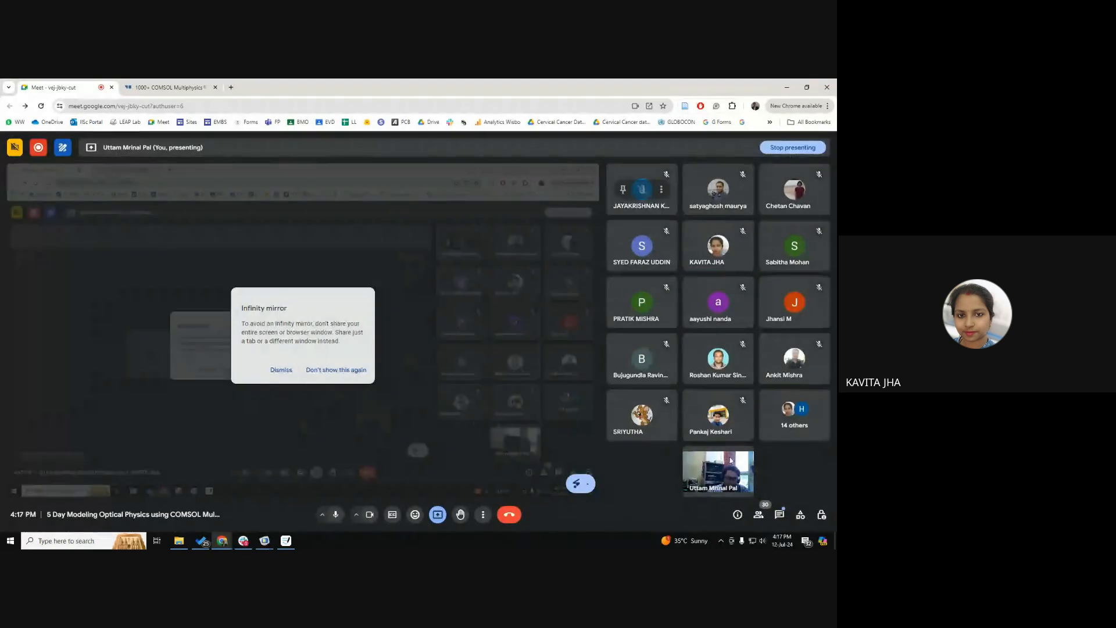
click(779, 515)
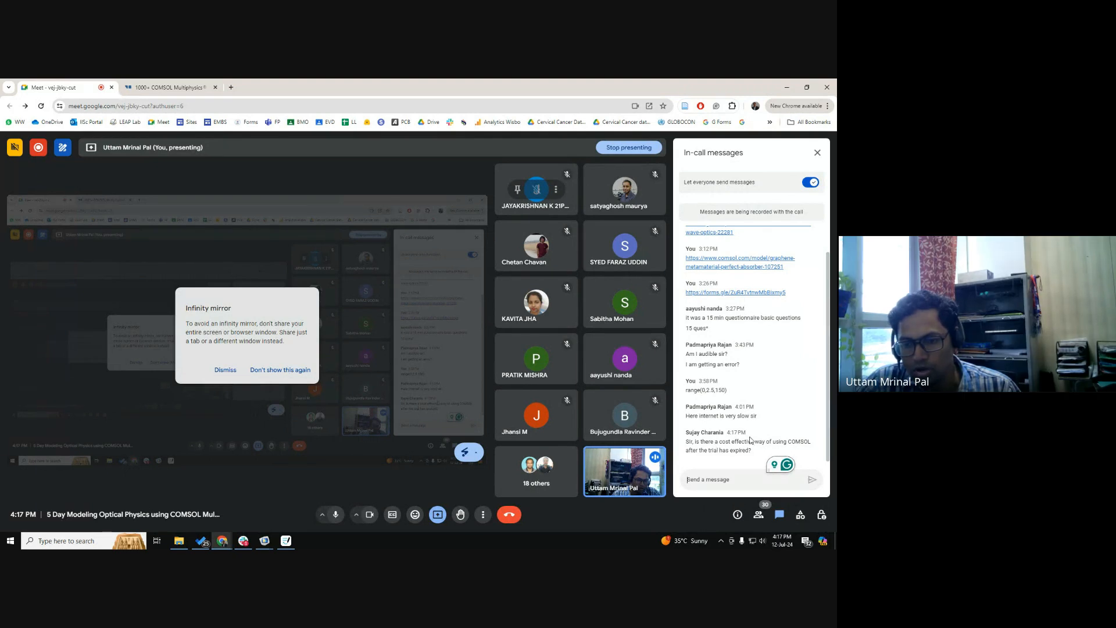
key(alt+Tab)
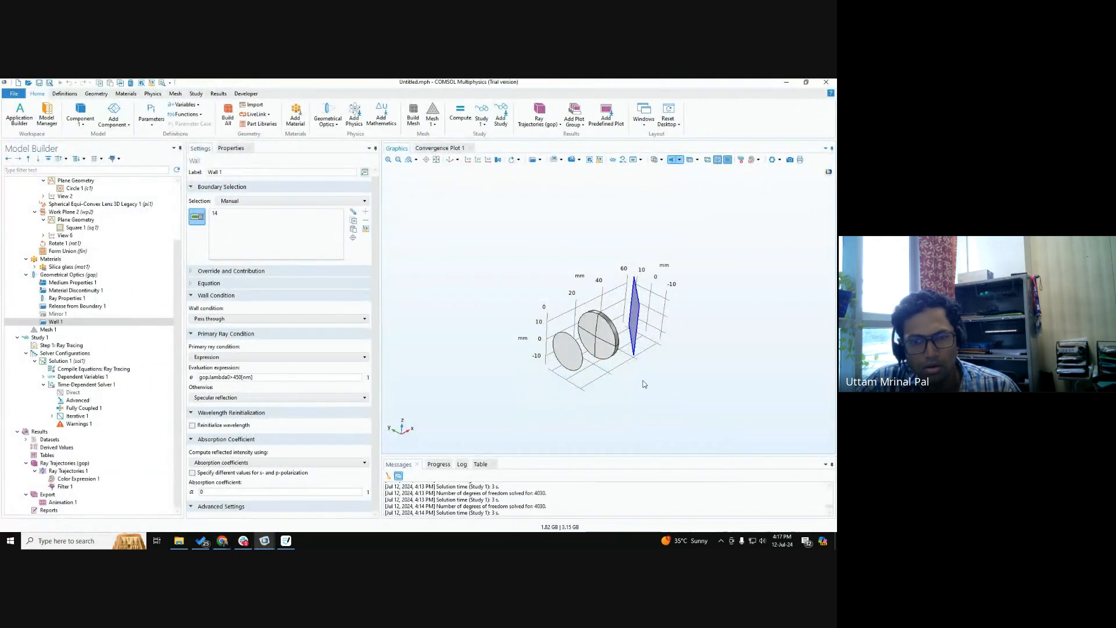
drag(644, 384, 658, 403)
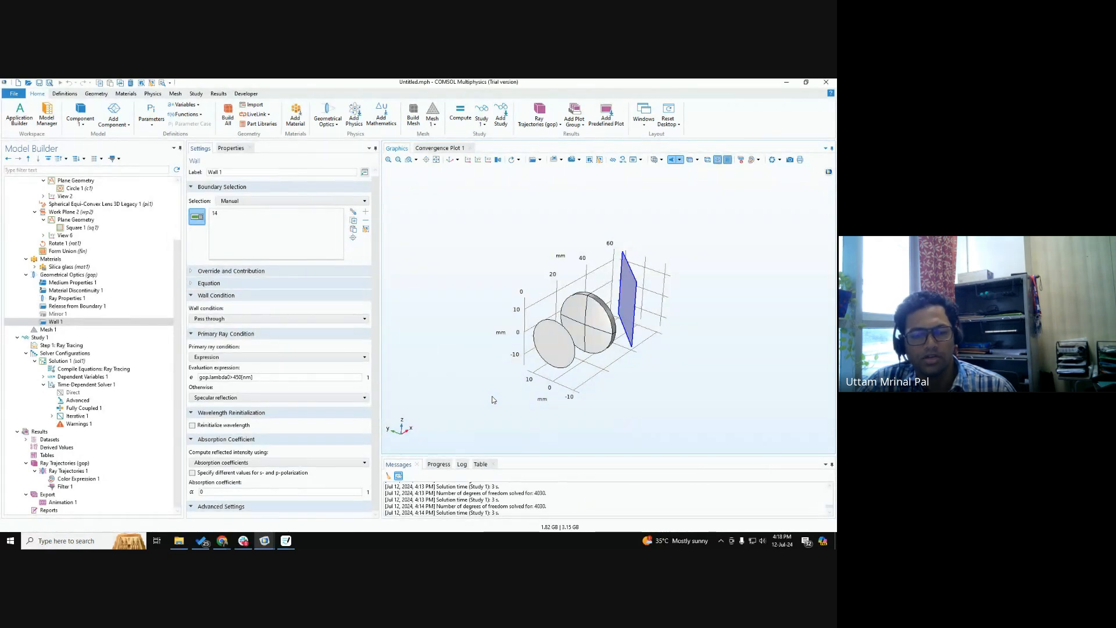
Switch to the Google Meet call and open the presentation options to stop sharing the screen.
mouse_move(223, 541)
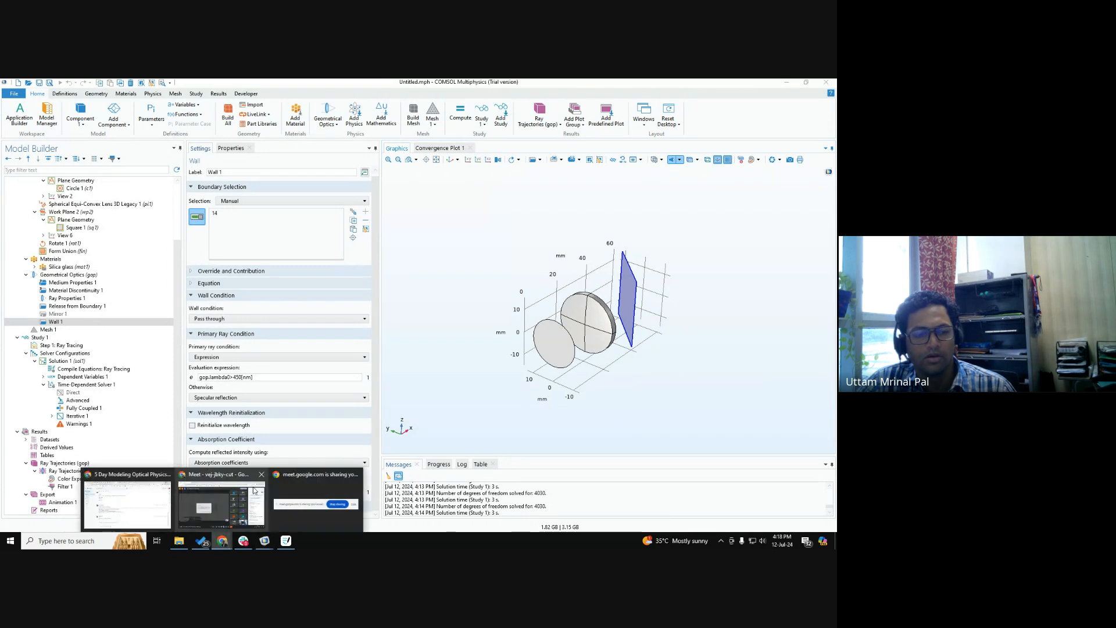
click(247, 499)
click(438, 514)
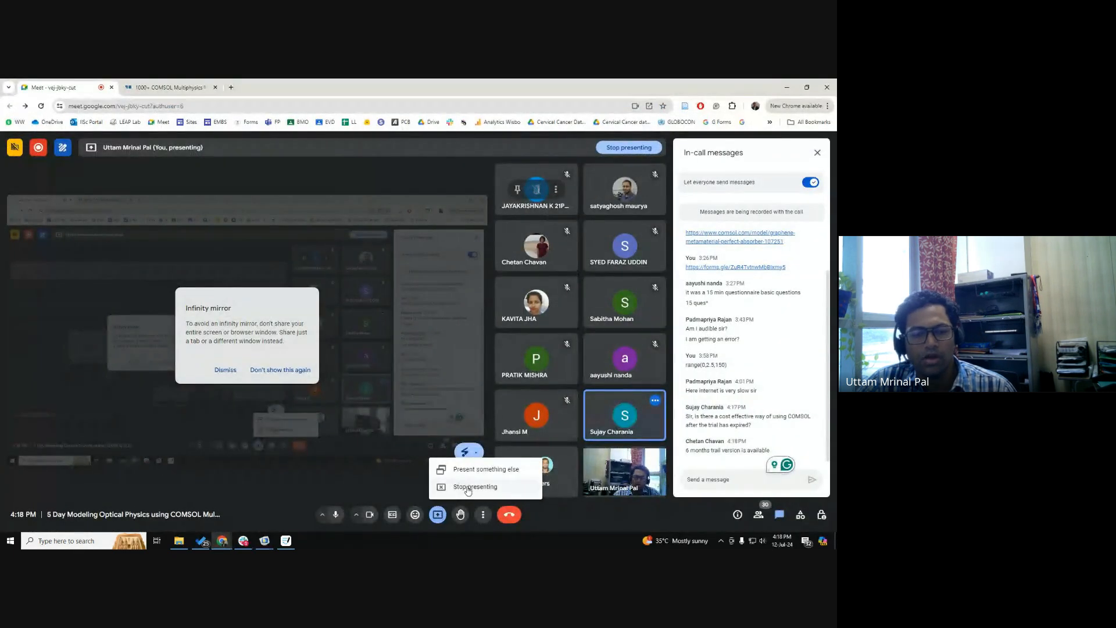
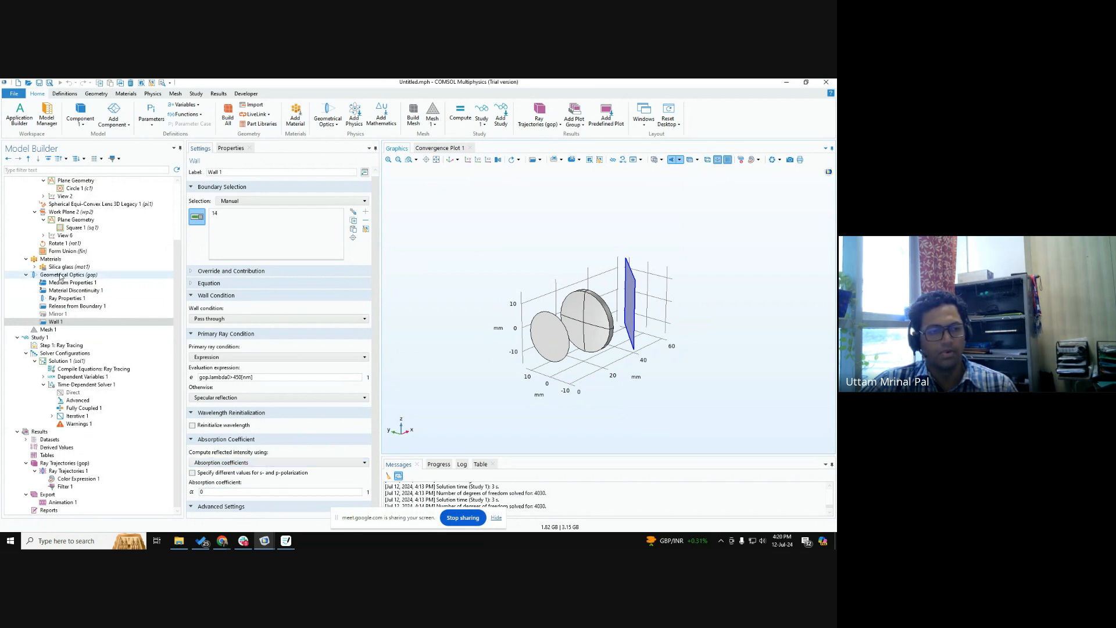
Disable Wall 1 and add a second Wall condition to Geometrical Optics on the tilted plane, boundary 14.
right_click(71, 323)
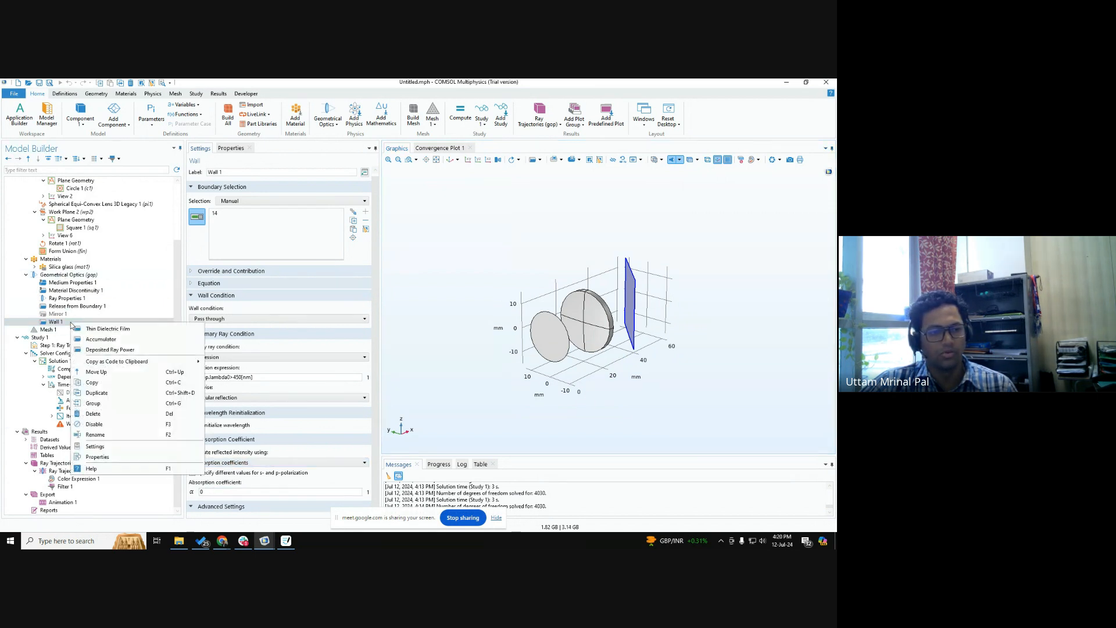
click(104, 424)
click(67, 274)
right_click(68, 275)
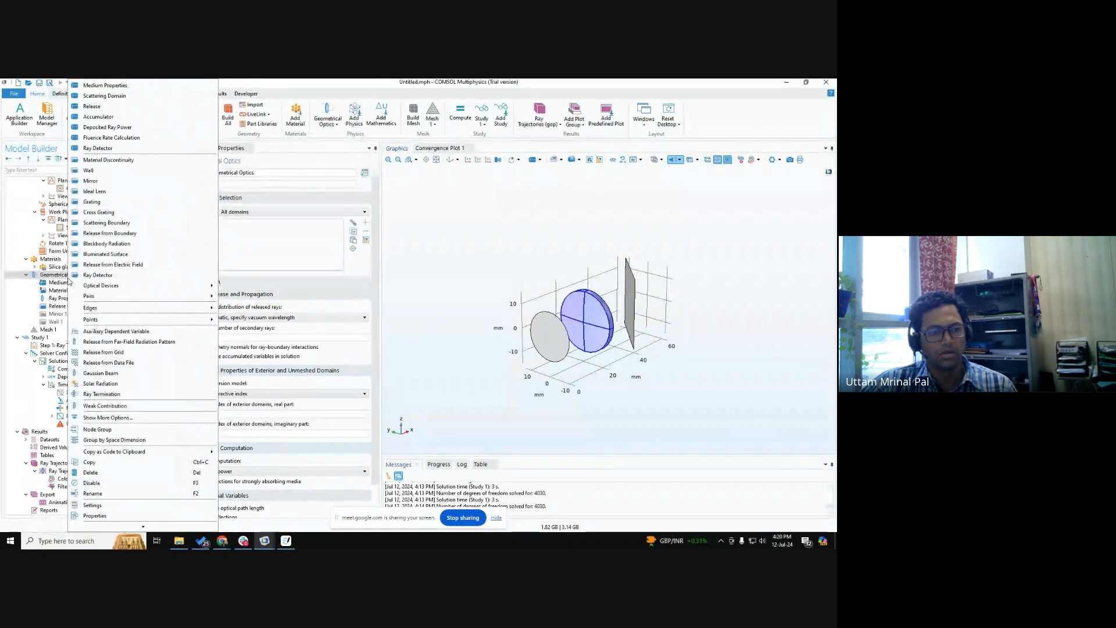
click(88, 170)
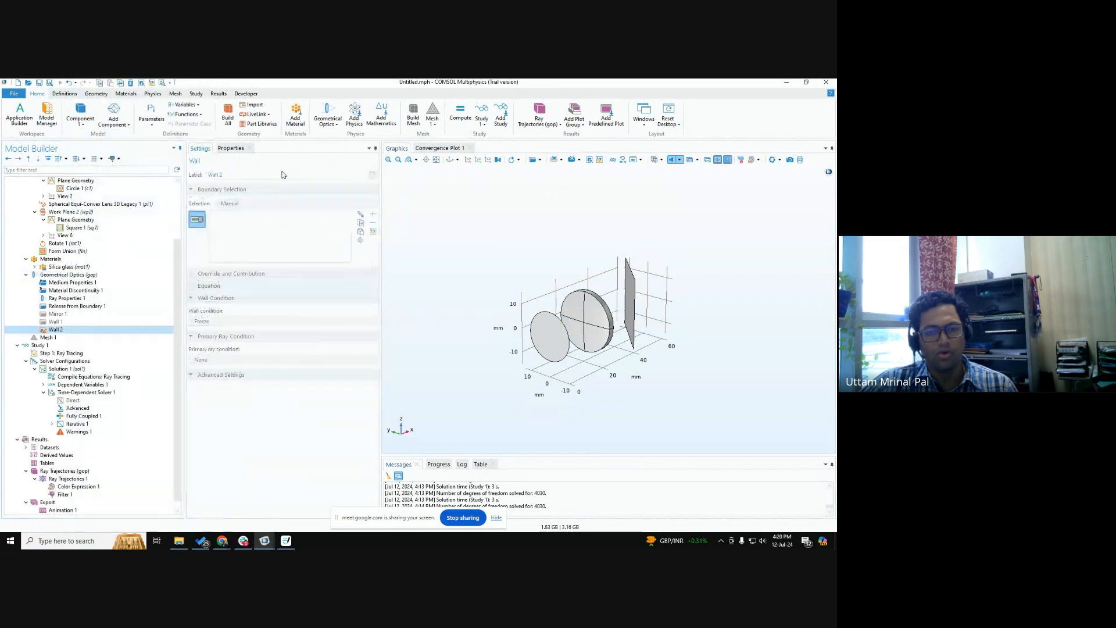
click(634, 297)
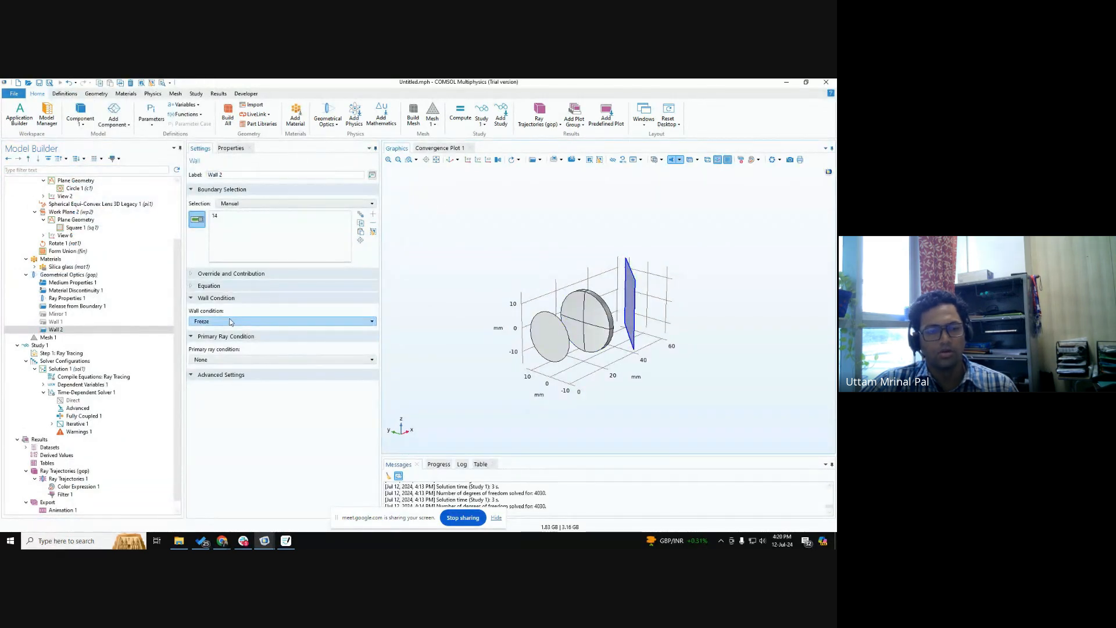
Set Wall 2's wall condition to Pass through and its primary ray condition to Expression.
click(231, 322)
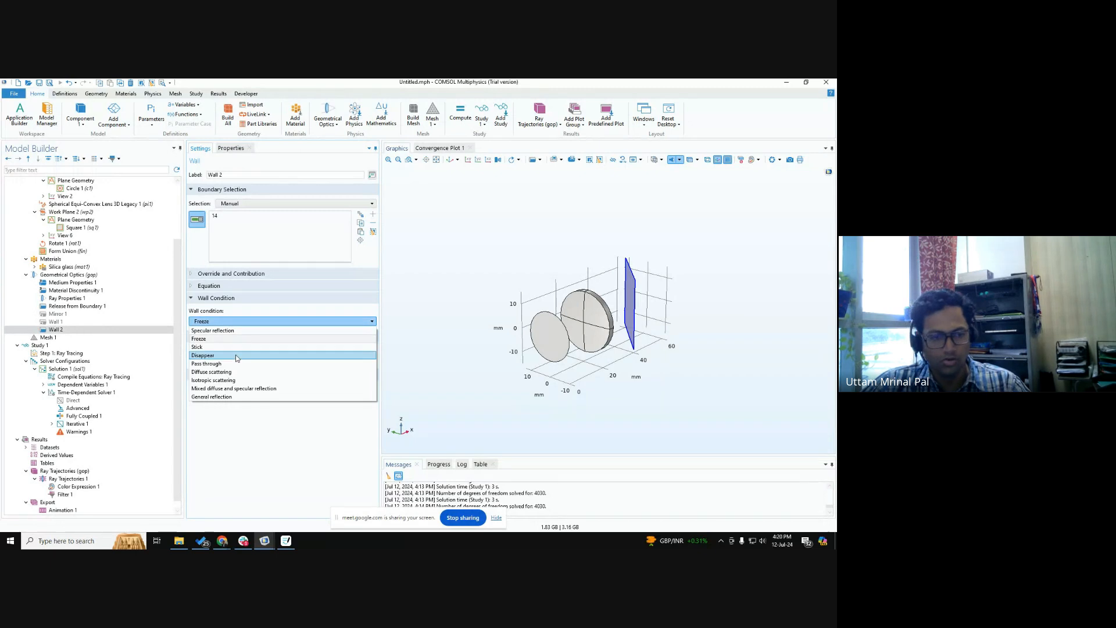
click(231, 364)
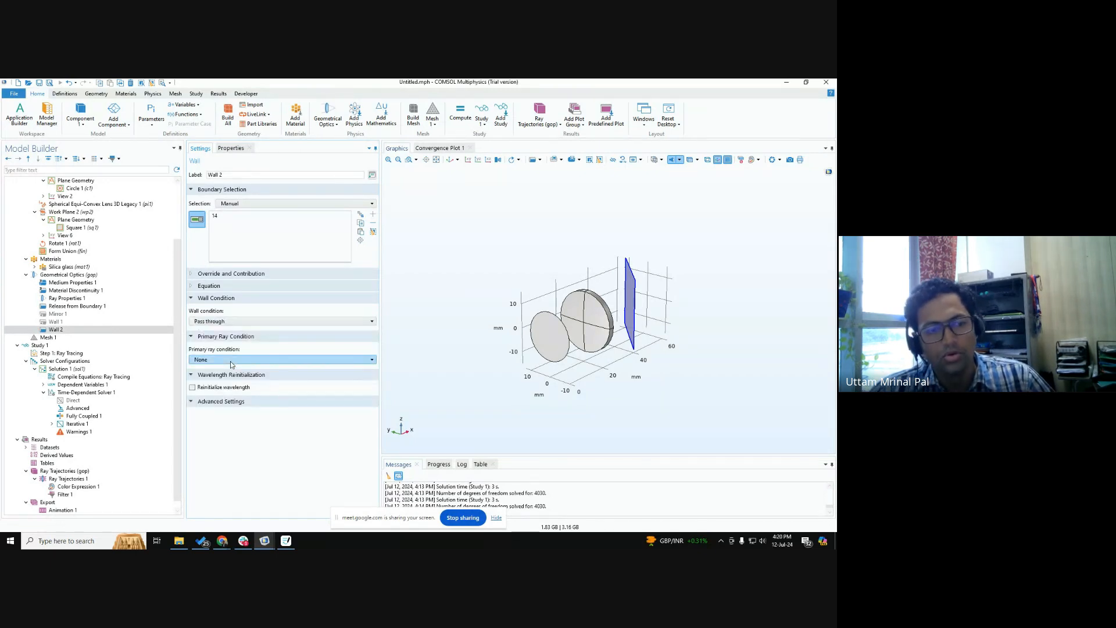
click(231, 360)
click(232, 388)
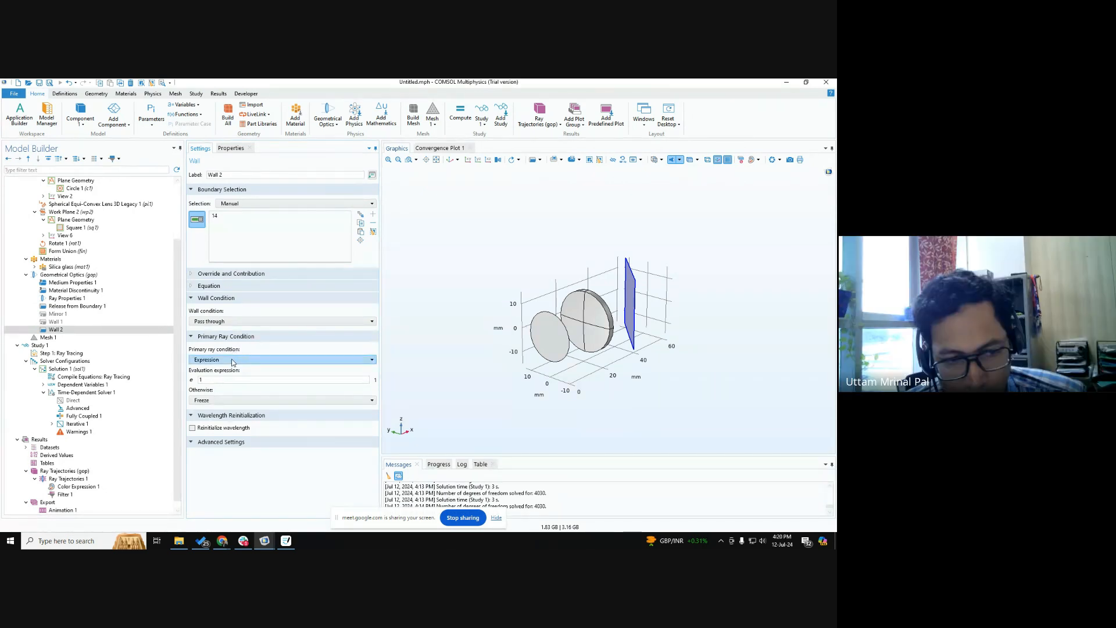
Try the General reflection and then the Mixed diffuse and specular reflection wall conditions on Wall 2.
click(217, 321)
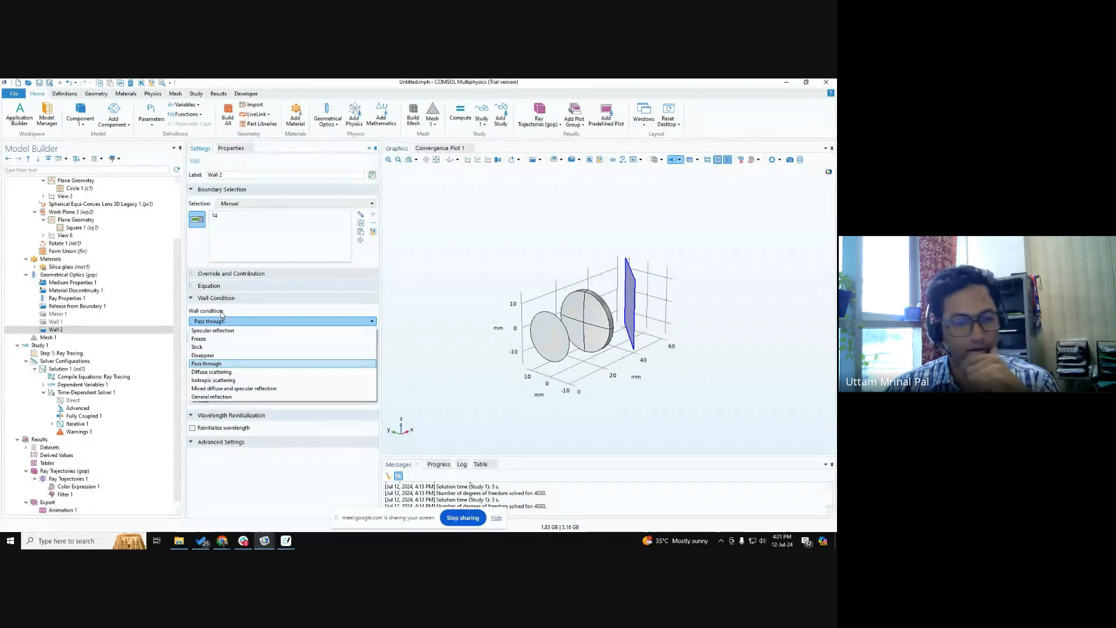
click(229, 396)
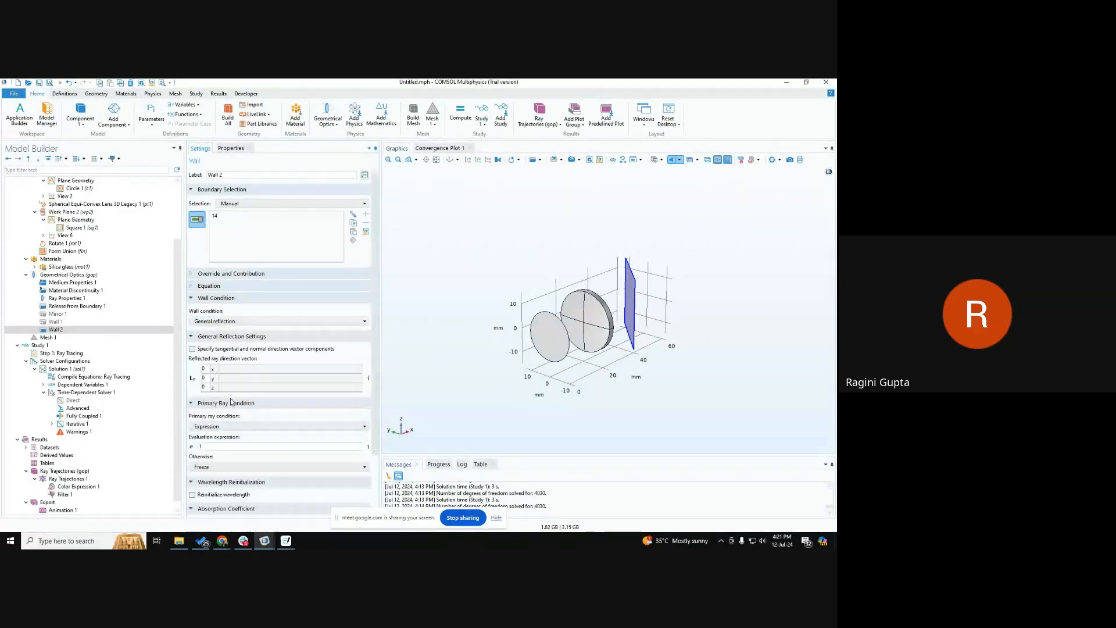
click(231, 321)
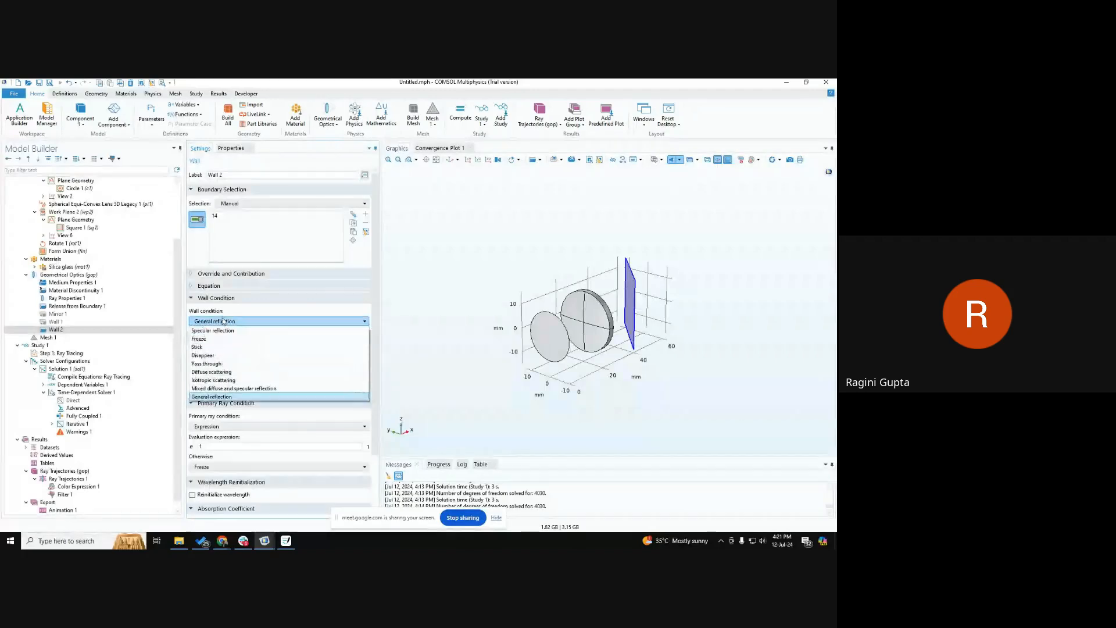
click(232, 388)
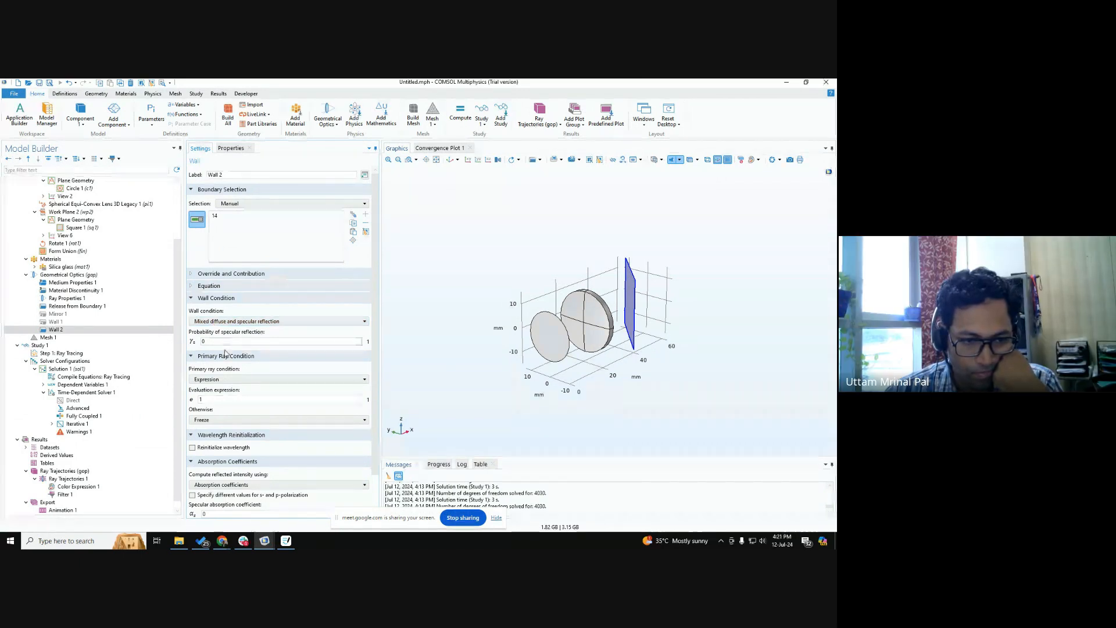
scroll(243, 419, down, 2)
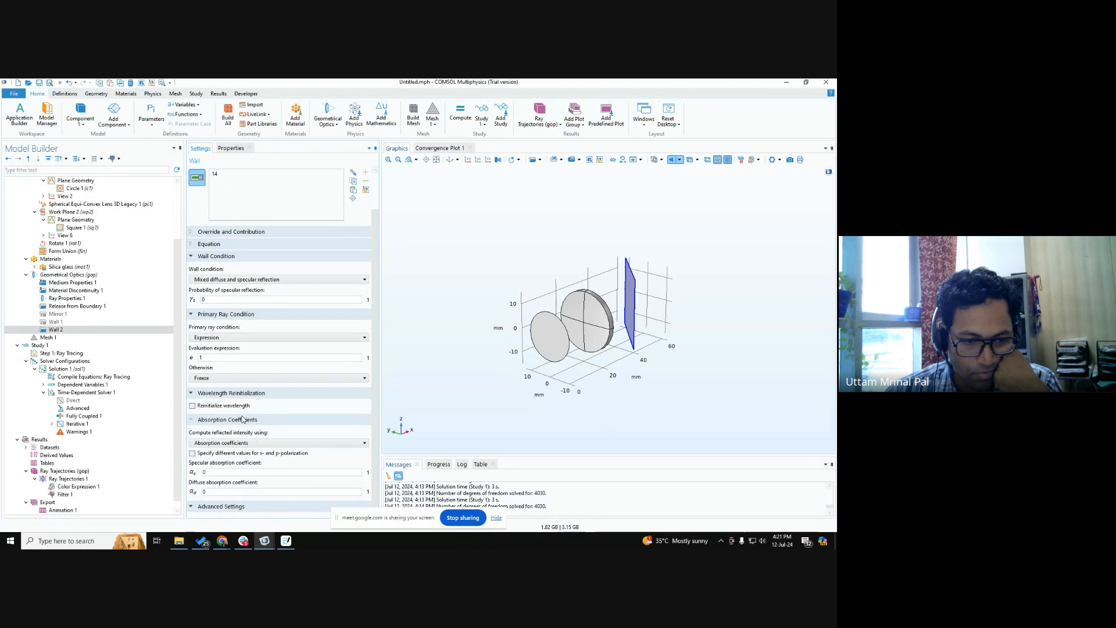
scroll(243, 418, up, 1)
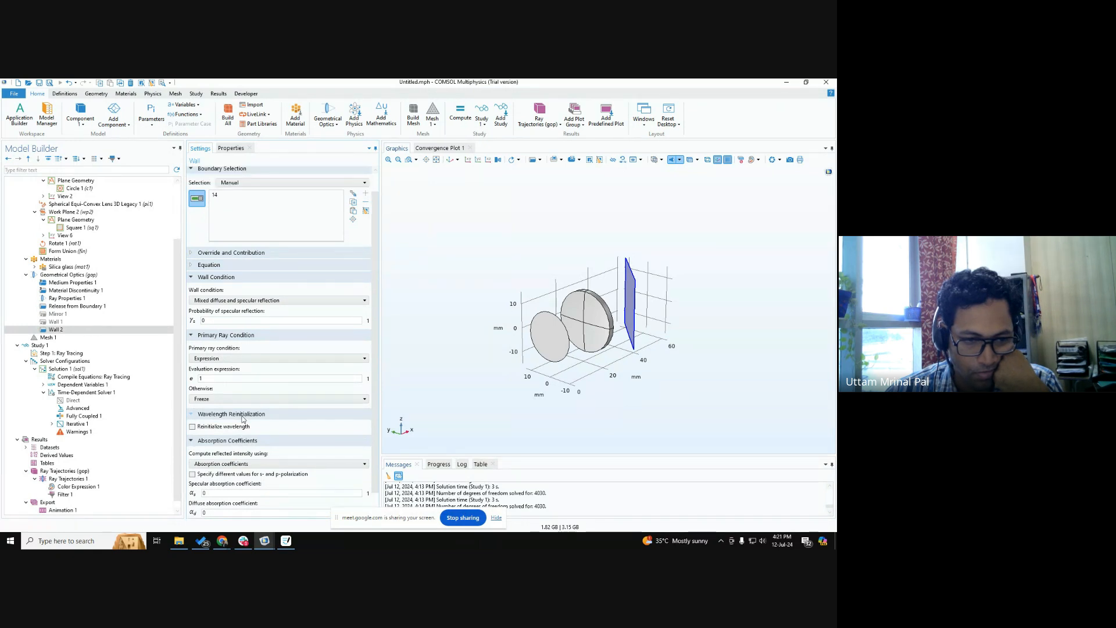
Set Wall 2's wall condition to Specular reflection and its primary ray evaluation expression to 0.5.
click(232, 301)
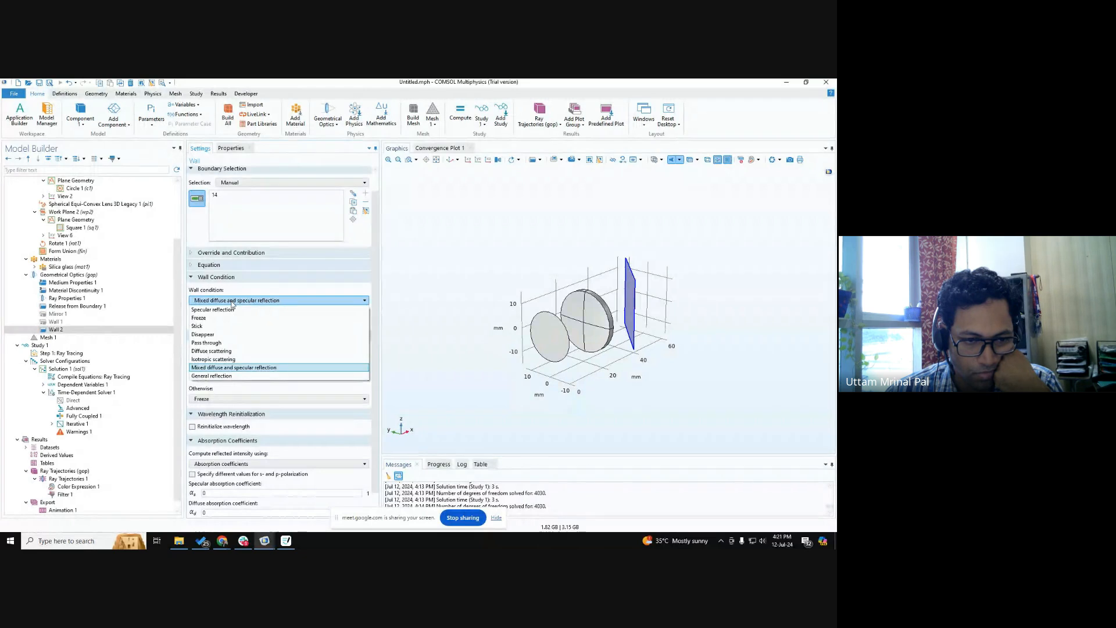
click(226, 310)
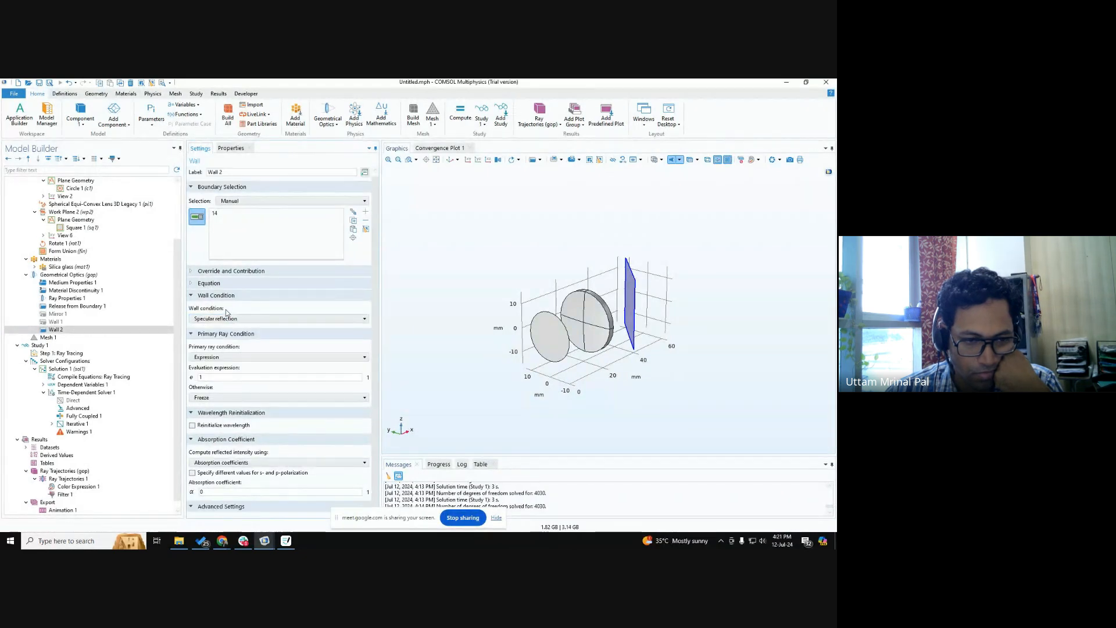
click(239, 357)
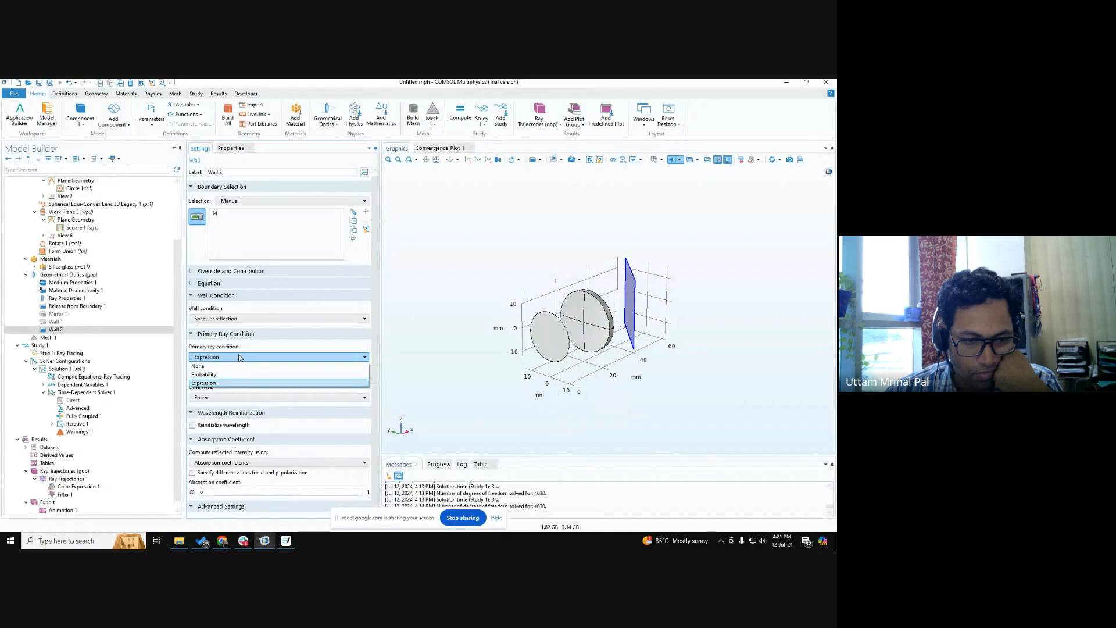
click(238, 357)
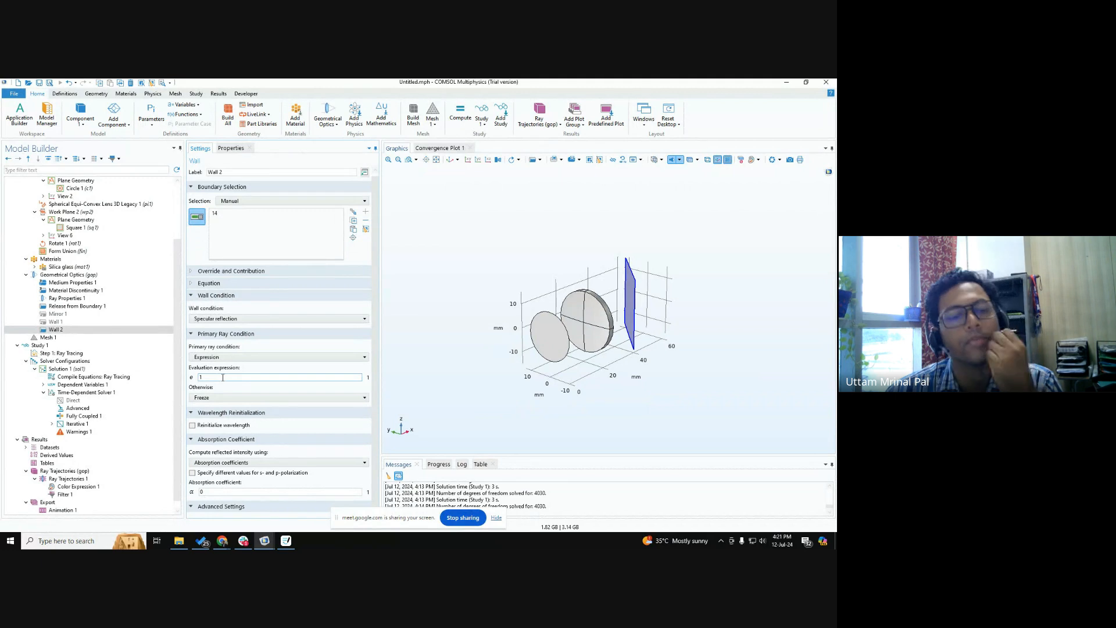
text(0.5)
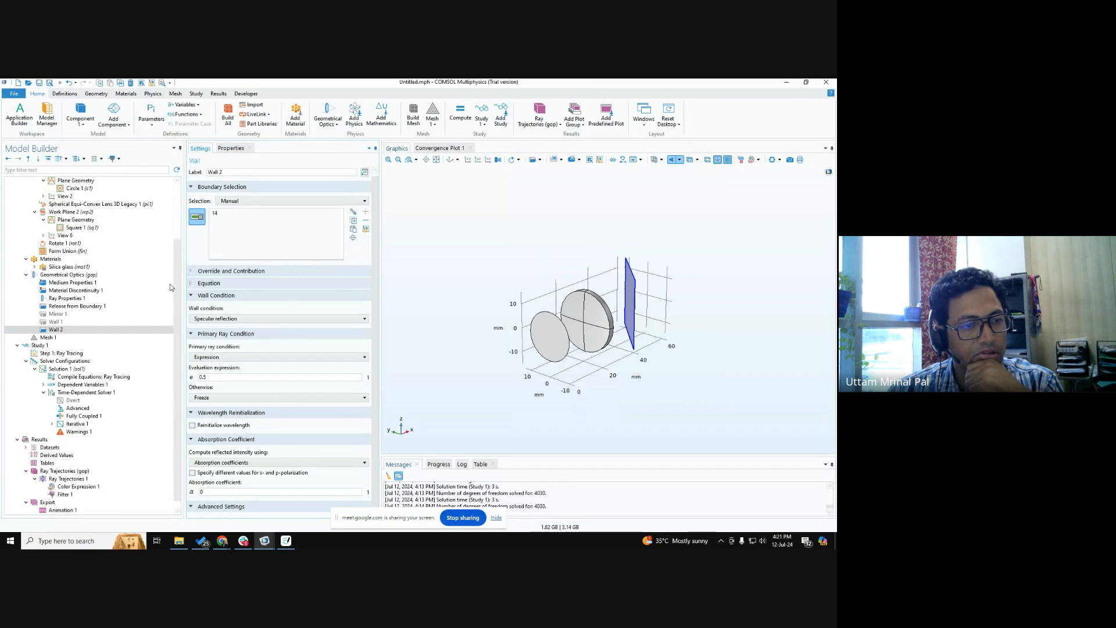
Set the Geometrical Optics wavelength distribution to Monochromatic and Wall 2's otherwise condition to Pass through.
click(80, 275)
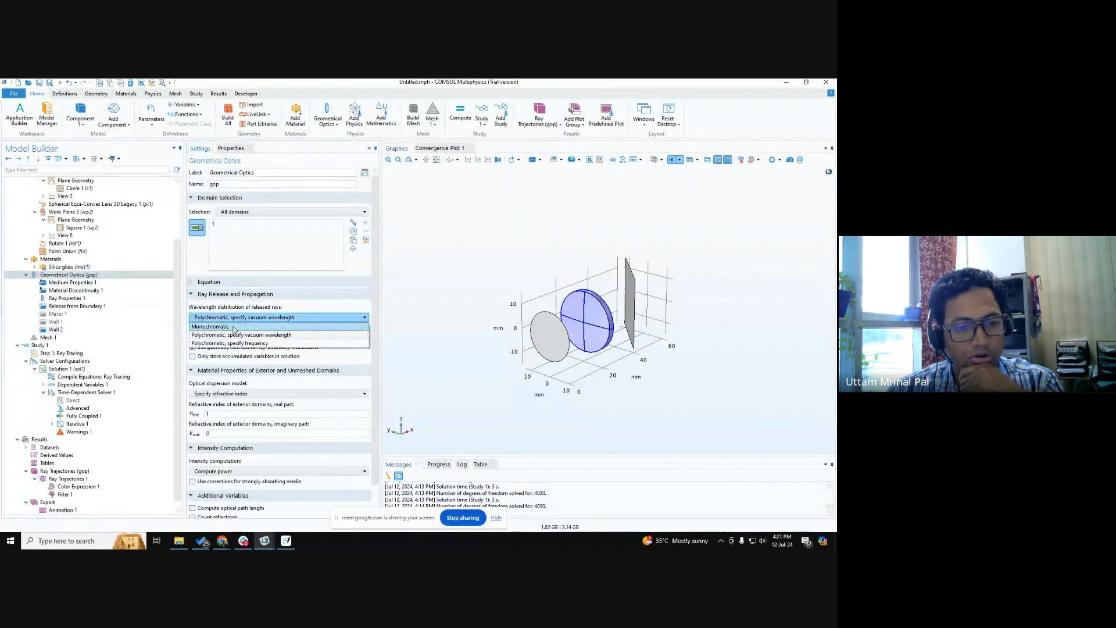
click(55, 329)
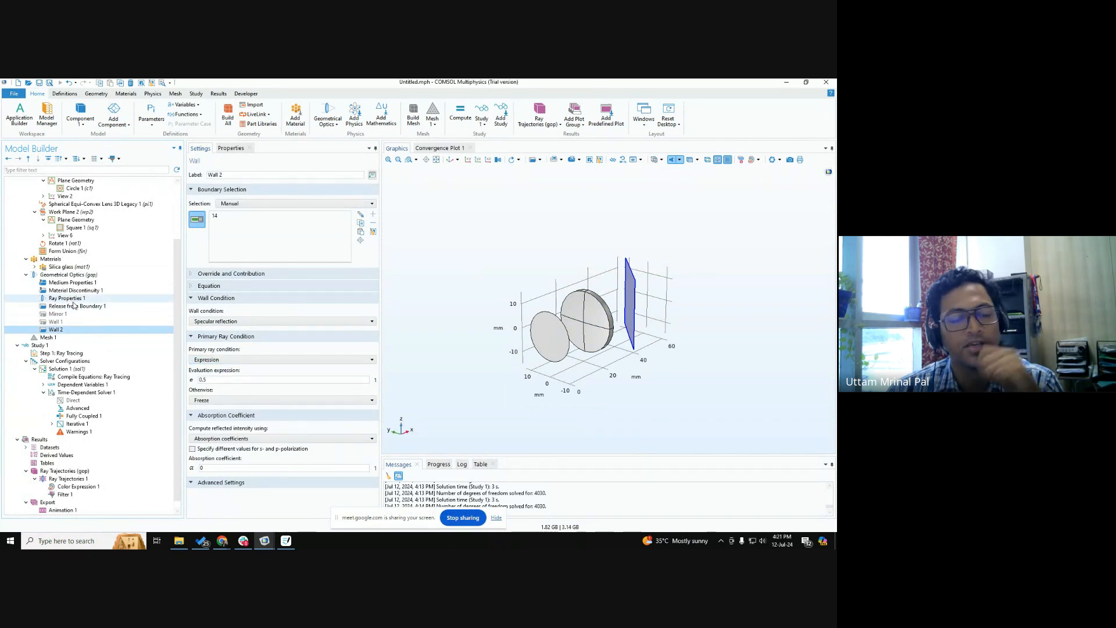
click(210, 378)
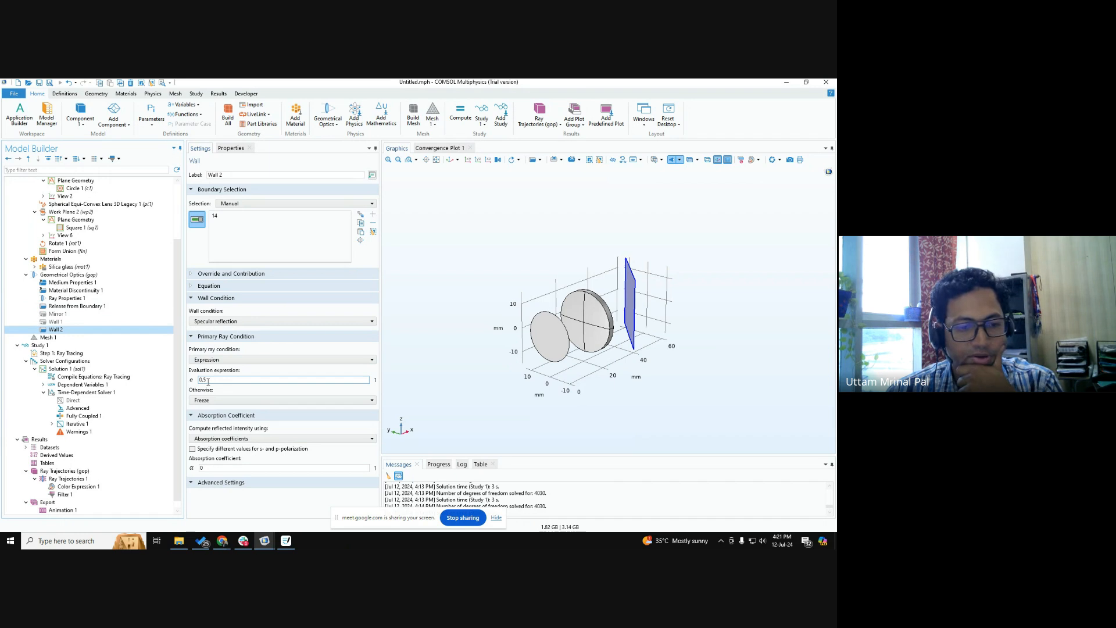
click(211, 401)
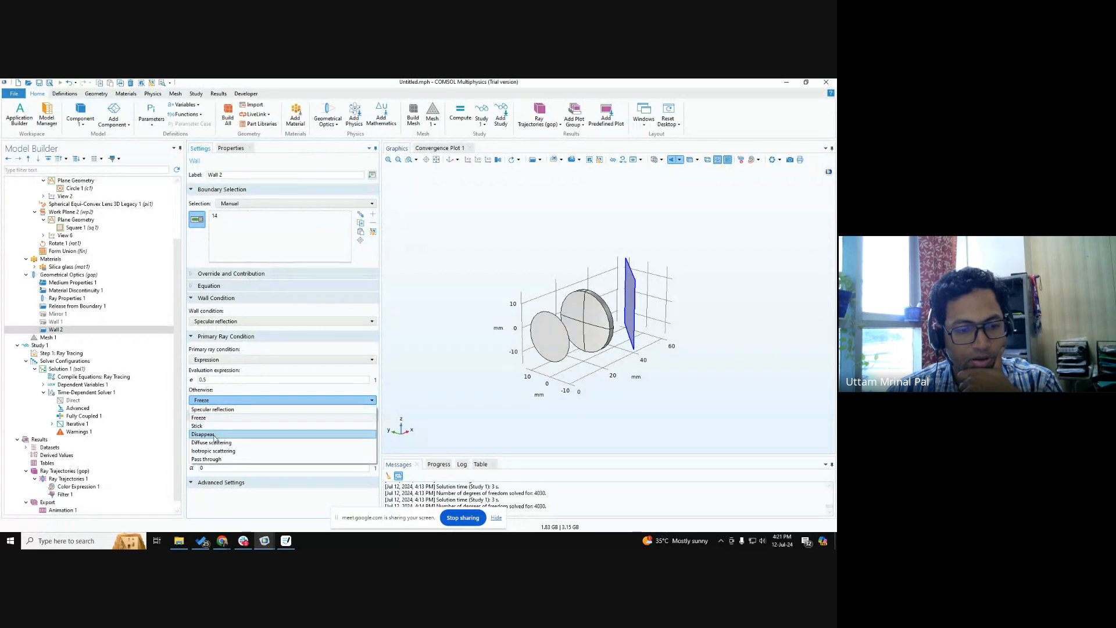
click(209, 459)
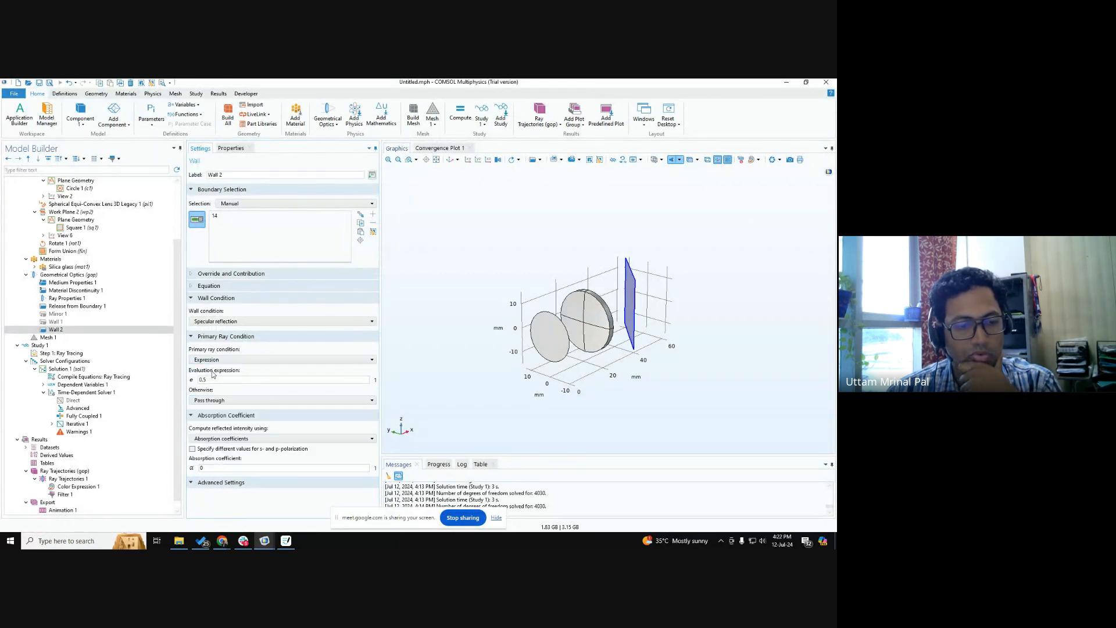
key(ctrl)
key(ctrl)
key(ctrl)
key(ctrl)
key(ctrl)
key(ctrl)
key(ctrl)
key(ctrl)
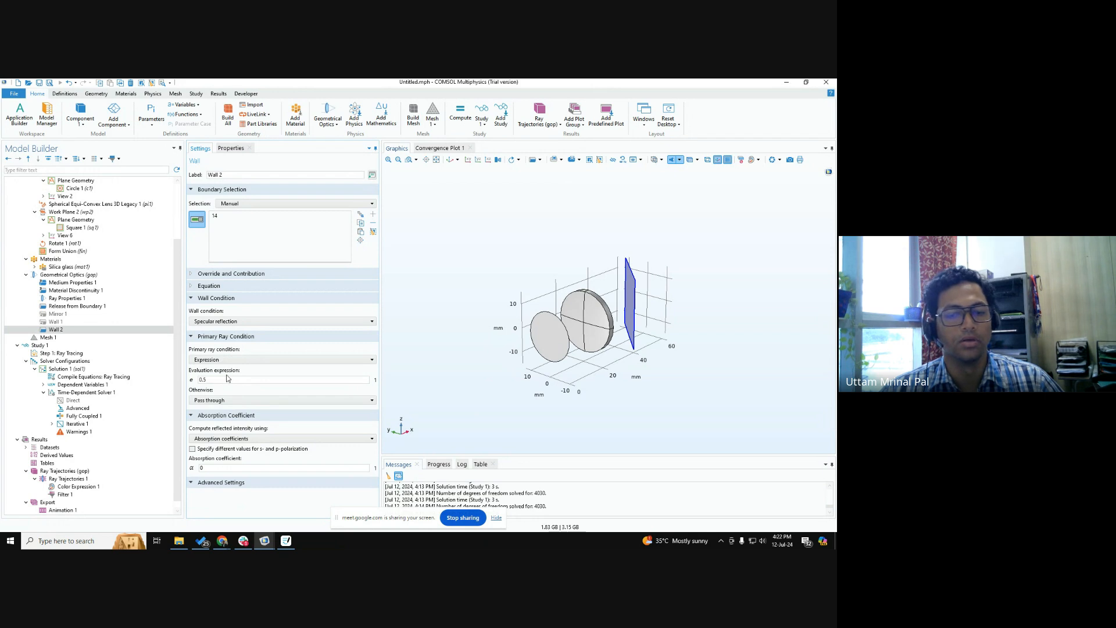
drag(649, 370, 659, 378)
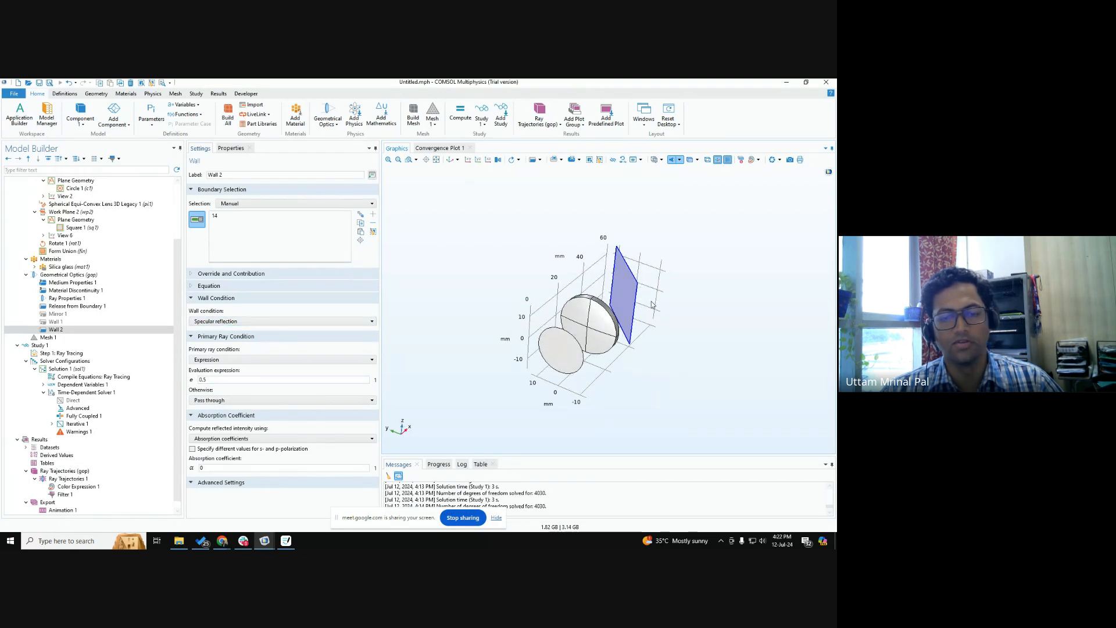
drag(707, 304, 698, 298)
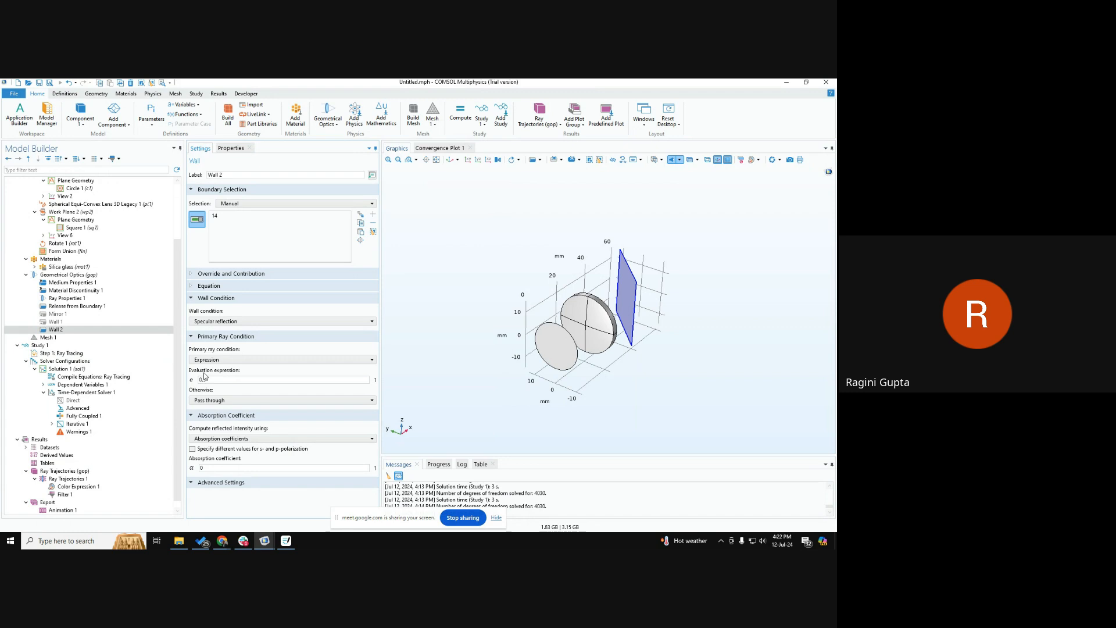
Compute Study 1 with the Wall 2 condition active and view the geometry from another angle.
click(39, 346)
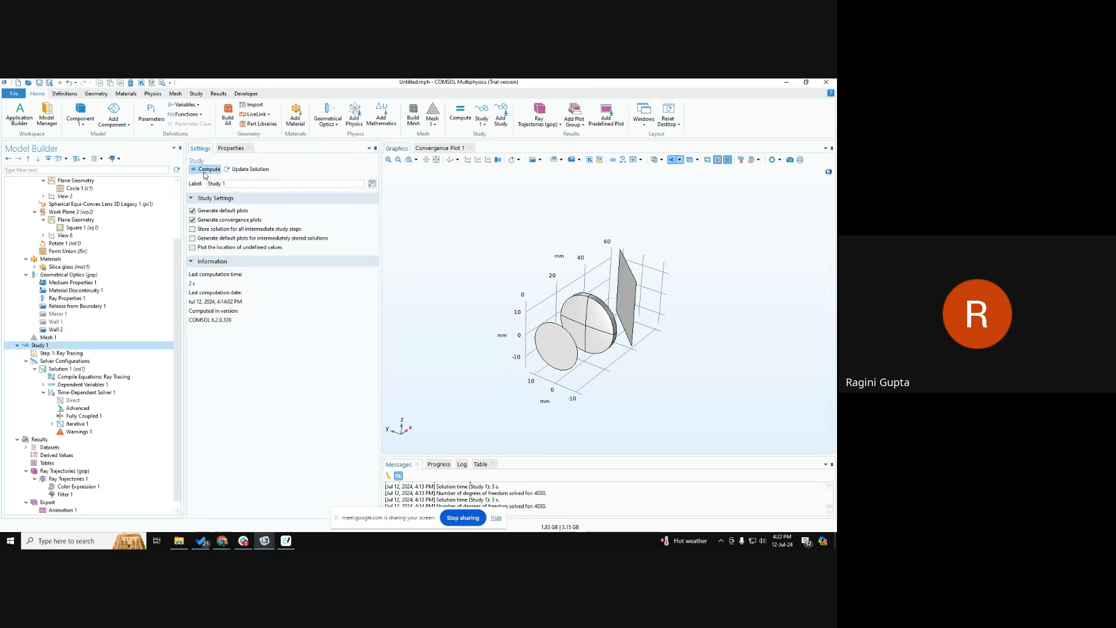
click(204, 172)
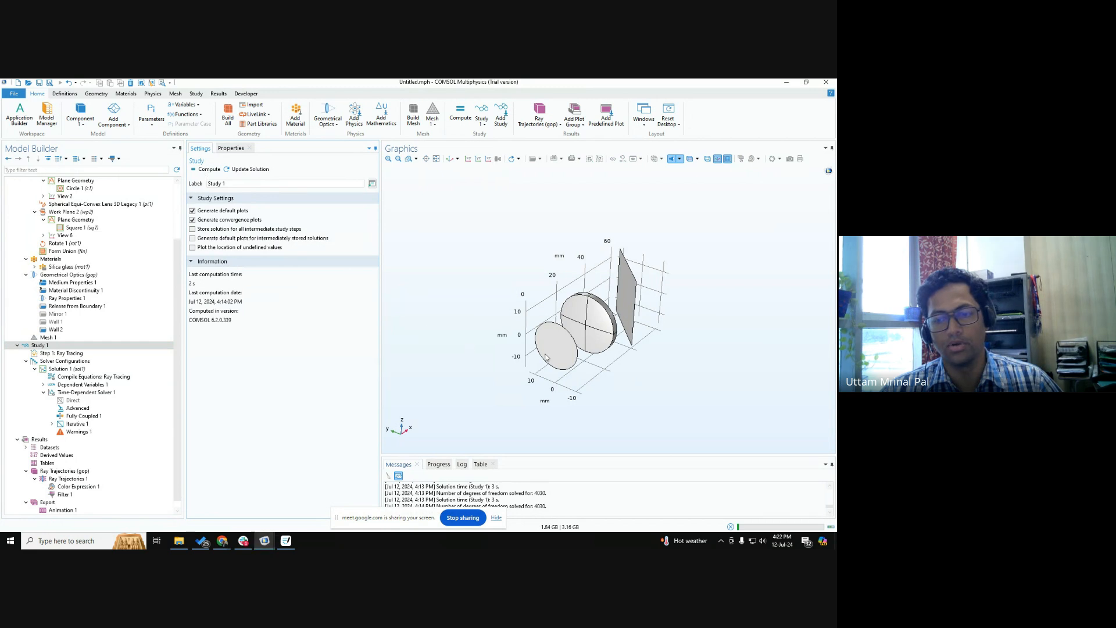
drag(541, 357, 606, 348)
Set the color expression of the ray trajectories to t and display the Ray Trajectories plot.
click(80, 479)
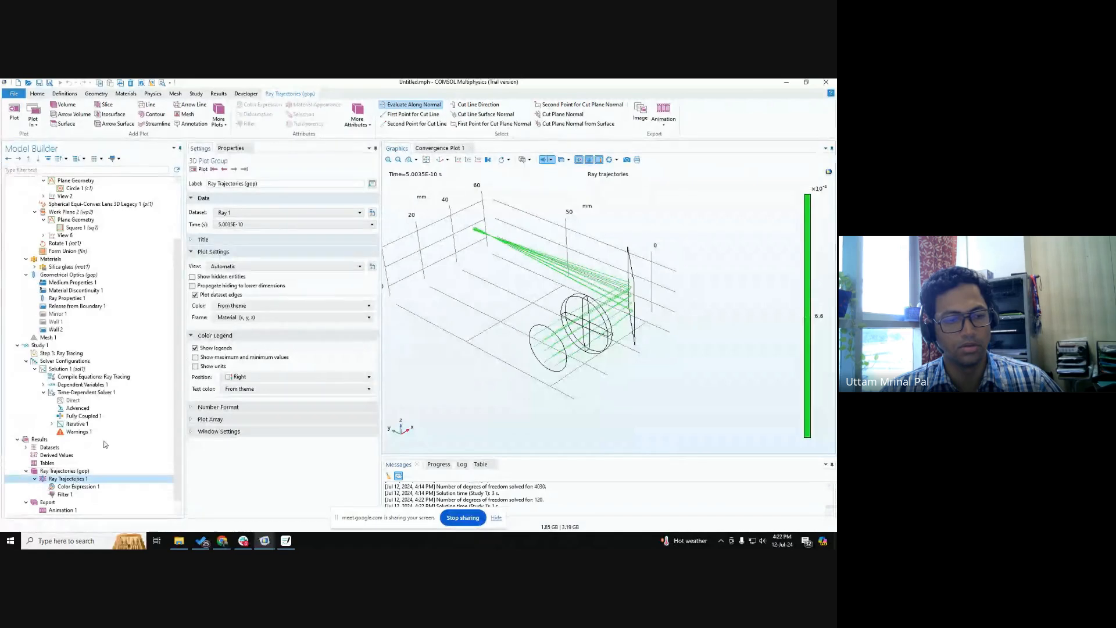
click(78, 487)
triple_click(227, 221)
text(t)
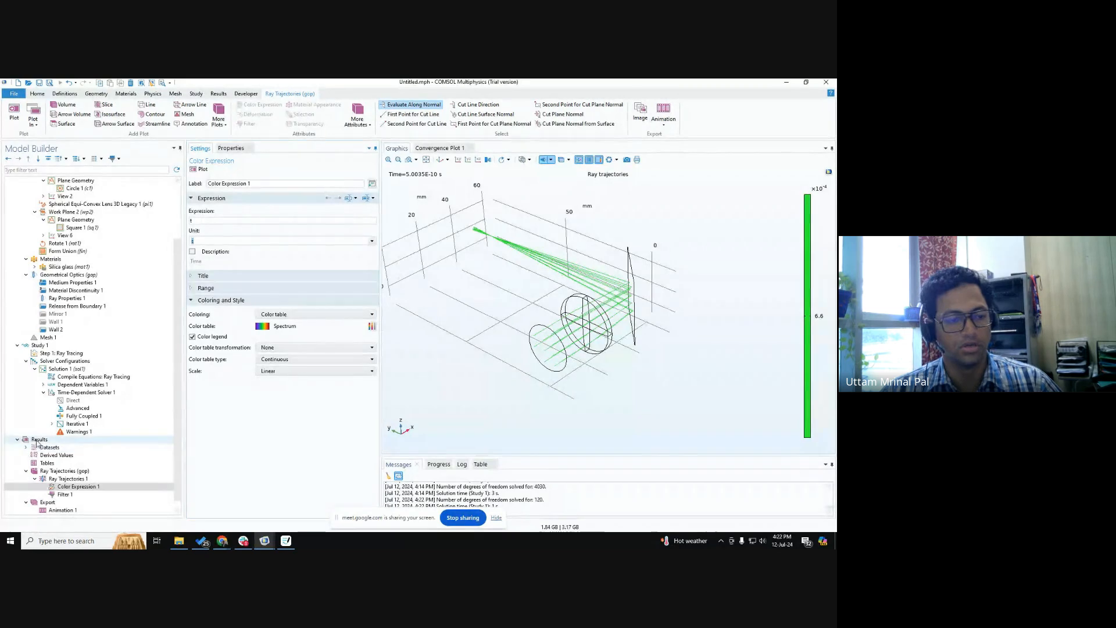
click(66, 471)
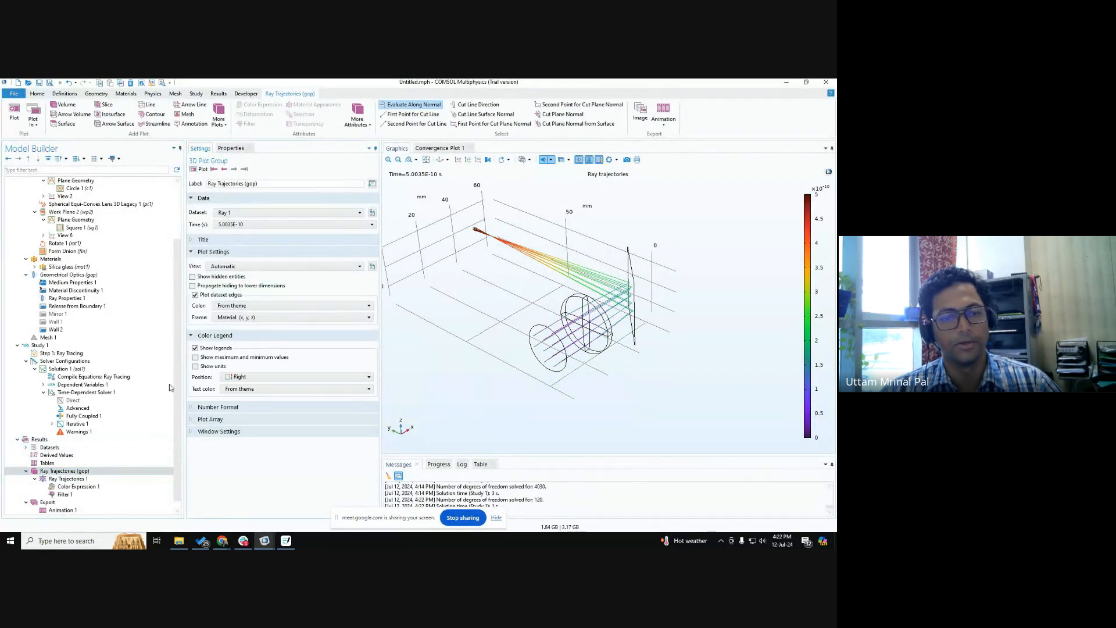
Change Wall 2's primary ray condition to Probability with a value of 0.5.
click(55, 329)
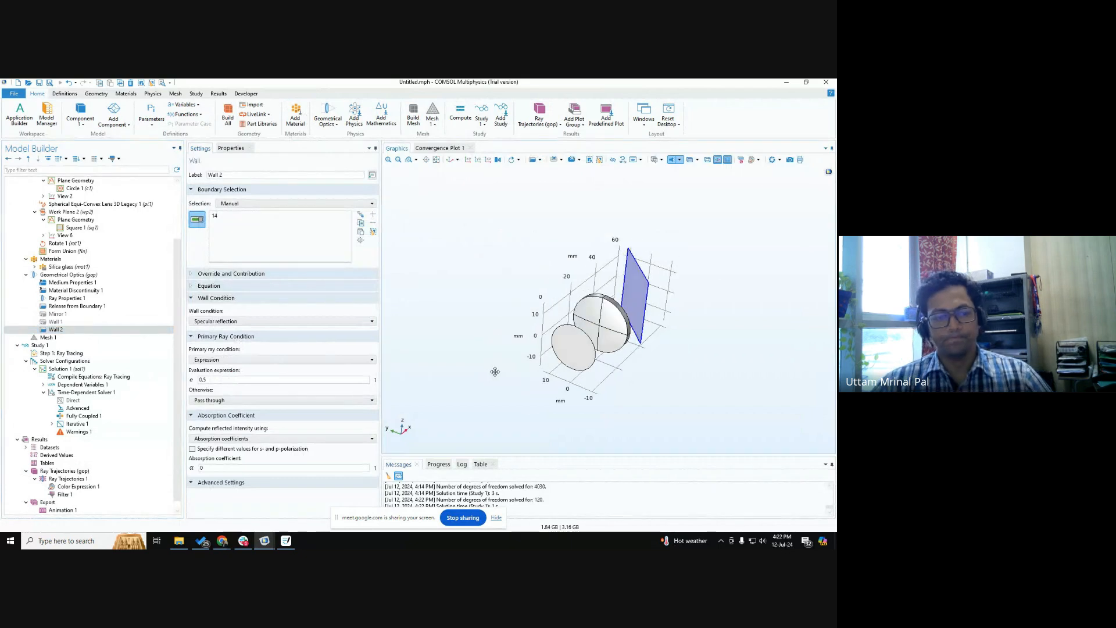
click(213, 361)
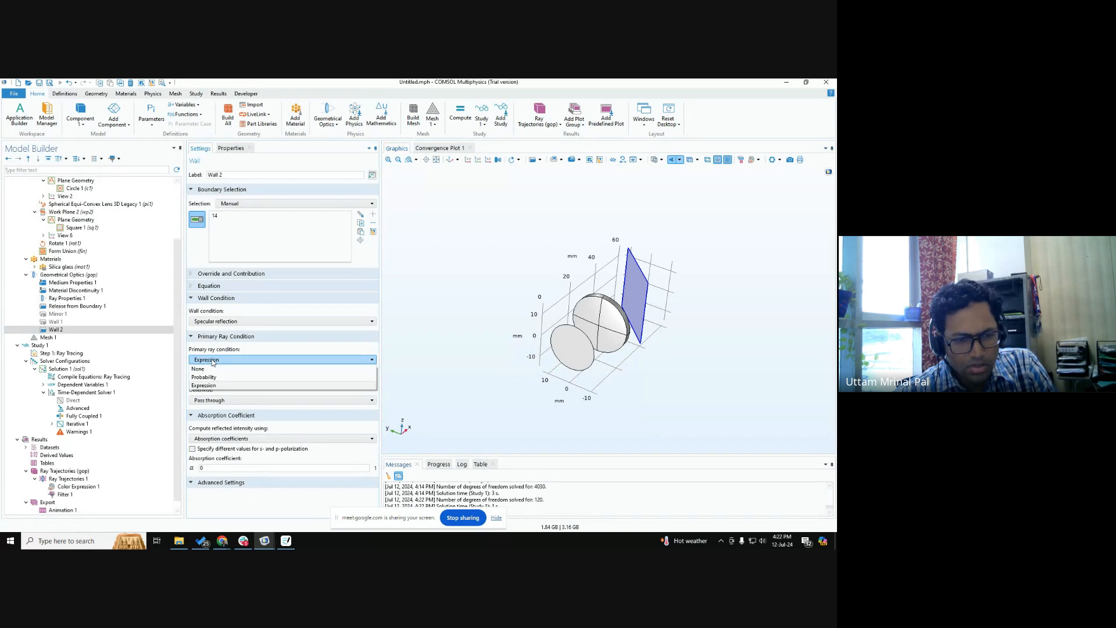
click(215, 377)
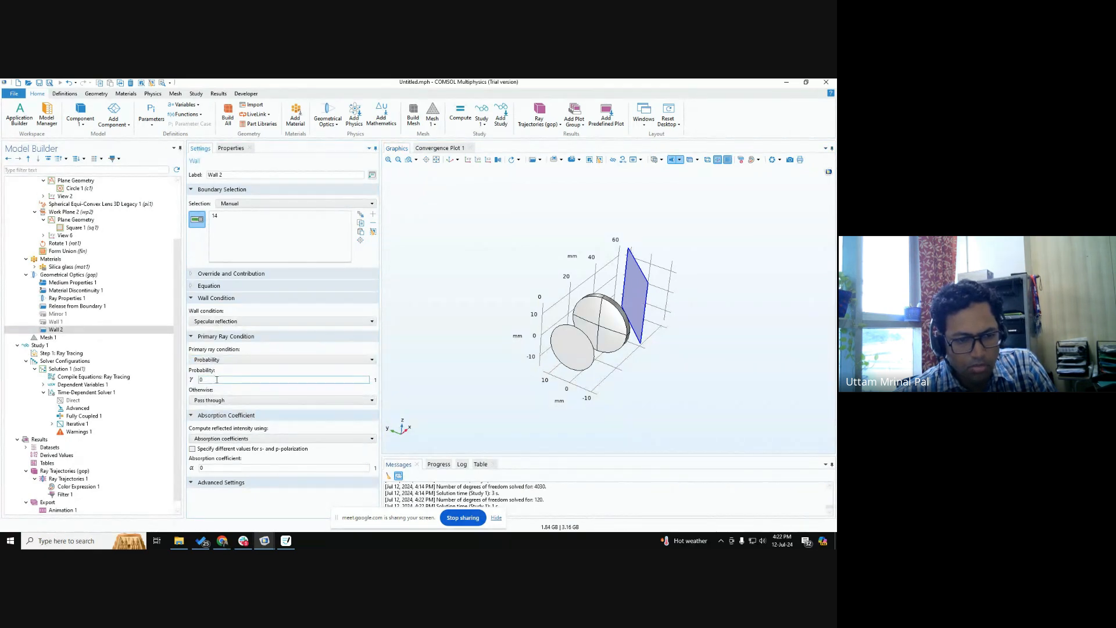
key(Tab)
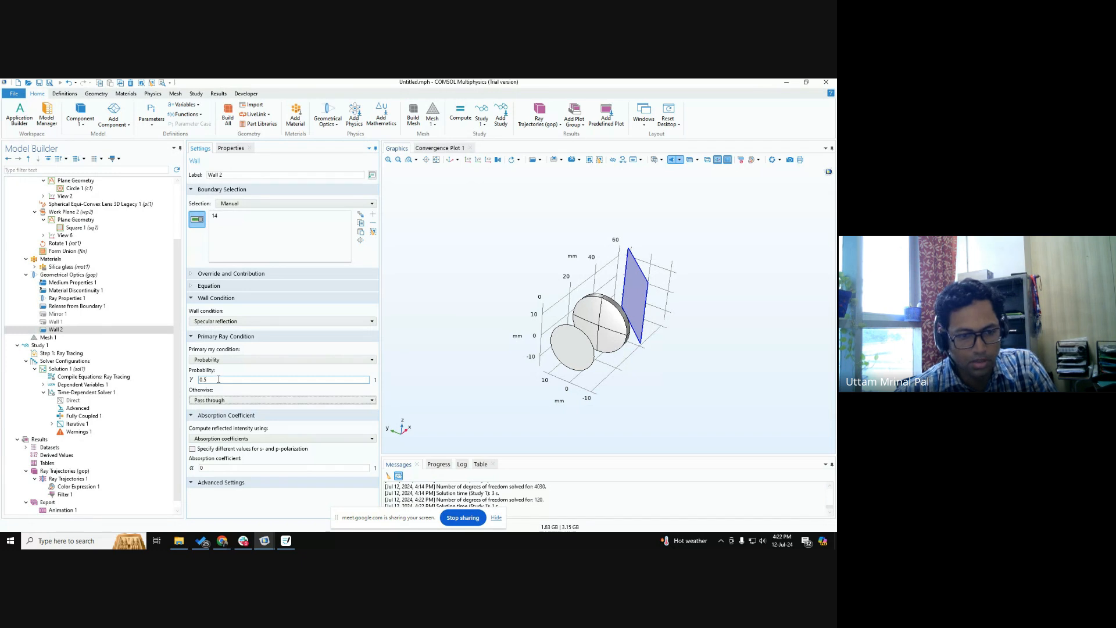
Compute Study 1 with Wall 2's probability condition and view the resulting ray trajectories from another angle.
click(49, 347)
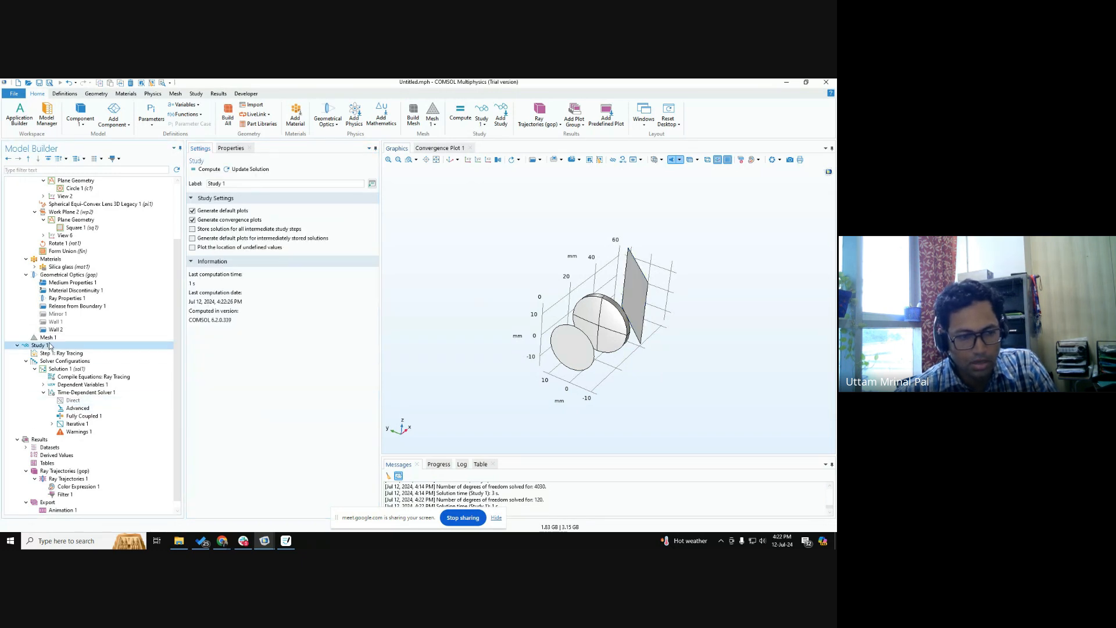
click(204, 171)
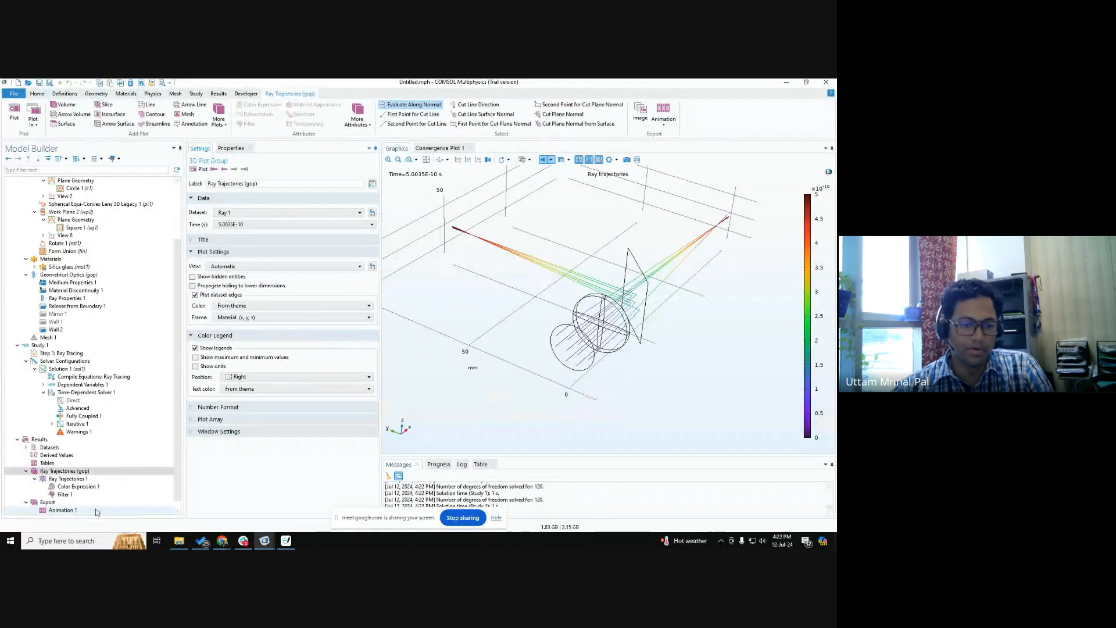
right_drag(638, 381, 614, 402)
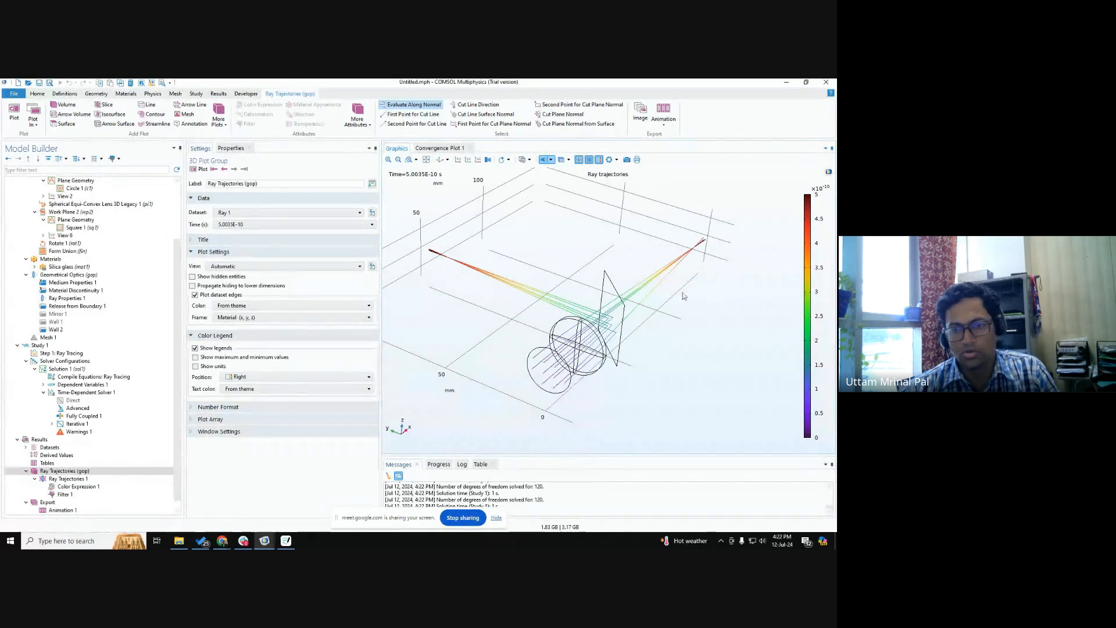
drag(634, 305, 576, 323)
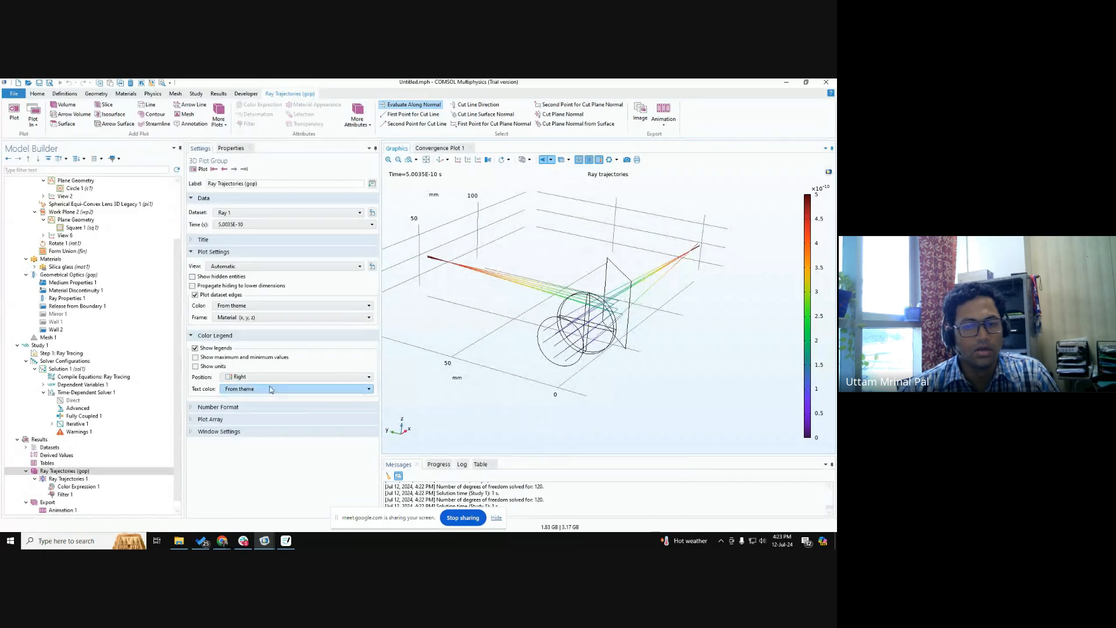
Set the ray trajectories' color expression to ray power, gop.Q, plot it and inspect both ray branches.
click(74, 486)
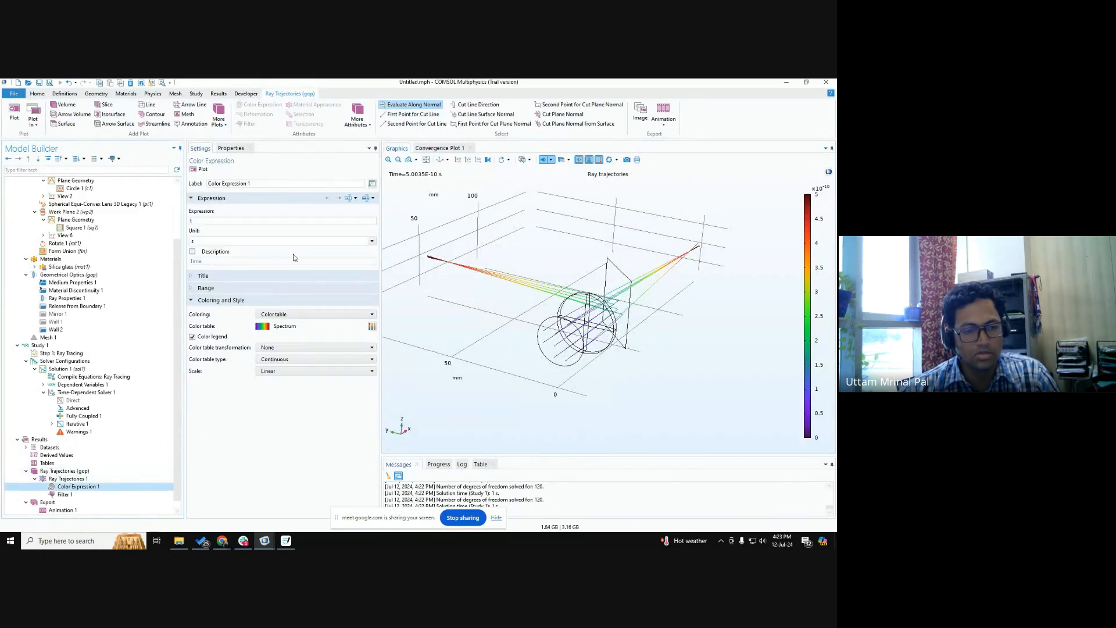
click(369, 201)
text(power)
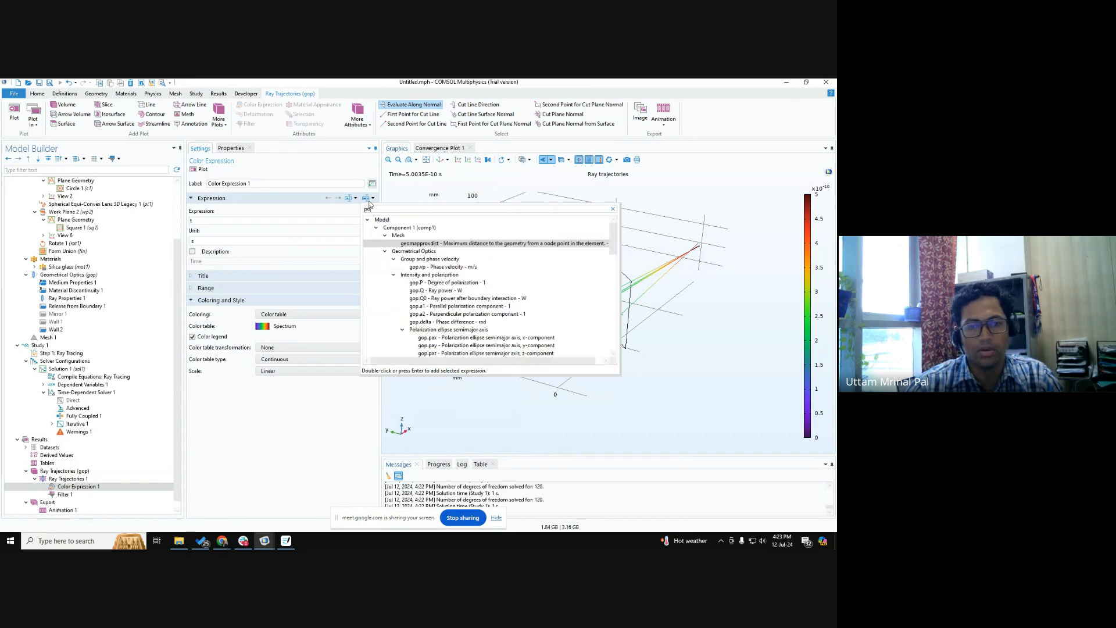
double_click(462, 252)
click(202, 170)
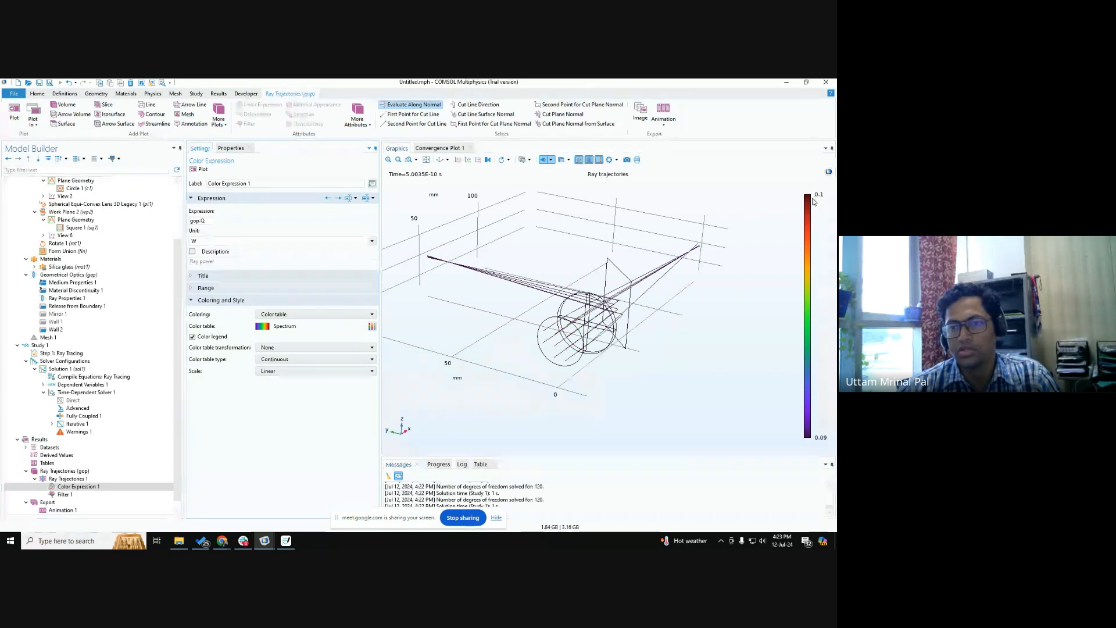
right_drag(605, 351, 604, 379)
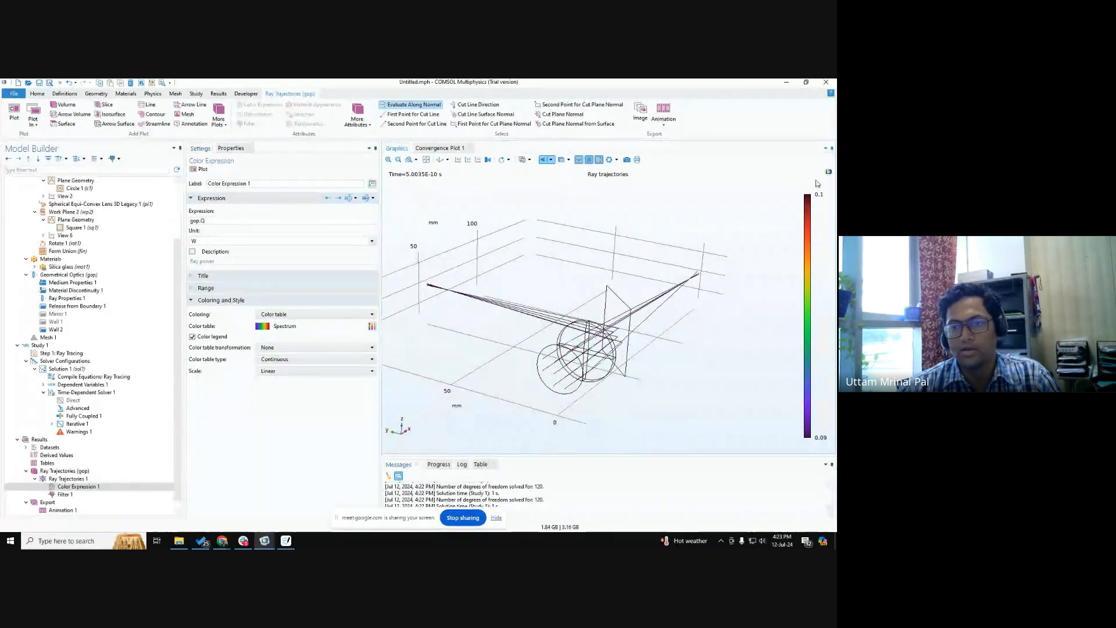
middle_drag(685, 283, 670, 310)
drag(670, 310, 704, 277)
click(697, 274)
click(474, 285)
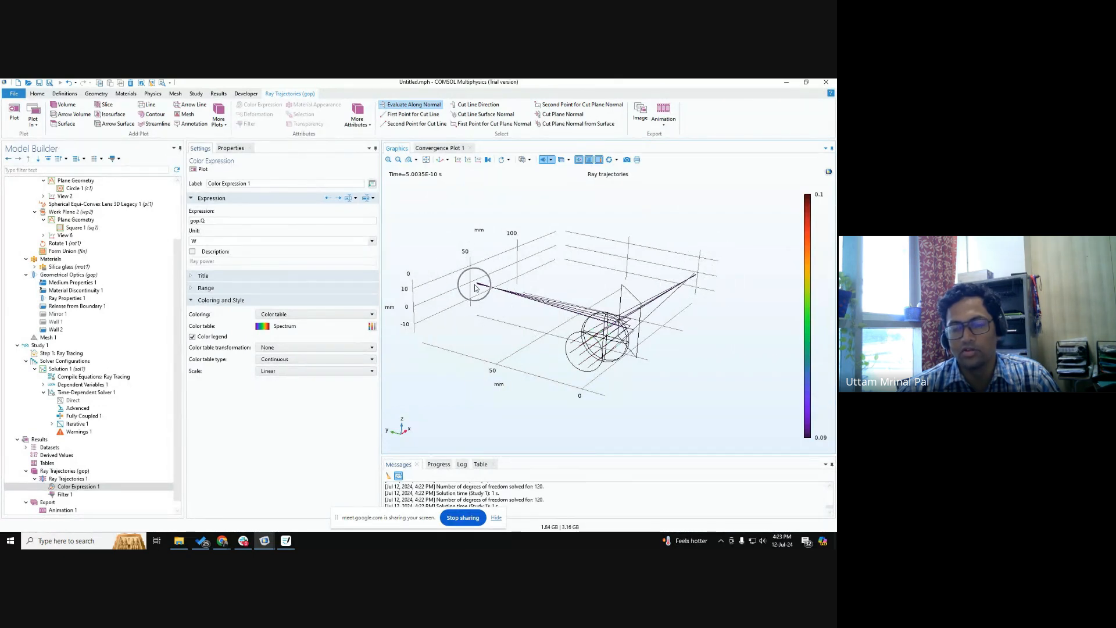
Set Wall 2's absorption coefficient to 0.1.
click(58, 330)
click(218, 468)
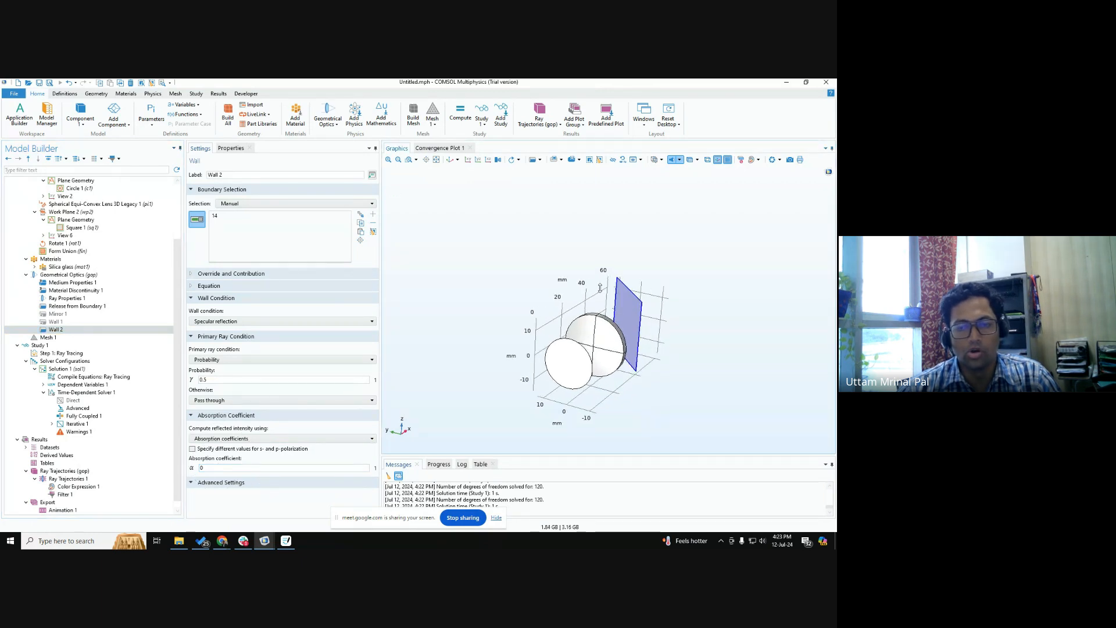
scroll(631, 346, up, 3)
scroll(630, 351, down, 3)
drag(605, 351, 610, 347)
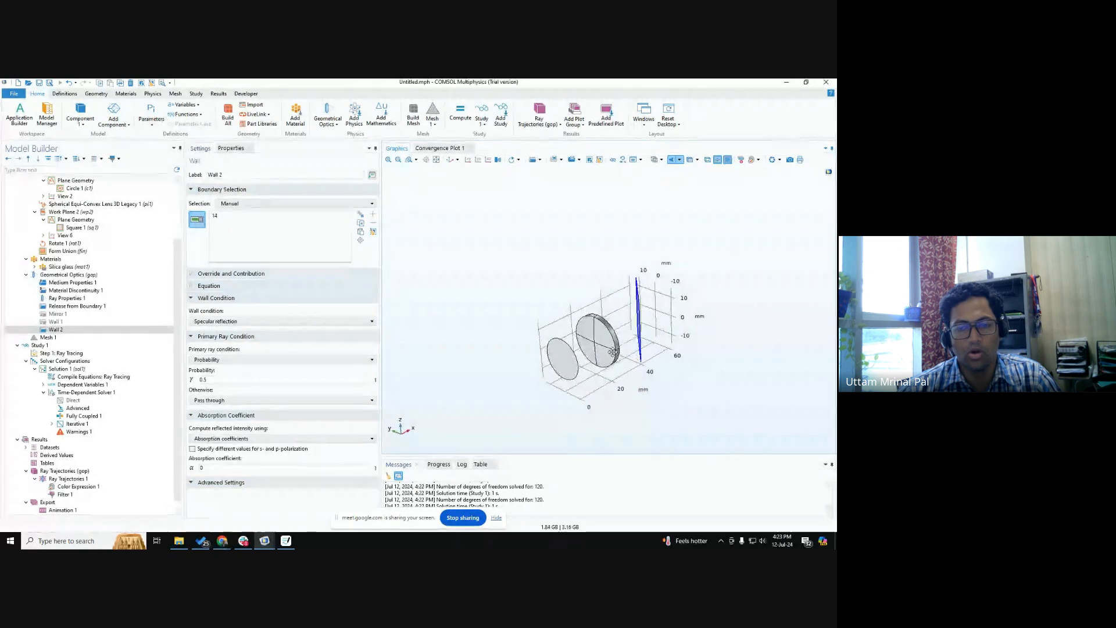
click(208, 467)
text(.1)
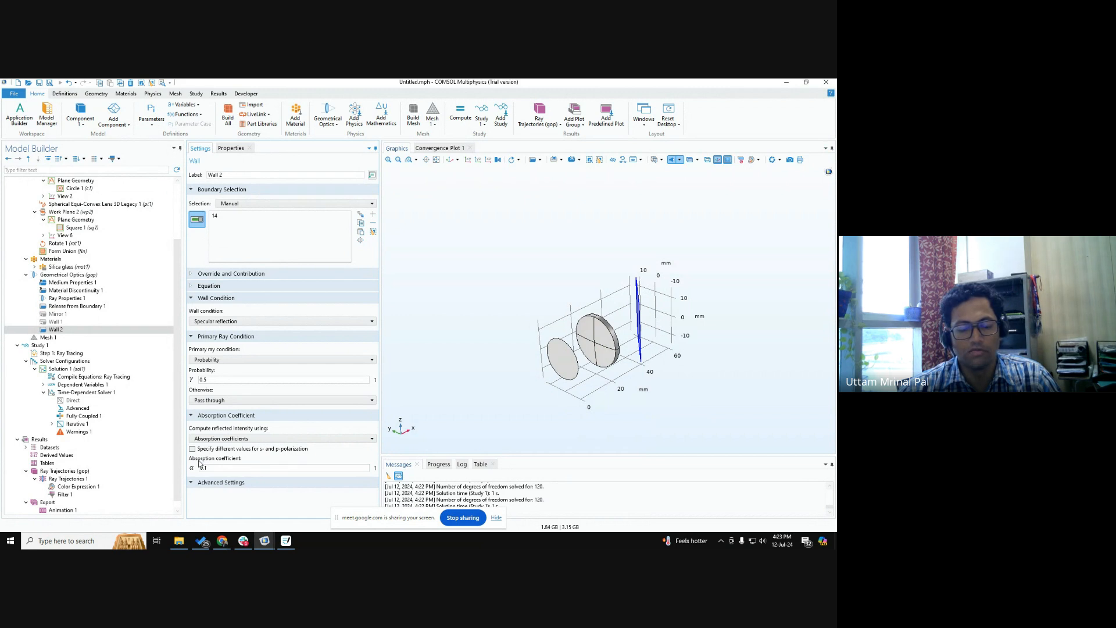
Compute Study 1 with the absorbing Wall 2 and compare the ray power of the reflected and transmitted rays.
click(39, 346)
click(208, 170)
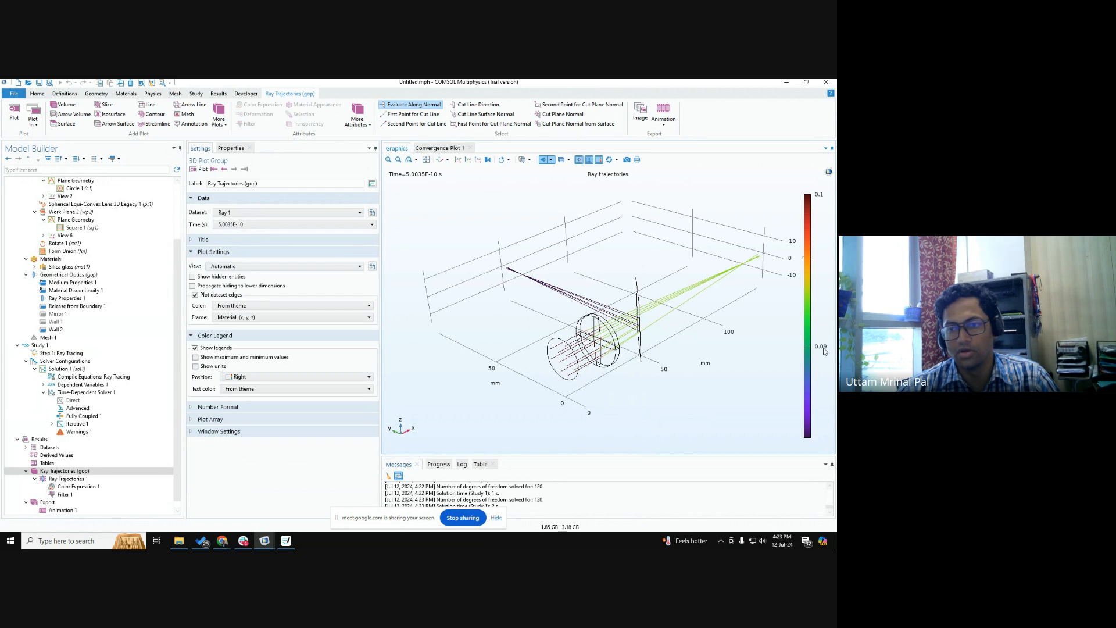
drag(740, 328, 680, 328)
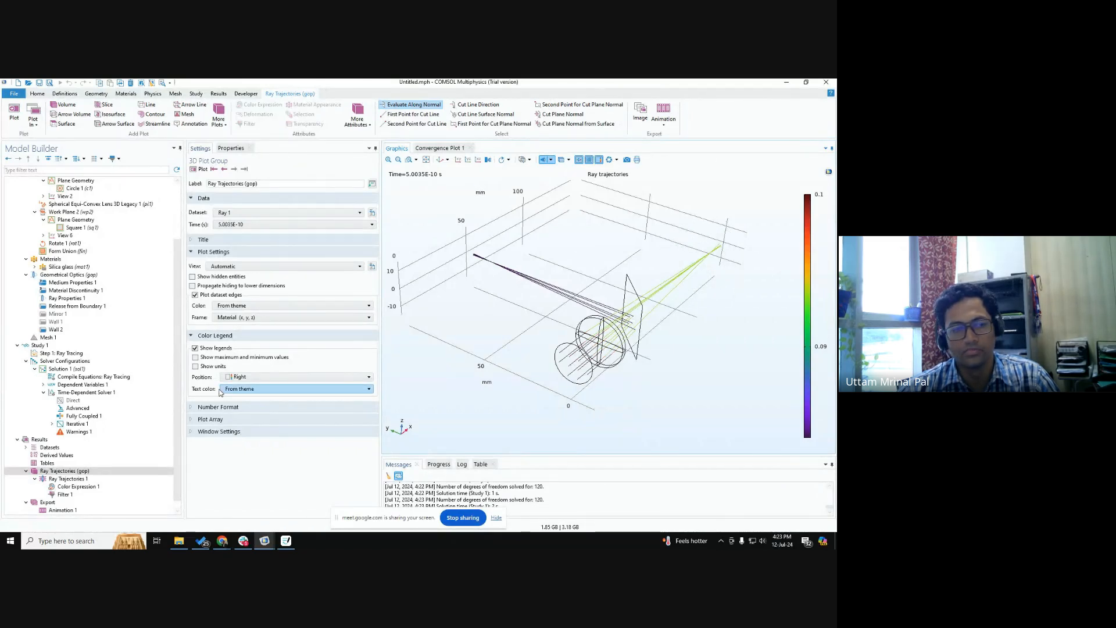
drag(581, 337, 612, 347)
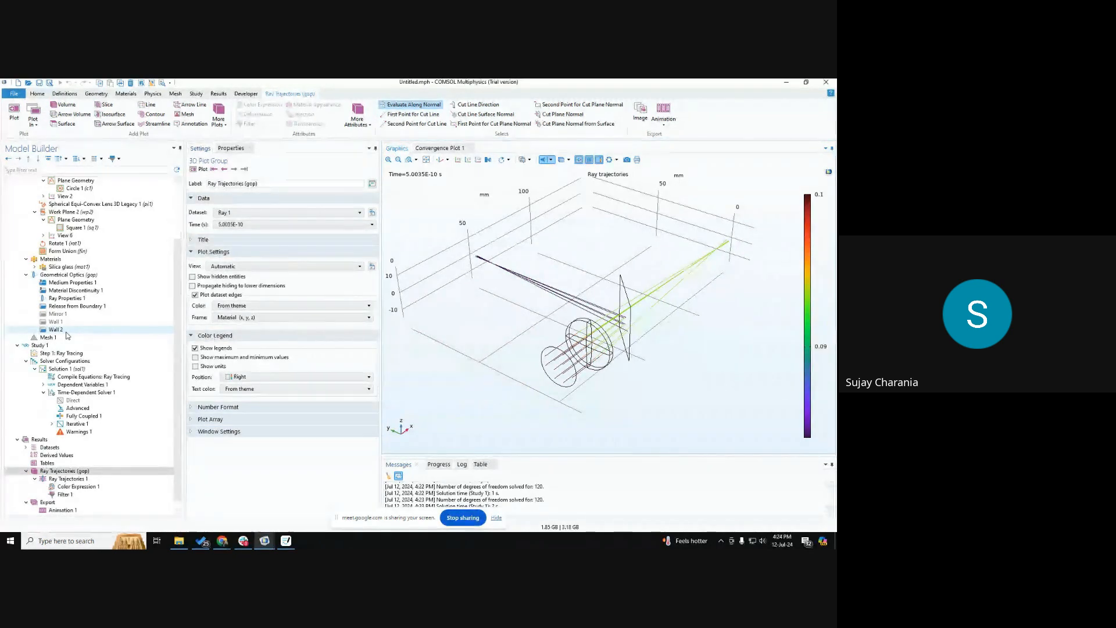
Change Wall 2's wall condition to Pass through and check its advanced settings and available subfeatures.
click(66, 332)
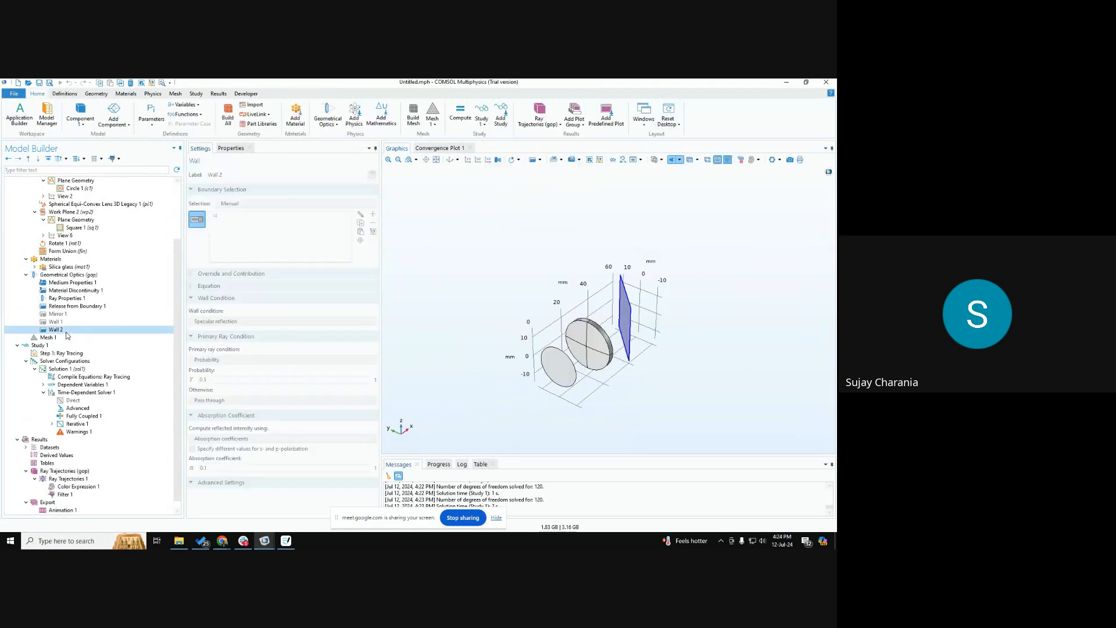
click(253, 322)
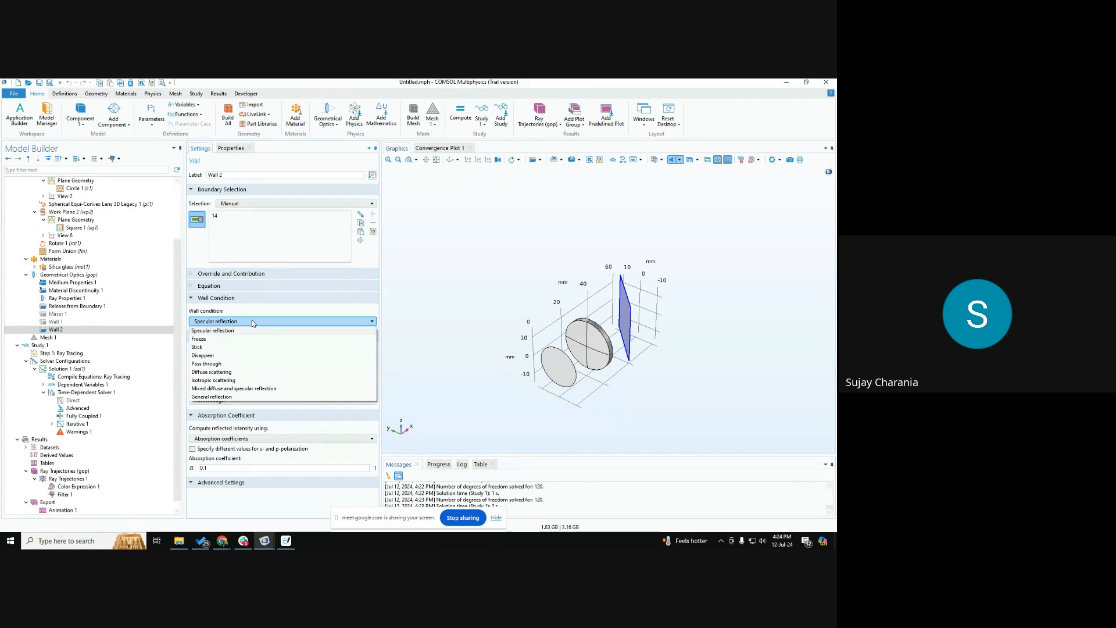
click(229, 363)
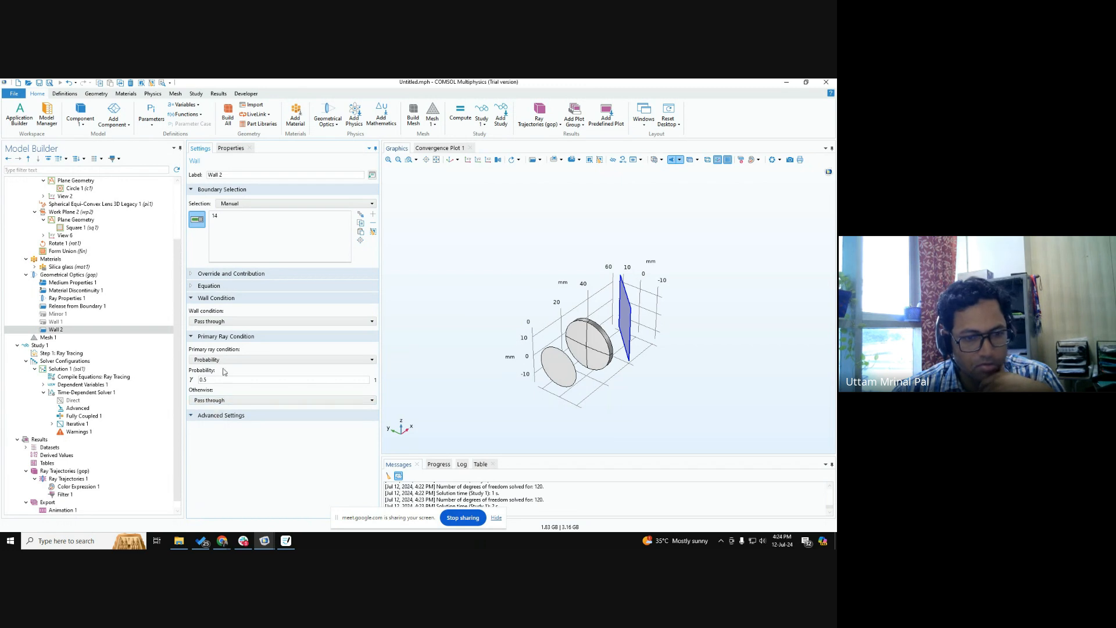
click(227, 322)
click(227, 323)
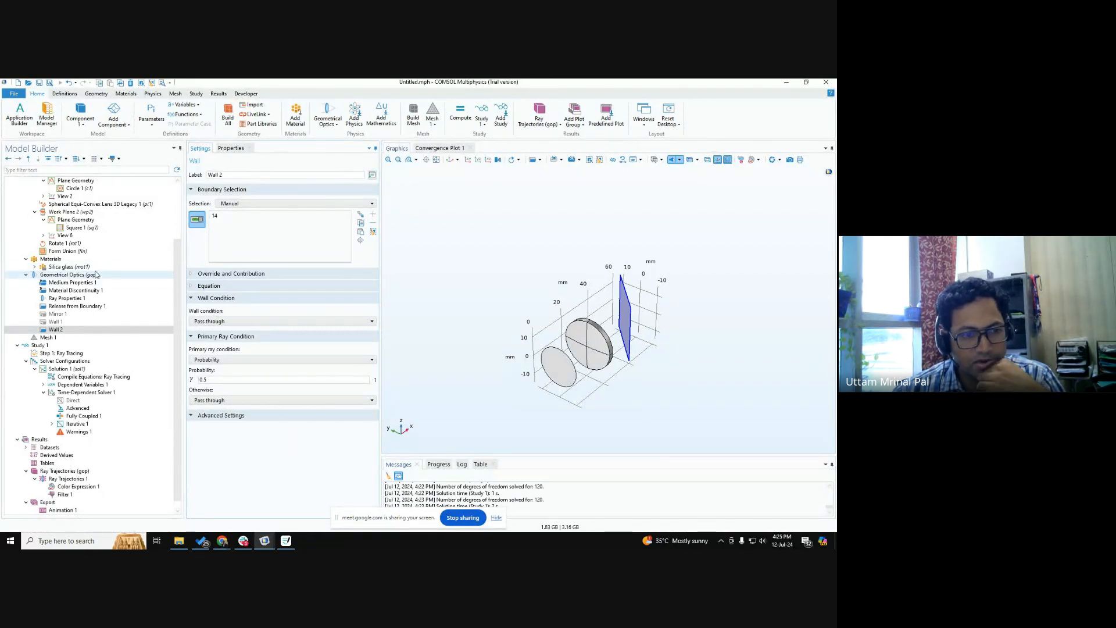
click(220, 415)
click(58, 329)
right_click(69, 331)
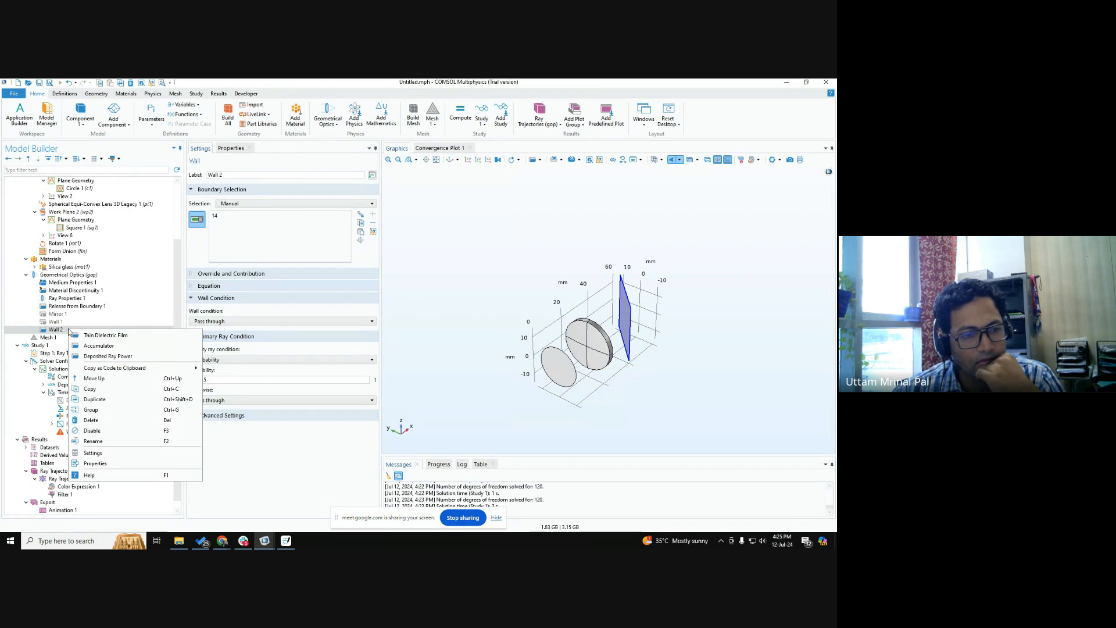
click(242, 453)
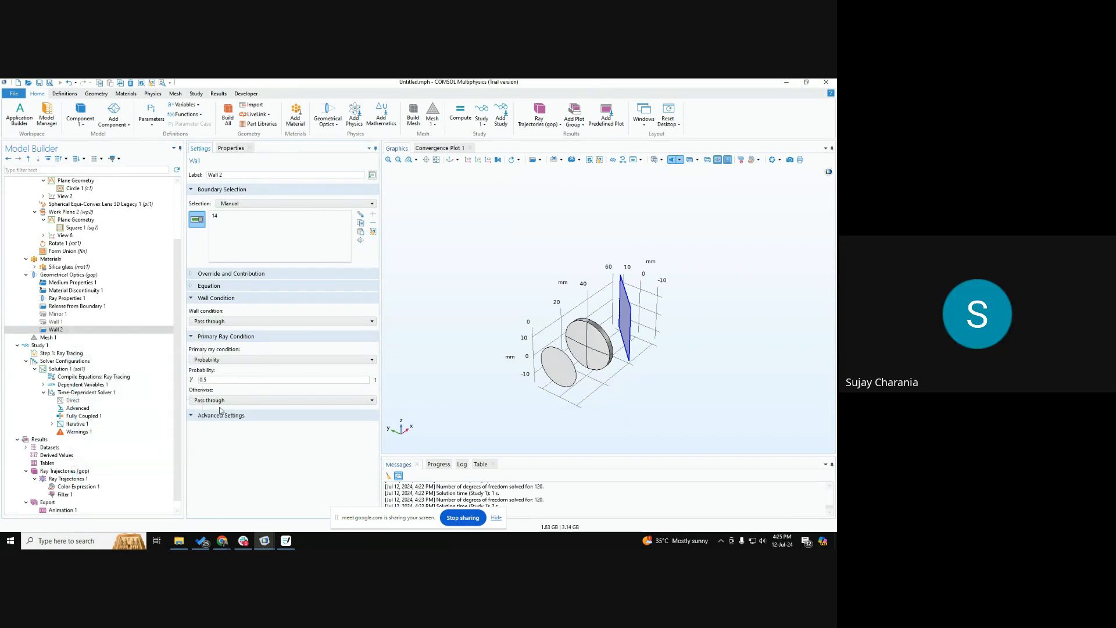
Add a new Mirror feature to Geometrical Optics and check its options for computing reflected intensity.
click(58, 275)
right_click(60, 276)
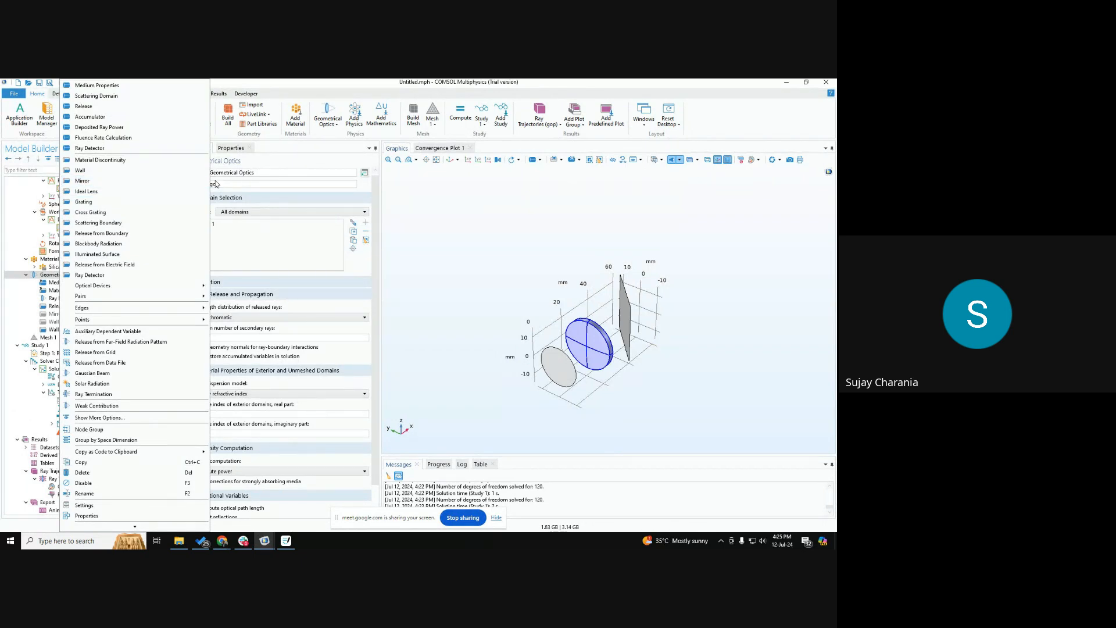
click(110, 182)
click(231, 320)
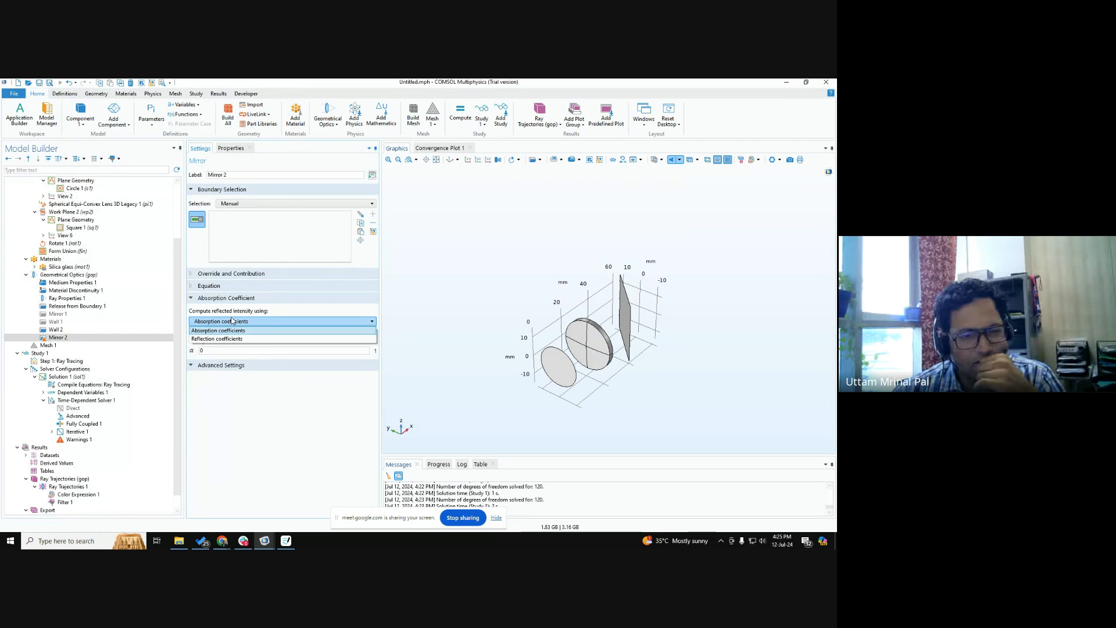
click(237, 414)
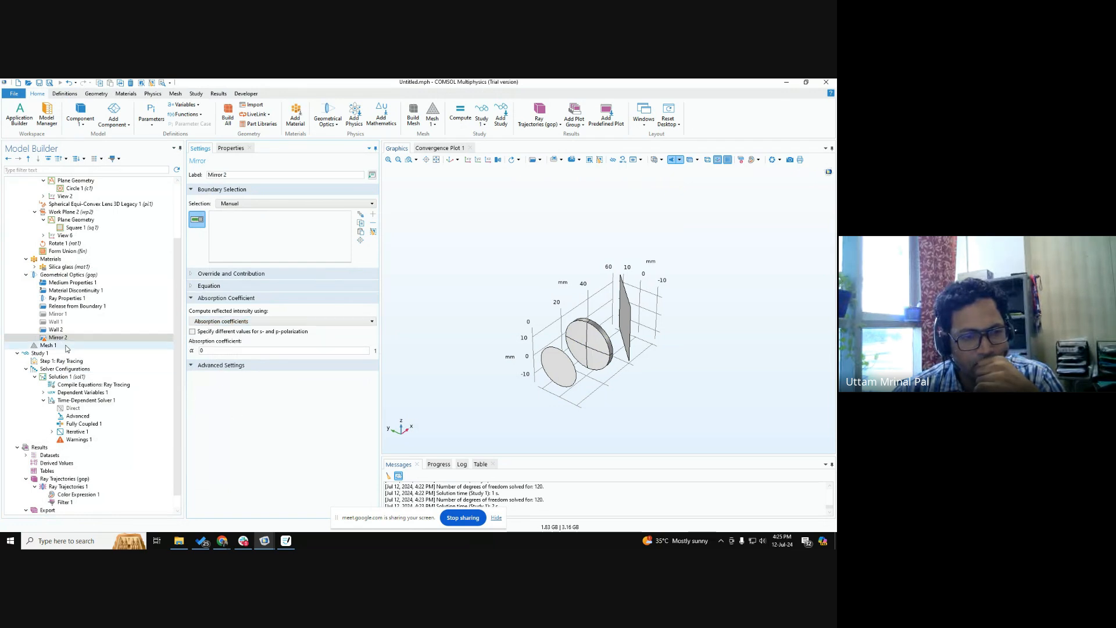
Disable Wall 2 and assign the tilted plane, boundary 14, to the Mirror 2 feature.
right_click(57, 330)
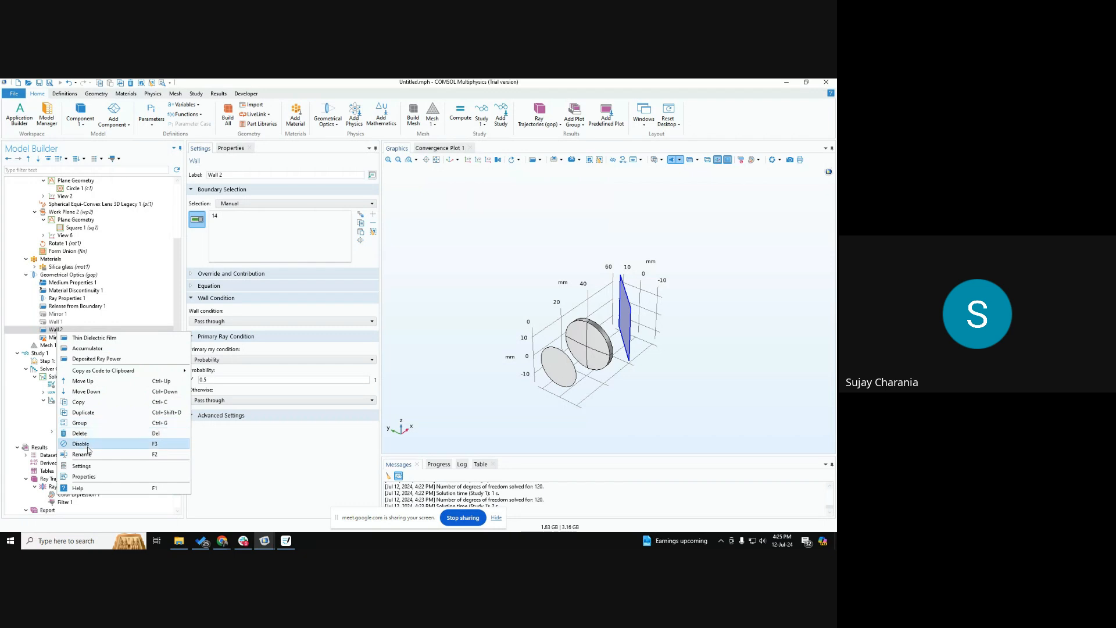
click(56, 337)
click(634, 323)
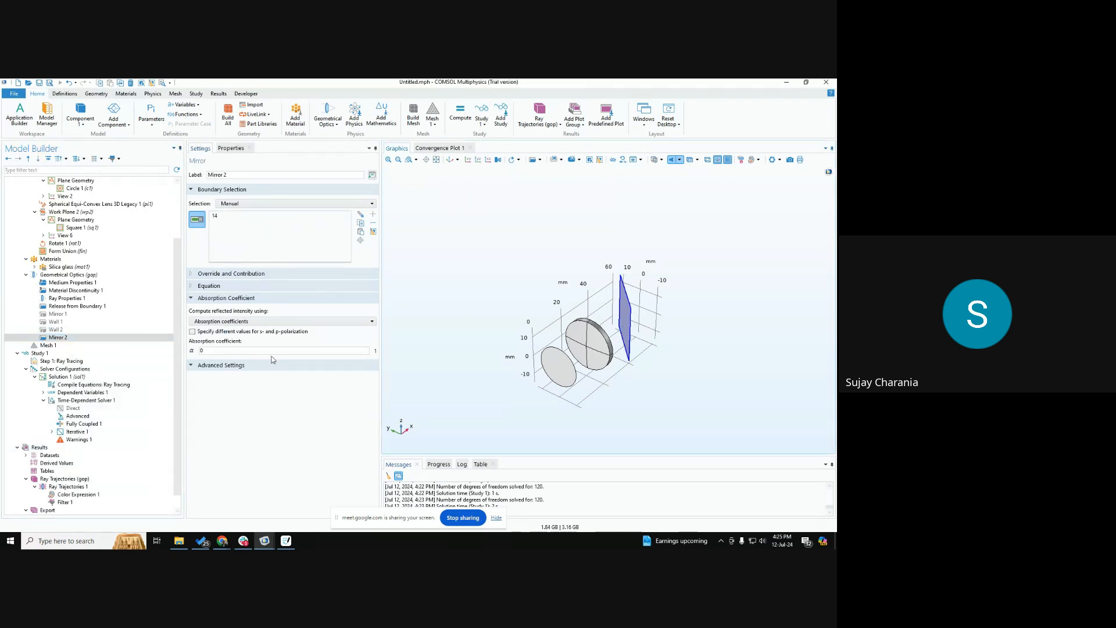
Make Mirror 2 compute reflected intensity using reflection coefficients, with a coefficient of 0.5.
click(250, 322)
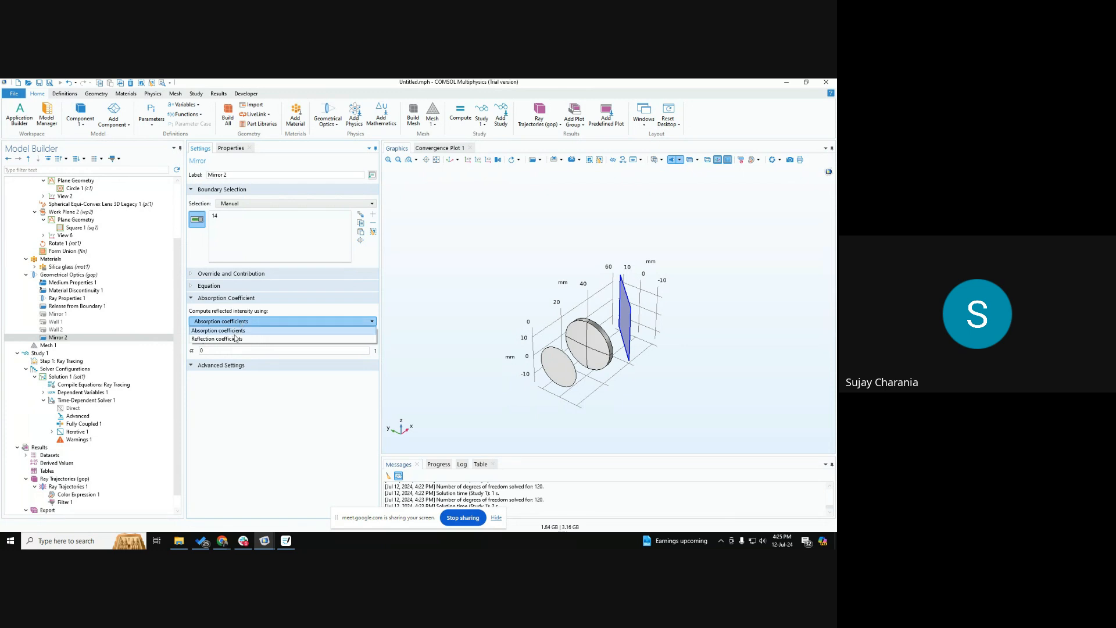
click(227, 336)
click(222, 351)
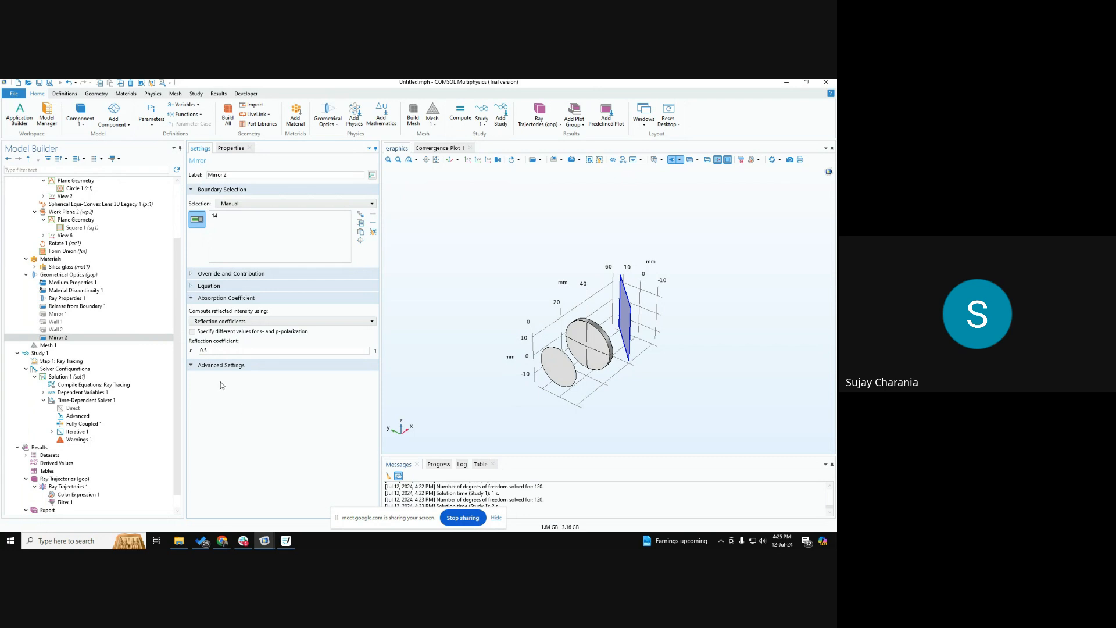
Compute Study 1 with the Mirror 2 condition and rotate the view of the ray trajectories.
click(40, 353)
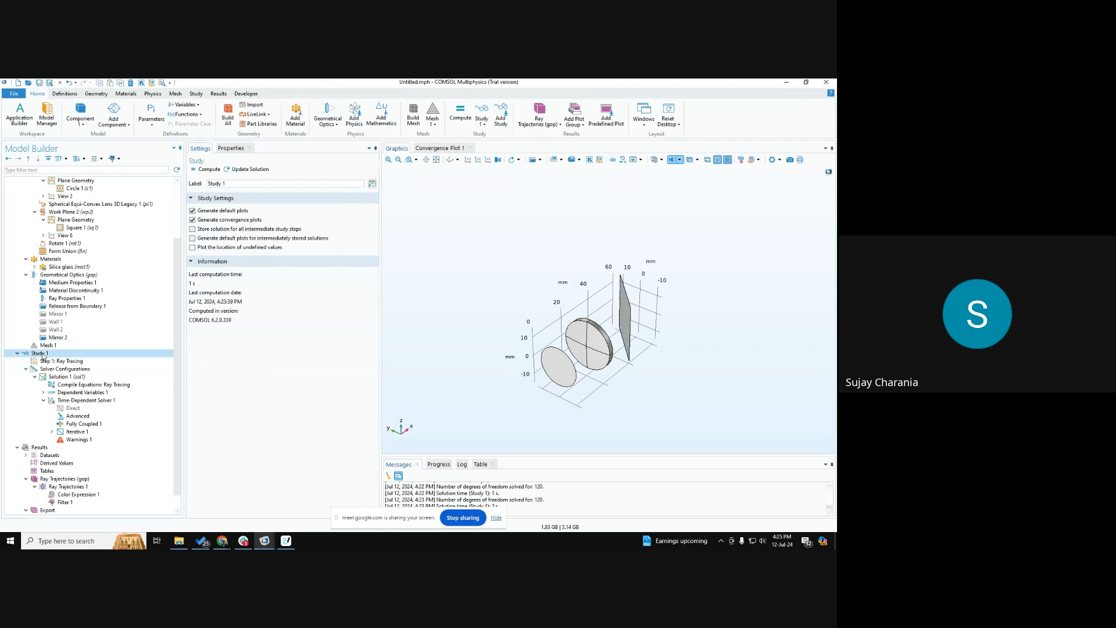
click(209, 169)
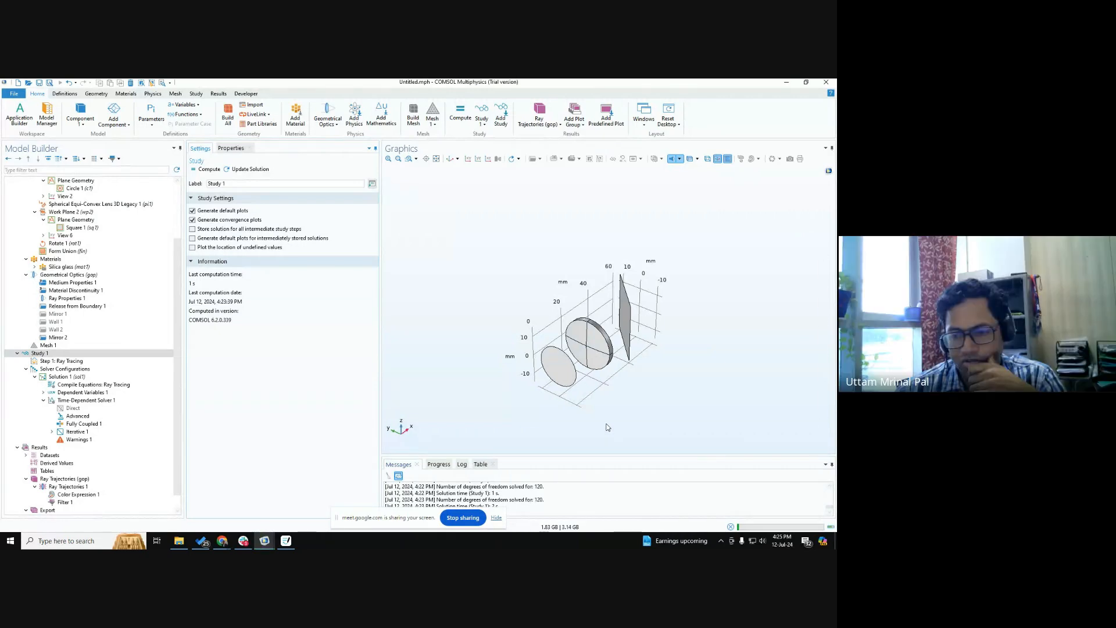
drag(606, 427, 635, 396)
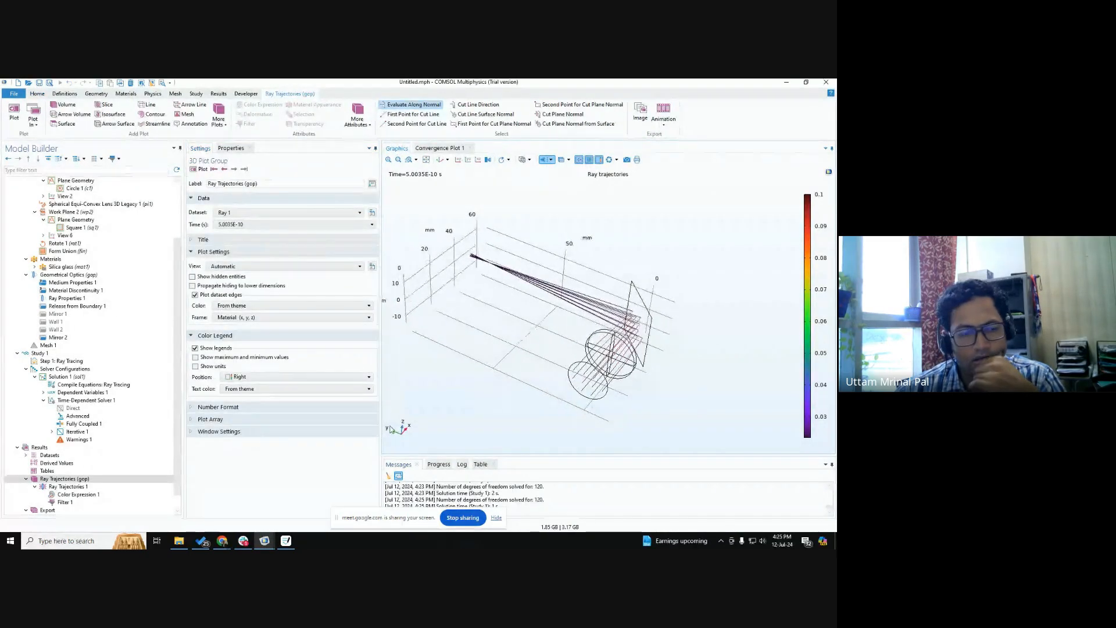
Disable the Mirror 2 feature and look through the features that can be added to Geometrical Optics.
click(59, 337)
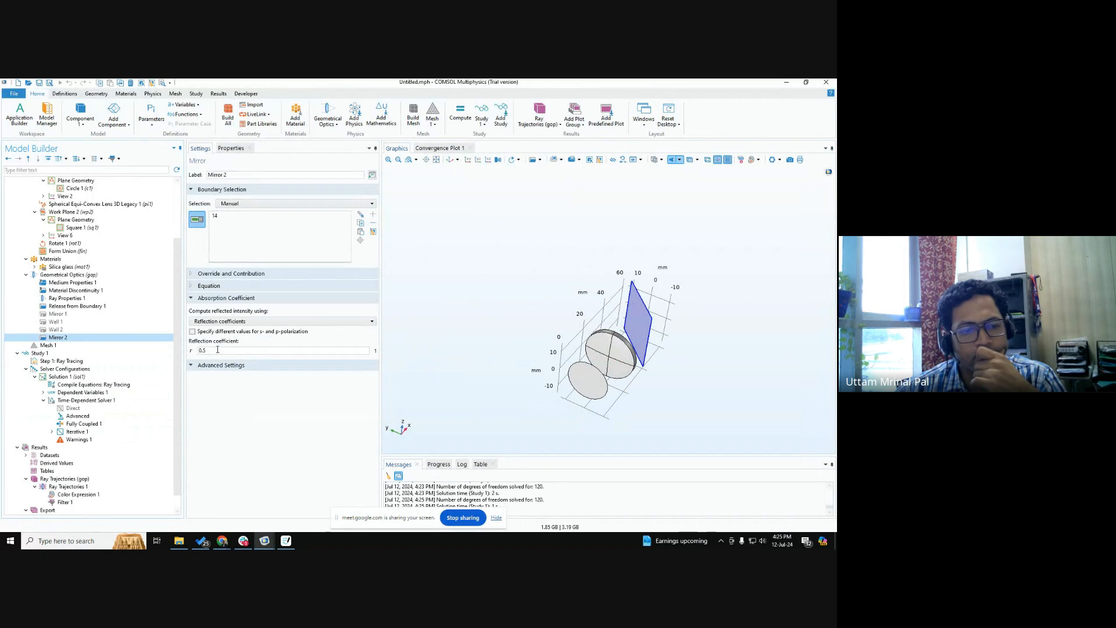
right_click(56, 338)
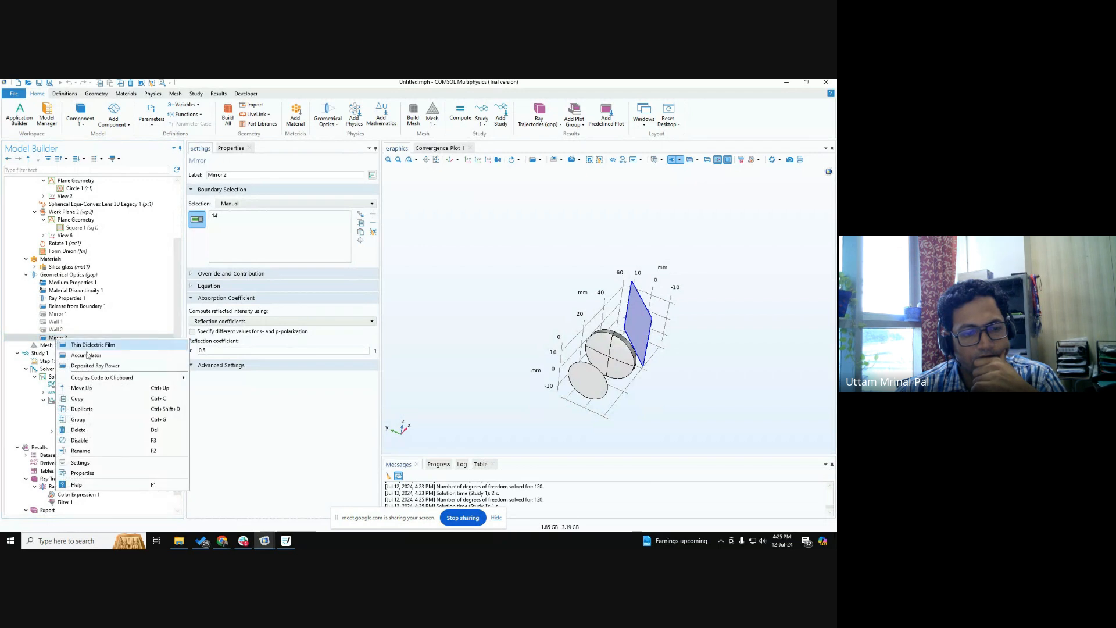
click(61, 275)
right_click(62, 276)
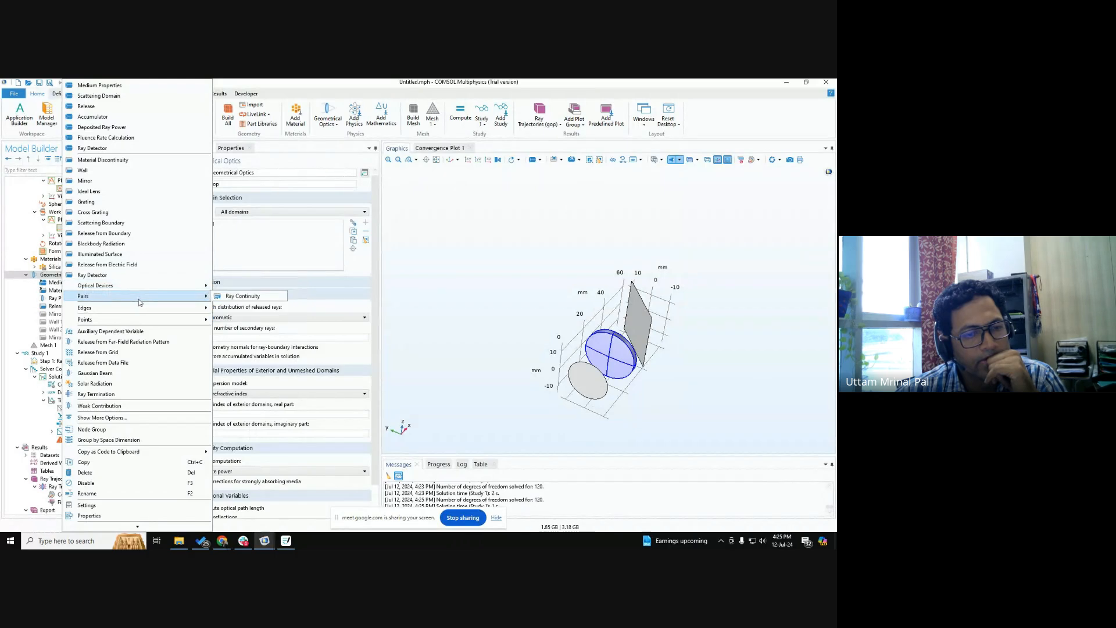
mouse_move(140, 318)
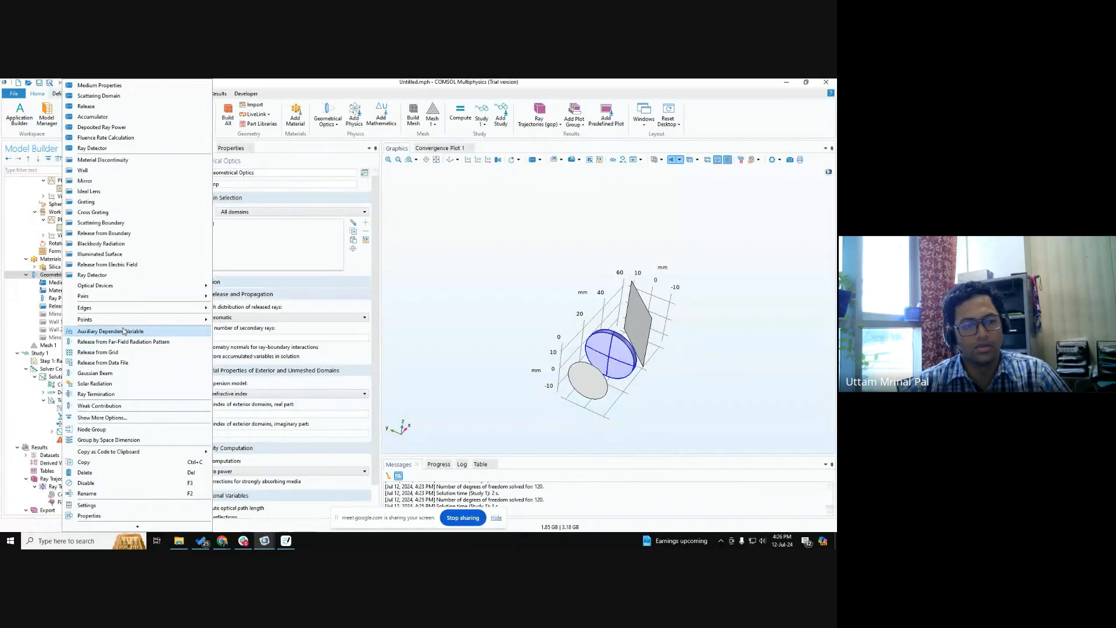
click(252, 389)
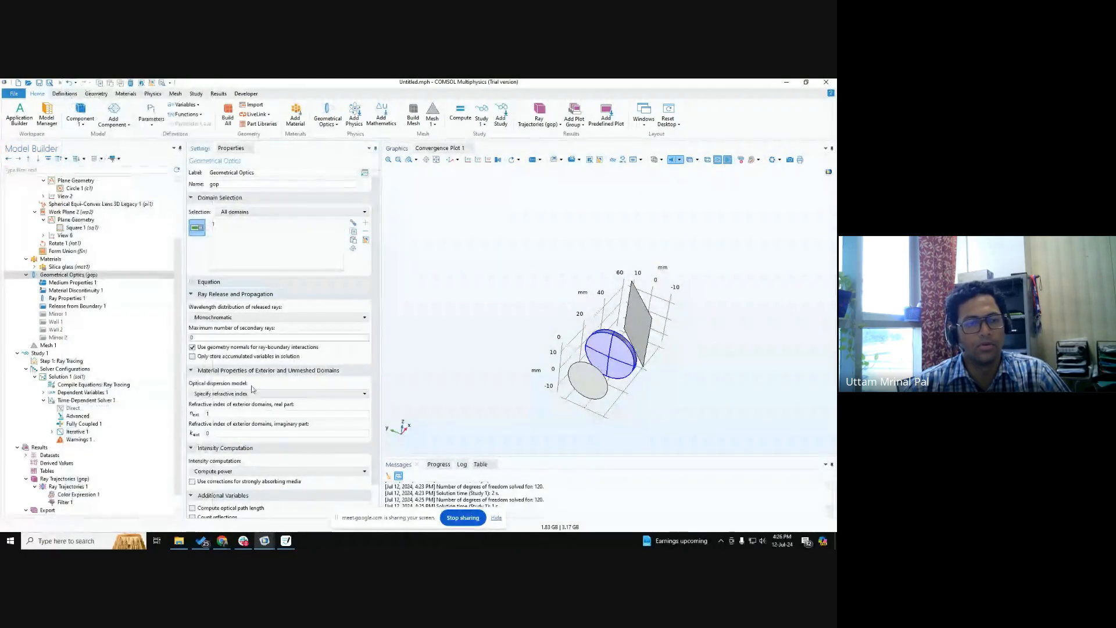
Enable the Wall 2 feature on the tilted plane again.
click(69, 330)
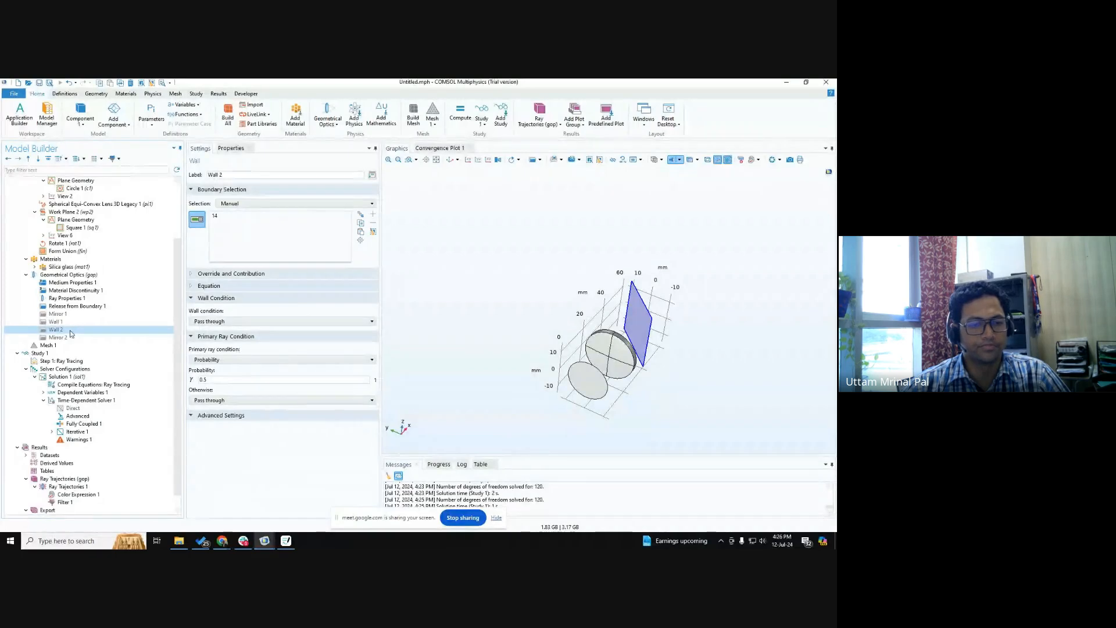
click(58, 322)
right_click(58, 324)
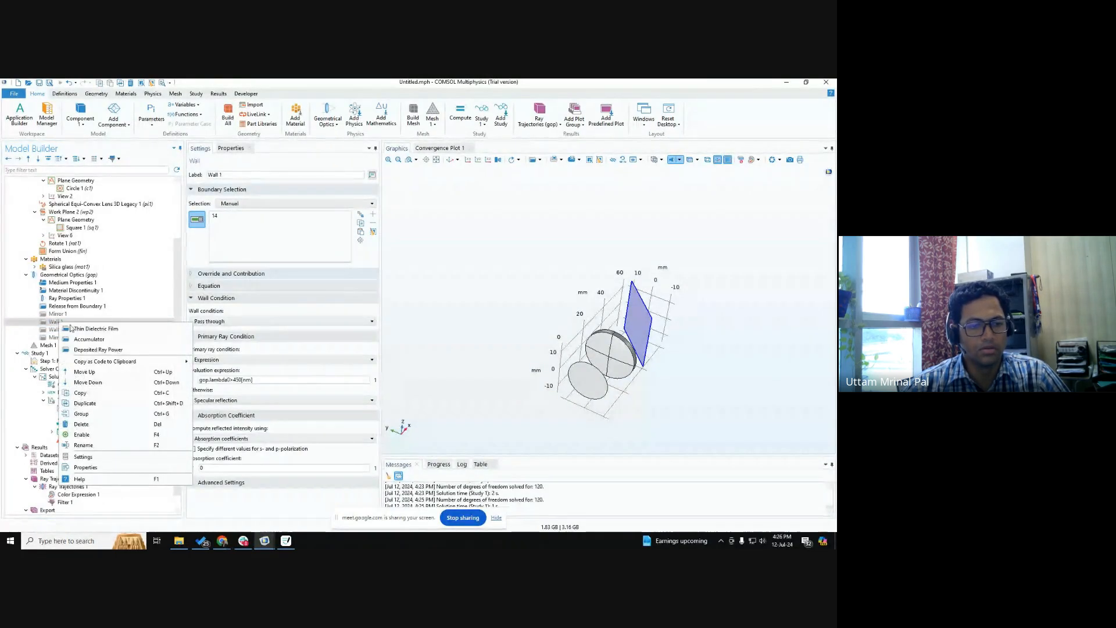
click(51, 334)
right_click(51, 335)
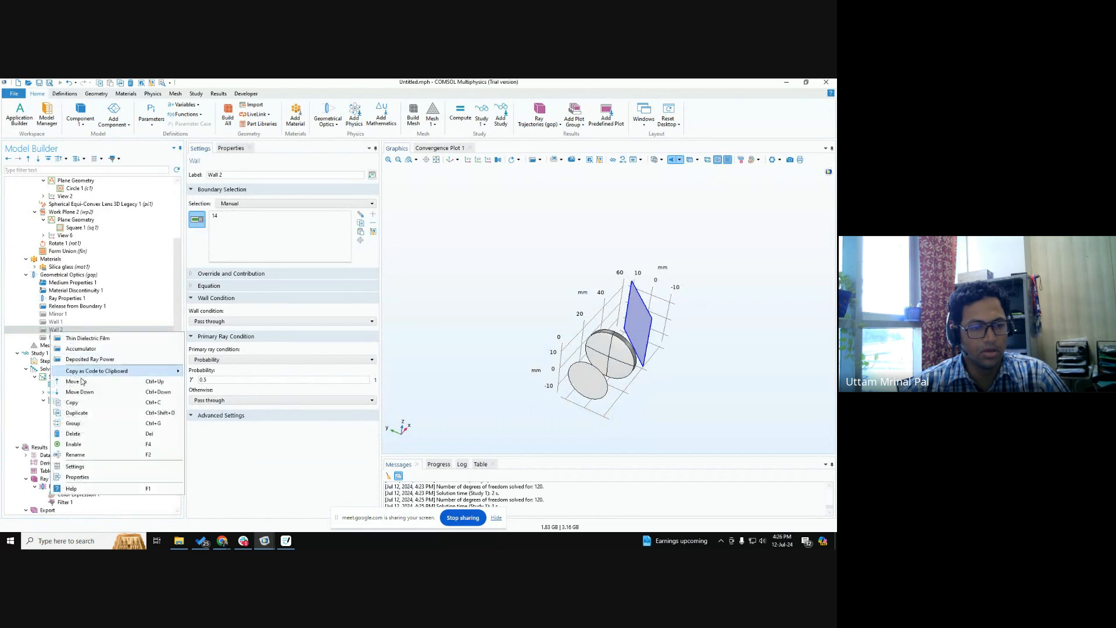
key(Escape)
Set Wall 2's wall condition to Specular reflection with an absorption coefficient of 0.
click(231, 321)
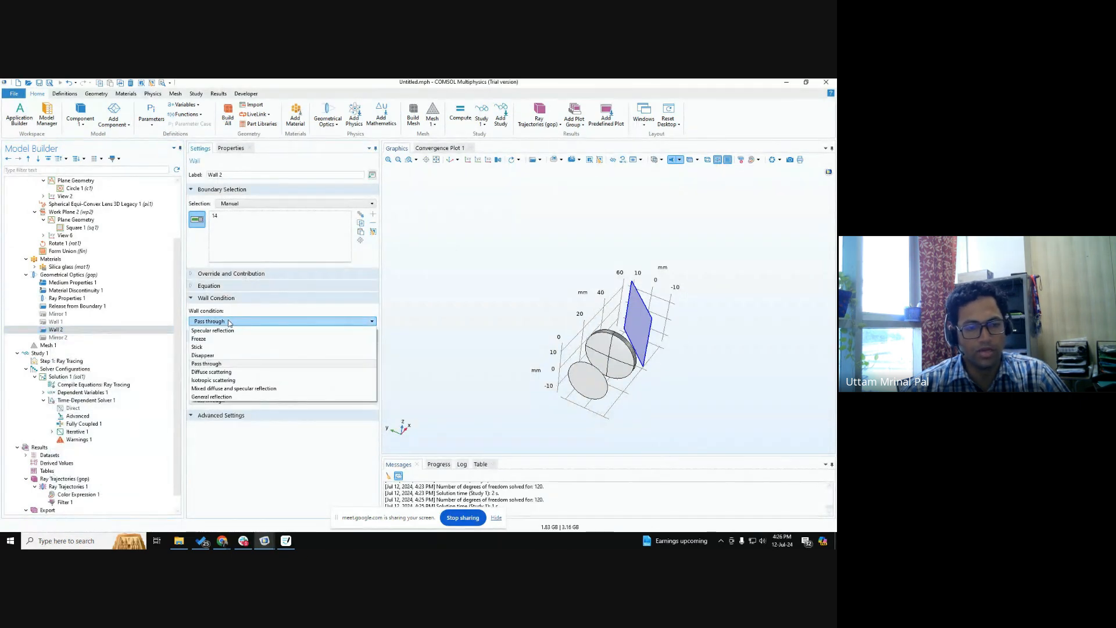
click(223, 323)
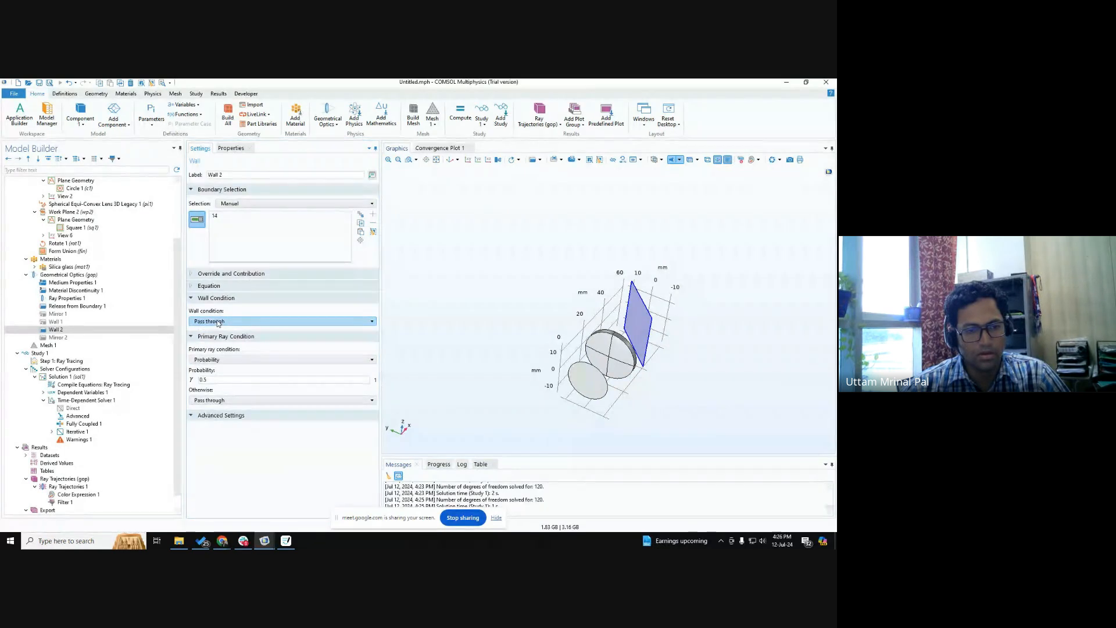
click(218, 322)
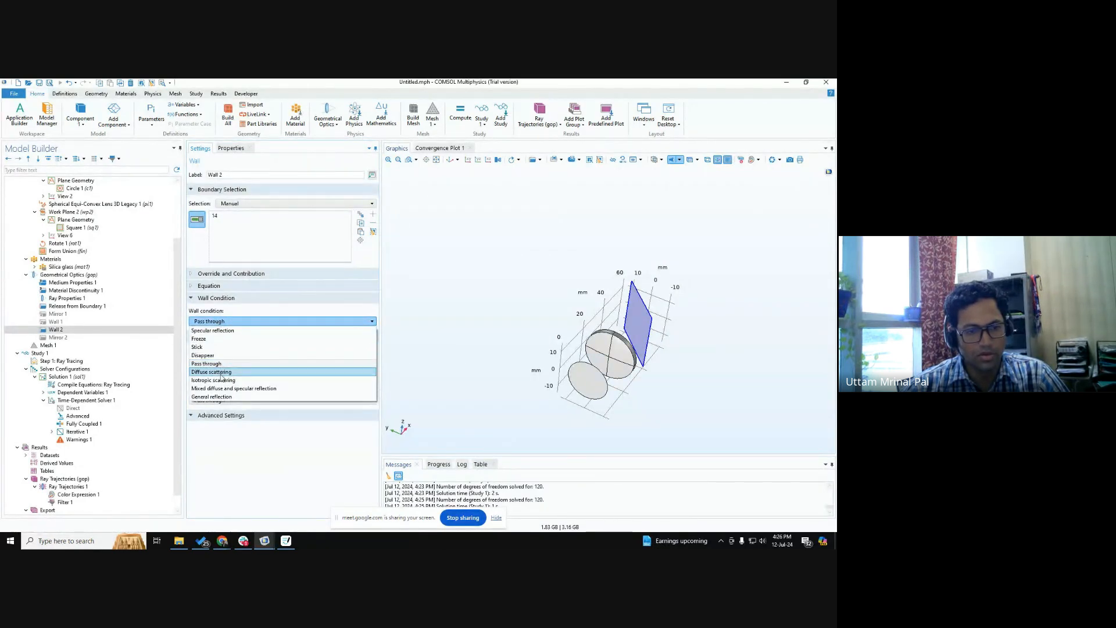
click(211, 330)
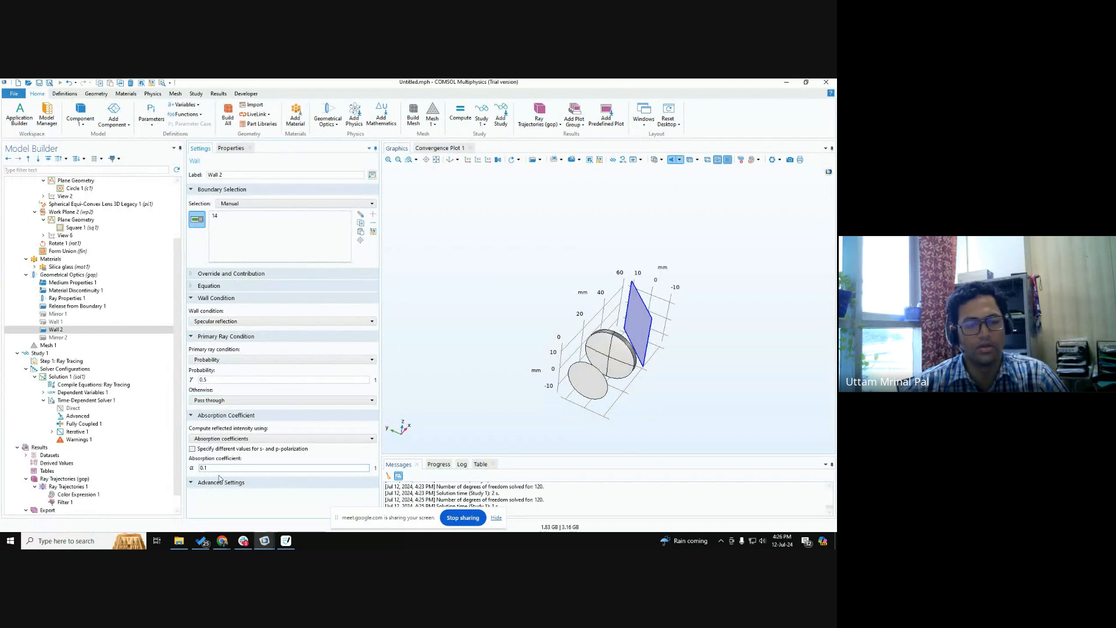
drag(213, 468, 167, 469)
text(0)
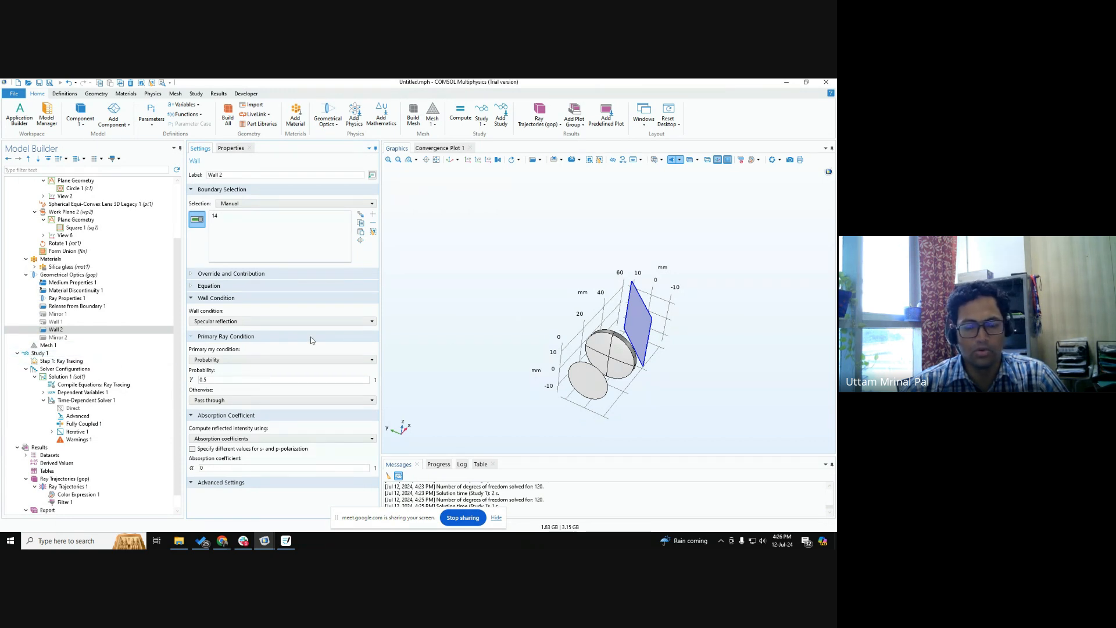
Review the Ray Tracing step, the Release from Boundary 1 settings and Wall 2's primary ray condition.
click(60, 361)
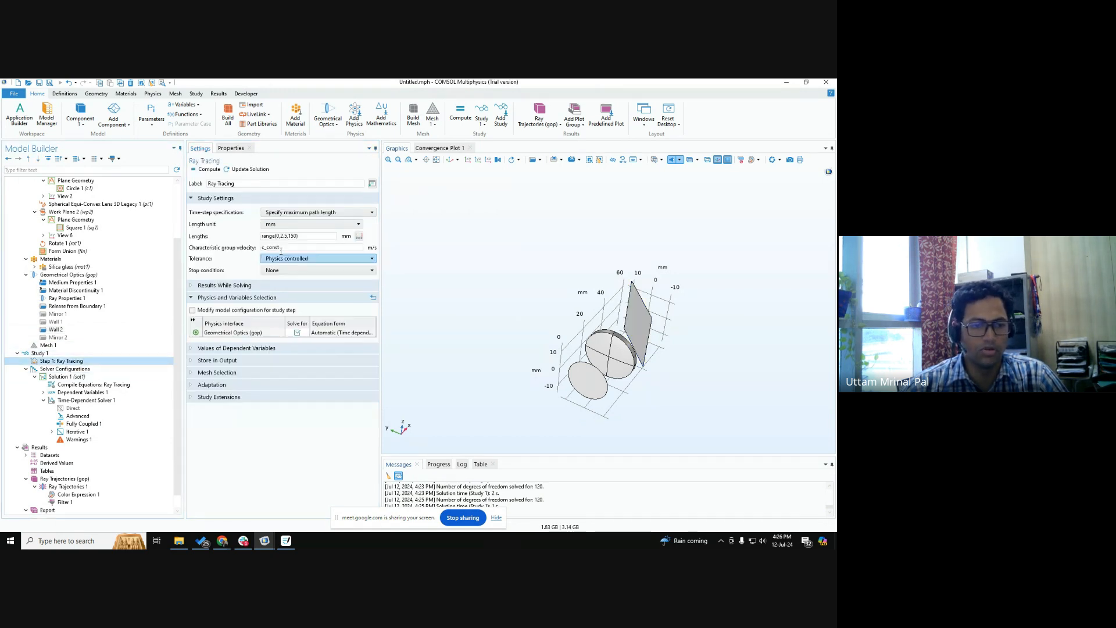
click(55, 329)
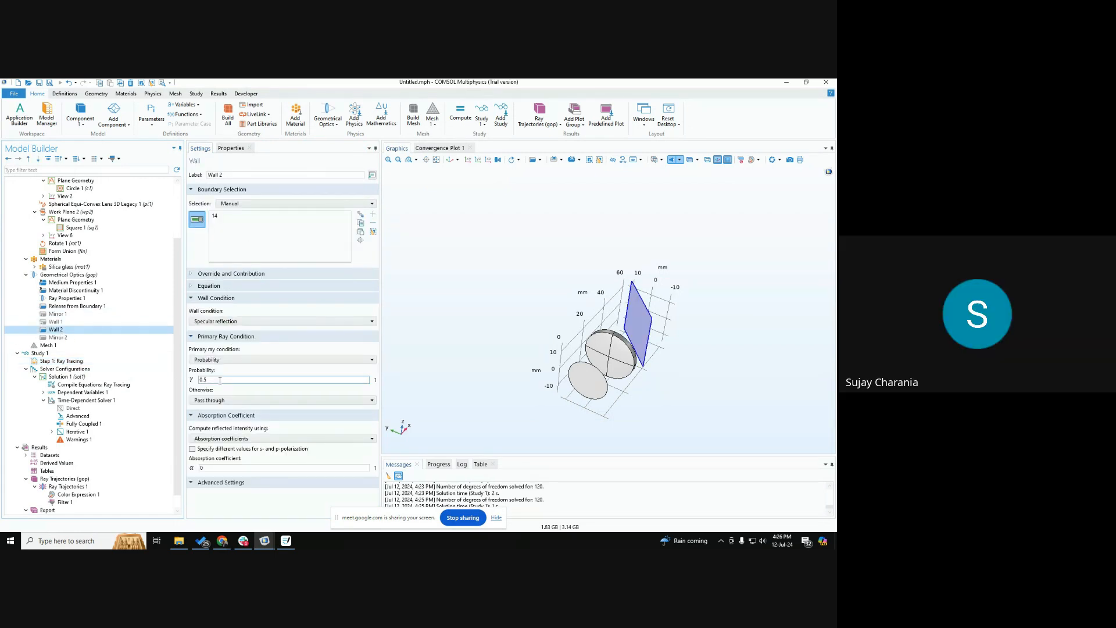
click(65, 306)
drag(637, 353, 627, 362)
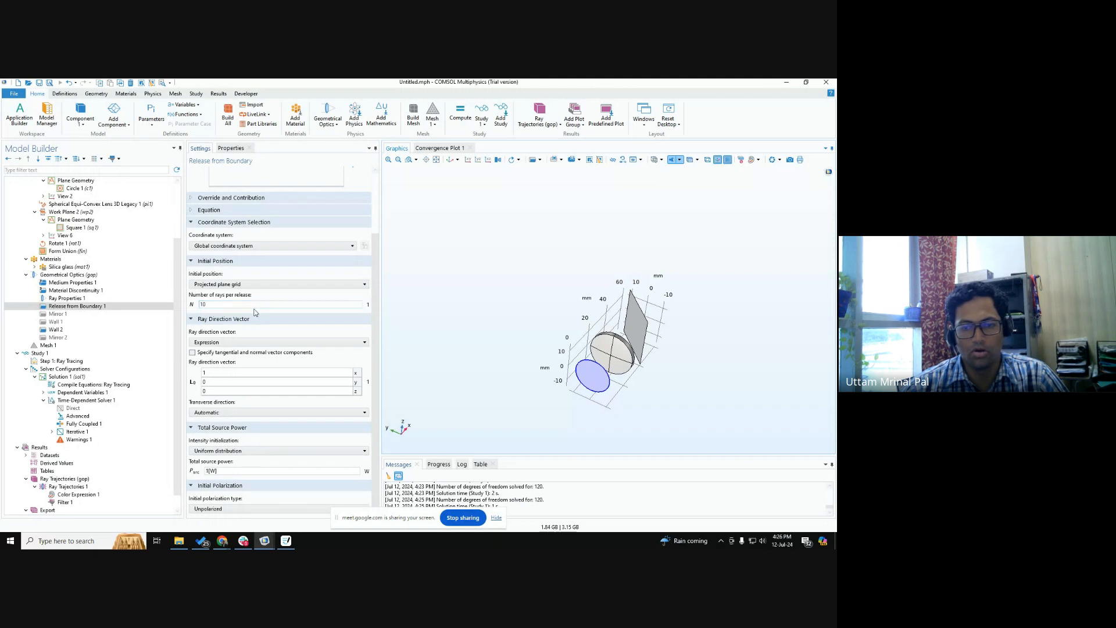
click(79, 331)
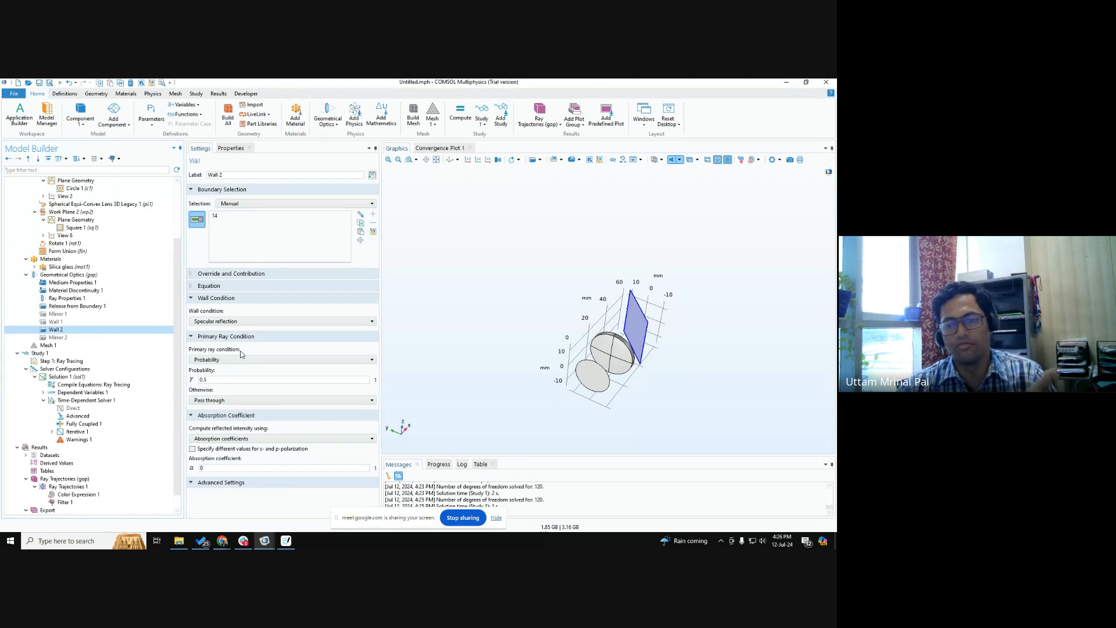
click(232, 381)
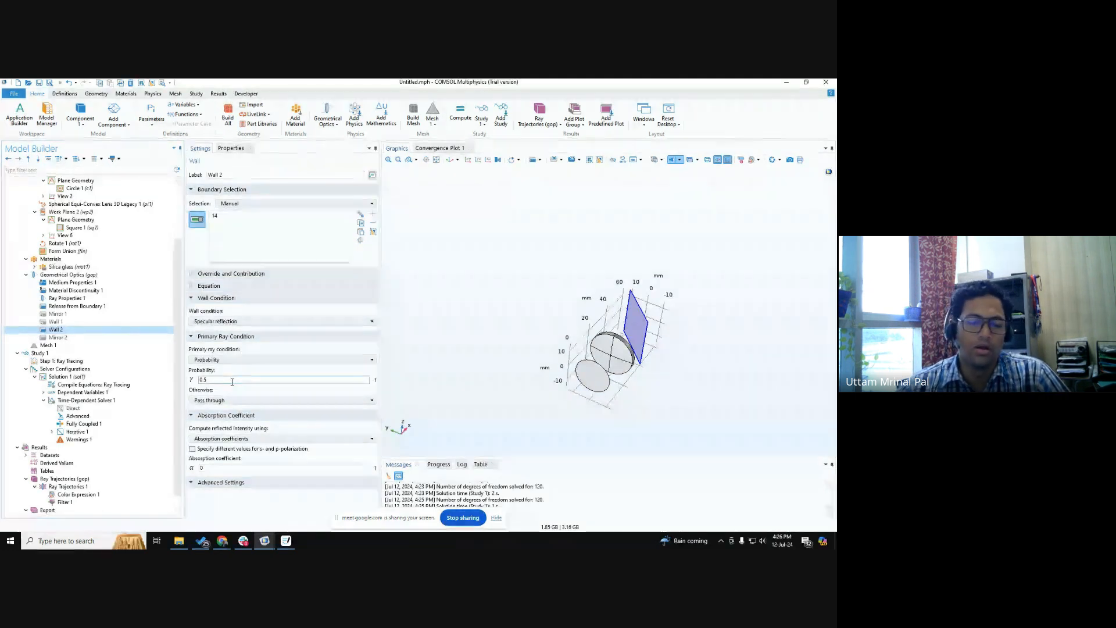
click(220, 359)
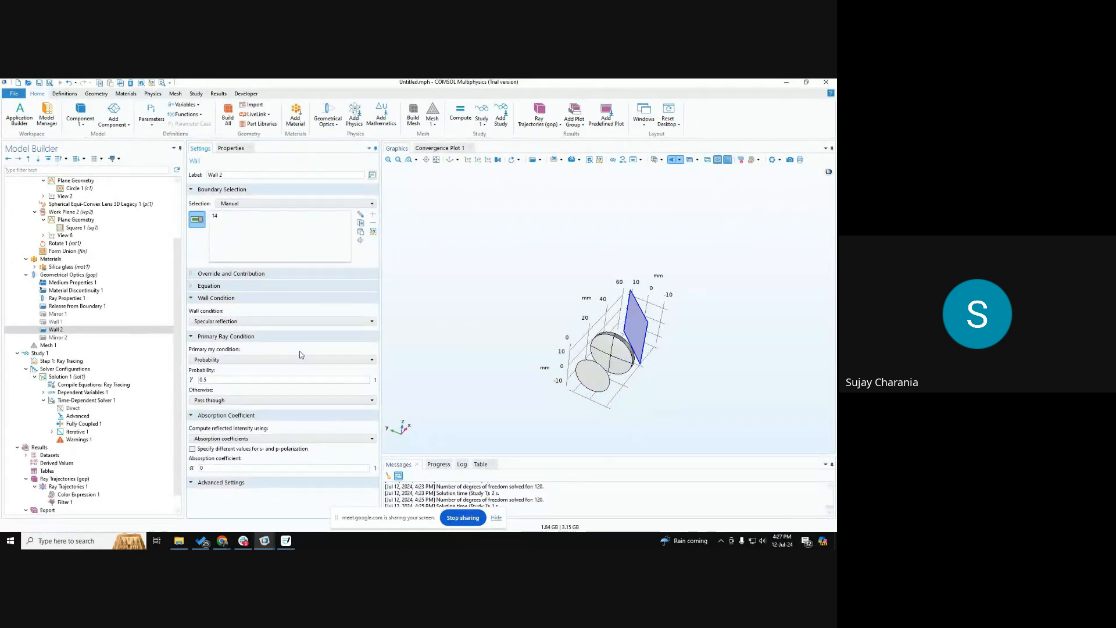
mouse_move(567, 408)
mouse_down()
mouse_move(556, 417)
mouse_move(563, 387)
mouse_move(574, 395)
mouse_up()
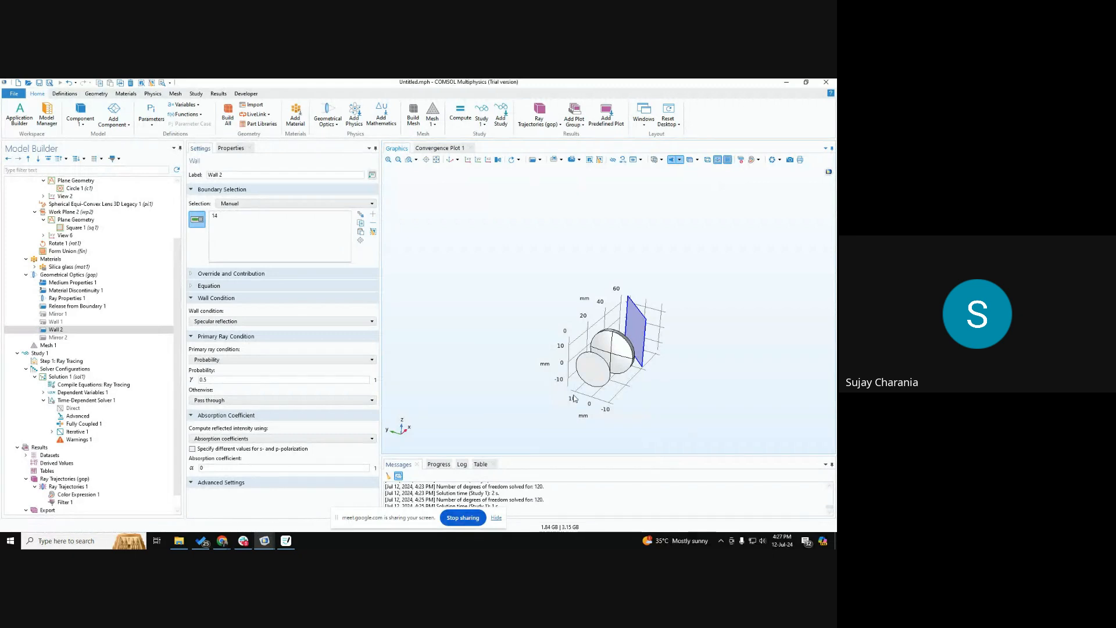
scroll(669, 362, up, 3)
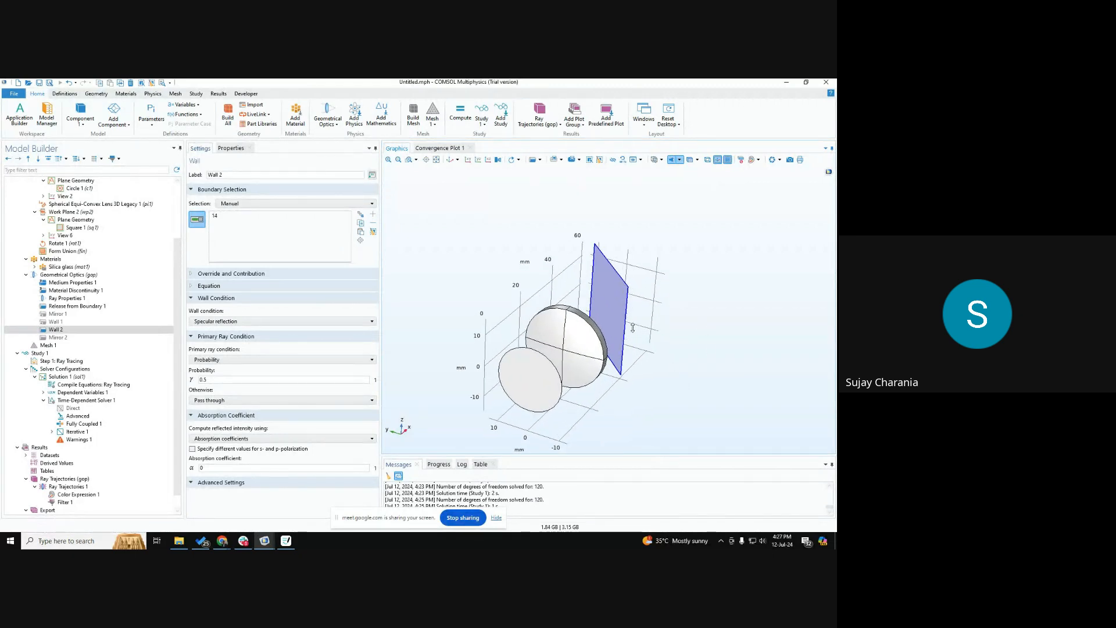
drag(649, 349, 651, 347)
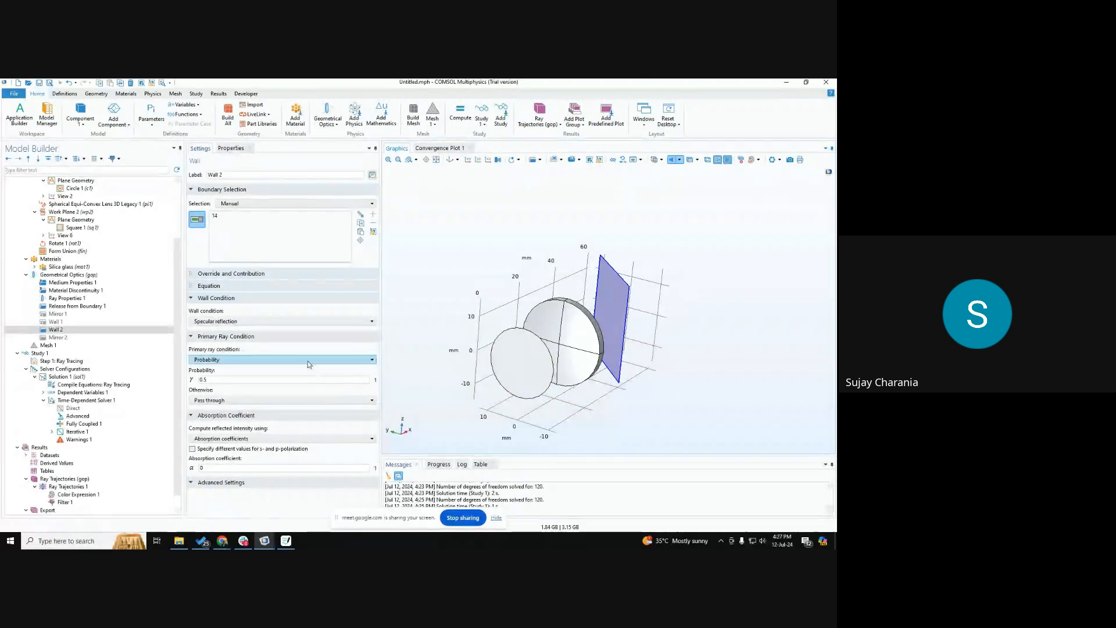
drag(633, 393, 591, 390)
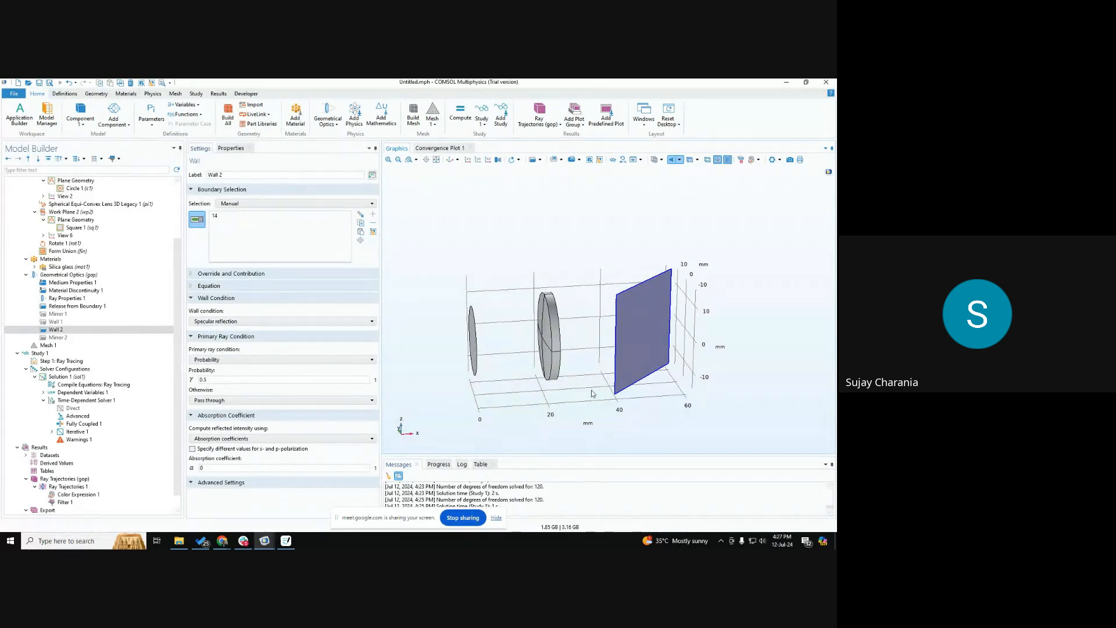
drag(591, 402, 609, 408)
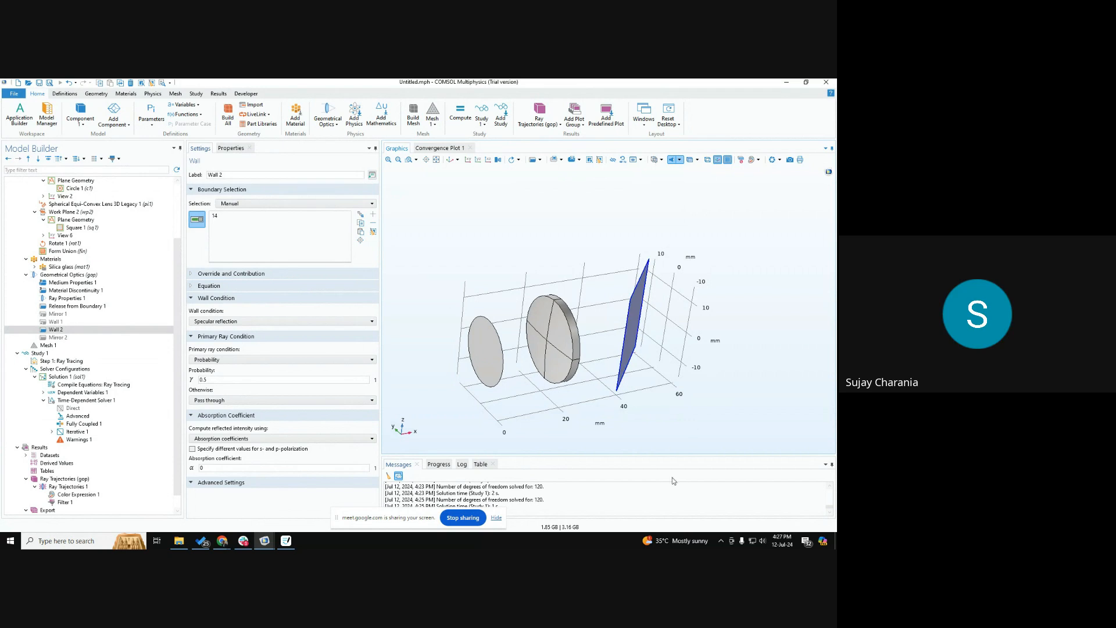
drag(646, 393, 650, 415)
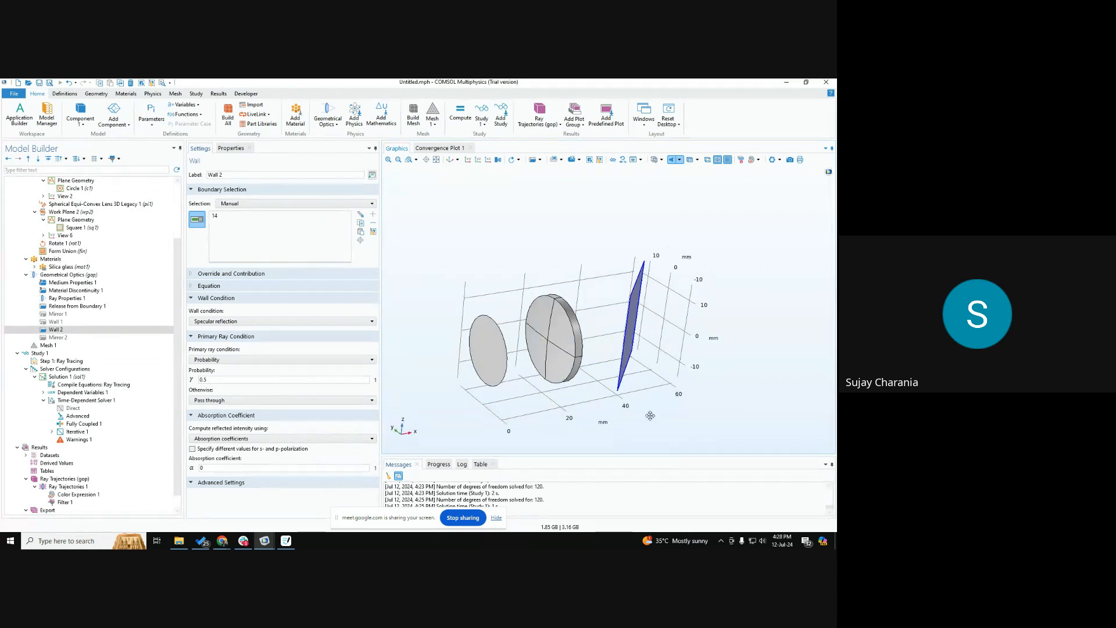
Compute Study 1 with the maximum number of secondary rays set to 1 and fewer rays per release in Release from Boundary 1.
click(69, 275)
click(210, 319)
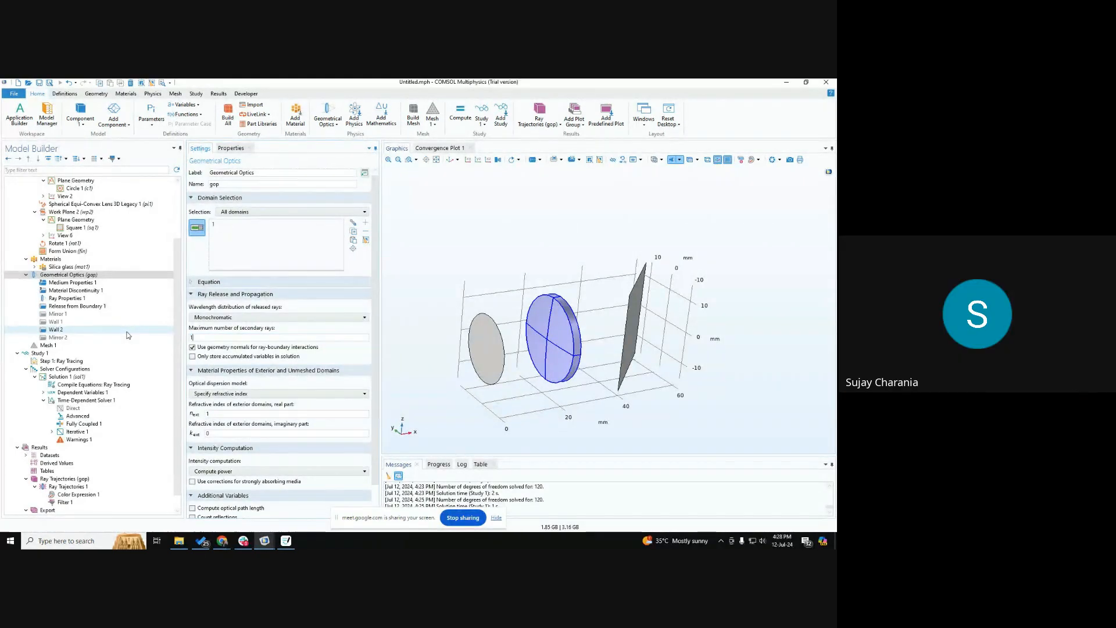
click(76, 306)
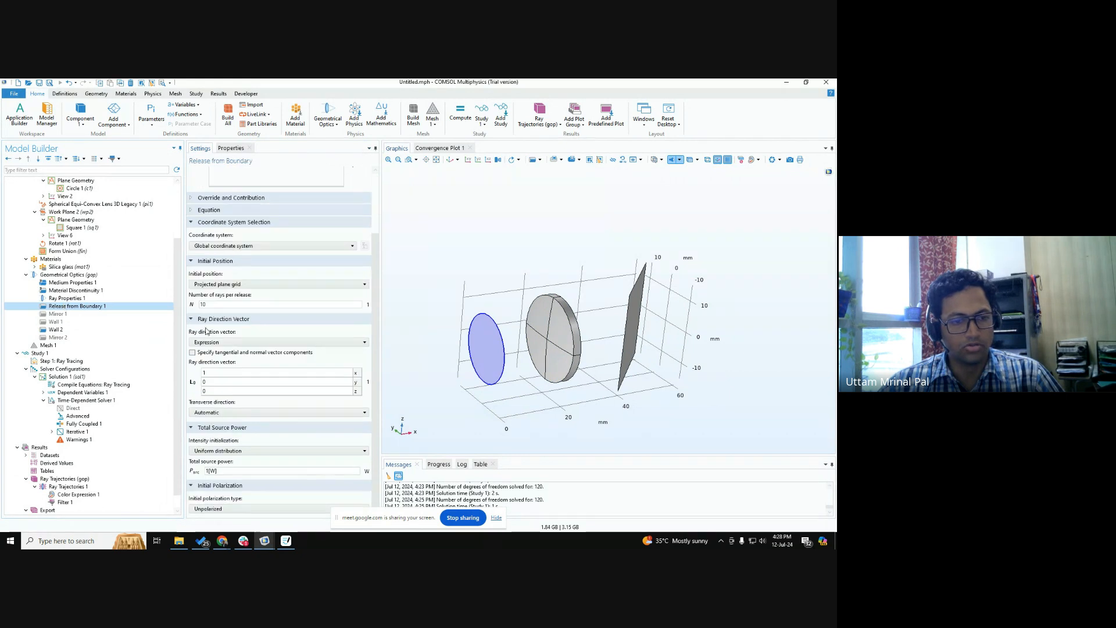
click(41, 353)
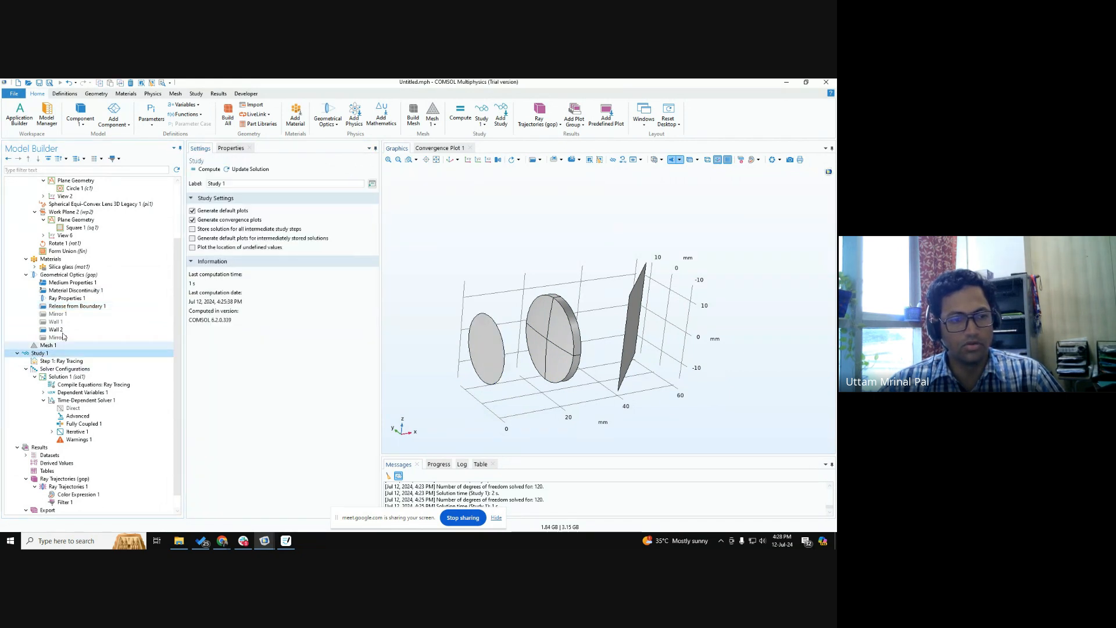
click(200, 169)
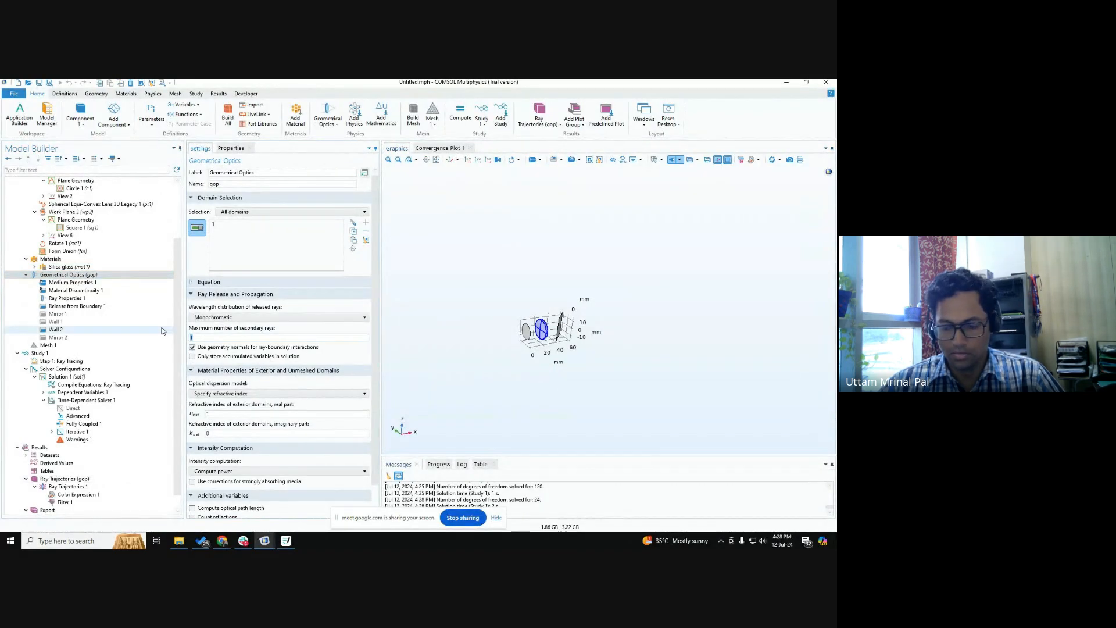
Recompute Study 1 after revising the secondary ray limit, and again with 2 rays per release in Release from Boundary 1.
click(39, 353)
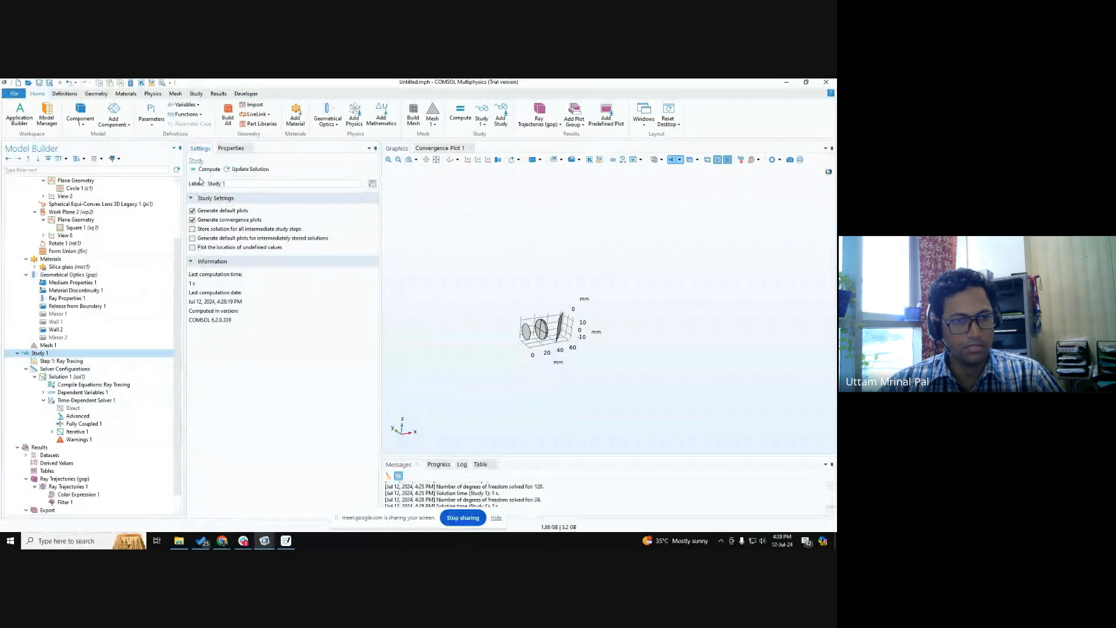
click(208, 170)
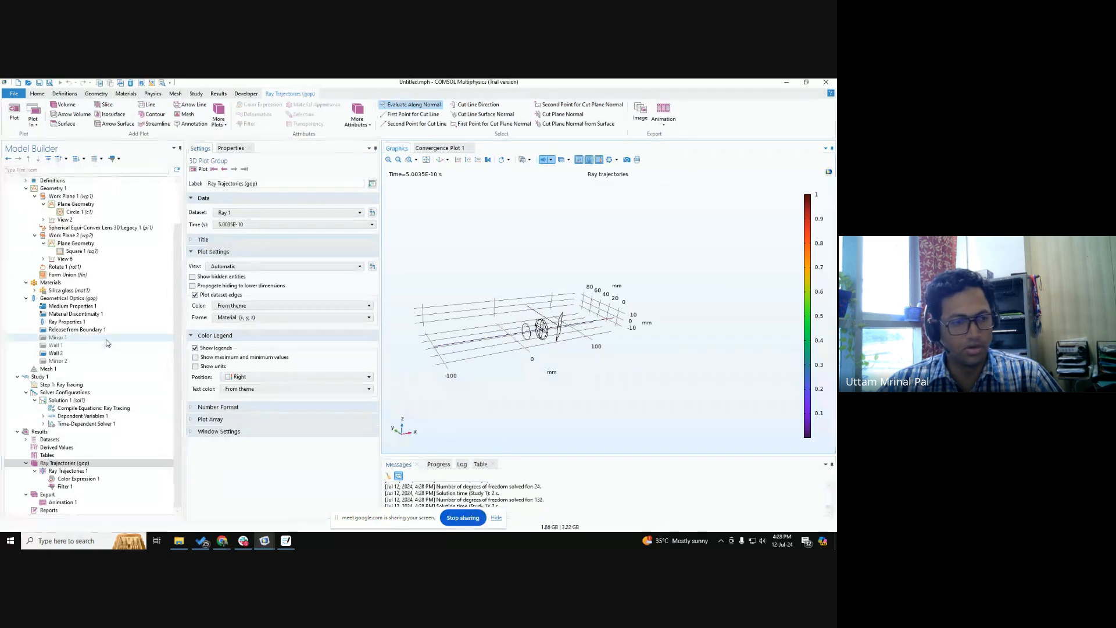
click(70, 329)
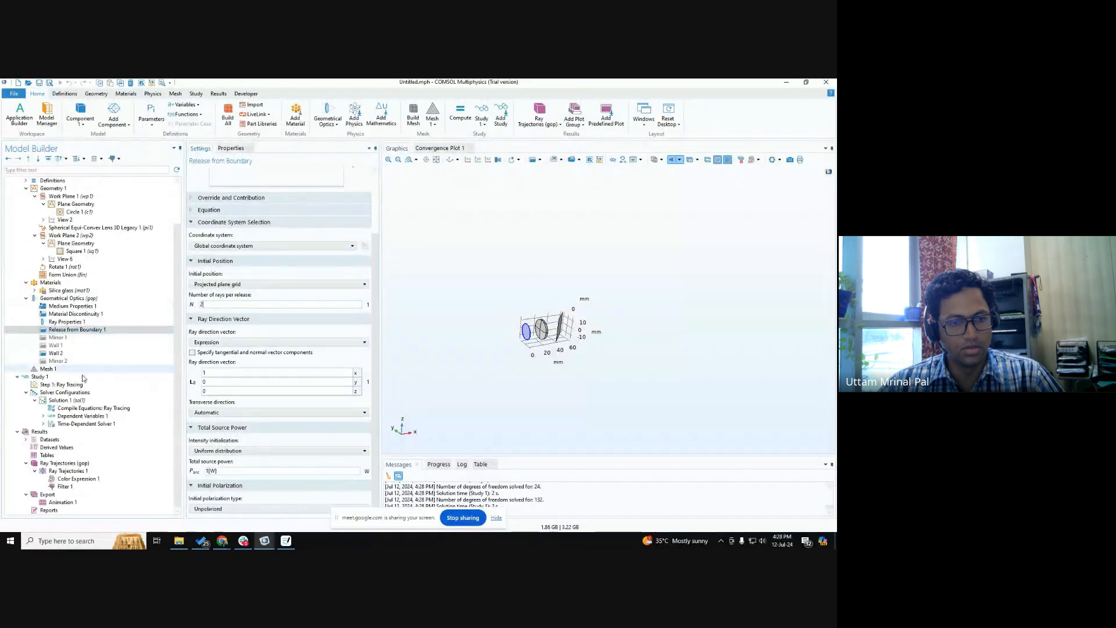
click(39, 377)
click(210, 170)
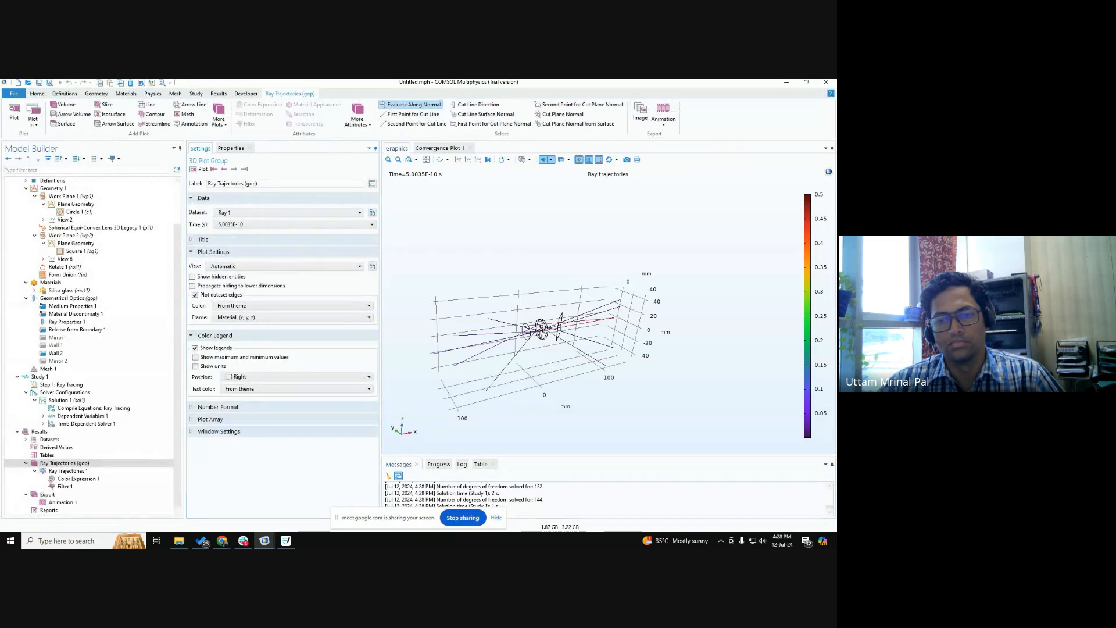
Step the Ray Trajectories (gop) plot forward from the first time step and examine the rays reaching the lens.
drag(431, 272, 488, 338)
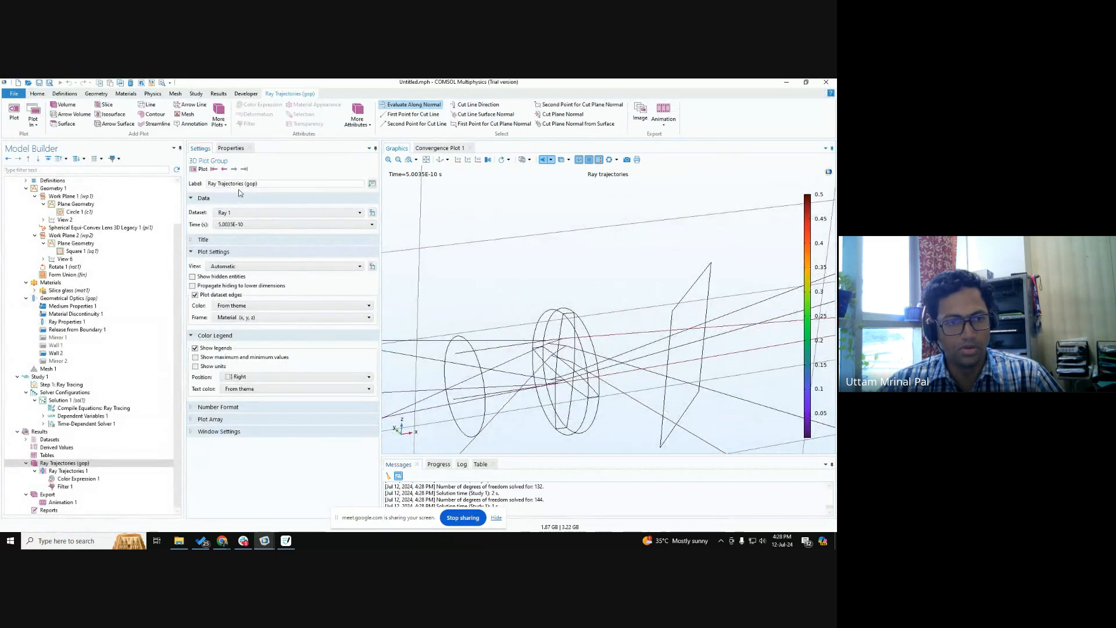
click(214, 169)
click(233, 169)
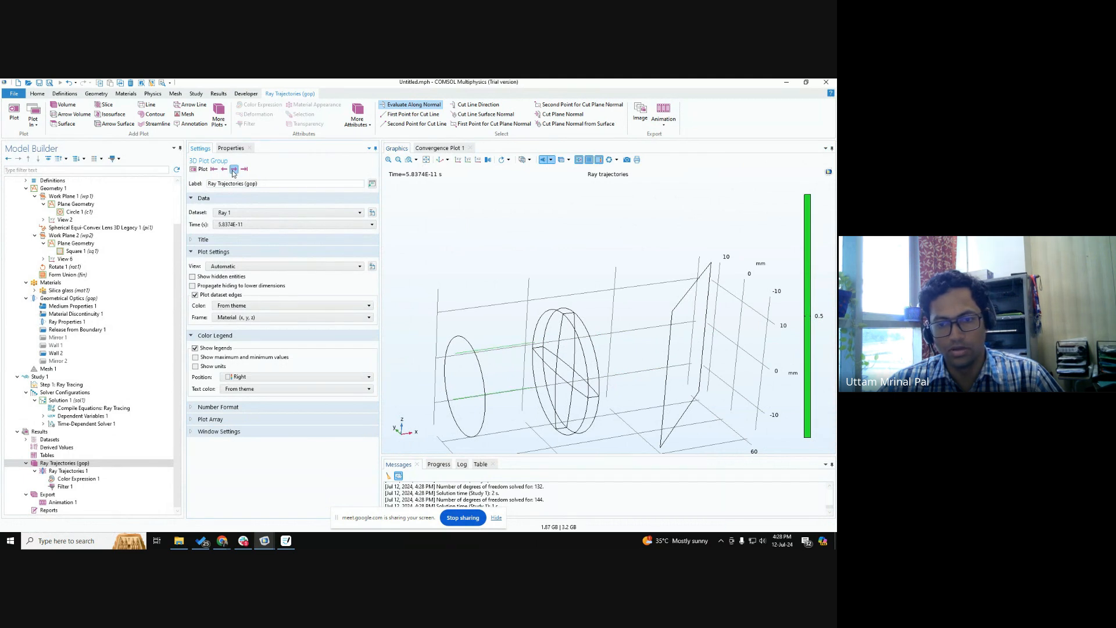
scroll(514, 311, up, 8)
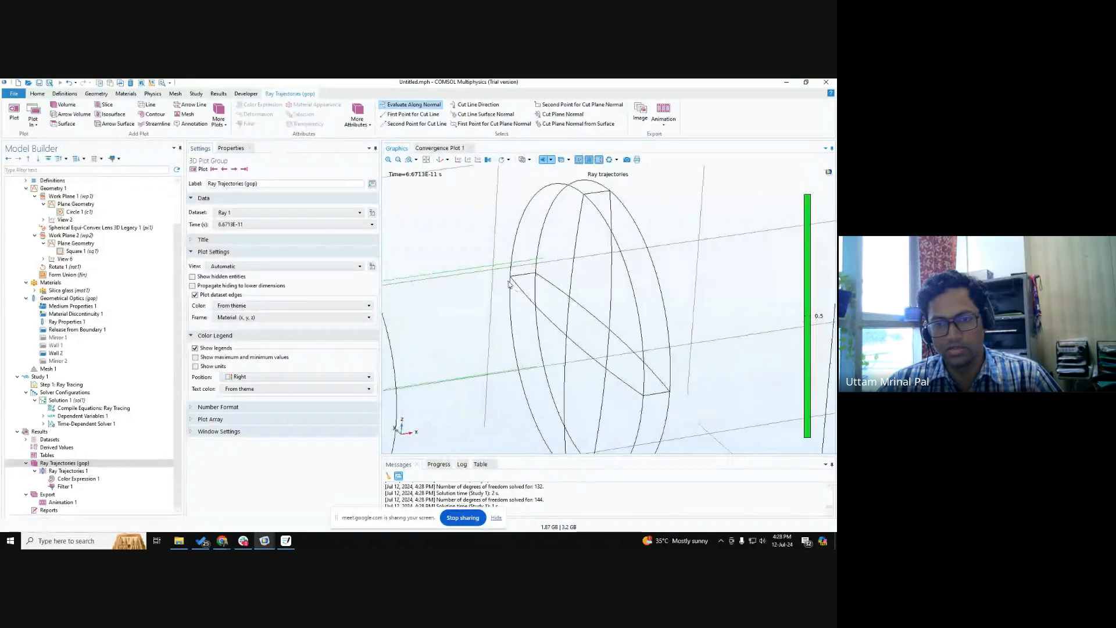
Set the line style of Ray Trajectories 1 to Tube and replot the rays.
click(68, 471)
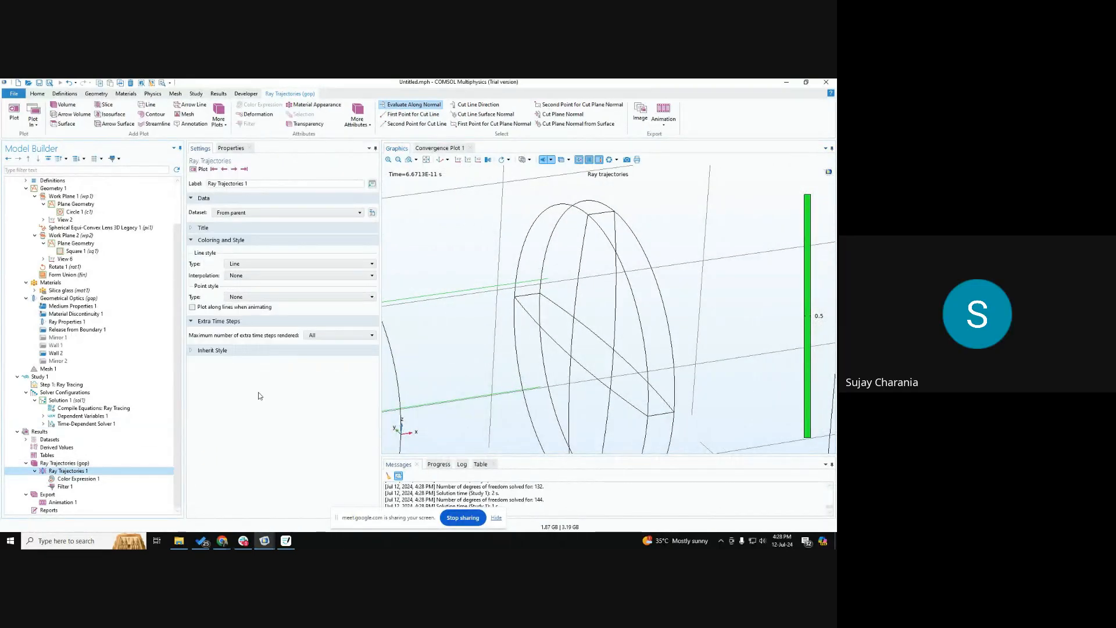
click(244, 263)
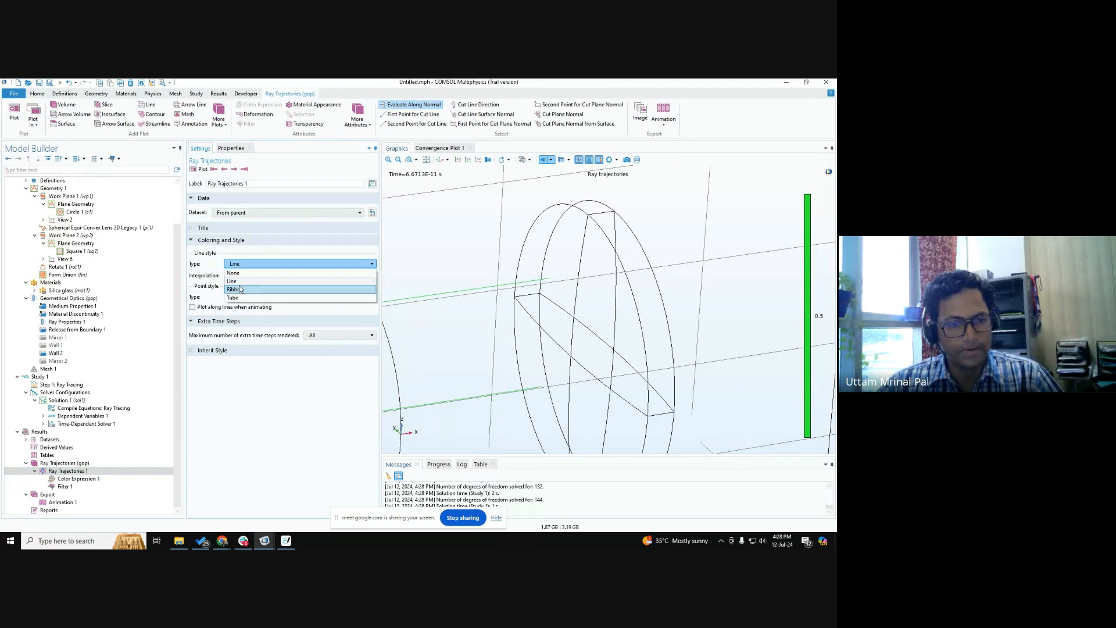
click(240, 291)
click(255, 264)
click(238, 257)
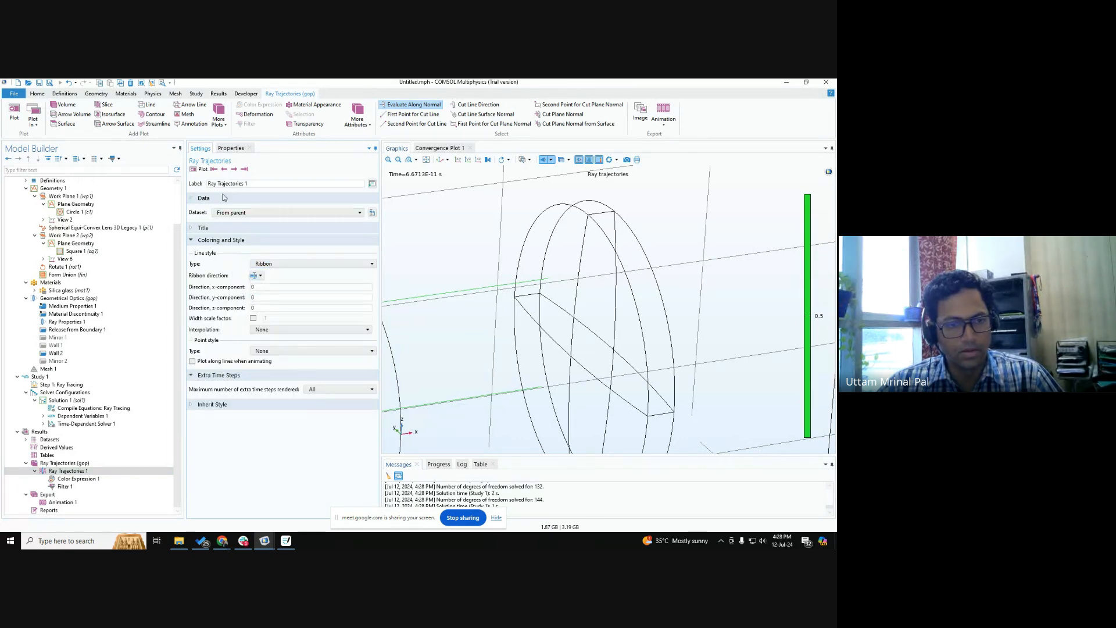
click(281, 264)
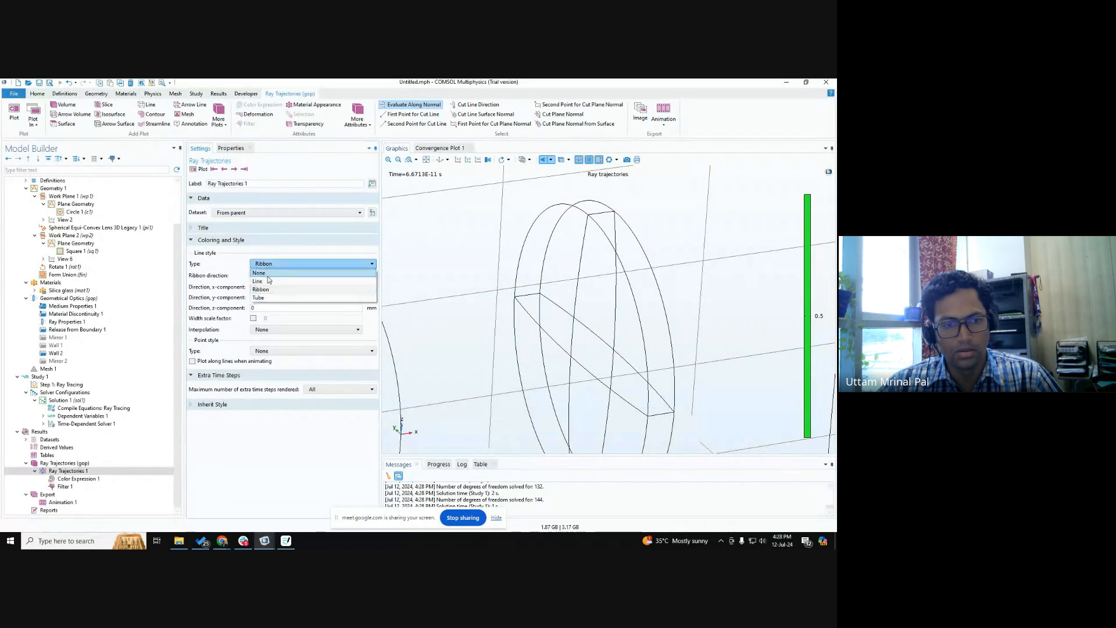
click(260, 297)
click(199, 169)
scroll(479, 298, down, 3)
scroll(479, 298, up, 2)
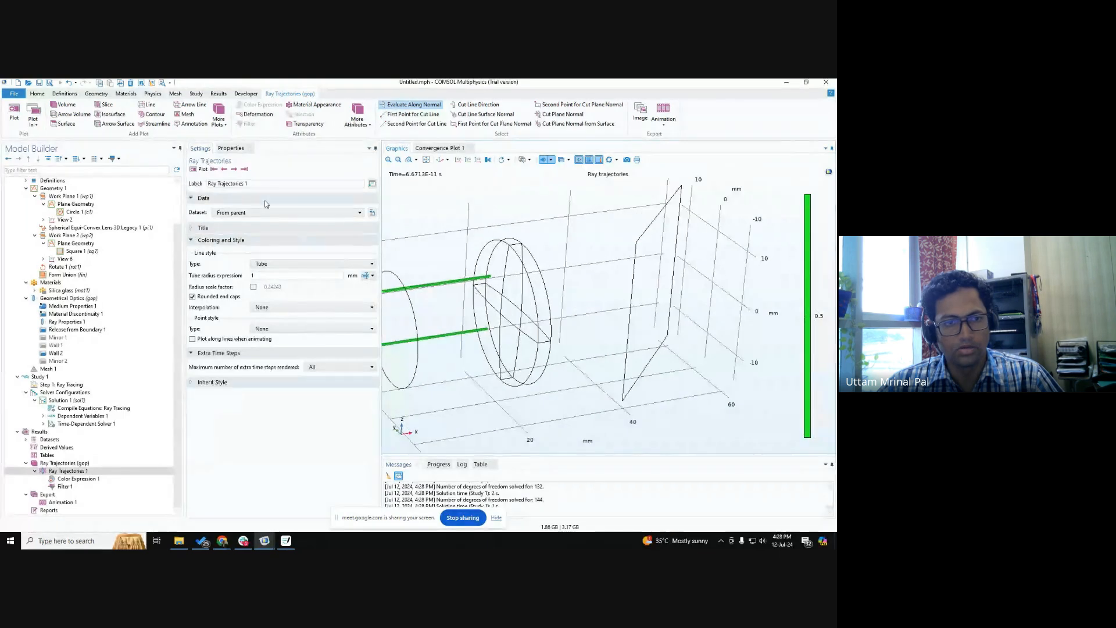
Advance the tube plot to the 1.2509E-10 s time step, examining how the rays split at the lens surfaces.
scroll(489, 289, up, 5)
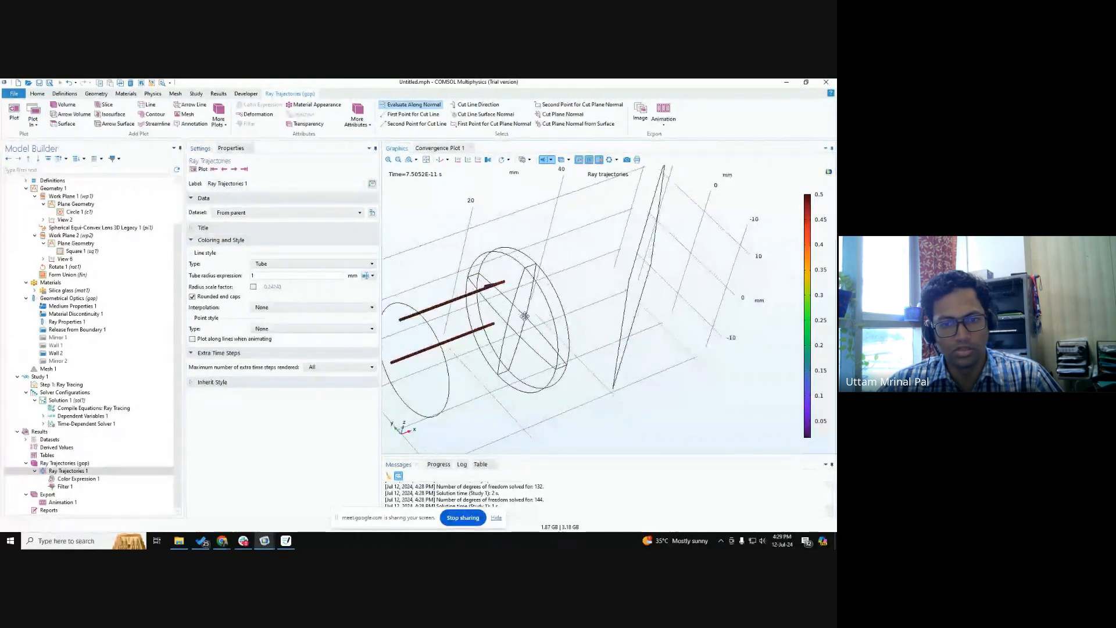
scroll(557, 327, down, 1)
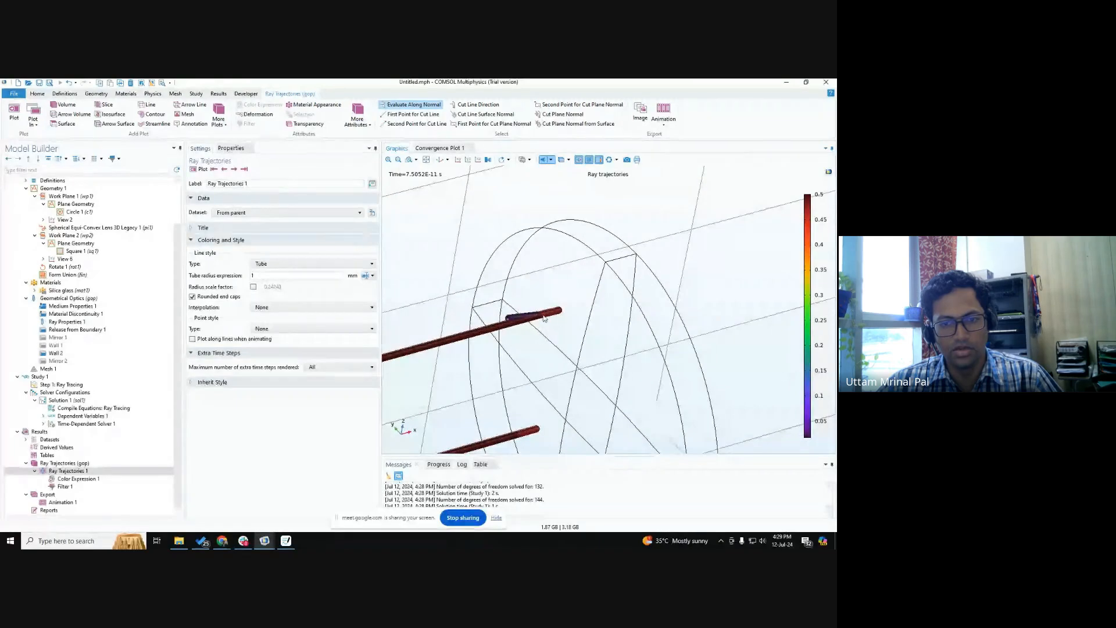
drag(512, 317, 557, 311)
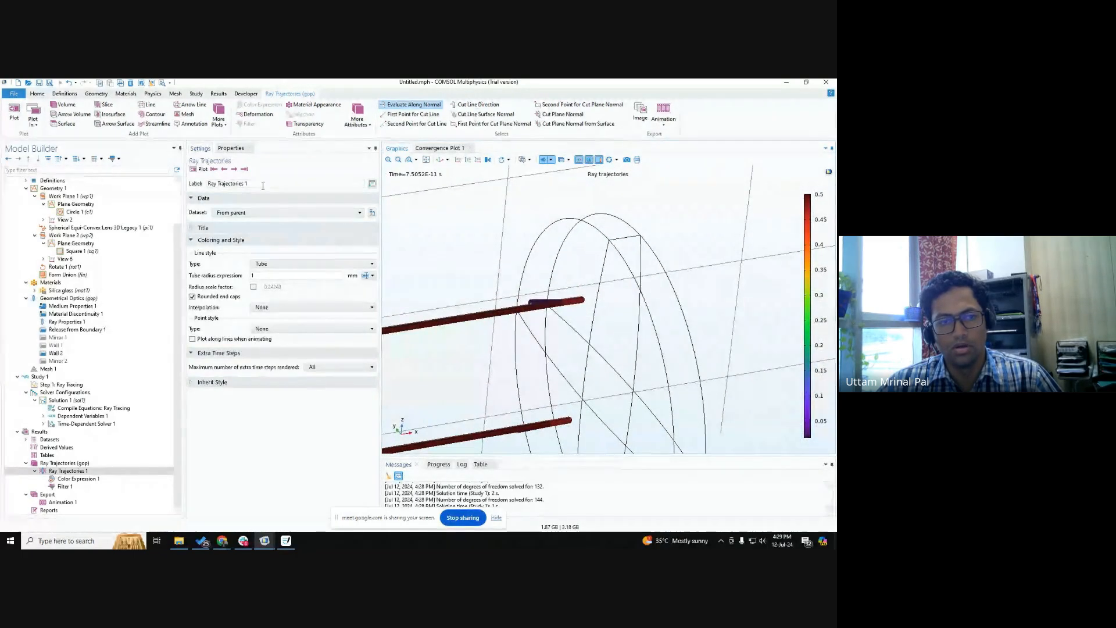
click(234, 170)
drag(473, 276, 645, 329)
click(235, 171)
drag(533, 258, 557, 327)
click(235, 170)
click(236, 171)
click(236, 170)
click(236, 170)
scroll(511, 253, down, 3)
drag(534, 291, 532, 285)
scroll(532, 284, up, 5)
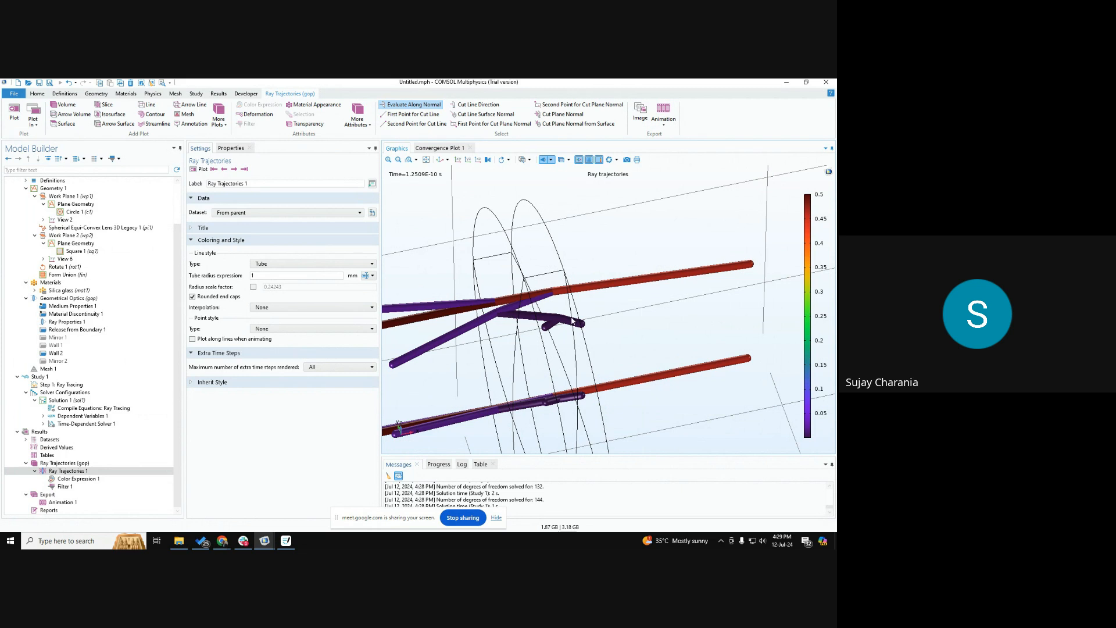
drag(532, 293, 527, 262)
Step the ray plot forward beyond 1.8346E-10 s and back to 1.2509E-10 s to examine the repeated internal reflections.
click(233, 169)
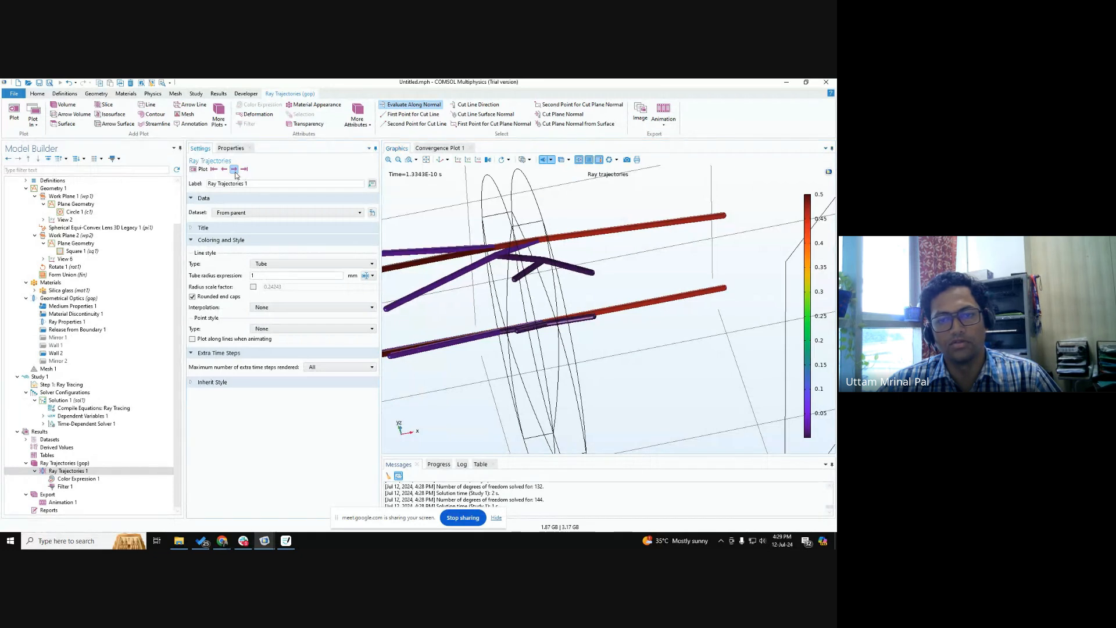
click(234, 168)
click(234, 168)
click(234, 168)
click(234, 169)
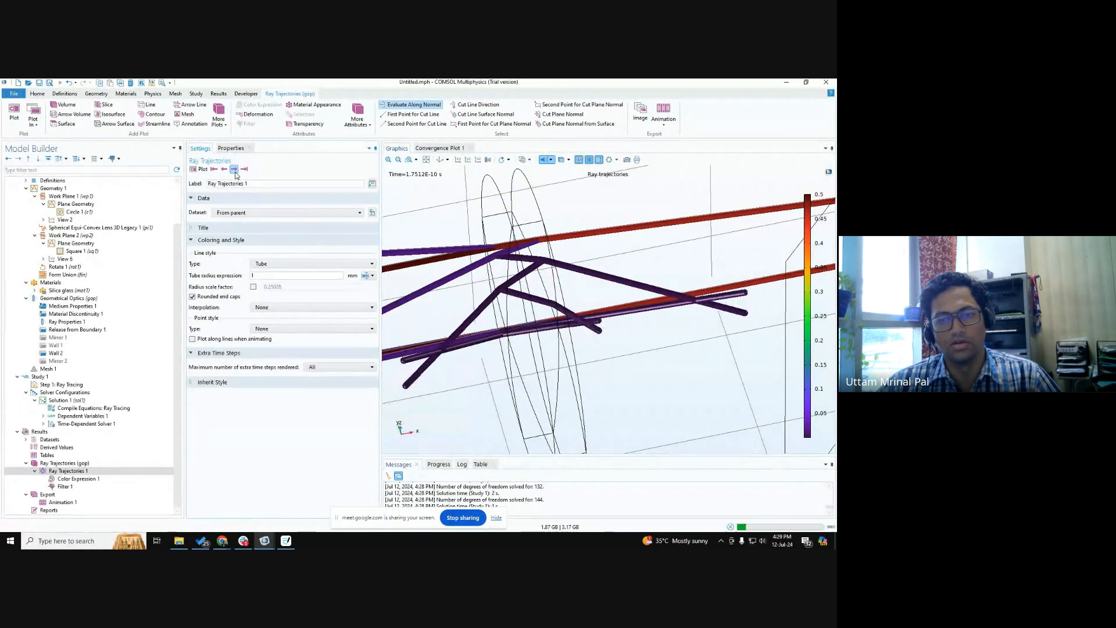
click(234, 169)
click(233, 168)
click(224, 169)
click(224, 169)
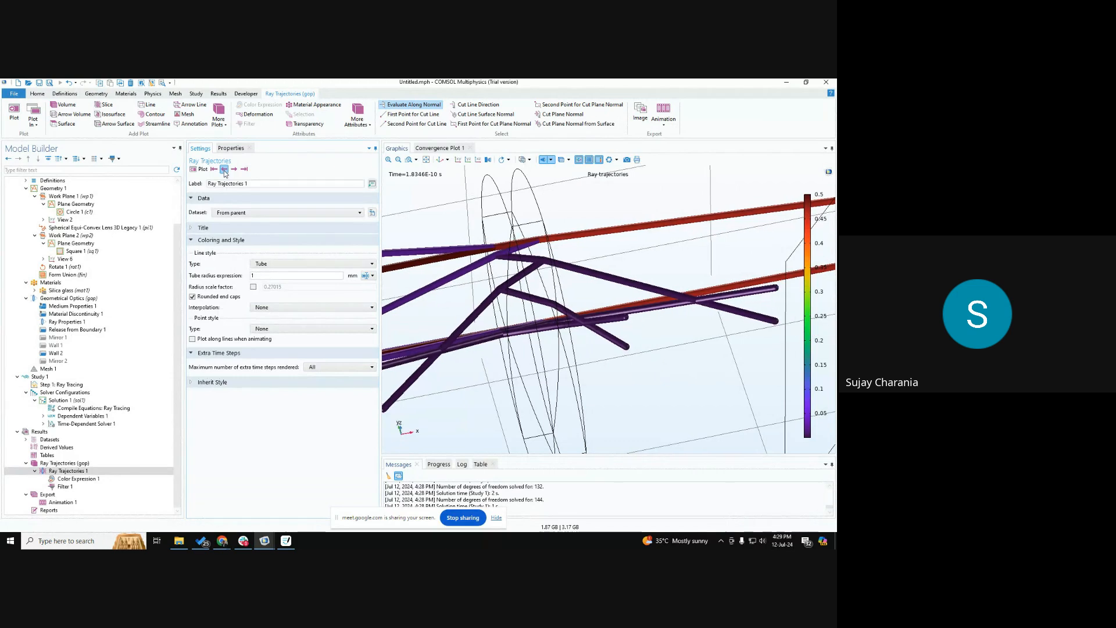
click(224, 169)
click(223, 169)
click(224, 169)
click(223, 169)
click(223, 170)
click(224, 169)
click(224, 169)
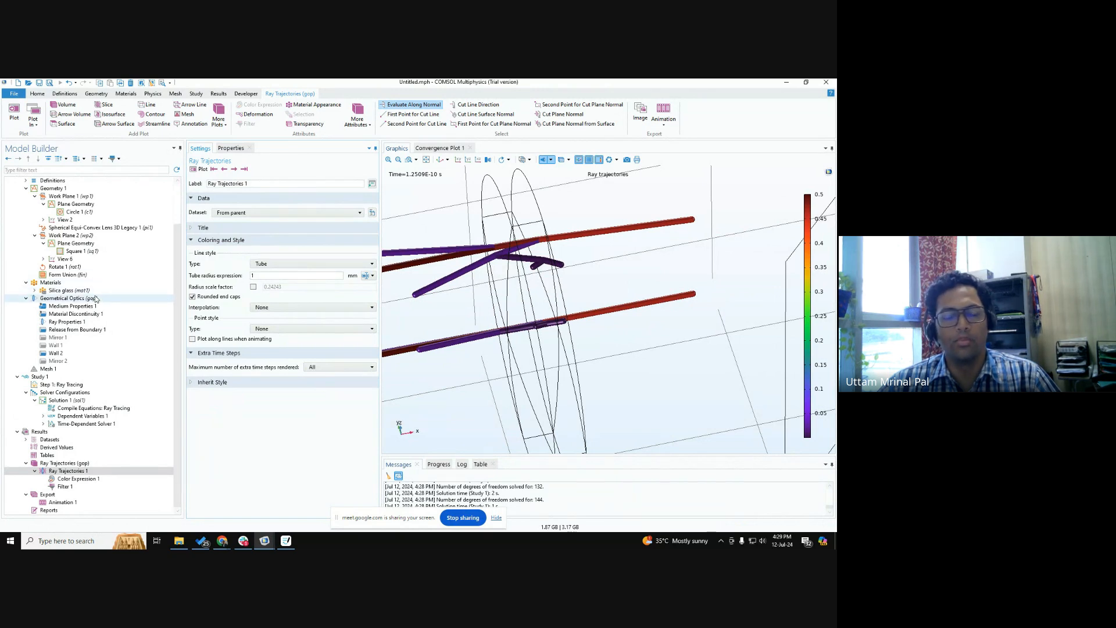
Set the maximum number of secondary rays in Geometrical Optics to 0 and recompute Study 1.
click(66, 298)
text(0)
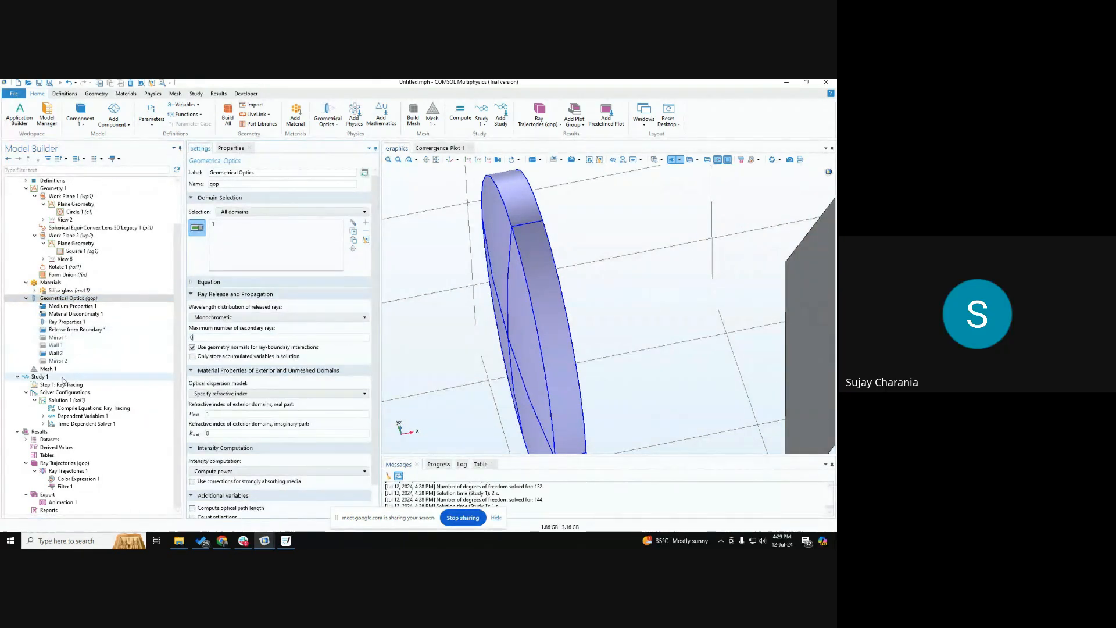
click(63, 377)
click(207, 169)
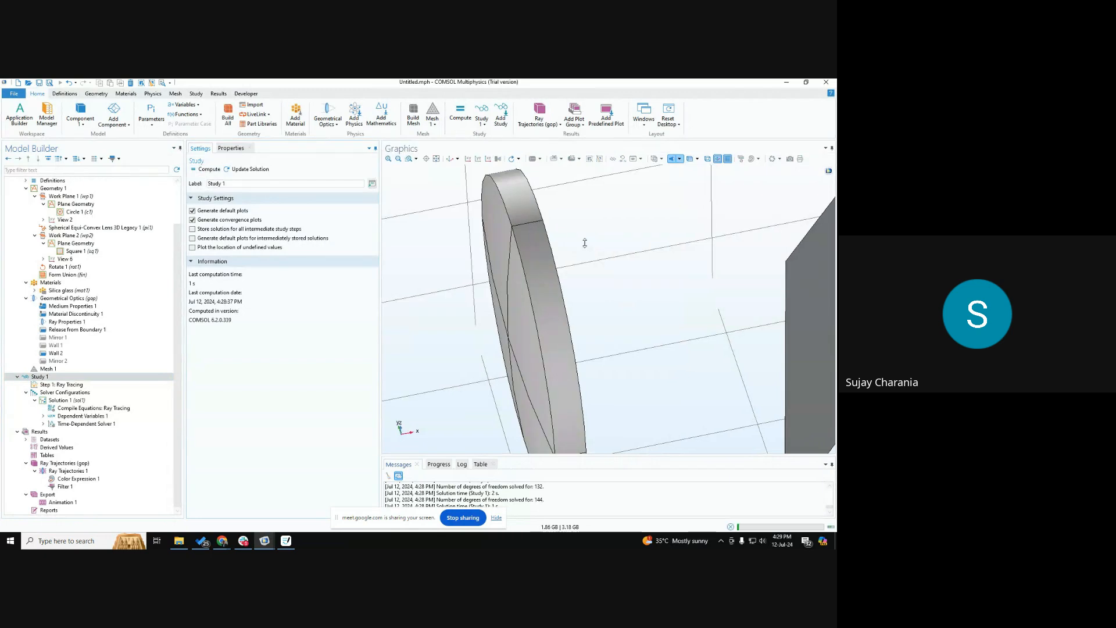
drag(591, 305, 589, 284)
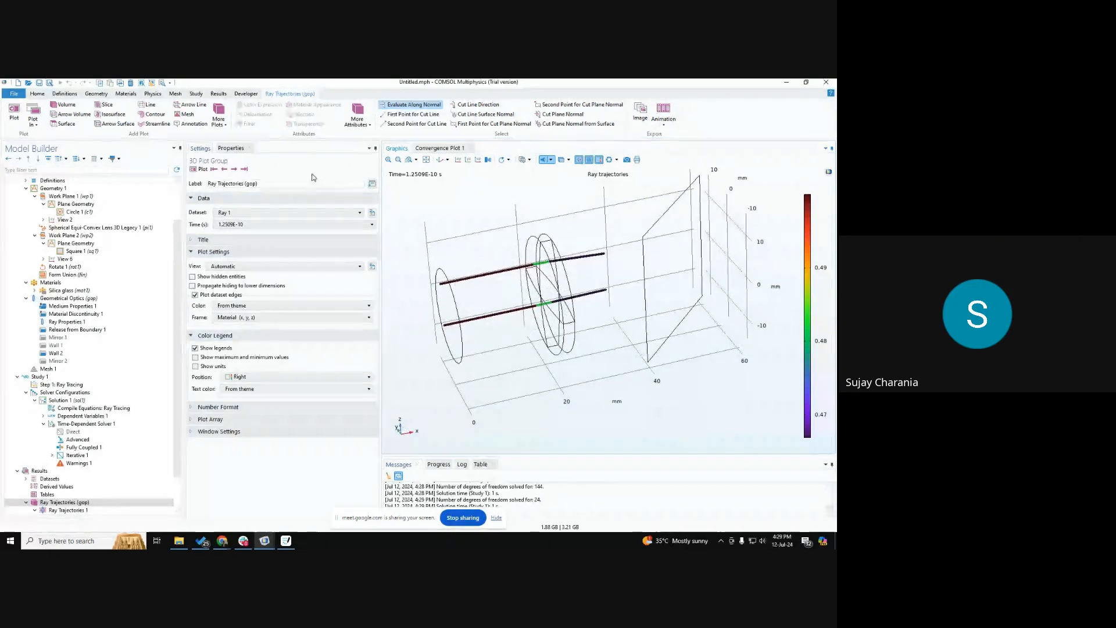
Show the ray trajectories at the last time step and examine the ray path off the tilted plane.
click(244, 169)
scroll(533, 300, down, 5)
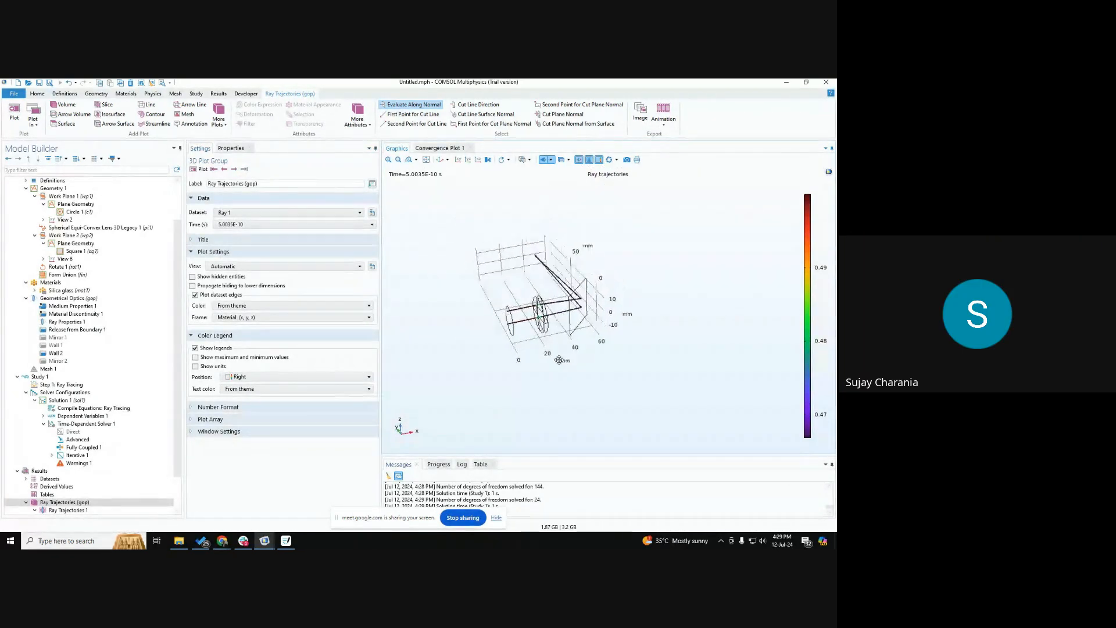
right_drag(533, 301, 541, 340)
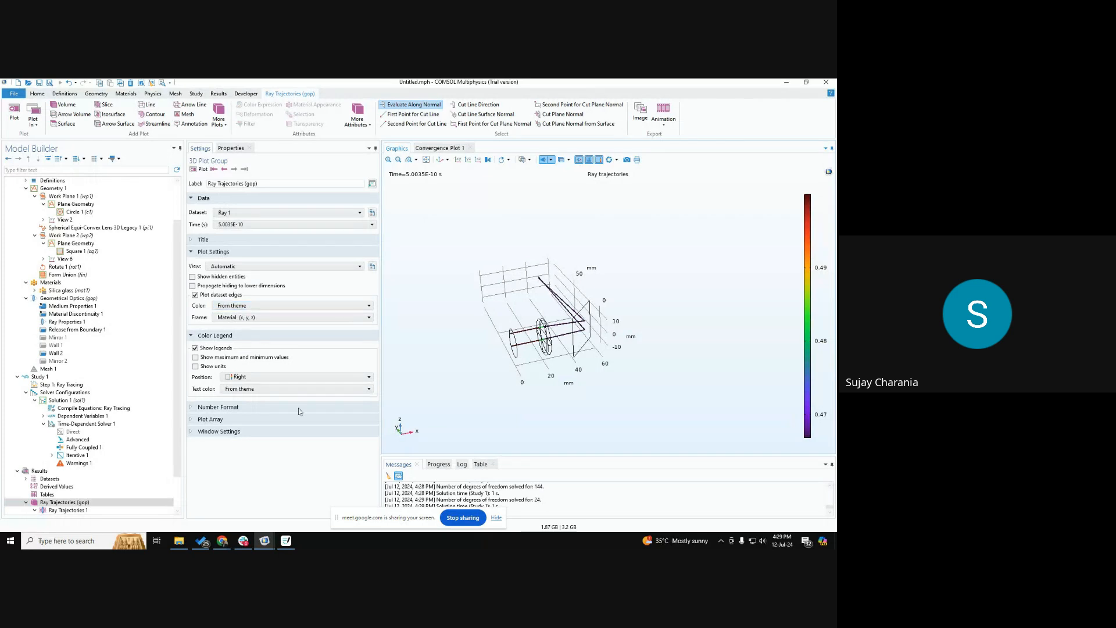
Switch to the Google Meet window in Chrome.
mouse_move(226, 544)
click(208, 494)
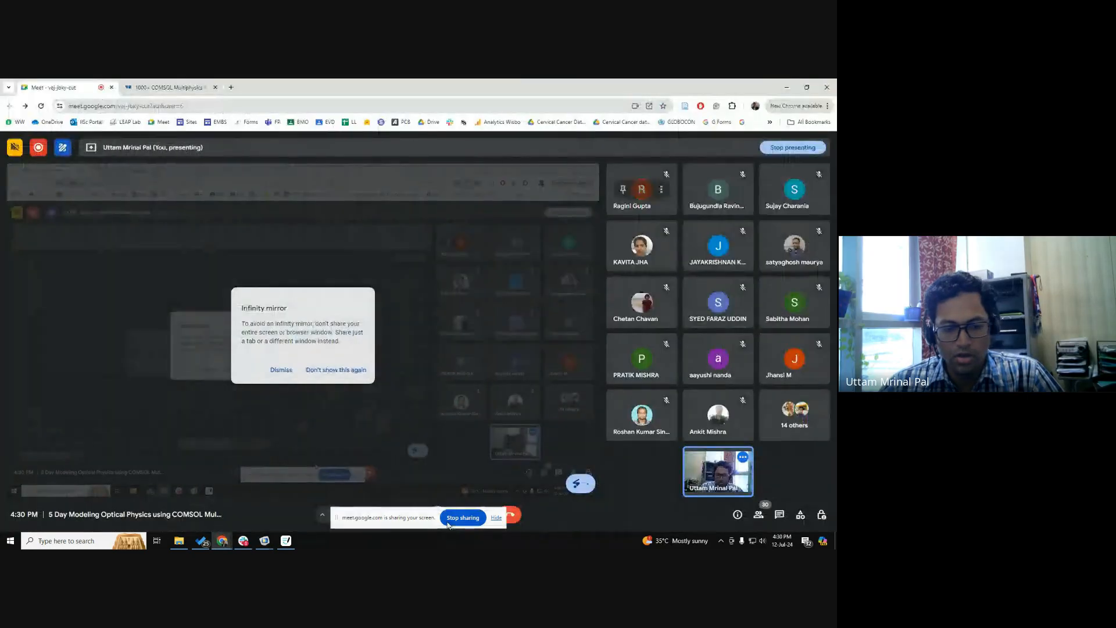
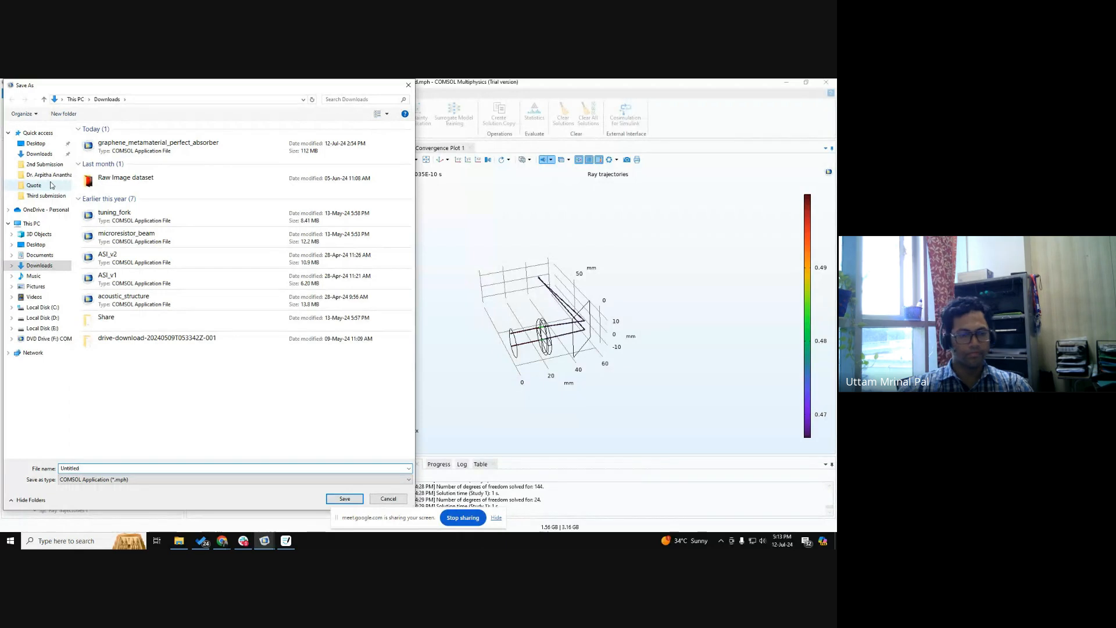
Browse the save location to the Resources folder of COMSOL Workshop July 2024 under Events.
click(35, 143)
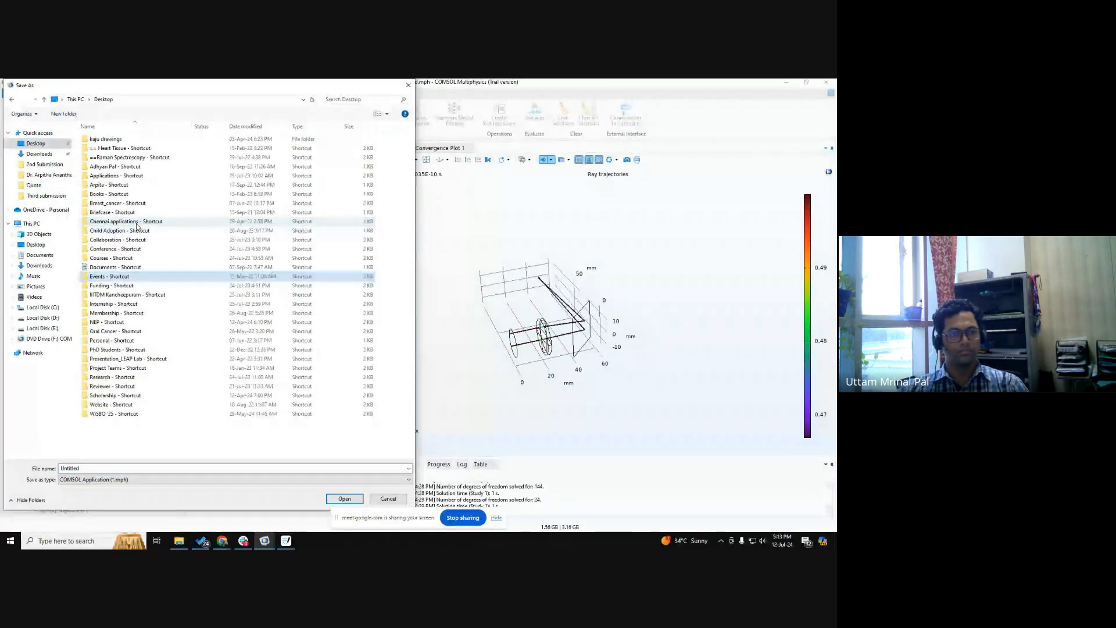
key(Return)
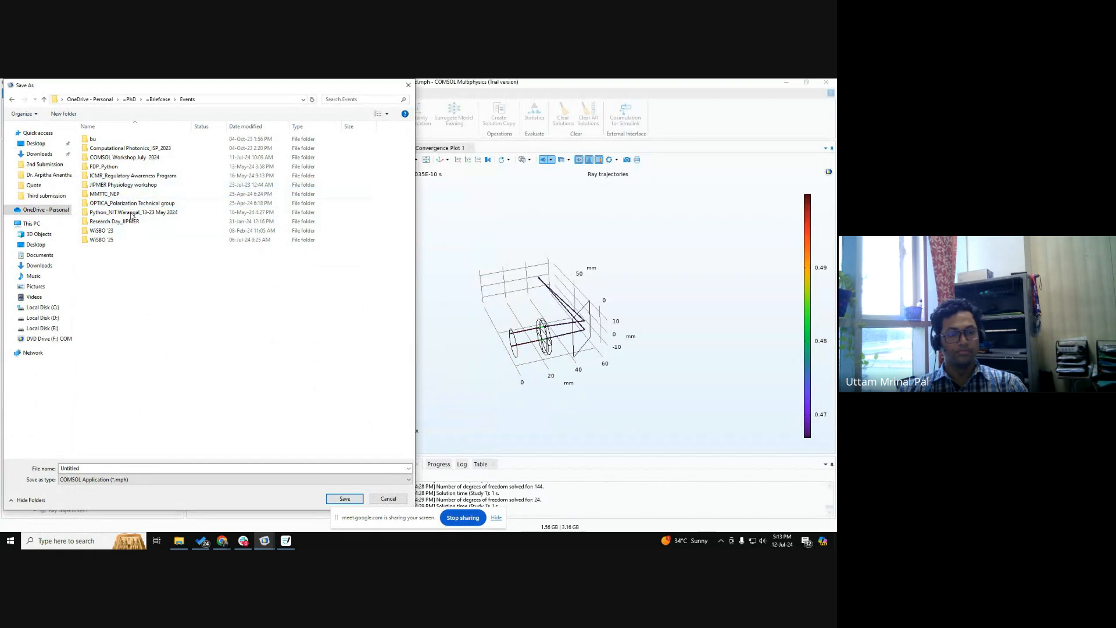
click(125, 239)
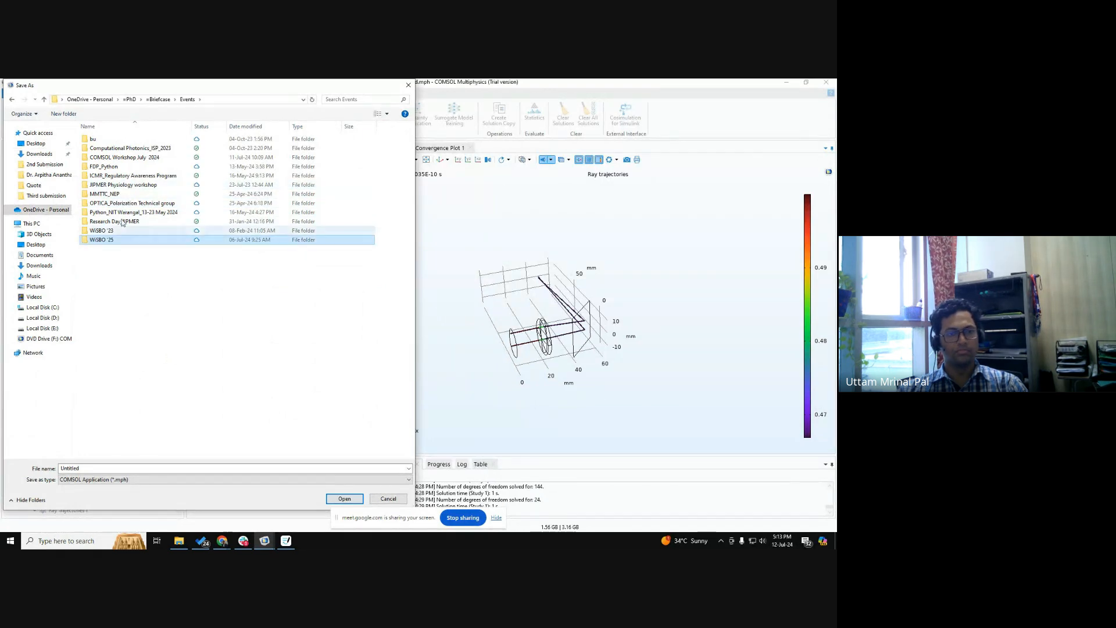
double_click(119, 157)
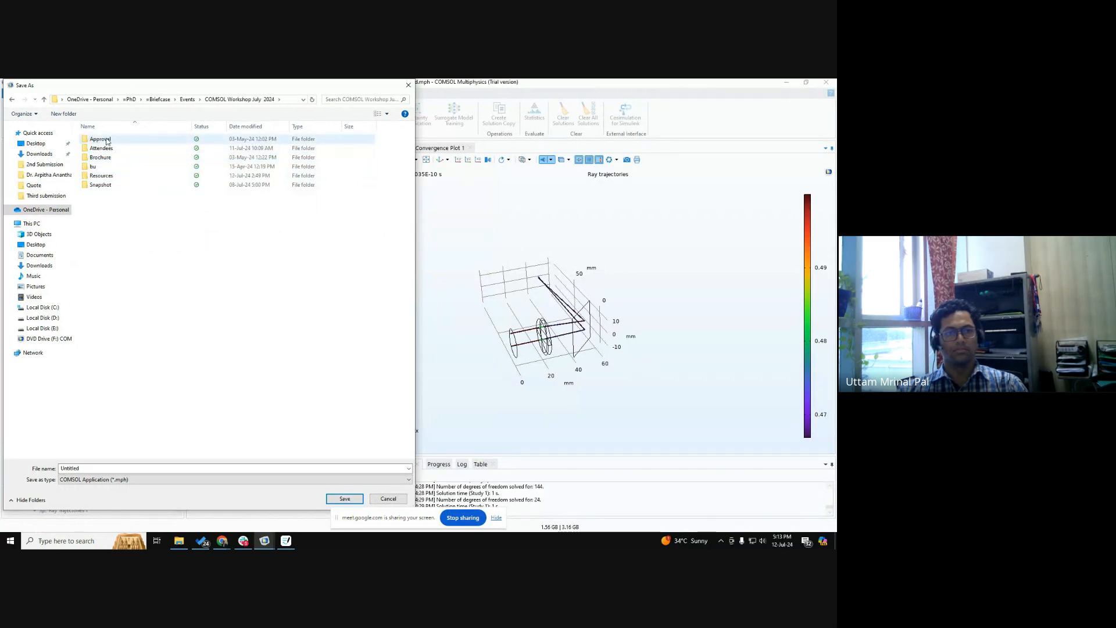
double_click(101, 175)
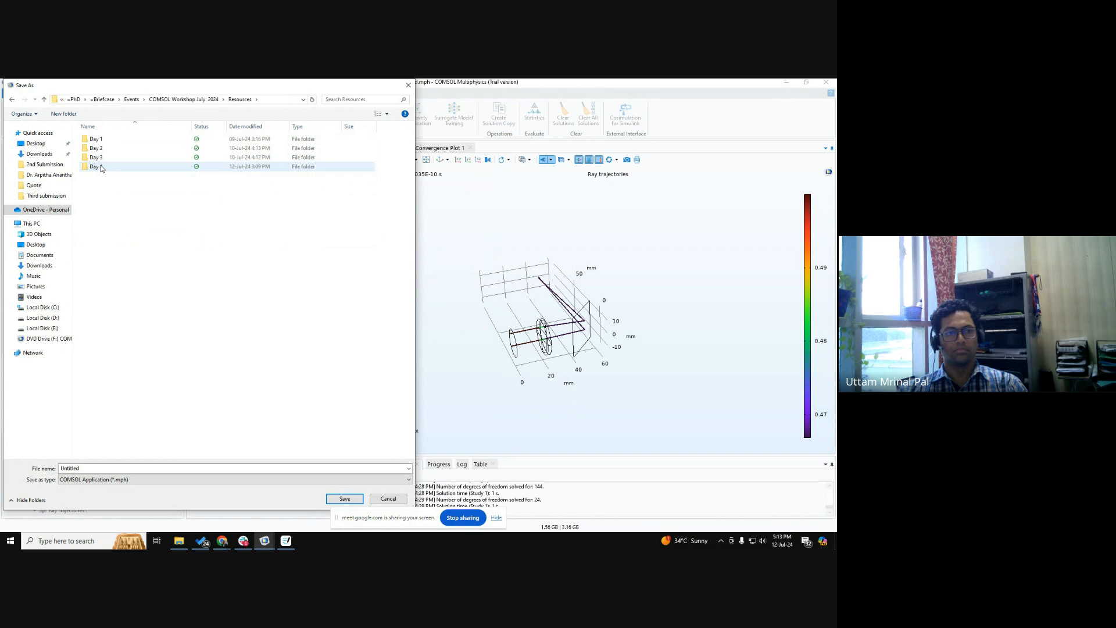
Create a folder named Day 5 inside Resources and open it as the save location.
click(64, 114)
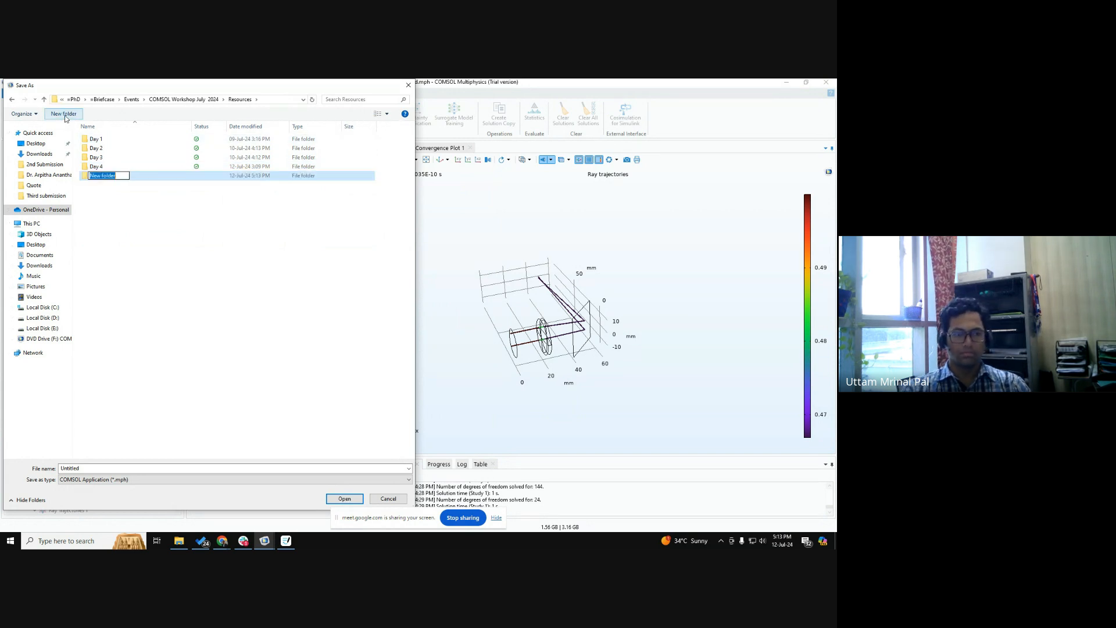
text(Day 5)
key(Return)
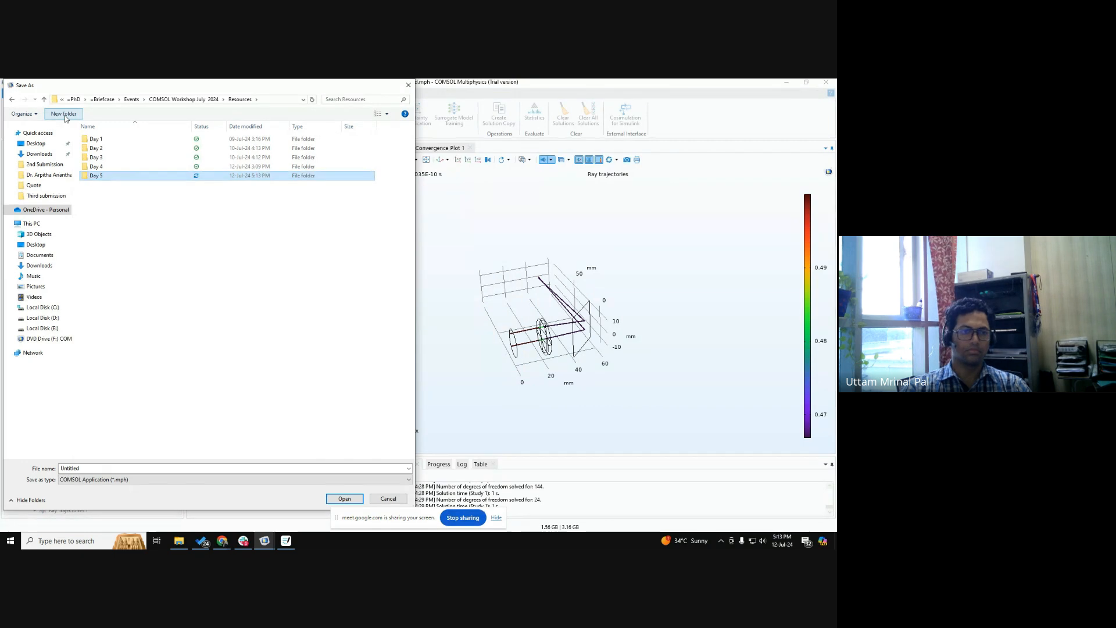
key(Return)
Save the model in the Day 5 folder under the name "Ray optics model".
double_click(116, 469)
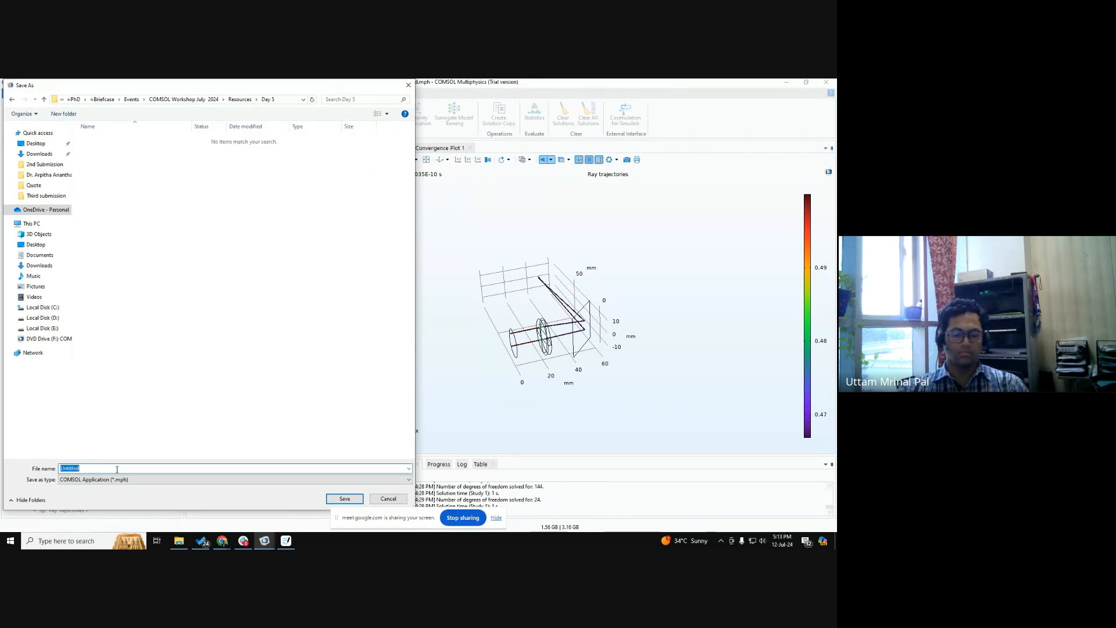
text(Ray optics model)
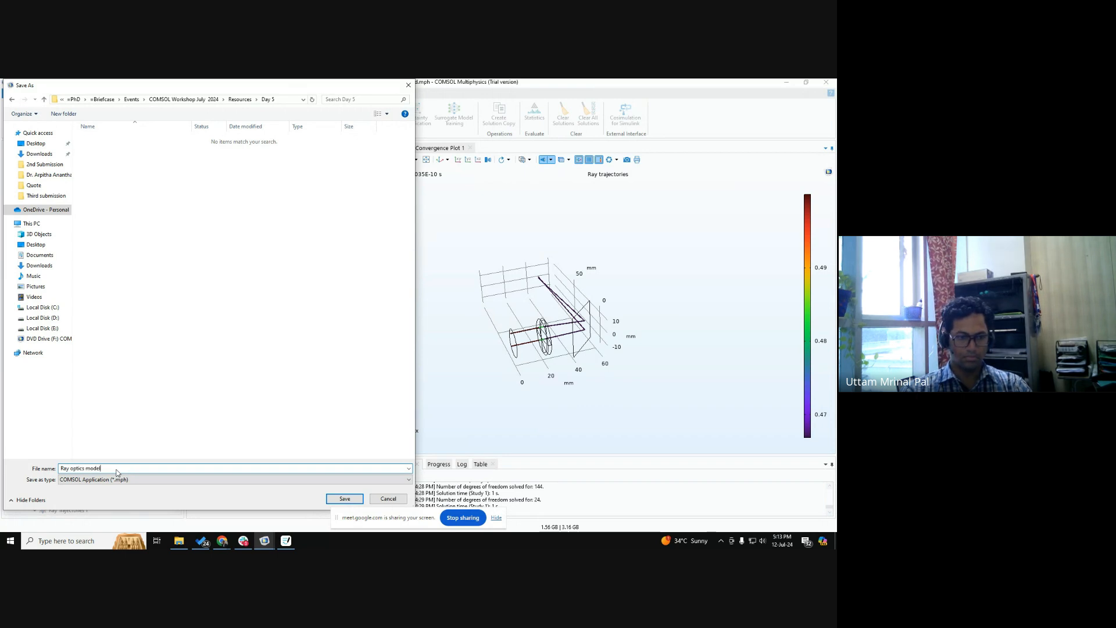
key(Return)
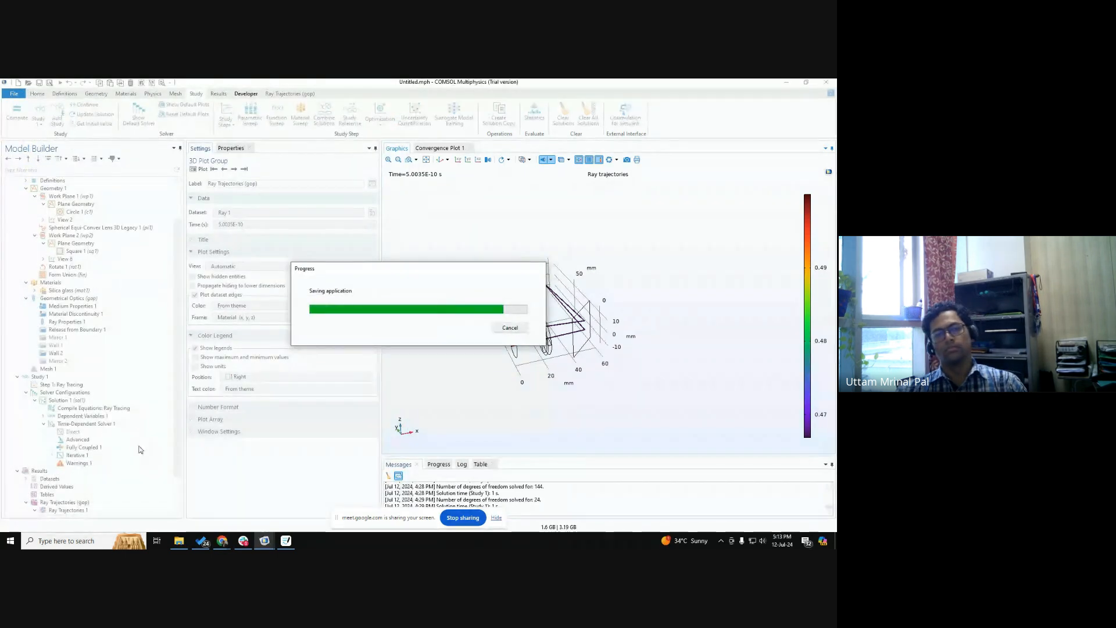
mouse_move(265, 541)
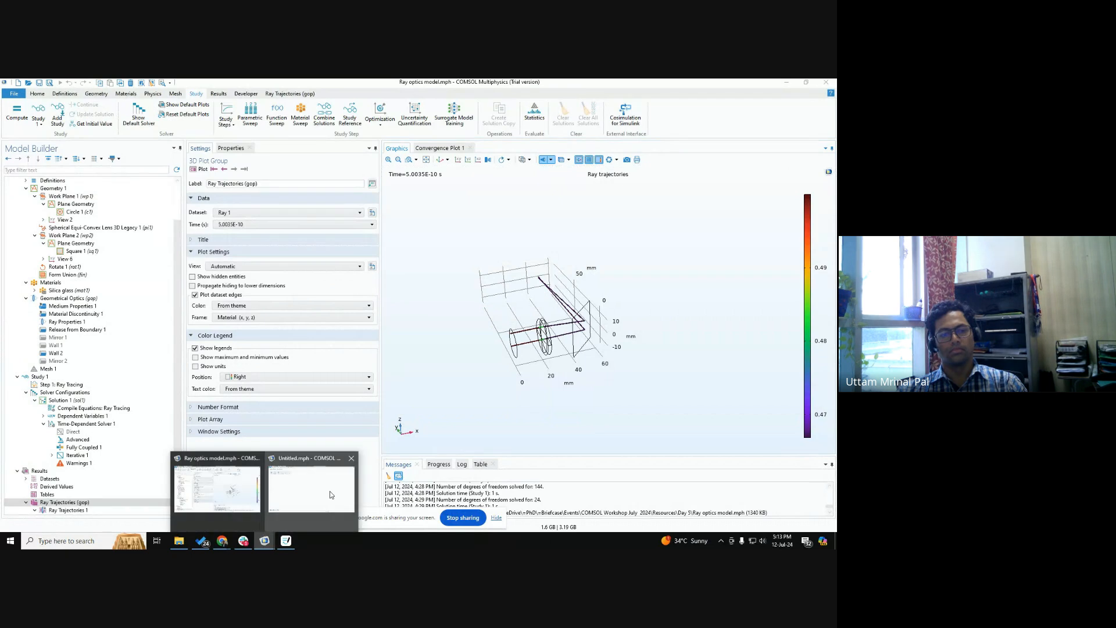
click(331, 492)
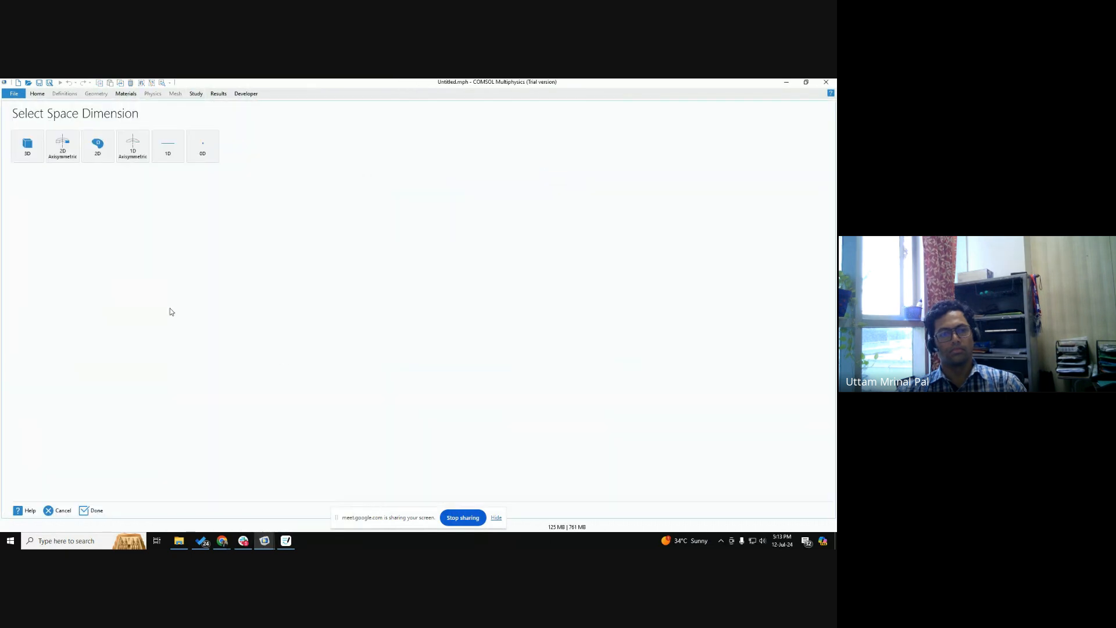
click(37, 159)
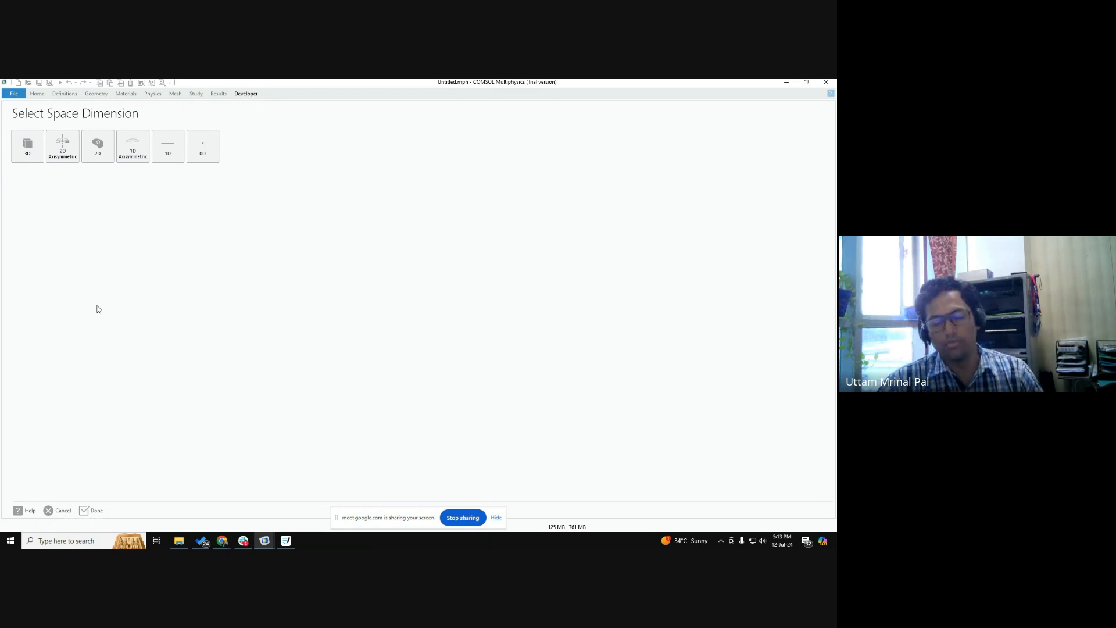
From the Ray optics model window, create a new 2D model with the Model Wizard, without any physics interface.
mouse_move(264, 541)
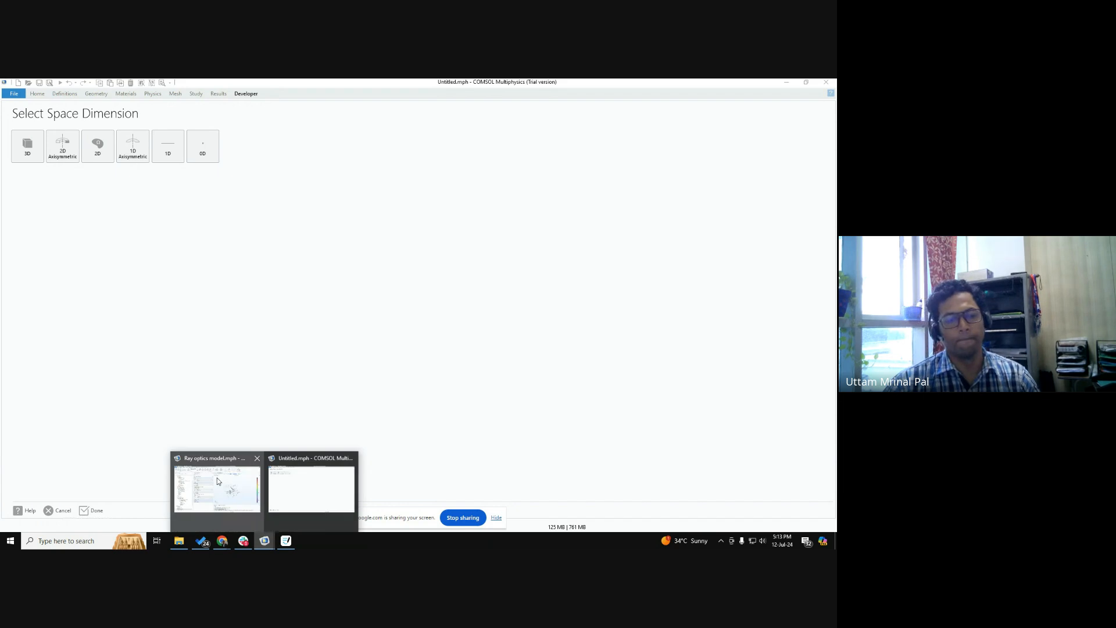
click(209, 494)
click(14, 94)
click(19, 104)
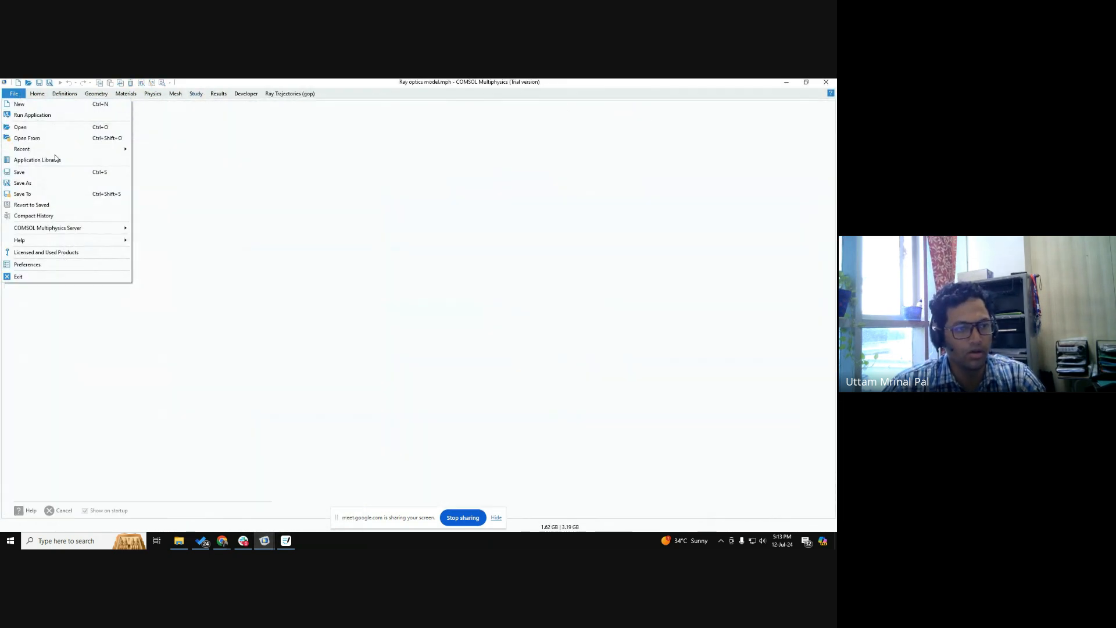
click(27, 144)
click(65, 151)
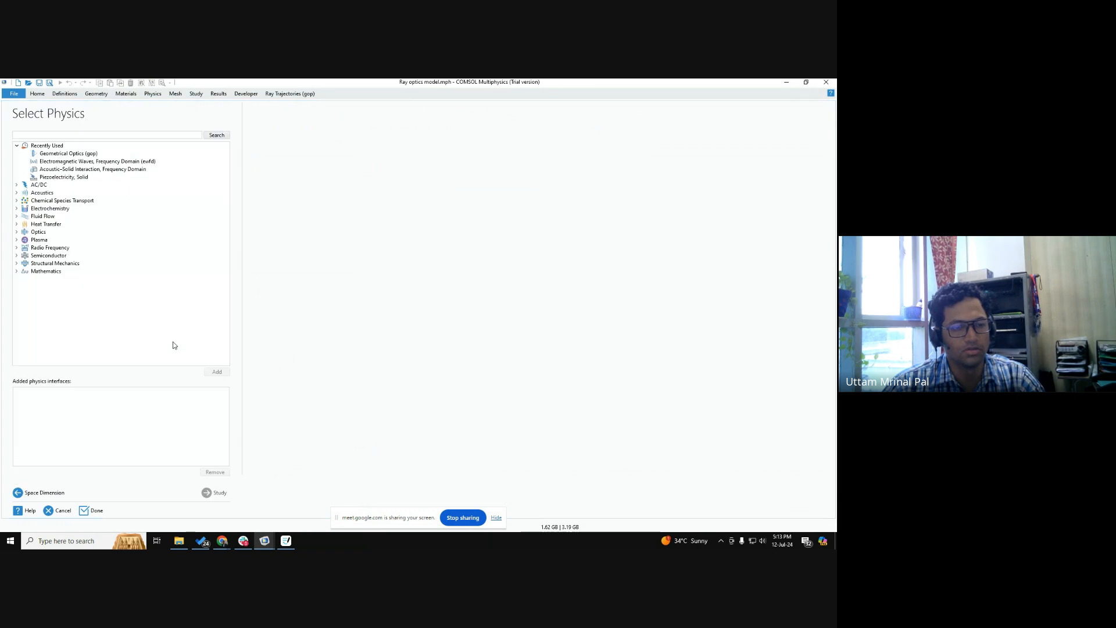
mouse_move(266, 541)
click(339, 474)
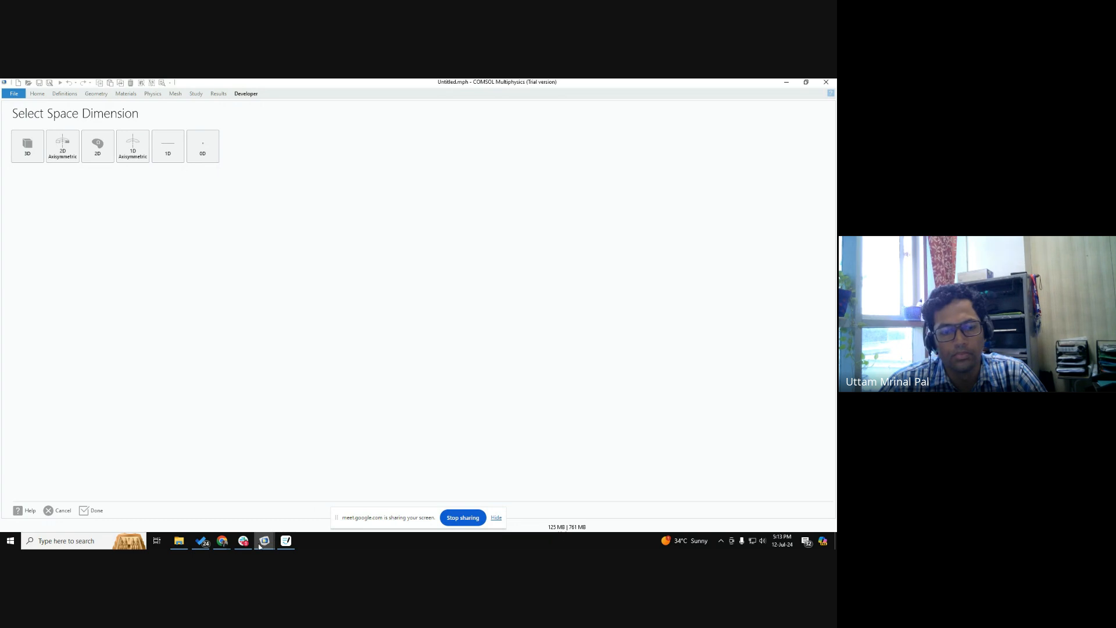
click(219, 482)
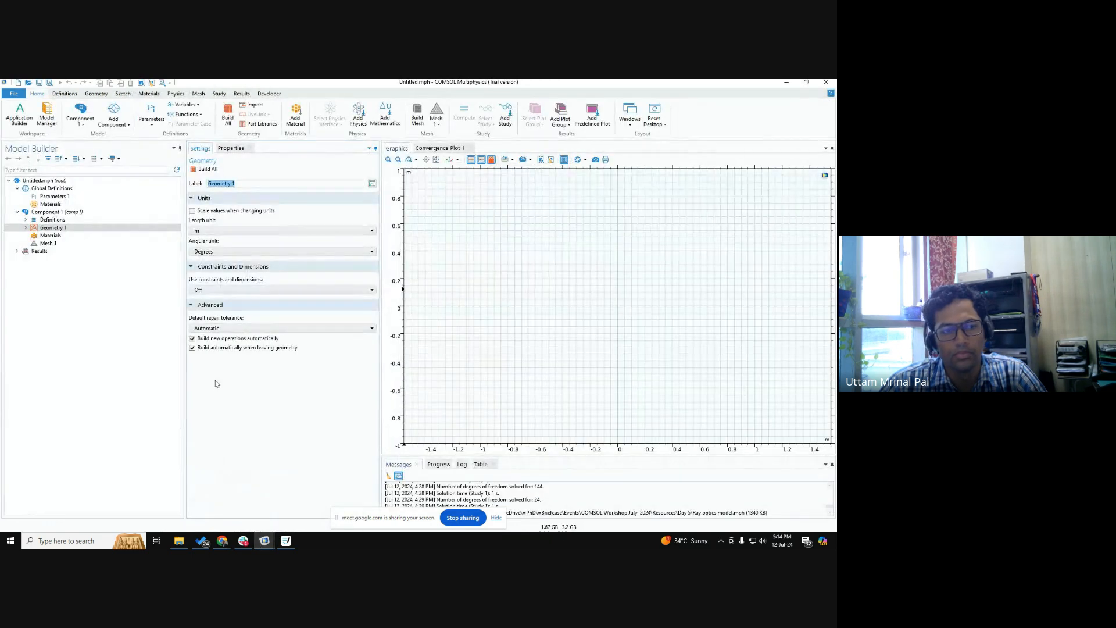
Add a circle to Geometry 1 with its center at x = x1_pos and y = y1_pos.
right_click(45, 231)
click(71, 259)
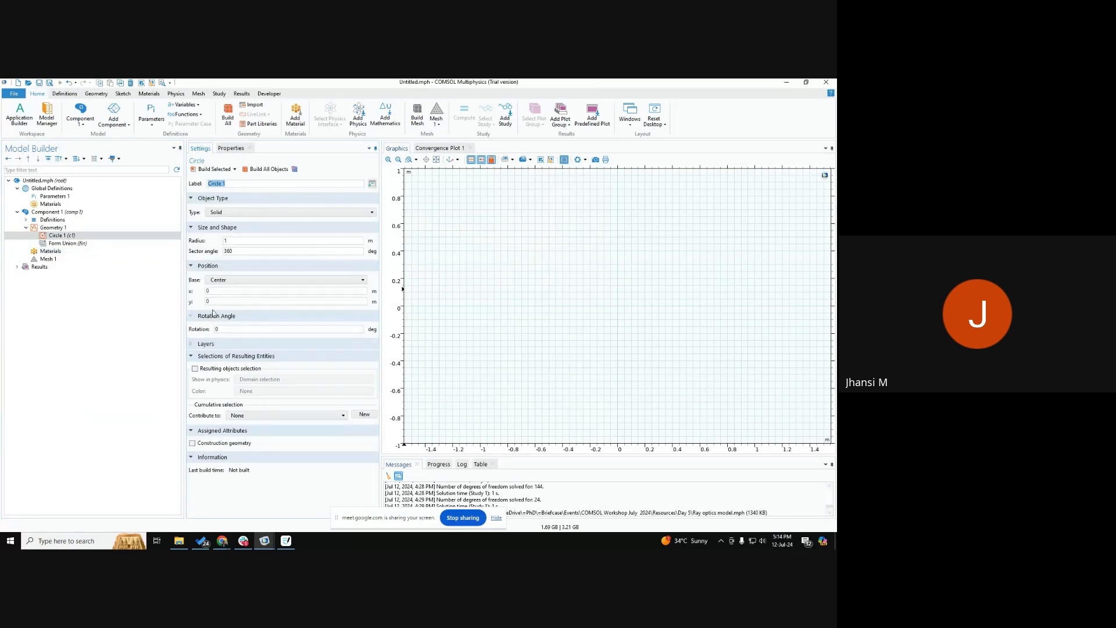
double_click(207, 291)
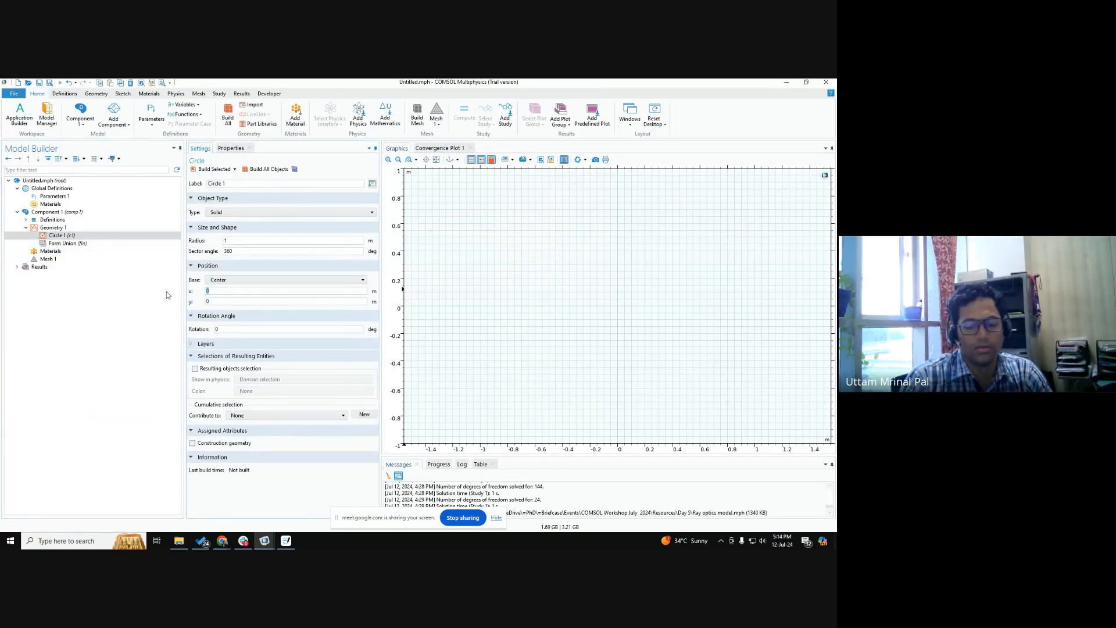
text(x1_pos)
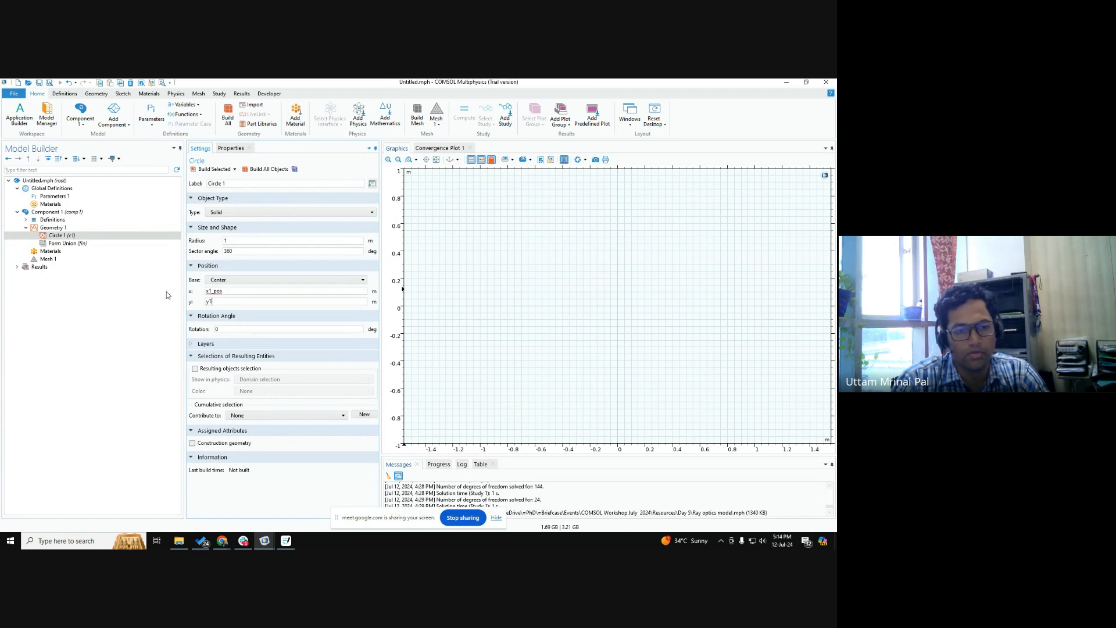
Define the global parameters x1_pos and y1_pos, both with the value 0.
click(53, 196)
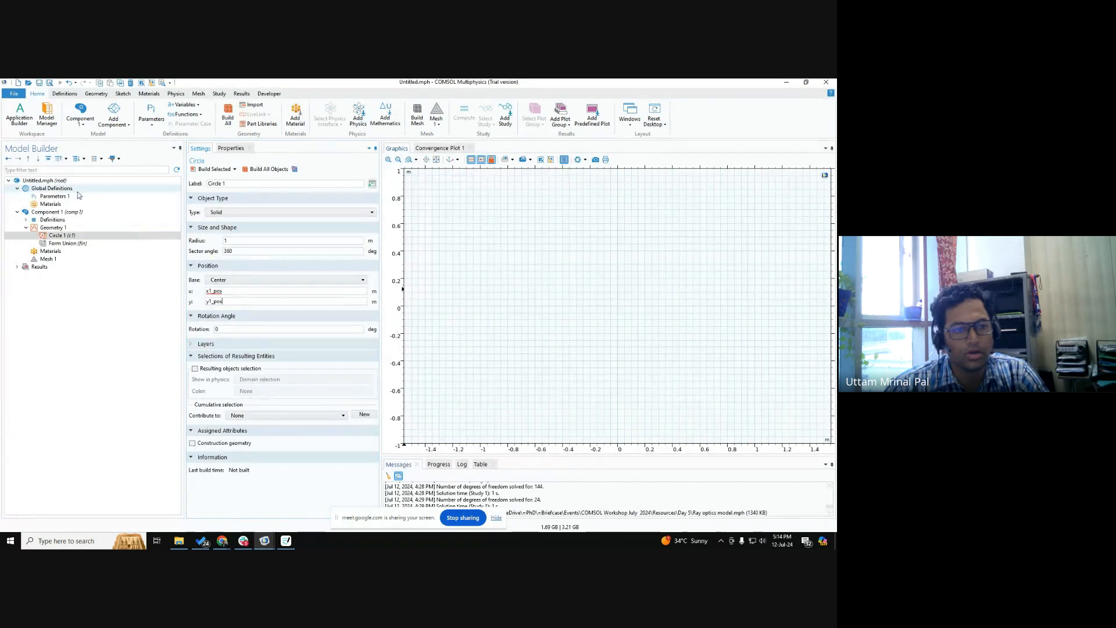
click(204, 215)
text(x1_pos)
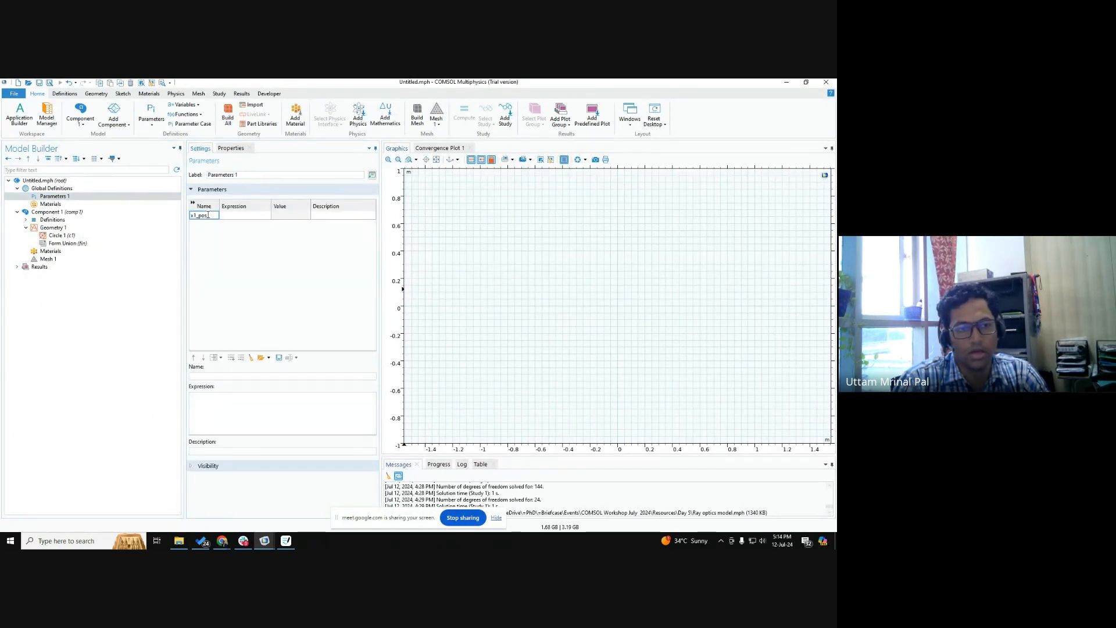
key(Tab)
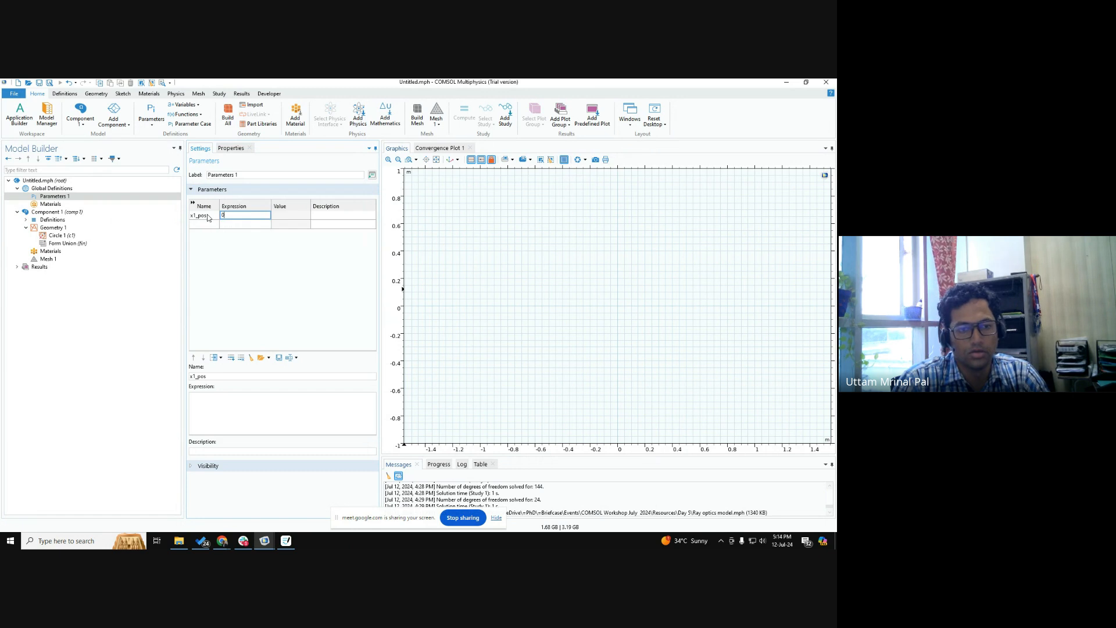
text(0)
key(Return)
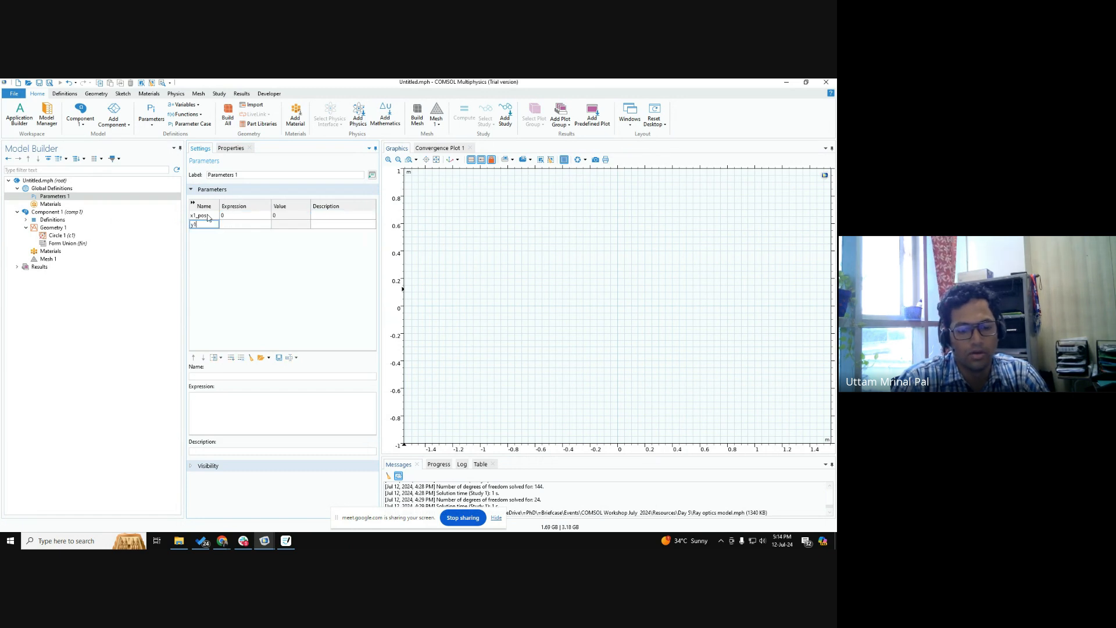
text(y1_pos)
key(Tab)
text(0)
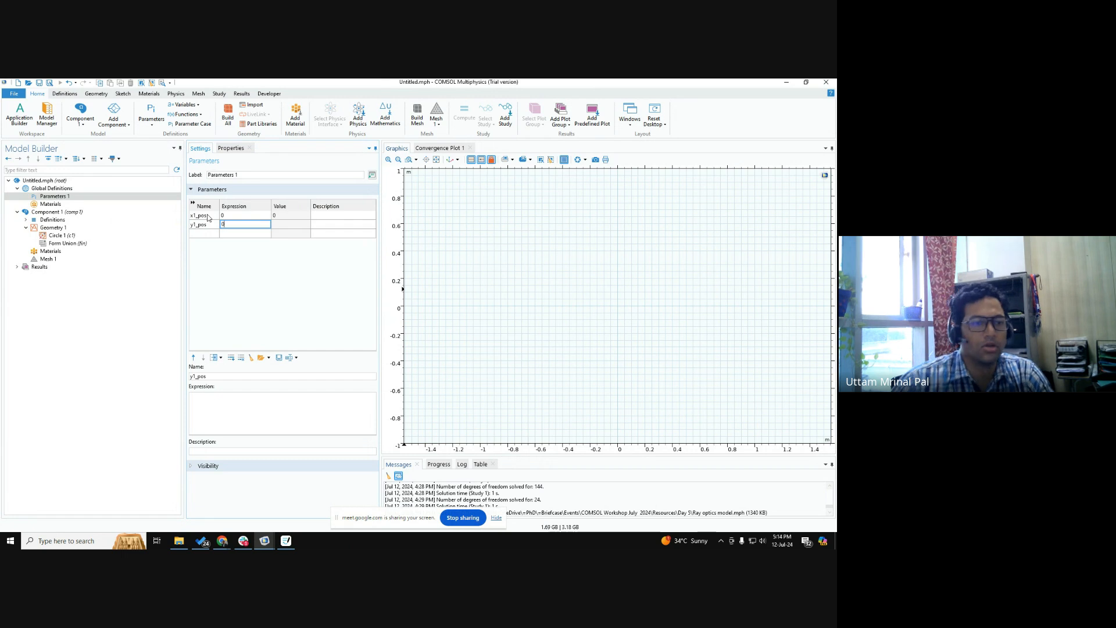
Build the first circle with its parameter-driven center position.
click(55, 236)
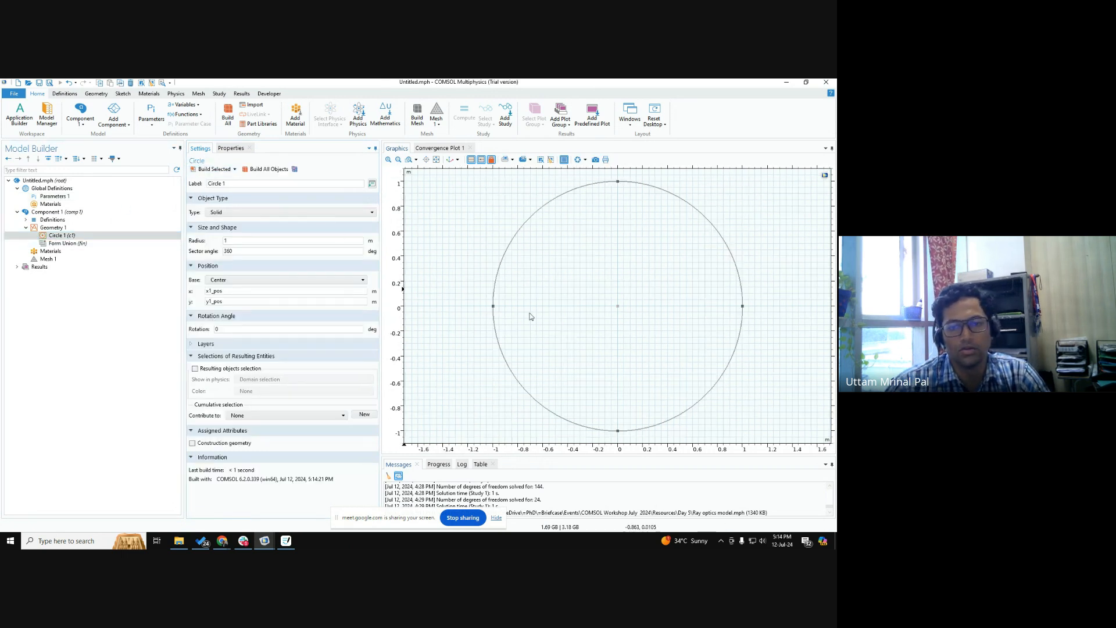
scroll(637, 300, down, 5)
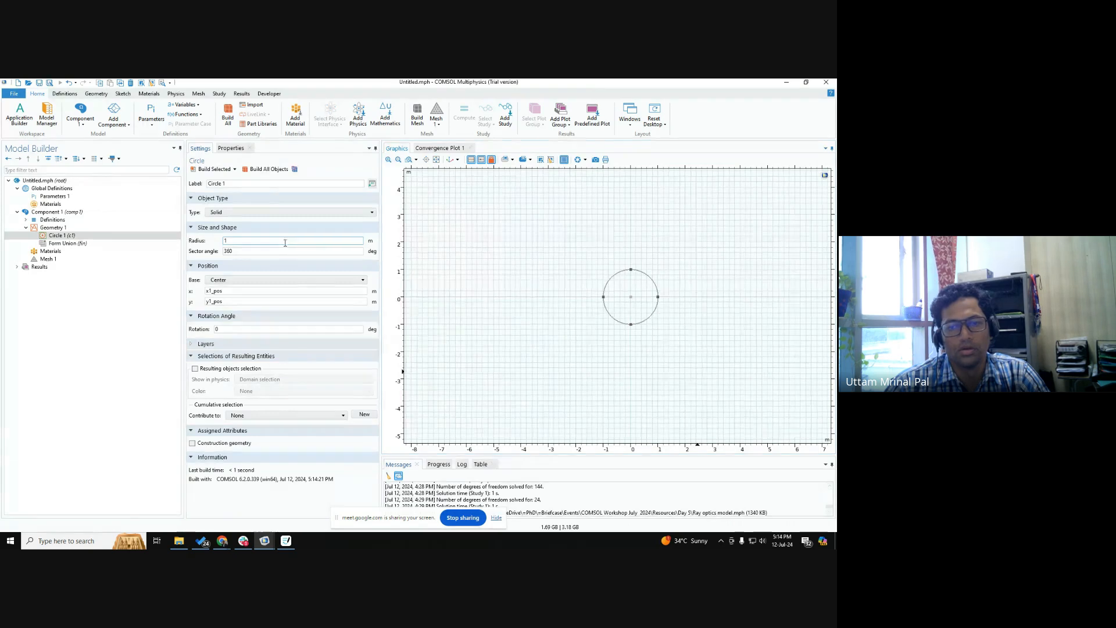
scroll(558, 343, down, 4)
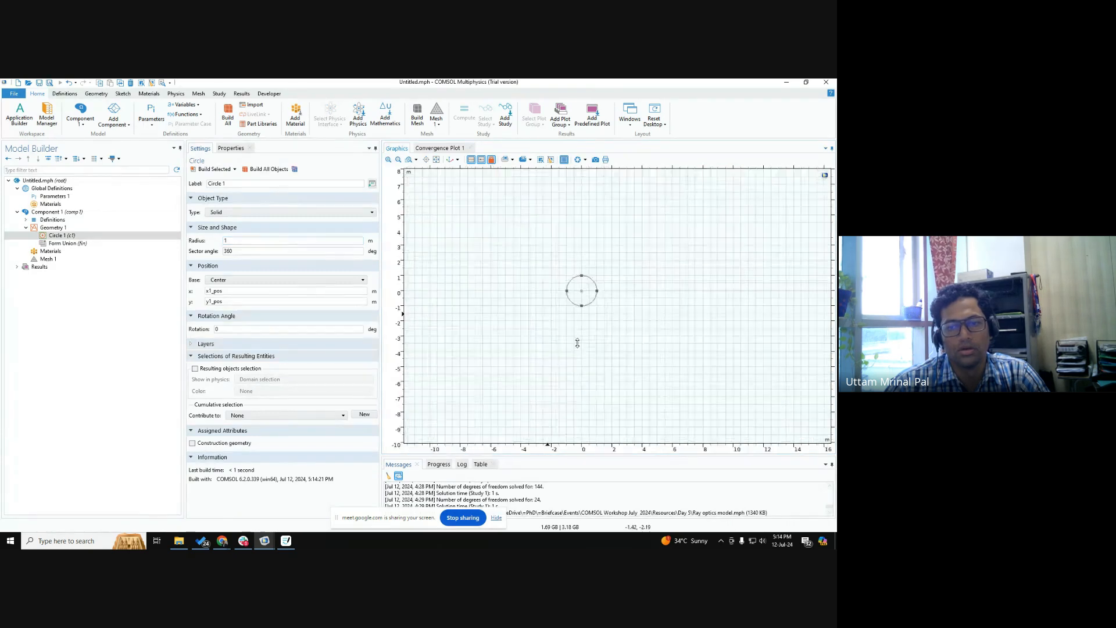
Duplicate the first circle and set the copy's center to x = x2_pos and y = y2_pos.
right_click(72, 235)
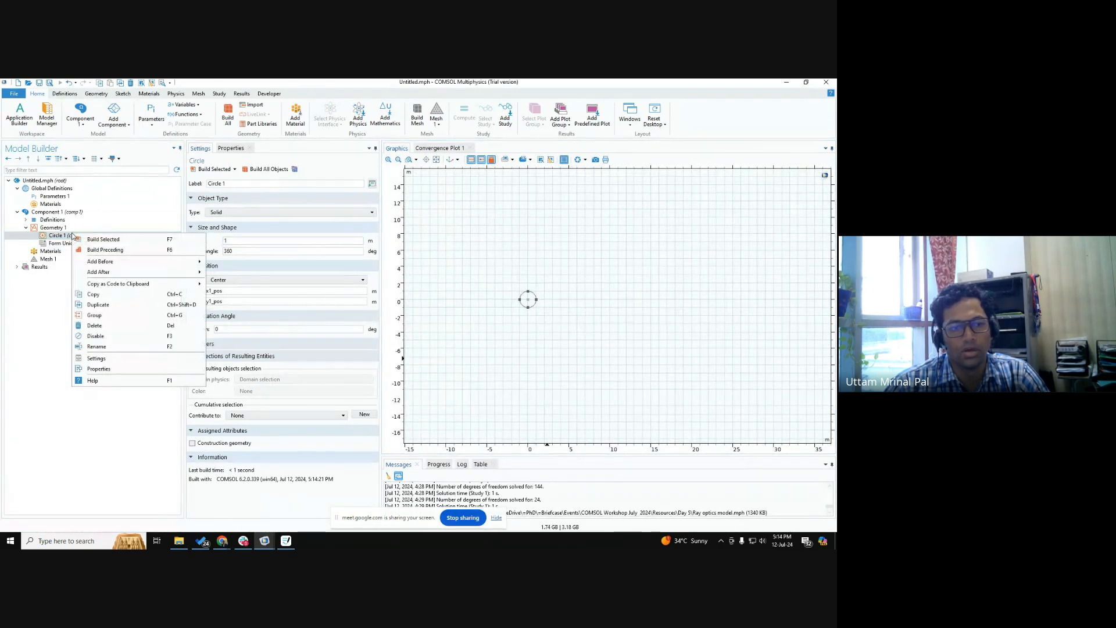
click(99, 305)
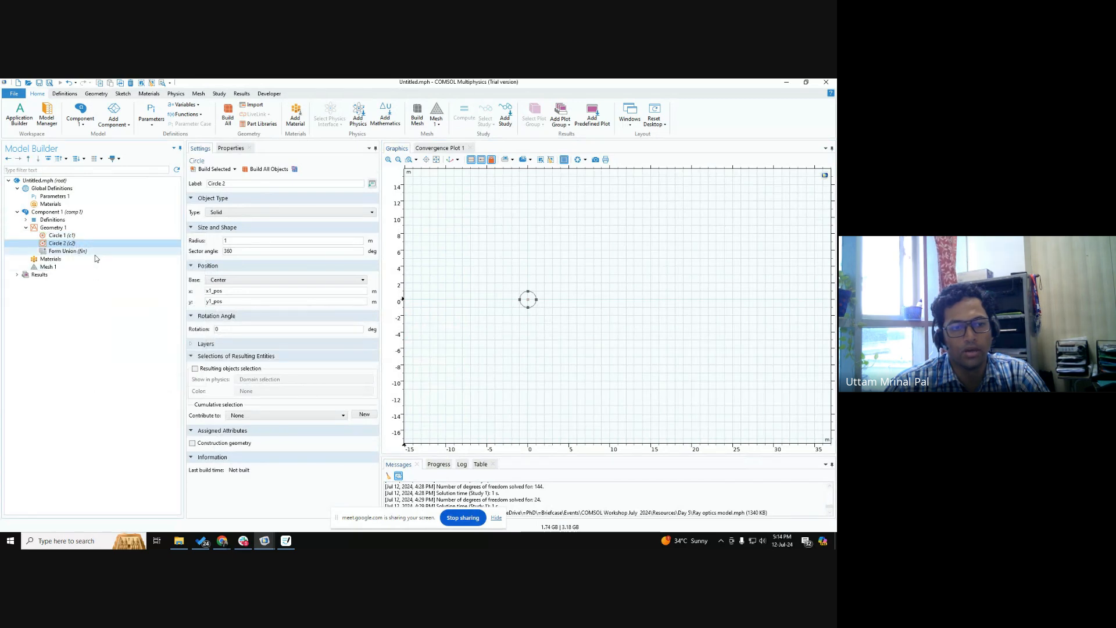
click(214, 301)
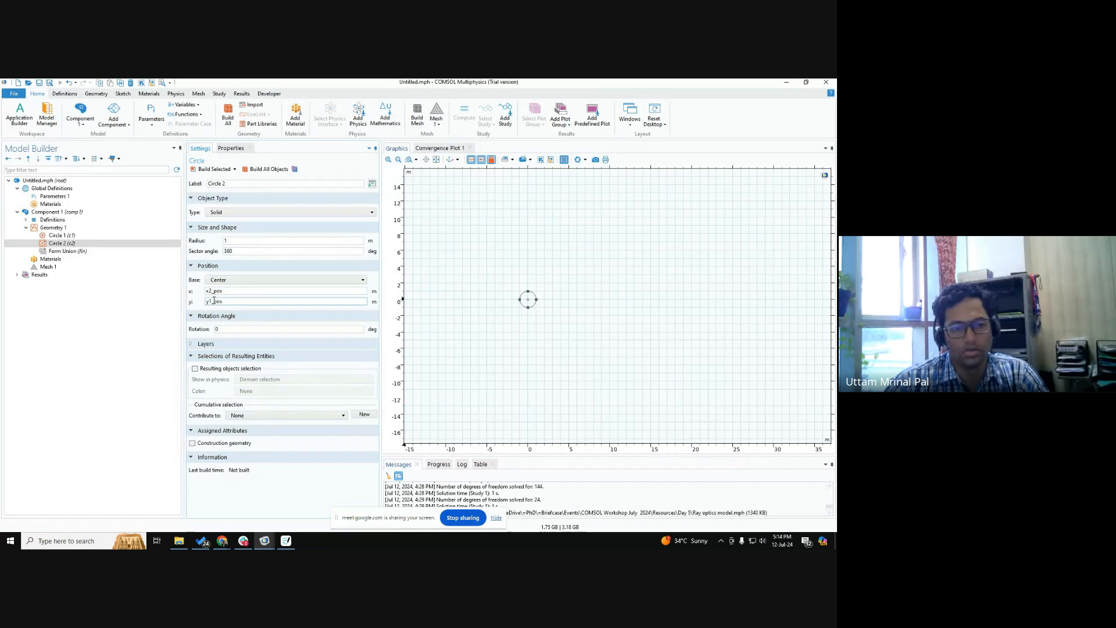
Define the global parameters x2_pos and y2_pos, both with the value 5.
click(55, 197)
text(x)
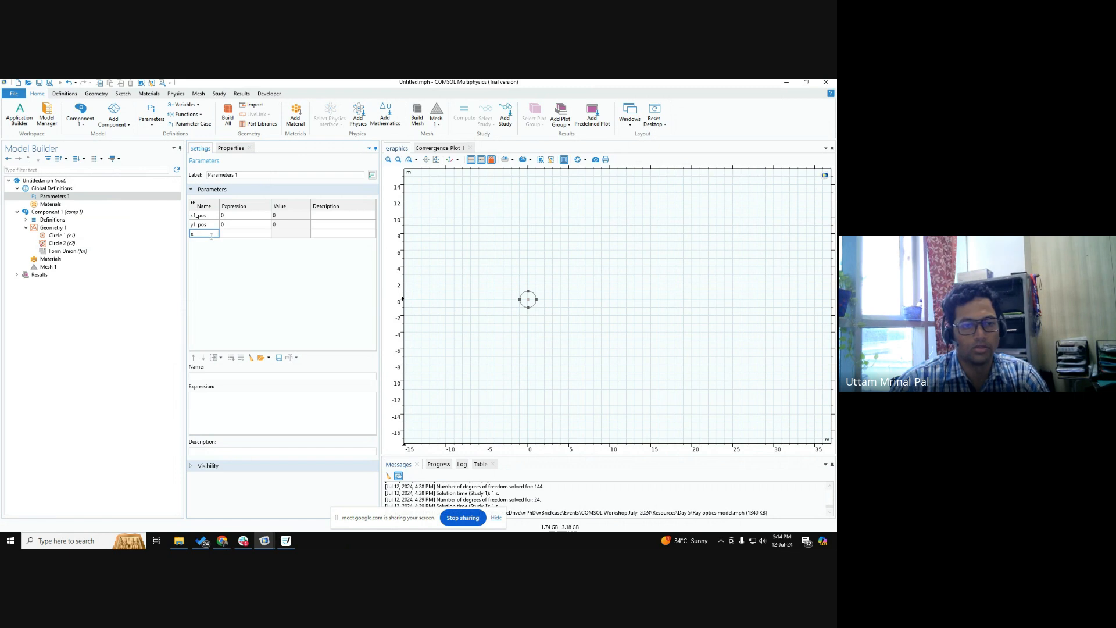
text(2_pos)
key(Tab)
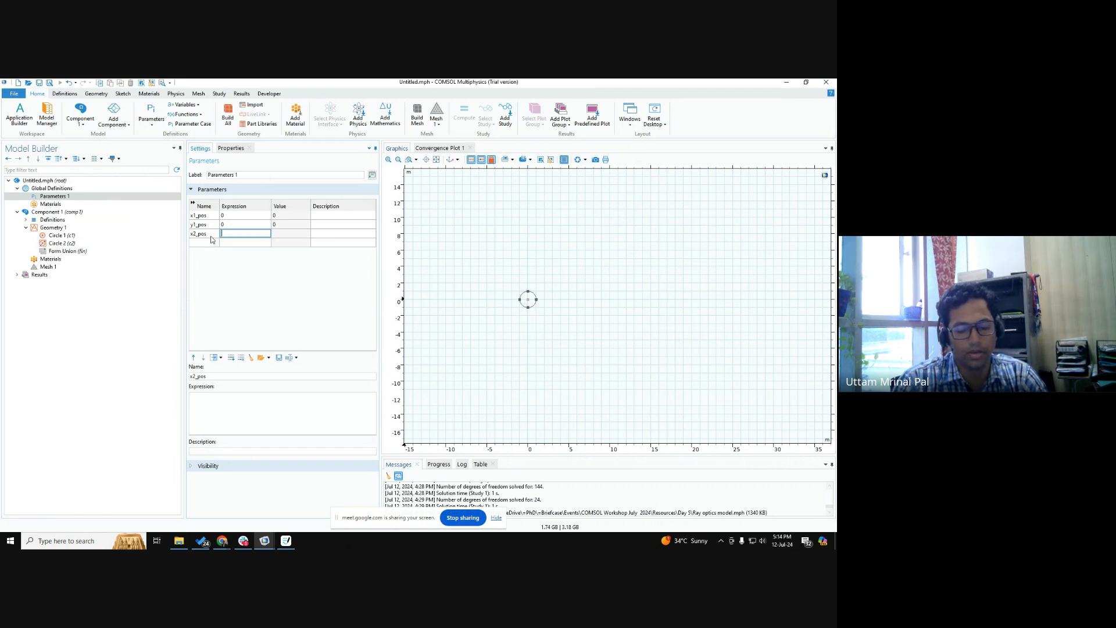
text(5)
key(Return)
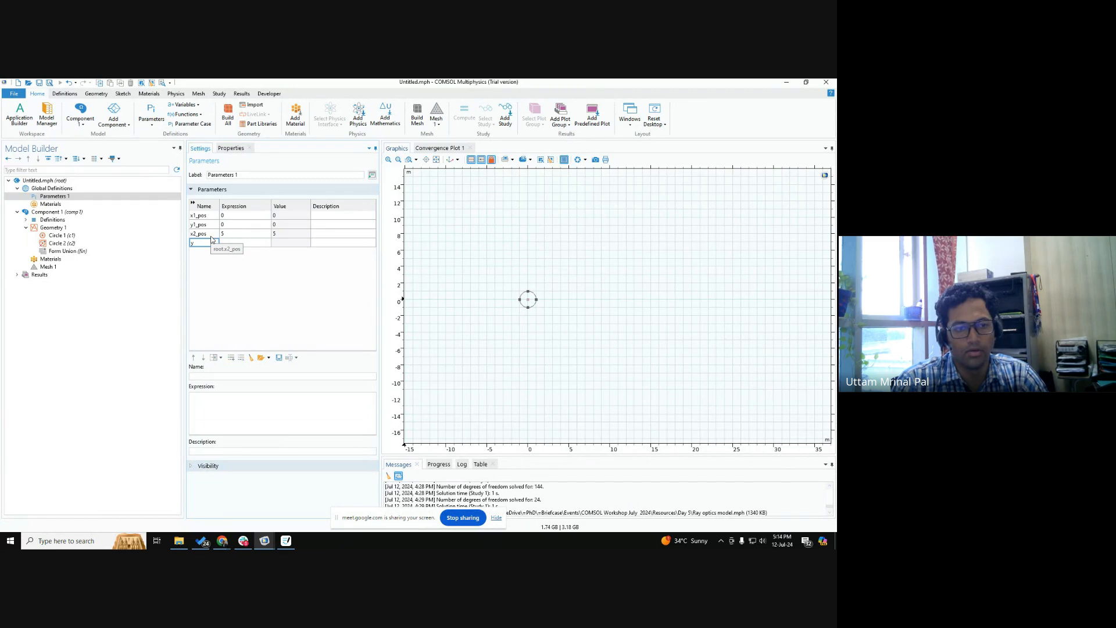
key(Tab)
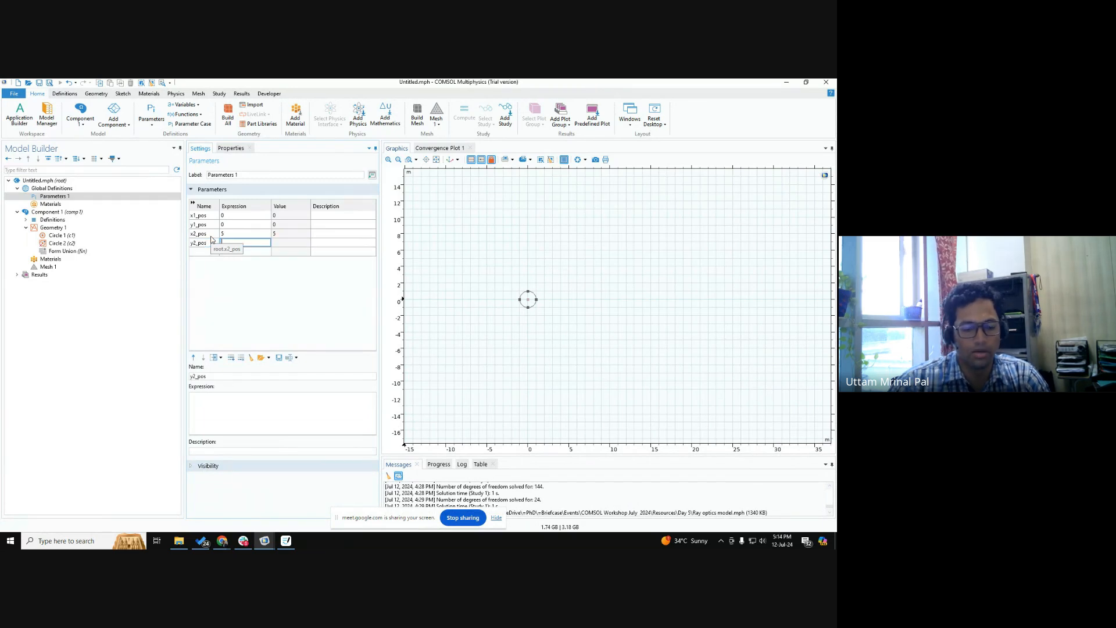
text(5)
click(272, 315)
Build all of Geometry 1 and check both circles' position settings against the global parameters.
click(52, 227)
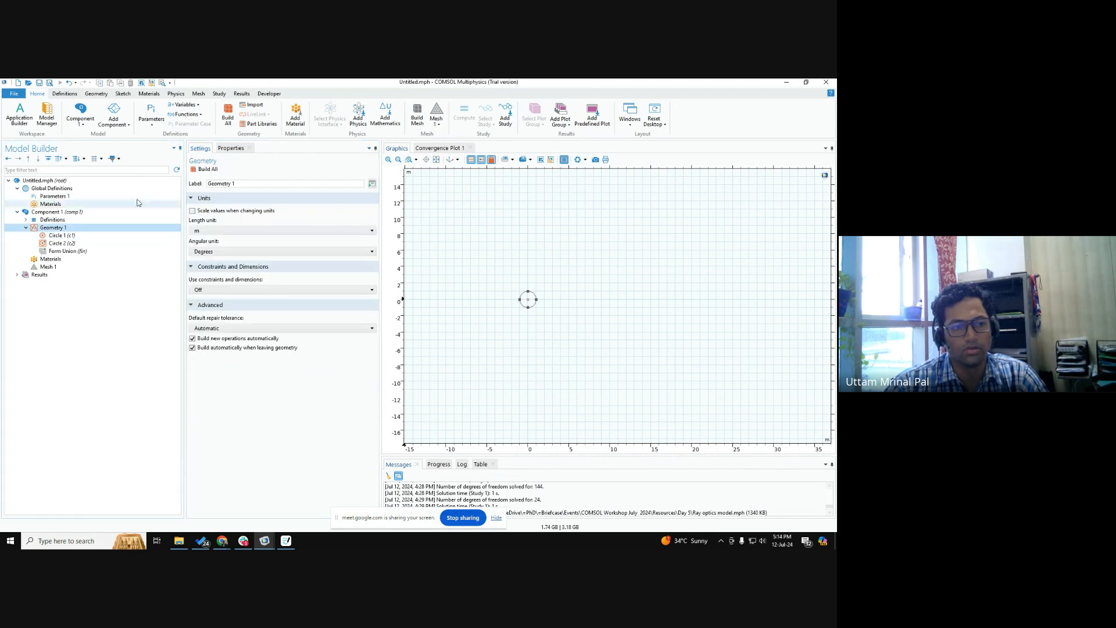
click(205, 169)
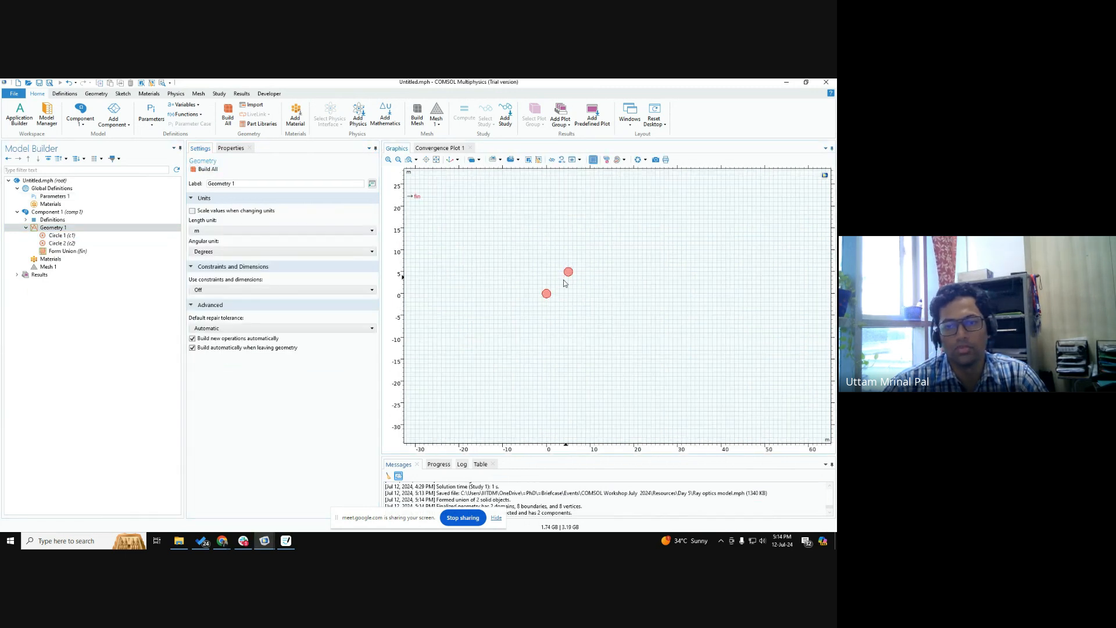
scroll(553, 292, up, 4)
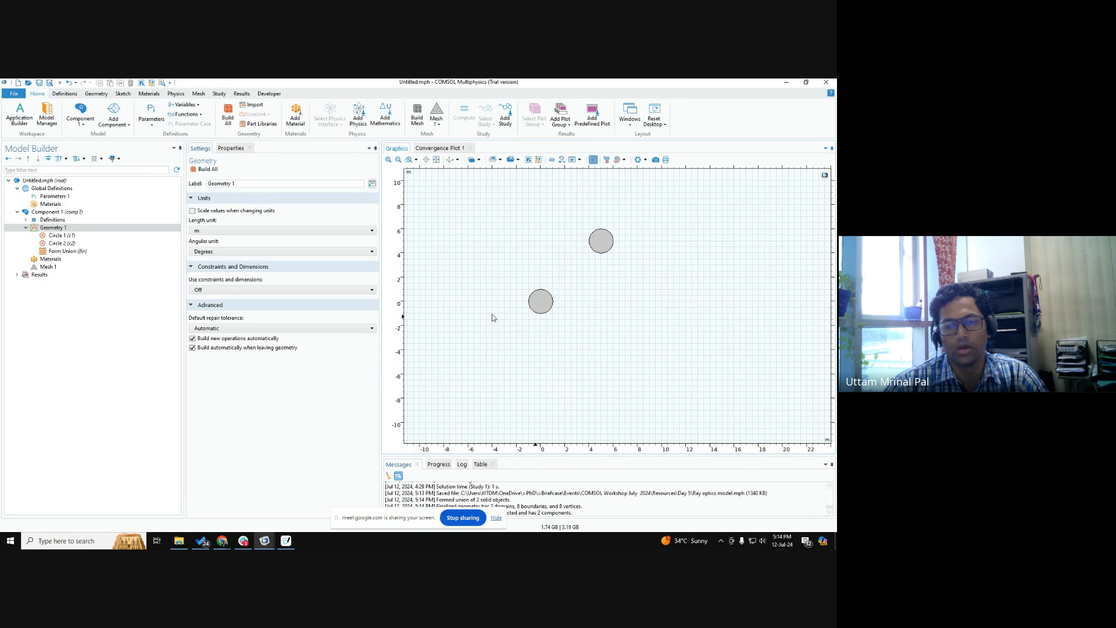
click(76, 236)
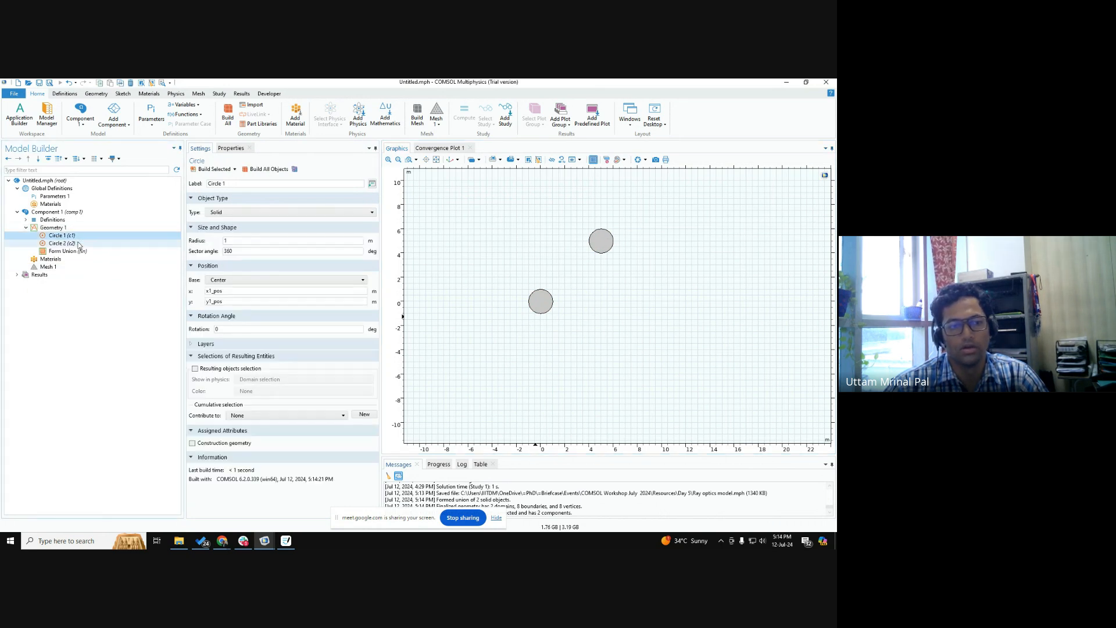
click(82, 242)
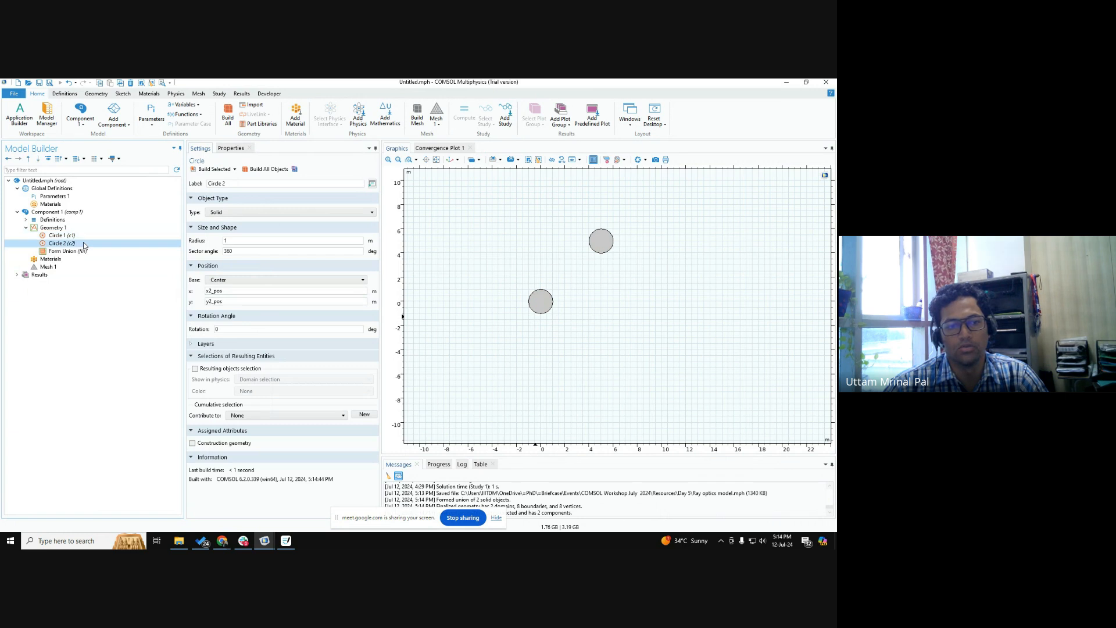
click(54, 197)
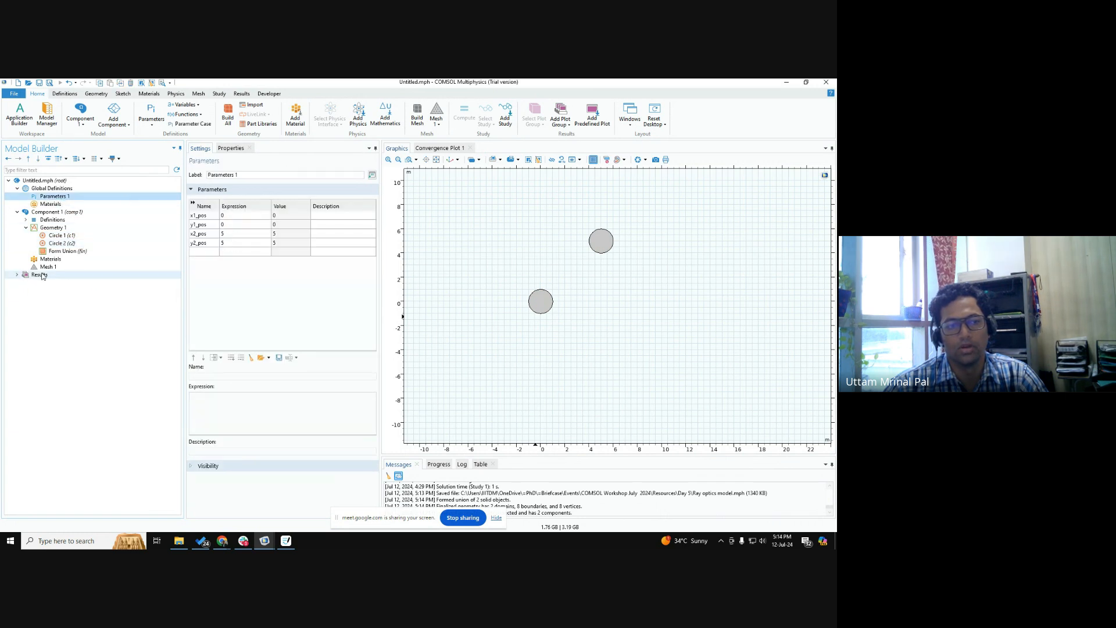
Add a Stationary study to the model.
click(219, 94)
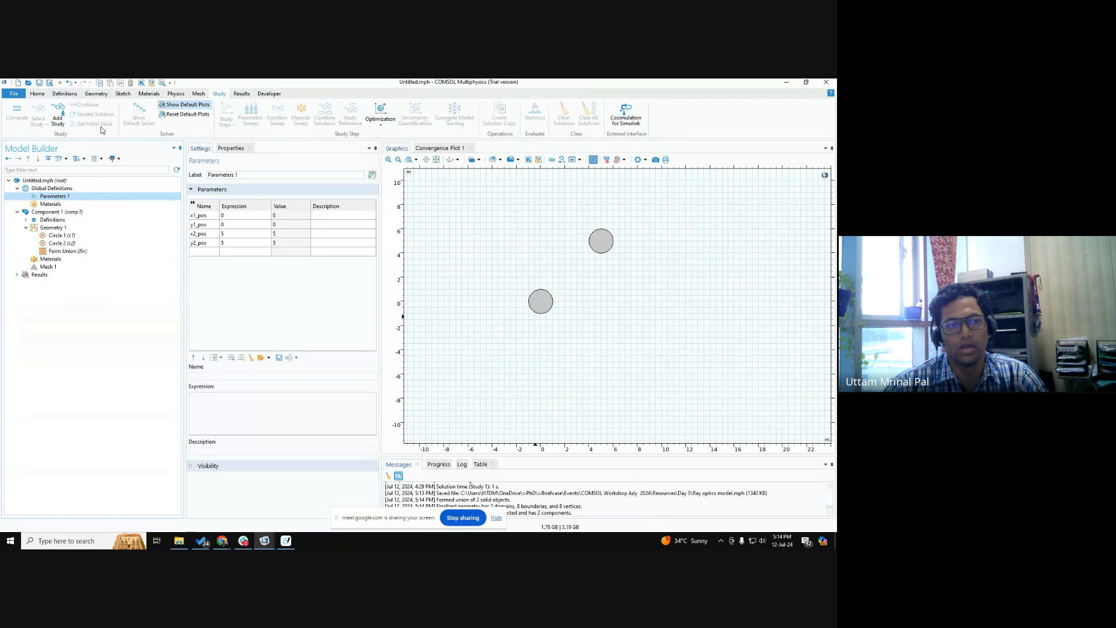
click(56, 117)
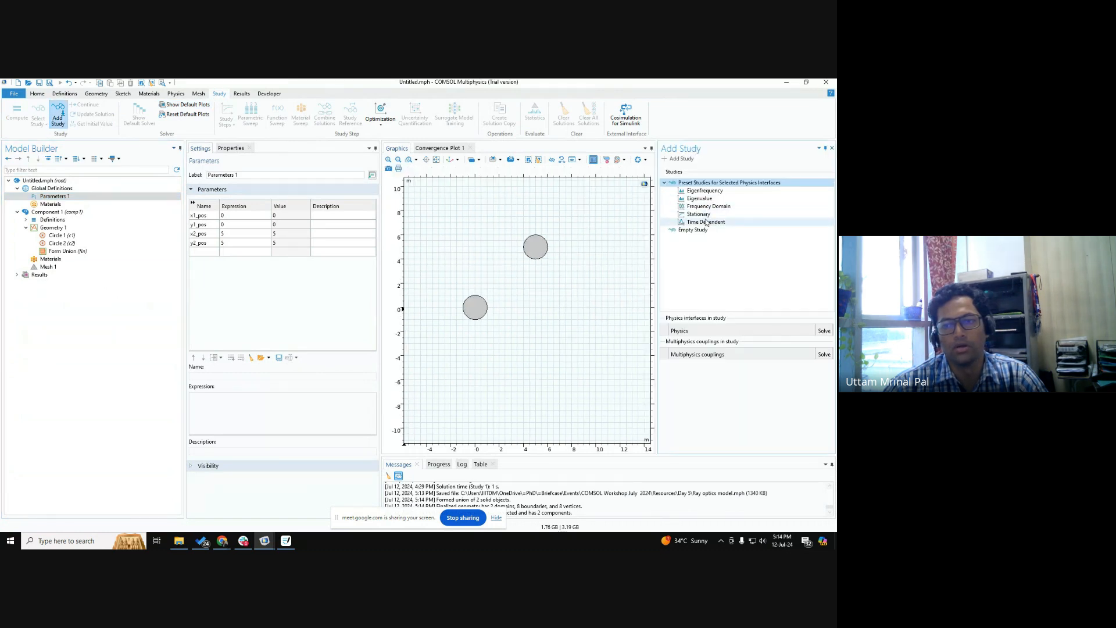
double_click(698, 214)
click(833, 149)
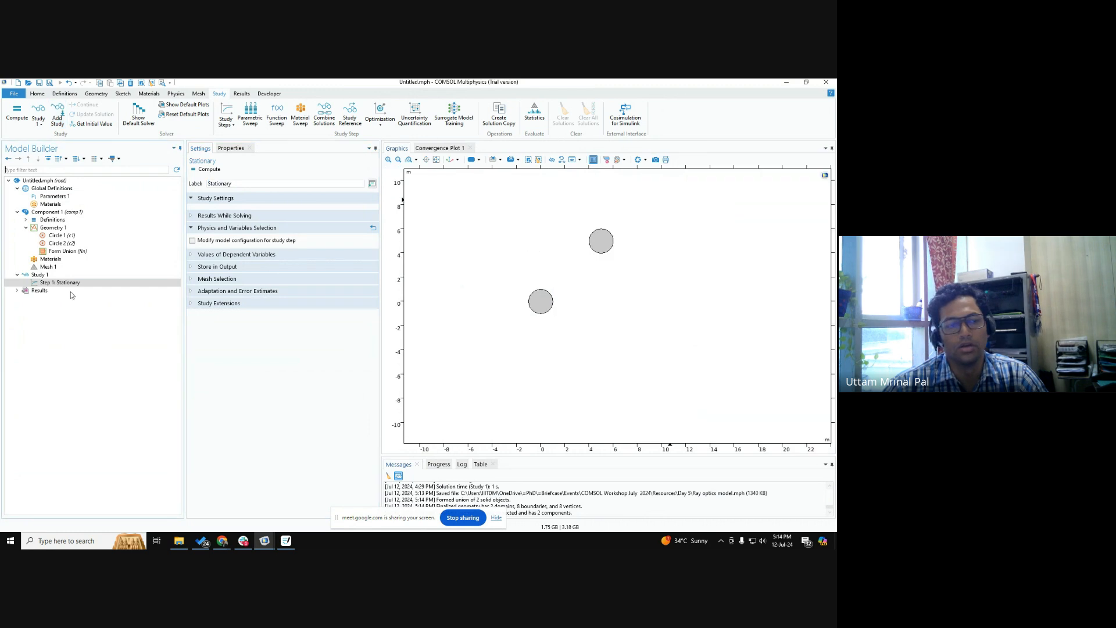
Add a Parametric Sweep to Study 1 with x1_pos, y1_pos, x2_pos and y2_pos as the sweep parameters.
right_click(65, 286)
right_click(39, 275)
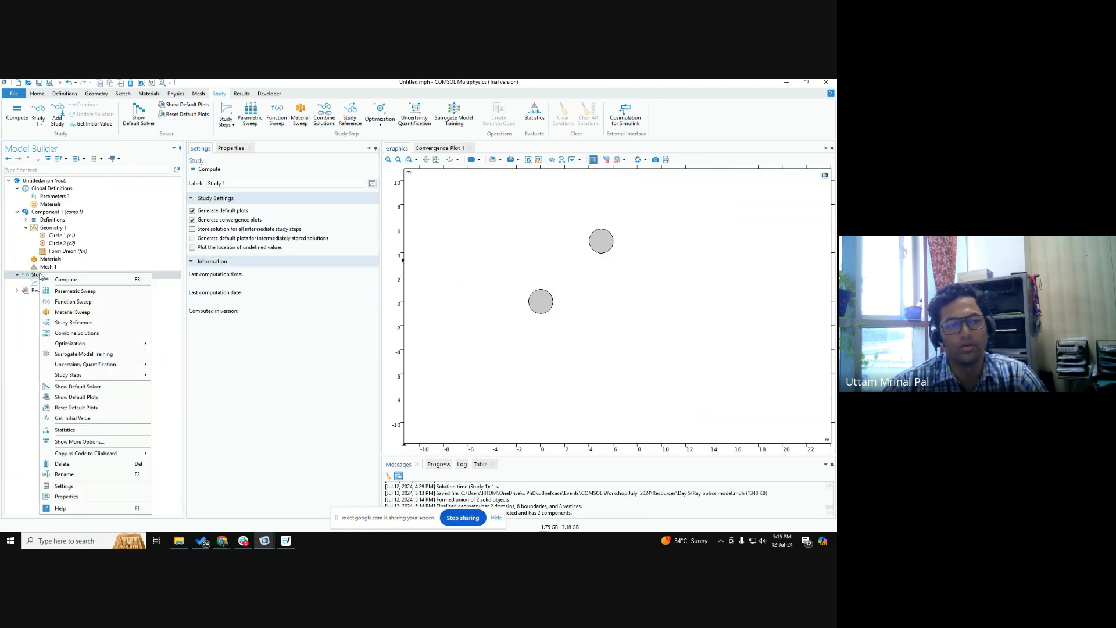
click(75, 291)
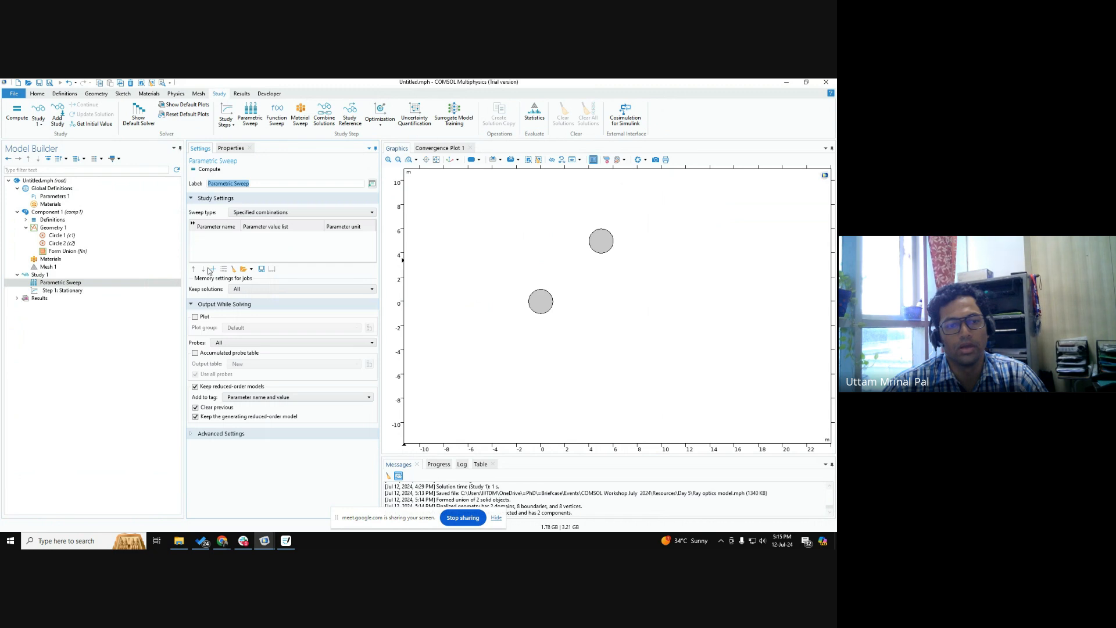
click(213, 270)
click(213, 269)
click(213, 269)
click(214, 269)
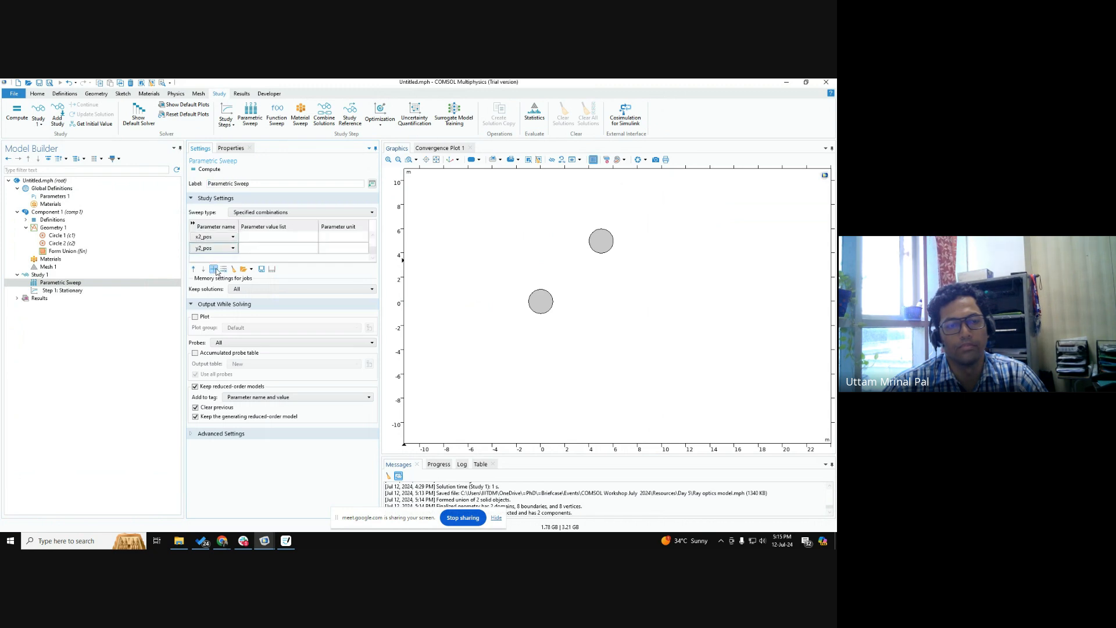
drag(310, 262, 310, 352)
Set the sweep values to 0 for x1_pos and y1_pos and 5 for x2_pos and y2_pos, and compute Study 1.
click(261, 239)
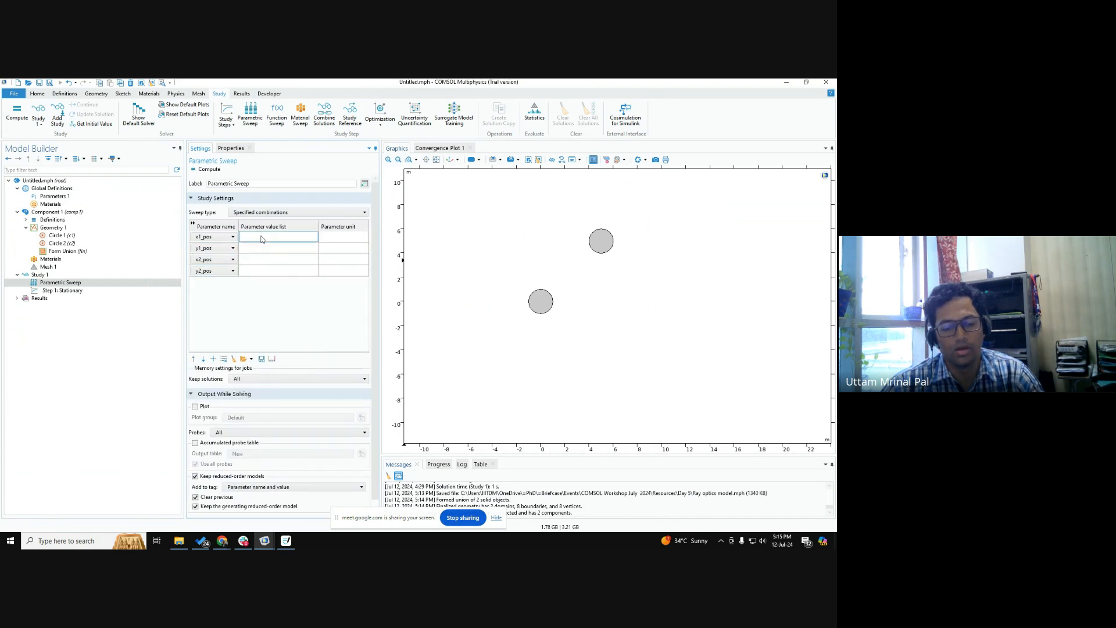
text(0)
click(250, 248)
text(0)
click(252, 259)
text(5)
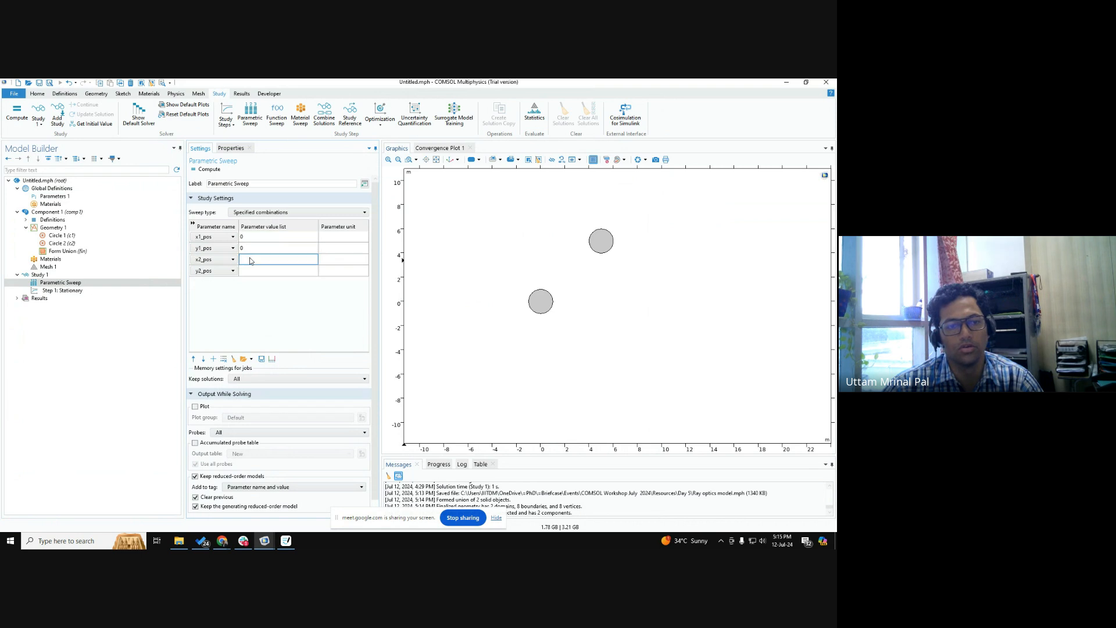
click(254, 271)
text(5)
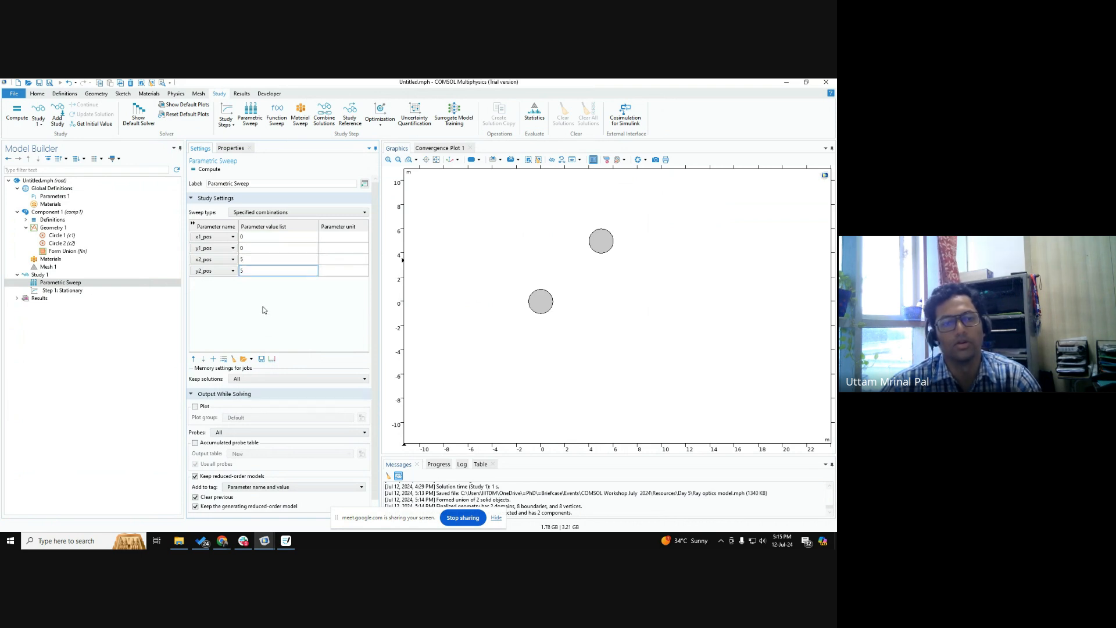
click(40, 274)
click(203, 169)
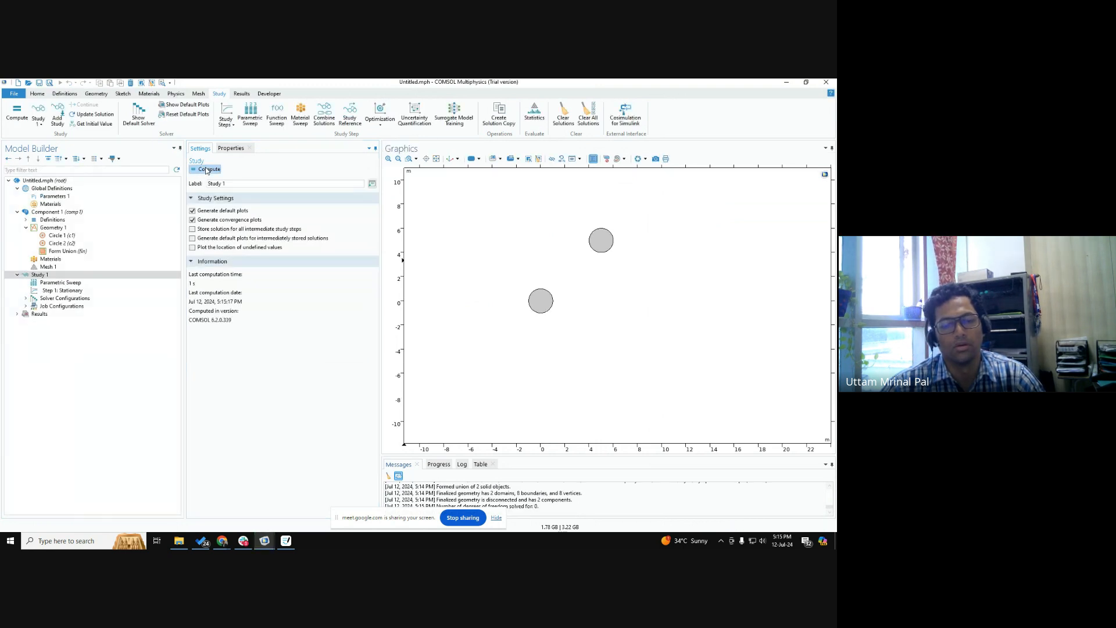
Add a 2D plot group containing a Surface plot to the results.
click(18, 314)
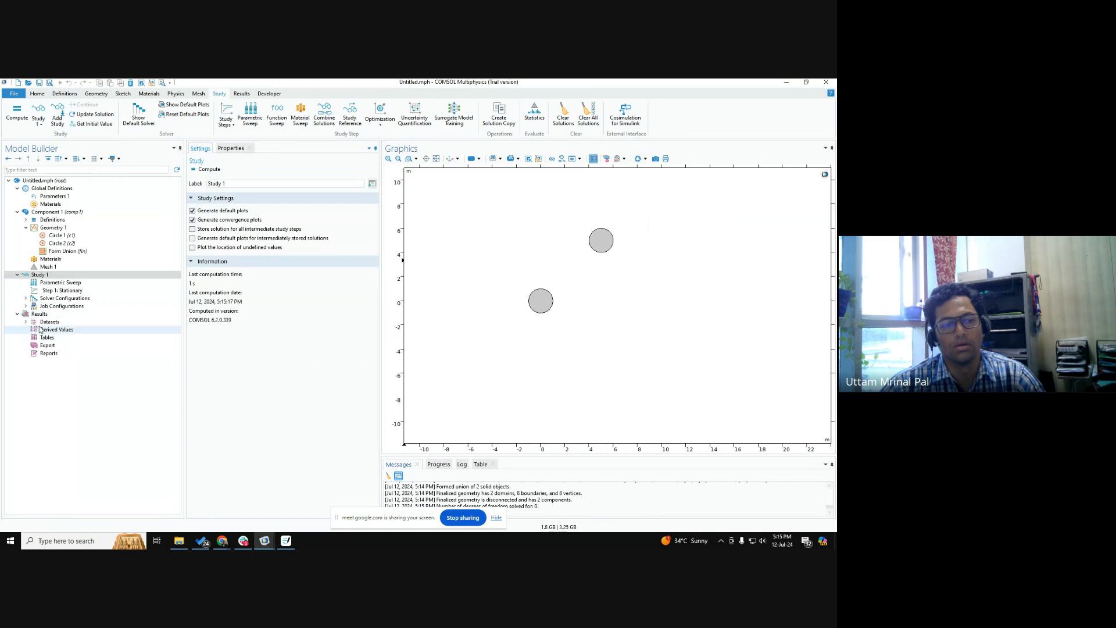
right_click(39, 314)
click(72, 329)
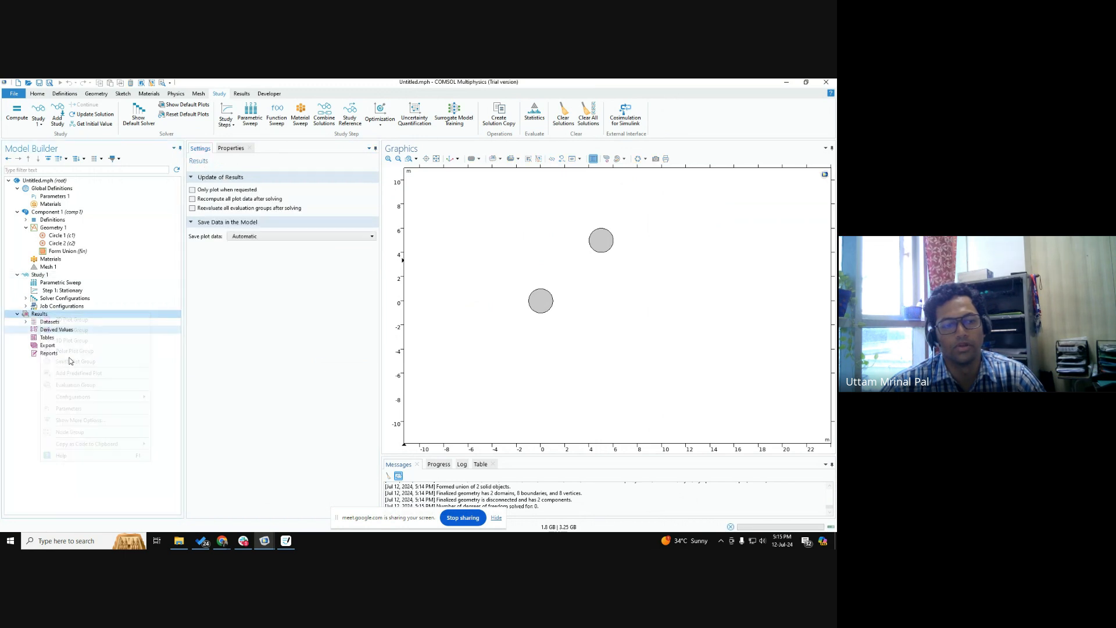
right_click(58, 345)
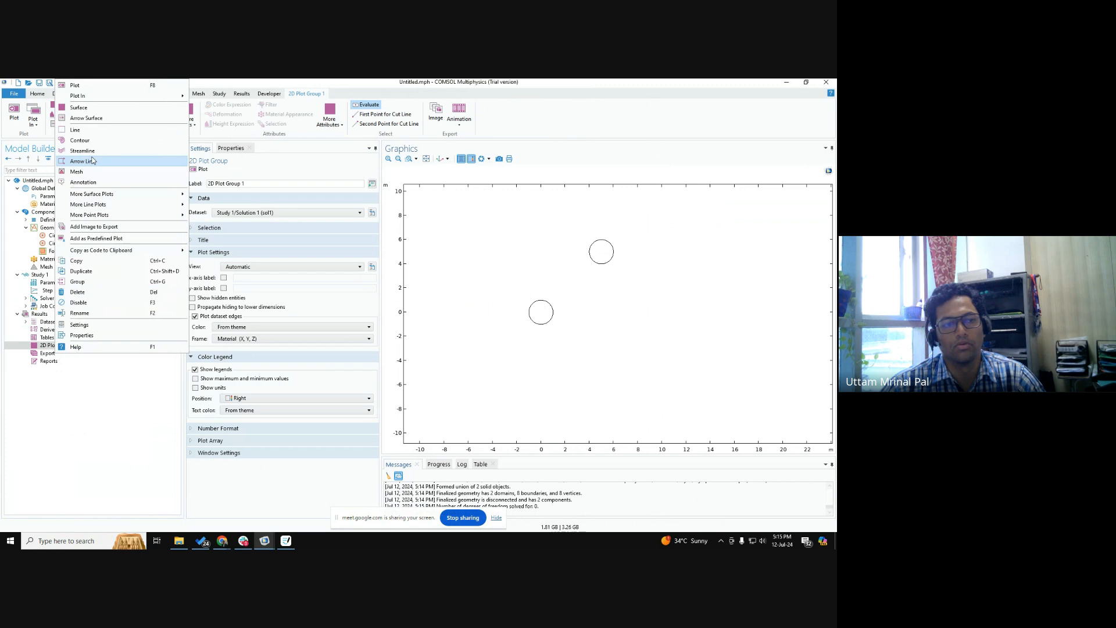
click(81, 107)
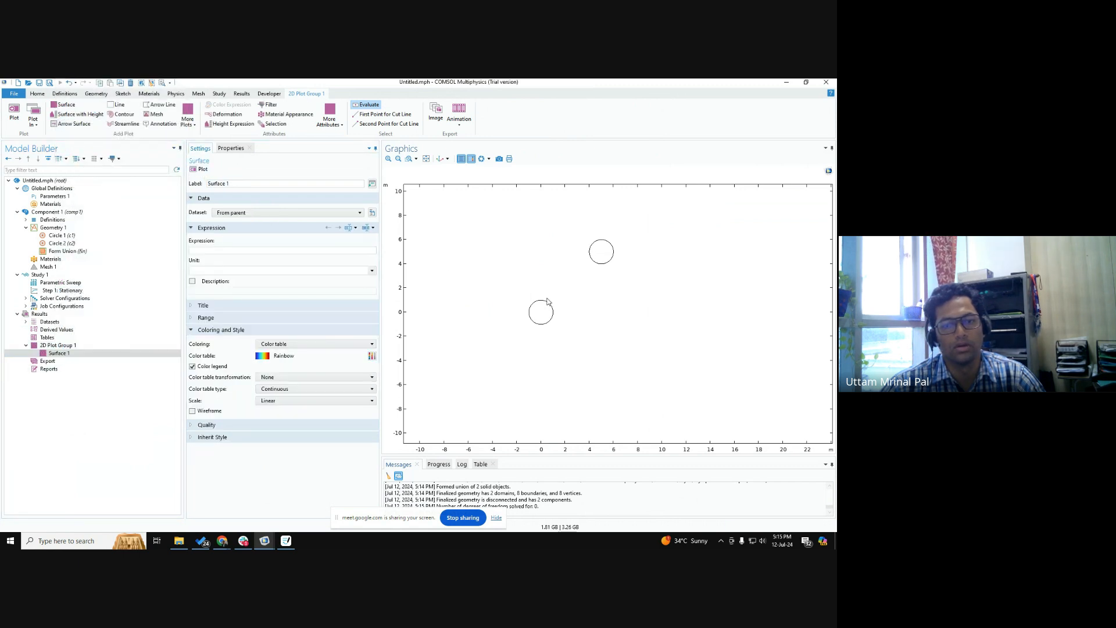
scroll(548, 299, down, 3)
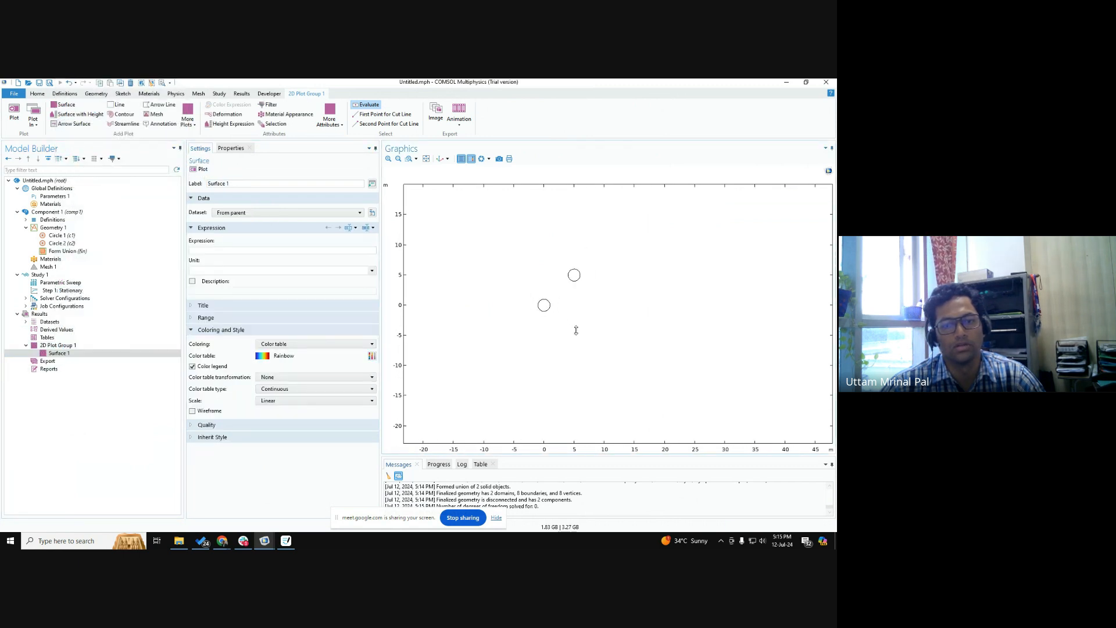
Extend the sweep value lists to "0 1" for x1_pos and y1_pos and "5 4" for x2_pos and y2_pos.
click(60, 282)
click(265, 239)
text(1)
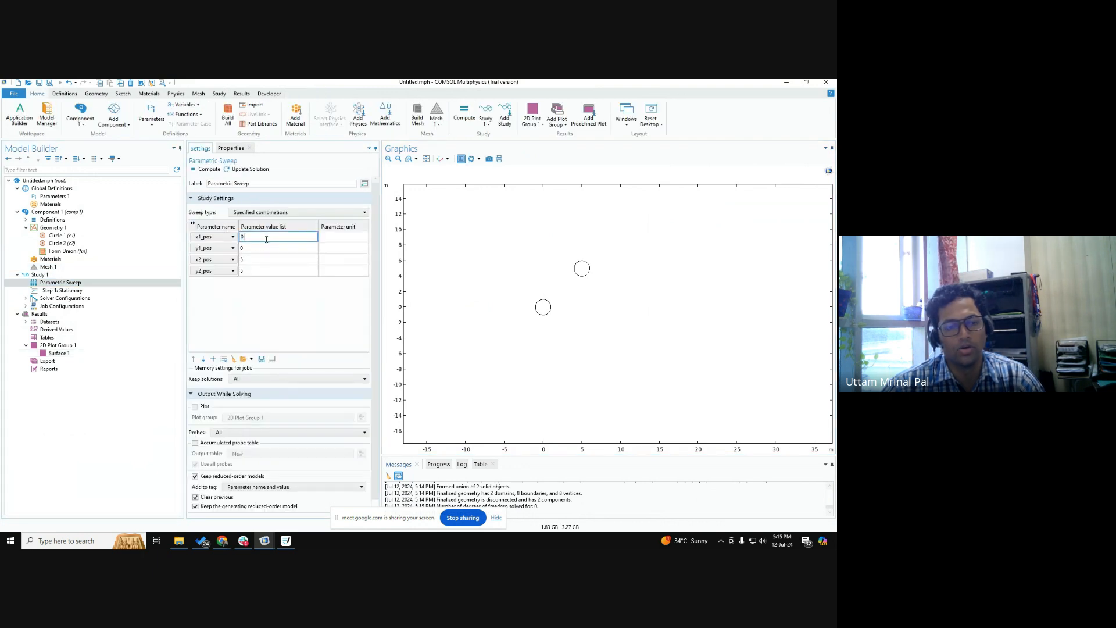
click(258, 248)
text(1)
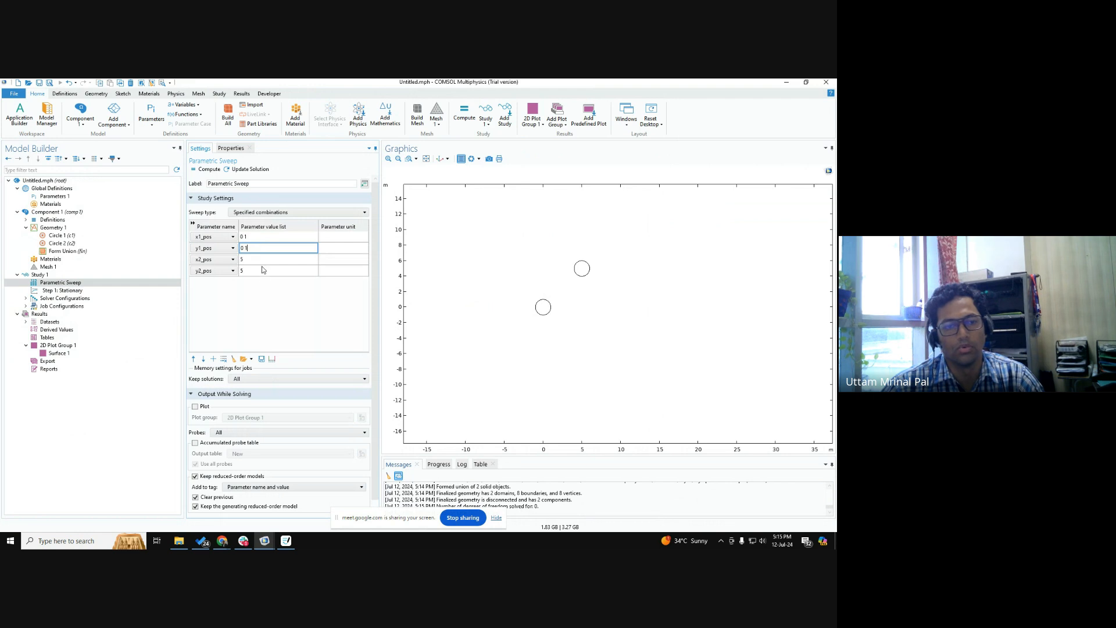
click(261, 261)
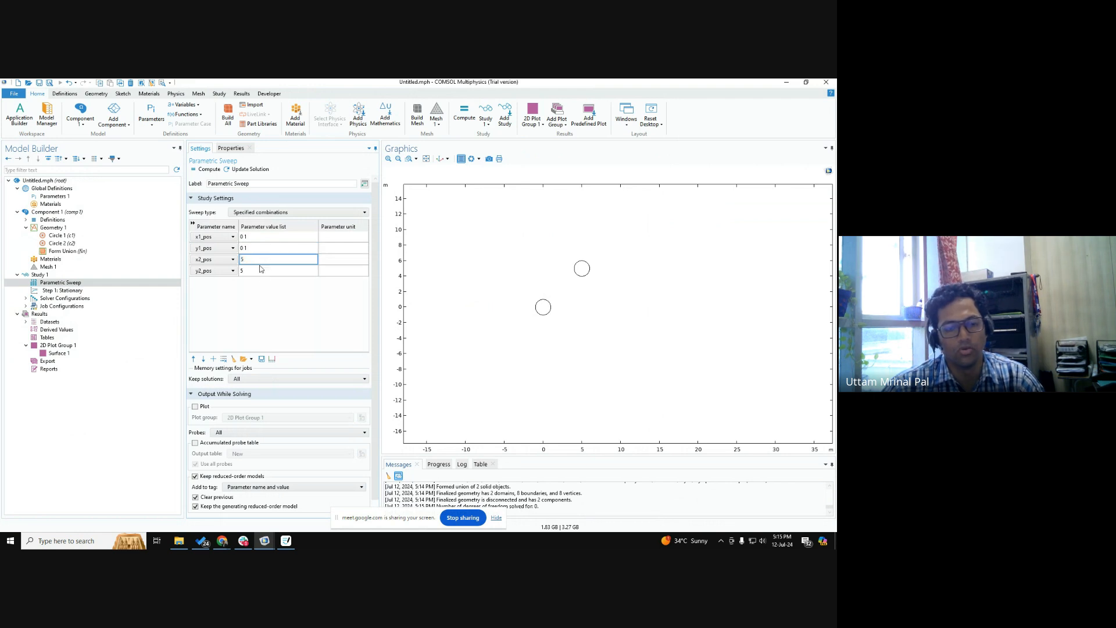
text(4)
click(257, 272)
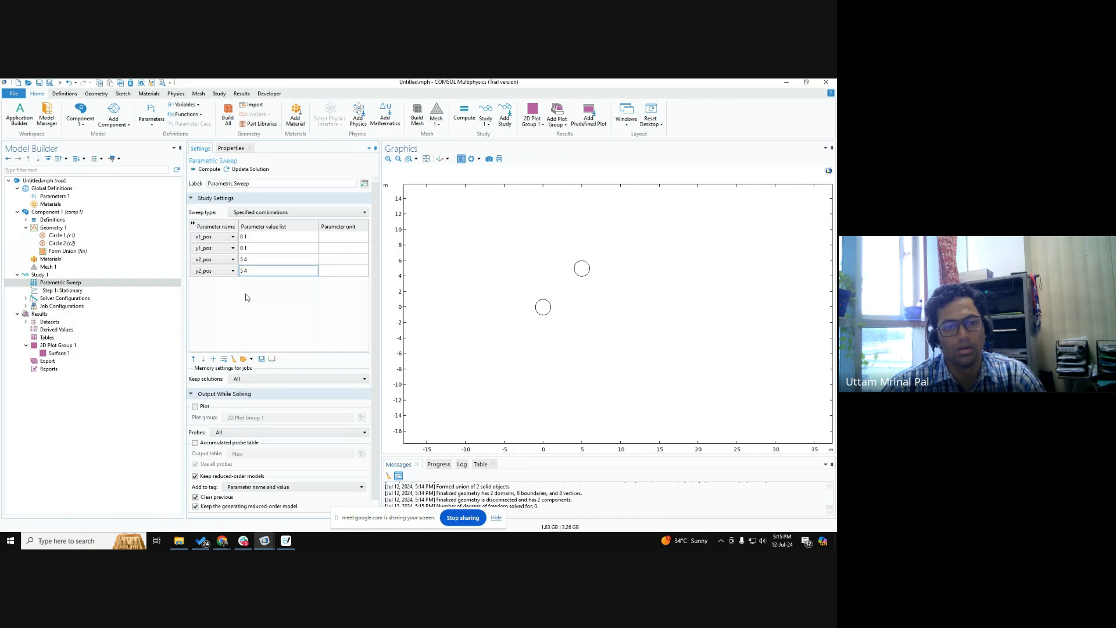
Examine the sweep type options available for Study 1's parametric sweep.
click(59, 275)
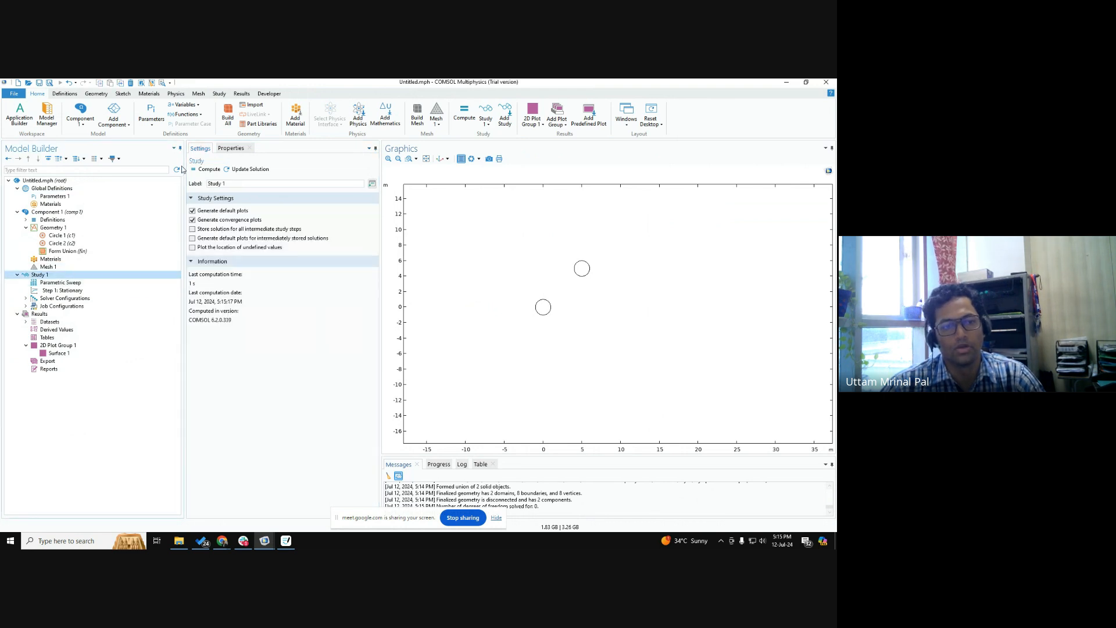
click(60, 283)
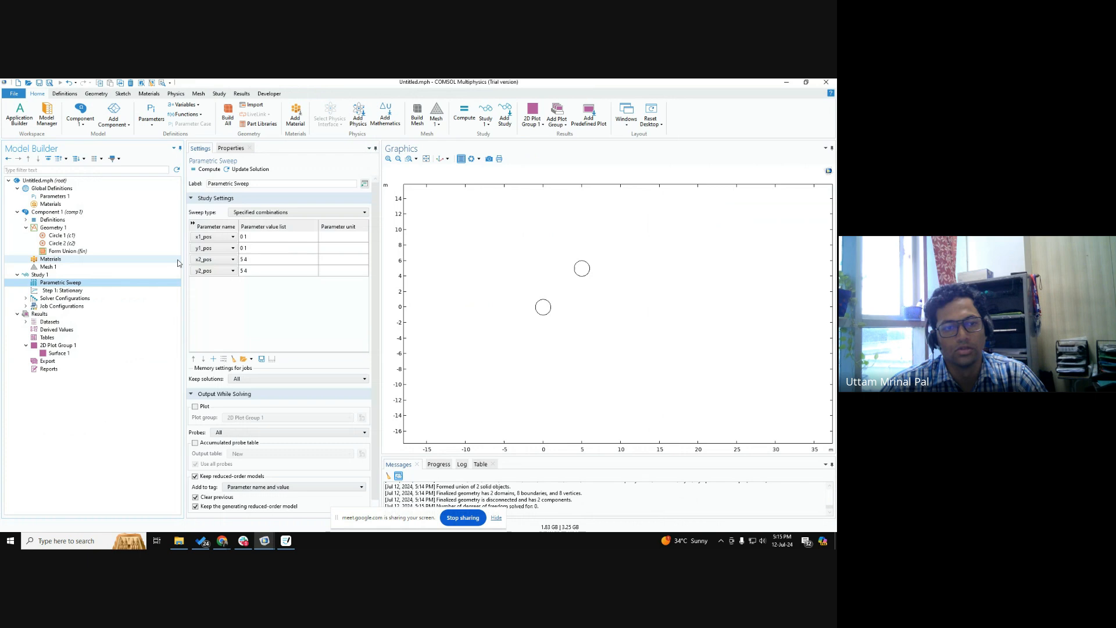
click(254, 213)
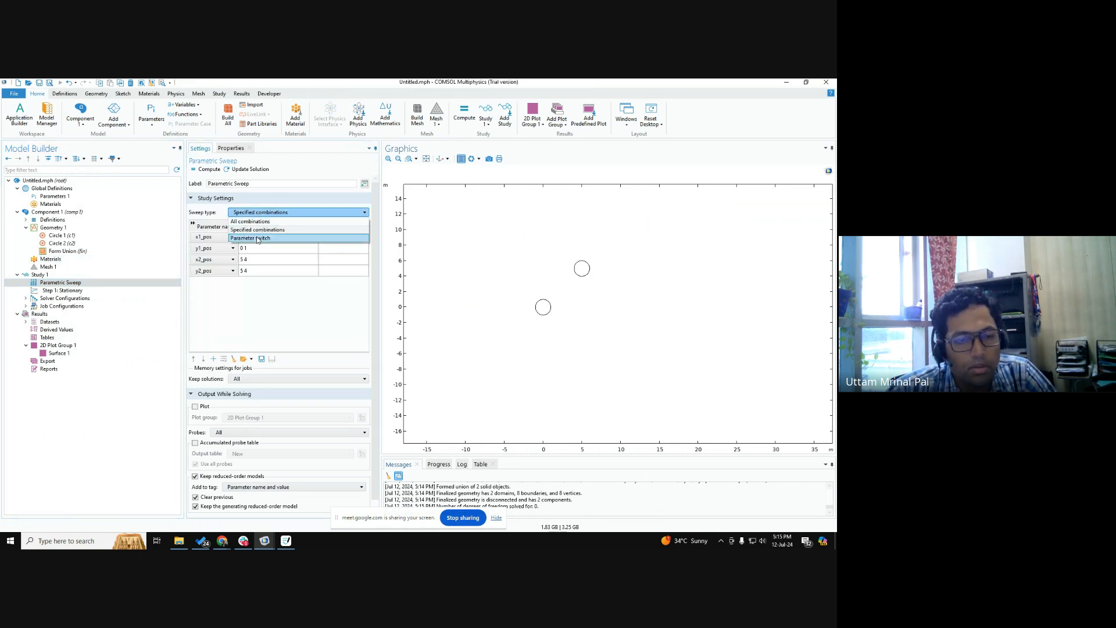
click(254, 336)
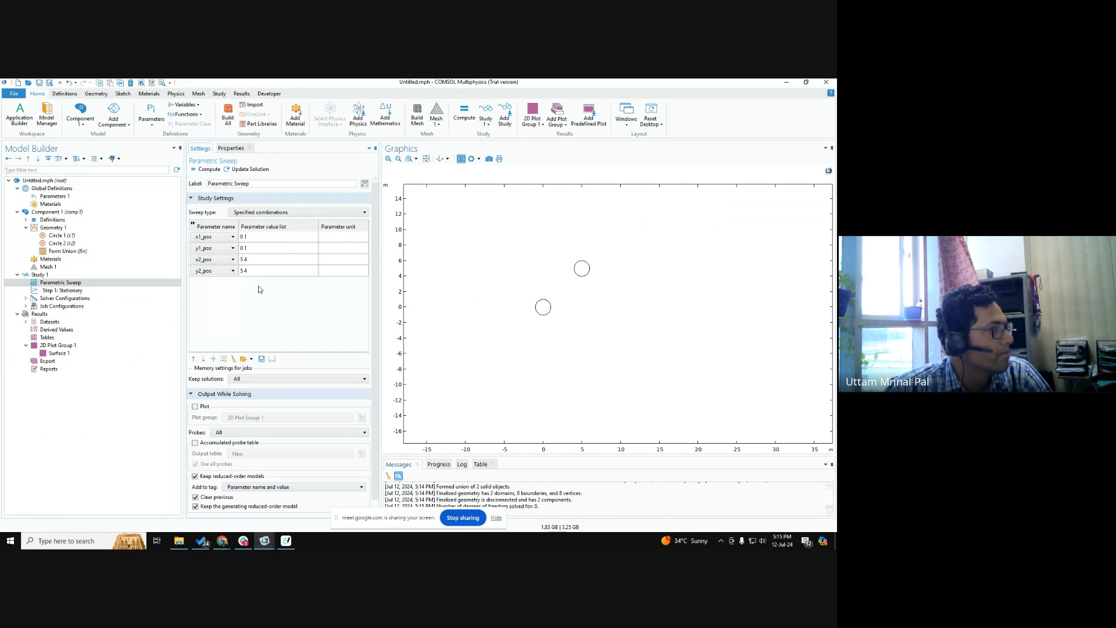
click(263, 212)
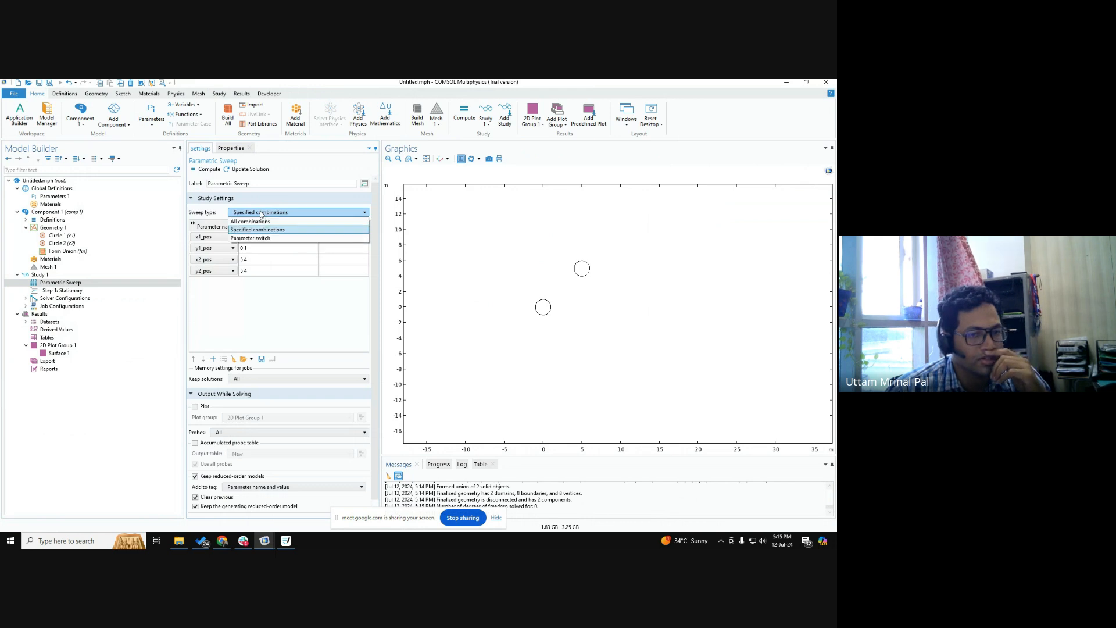
click(274, 322)
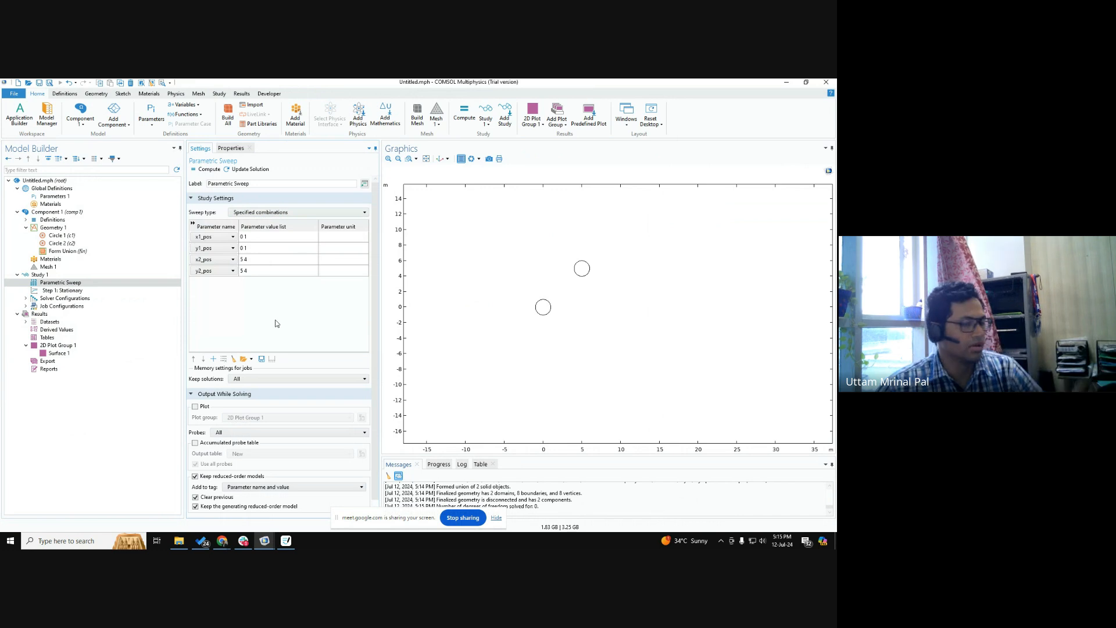
Compute Study 1 and set the 2D plot group's dataset to Study 1/Parametric Solutions 1.
click(68, 277)
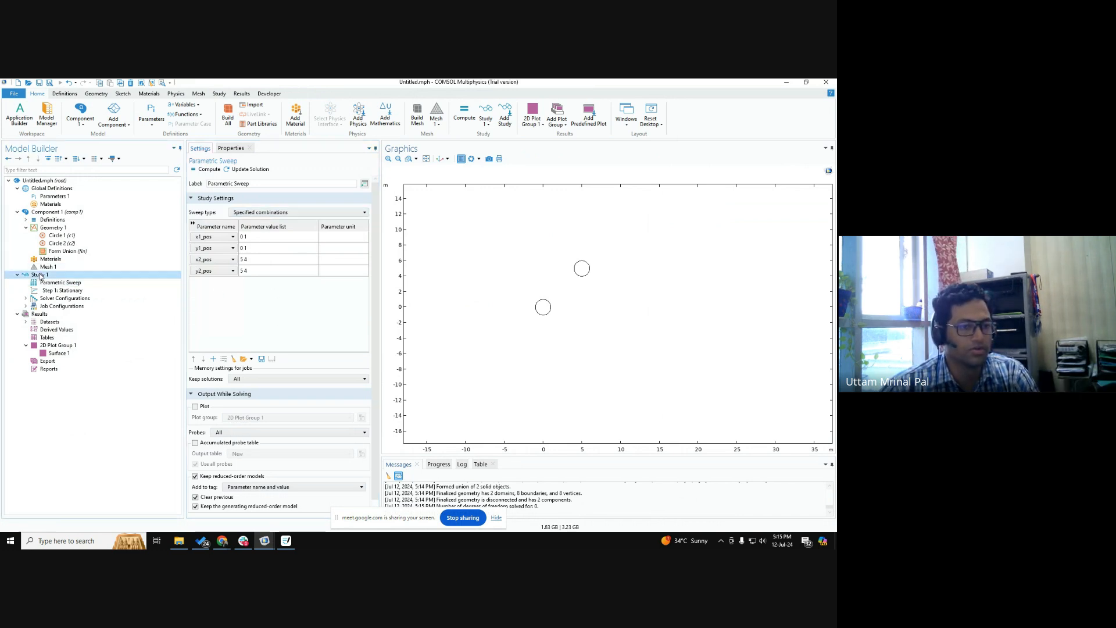
click(206, 170)
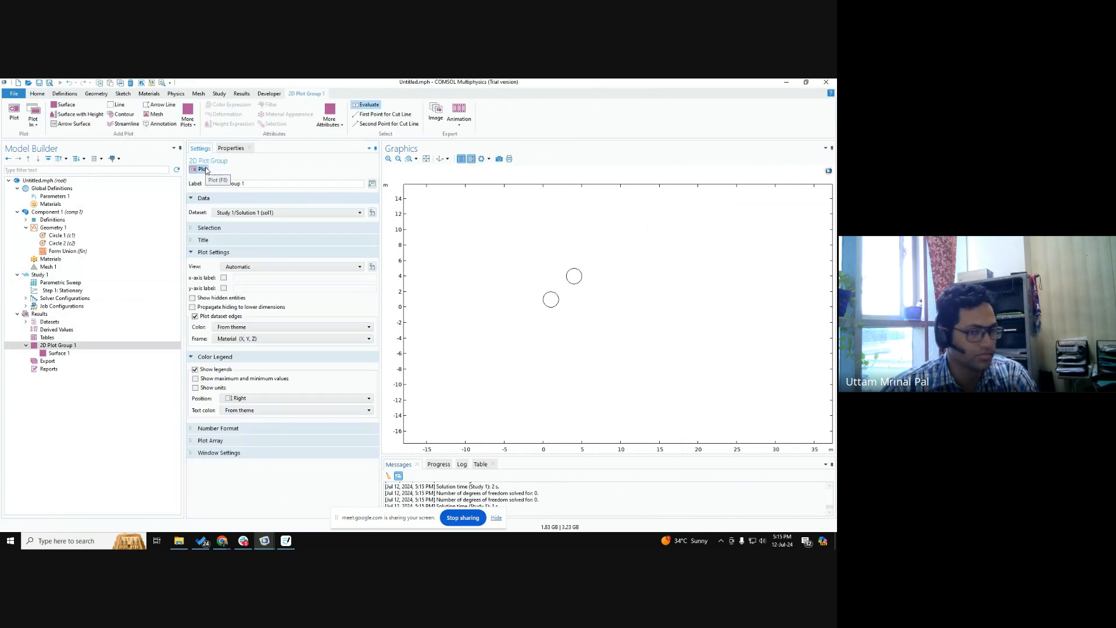
click(243, 214)
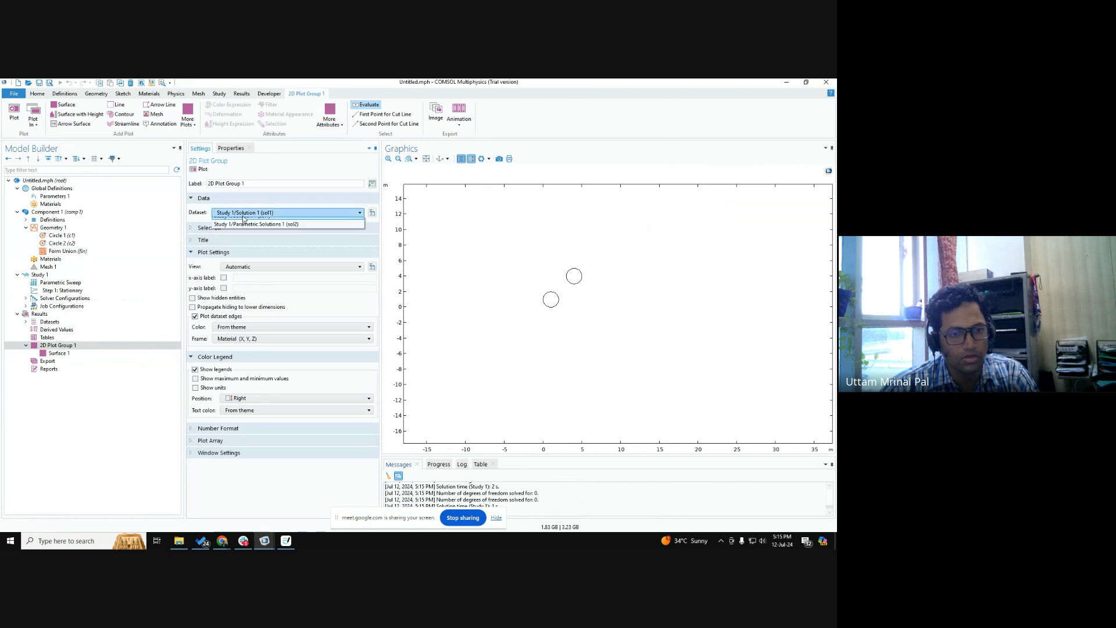
click(256, 224)
Plot the first parameter combination, x1_pos=0, y1_pos=0, x2_pos=5, y2_pos=5, in the 2D plot group.
click(330, 225)
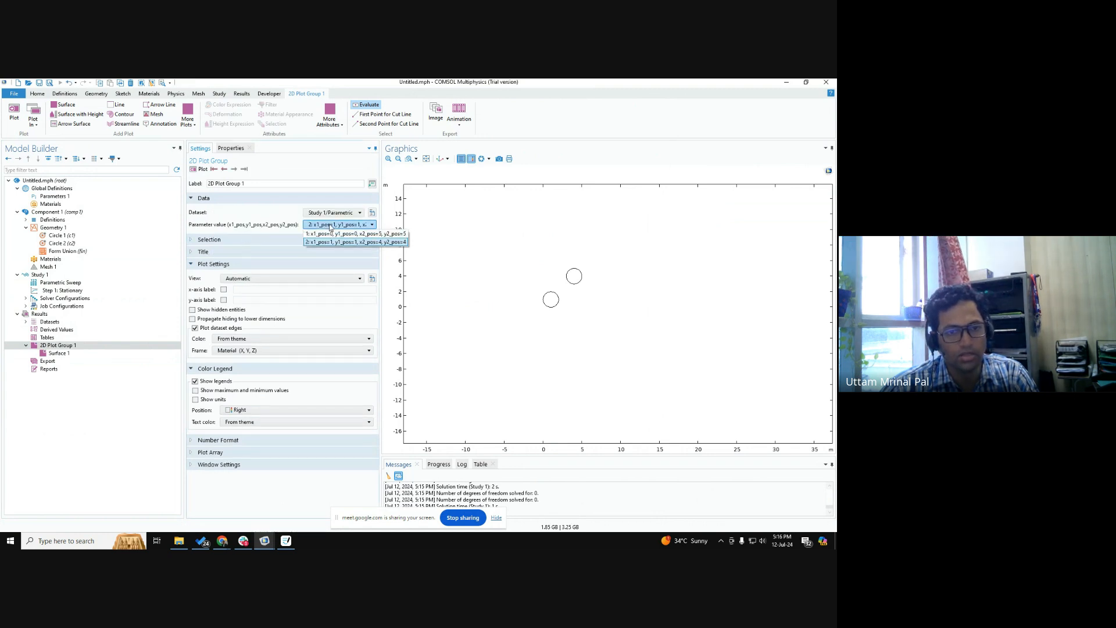
click(584, 293)
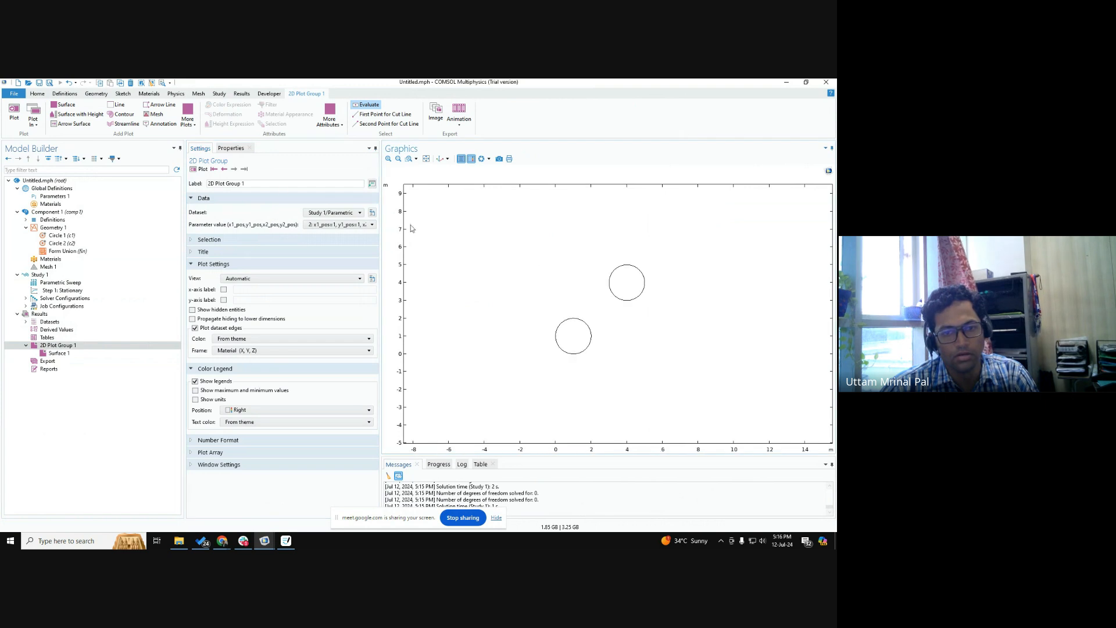
click(308, 226)
click(320, 235)
click(199, 169)
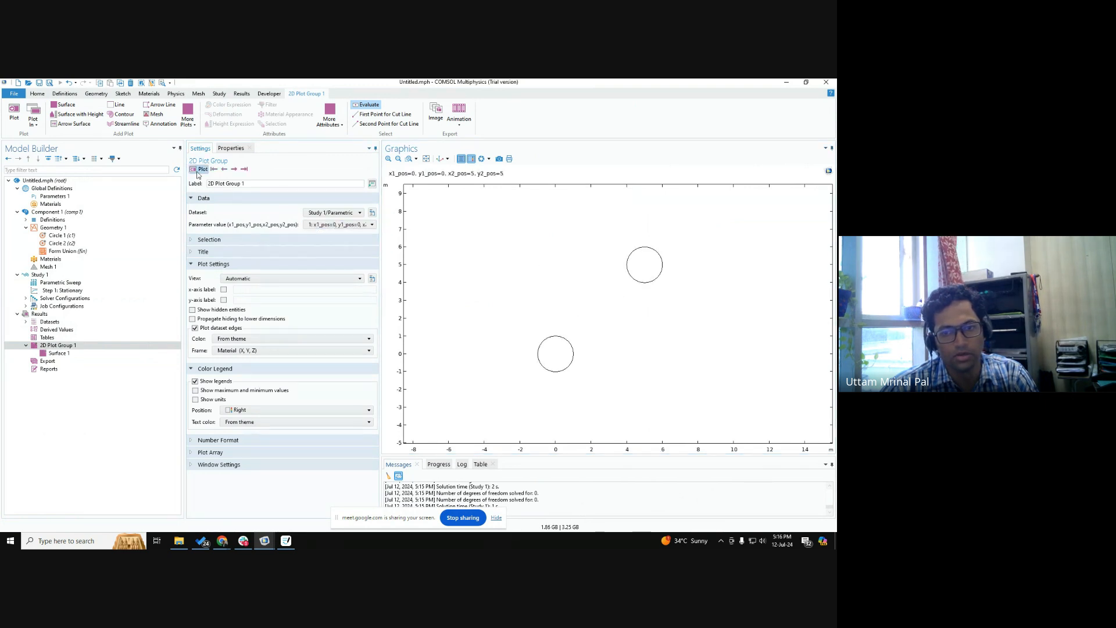
Step forward and back between the two parameter combinations in the plot, finishing on x1_pos=1, y1_pos=1, x2_pos=4, y2_pos=4.
click(234, 169)
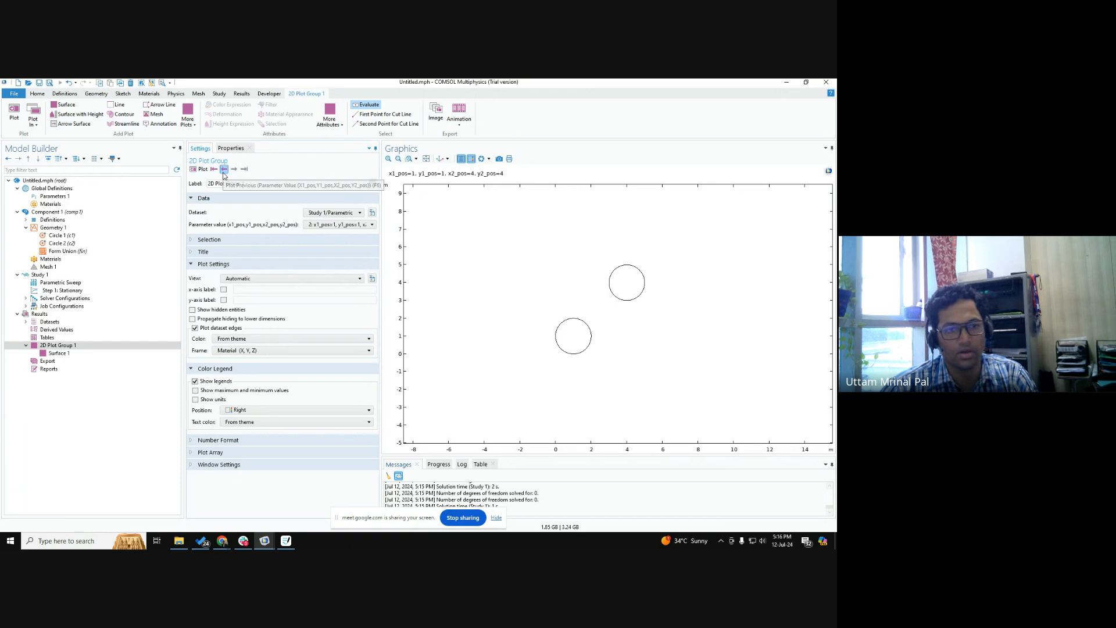
click(224, 169)
click(235, 169)
click(225, 169)
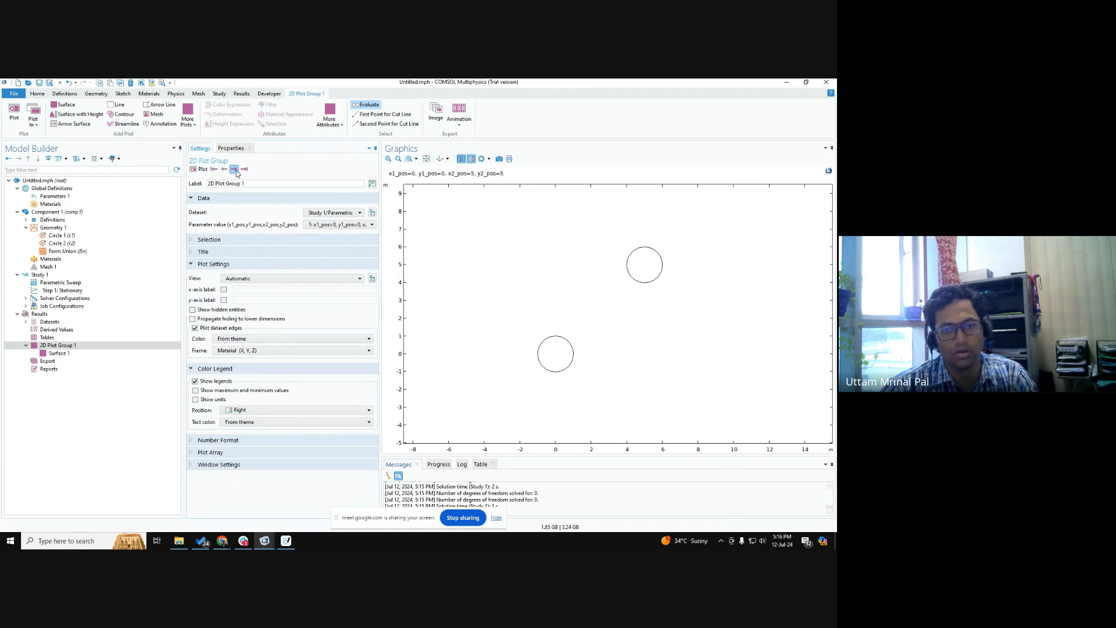
click(235, 169)
Compare the parametric sweep's value lists with the parameter value options offered by the 2D plot group.
click(60, 283)
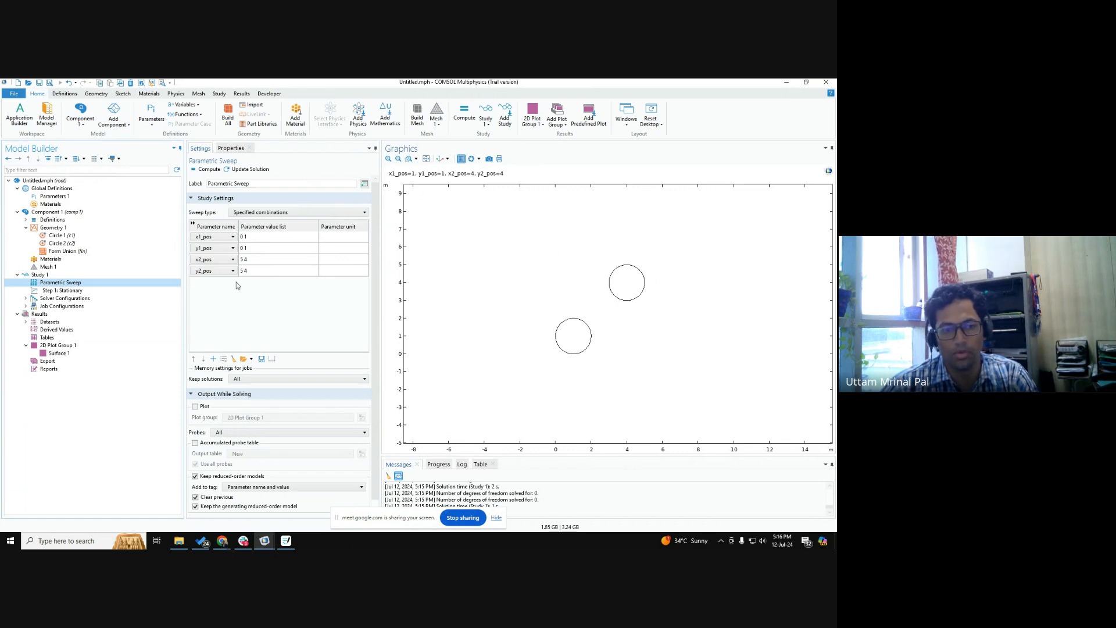
click(58, 345)
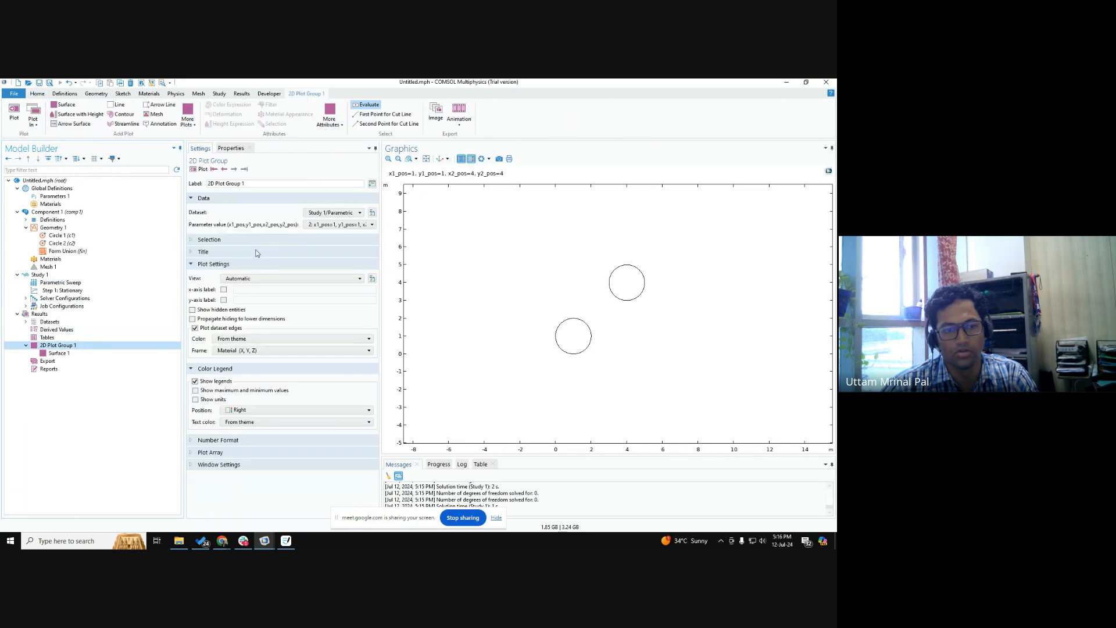
click(336, 226)
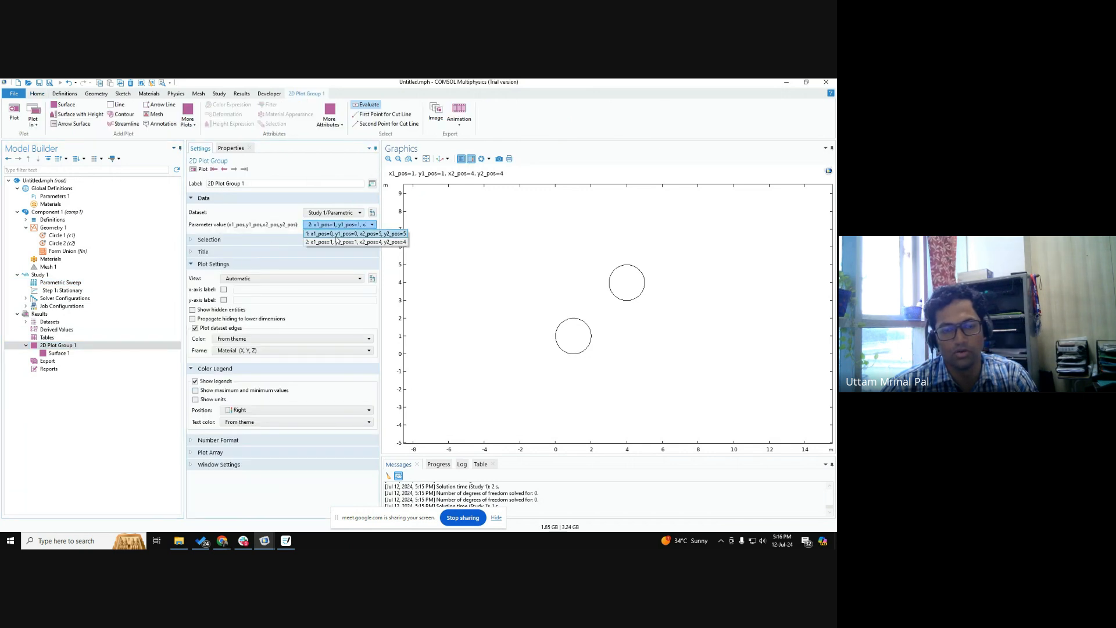
click(282, 230)
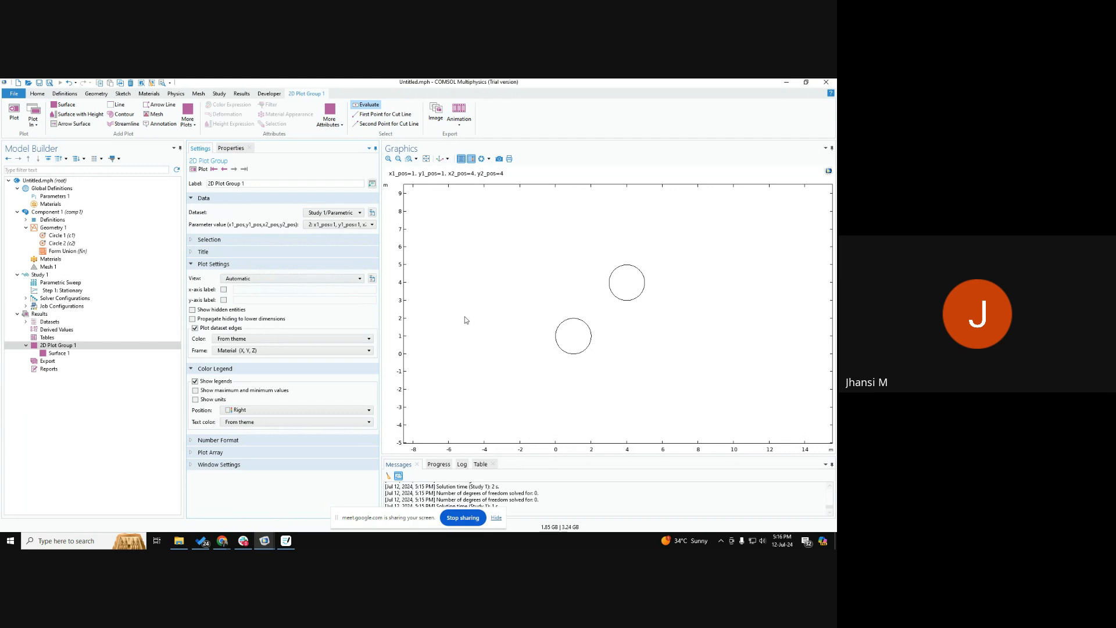
click(61, 283)
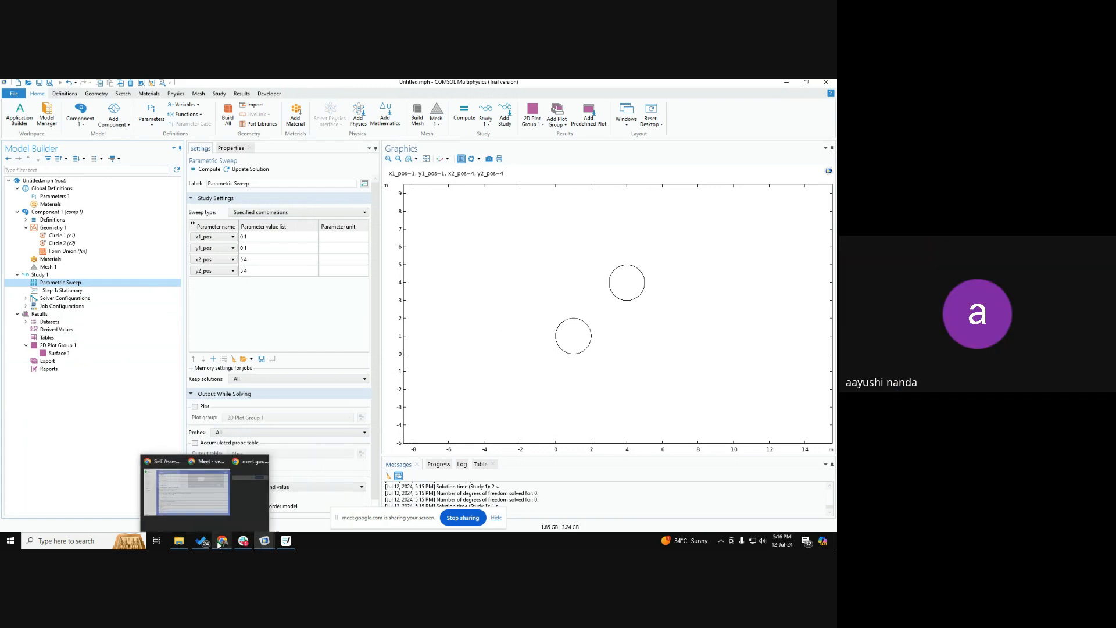
Switch to the Google Meet call in Chrome and stop sharing the screen.
click(228, 528)
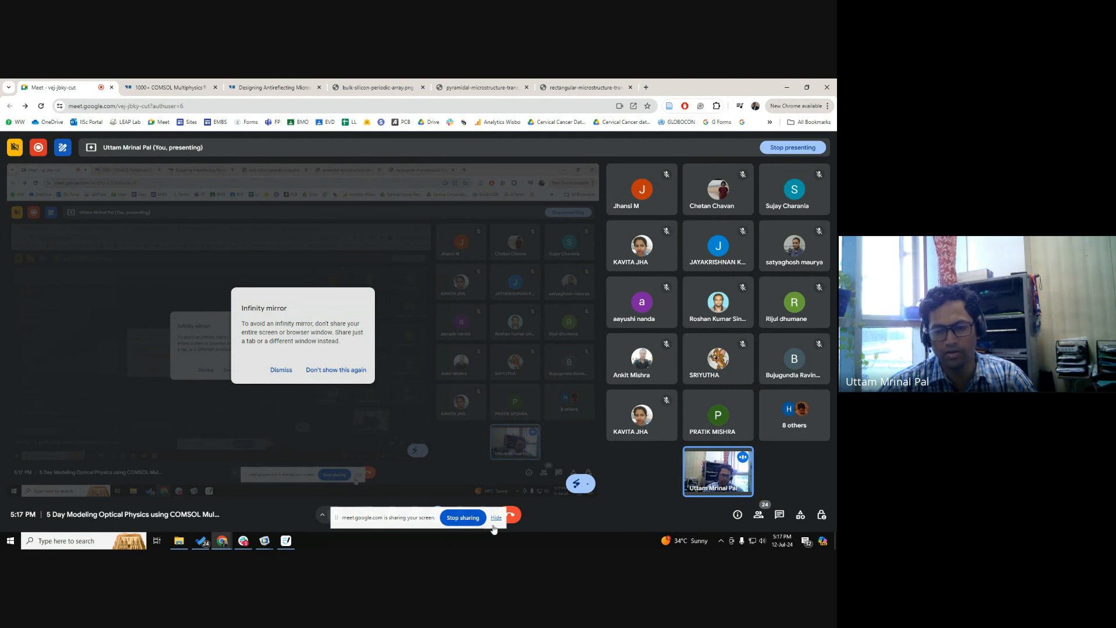
click(473, 520)
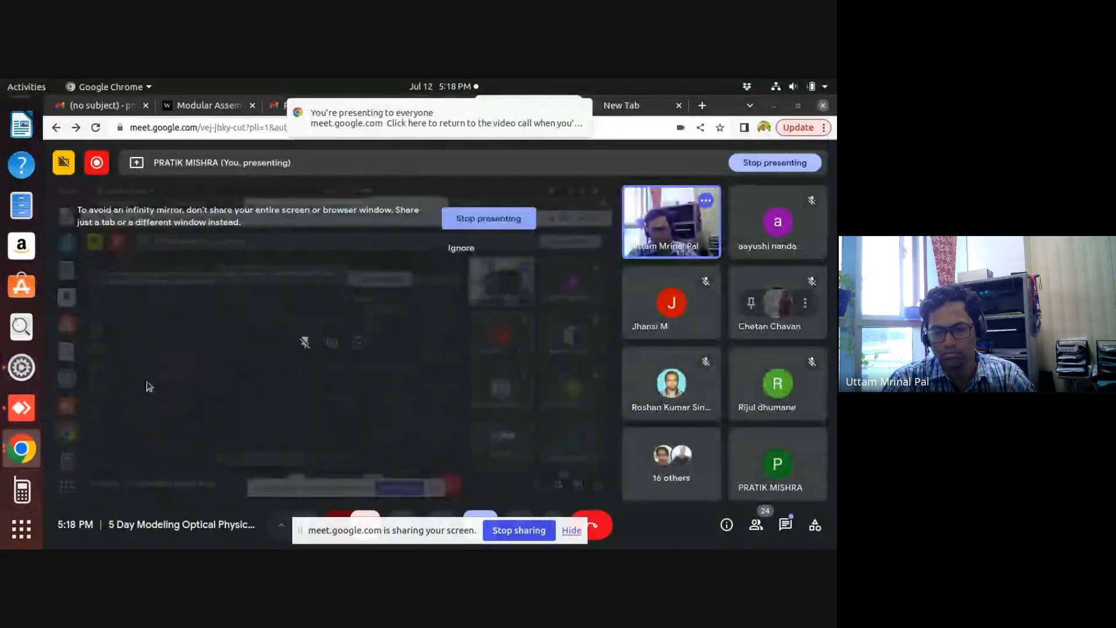
Switch to the AnyDesk remote session, hide the screen-sharing notice, and bring up the remote COMSOL Multiphysics window.
click(21, 410)
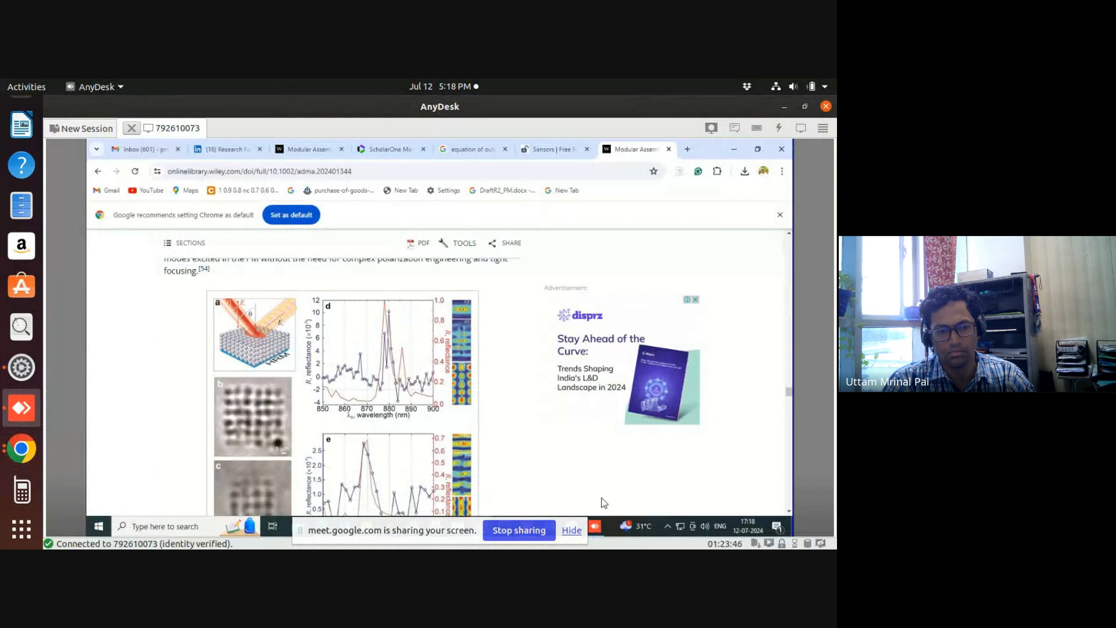
click(568, 531)
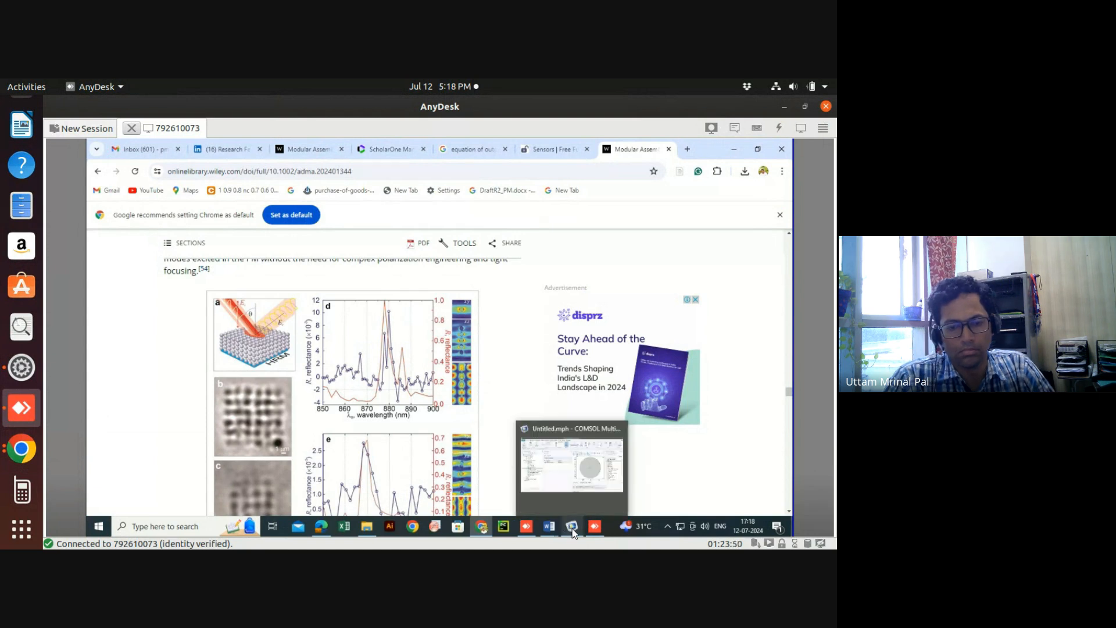
click(572, 527)
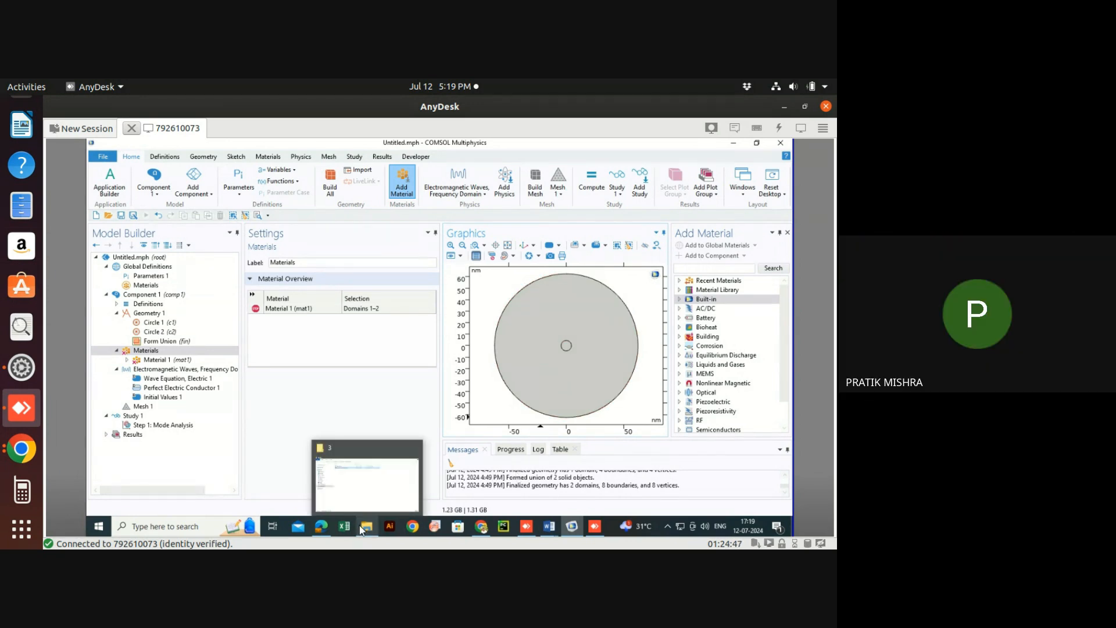
Examine the reflectance figures on page 10 of the Wiley Online Library paper in the remote browser, and return to the local Google Chrome.
mouse_move(321, 526)
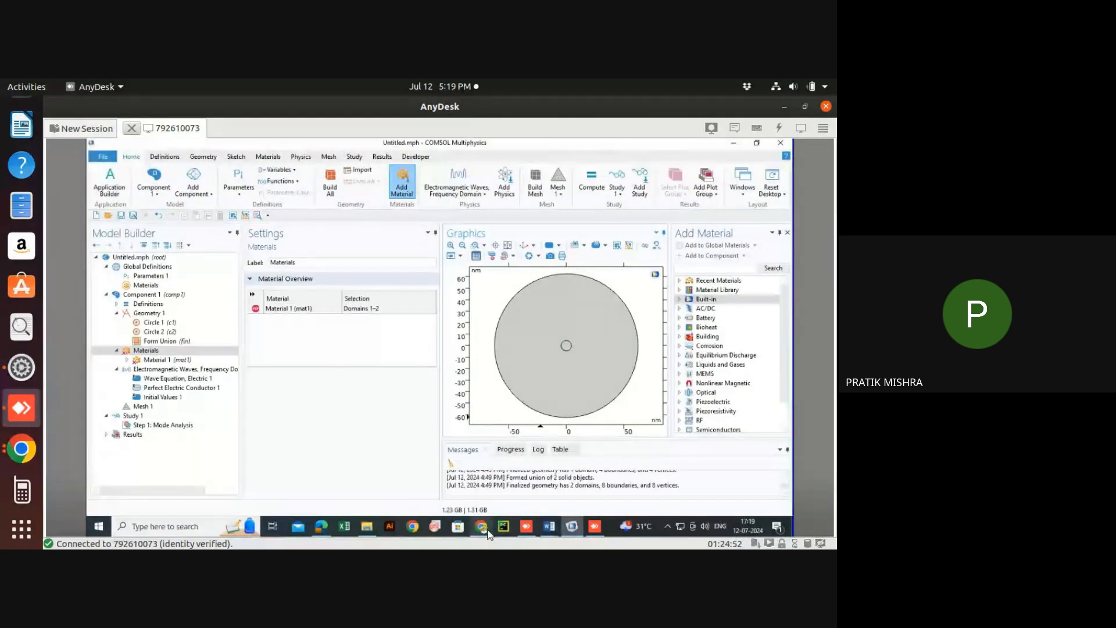
click(481, 526)
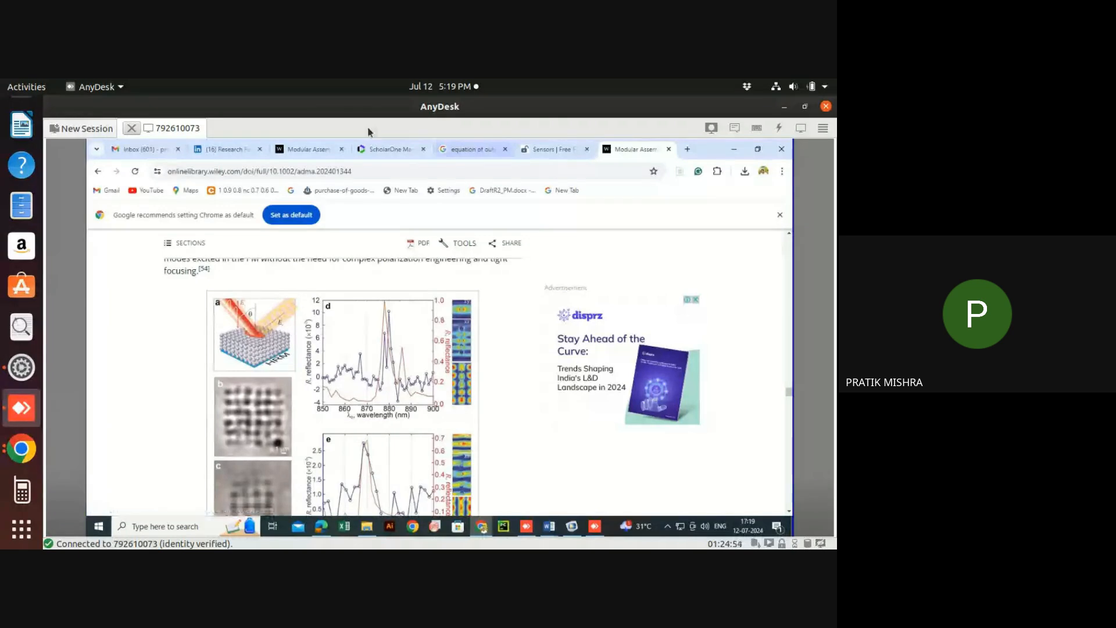
click(305, 148)
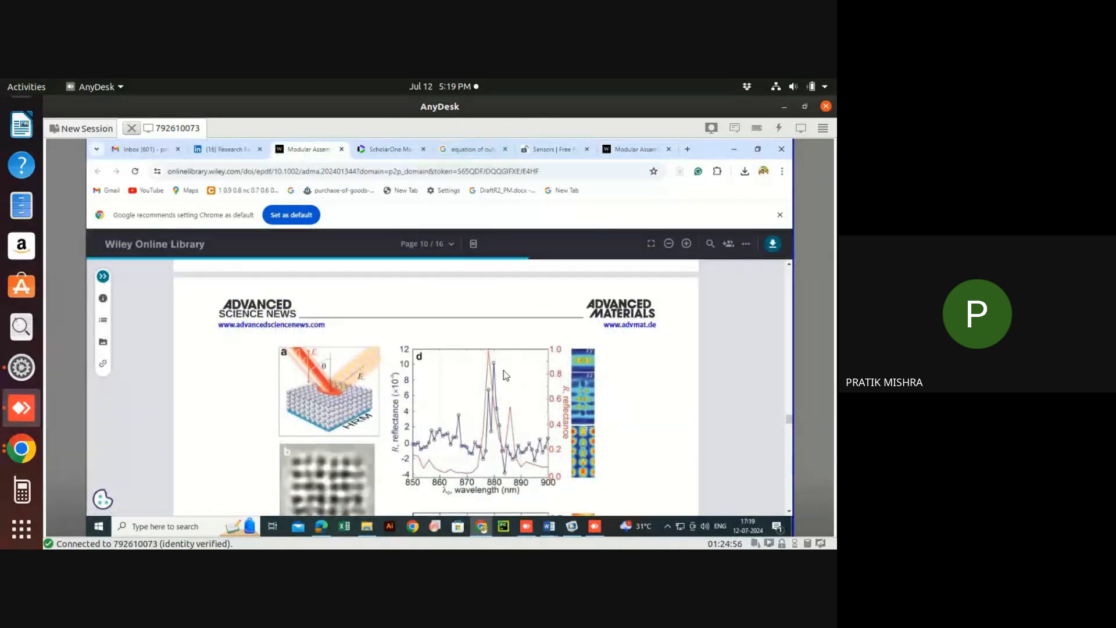
scroll(506, 376, down, 3)
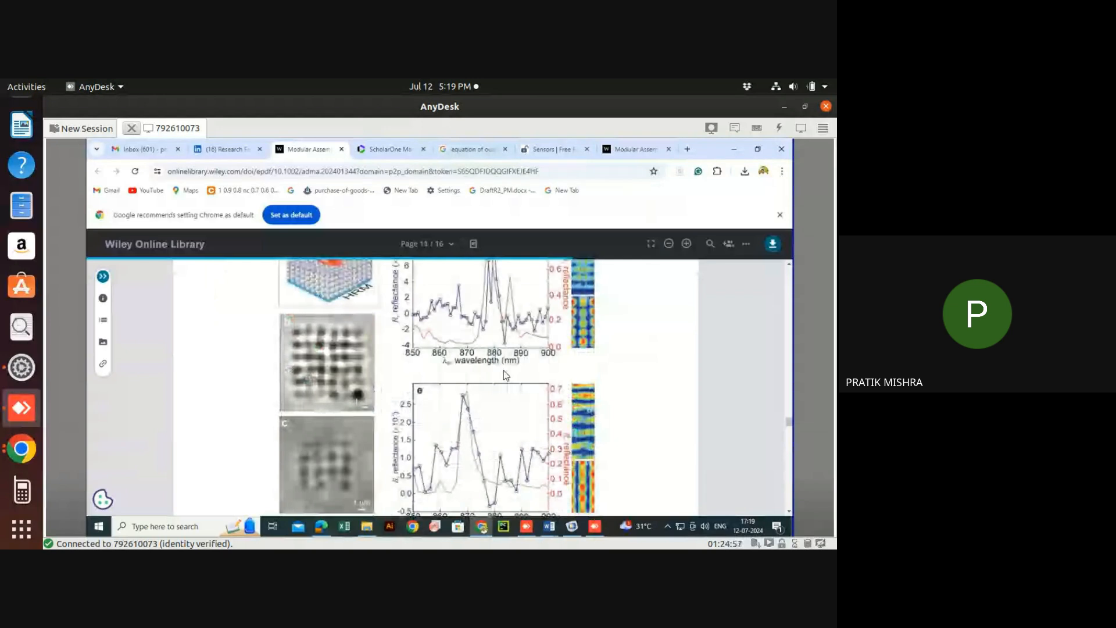
scroll(506, 375, up, 3)
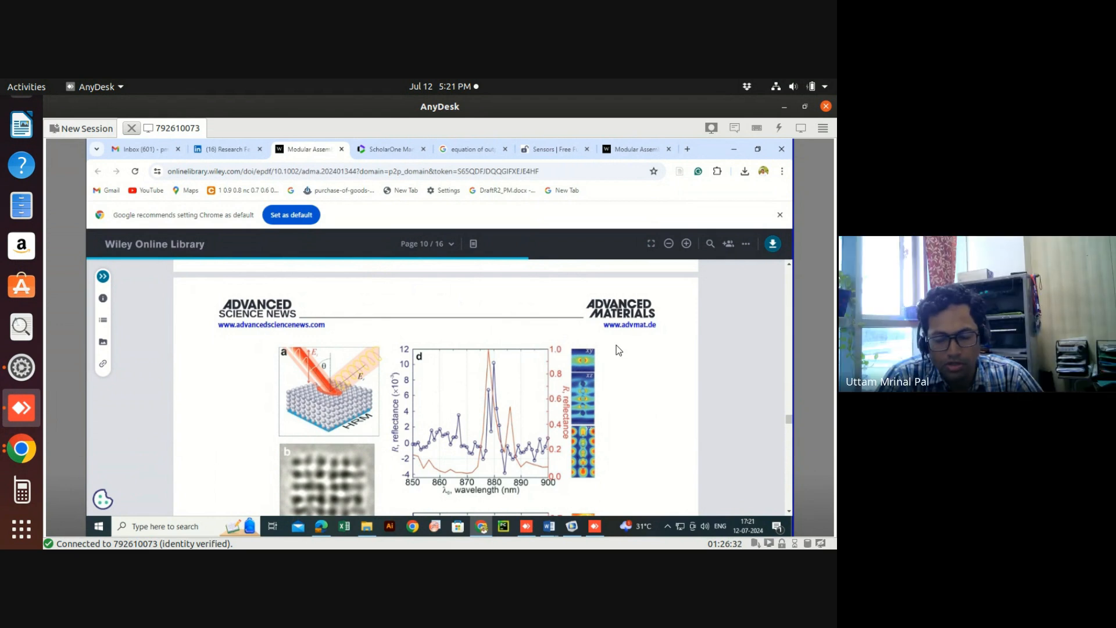
click(19, 452)
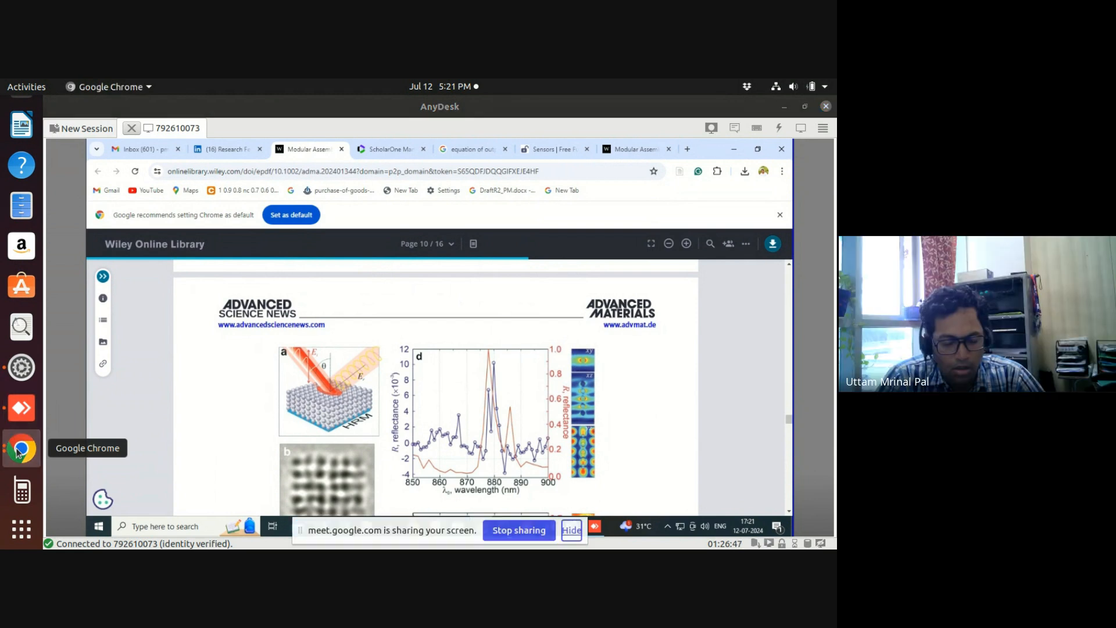
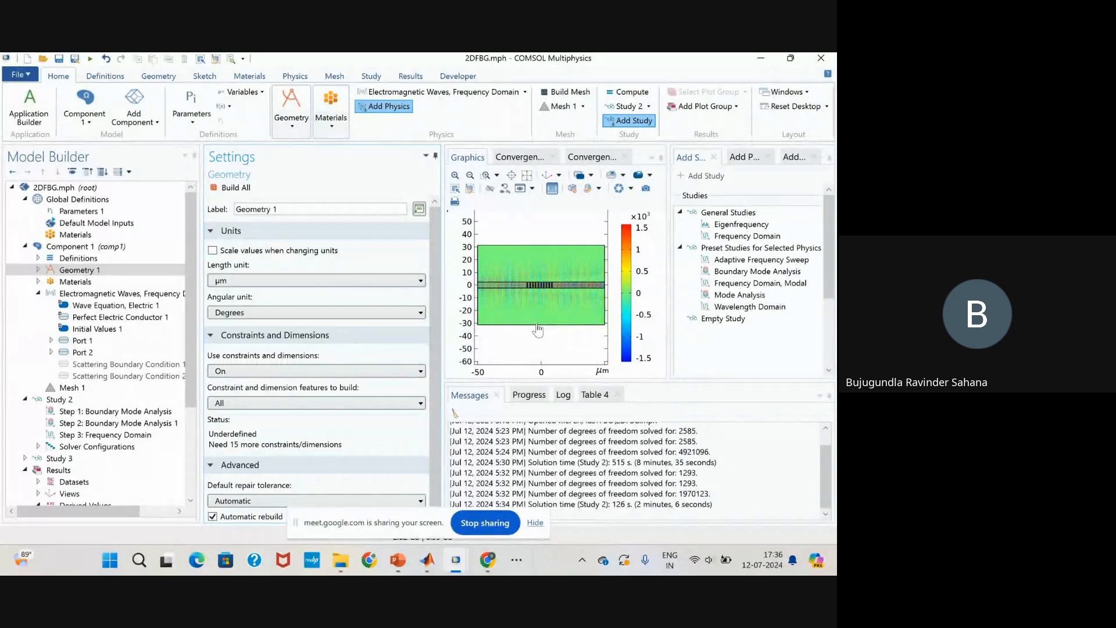
Review the geometry features of the 2DFBG model, including Rectangle 1, and the Material 1 settings.
click(37, 270)
click(93, 281)
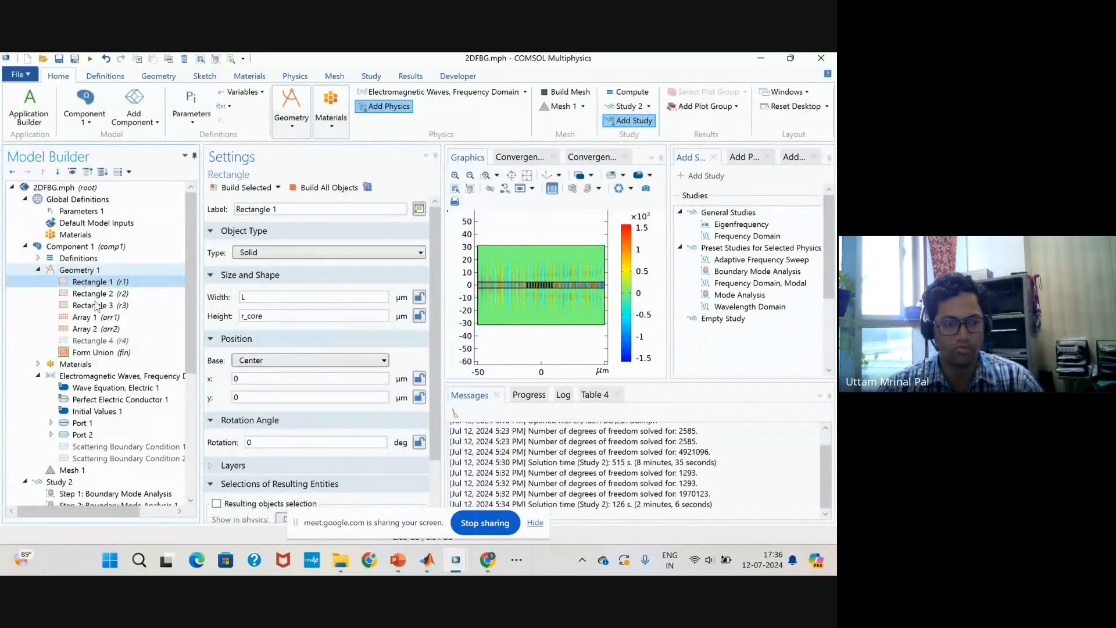
click(80, 270)
click(38, 364)
scroll(101, 356, down, 2)
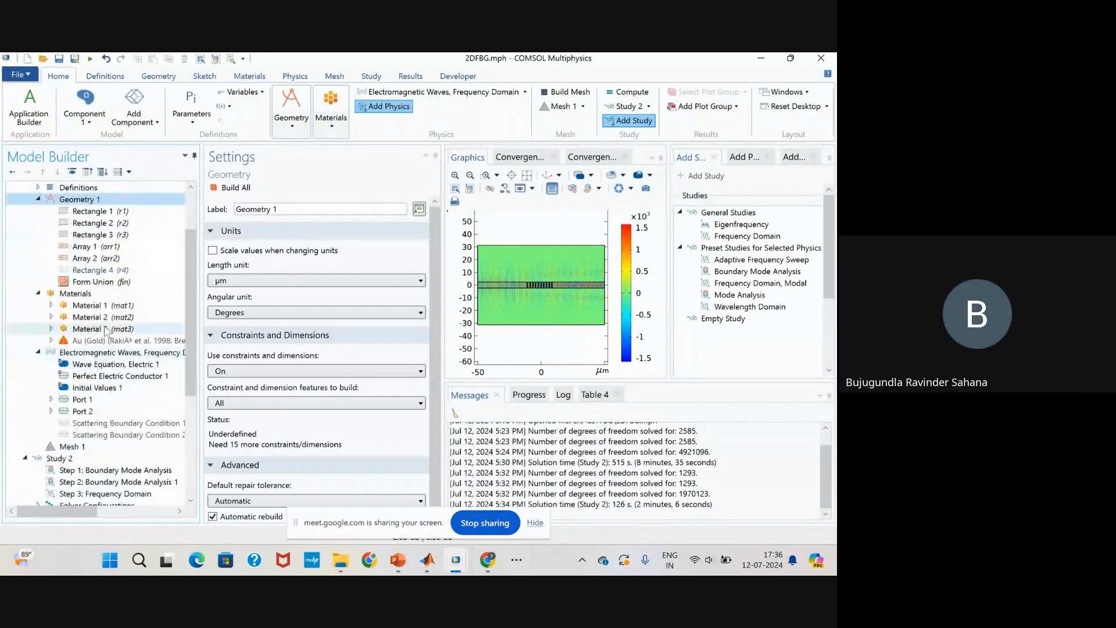
click(114, 307)
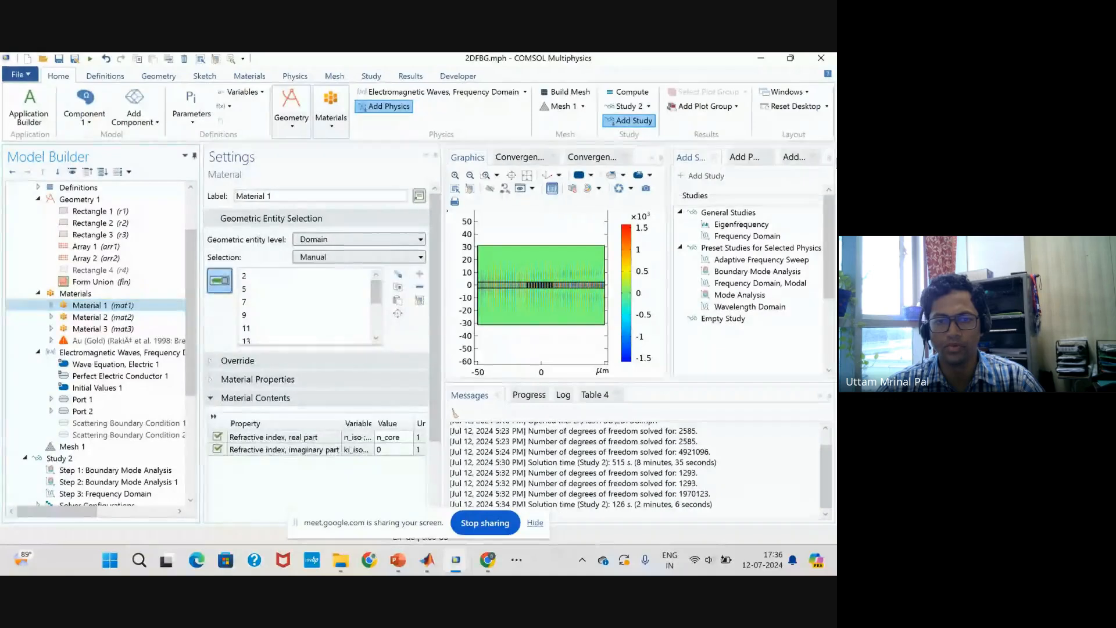
Close the Add Material, Add Physics and Add Study windows, and reset the desktop to the widescreen layout.
click(834, 163)
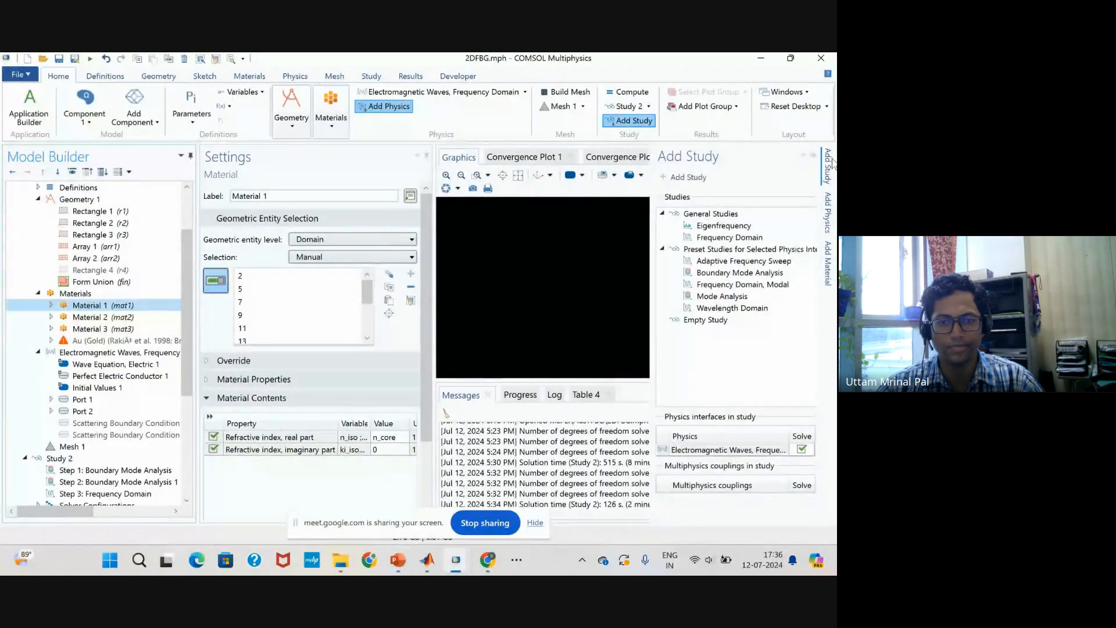
click(813, 156)
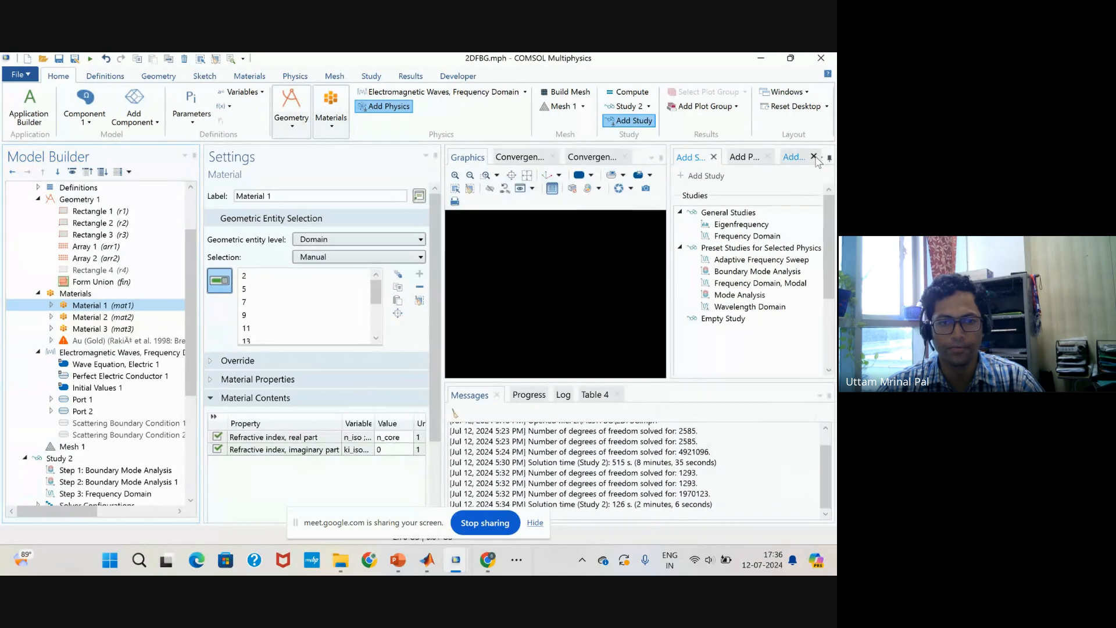
click(814, 156)
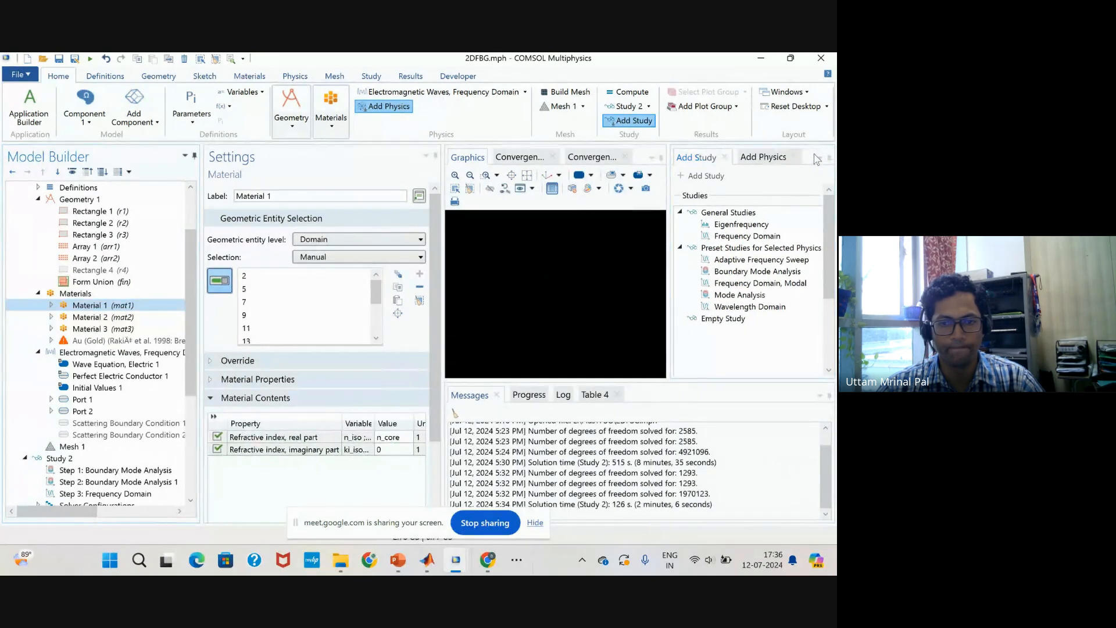
click(803, 157)
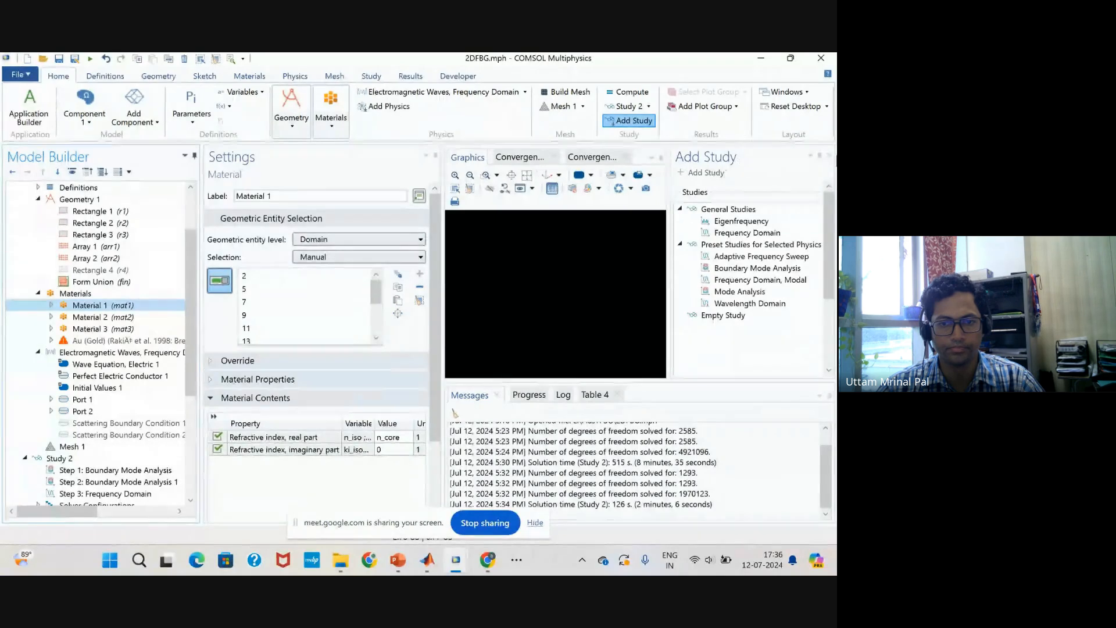
click(830, 156)
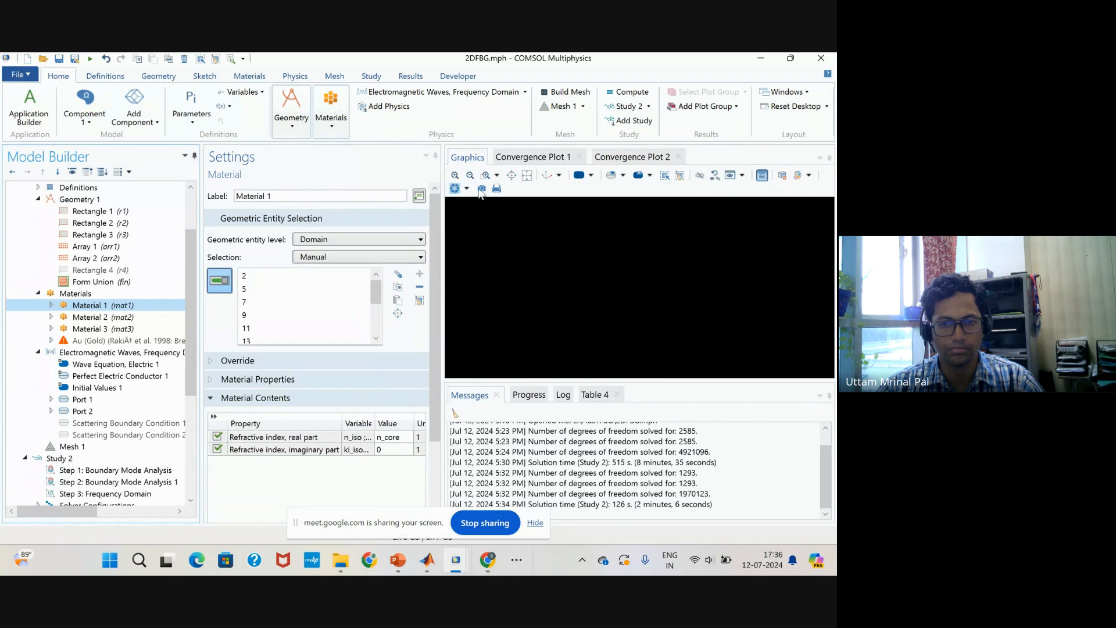
click(615, 307)
click(591, 307)
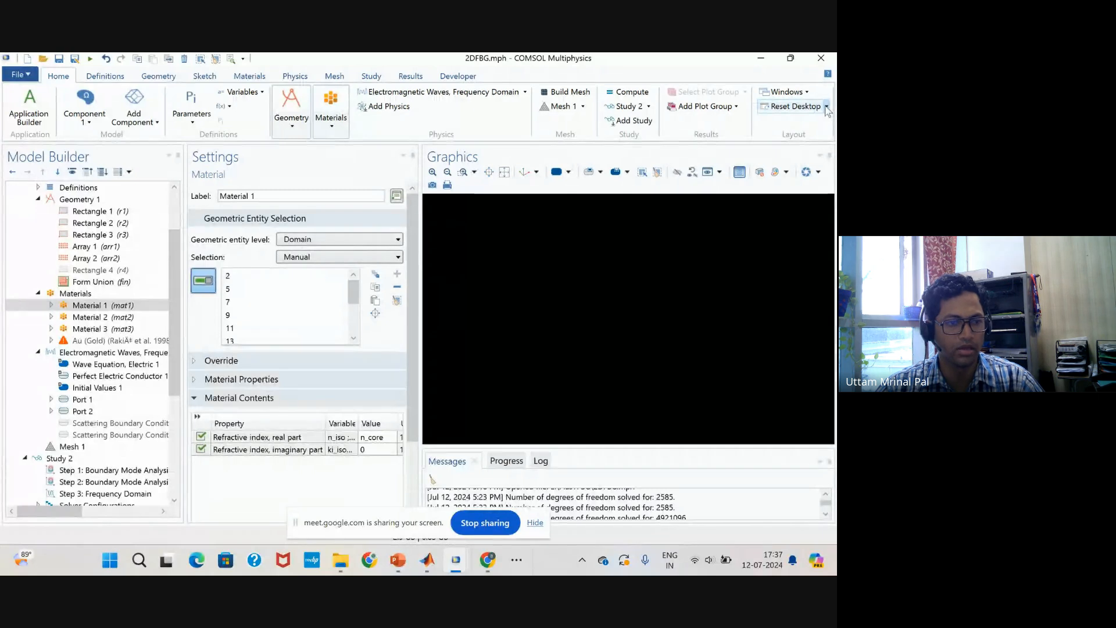
click(826, 106)
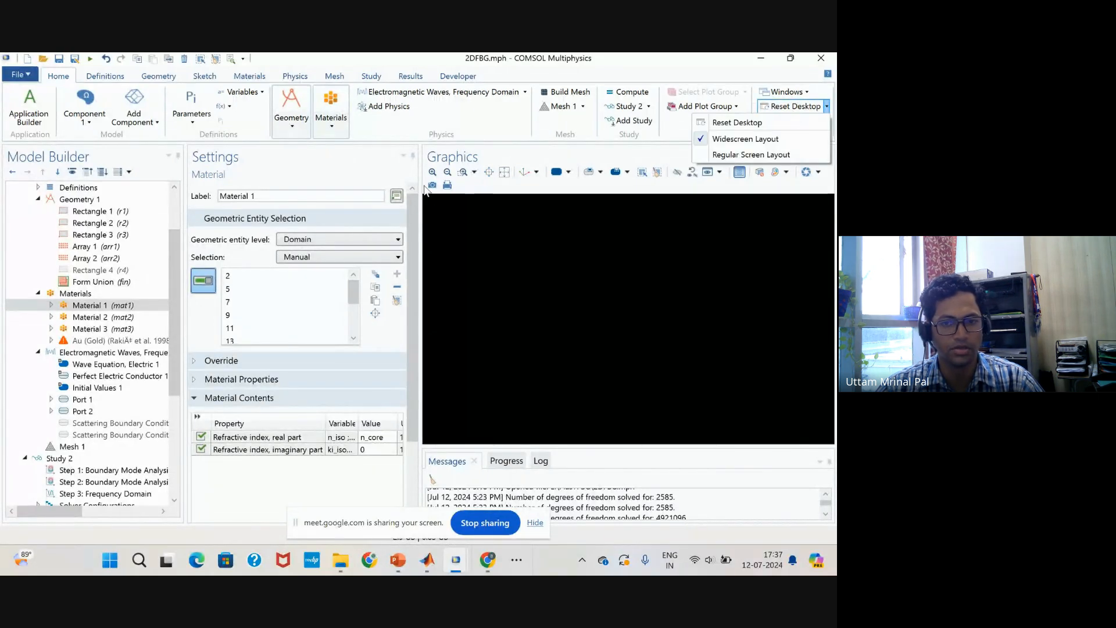
Try to restore the black graphics view by rebuilding Geometry 1, zooming to extents and maximizing the Graphics window.
click(87, 200)
click(212, 188)
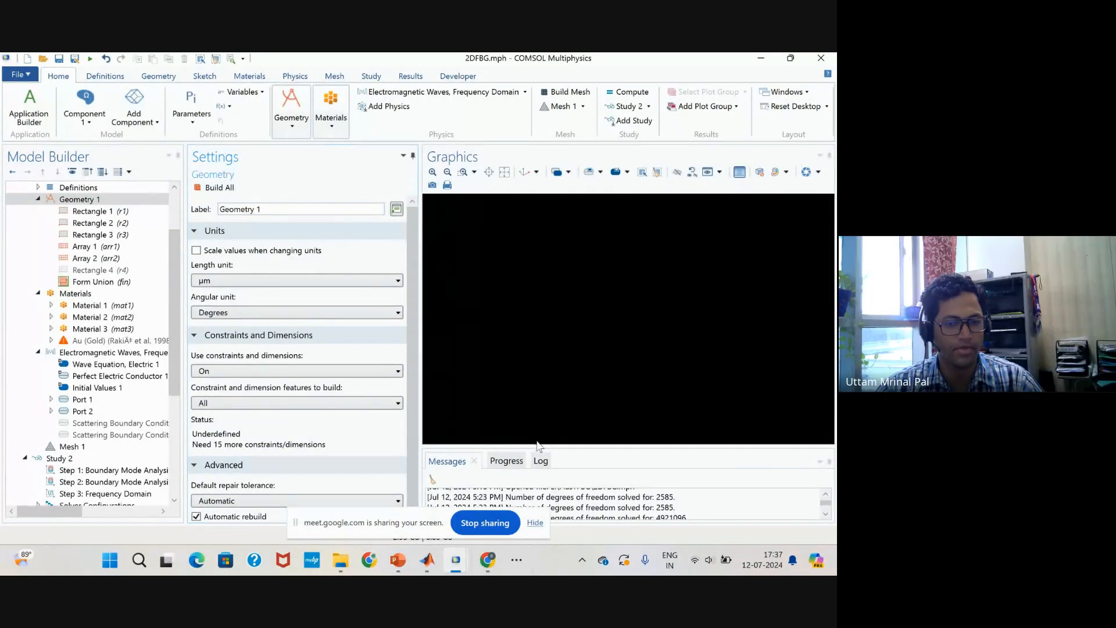
click(597, 337)
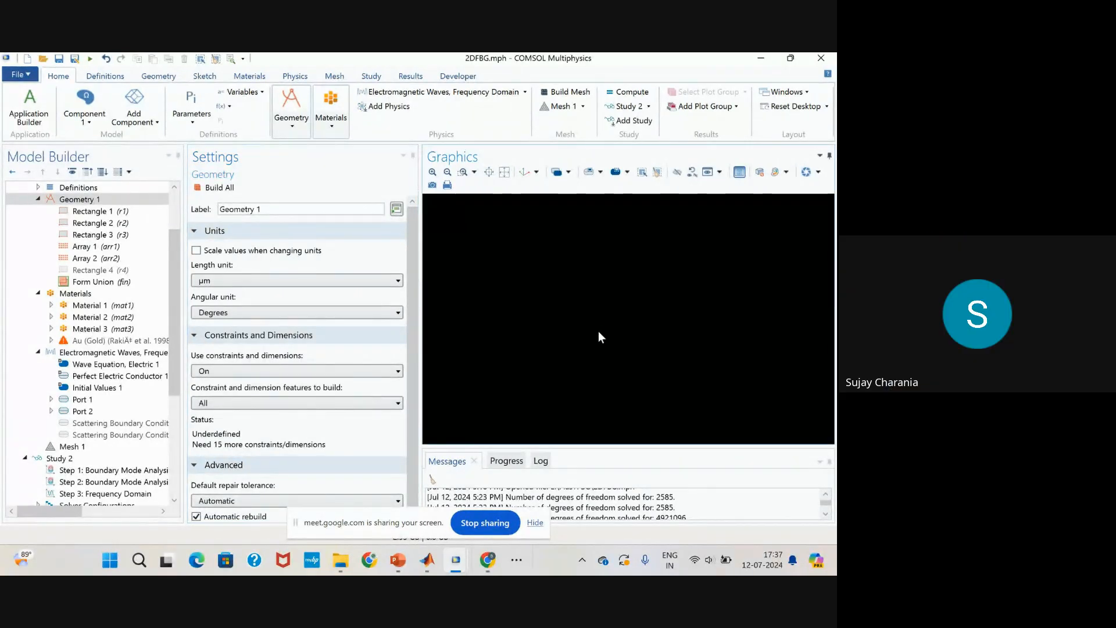
click(819, 172)
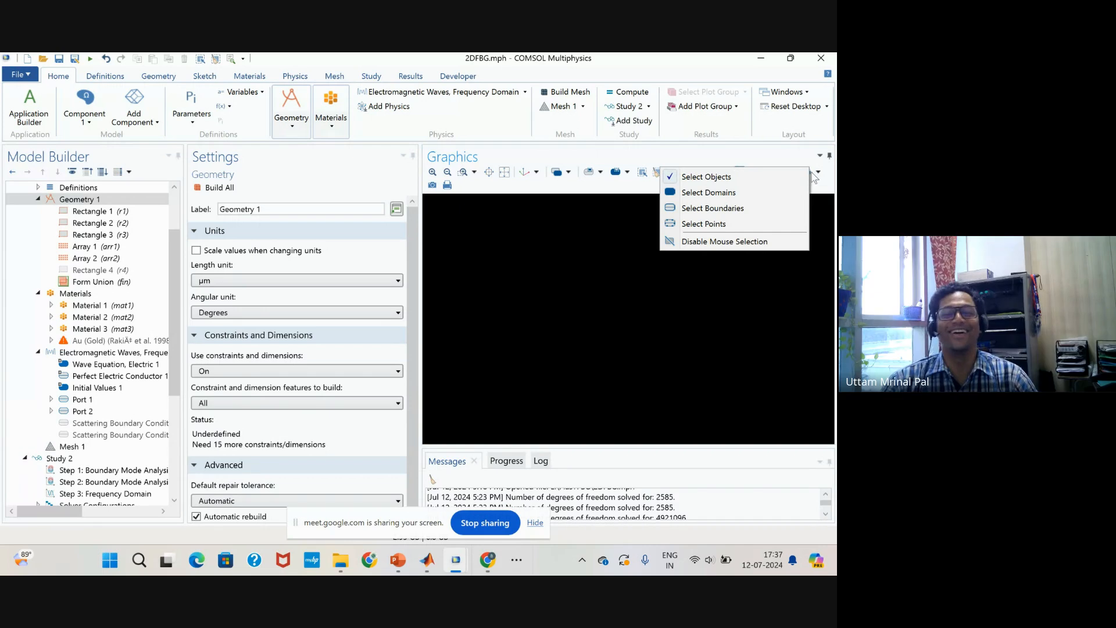
click(499, 177)
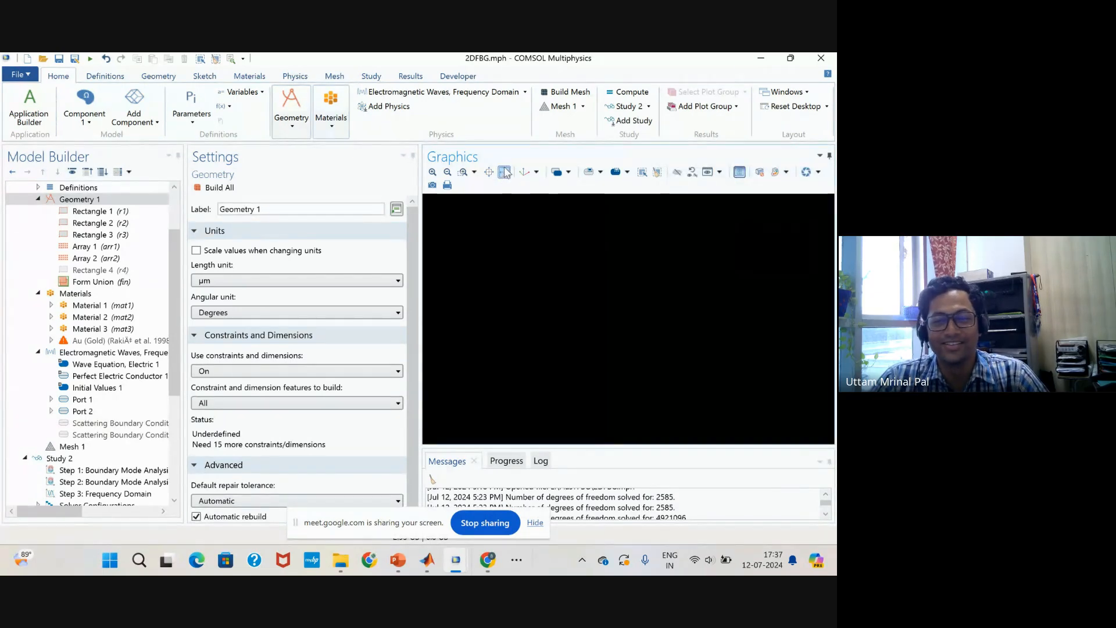
double_click(508, 165)
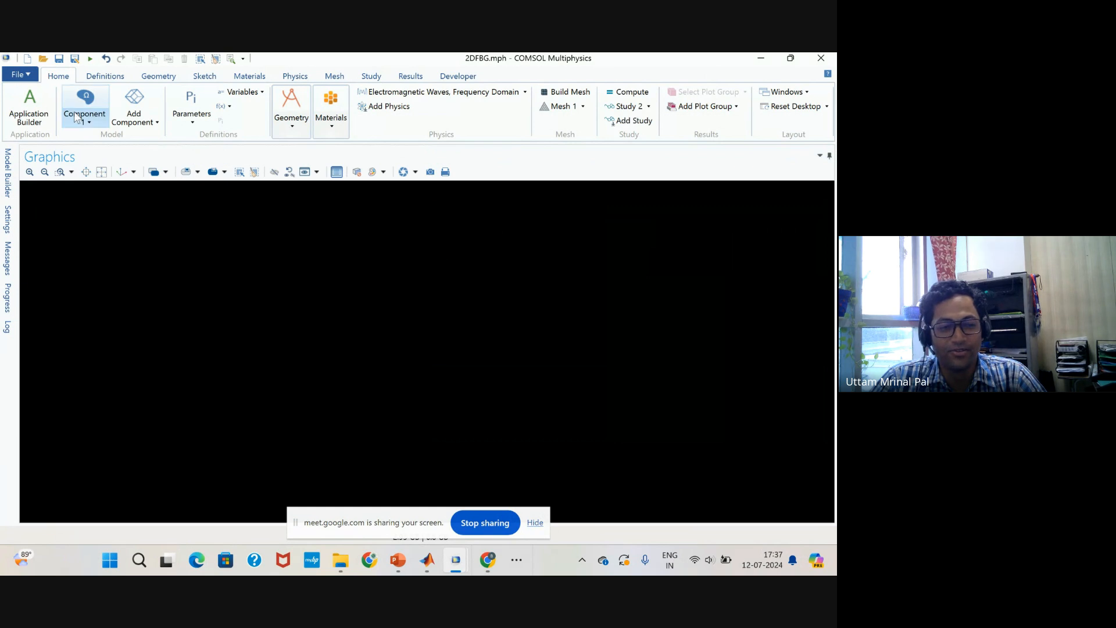
click(830, 156)
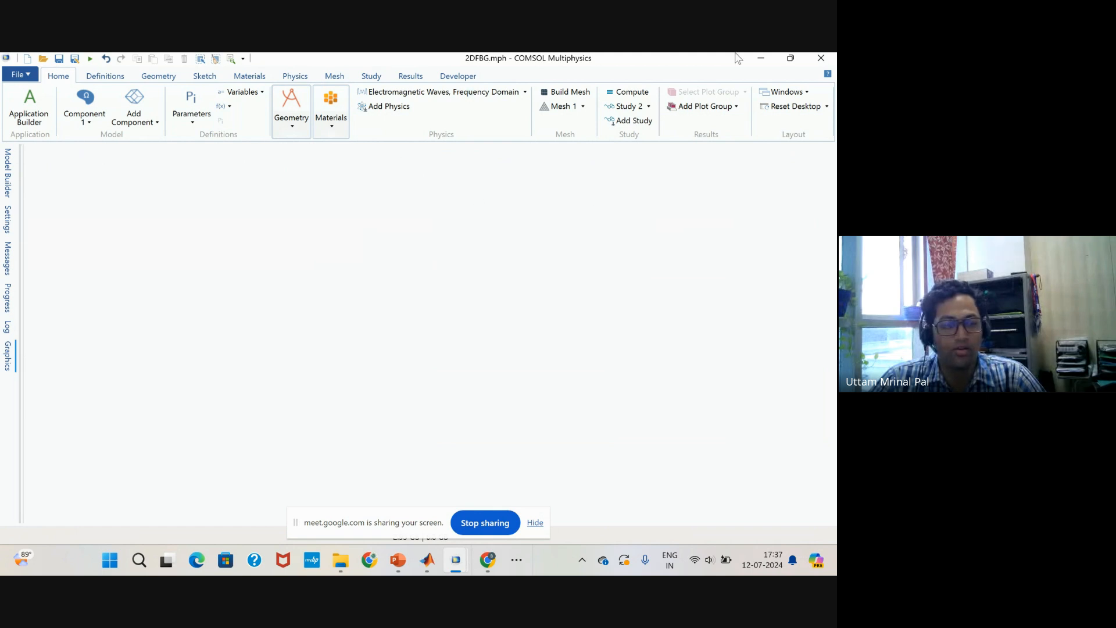
Close the 2DFBG model window and bring up the other COMSOL Multiphysics window containing 2DFBG1.
click(820, 58)
click(460, 351)
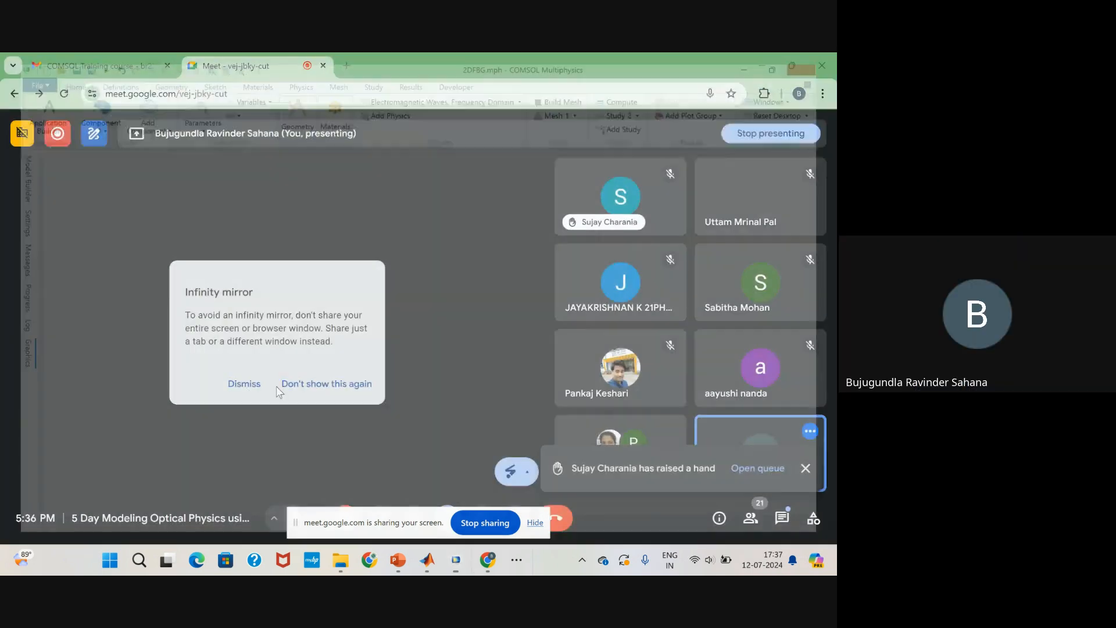
click(456, 560)
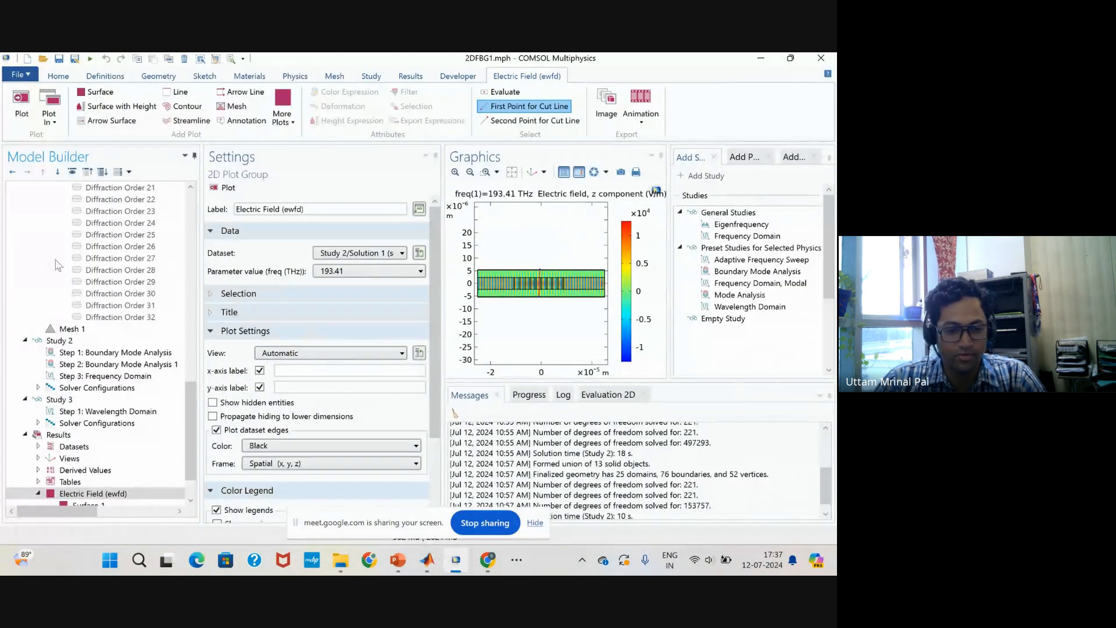
Open the 2DFBG model from the PlasTFBG folder without saving the changes to 2DFBG1.
click(20, 75)
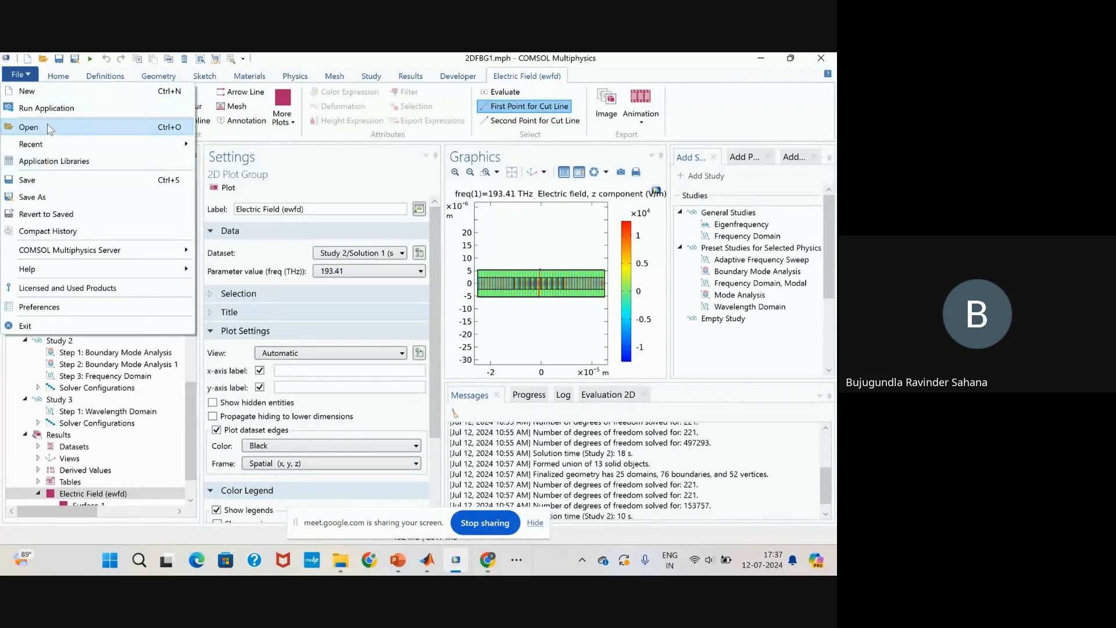
click(29, 127)
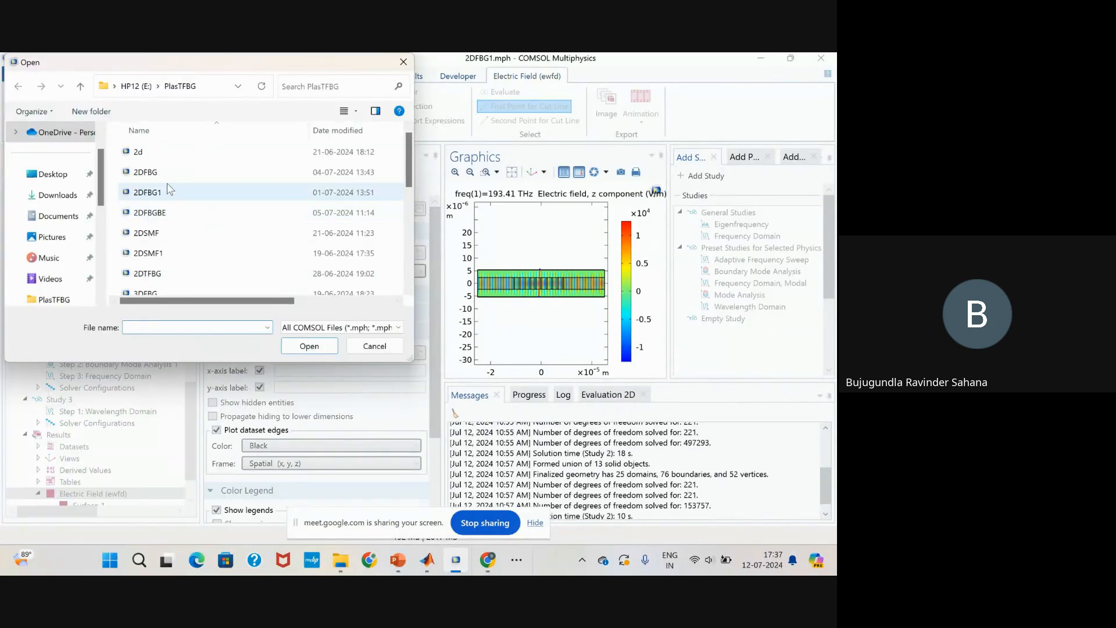
click(147, 172)
click(309, 346)
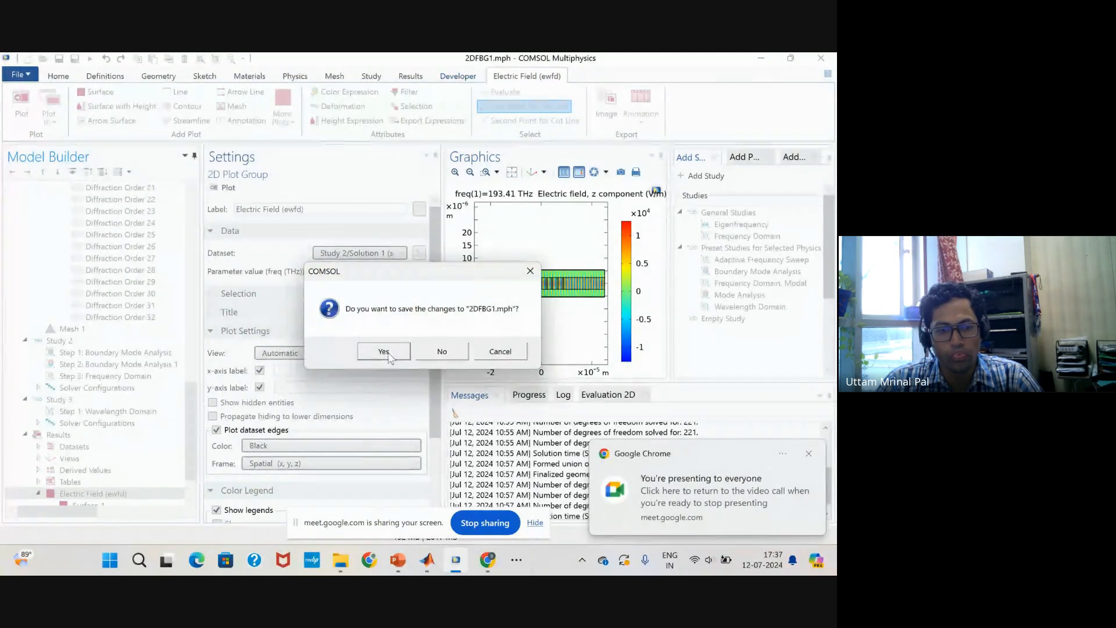
click(428, 357)
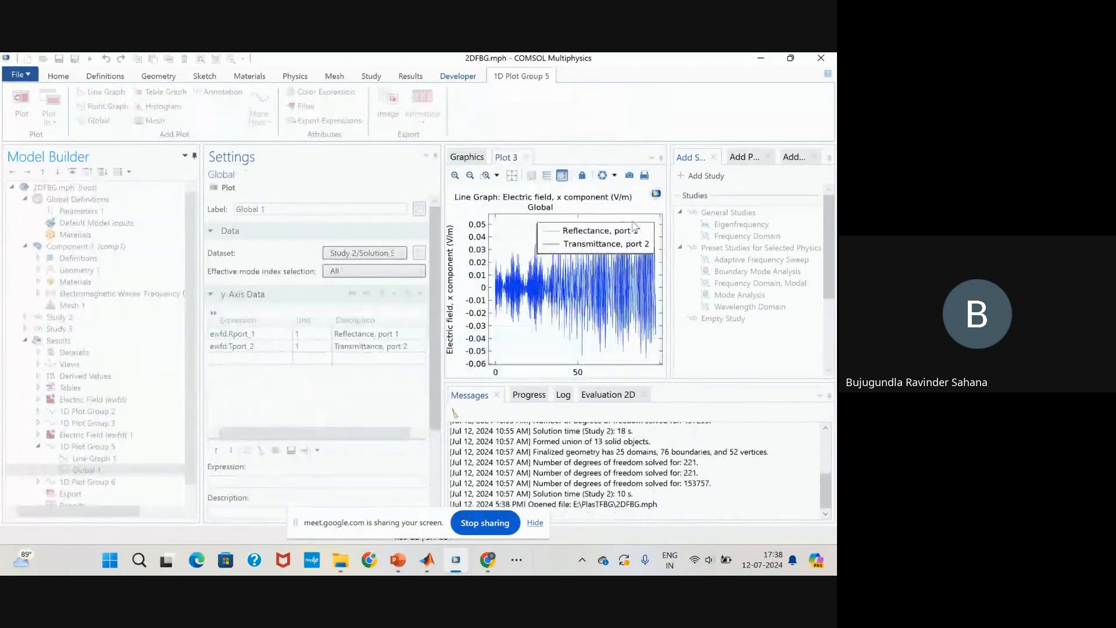
Close the Add Study, Add Physics and Add Material windows in the reopened model.
click(713, 157)
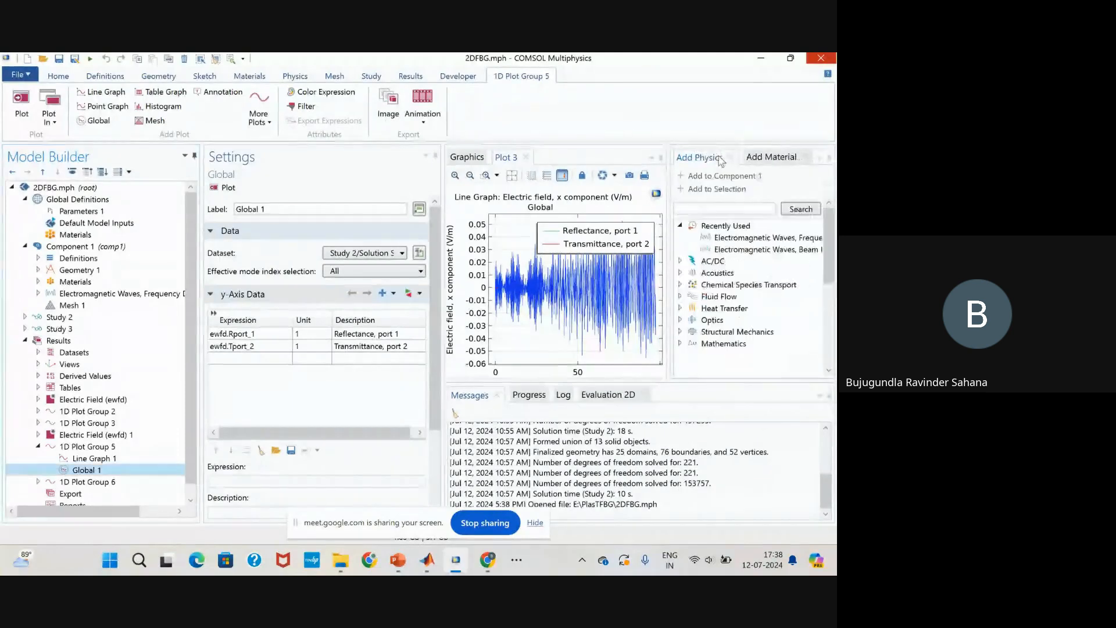
click(737, 157)
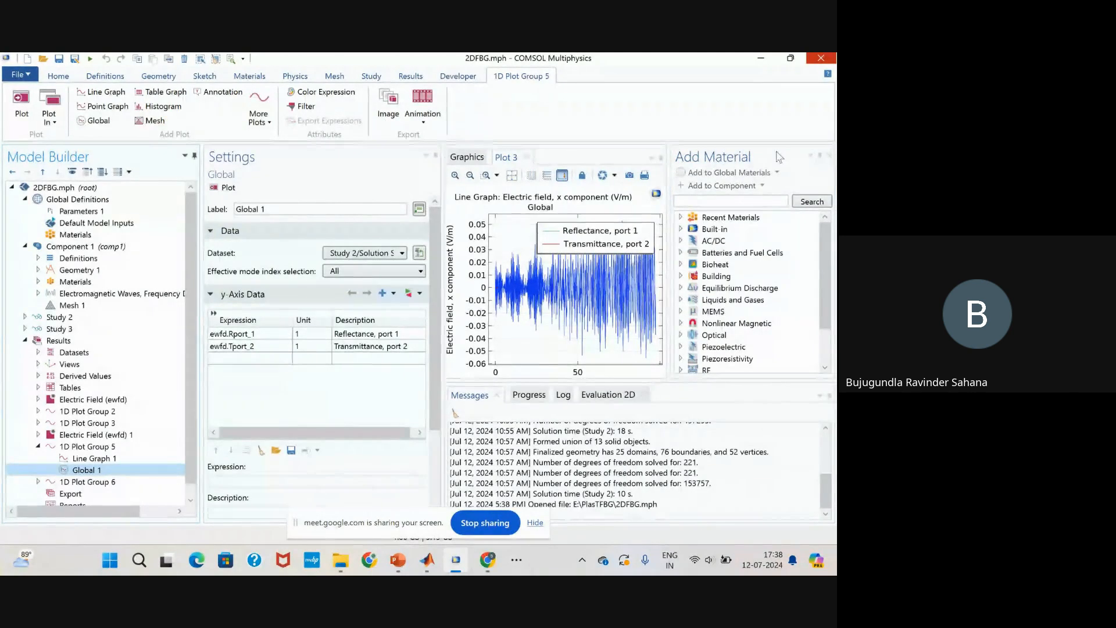
click(829, 155)
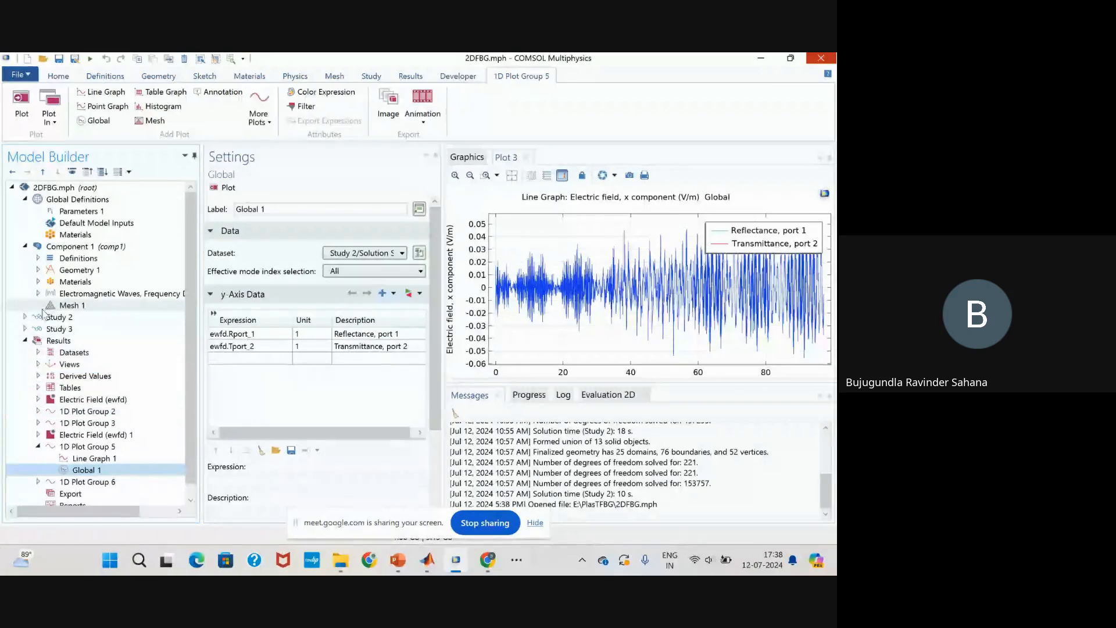
Show the domains assigned to Material 1 in a maximized Graphics window.
click(38, 281)
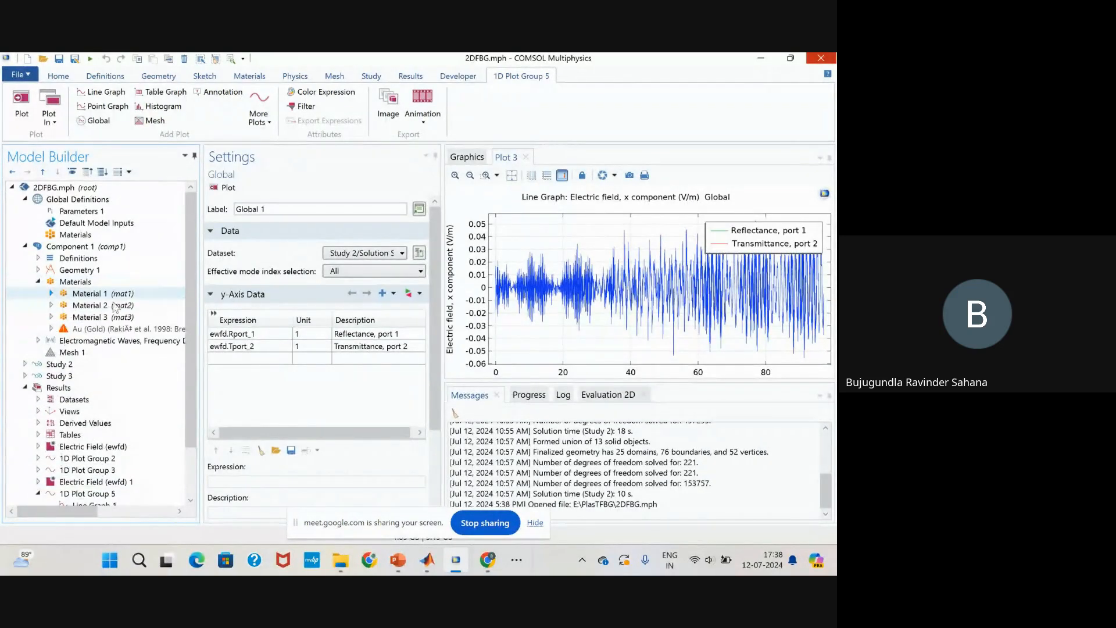
click(132, 294)
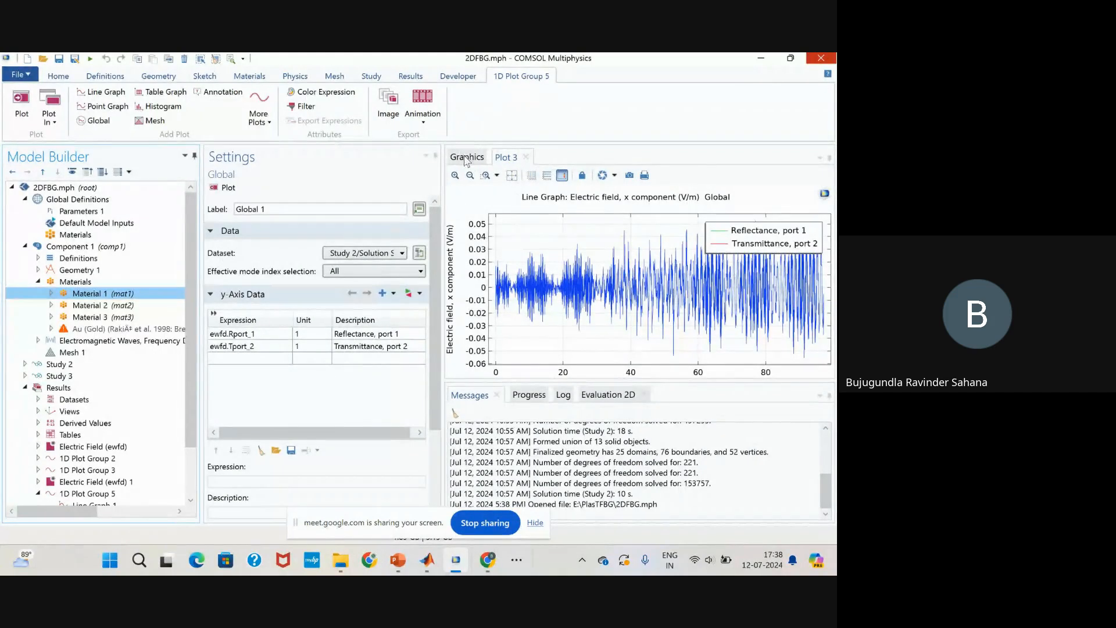
double_click(467, 157)
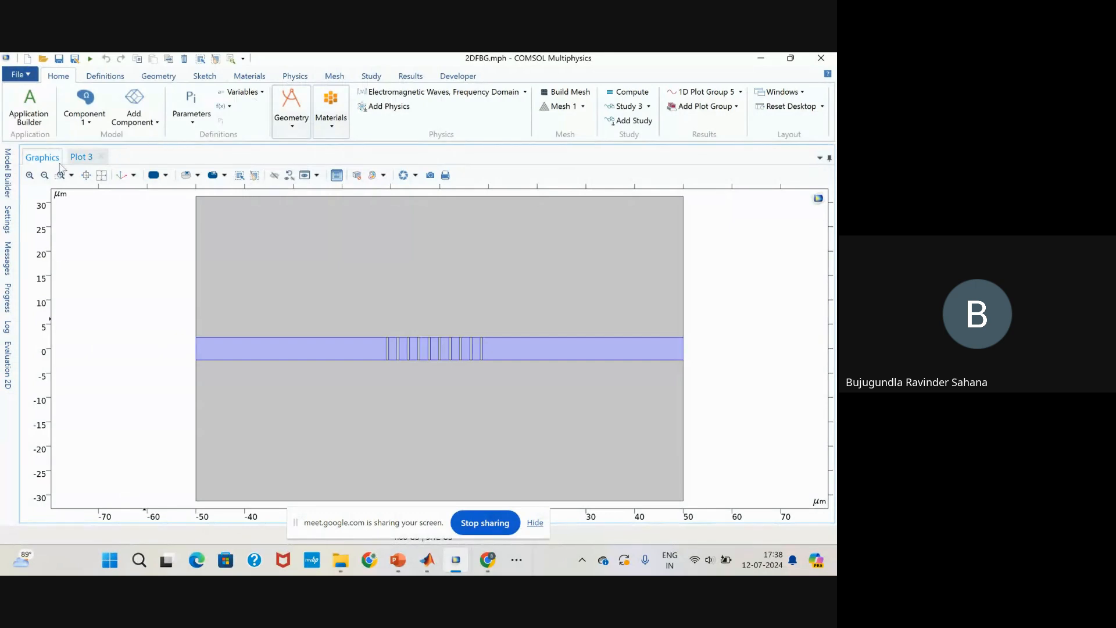
Leave the maximized Graphics window and reset the desktop to its default layout.
click(830, 159)
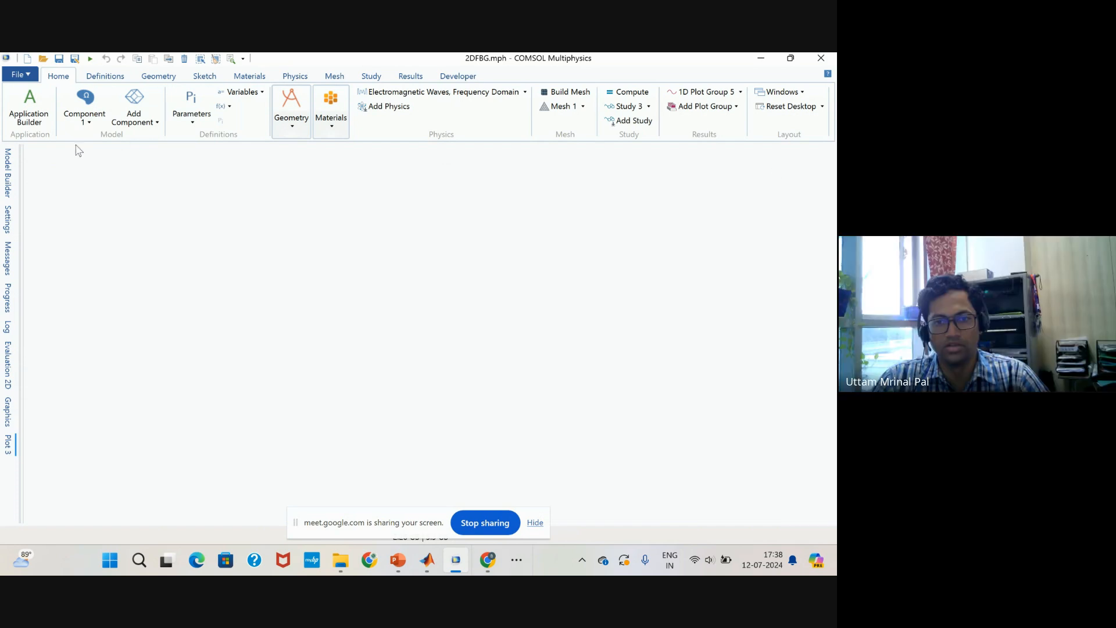
click(7, 173)
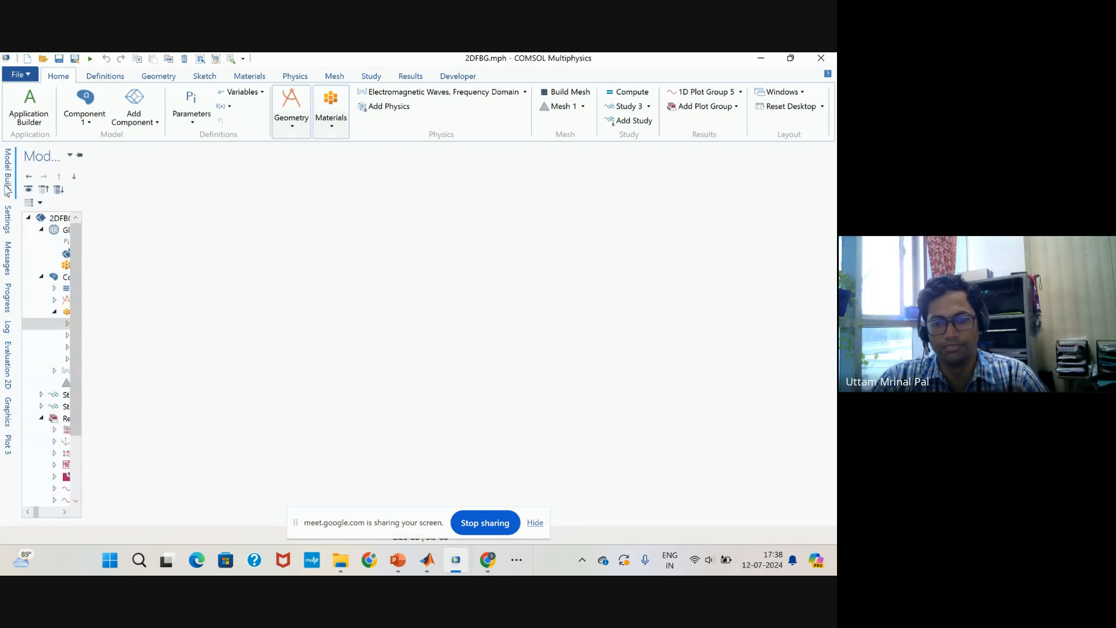
click(790, 107)
Review the domains and refractive indices of Materials 1, 2 and 3, and expand the Electromagnetic Waves physics features.
click(48, 293)
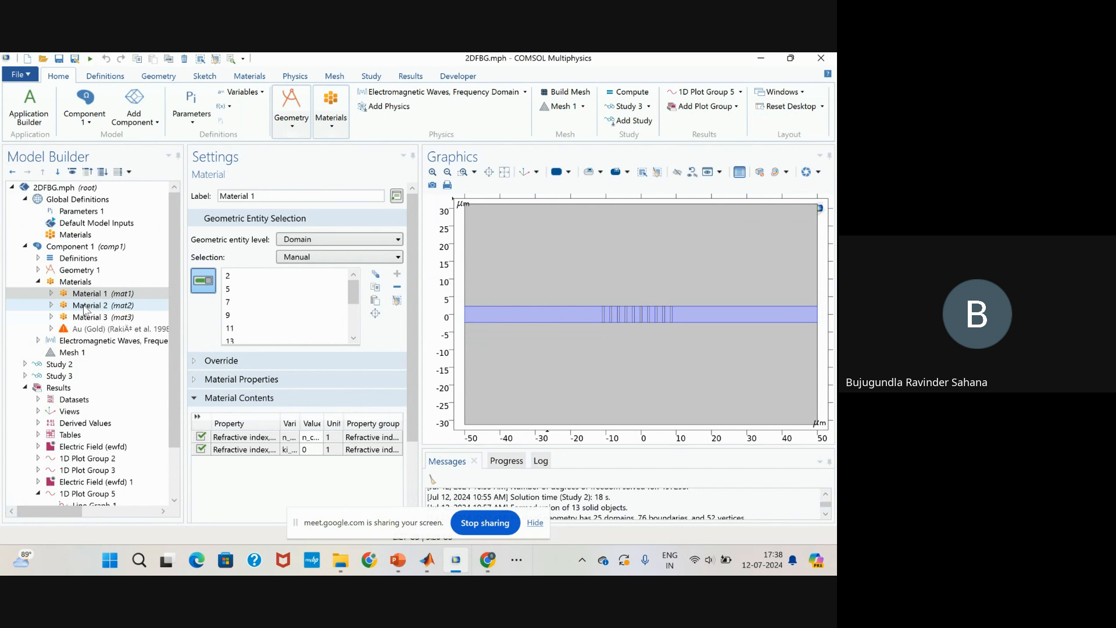
double_click(310, 438)
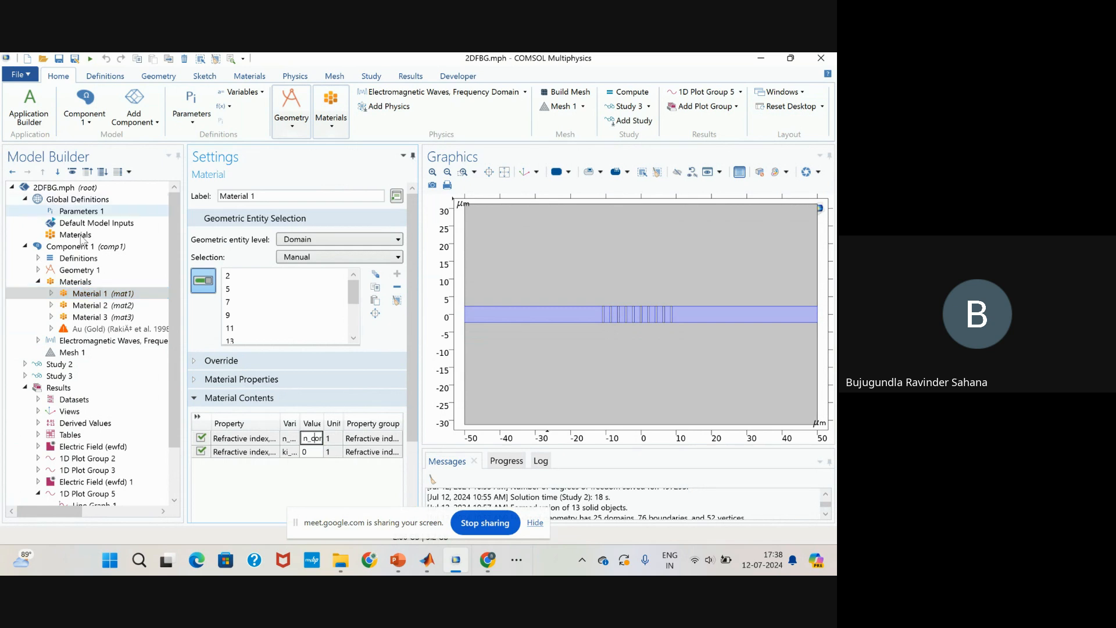
click(90, 306)
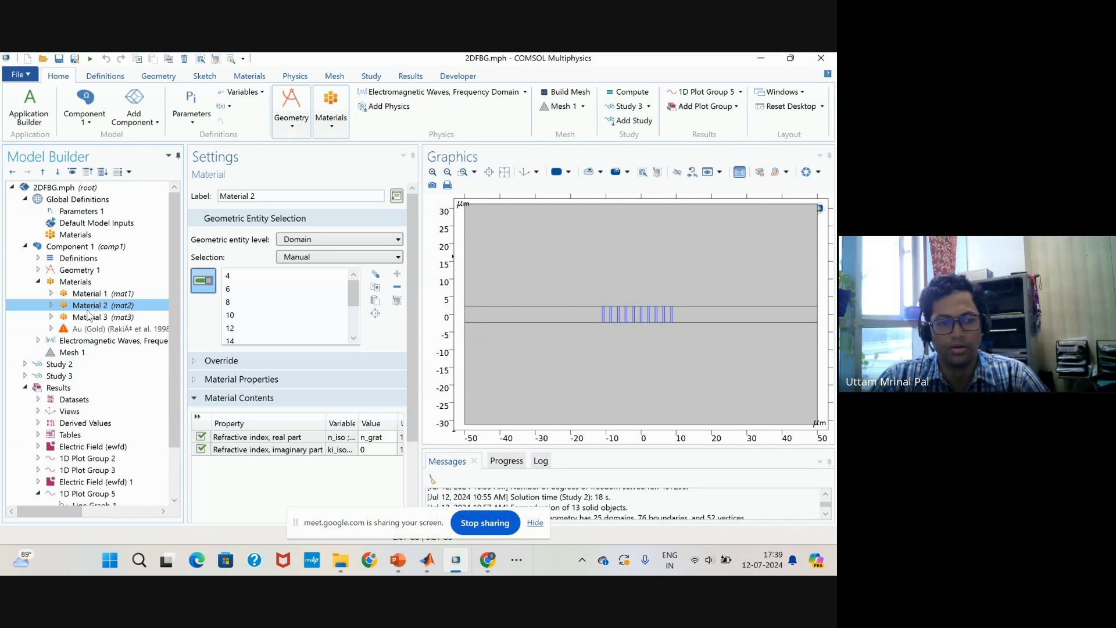
click(87, 317)
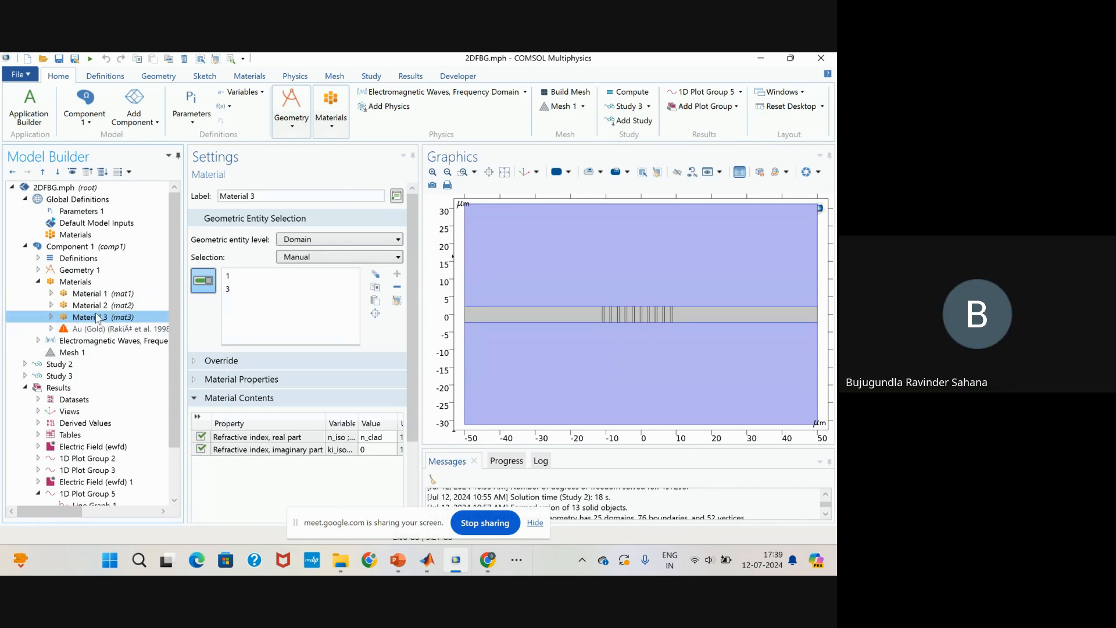
click(38, 341)
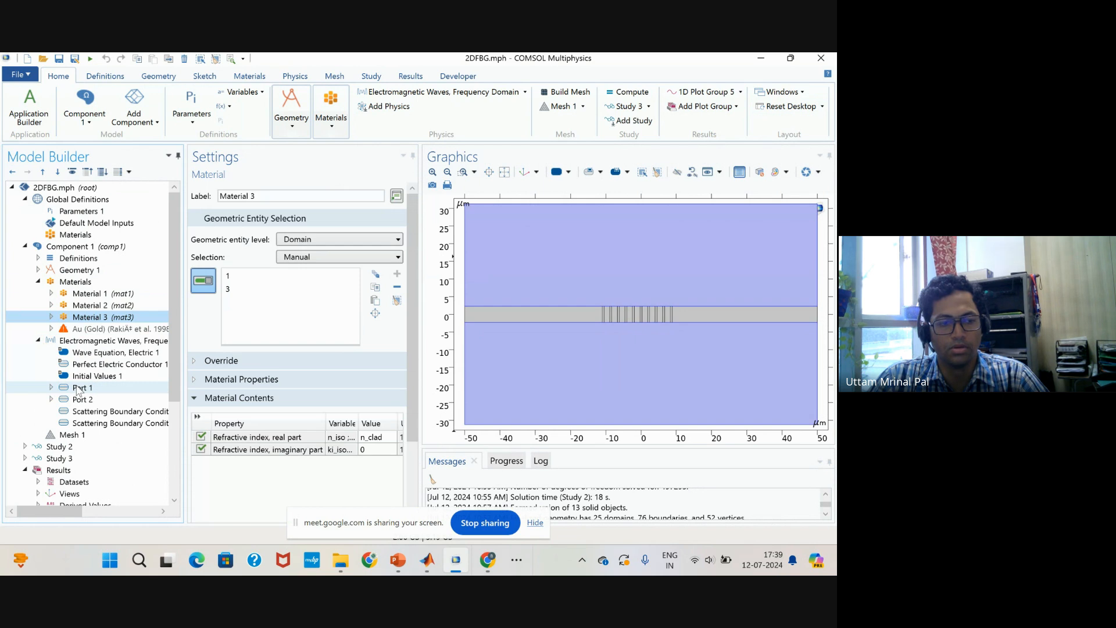
Set the type of Port 1 in the Electromagnetic Waves physics to Numeric.
click(72, 390)
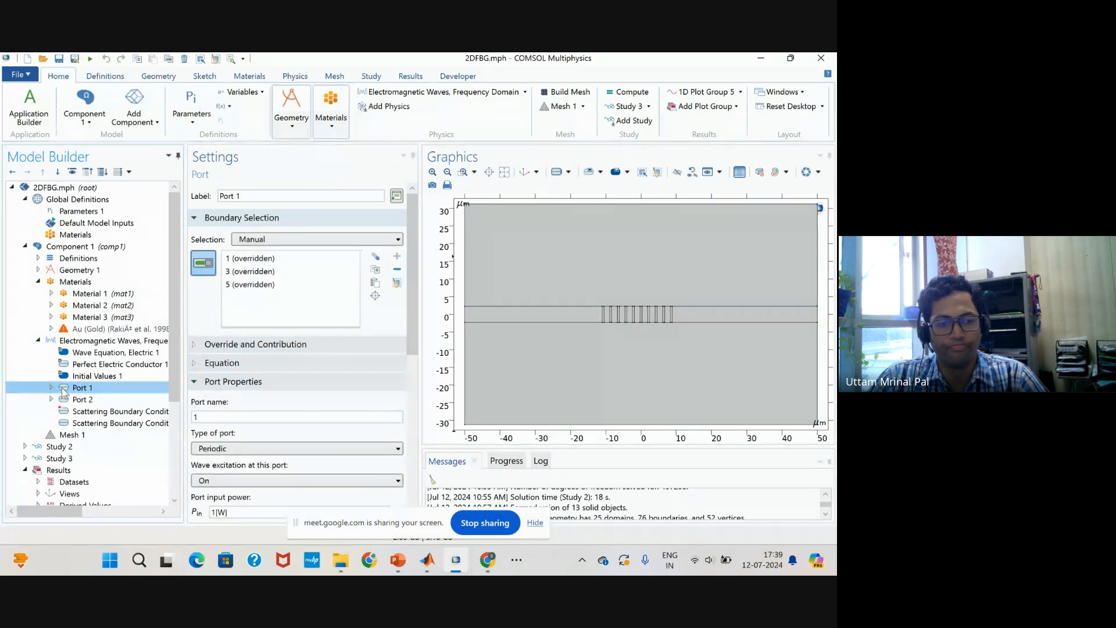
scroll(268, 365, down, 1)
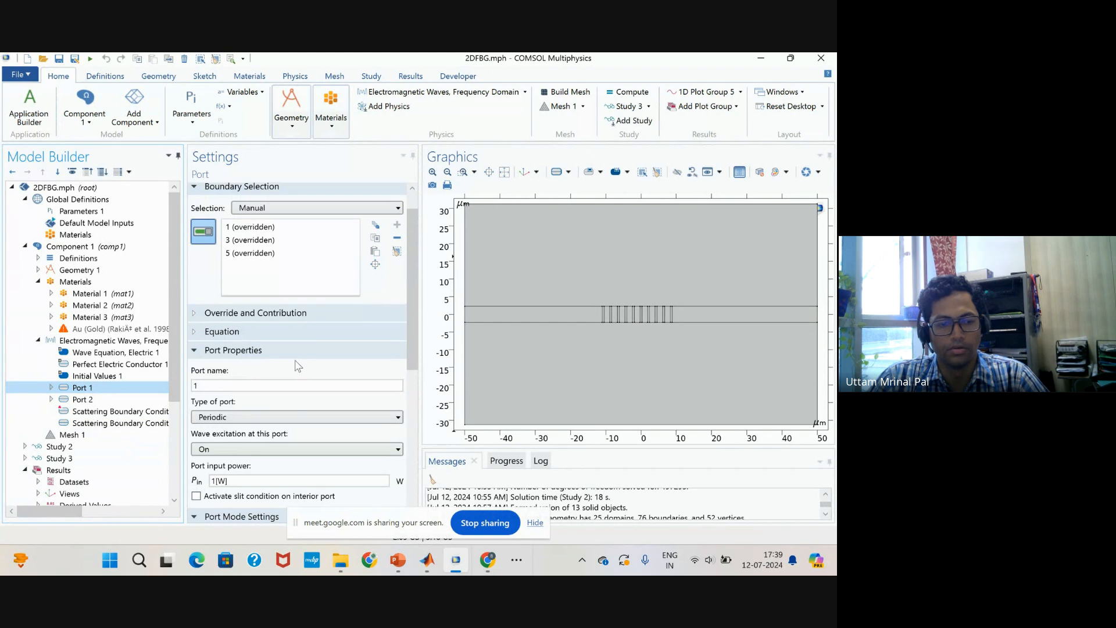
scroll(297, 365, down, 2)
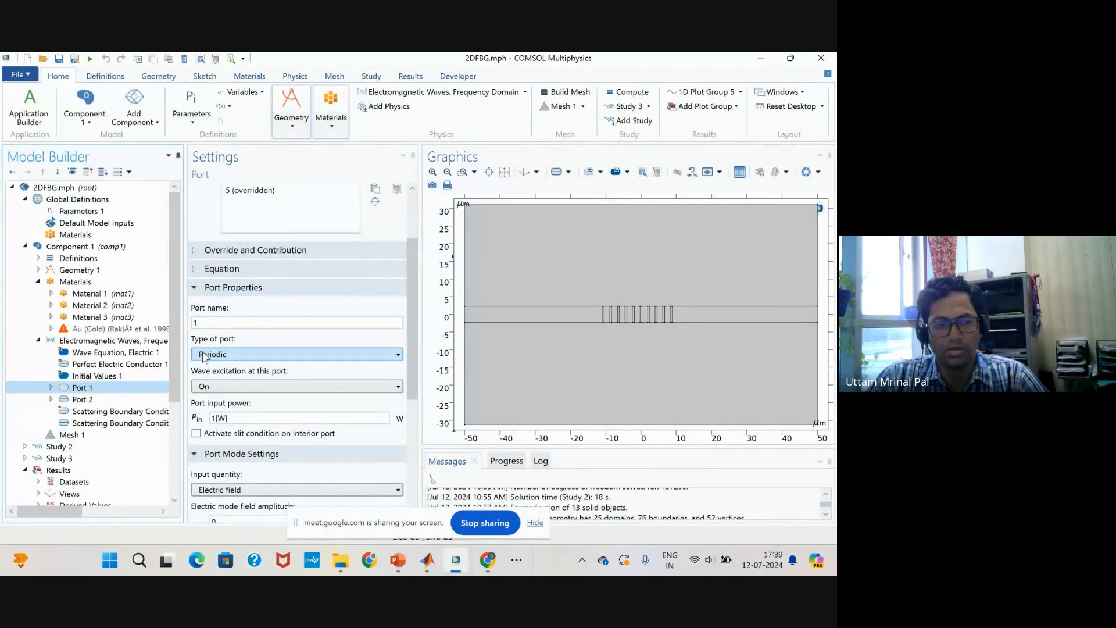
click(204, 356)
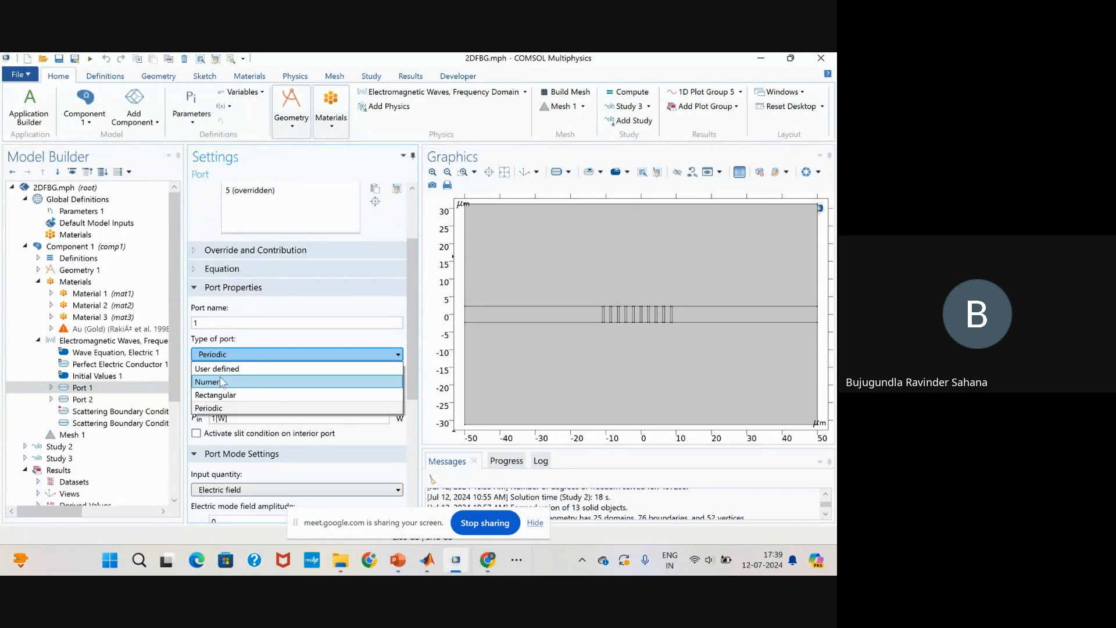
click(224, 379)
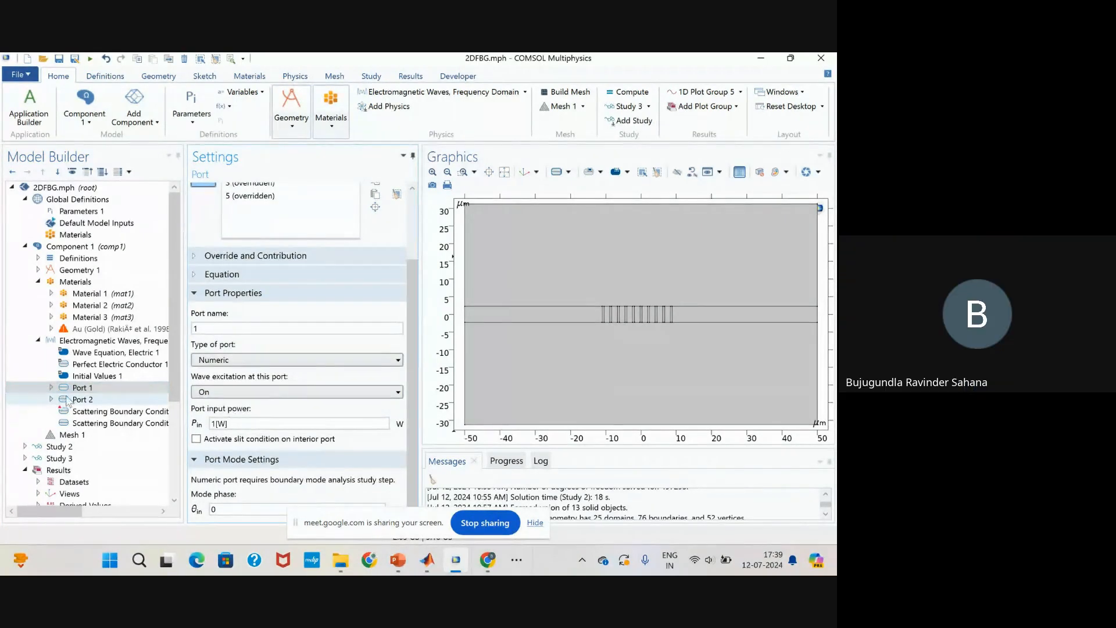
Check the settings of Port 2 and Port 1, and delete Scattering Boundary Condition 1 from the physics.
click(51, 399)
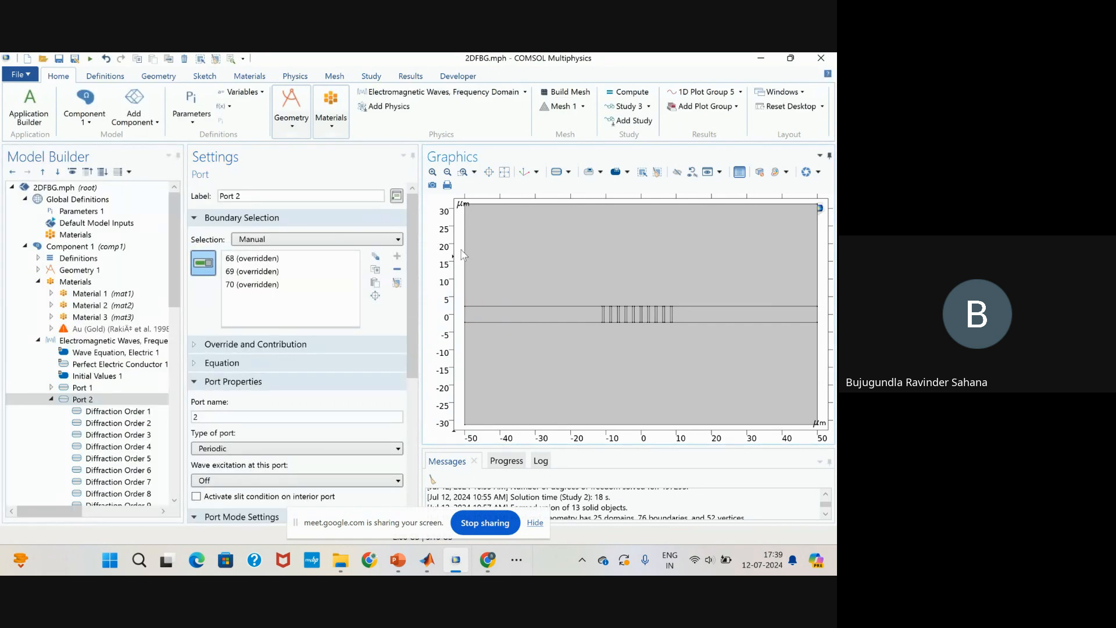
click(82, 387)
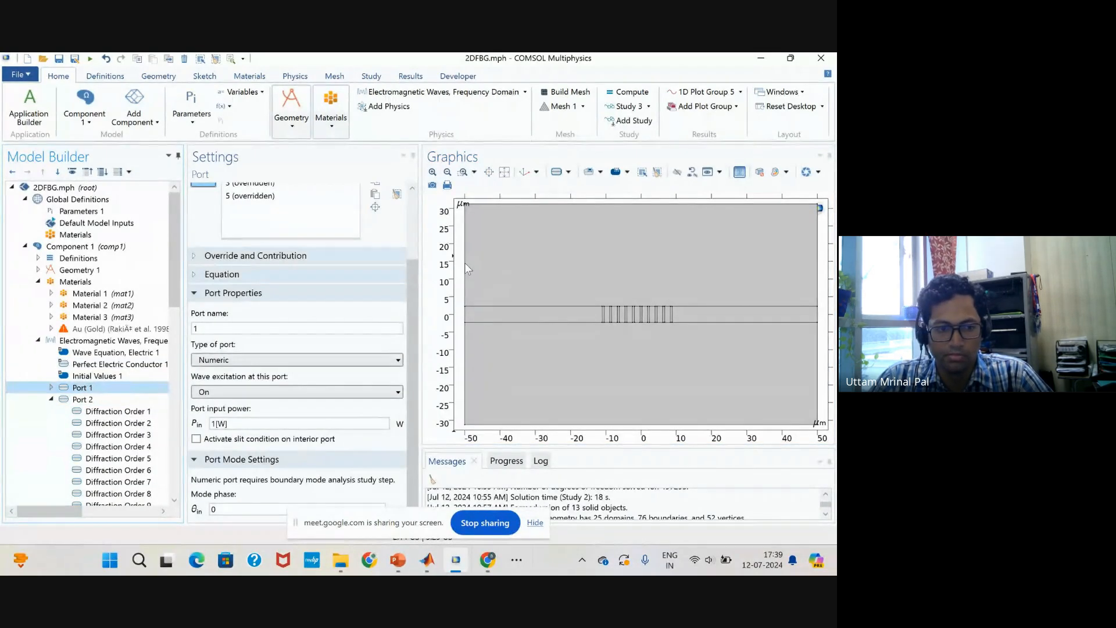
scroll(81, 407, down, 10)
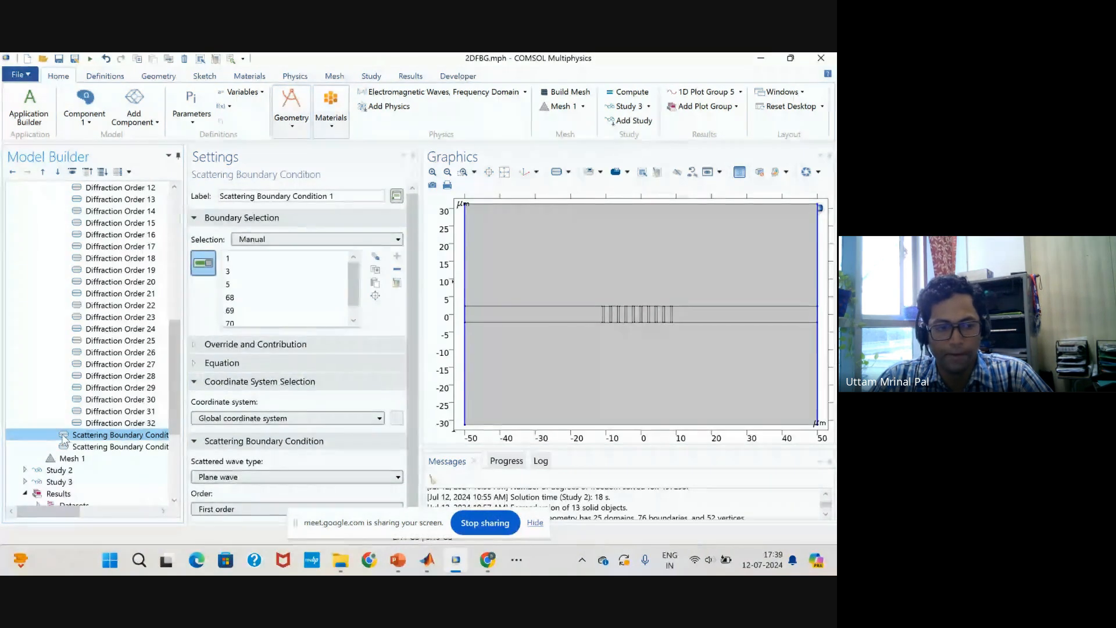
right_click(62, 436)
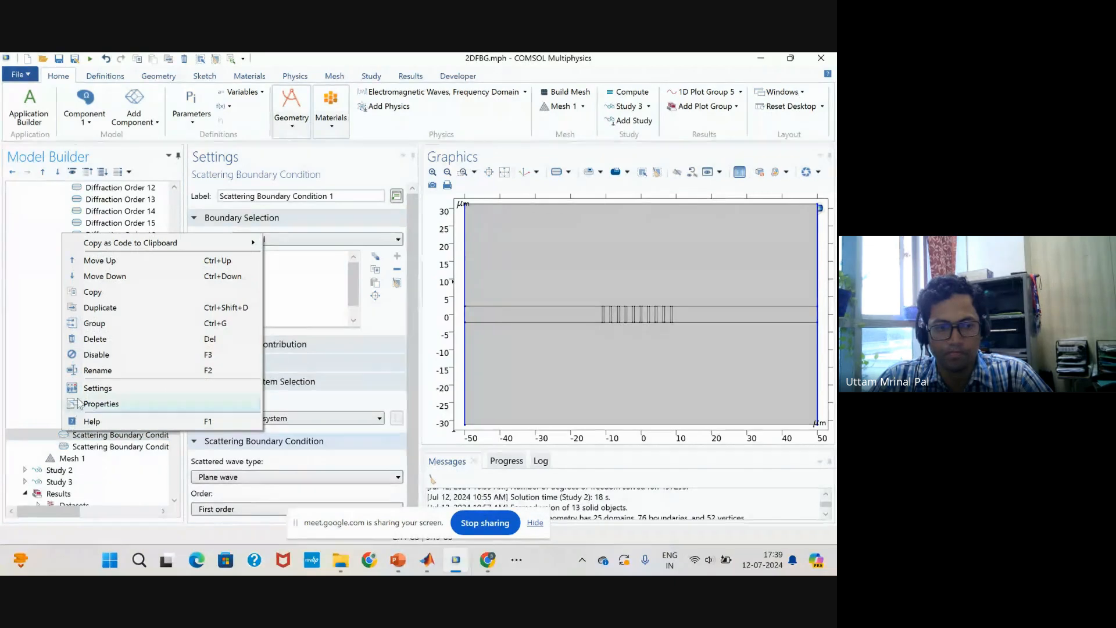
click(106, 339)
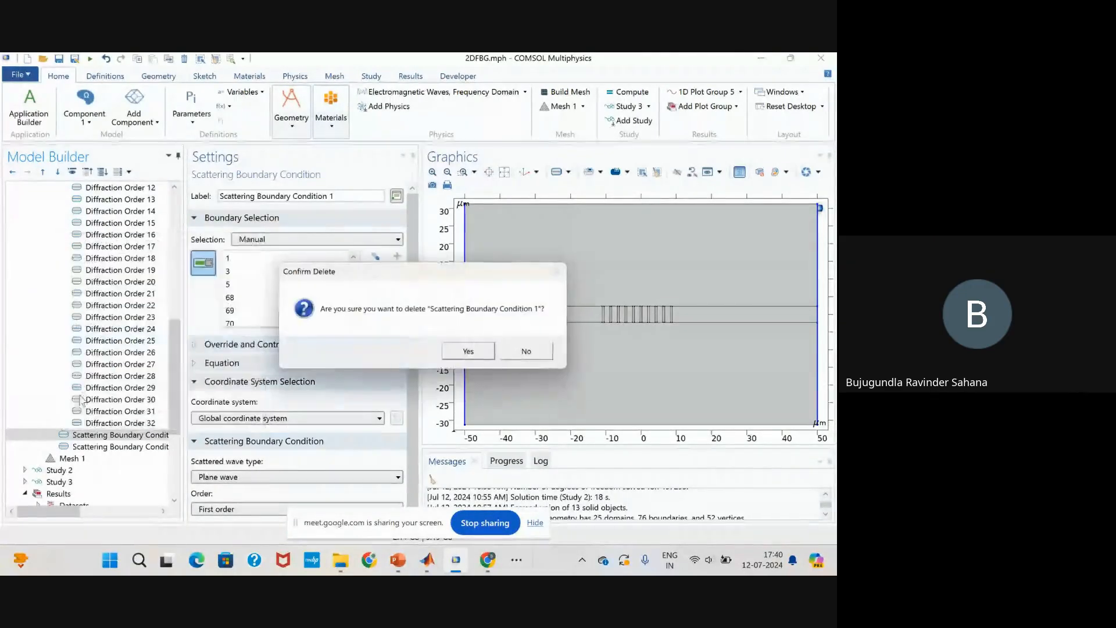
click(468, 350)
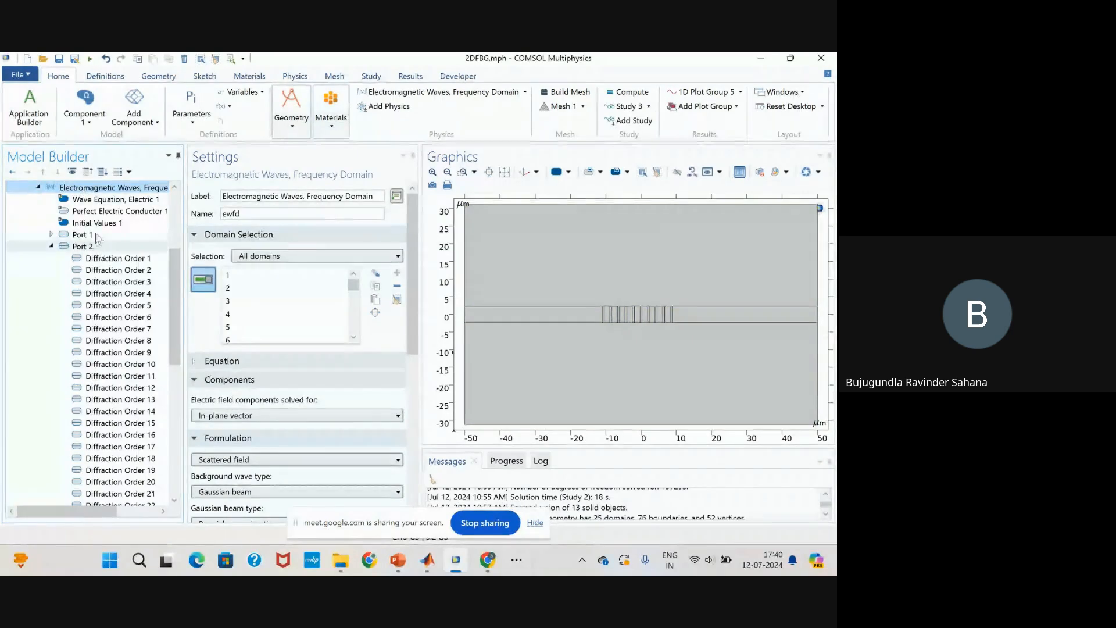
Review Port 1's boundaries and settings, and set the type of Port 2 to Numeric.
click(96, 235)
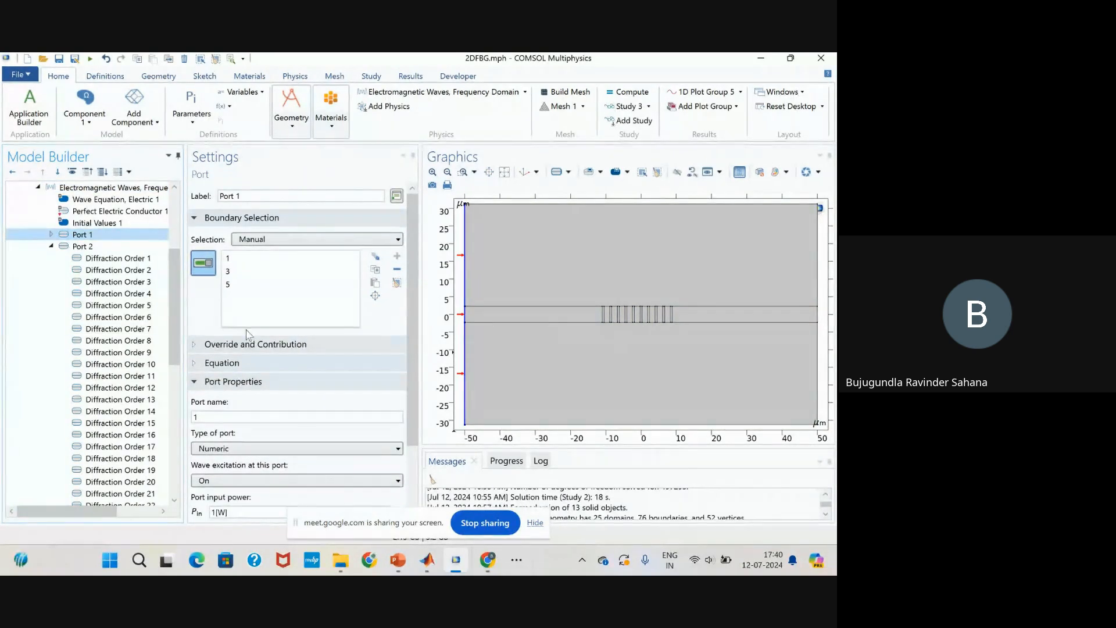
scroll(281, 336, down, 1)
scroll(283, 340, down, 1)
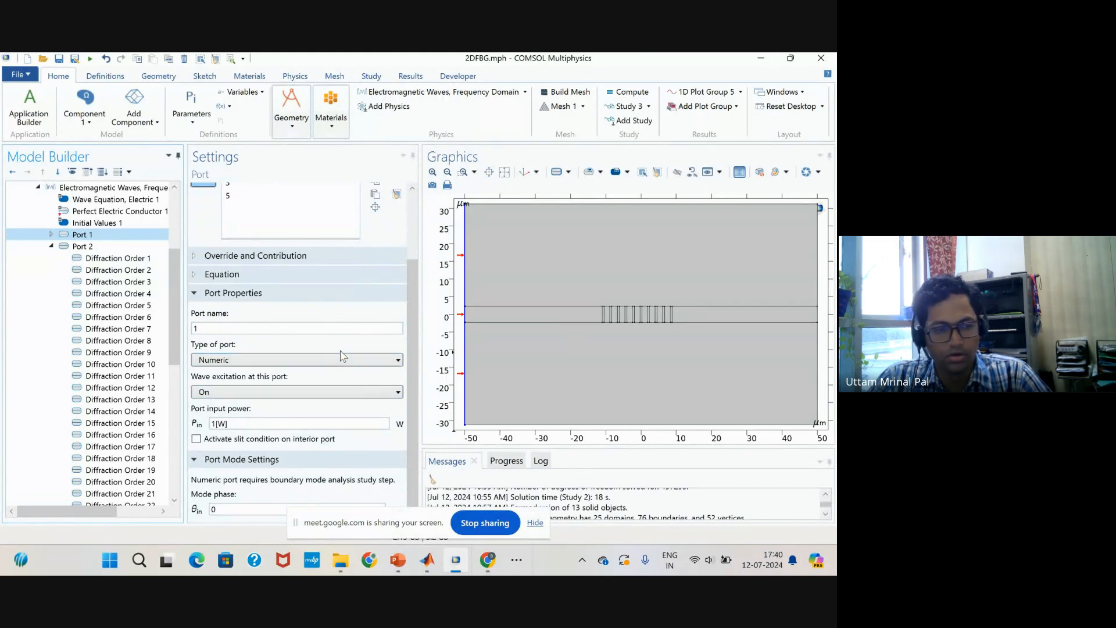
click(97, 249)
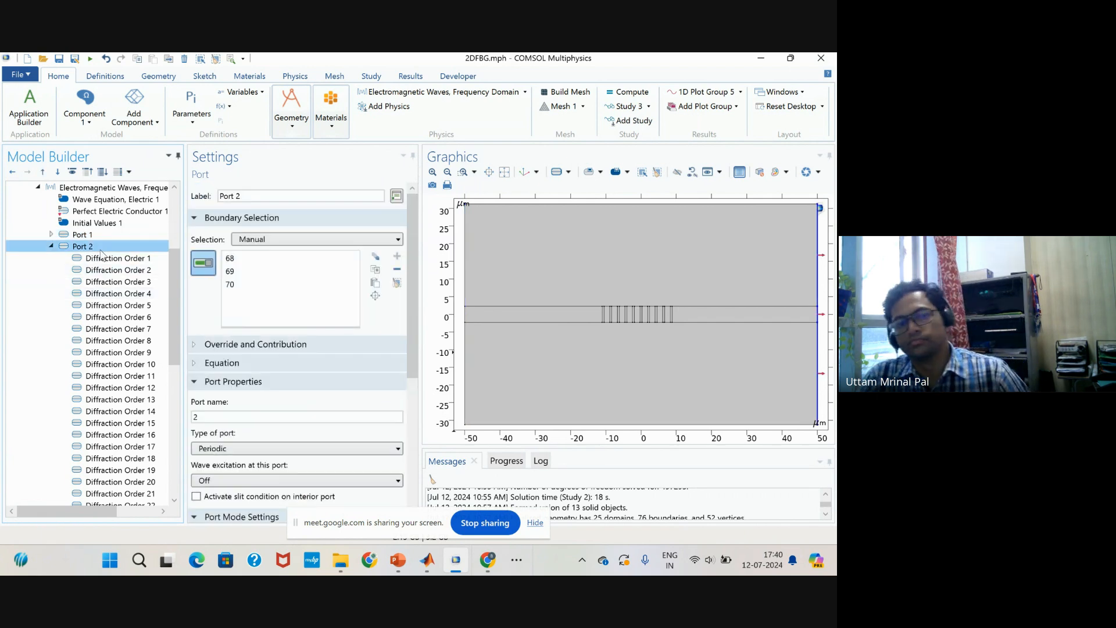
scroll(269, 355, down, 5)
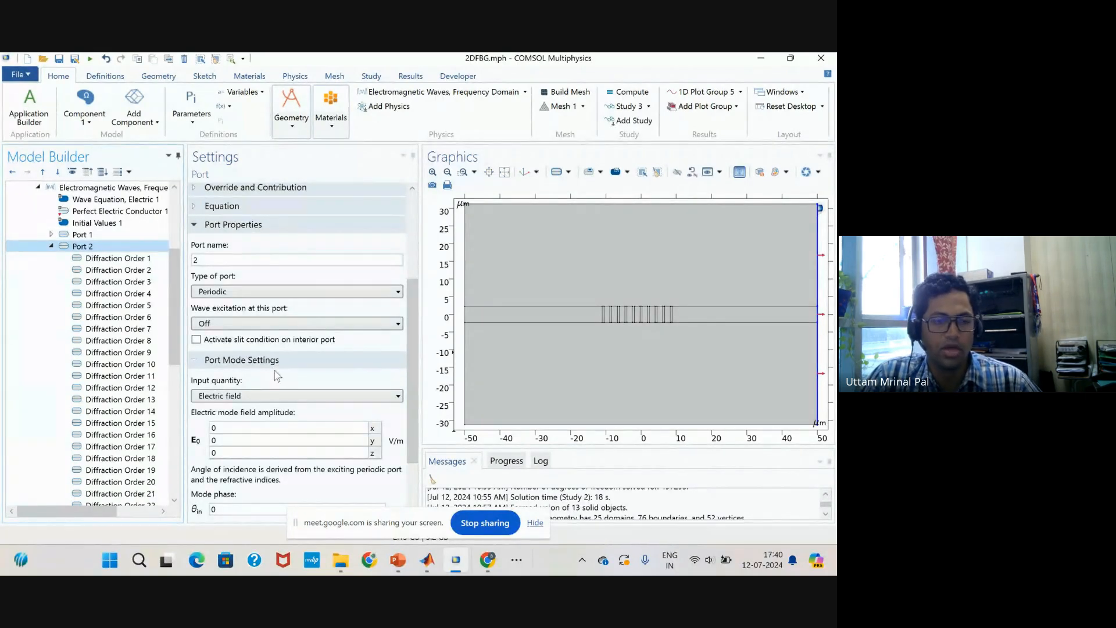
scroll(264, 296, up, 1)
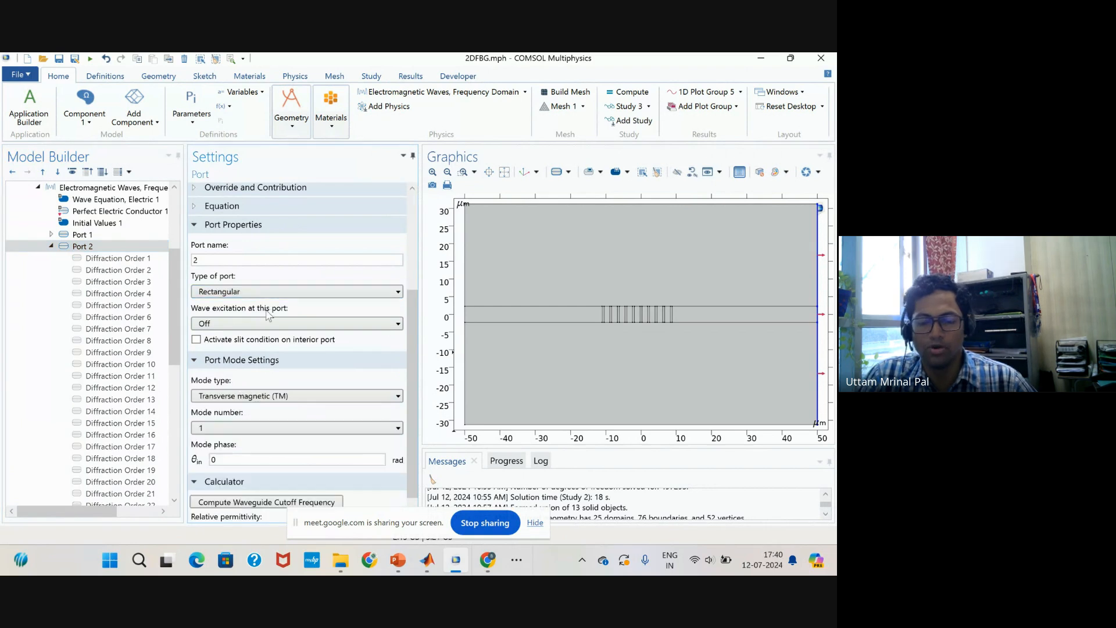
click(267, 294)
click(263, 319)
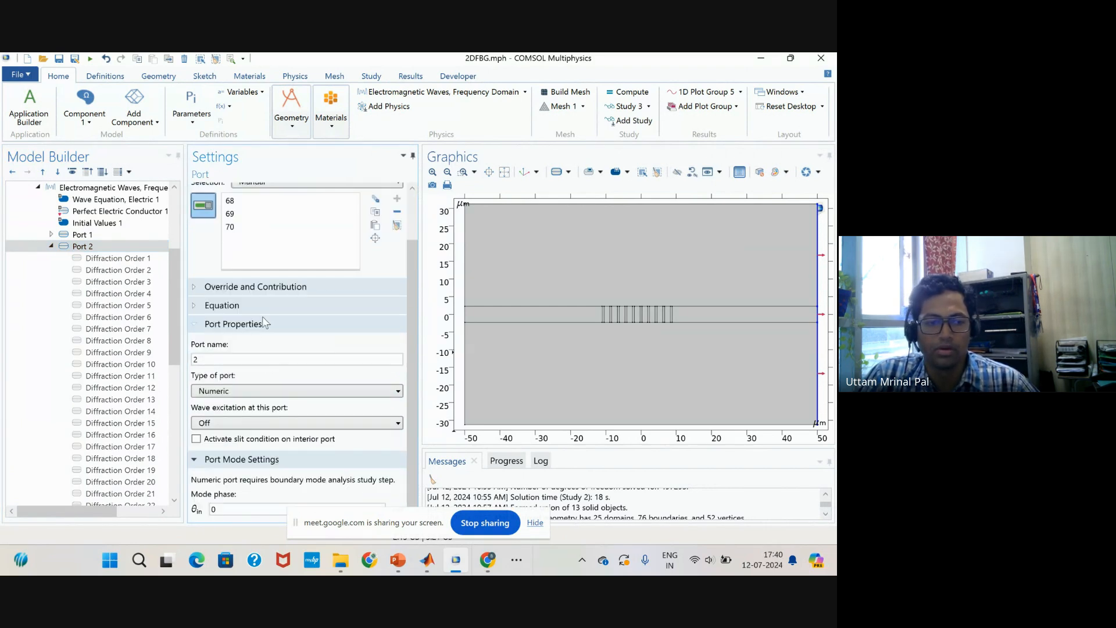
Delete Scattering Boundary Condition 2 from the Electromagnetic Waves physics.
scroll(69, 337, down, 6)
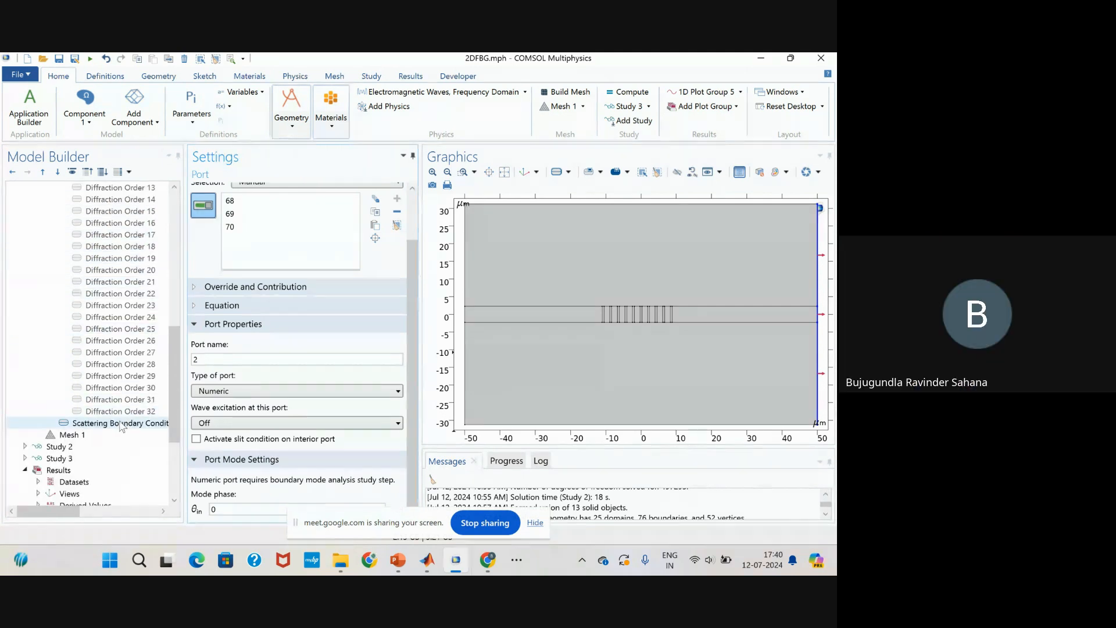
click(121, 424)
right_click(121, 424)
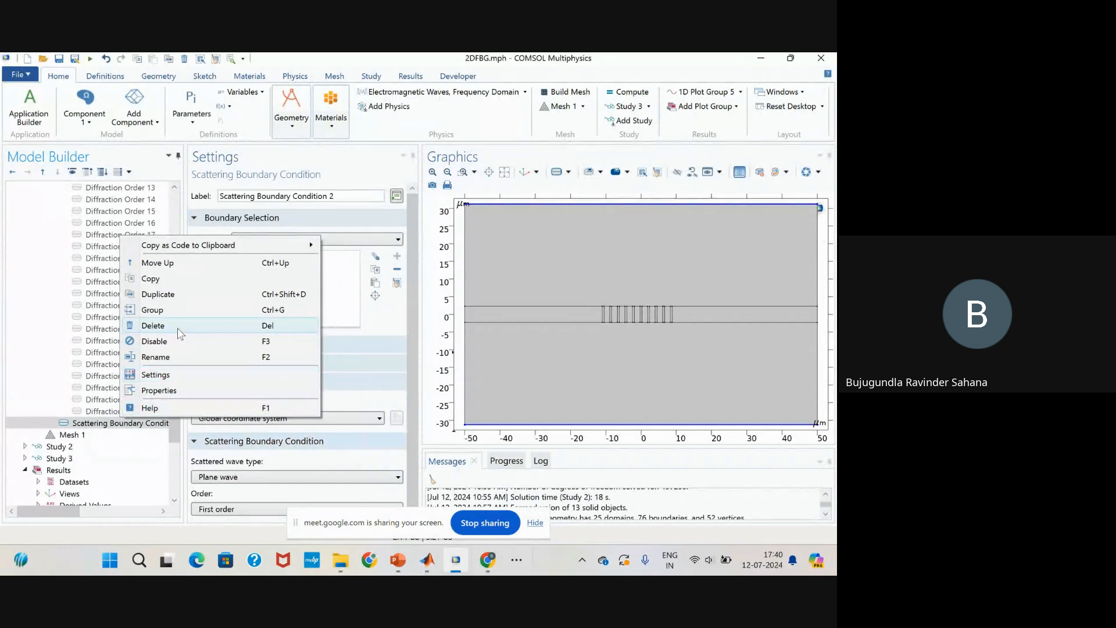
click(178, 327)
click(470, 351)
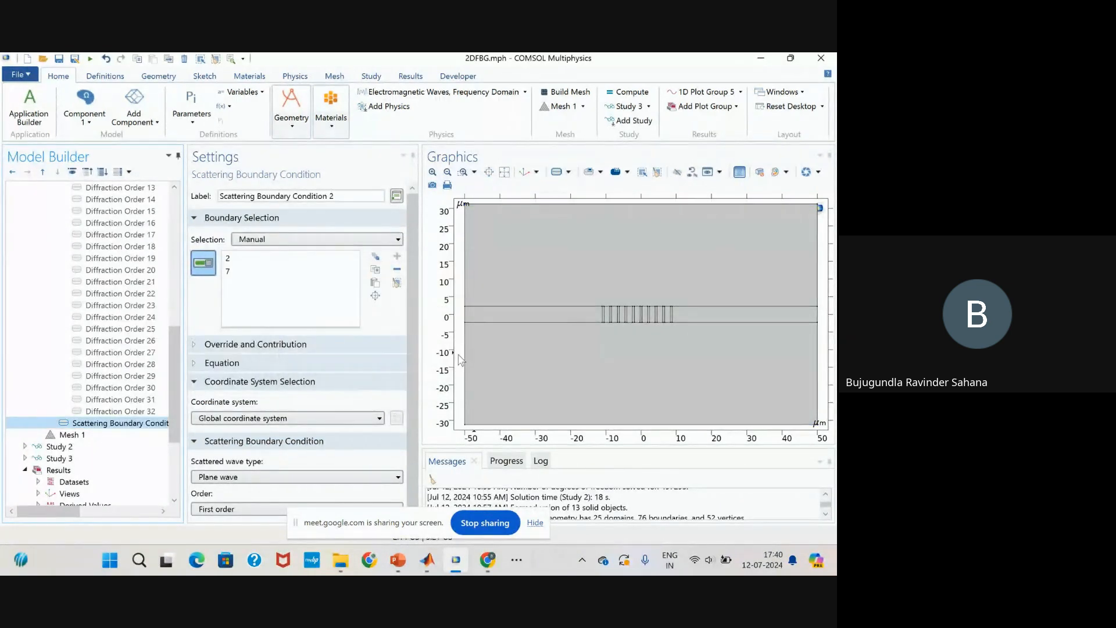
Check the mode search value in Study 2's first Boundary Mode Analysis and set the second one to search for modes around n_eff.
scroll(53, 314, down, 8)
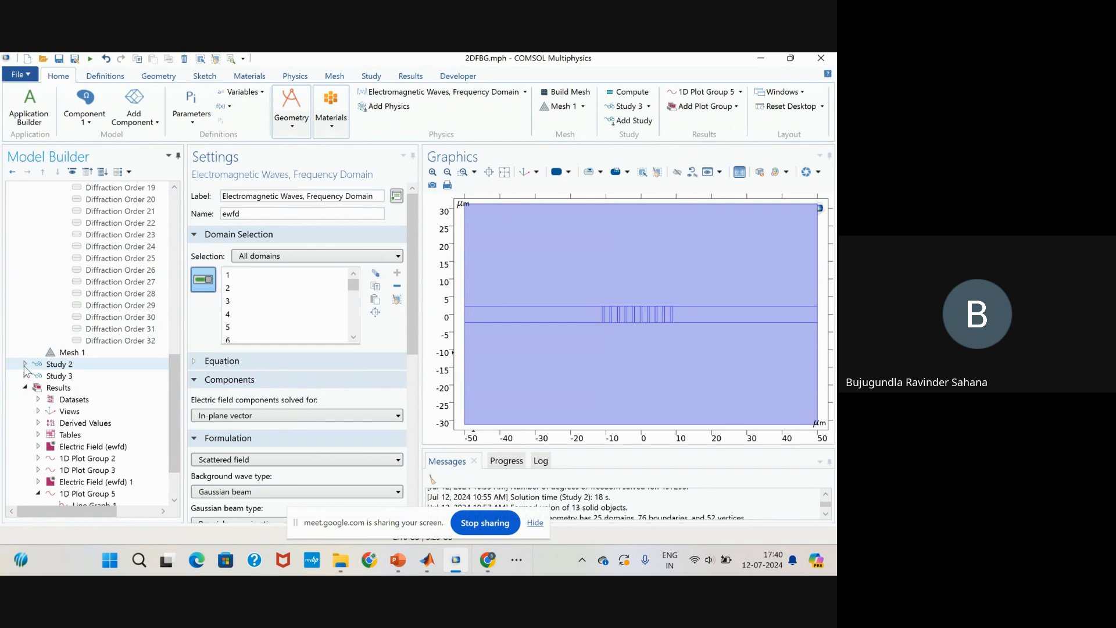
click(26, 365)
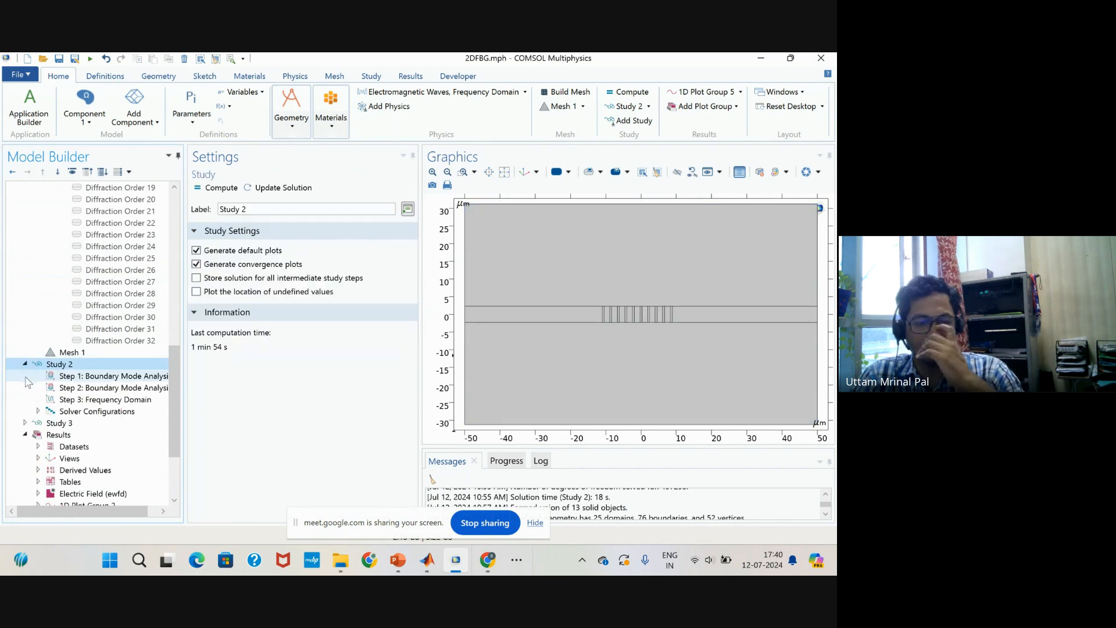
click(124, 377)
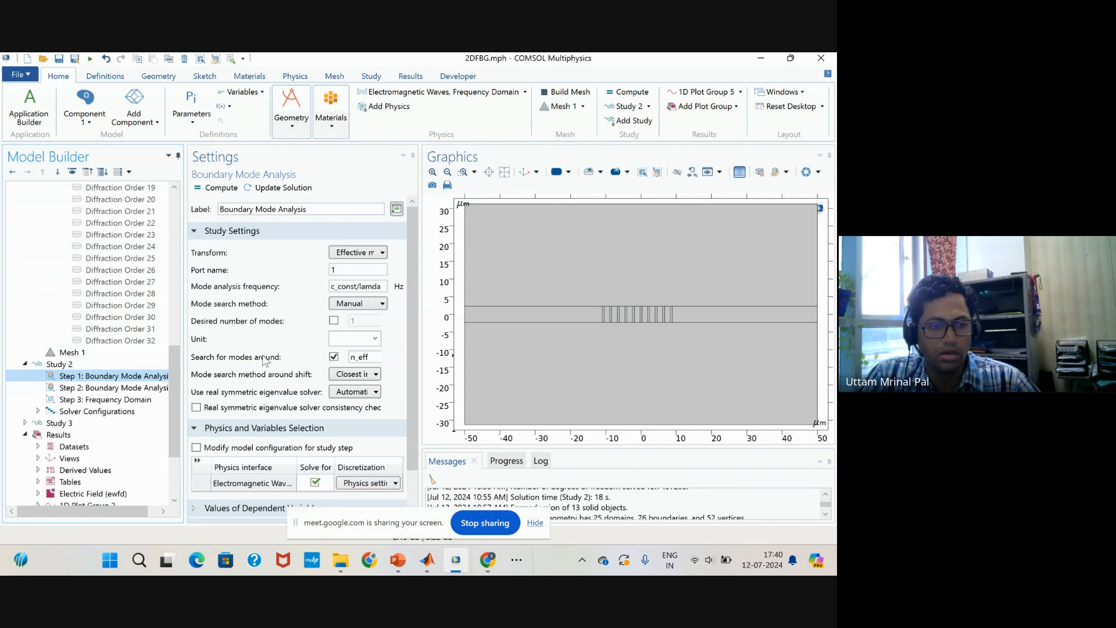
click(366, 358)
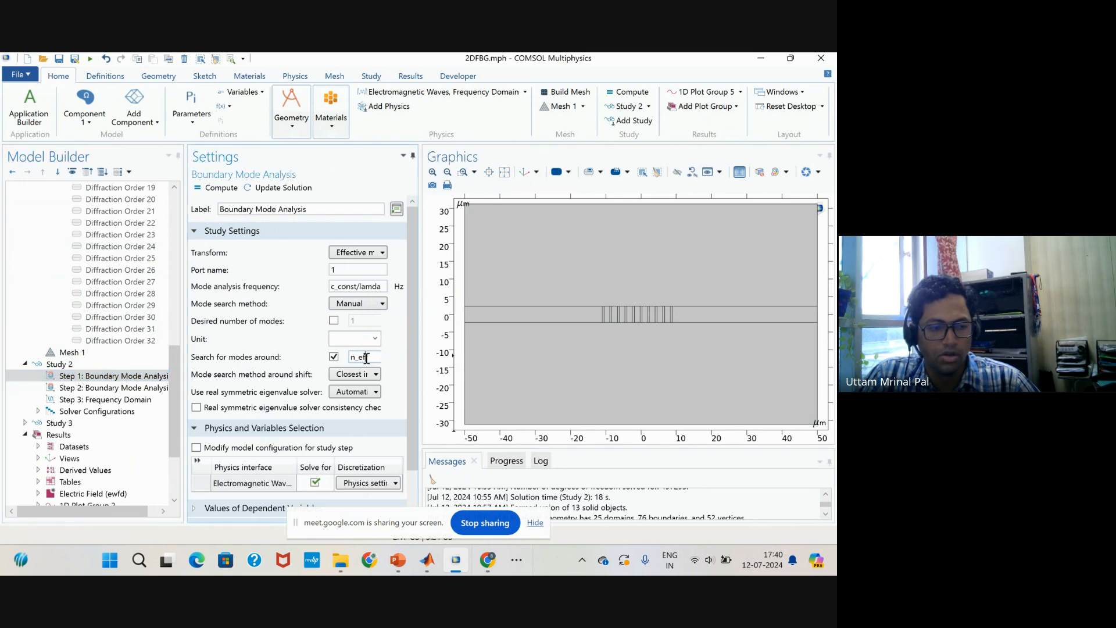
click(99, 388)
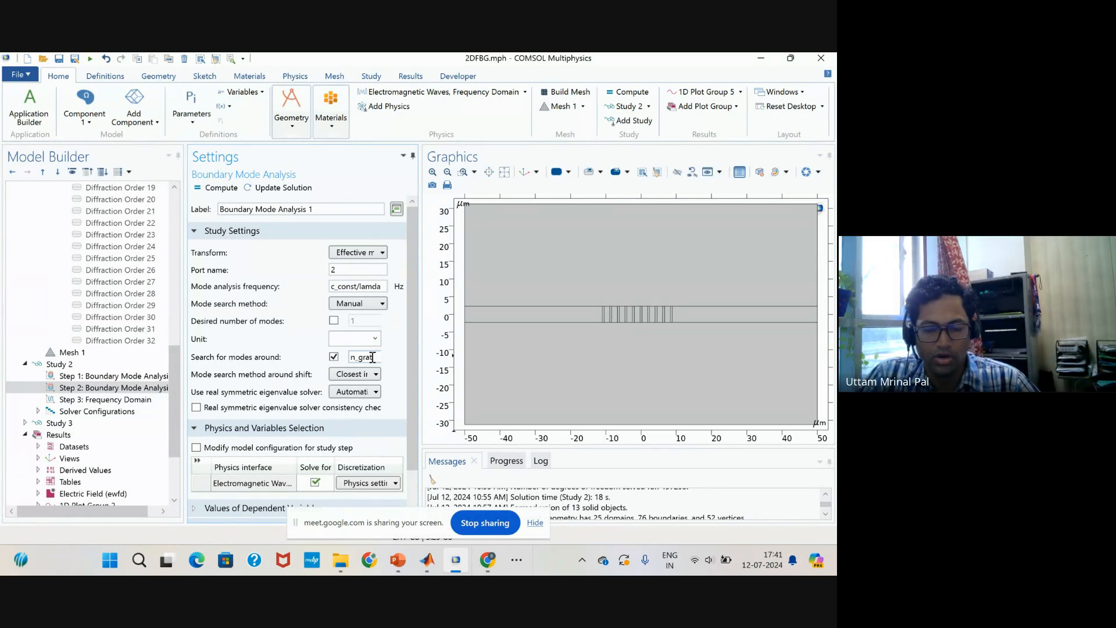
key(BackSpace)
key(BackSpace)
key(BackSpace)
key(BackSpace)
key(BackSpace)
text(_c)
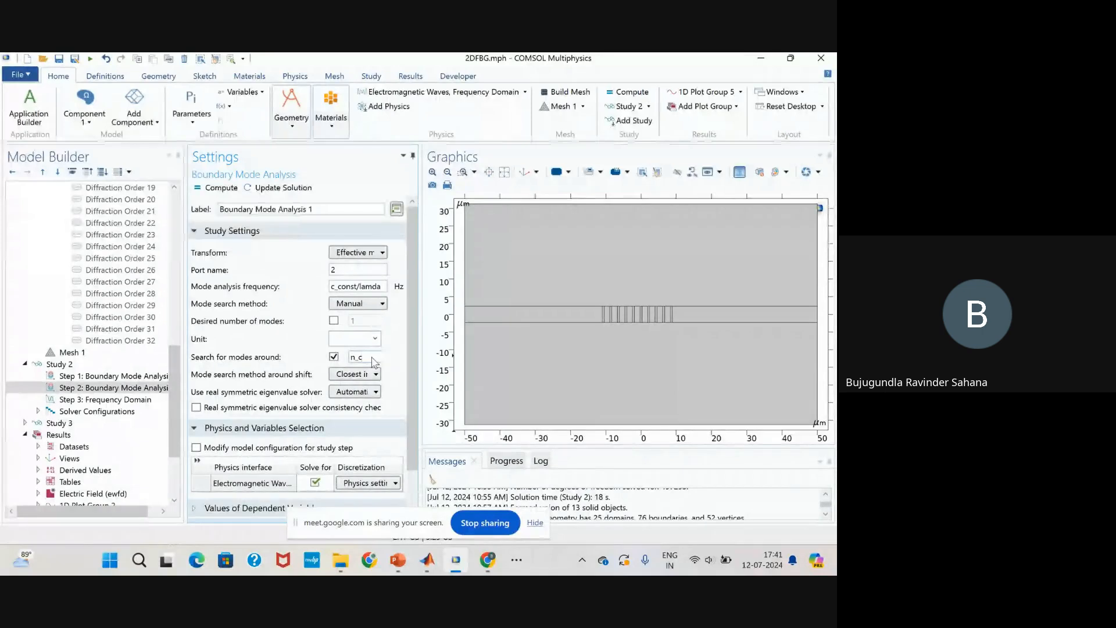
text(ff)
Review the study extensions of Study 2's Frequency Domain step, and add a Parametric Sweep to Study 2 with lamda (incident light wavelength) as its parameter.
click(129, 401)
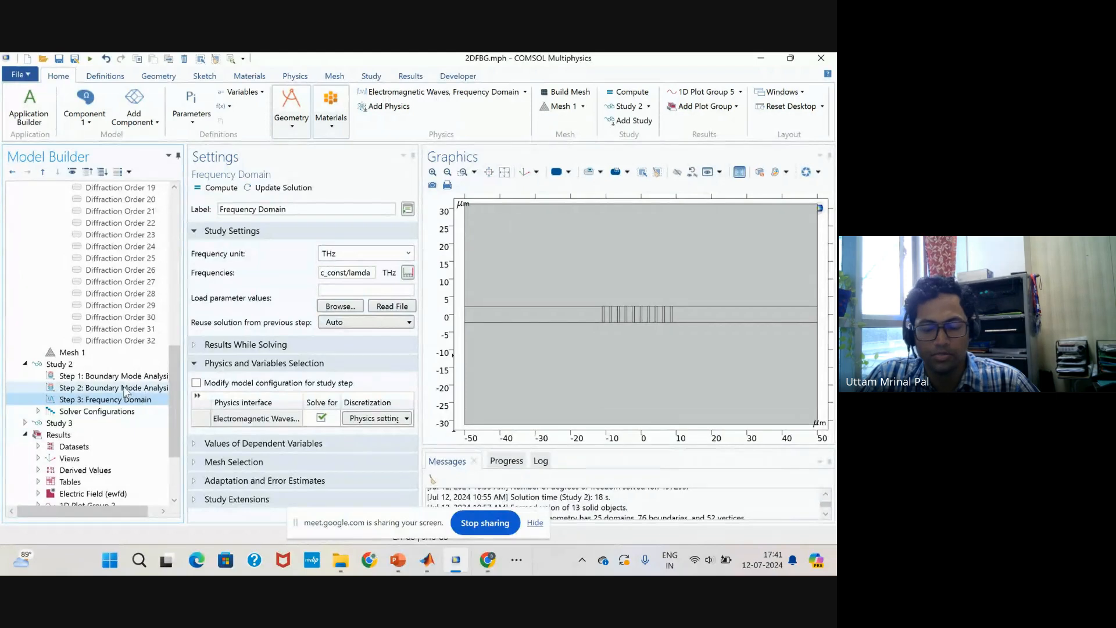
click(198, 502)
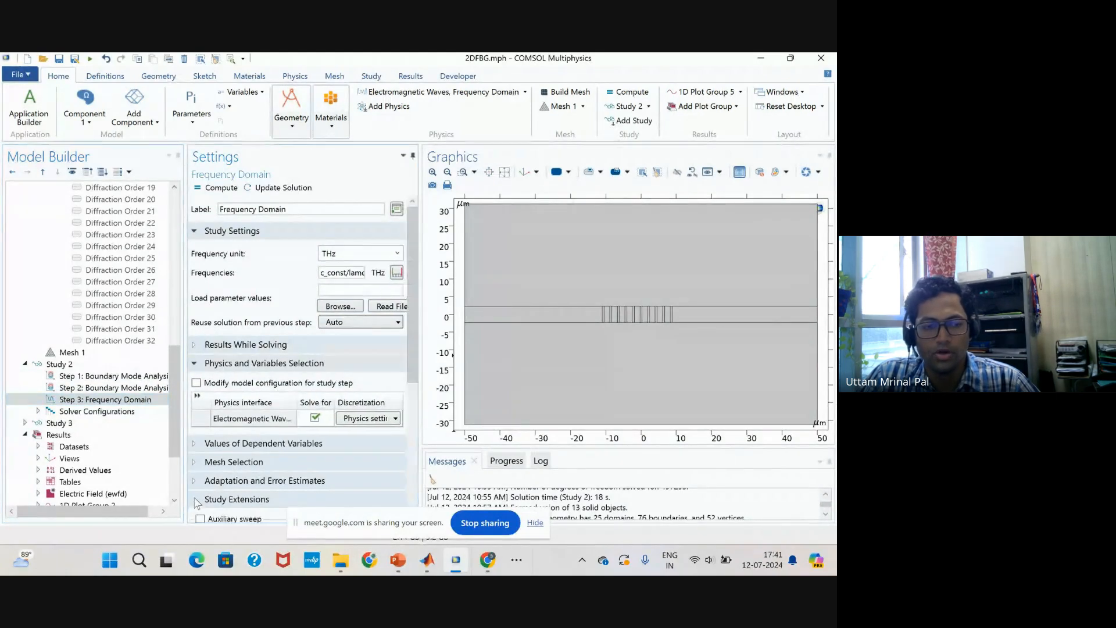
scroll(201, 495, down, 2)
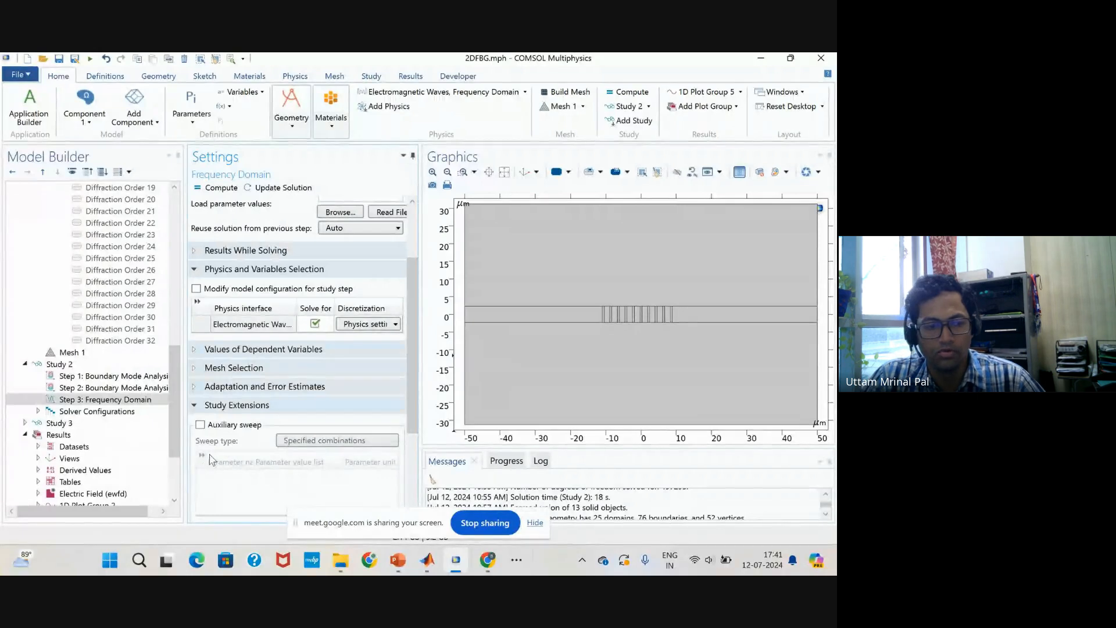
scroll(206, 441, up, 2)
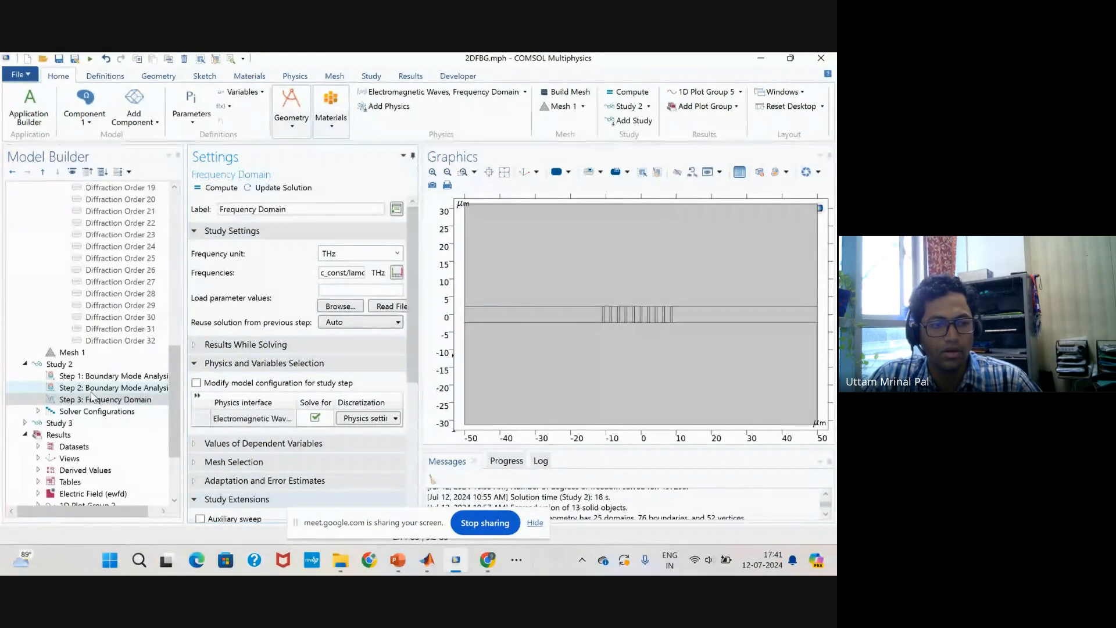
click(60, 365)
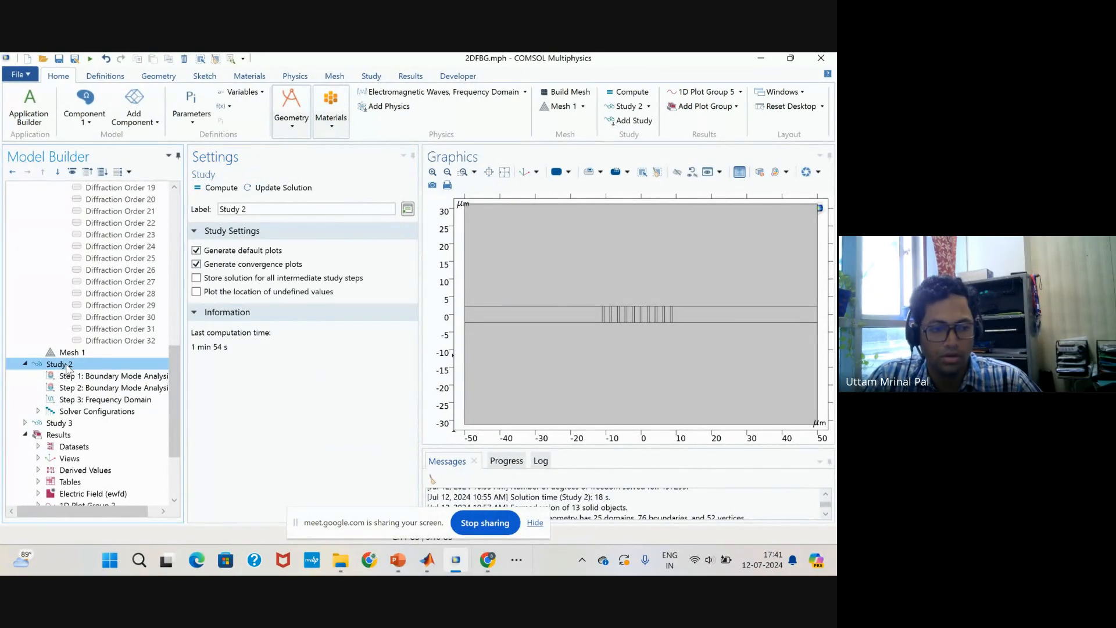
right_click(68, 367)
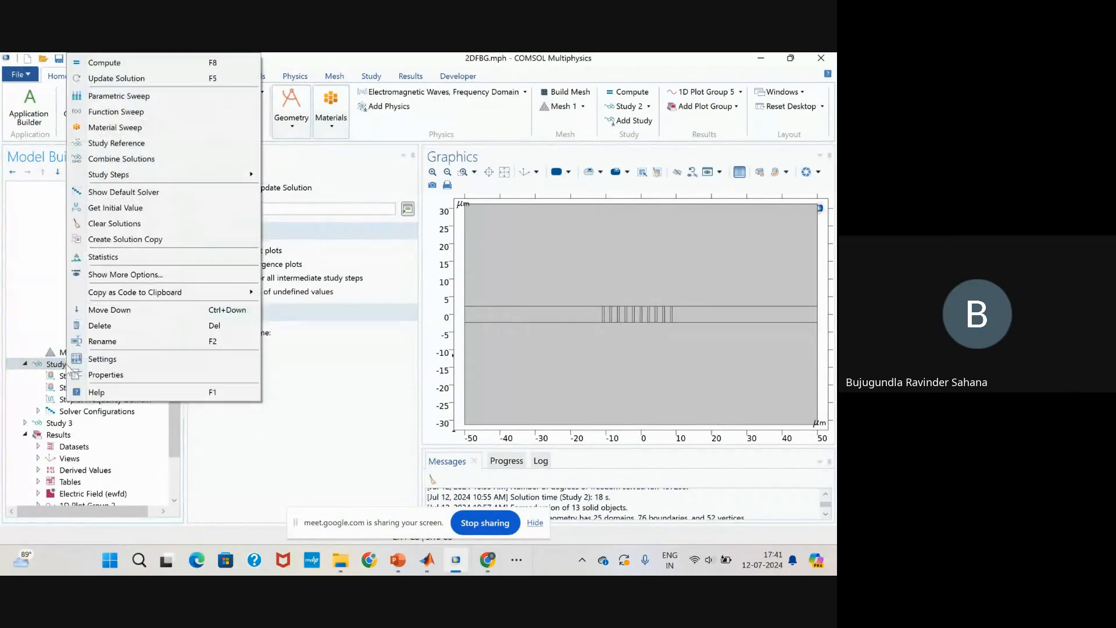
click(157, 96)
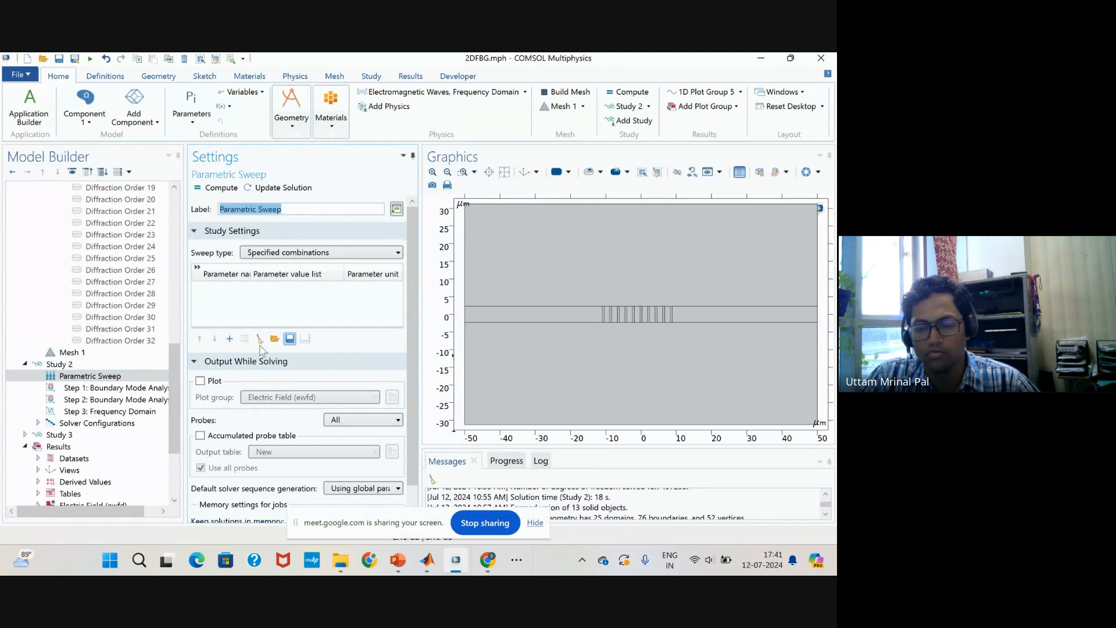
click(229, 339)
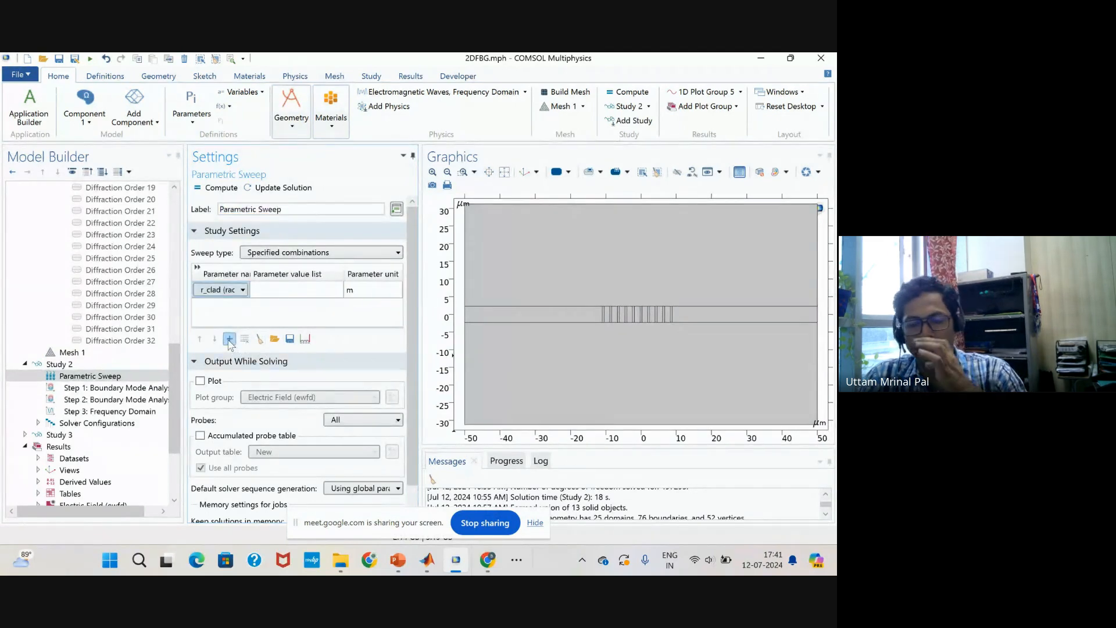
click(242, 290)
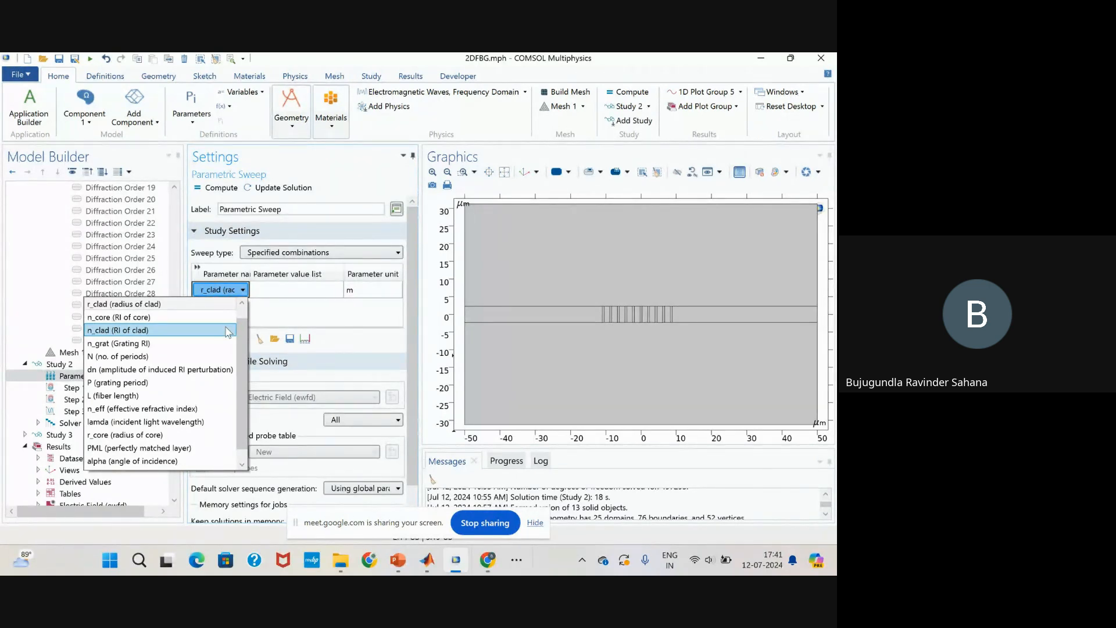
click(216, 422)
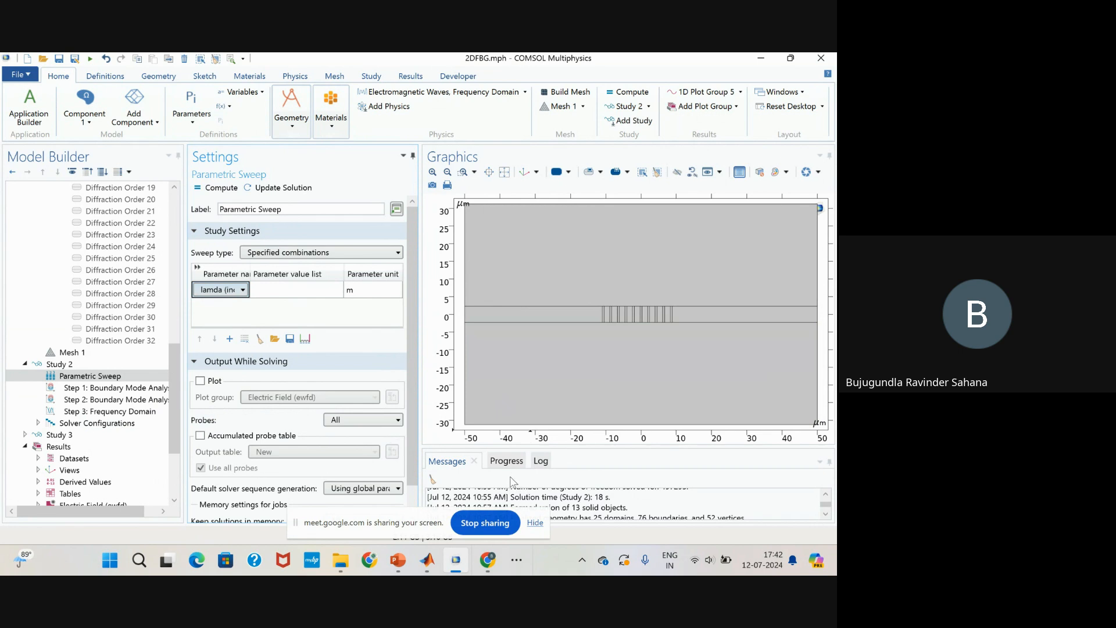
Stop sharing the screen in the Google Meet call.
click(485, 523)
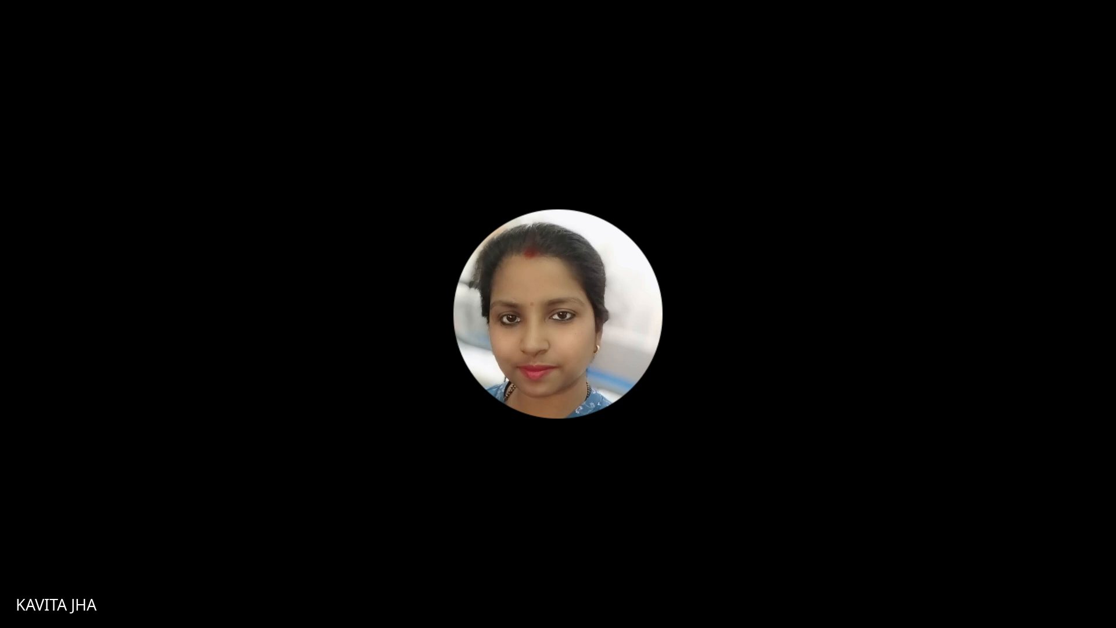
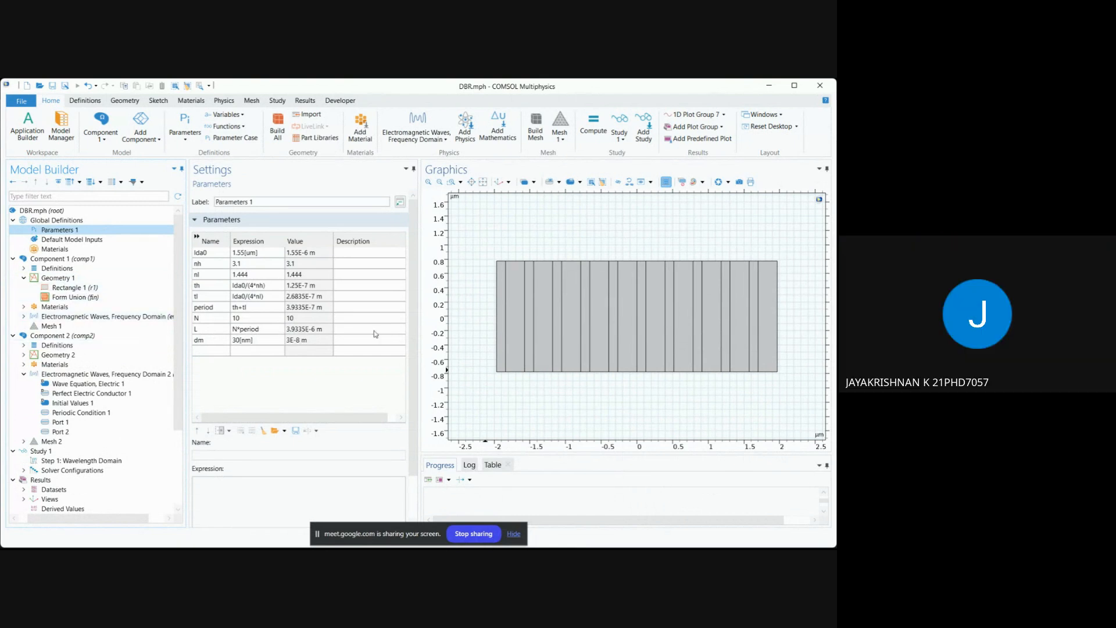
Show the reflectance, transmittance and absorptance plot of the first wave physics (ewfd).
scroll(52, 431, down, 2)
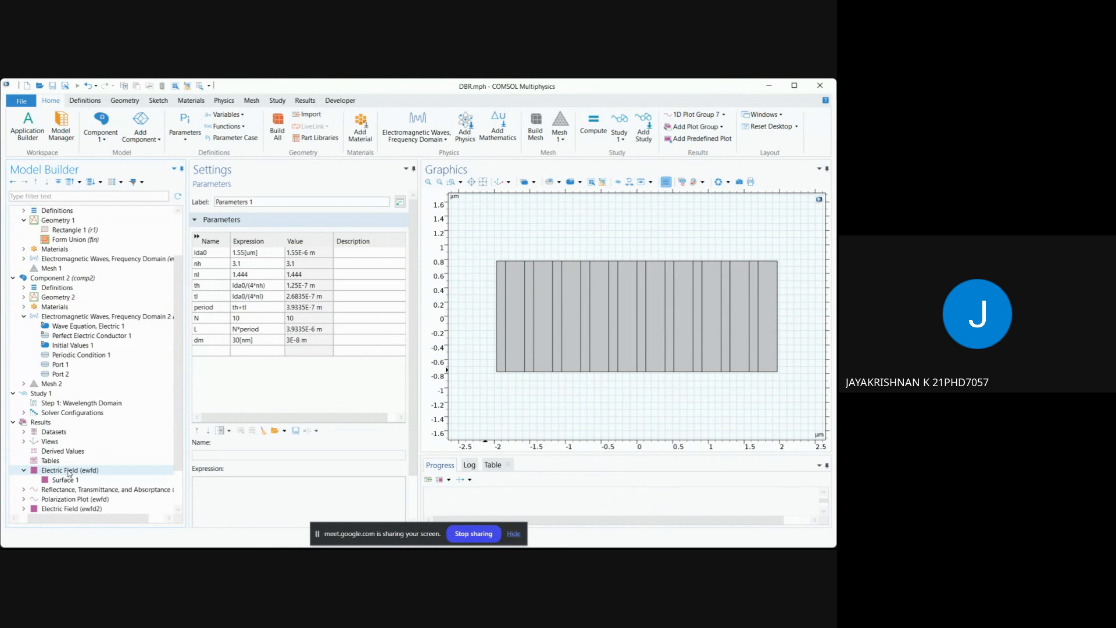
scroll(68, 472, down, 2)
click(93, 441)
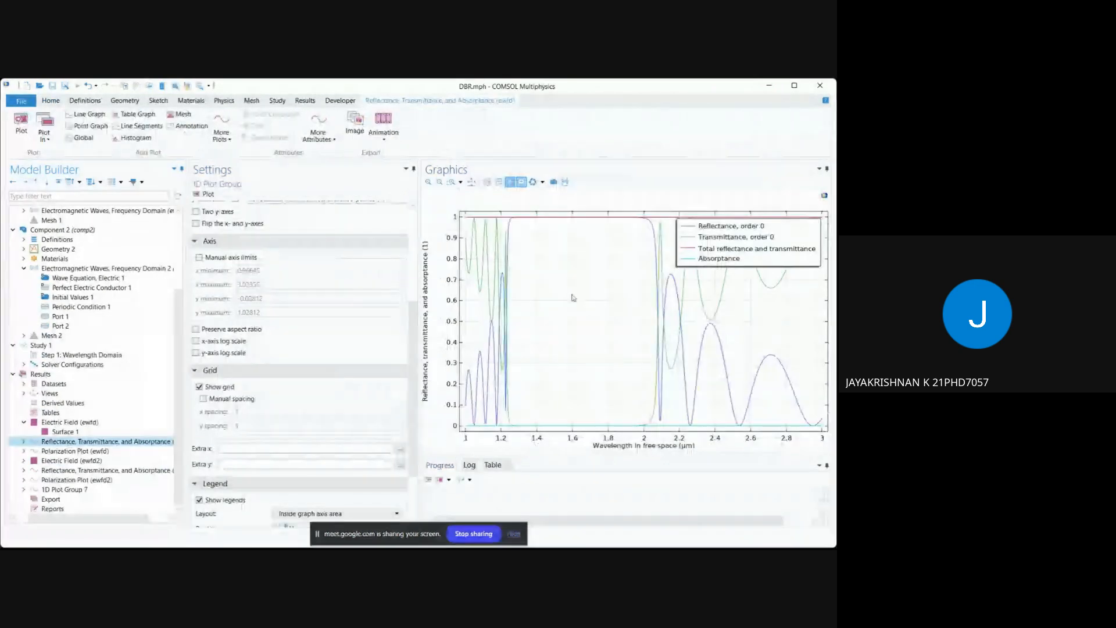
Review the settings of Port 1 and Port 2 in Component 1's Electromagnetic Waves, Frequency Domain physics.
scroll(79, 285, up, 1)
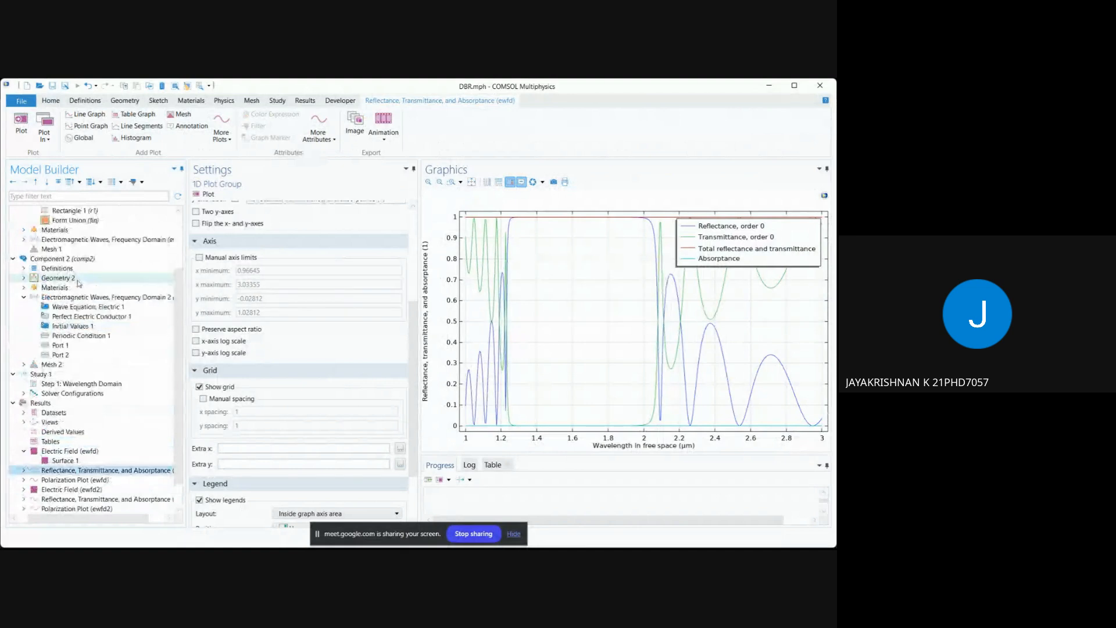
scroll(79, 284, up, 2)
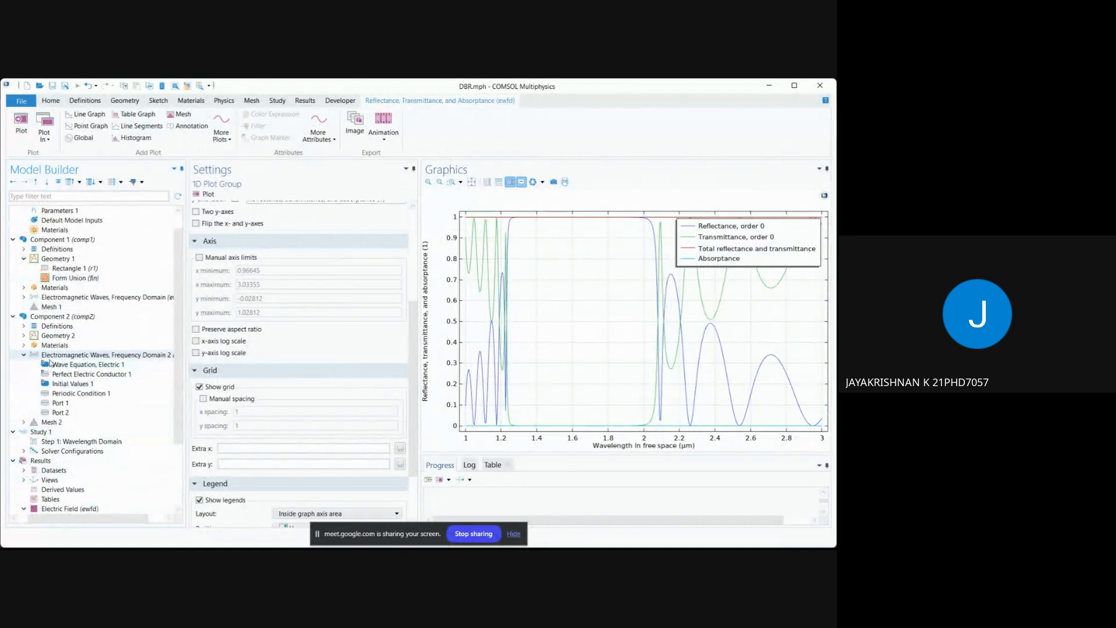
click(23, 297)
click(60, 344)
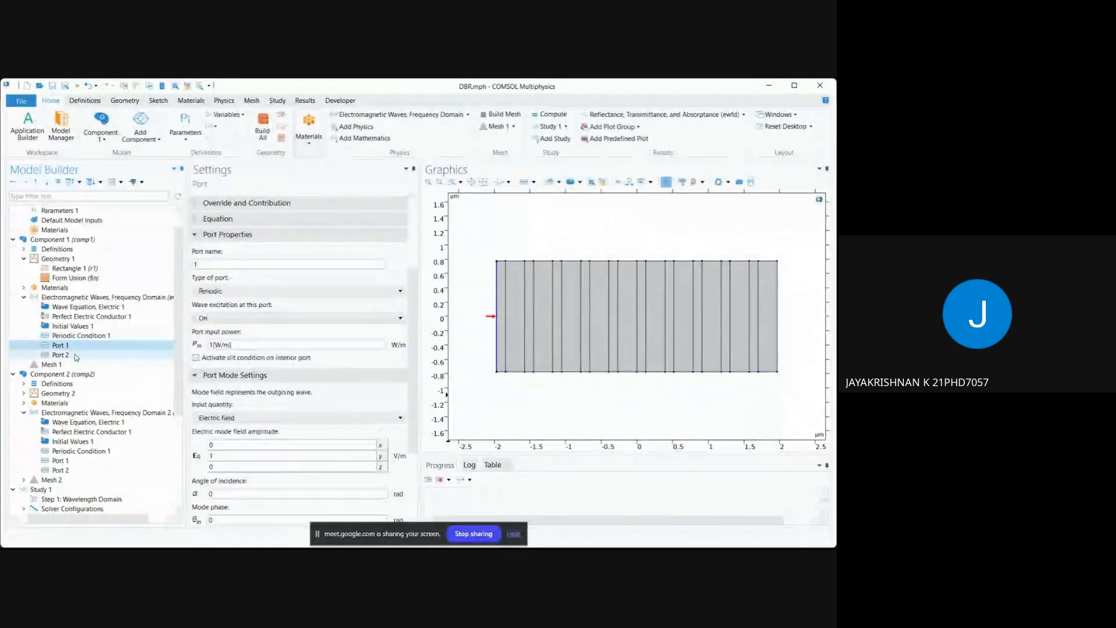
click(76, 355)
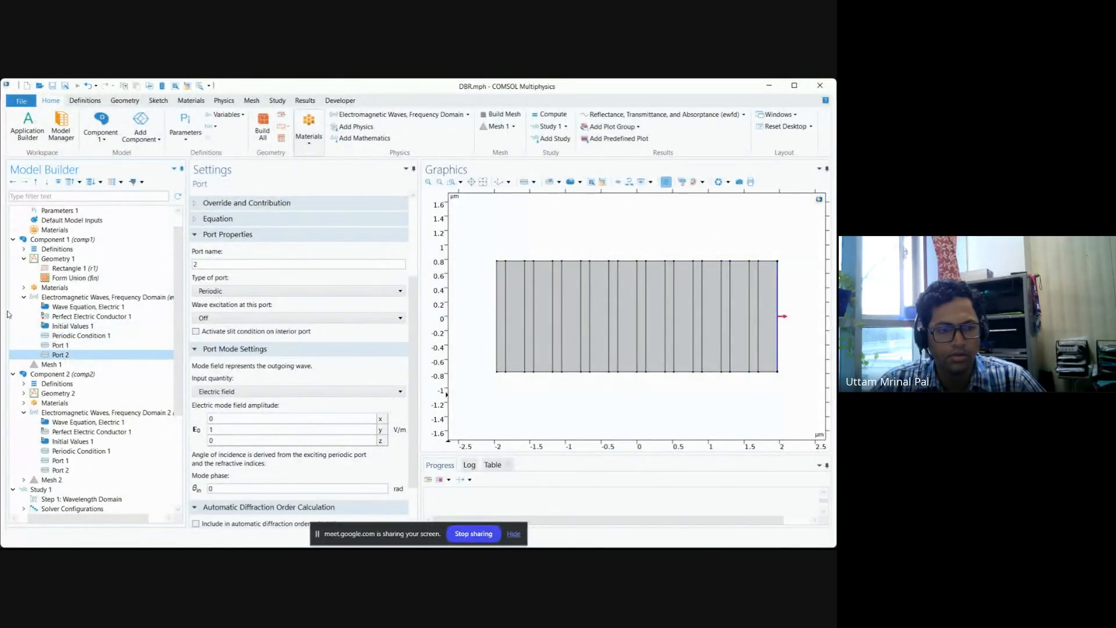
click(23, 297)
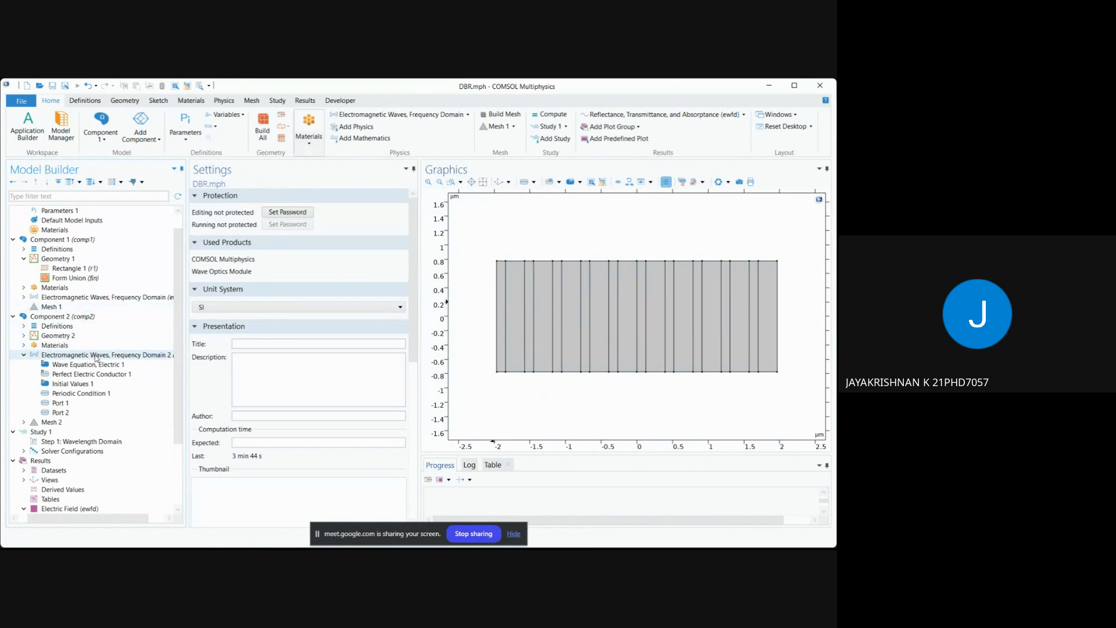
Inspect Component 2's Geometry 2 and the domain assigned to its Au (Gold) material.
click(58, 336)
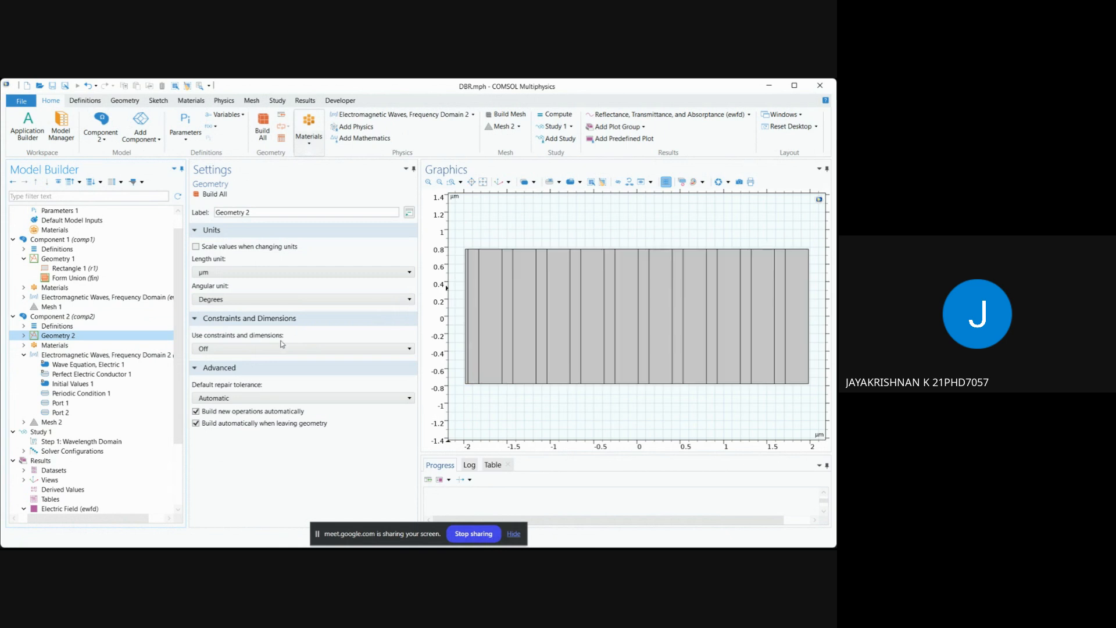
click(66, 345)
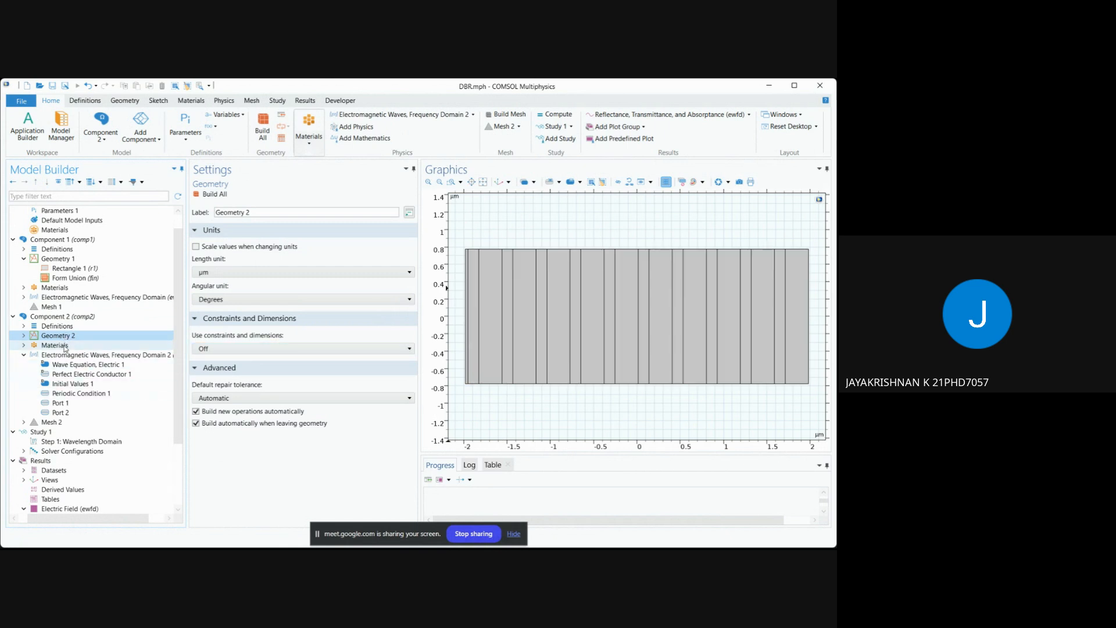
click(24, 345)
click(77, 373)
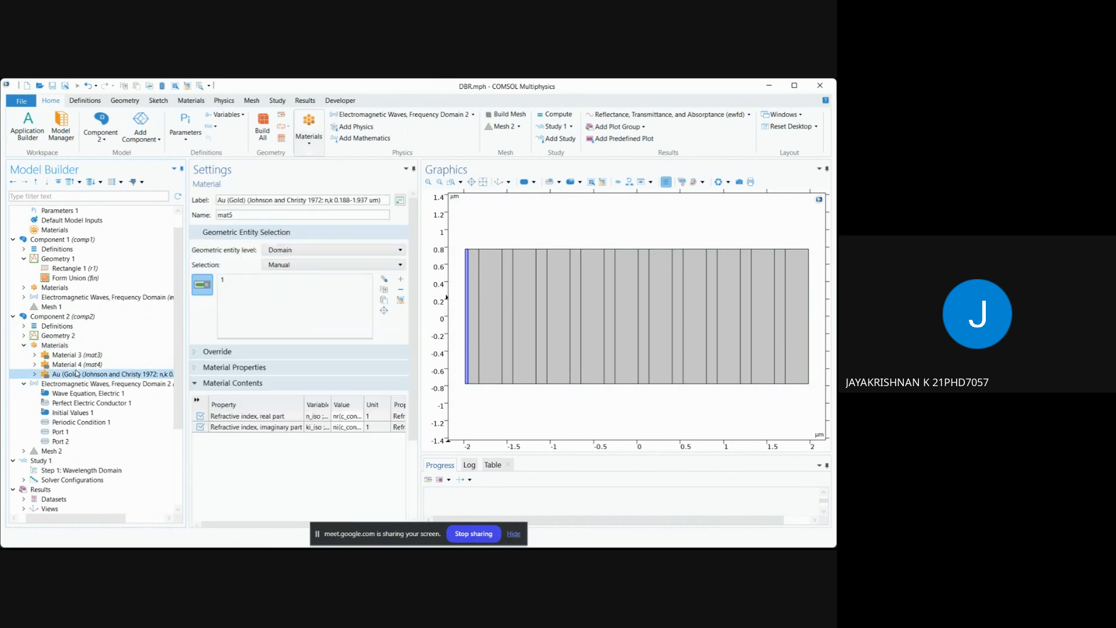
Check the periodic condition and both ports of Electromagnetic Waves, Frequency Domain 2.
click(78, 422)
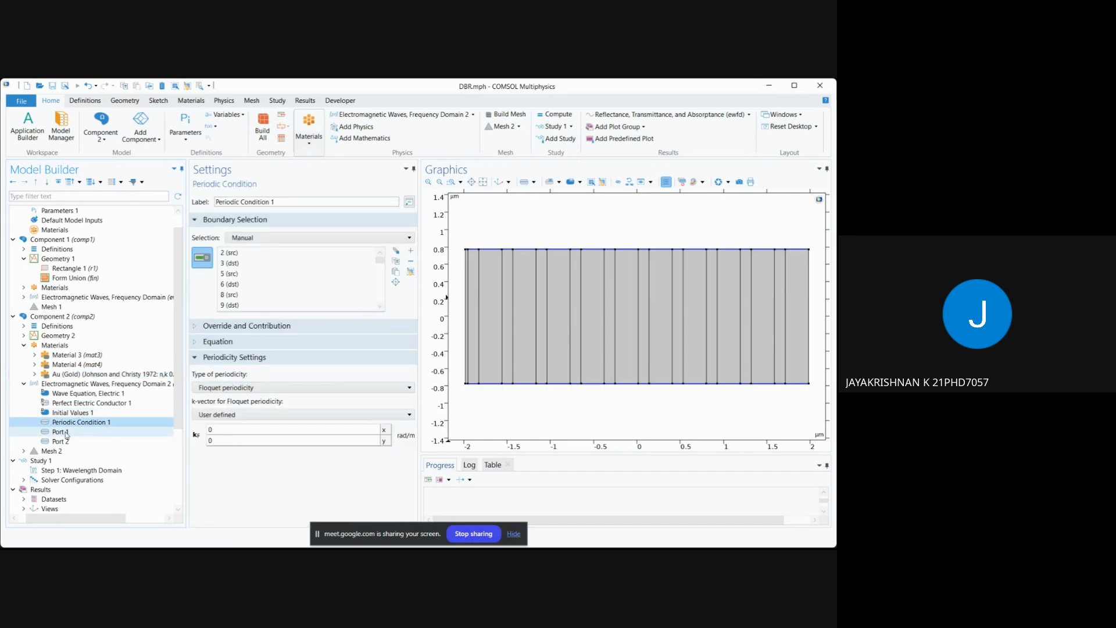
click(59, 432)
click(61, 442)
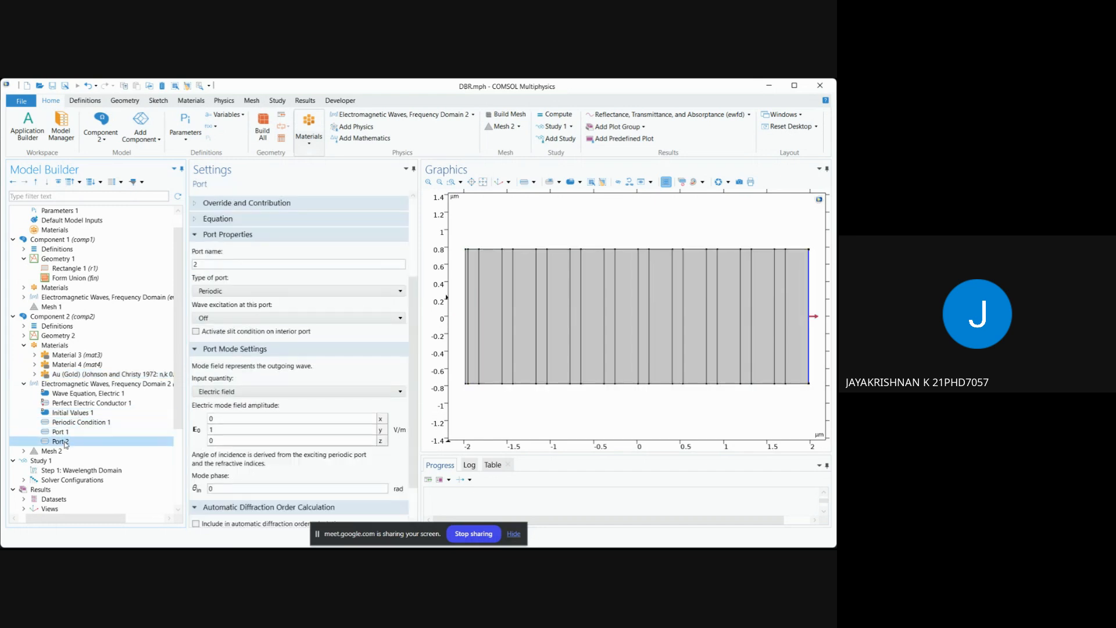
click(25, 384)
View 1D Plot Group 7 and the reflectance, transmittance and absorptance plot of the second wave physics (ewfd2).
scroll(83, 463, down, 2)
click(82, 489)
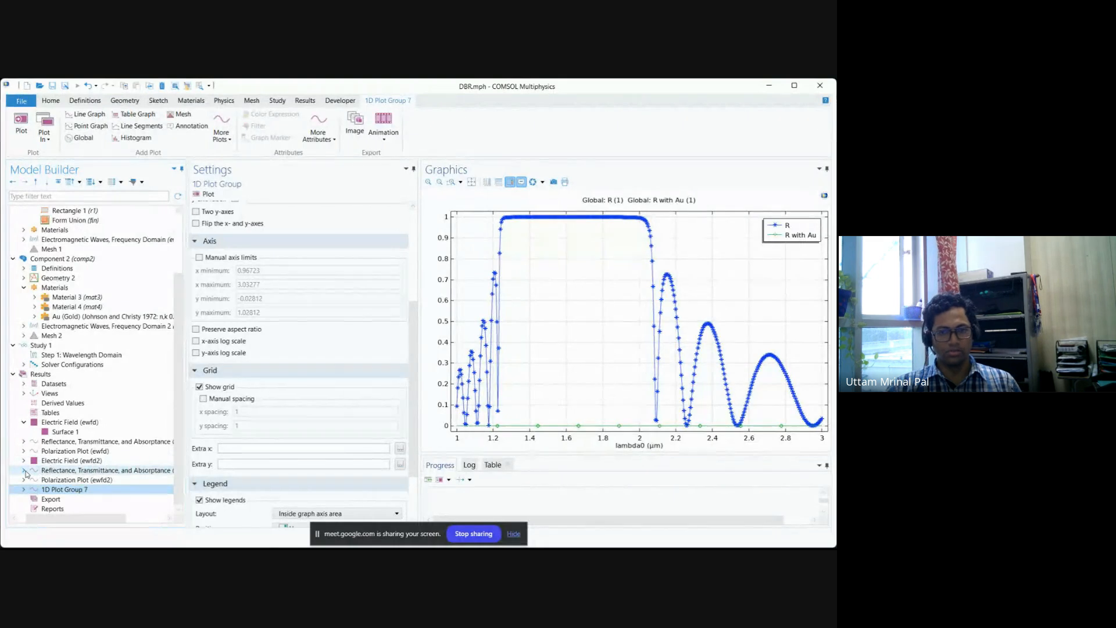
click(52, 471)
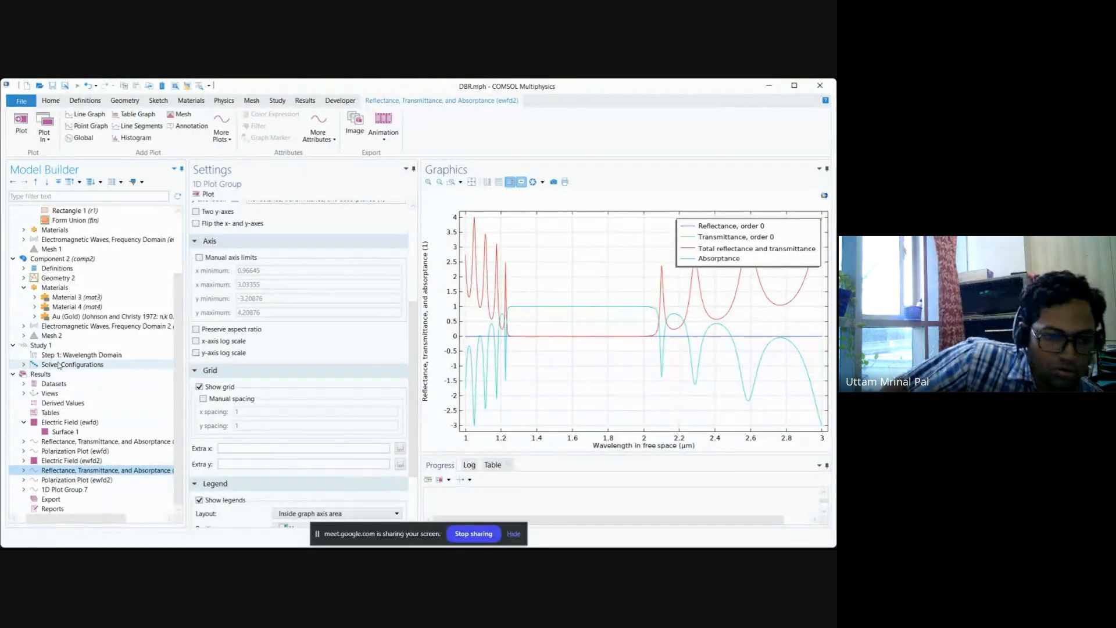
Add a Transition Boundary Condition to Electromagnetic Waves, Frequency Domain 2 in Component 2.
click(59, 259)
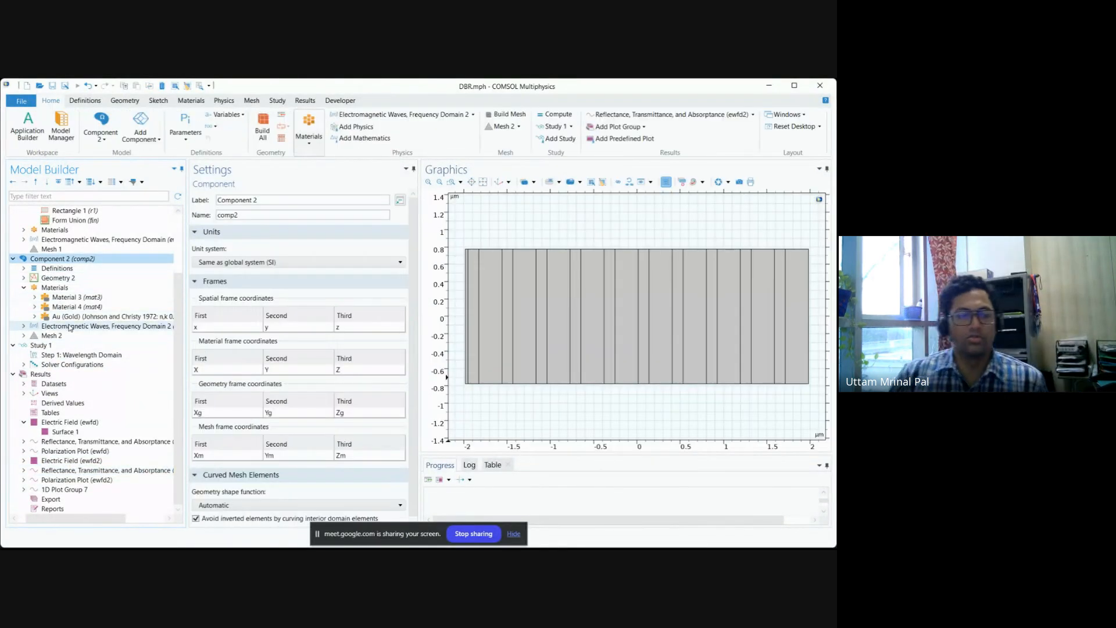
click(31, 327)
click(23, 326)
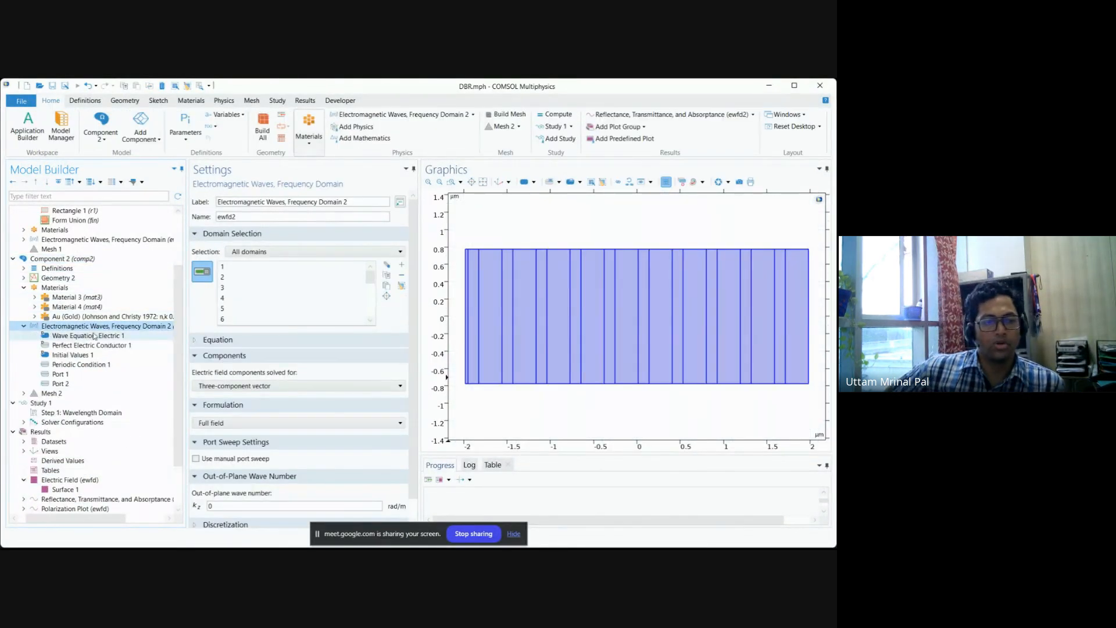
click(90, 374)
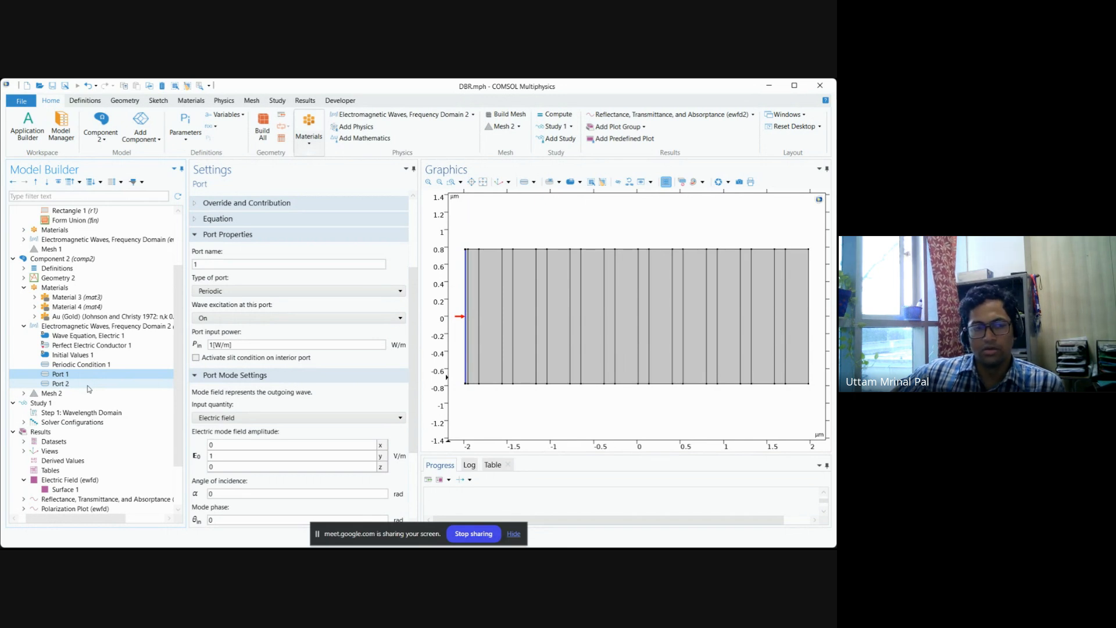
click(91, 316)
click(91, 327)
right_click(91, 328)
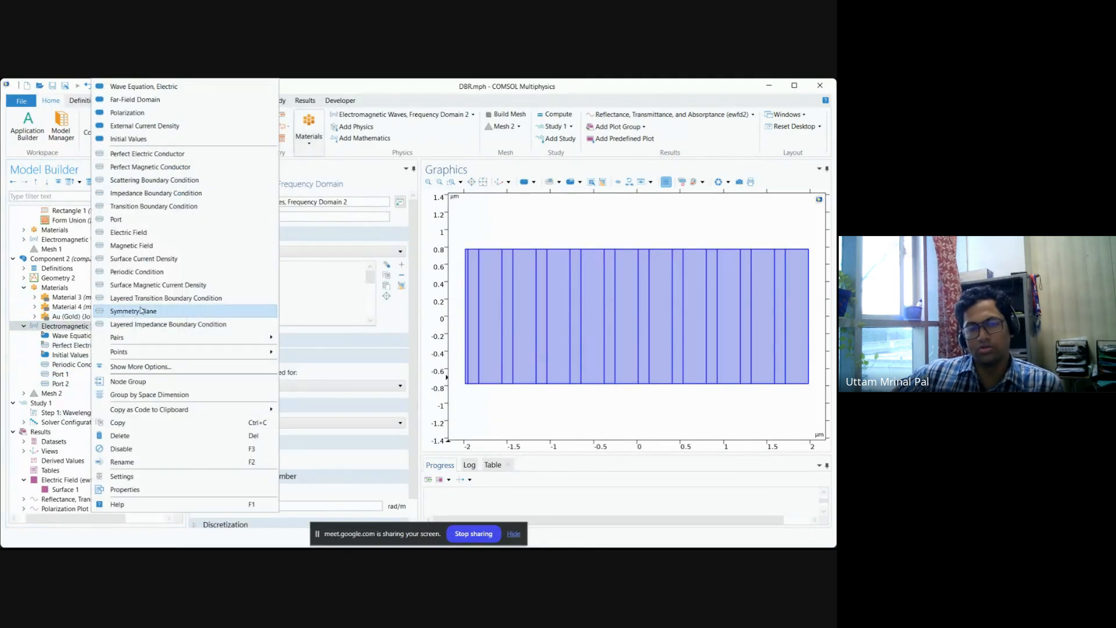
click(155, 207)
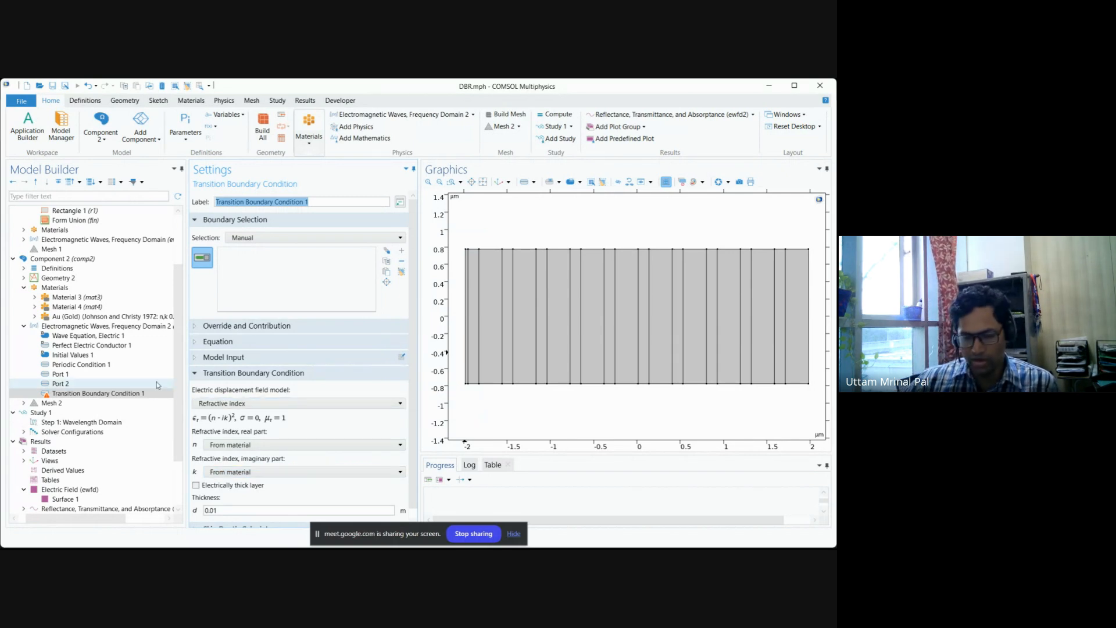
Look at 1D Plot Group 7 again, and compare the settings of Transition Boundary Condition 1 with those of Wave Equation, Electric 1.
click(146, 508)
click(82, 499)
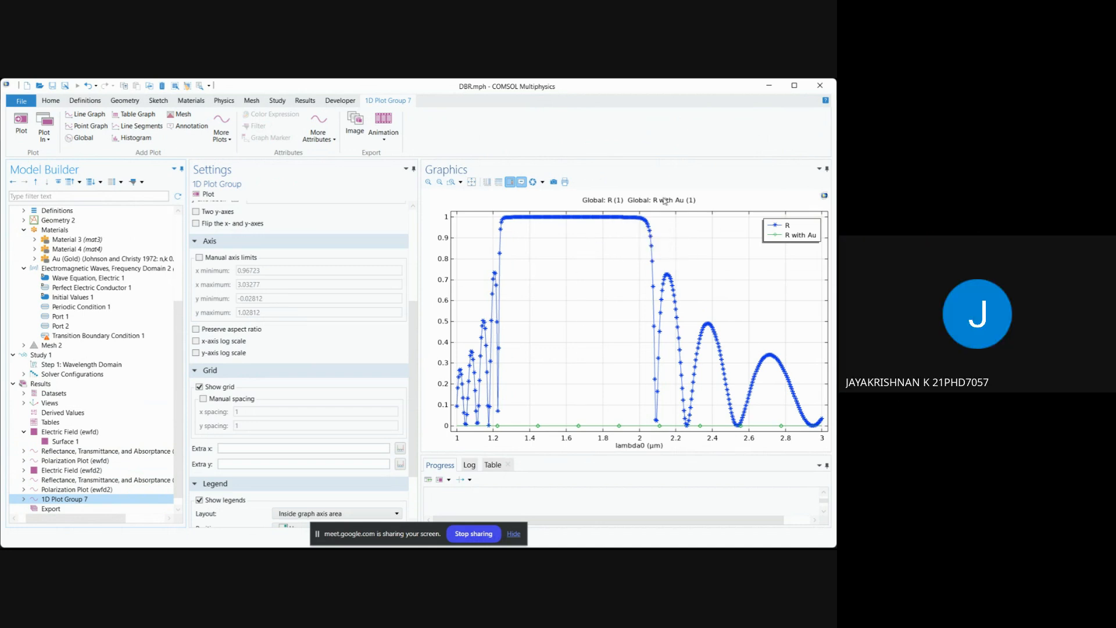
click(120, 337)
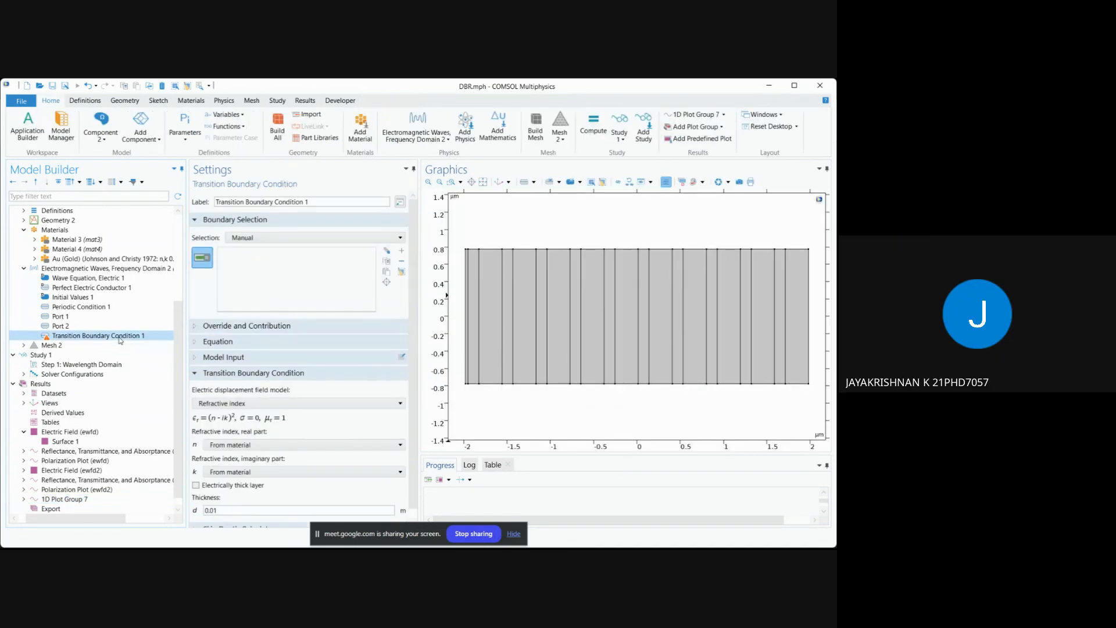
click(119, 278)
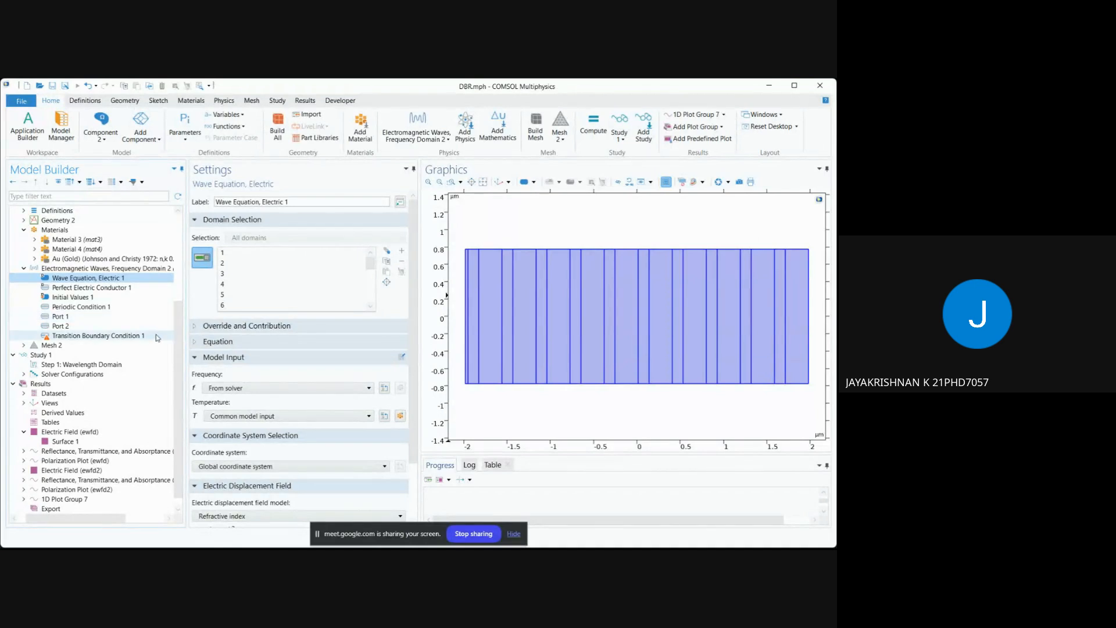
click(134, 337)
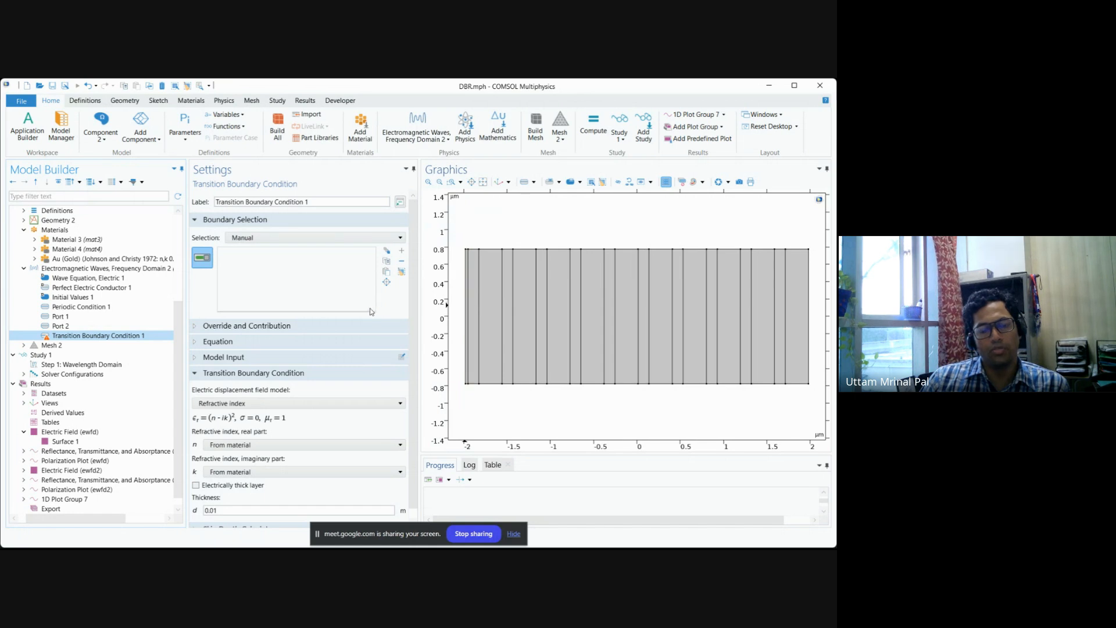
Examine Component 2's Port 1 excitation and mode settings, and return to Transition Boundary Condition 1.
click(61, 316)
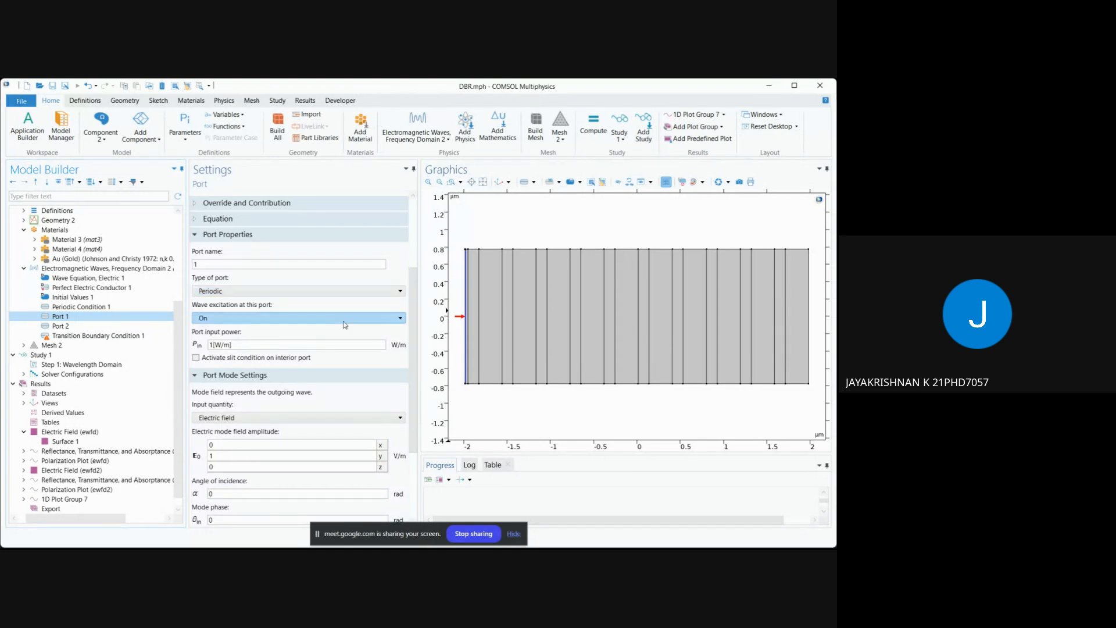
scroll(410, 354, down, 3)
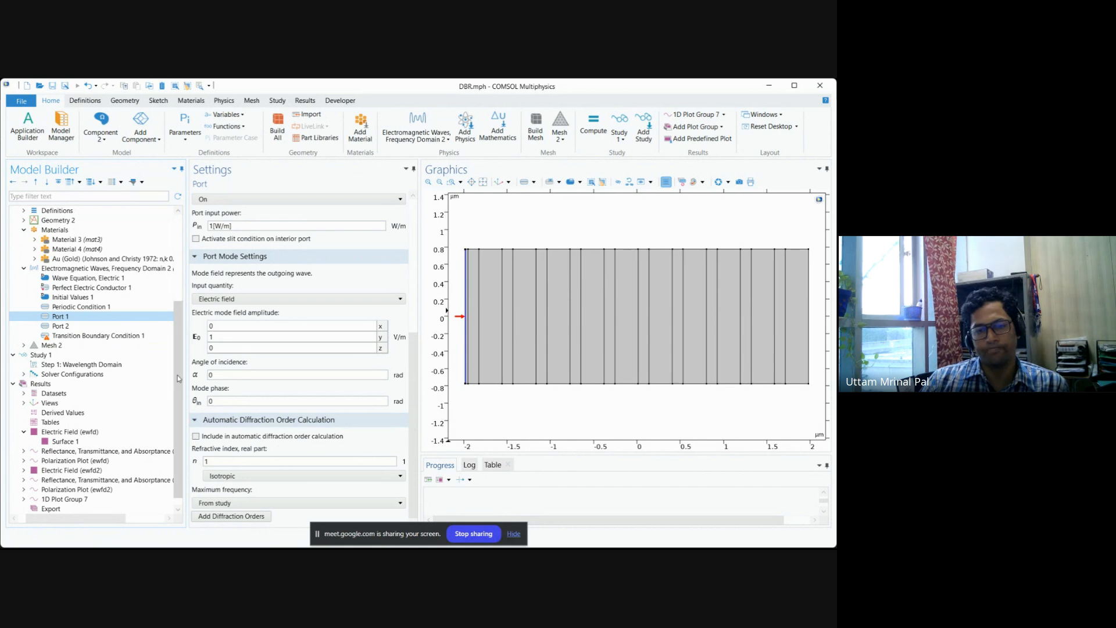
click(115, 337)
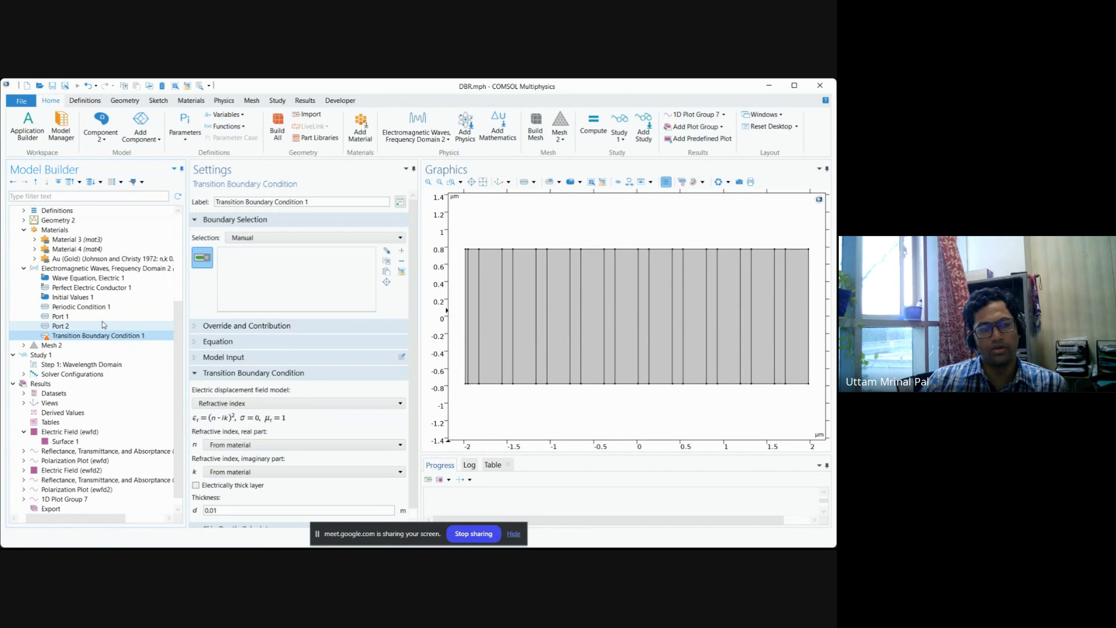
Expand Geometry 2 and review its Form Union and general geometry settings.
scroll(47, 261, up, 1)
click(57, 249)
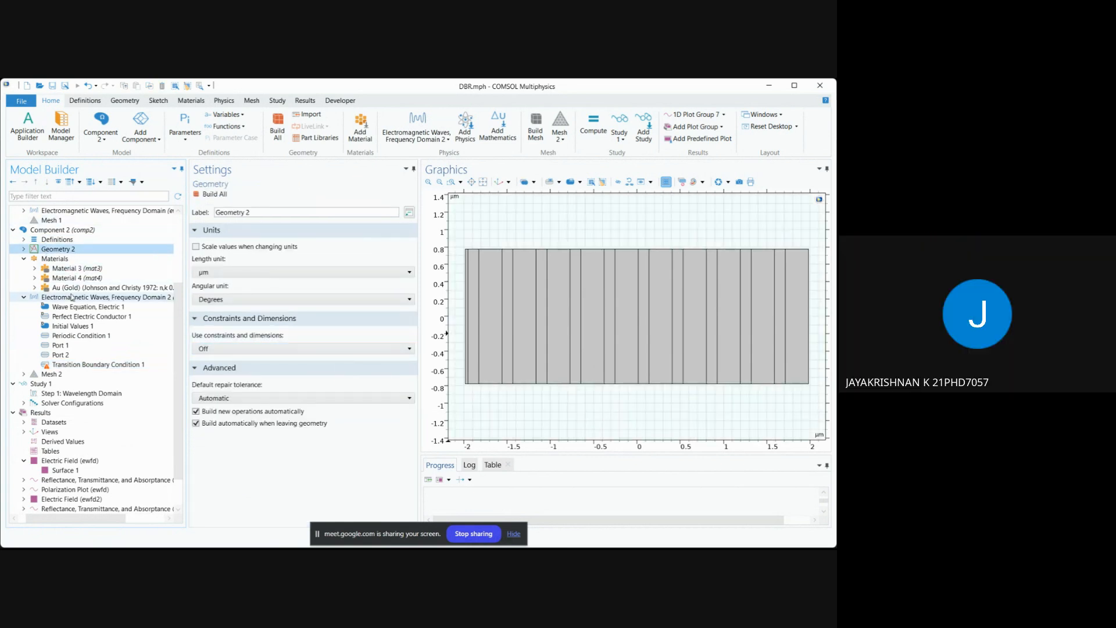
click(24, 249)
click(54, 250)
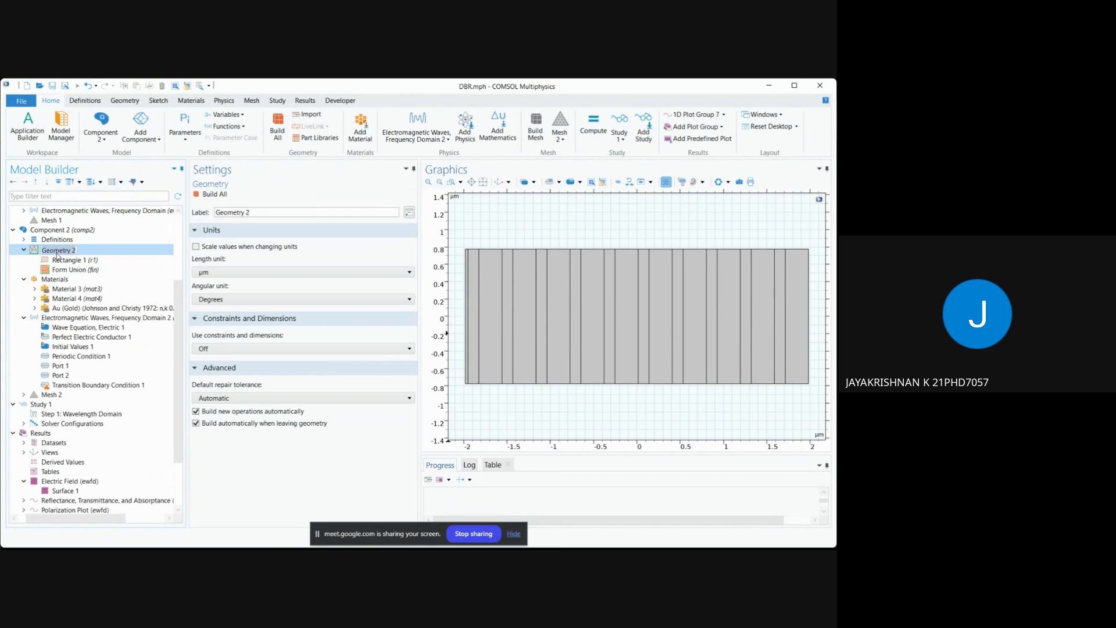
click(88, 268)
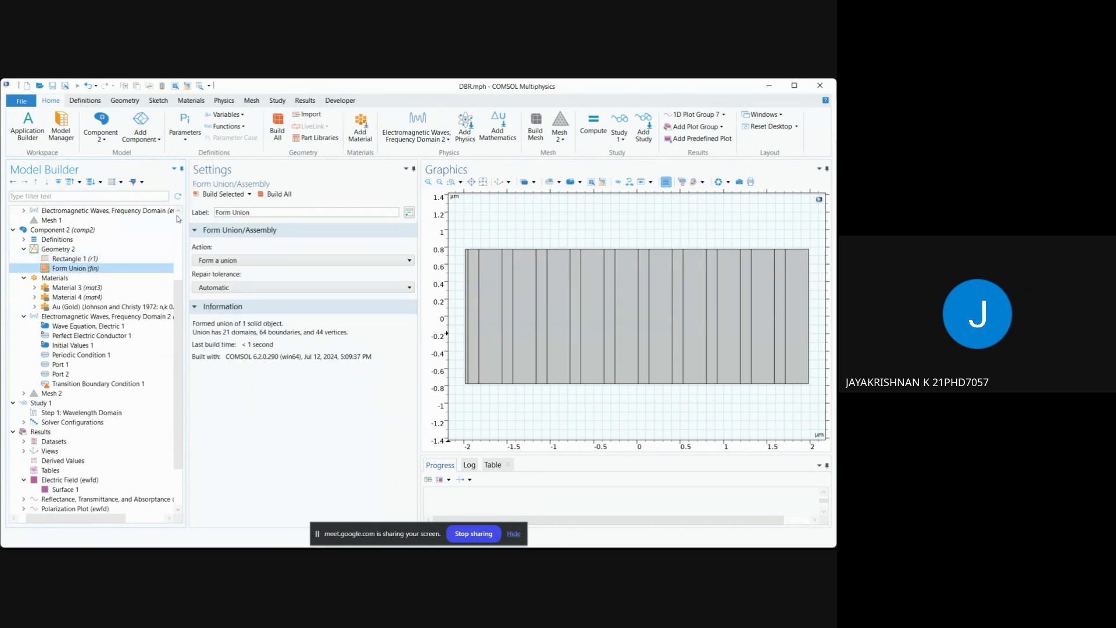
click(113, 249)
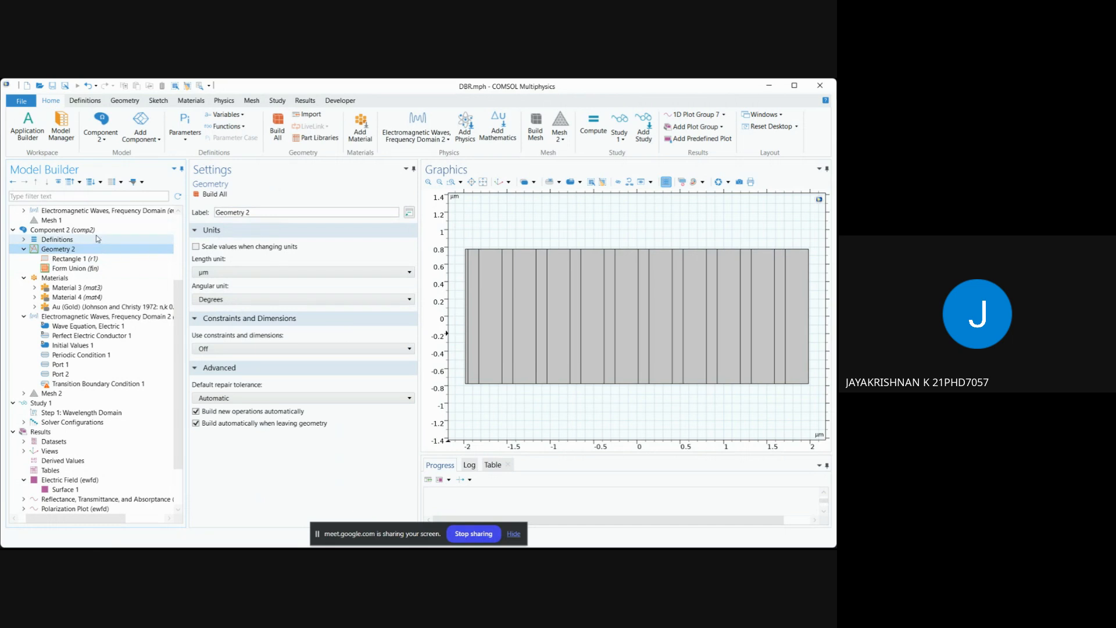
Inspect which domains of Component 1 are assigned to Material 1 and Material 2.
click(96, 233)
scroll(66, 262, up, 4)
click(67, 259)
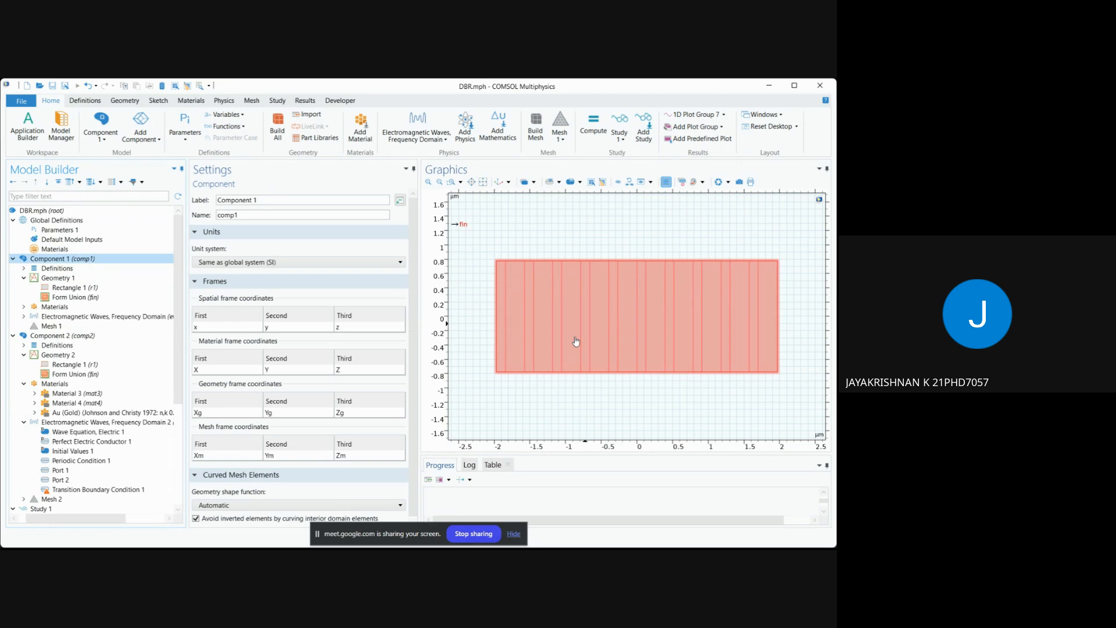
click(23, 306)
click(55, 315)
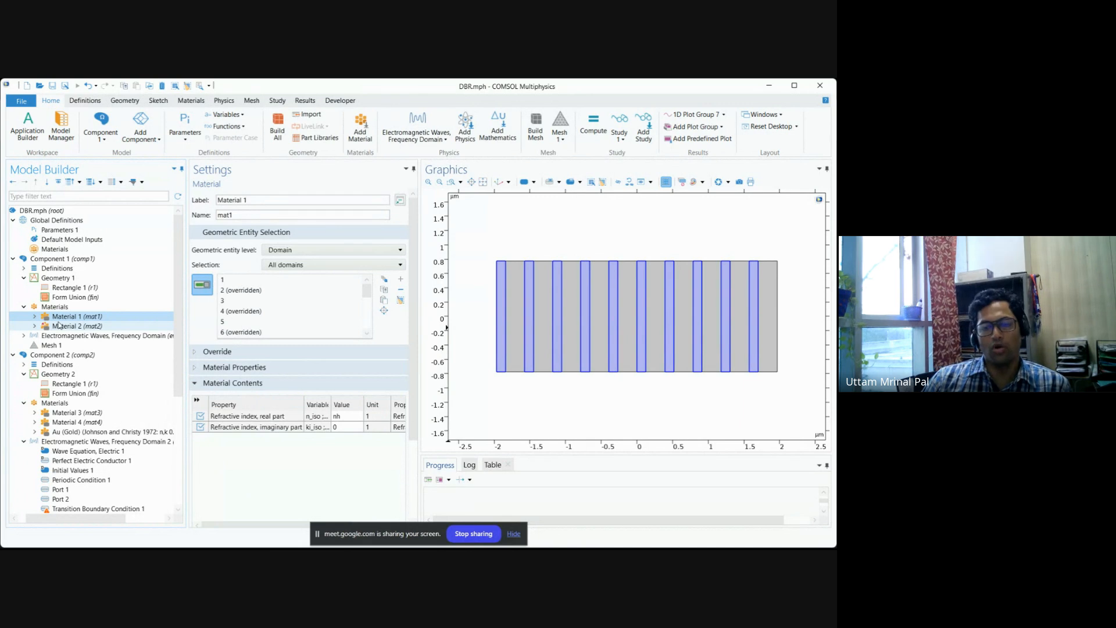
click(59, 325)
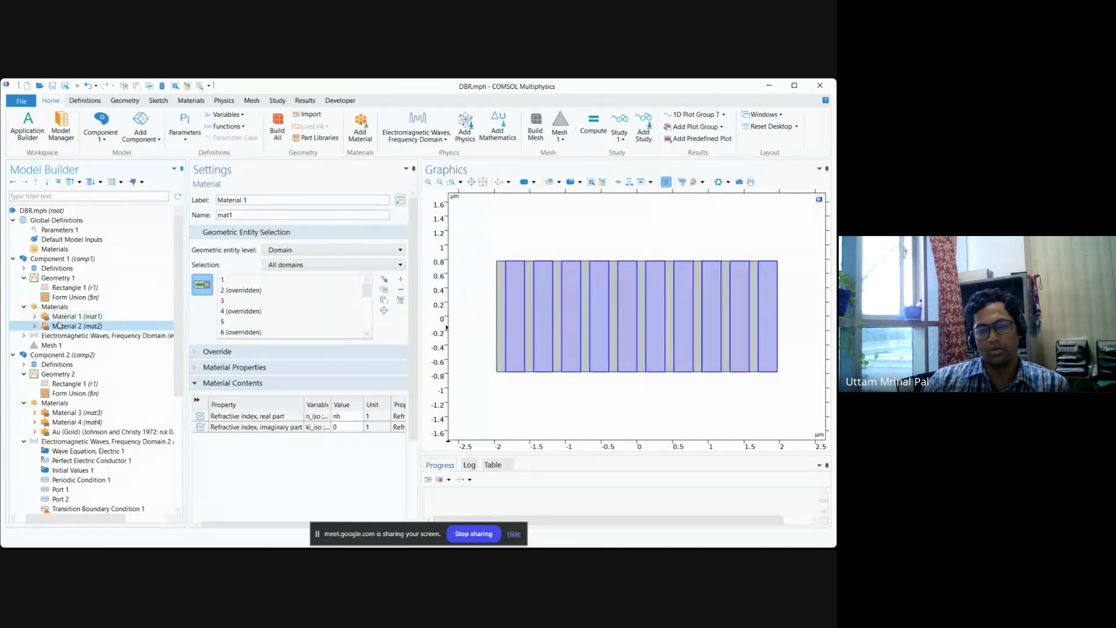
click(23, 306)
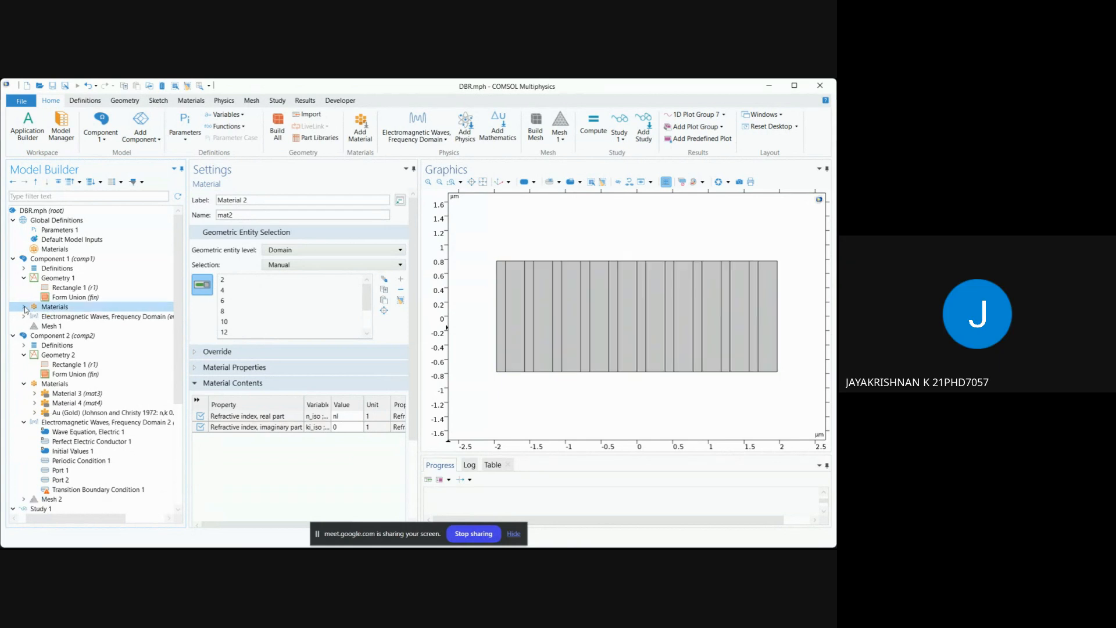
Reopen the Transition Boundary Condition 1 settings and select the second physics' polarization plot (ewfd2).
click(99, 490)
scroll(93, 499, down, 5)
click(80, 500)
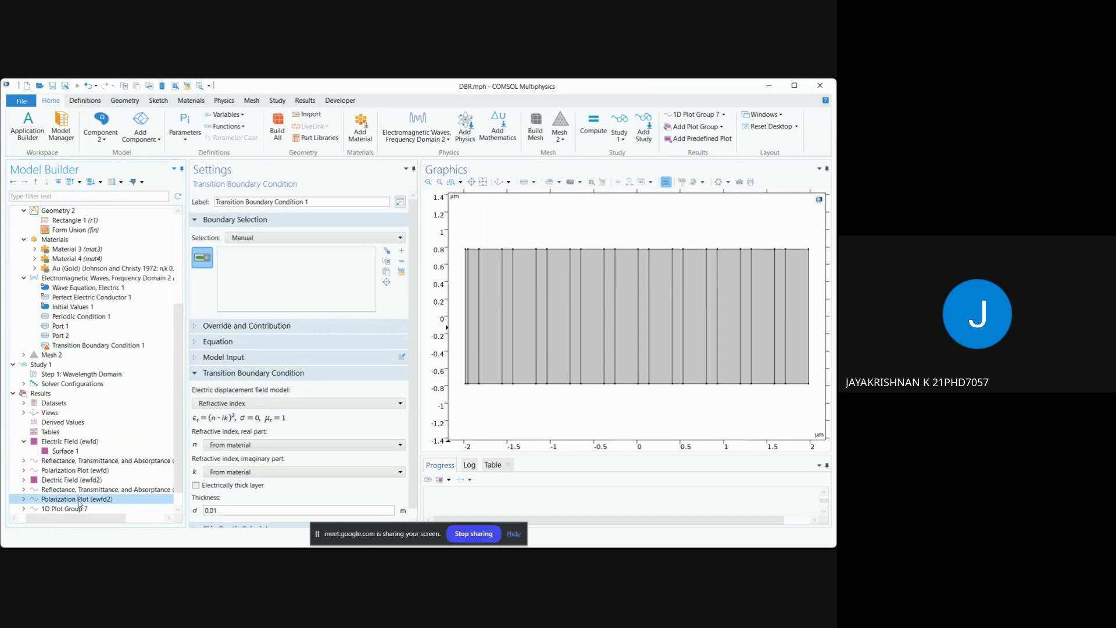
Display 1D Plot Group 7 to compare the R and R with Au curves, and review its axis, plot and data settings.
scroll(81, 512, down, 1)
click(81, 499)
click(80, 490)
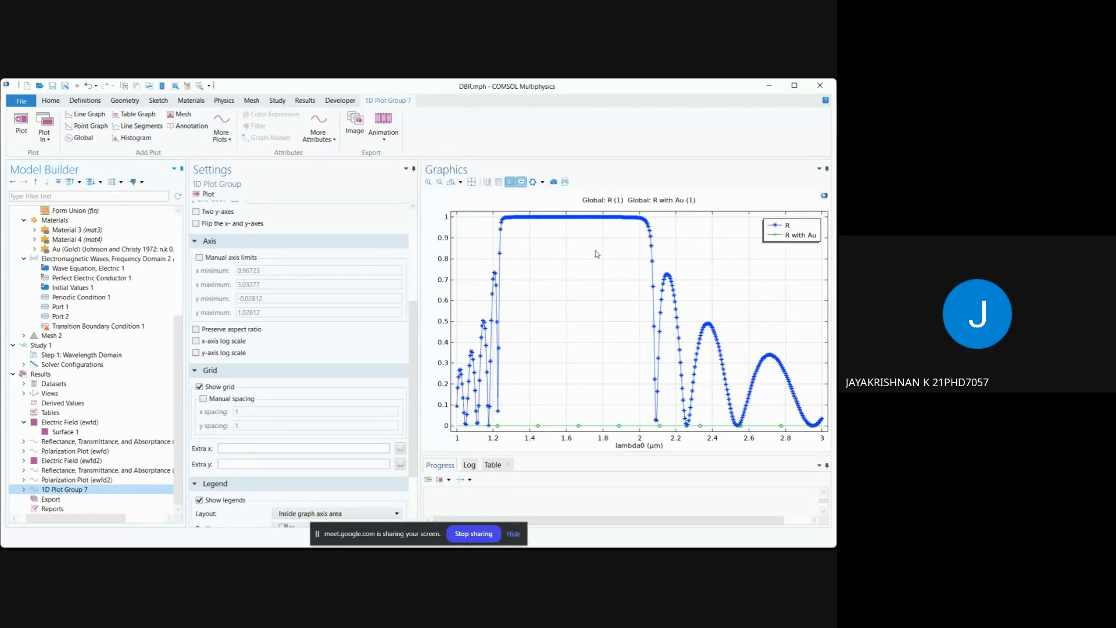
mouse_move(603, 220)
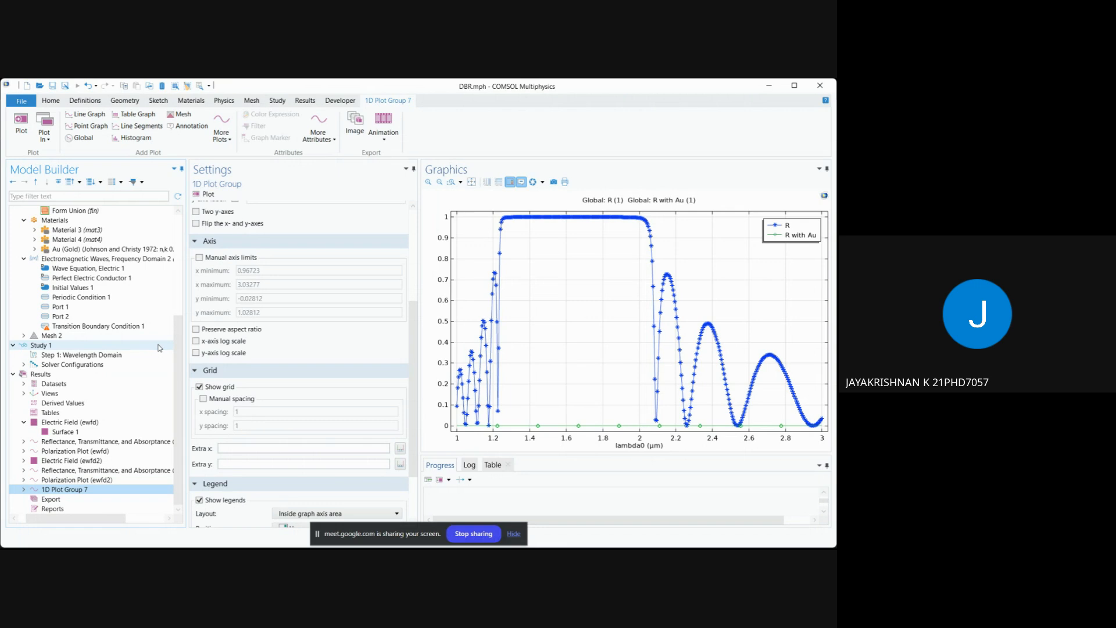
scroll(160, 348, up, 1)
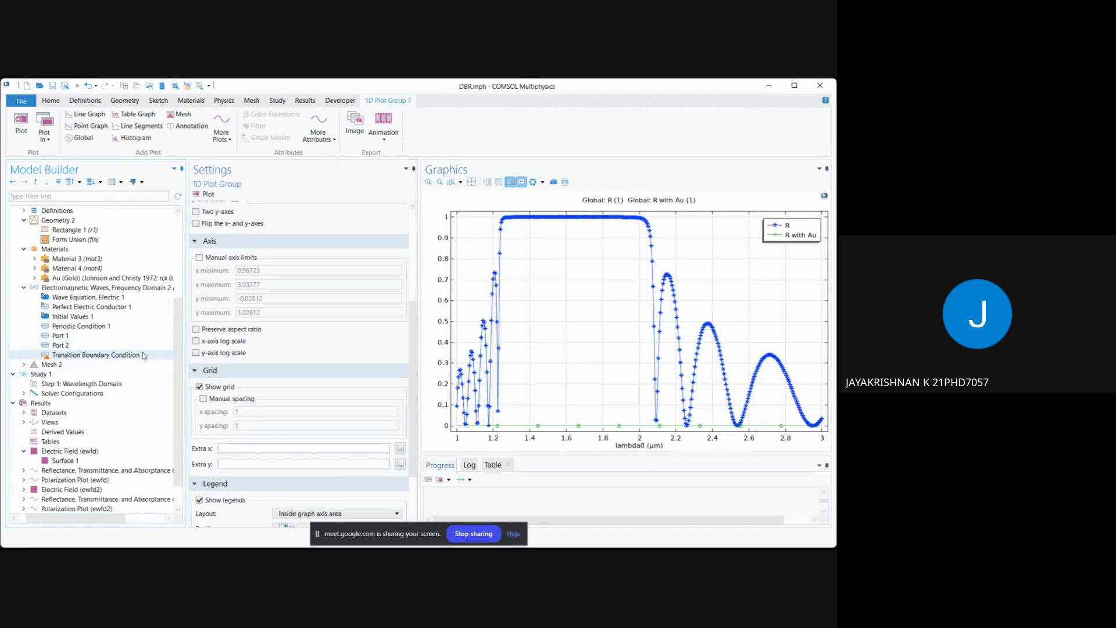
scroll(367, 363, up, 5)
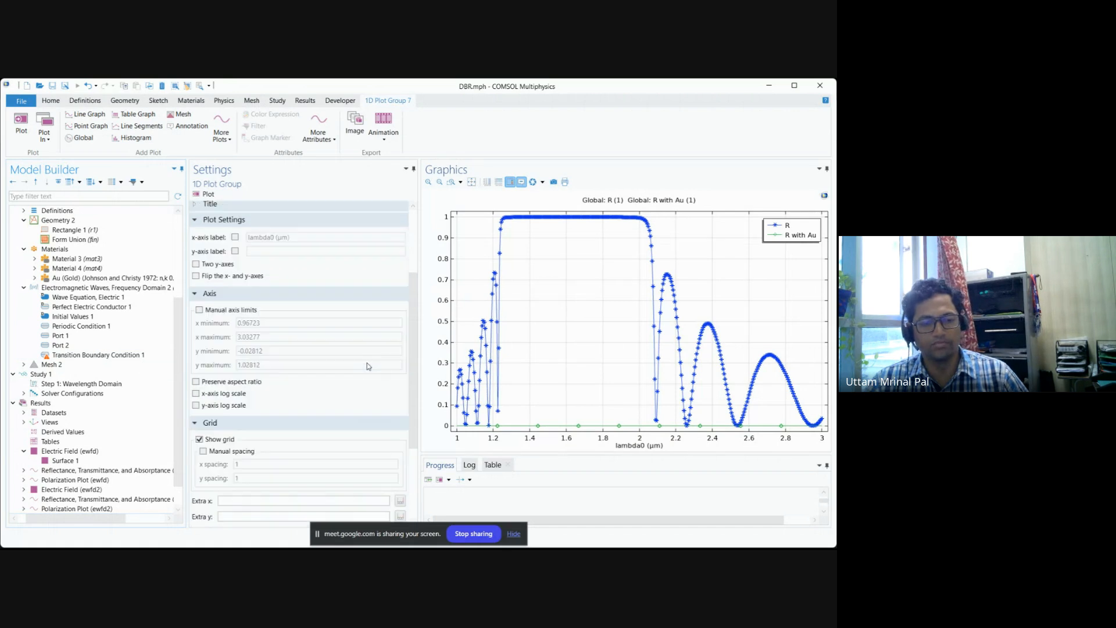
scroll(380, 351, up, 1)
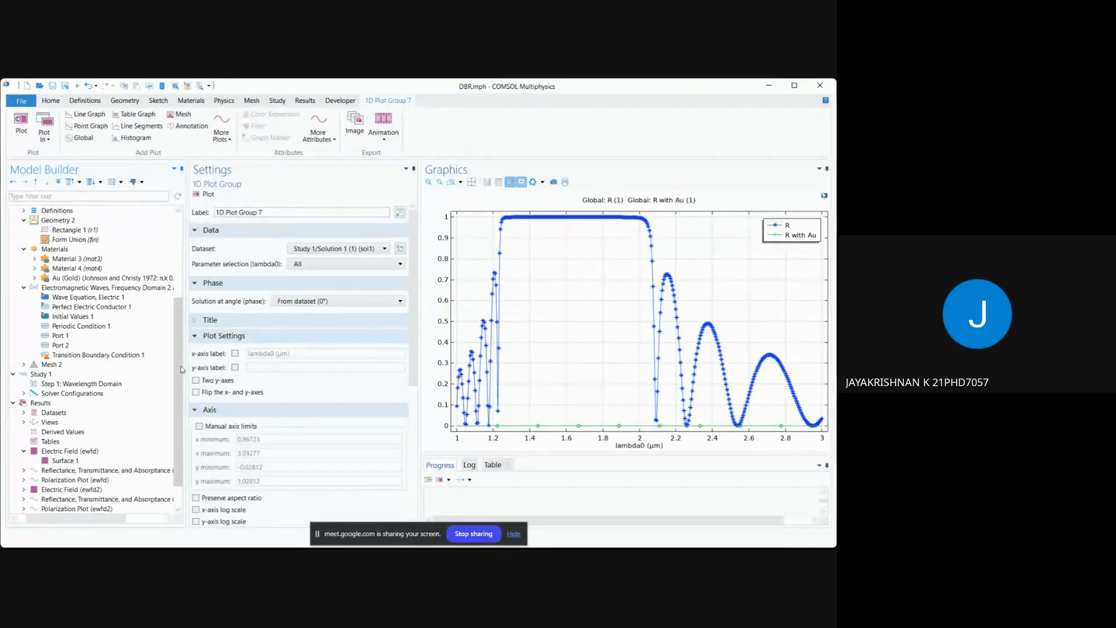
Reopen the Transition Boundary Condition 1 settings in Component 2 and stop sharing the screen in the Google Meet call.
click(140, 354)
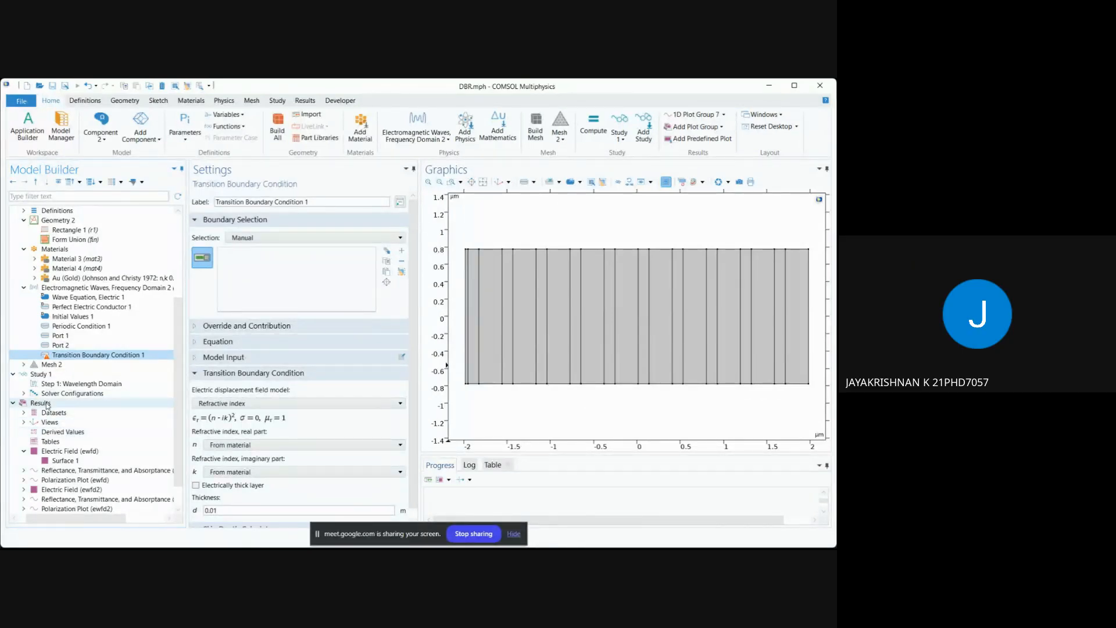
click(473, 533)
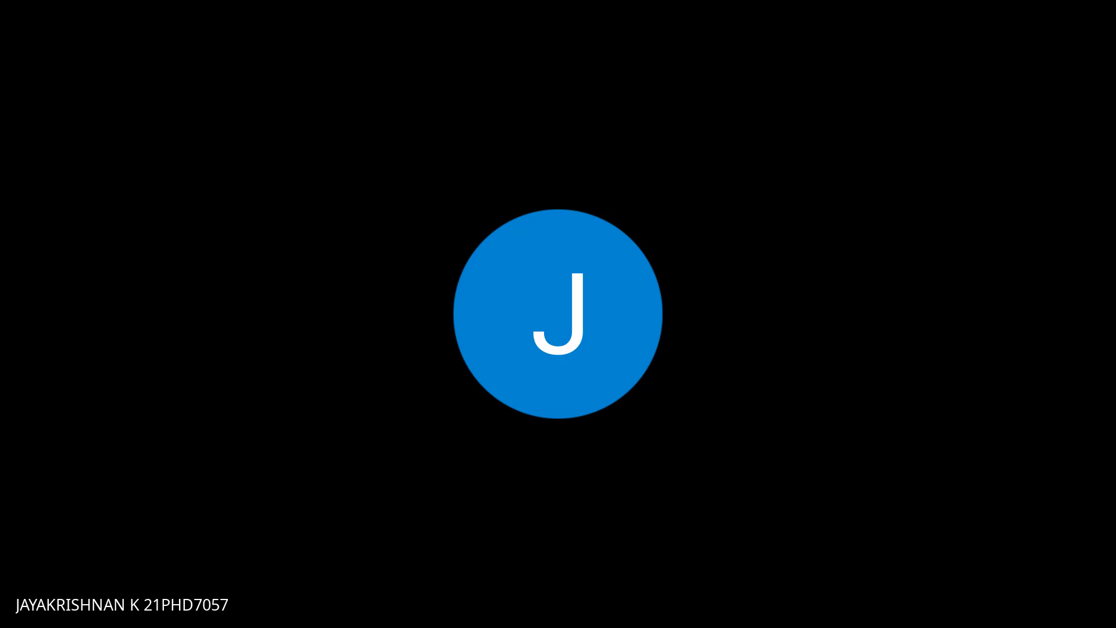